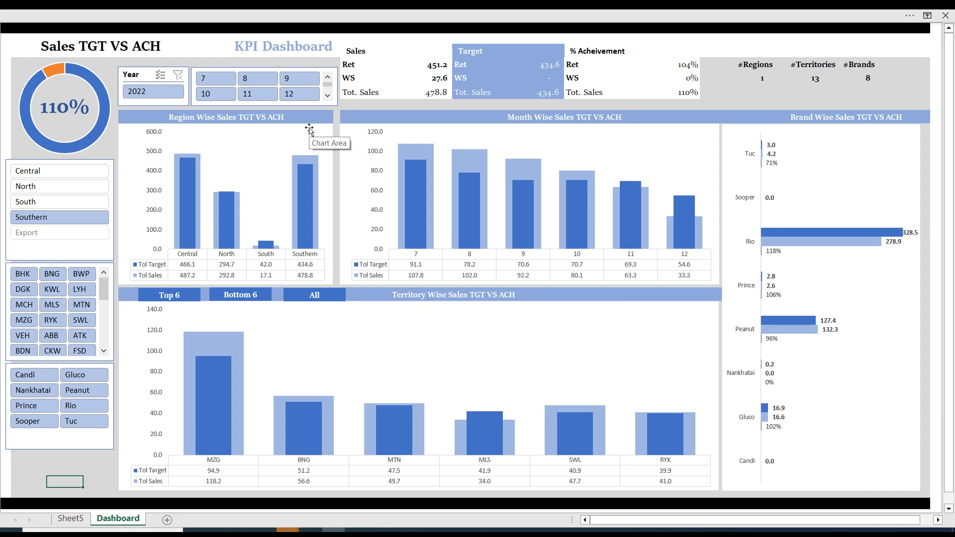
Examine the region, month, brand and territory charts on the dashboard one after another.
{"action": "left_click", "coordinate": [310, 129]}
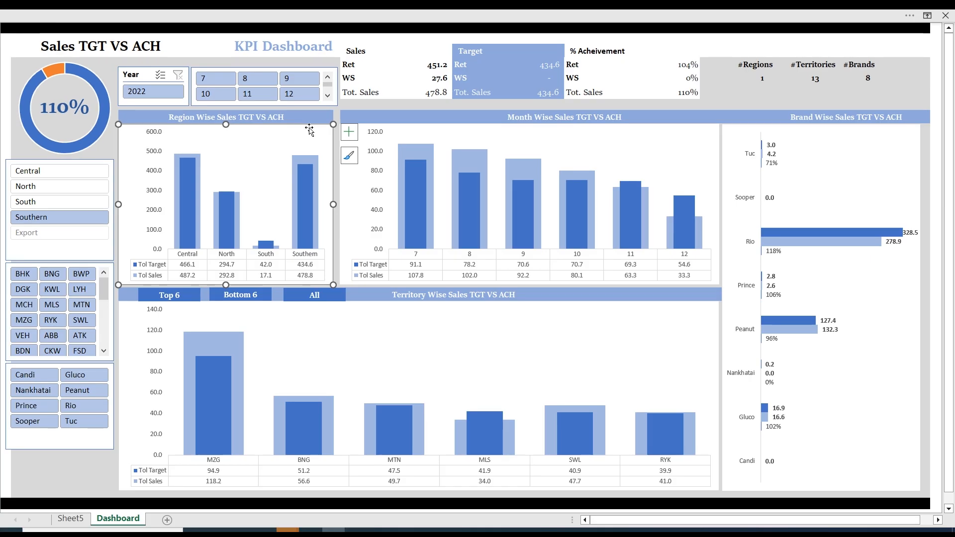
{"action": "left_click", "coordinate": [834, 148]}
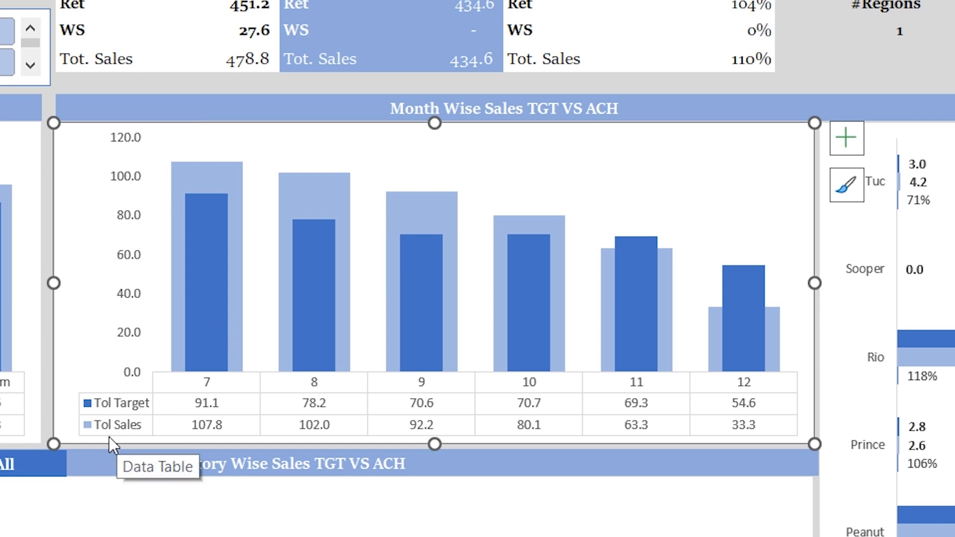
{"action": "mouse_move", "coordinate": [204, 207]}
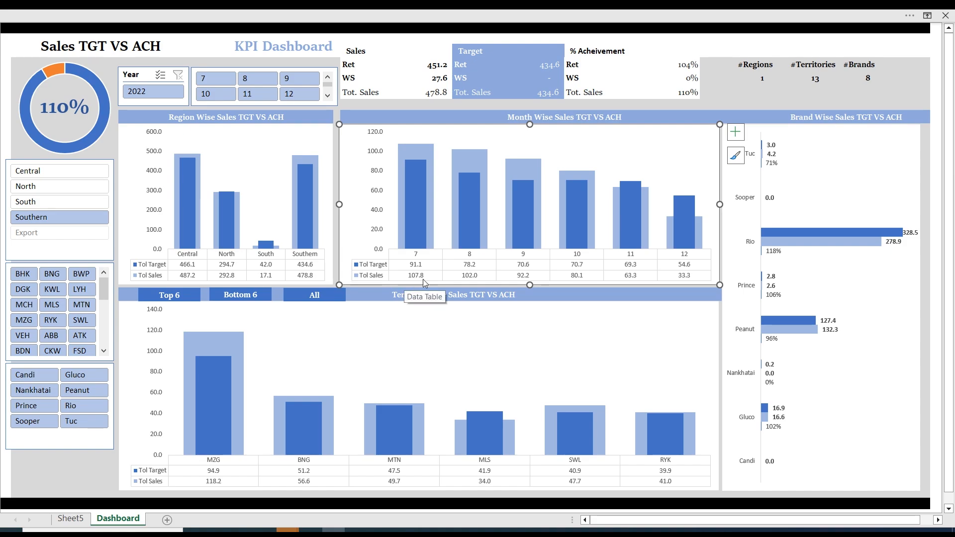
{"action": "left_click", "coordinate": [739, 131]}
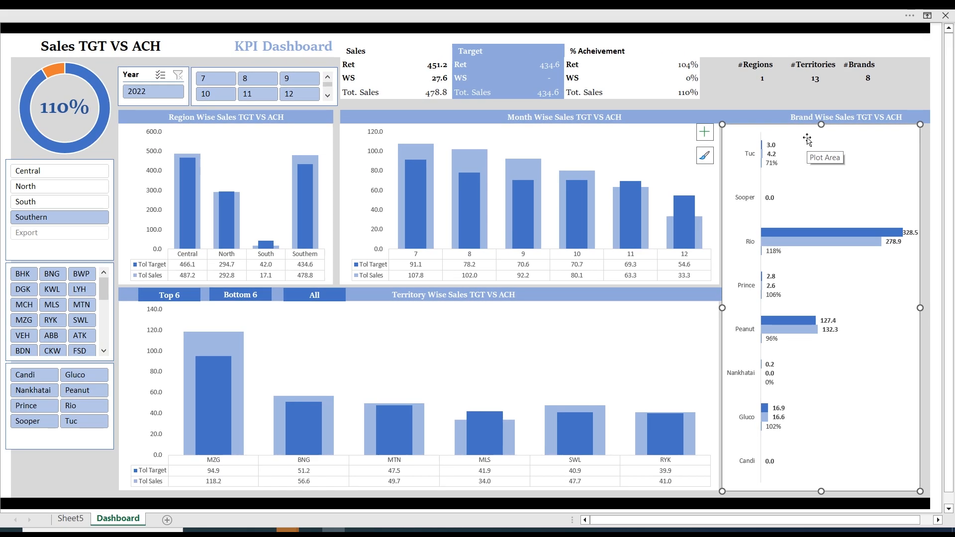
{"action": "left_click", "coordinate": [436, 305]}
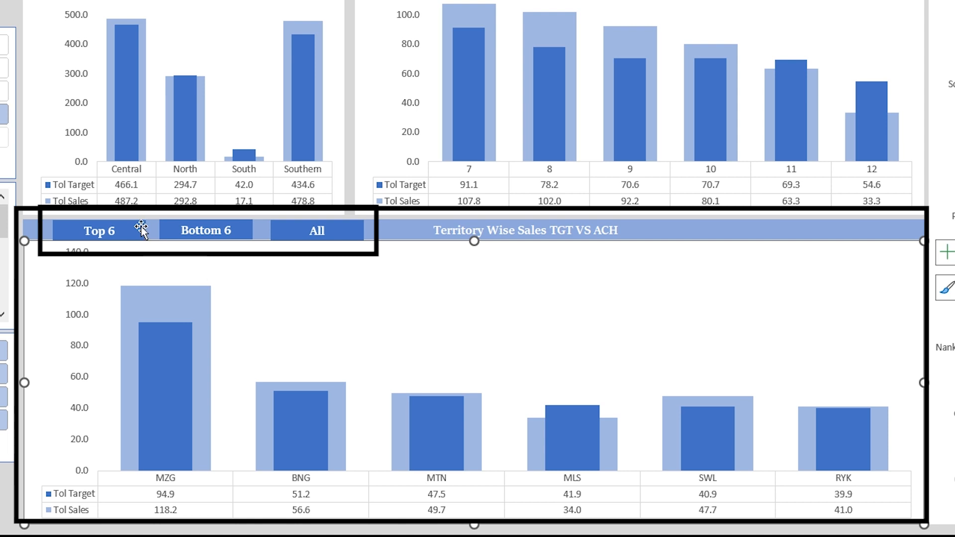
Switch the Southern region's territory chart through its Top 6, Bottom 6 and All views.
{"action": "left_click", "coordinate": [124, 230]}
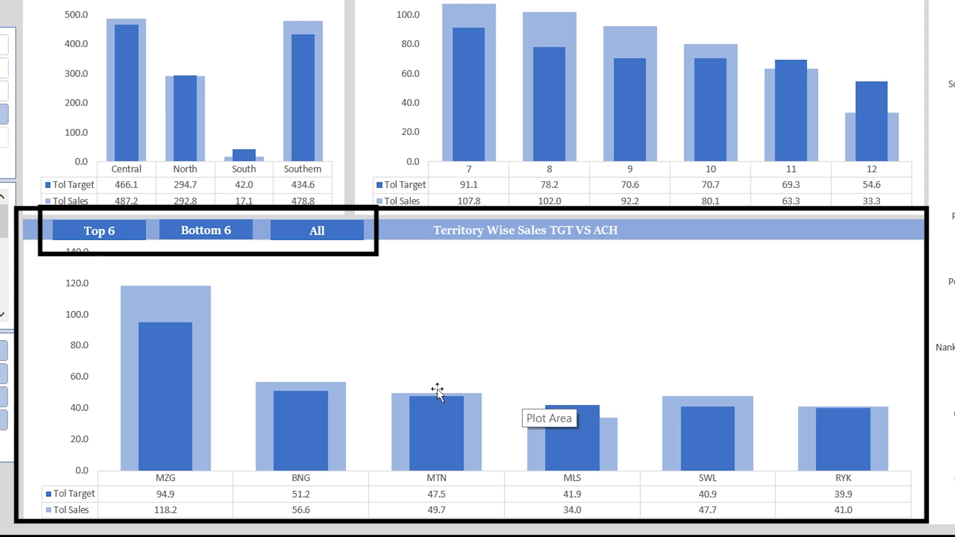
{"action": "left_click", "coordinate": [217, 238]}
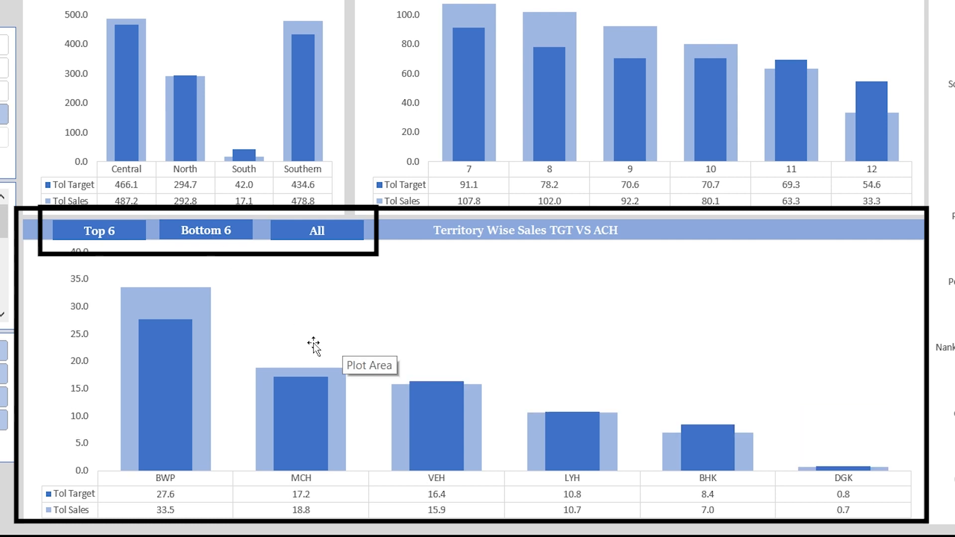
{"action": "left_click", "coordinate": [319, 238]}
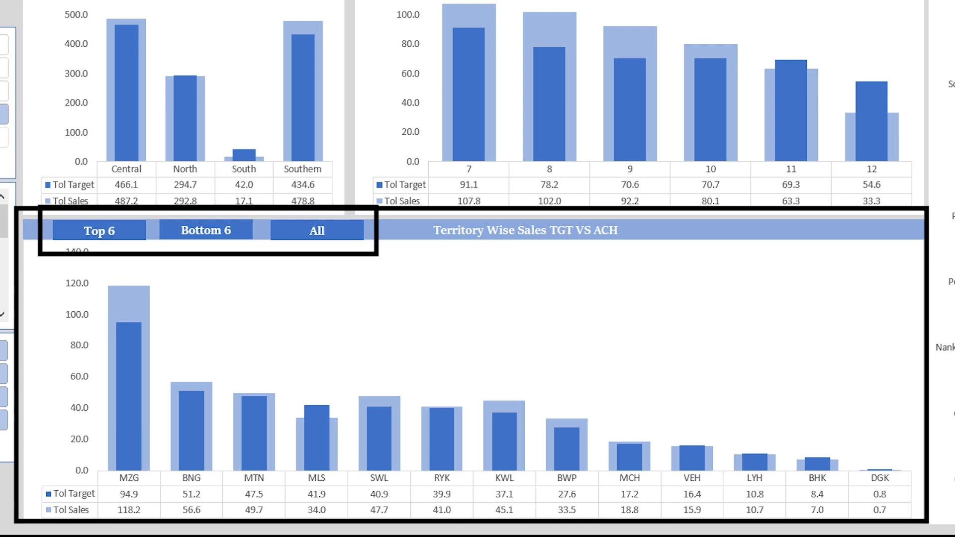
Include all regions in the region filter and view the territory chart as Top 6, Bottom 6 and All.
{"action": "left_click", "coordinate": [2, 114], "text": "ctrl"}
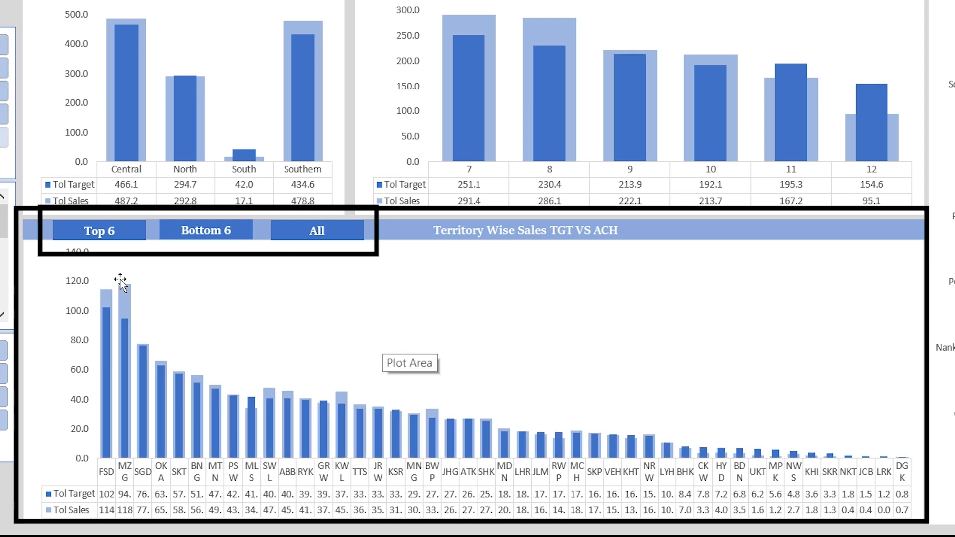
{"action": "left_click", "coordinate": [111, 230]}
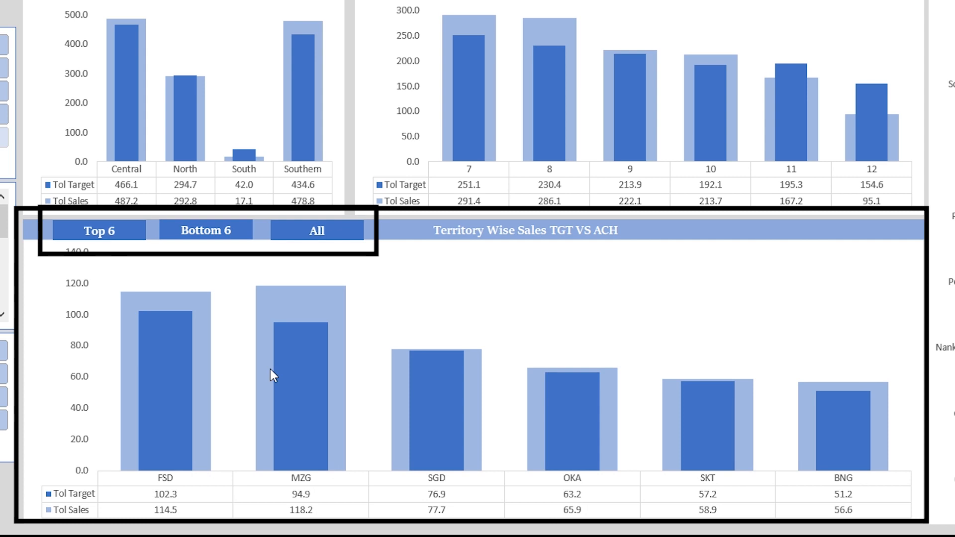
{"action": "mouse_move", "coordinate": [438, 369]}
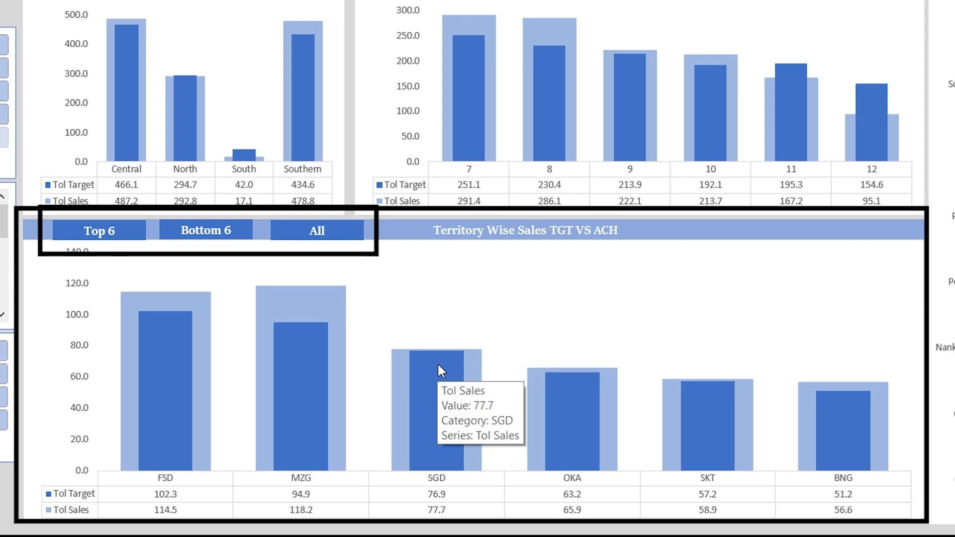
{"action": "left_click", "coordinate": [213, 237]}
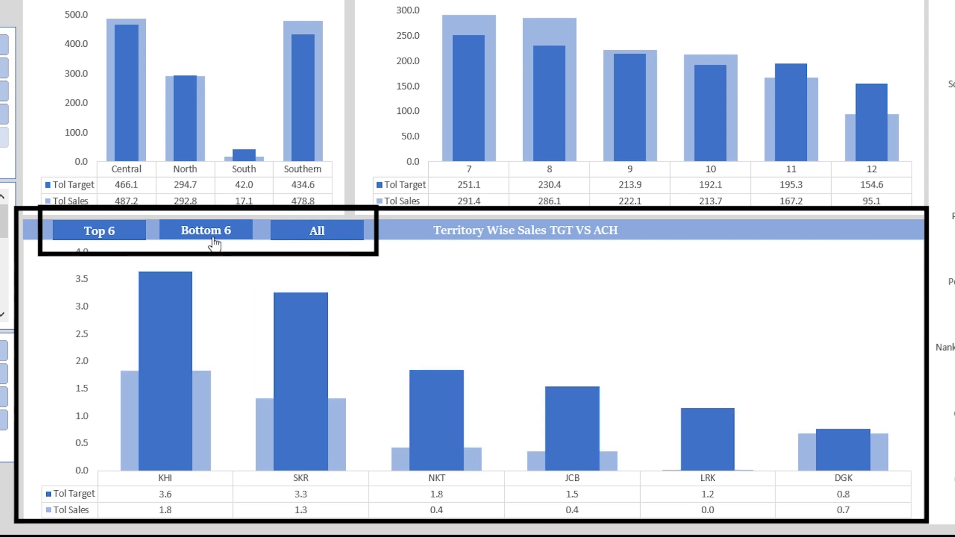
{"action": "left_click", "coordinate": [330, 234]}
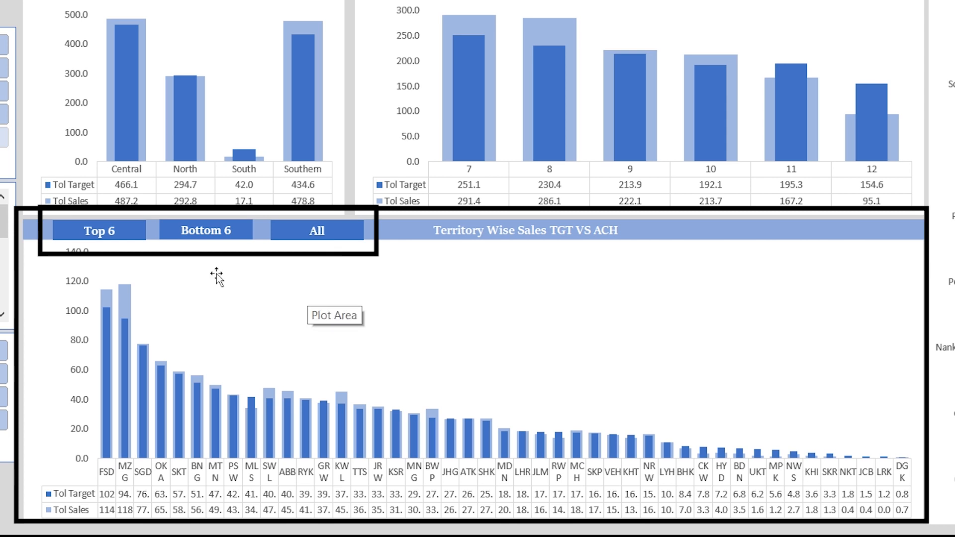
{"action": "left_click", "coordinate": [191, 240]}
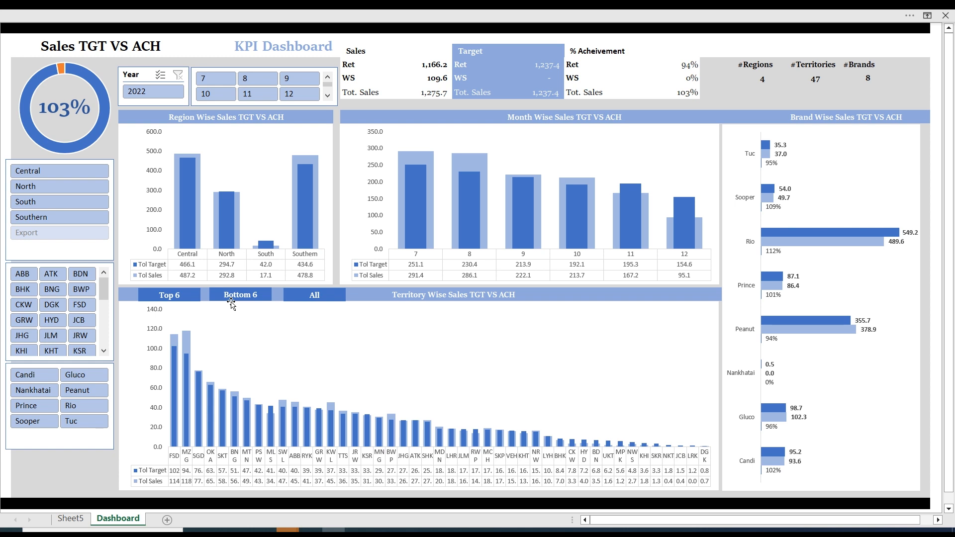
Filter the dashboard by the Central, North and South regions in turn, then Central again, ending on North.
{"action": "left_click", "coordinate": [44, 171]}
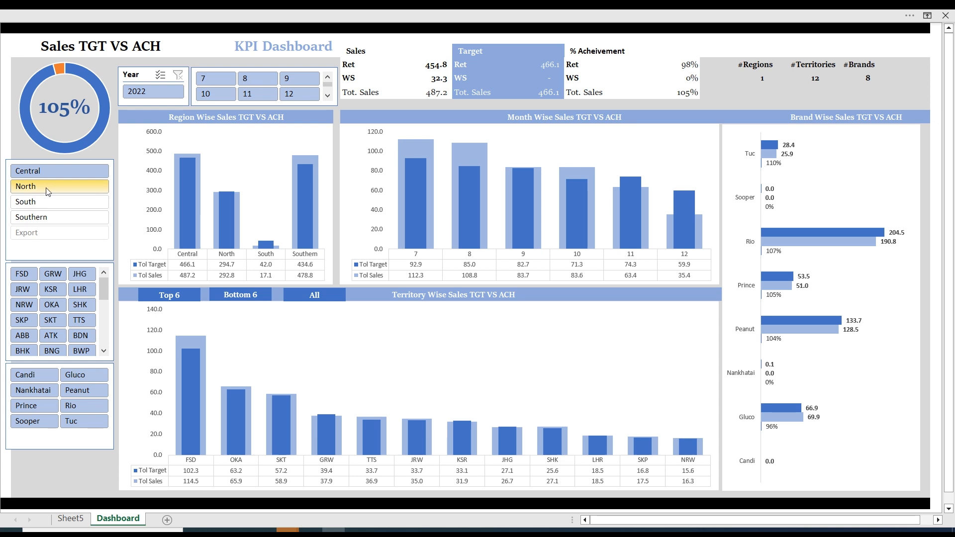
{"action": "left_click", "coordinate": [44, 188]}
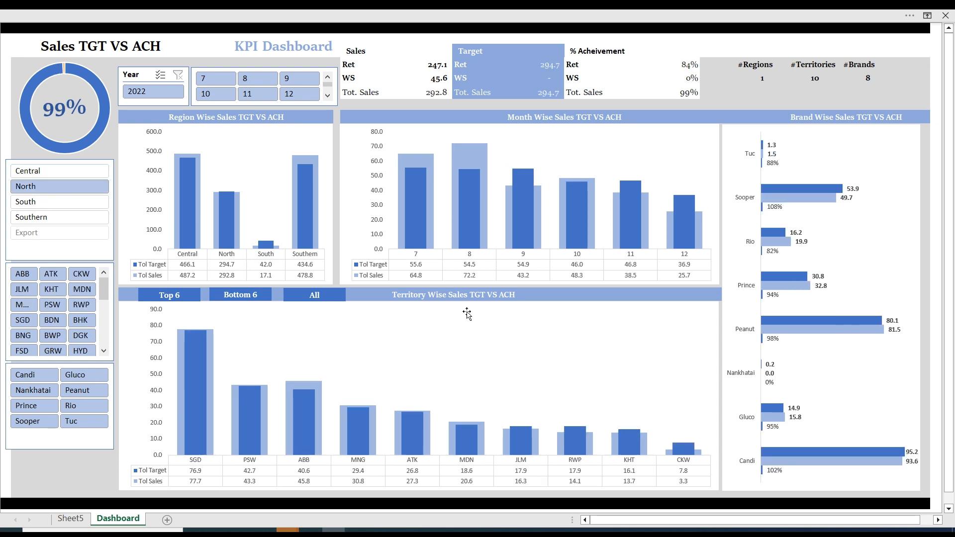
{"action": "left_click", "coordinate": [28, 206]}
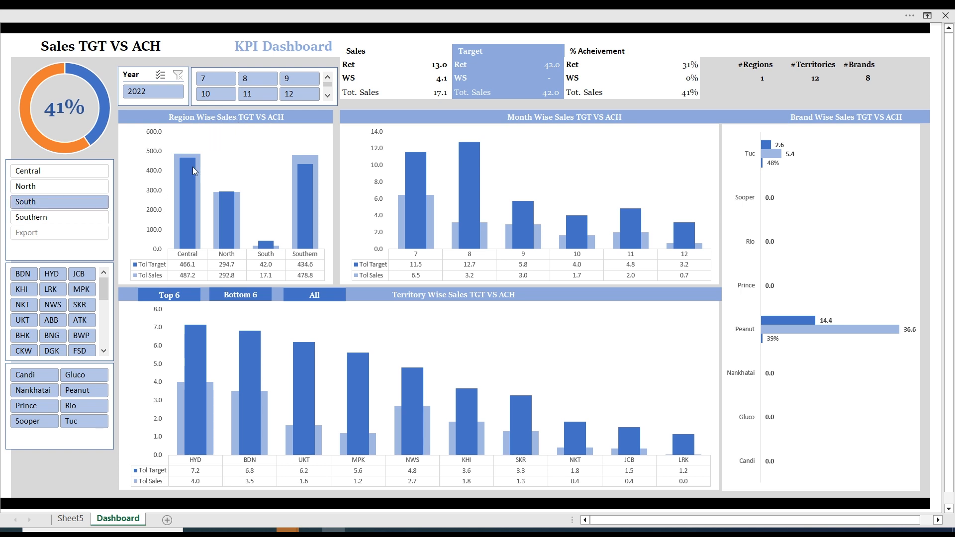
{"action": "left_click", "coordinate": [45, 170]}
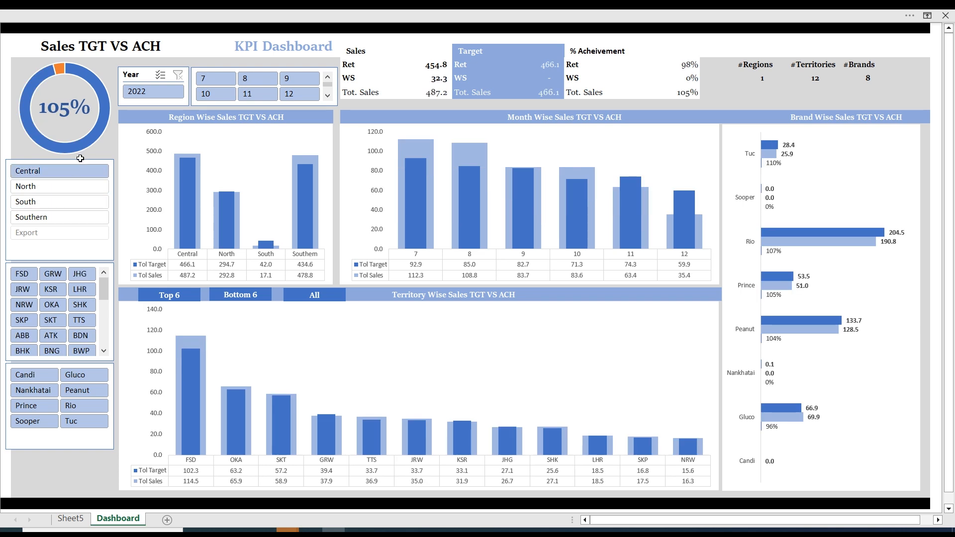
{"action": "left_click", "coordinate": [43, 185]}
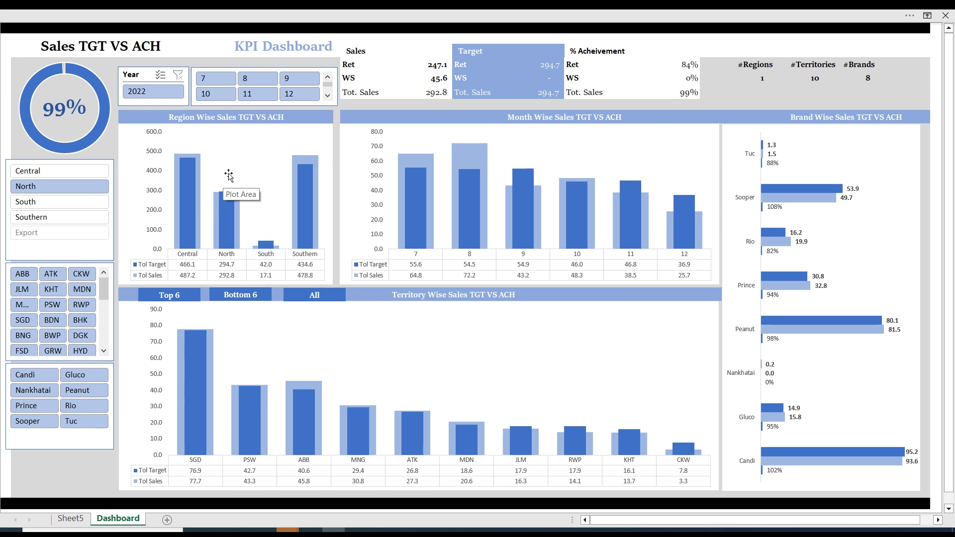
Filter the North region by territory ABB and by brand Candi, restoring all territories and brands after each.
{"action": "left_click", "coordinate": [22, 273]}
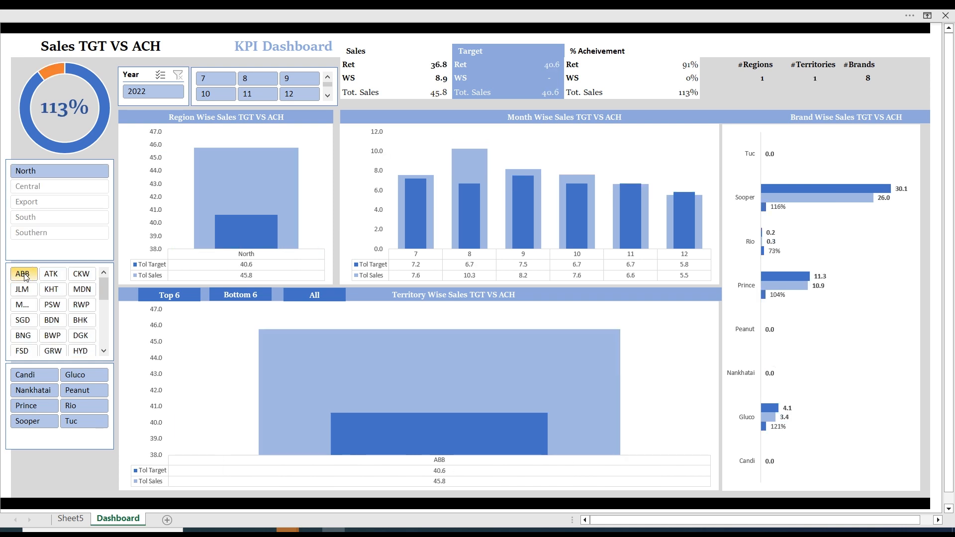
{"action": "left_click_drag", "start_coordinate": [21, 274], "coordinate": [91, 353]}
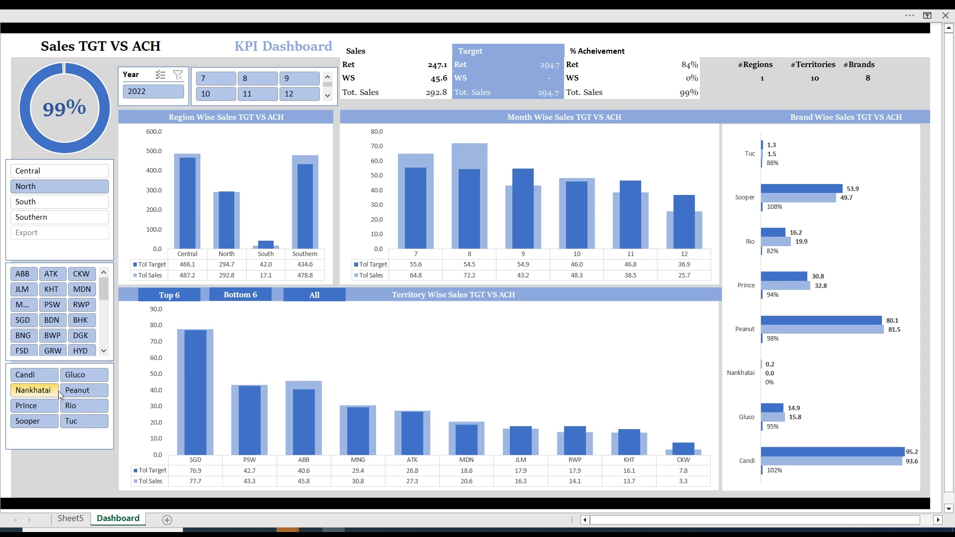
{"action": "left_click", "coordinate": [29, 380]}
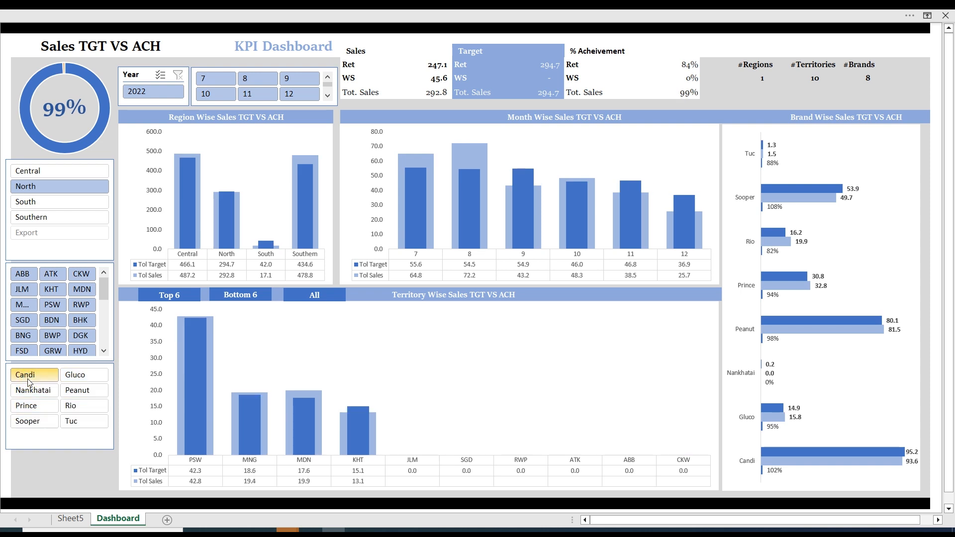
{"action": "left_click", "coordinate": [33, 380]}
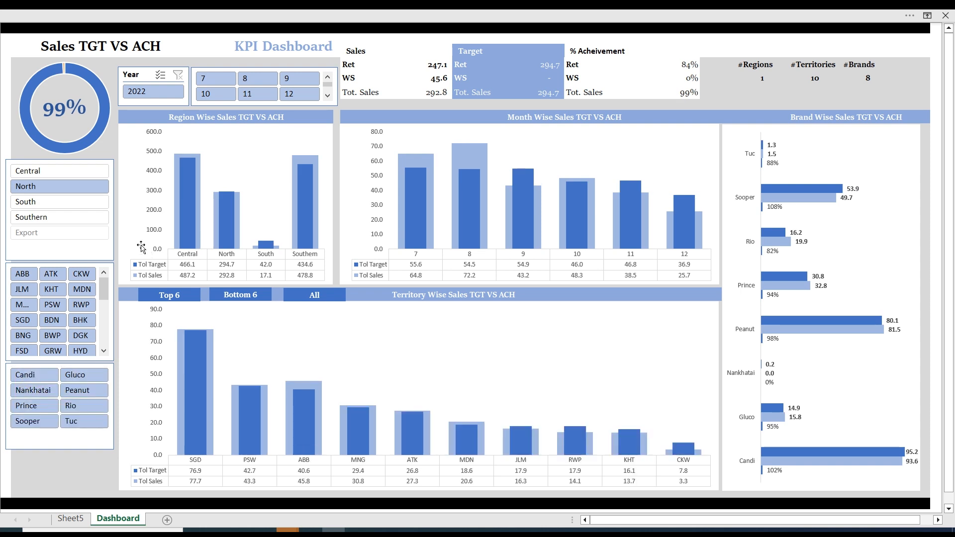
{"action": "left_click", "coordinate": [76, 188]}
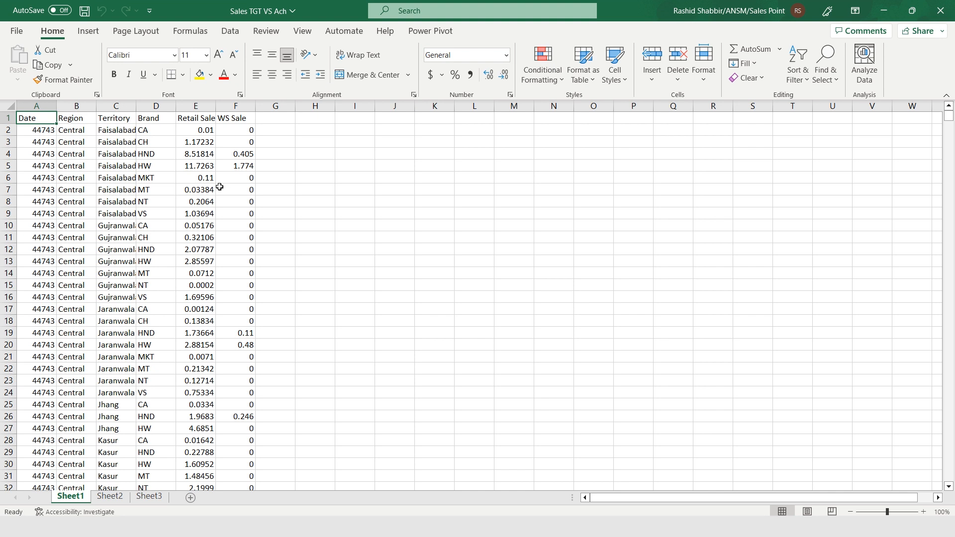
Select the sales data on Sheet1 from the Date column through the WS Sale column to review it.
{"action": "key", "text": "Down"}
{"action": "key", "text": "Down"}
{"action": "key", "text": "Down"}
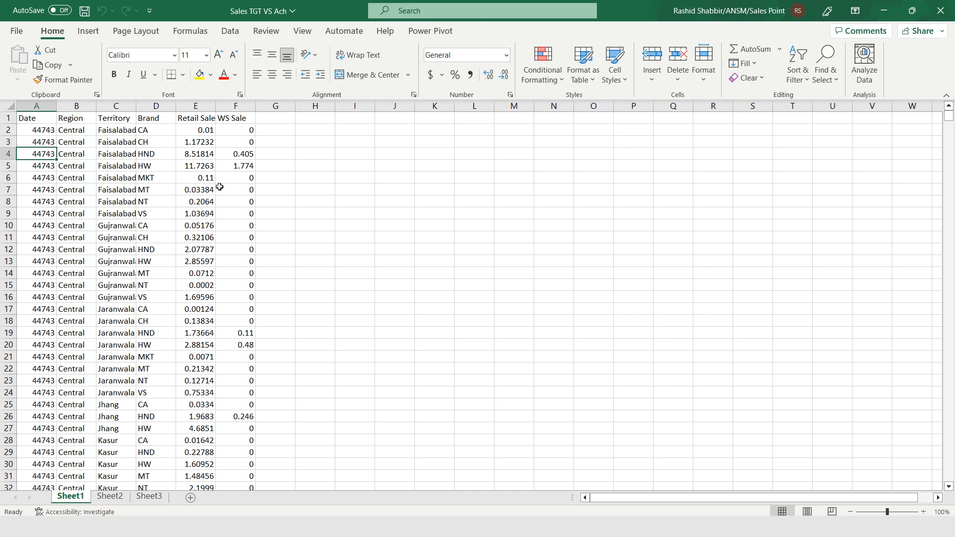
{"action": "key", "text": "ctrl+shift+Down"}
{"action": "key", "text": "shift+Right"}
{"action": "key", "text": "shift+Right"}
{"action": "key", "text": "shift+Right"}
{"action": "key", "text": "shift+Right"}
{"action": "key", "text": "shift+Right"}
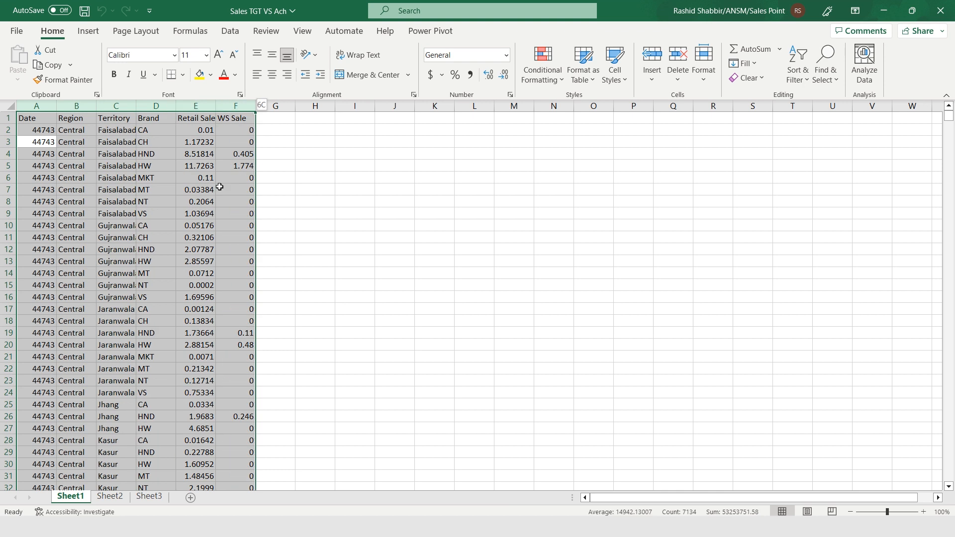
Review the target data on Sheet2 by selecting its columns downward, starting with Date, Region, Territory and Brand.
{"action": "key", "text": "ctrl+Page_Down"}
{"action": "key", "text": "ctrl+shift+Down"}
{"action": "key", "text": "shift+Right"}
{"action": "key", "text": "shift+Right"}
{"action": "key", "text": "shift+Right"}
{"action": "key", "text": "shift+Right"}
{"action": "key", "text": "shift+Right"}
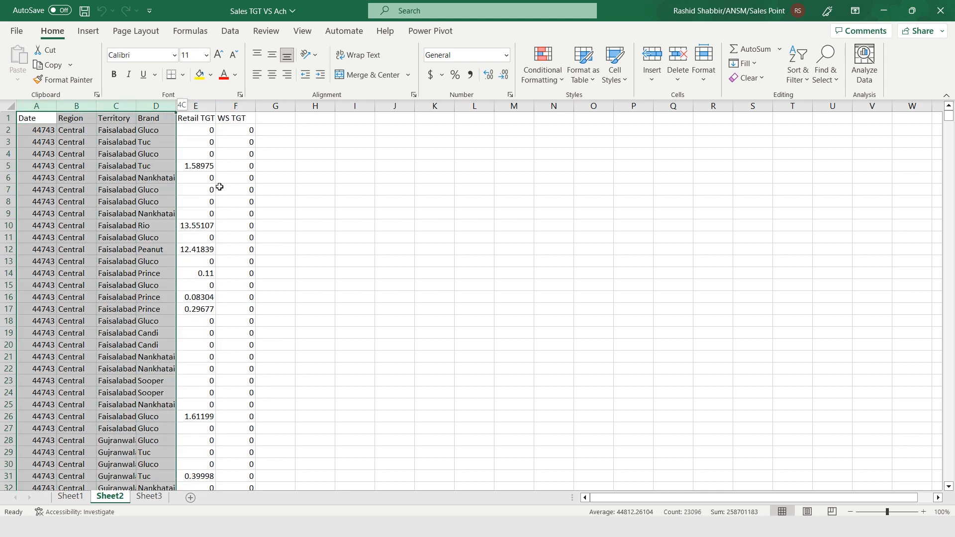
Return to Sheet1 and select its Date and Region columns for comparison.
{"action": "key", "text": "ctrl+Page_Up"}
{"action": "key", "text": "Up"}
{"action": "key", "text": "ctrl+space"}
{"action": "key", "text": "shift+Right"}
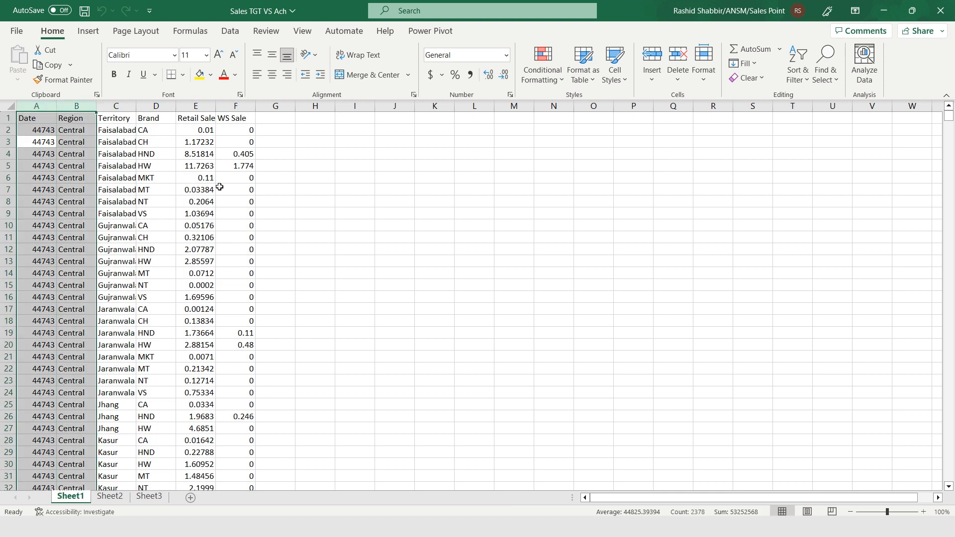
Go back to Sheet2 and select its data from the Date column through the Retail TGT column.
{"action": "key", "text": "ctrl+Page_Down"}
{"action": "key", "text": "Up"}
{"action": "key", "text": "ctrl+shift+Down"}
{"action": "key", "text": "shift+Right"}
{"action": "key", "text": "shift+Right"}
{"action": "key", "text": "shift+Right"}
{"action": "key", "text": "shift+Right"}
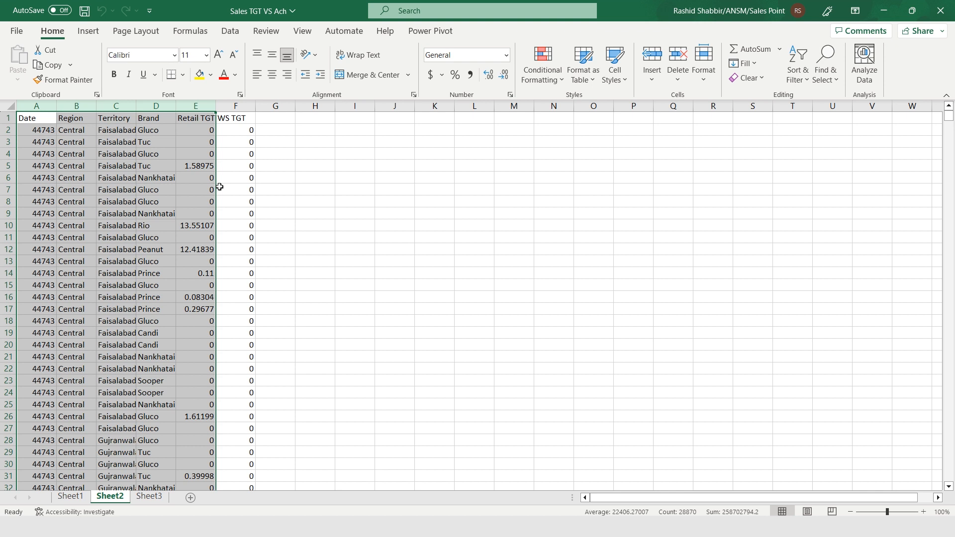
Rename Sheet1 as Sales.
{"action": "key", "text": "ctrl+Page_Up"}
{"action": "key", "text": "Left"}
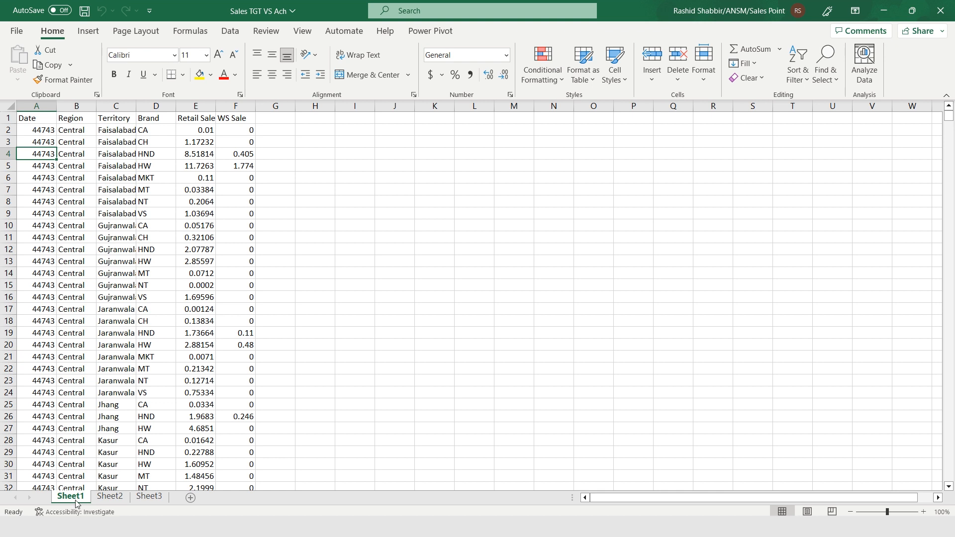
{"action": "type", "text": "Sales"}
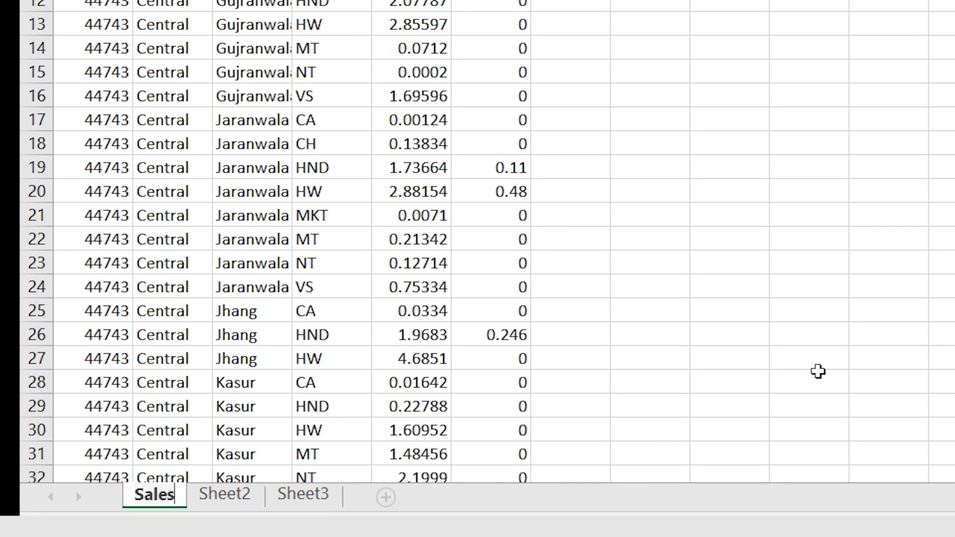
{"action": "key", "text": "Return"}
Rename Sheet2 as SalesTargets.
{"action": "left_click", "coordinate": [219, 491]}
{"action": "type", "text": "Sales T"}
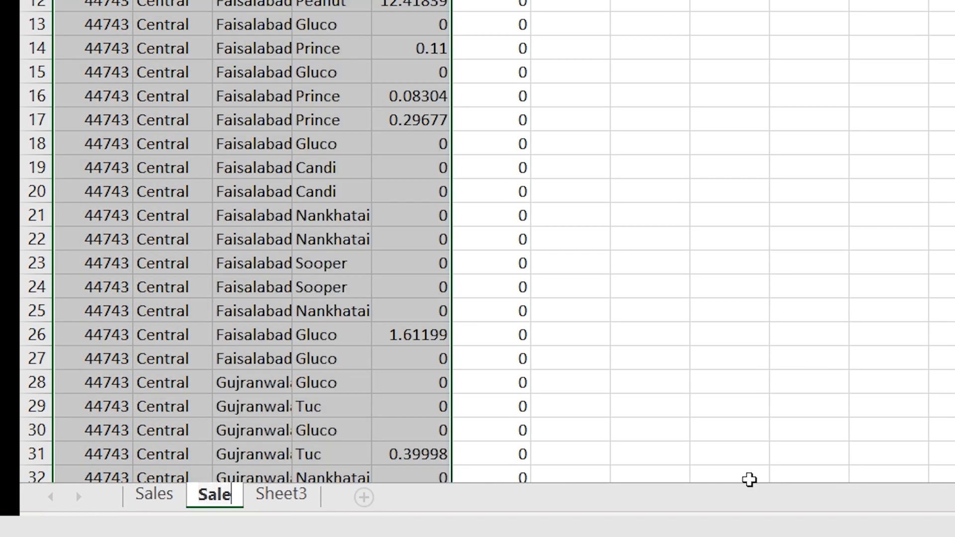
{"action": "key", "text": "BackSpace"}
{"action": "key", "text": "BackSpace"}
{"action": "type", "text": "Targets"}
{"action": "key", "text": "Return"}
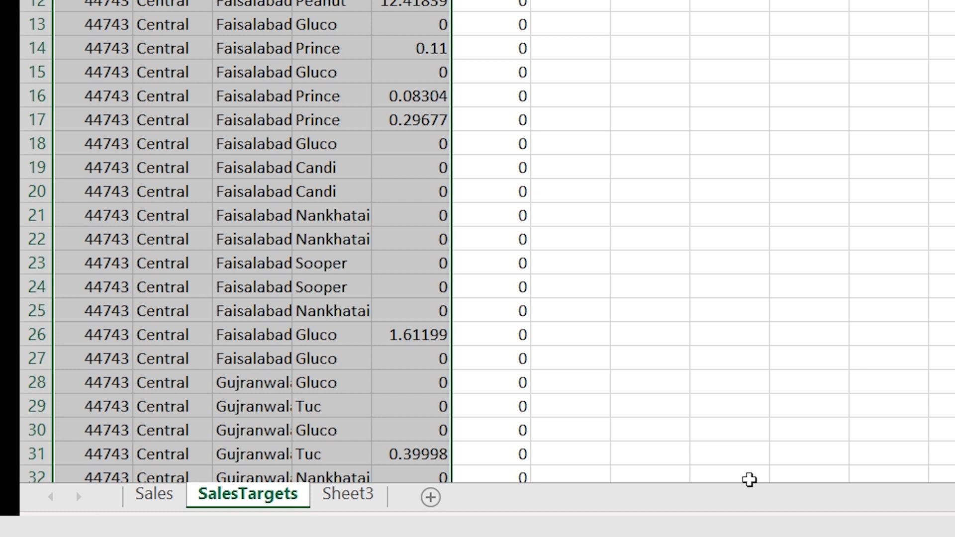
Rename Sheet3 as HelpingShee.
{"action": "double_click", "coordinate": [351, 495]}
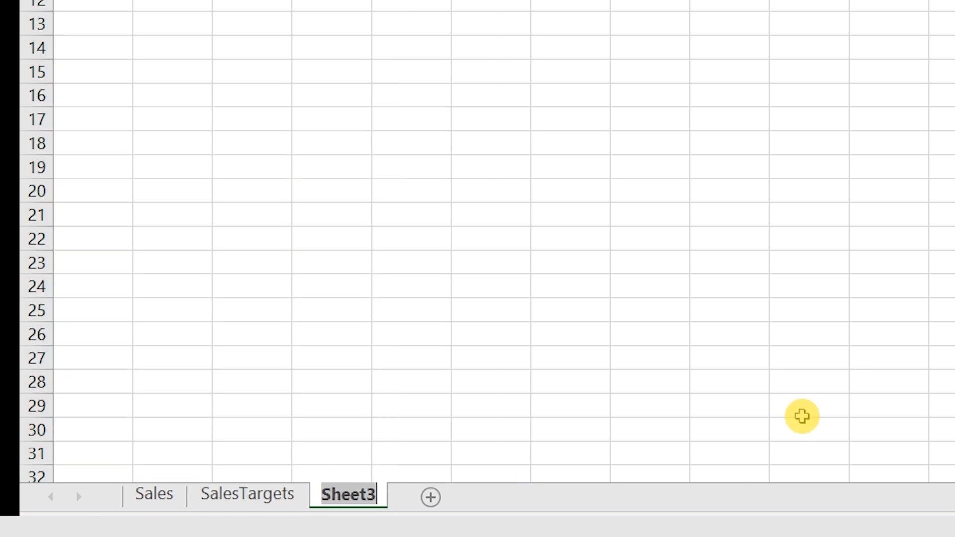
{"action": "type", "text": "Helping"}
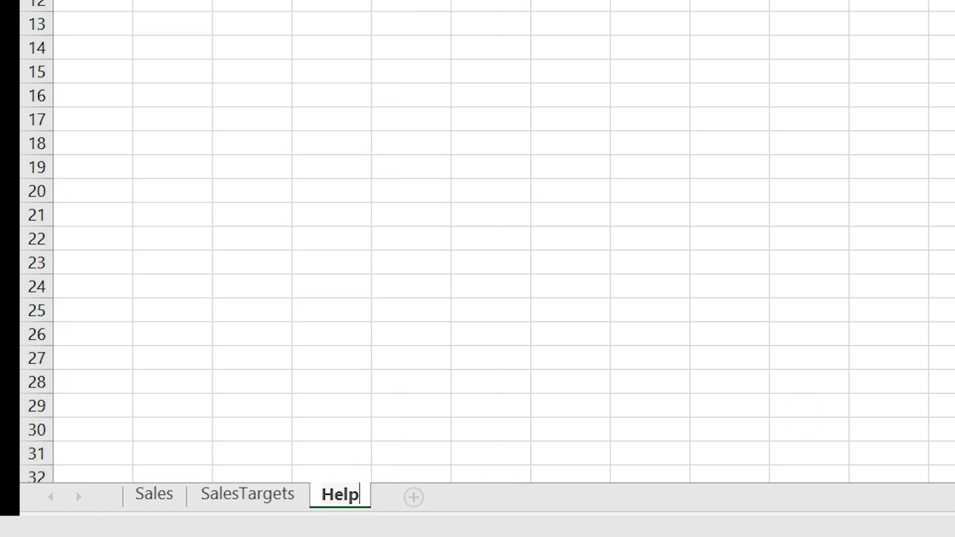
{"action": "type", "text": "Sheet"}
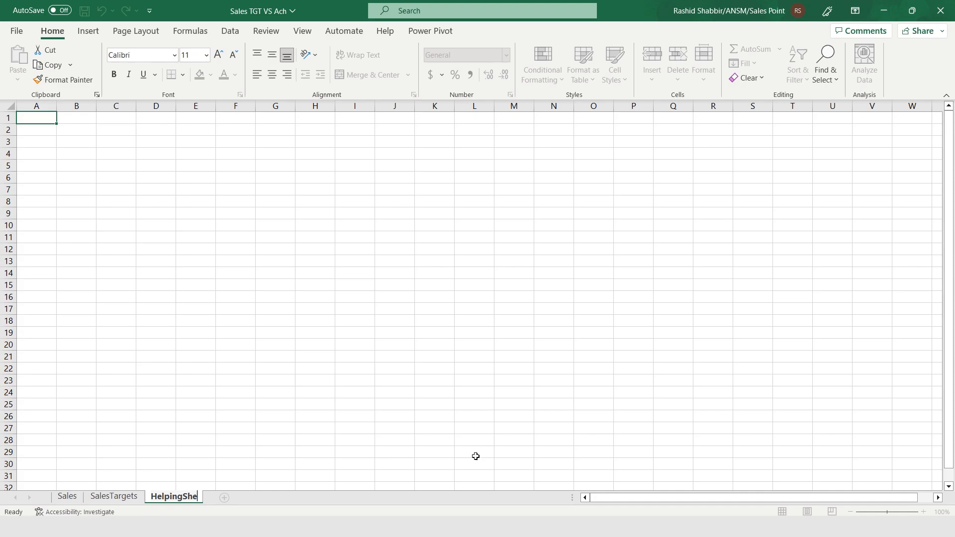
{"action": "key", "text": "Return"}
Format all values below the Date header on the Sales sheet as dates of type 14-Mar-12.
{"action": "left_click", "coordinate": [67, 496]}
{"action": "key", "text": "Up"}
{"action": "key", "text": "Up"}
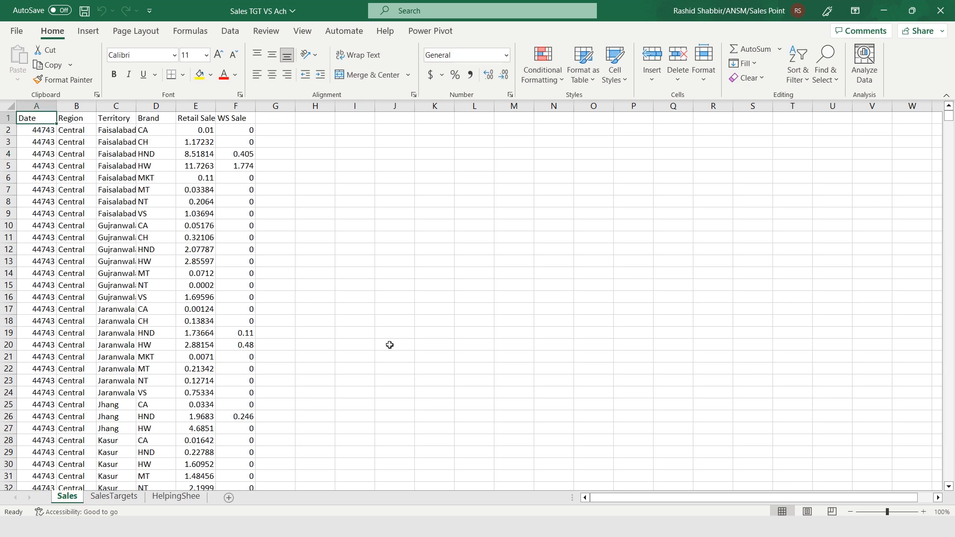
{"action": "key", "text": "ctrl+shift+Down"}
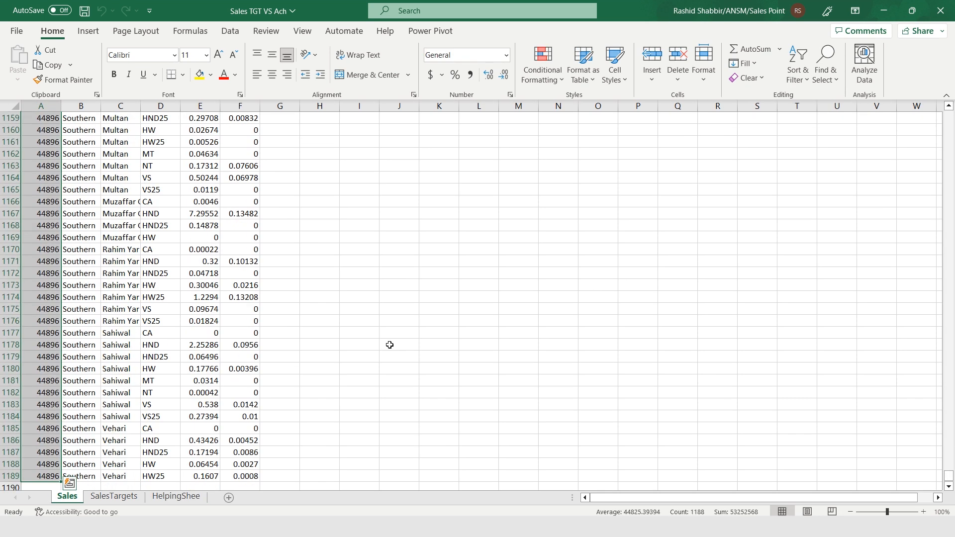
{"action": "key", "text": "ctrl+BackSpace"}
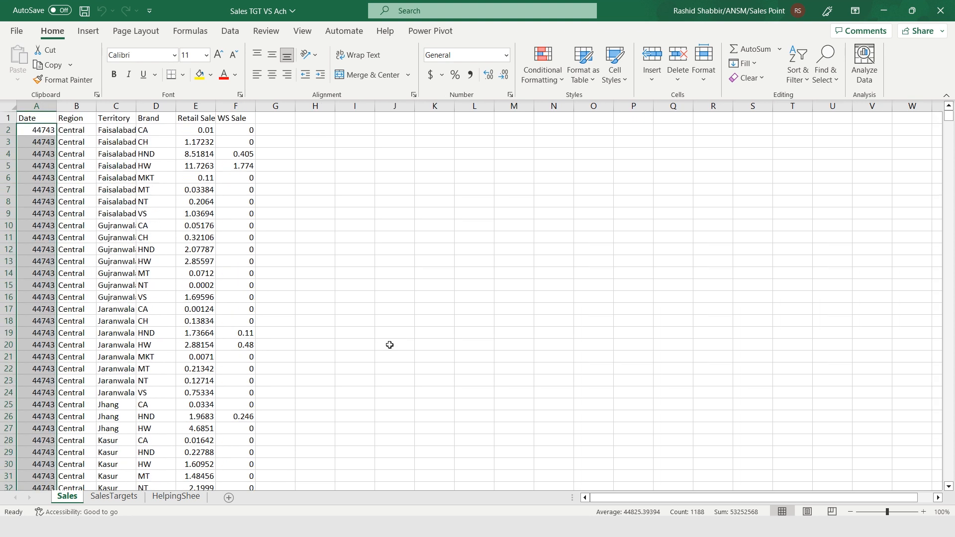
{"action": "key", "text": "ctrl+1"}
{"action": "left_click_drag", "start_coordinate": [520, 69], "coordinate": [330, 80]}
{"action": "left_click", "coordinate": [637, 76]}
{"action": "right_click", "coordinate": [40, 147]}
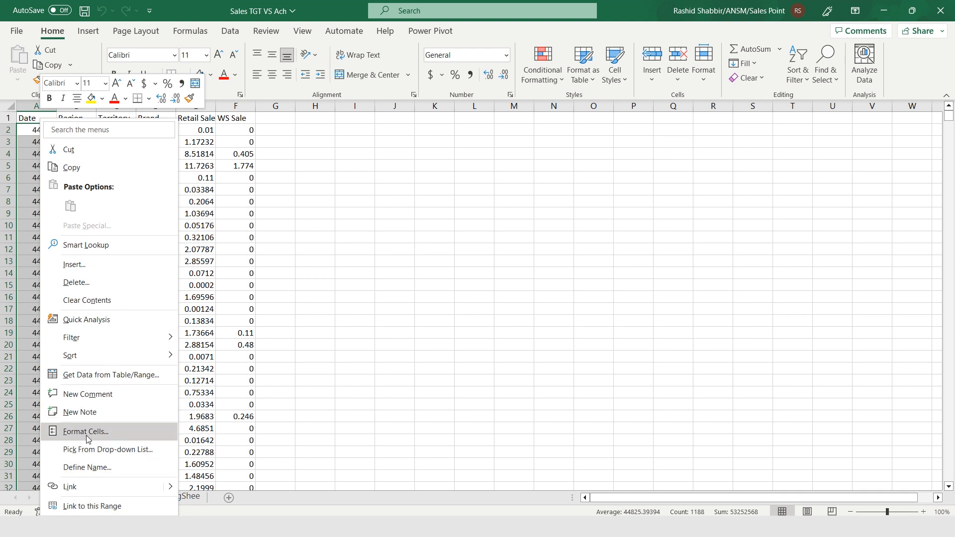
{"action": "left_click", "coordinate": [86, 434]}
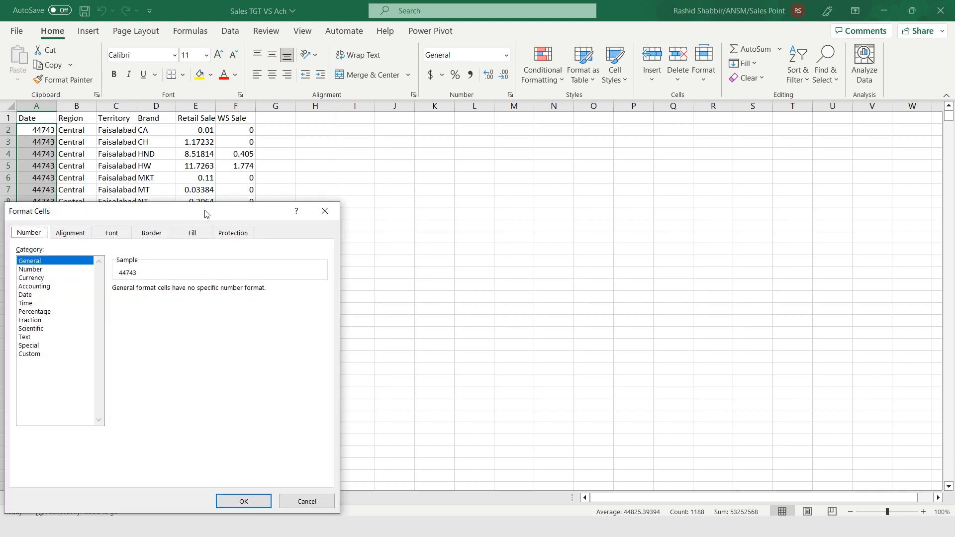
{"action": "left_click", "coordinate": [394, 169]}
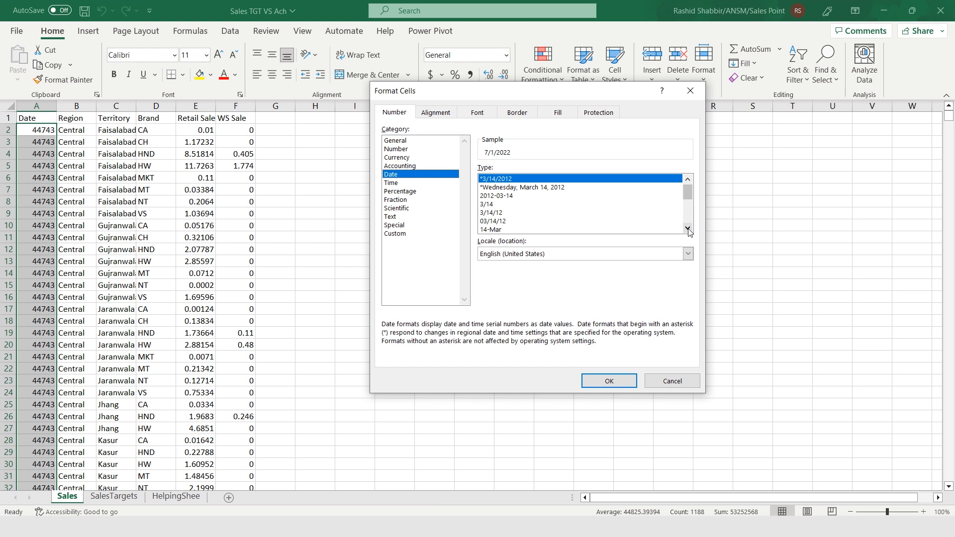
{"action": "left_click", "coordinate": [687, 227]}
{"action": "left_click", "coordinate": [688, 228]}
{"action": "left_click", "coordinate": [498, 221]}
{"action": "left_click", "coordinate": [594, 380]}
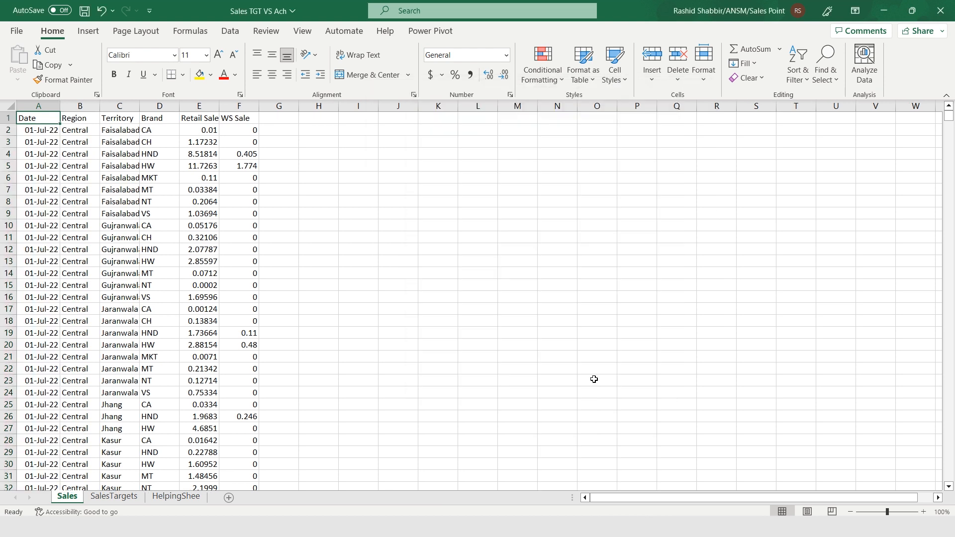
Convert the Sales sheet's data range A1:F1189 into a table with headers and name the table Sales.
{"action": "key", "text": "ctrl+t"}
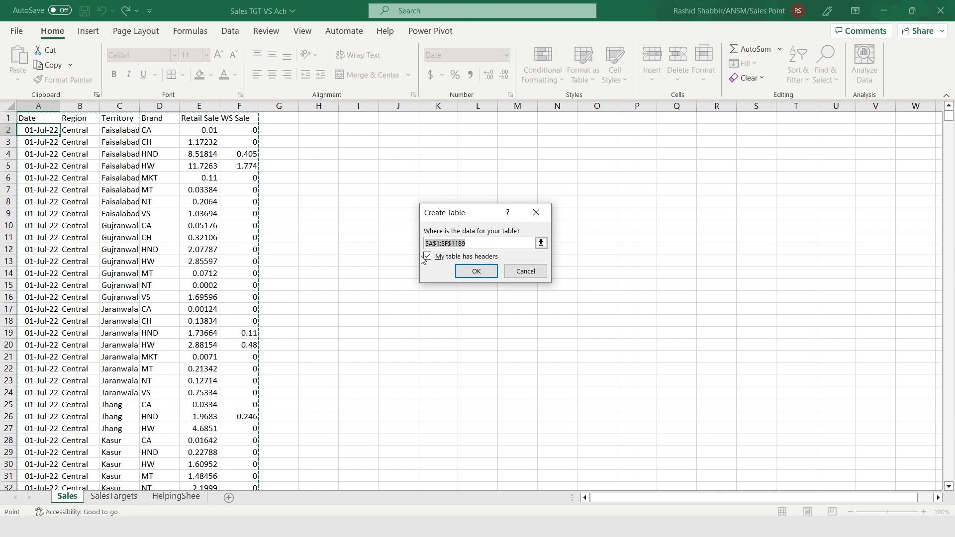
{"action": "left_click", "coordinate": [465, 271]}
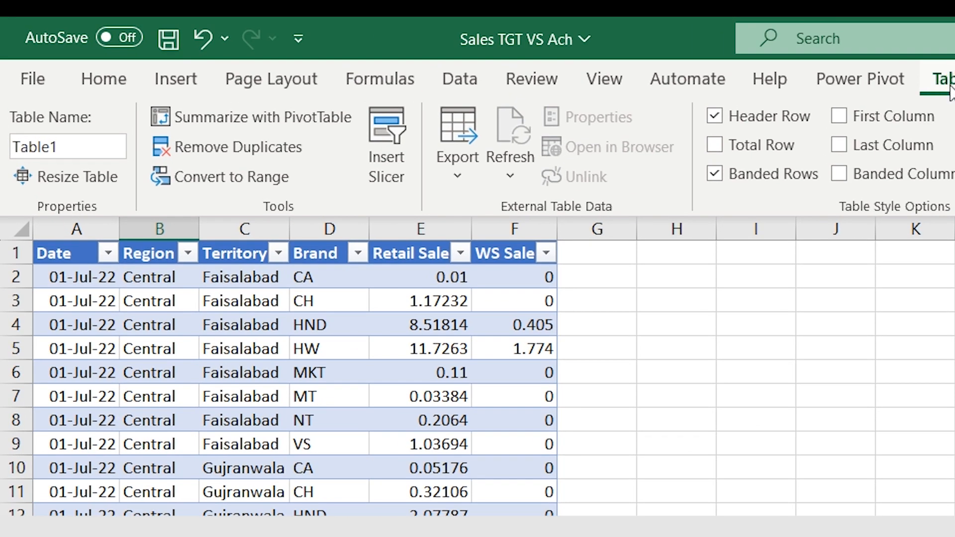
{"action": "left_click", "coordinate": [90, 149]}
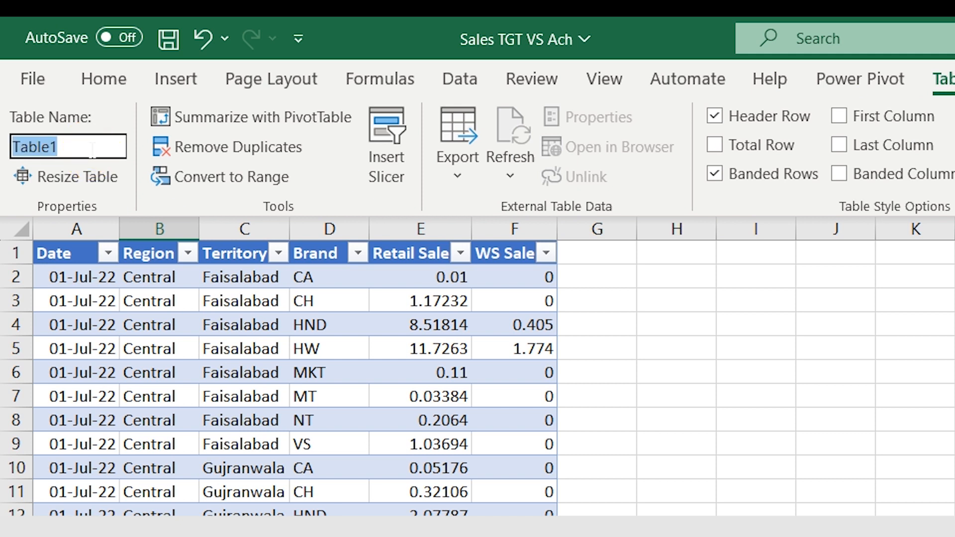
{"action": "type", "text": "les"}
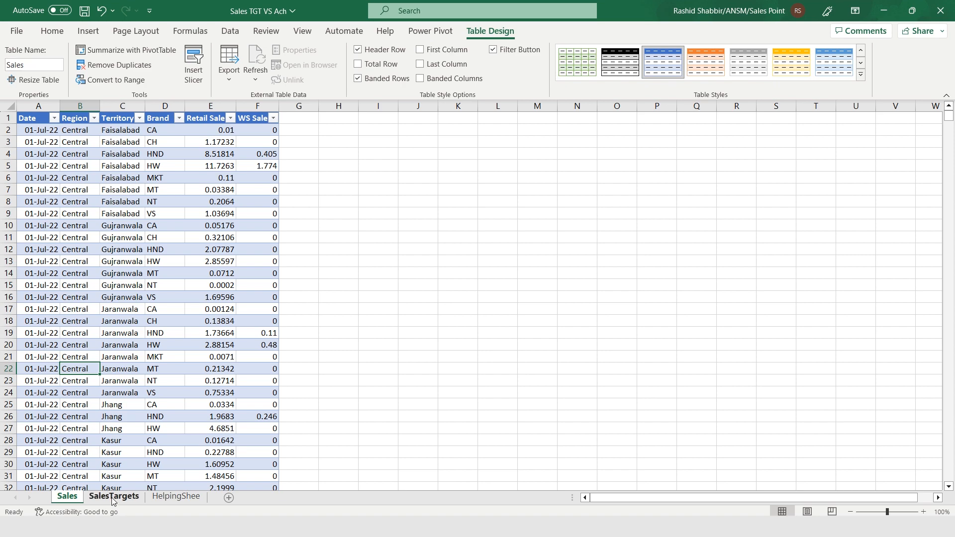
Apply the comma number style with one decimal place to the Retail Sale and WS Sale columns.
{"action": "left_click_drag", "start_coordinate": [205, 109], "coordinate": [251, 207]}
{"action": "left_click", "coordinate": [50, 30]}
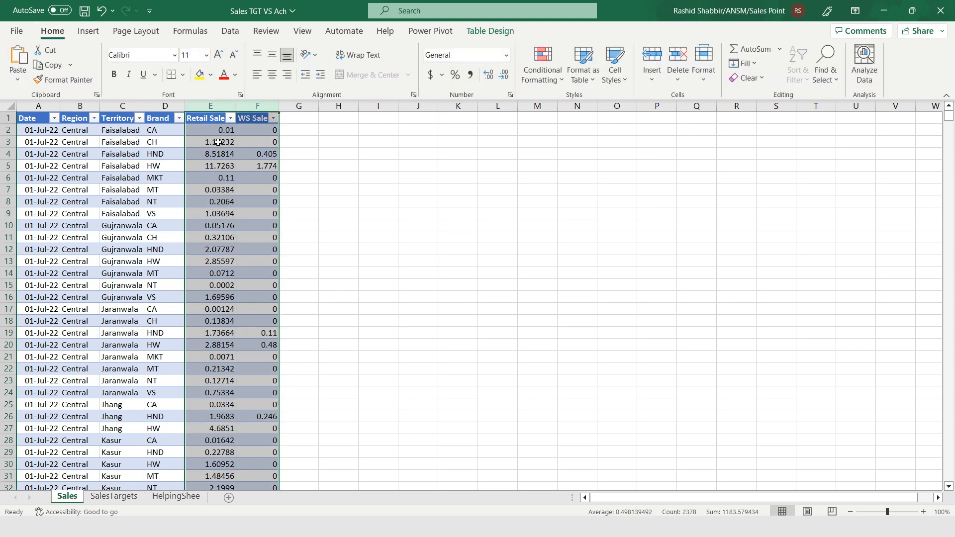
{"action": "left_click", "coordinate": [470, 76]}
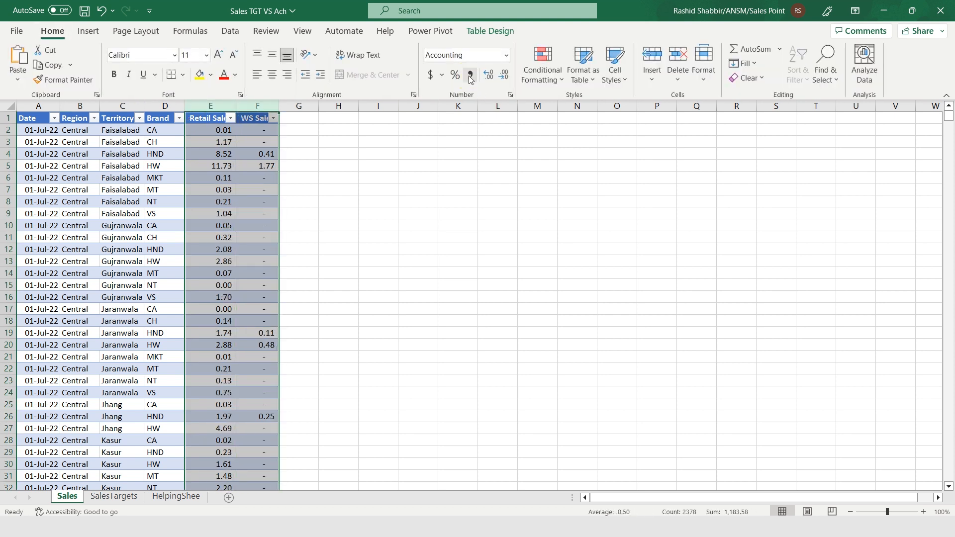
{"action": "left_click", "coordinate": [503, 75]}
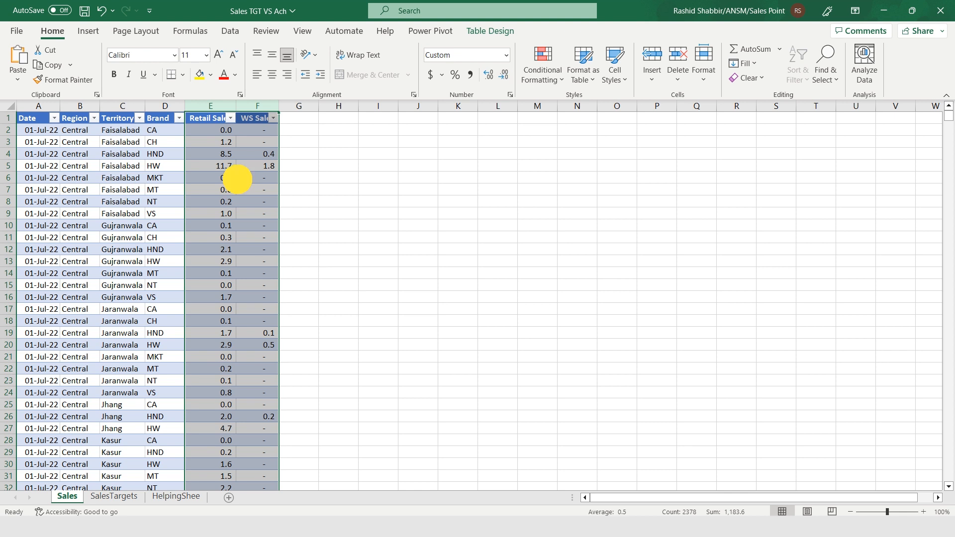
{"action": "left_click", "coordinate": [238, 178]}
Show the formula bar and make cell A1 of the Sales sheet the active cell.
{"action": "left_click", "coordinate": [303, 31]}
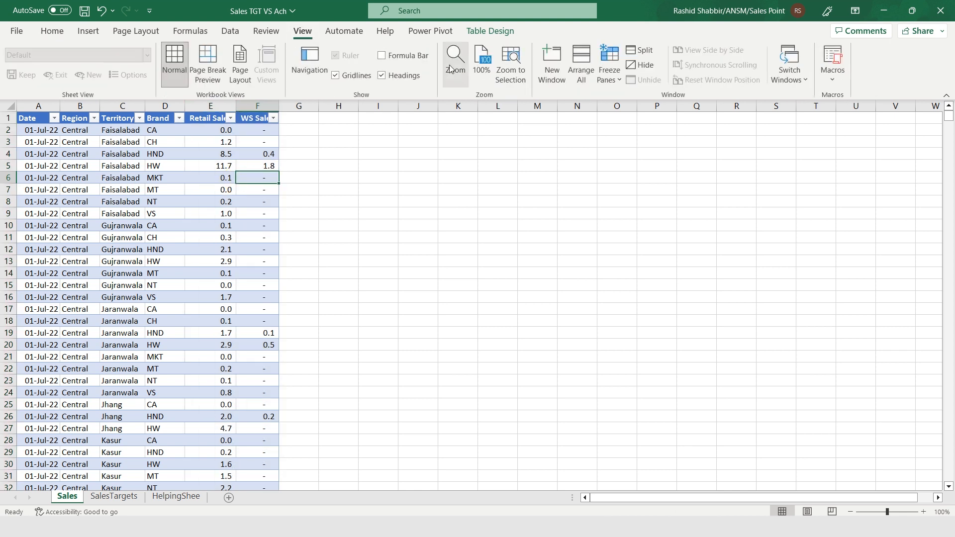
{"action": "left_click", "coordinate": [381, 55]}
{"action": "left_click", "coordinate": [168, 169]}
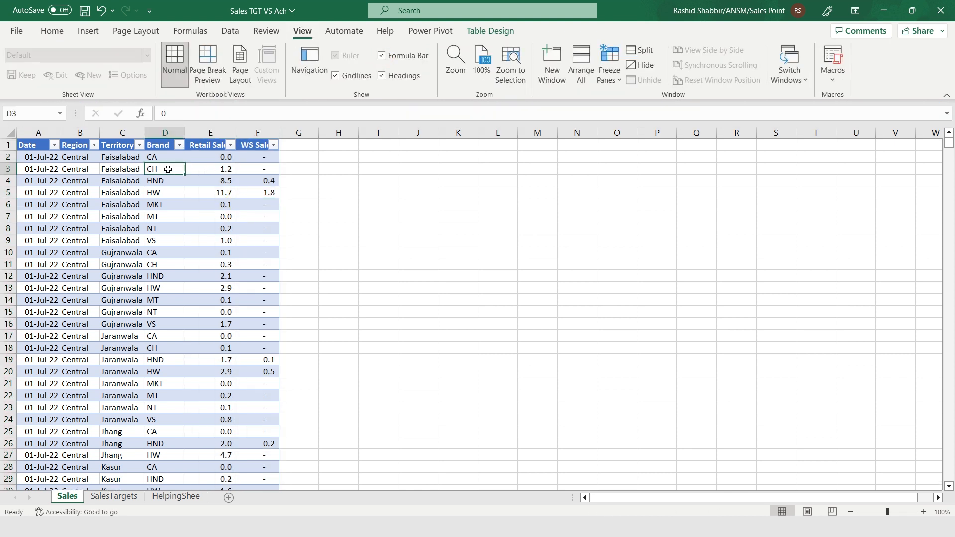
{"action": "key", "text": "Left"}
{"action": "key", "text": "Left"}
{"action": "key", "text": "Left"}
{"action": "key", "text": "Up"}
{"action": "key", "text": "Up"}
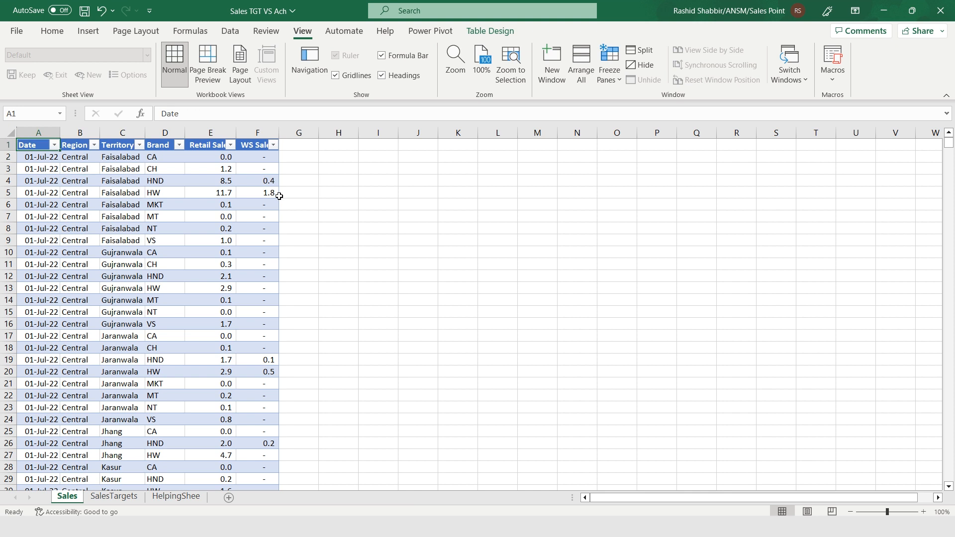
Format all values below the Date header on the SalesTargets sheet as dates of type 14-Mar-12.
{"action": "left_click", "coordinate": [106, 499]}
{"action": "left_click", "coordinate": [184, 301]}
{"action": "key", "text": "ctrl+Left"}
{"action": "key", "text": "ctrl+Up"}
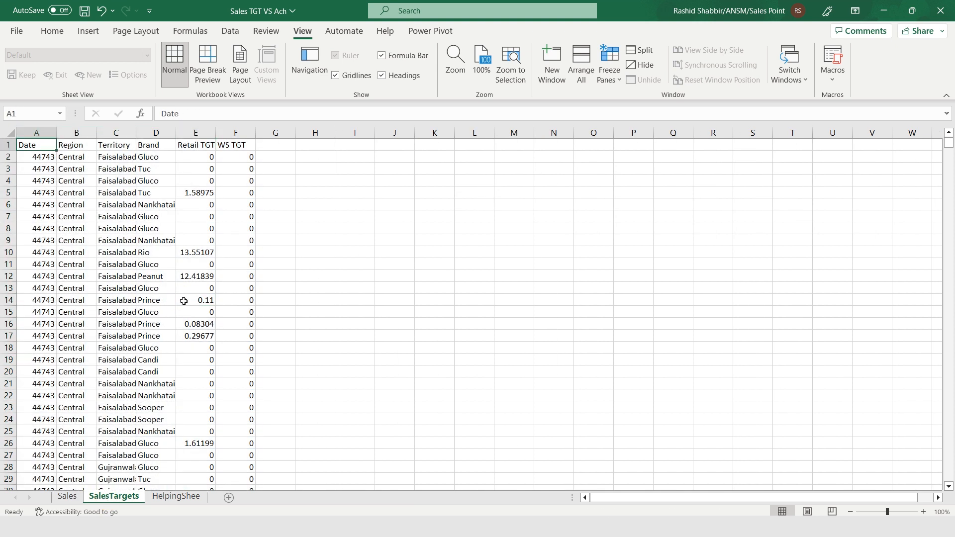
{"action": "key", "text": "Down"}
{"action": "key", "text": "ctrl+shift+Down"}
{"action": "key", "text": "ctrl+BackSpace"}
{"action": "key", "text": "ctrl+1"}
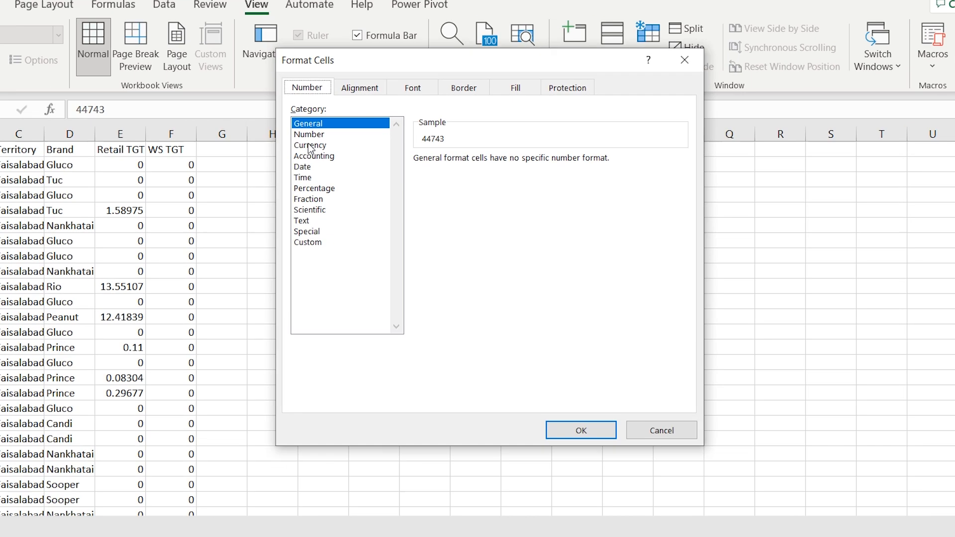
{"action": "left_click", "coordinate": [345, 133]}
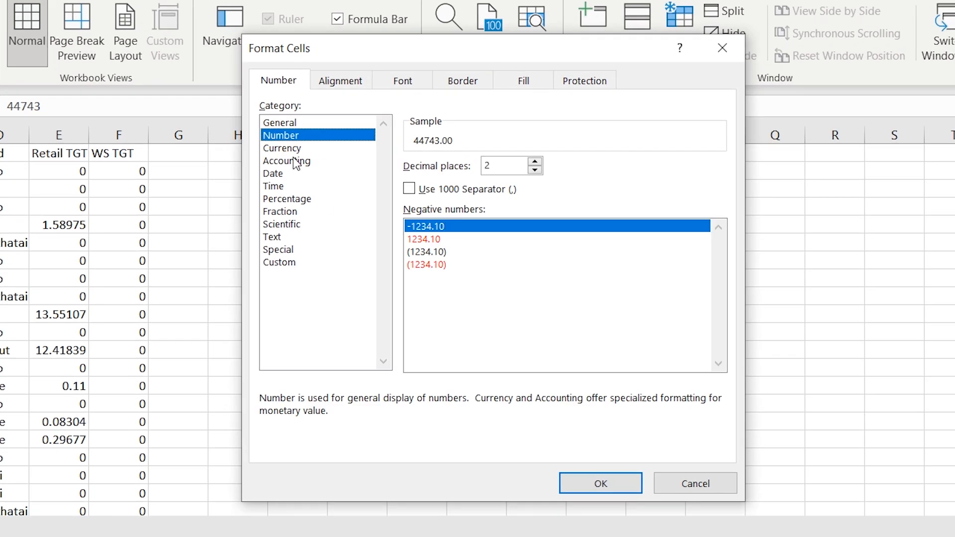
{"action": "left_click", "coordinate": [273, 173]}
{"action": "scroll", "coordinate": [716, 254], "scroll_direction": "down", "scroll_amount": 1}
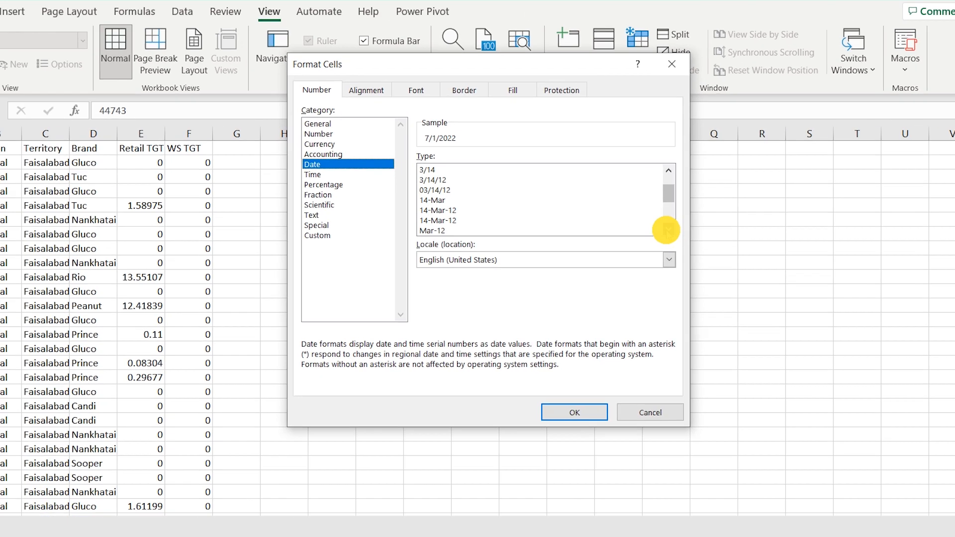
{"action": "left_click", "coordinate": [446, 210]}
{"action": "key", "text": "Return"}
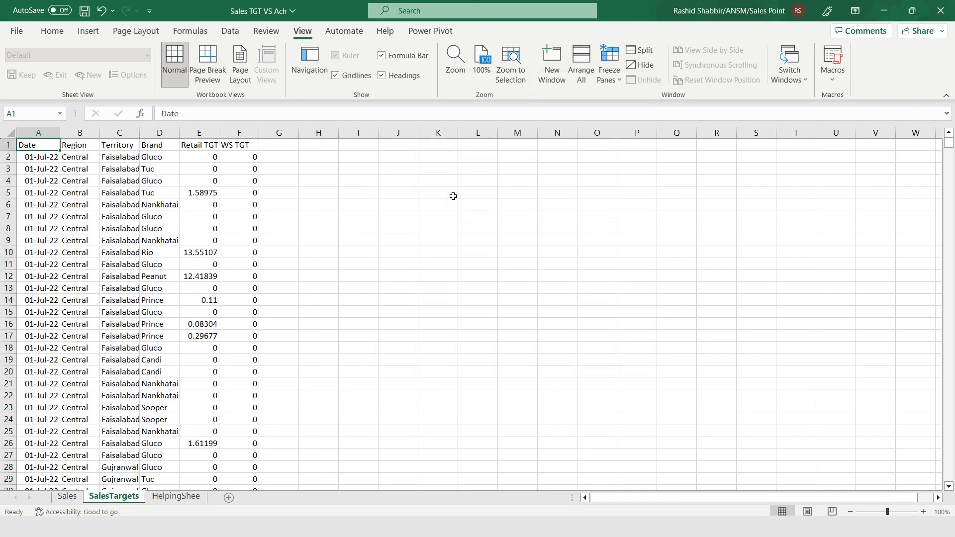
Apply the comma number style with one decimal place to the Retail TGT and WS TGT columns.
{"action": "key", "text": "Down"}
{"action": "key", "text": "Right"}
{"action": "key", "text": "Right"}
{"action": "key", "text": "Right"}
{"action": "key", "text": "Right"}
{"action": "key", "text": "ctrl+space"}
{"action": "key", "text": "shift+Right"}
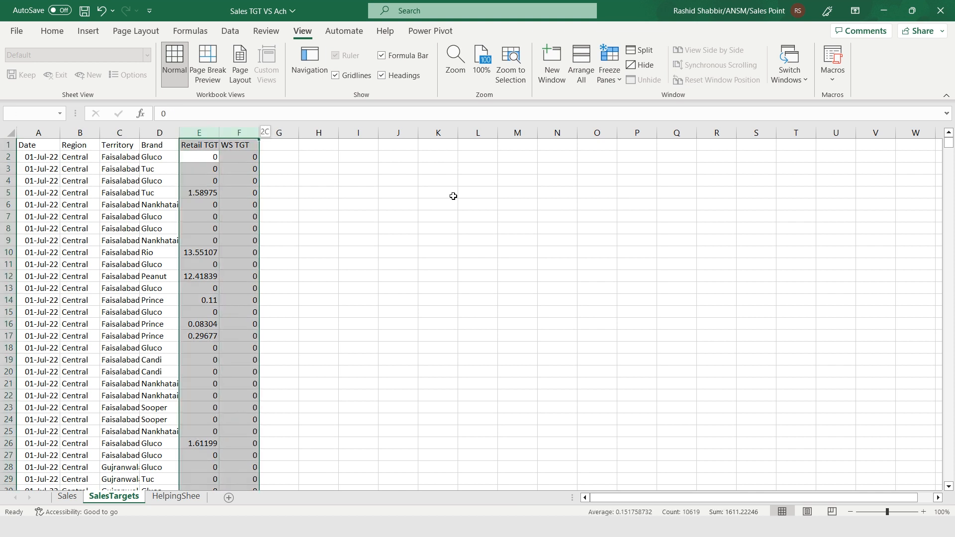
{"action": "left_click", "coordinate": [52, 31]}
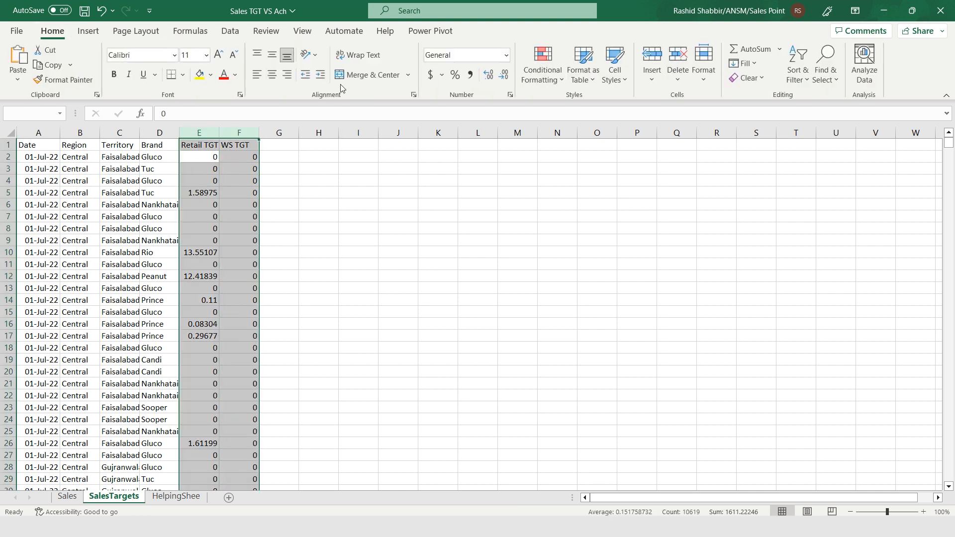
{"action": "left_click", "coordinate": [470, 74]}
{"action": "left_click", "coordinate": [503, 74]}
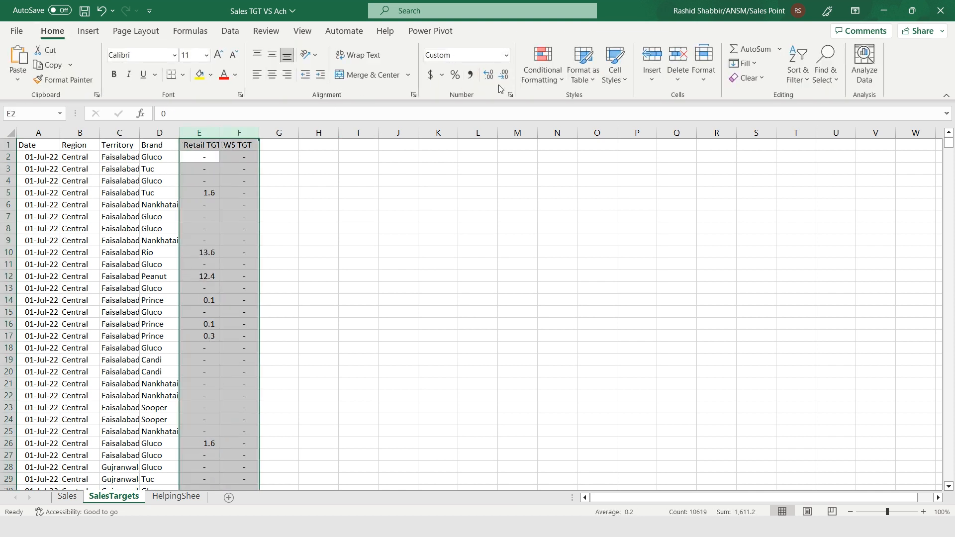
Convert the SalesTargets data range A1:F5774 into a table with headers and name the table SalesTarget.
{"action": "key", "text": "Left"}
{"action": "key", "text": "Left"}
{"action": "key", "text": "Left"}
{"action": "key", "text": "ctrl+t"}
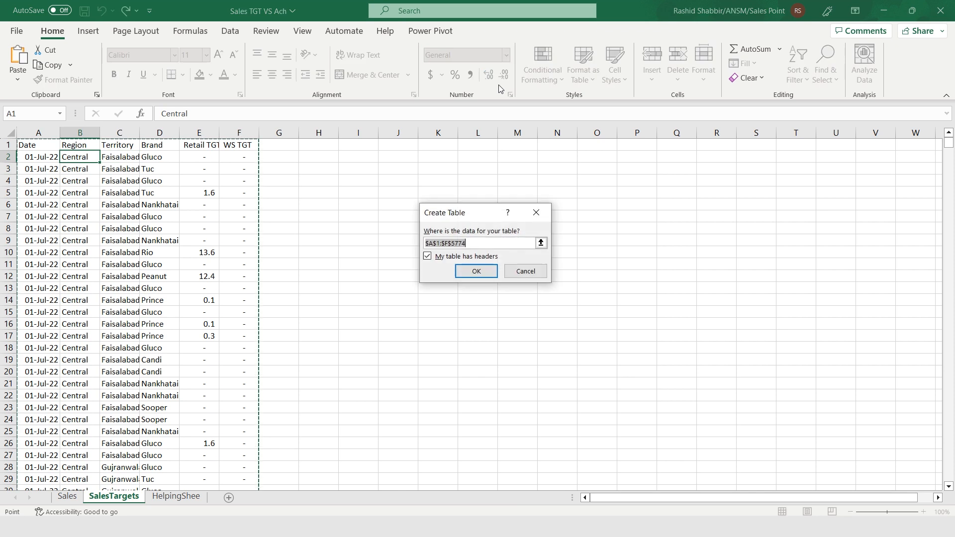
{"action": "left_click", "coordinate": [483, 271]}
{"action": "key", "text": "Down"}
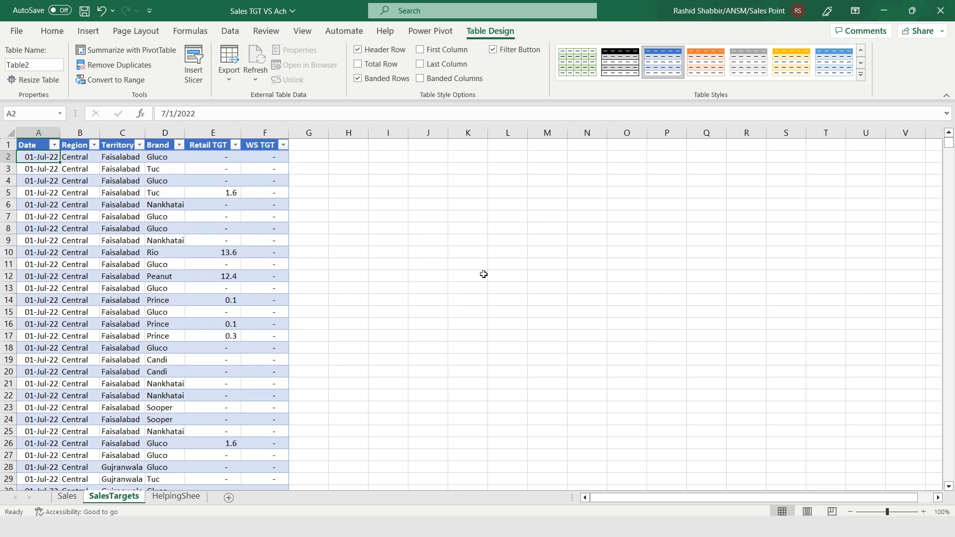
{"action": "left_click", "coordinate": [44, 64]}
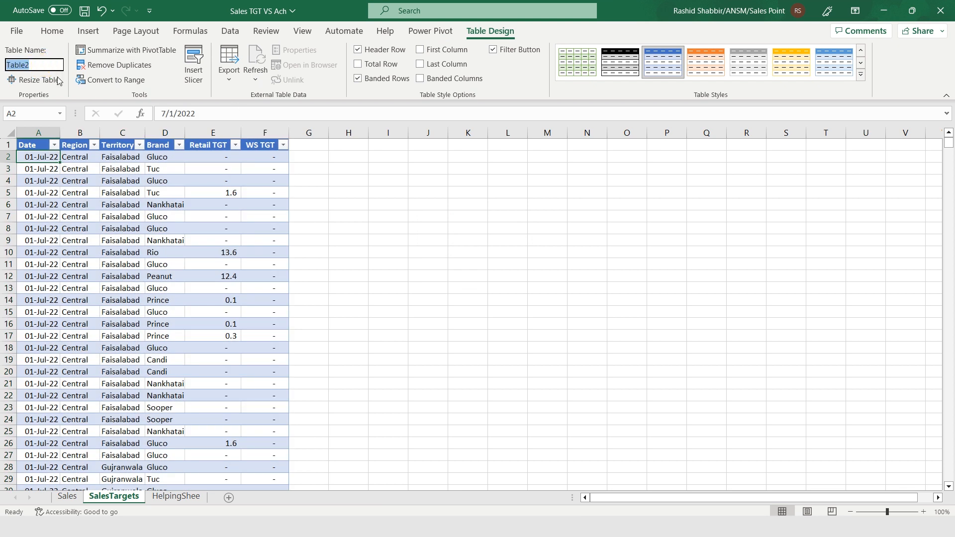
{"action": "type", "text": "SalesTarget"}
{"action": "key", "text": "Return"}
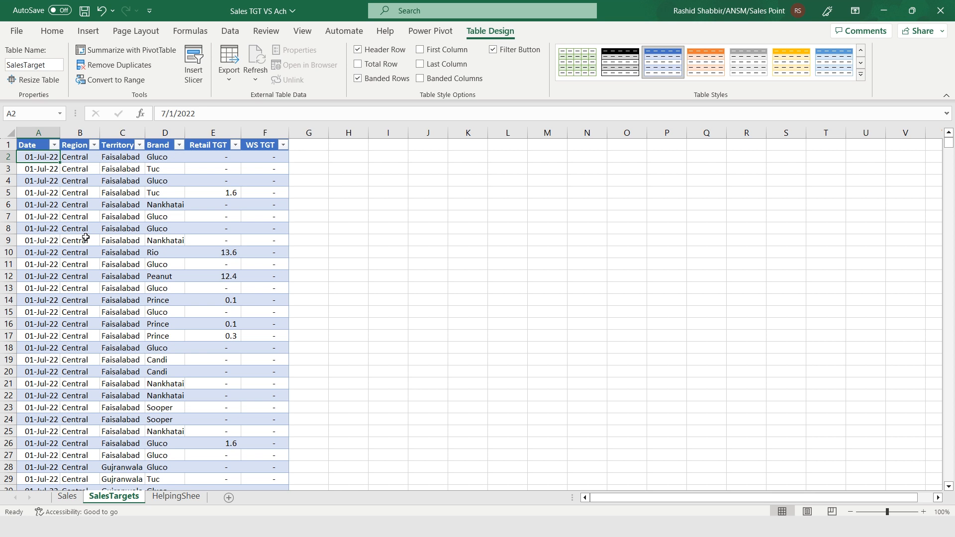
Copy the whole Region column, header included, from the Sales sheet and paste it as values at A1 of the HelpingShee sheet.
{"action": "left_click", "coordinate": [67, 496]}
{"action": "key", "text": "Right"}
{"action": "key", "text": "Right"}
{"action": "key", "text": "Left"}
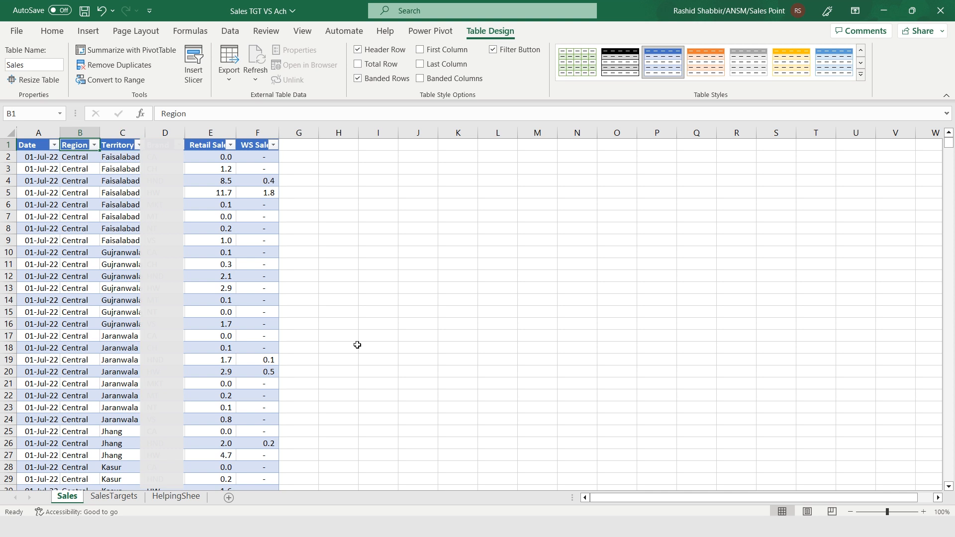
{"action": "key", "text": "ctrl+shift+Down"}
{"action": "key", "text": "ctrl+c"}
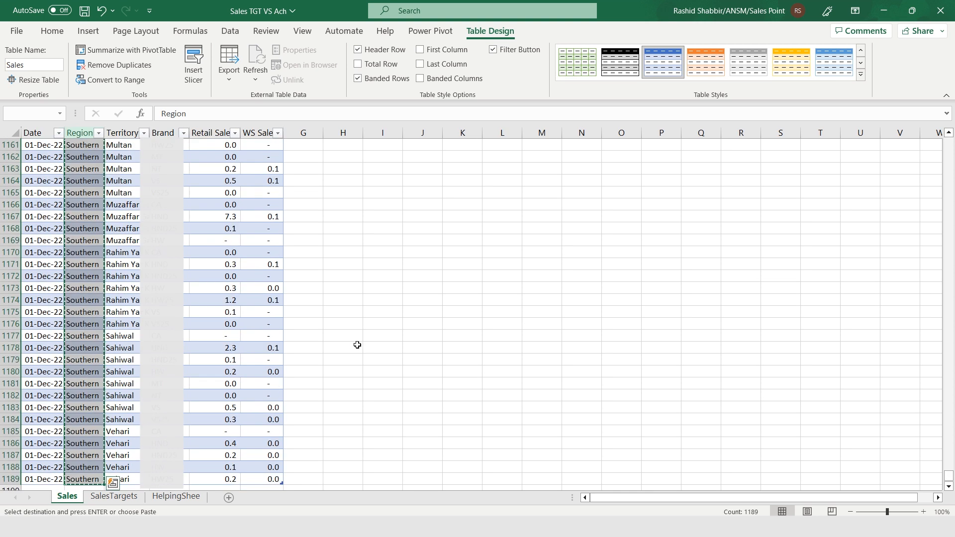
{"action": "left_click", "coordinate": [169, 497]}
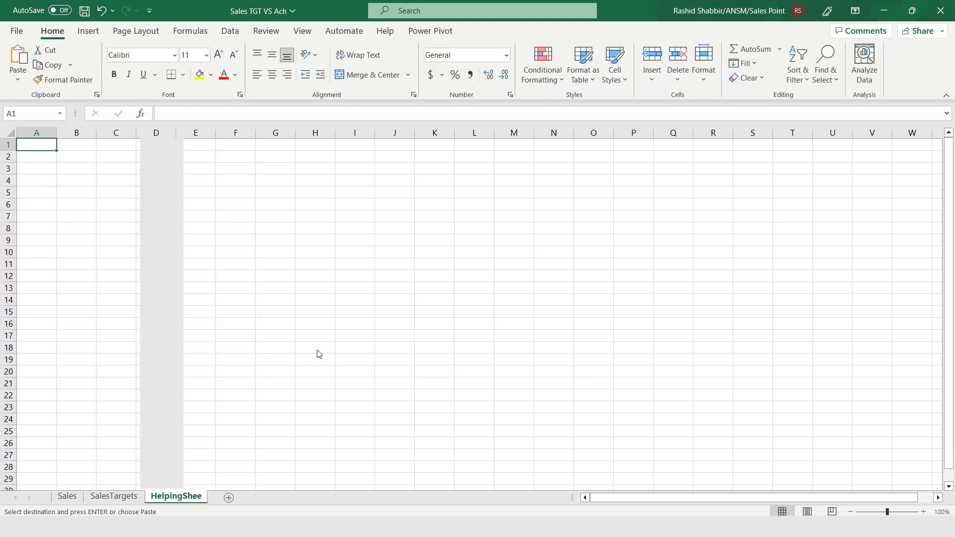
{"action": "key", "text": "ctrl+alt+v"}
{"action": "key", "text": "v"}
{"action": "key", "text": "Return"}
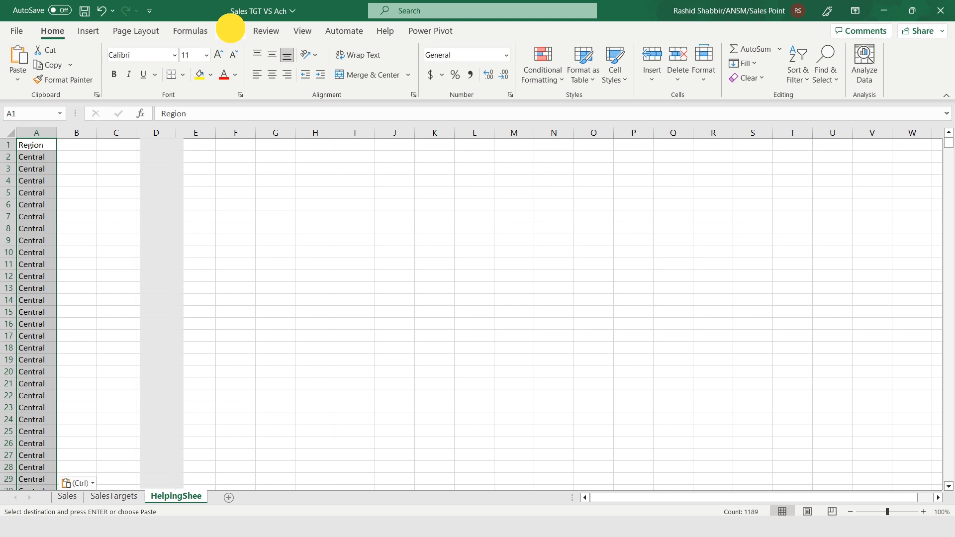
Remove the duplicate values from the Region list in column A of the HelpingShee sheet.
{"action": "left_click", "coordinate": [231, 28]}
{"action": "left_click", "coordinate": [630, 65]}
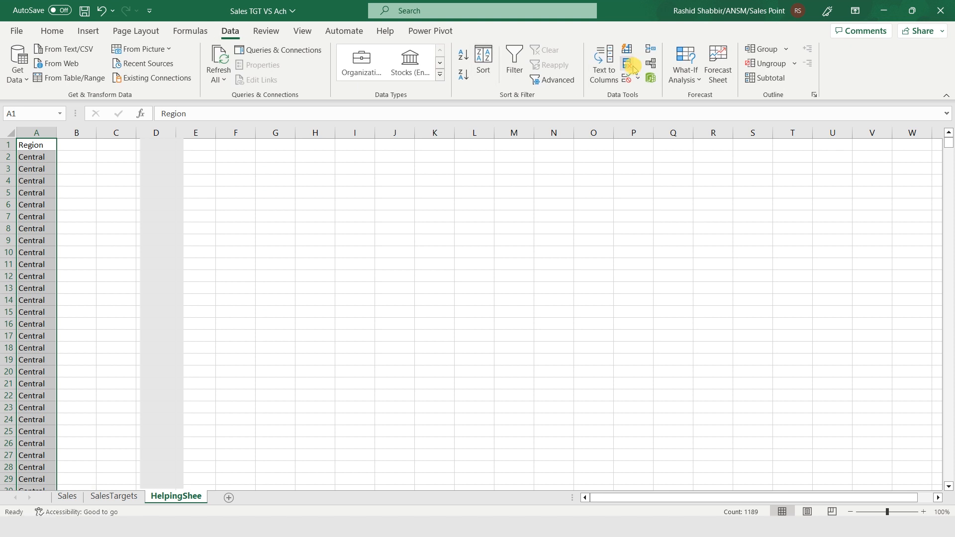
{"action": "left_click", "coordinate": [517, 305]}
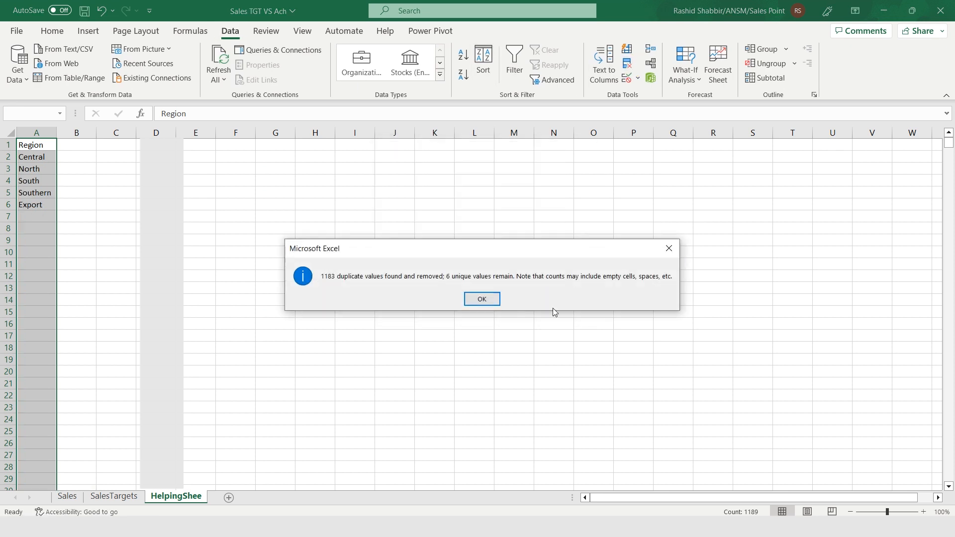
{"action": "left_click", "coordinate": [486, 299]}
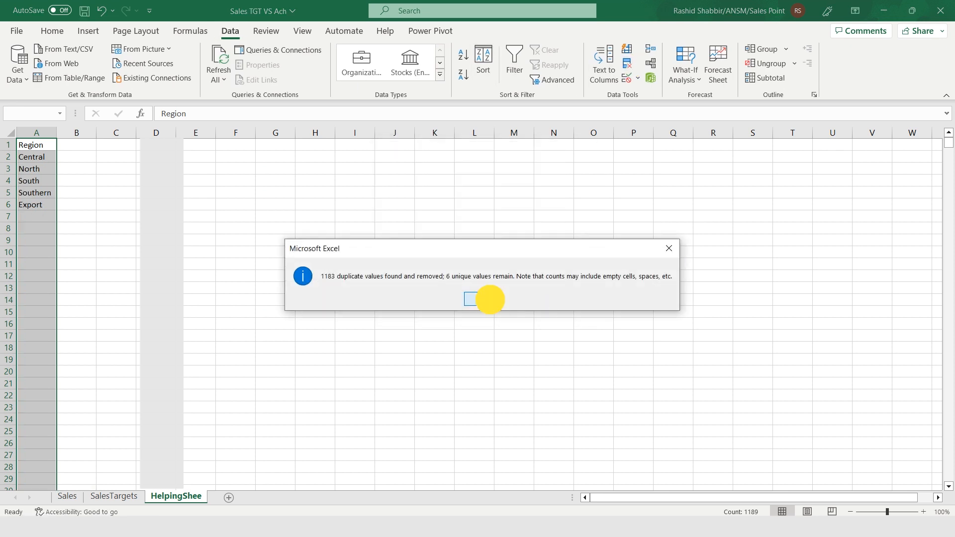
Copy the Territory column with its header from the Sales sheet and paste it at C1 of the HelpingShee sheet.
{"action": "left_click", "coordinate": [67, 496]}
{"action": "key", "text": "ctrl+Home"}
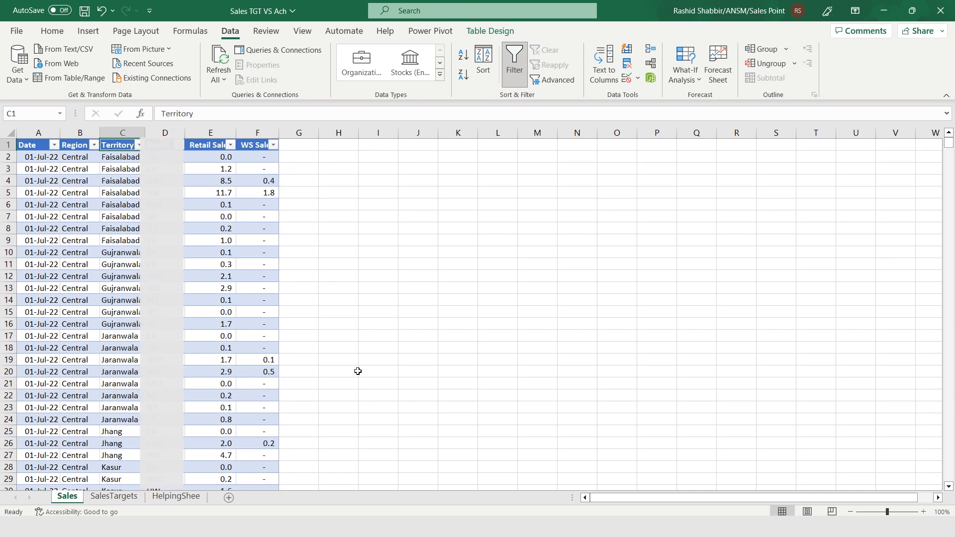
{"action": "key", "text": "ctrl+shift+Down"}
{"action": "key", "text": "ctrl+c"}
{"action": "key", "text": "ctrl+Page_Down"}
{"action": "key", "text": "ctrl+Page_Down"}
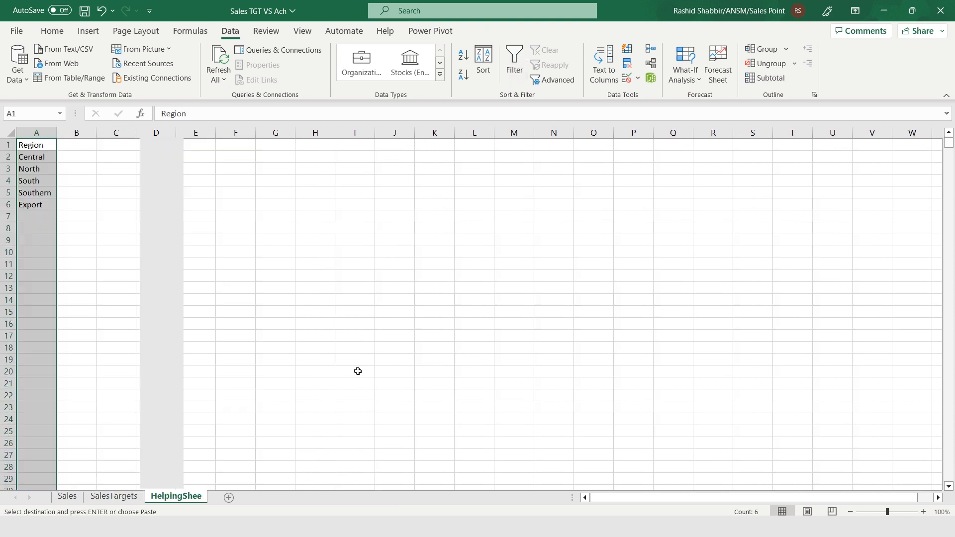
{"action": "key", "text": "Right"}
{"action": "key", "text": "Right"}
{"action": "key", "text": "ctrl+v"}
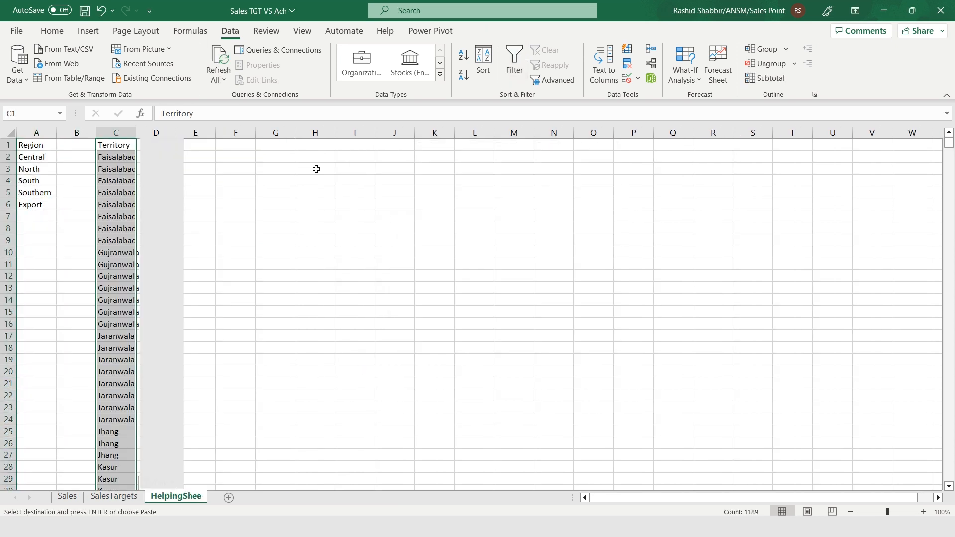
Remove the duplicate values from the Territory list in column C.
{"action": "left_click", "coordinate": [59, 33]}
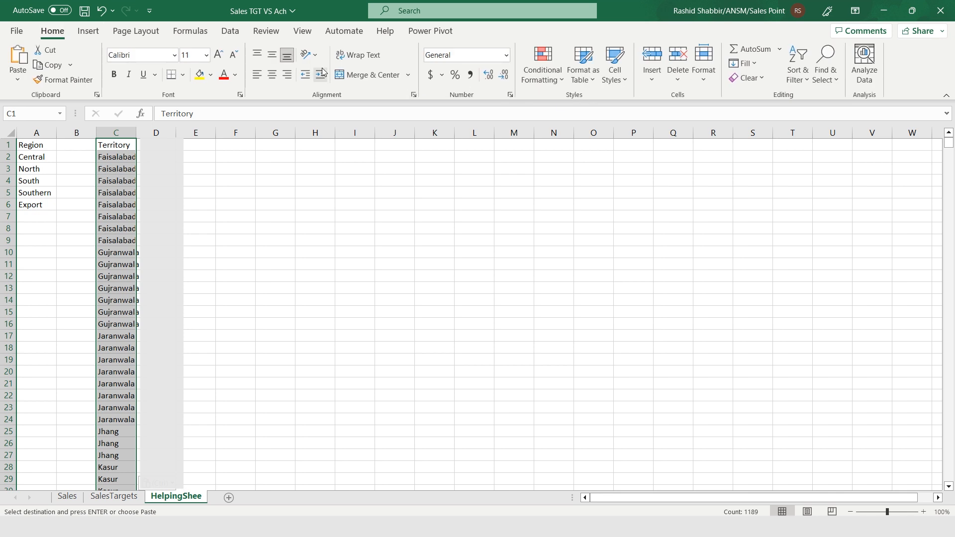
{"action": "left_click", "coordinate": [230, 31]}
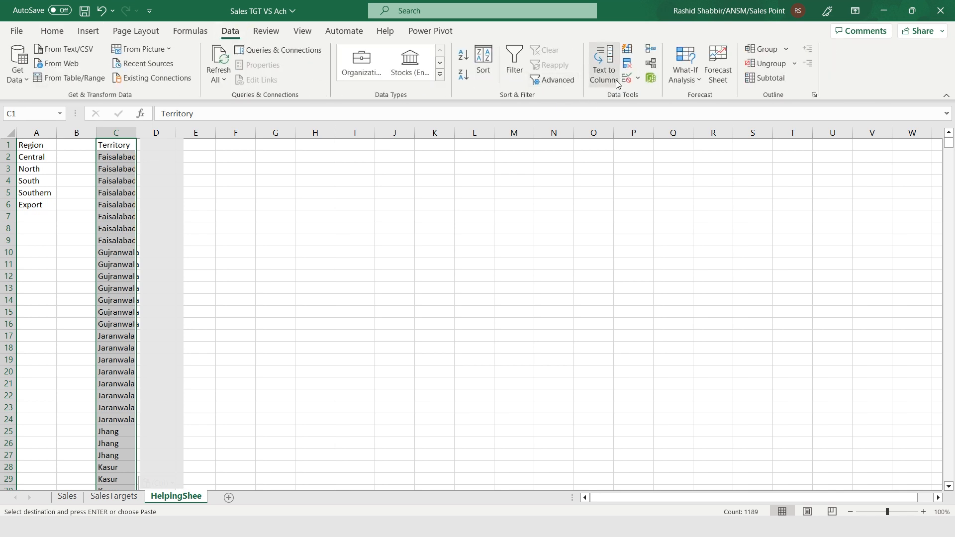
{"action": "left_click", "coordinate": [627, 64]}
{"action": "left_click", "coordinate": [518, 305]}
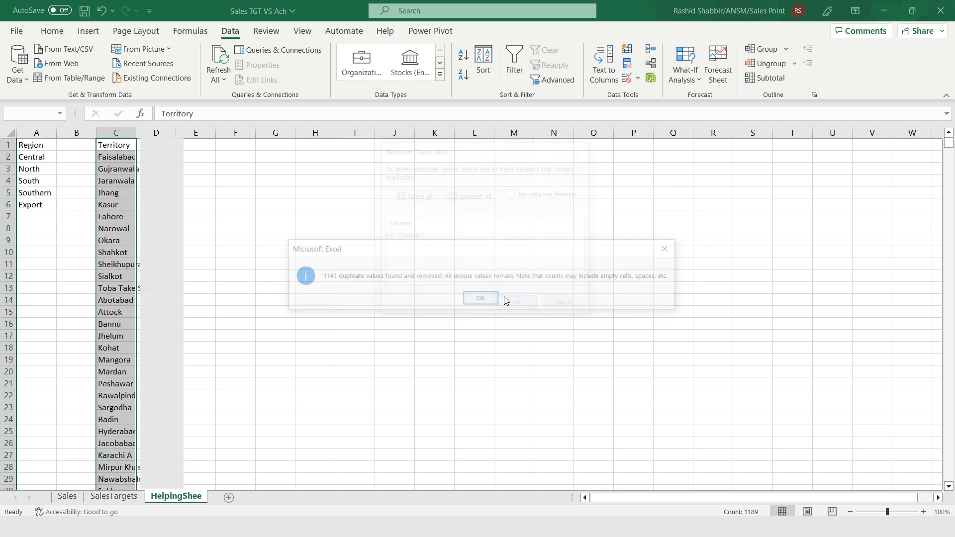
{"action": "left_click", "coordinate": [465, 298]}
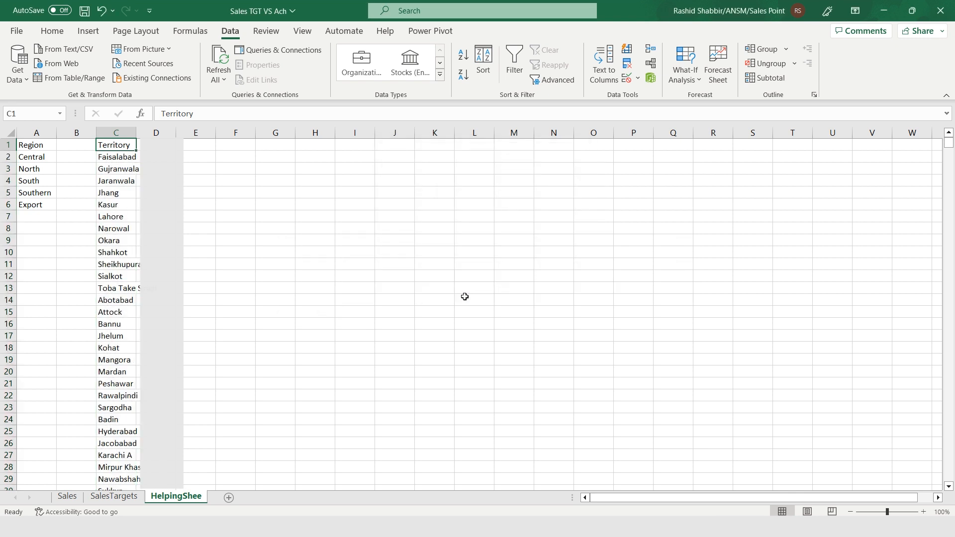
Copy the Brand column with its header from the Sales sheet and paste it at E1 of the HelpingShee sheet.
{"action": "key", "text": "ctrl+Page_Up"}
{"action": "key", "text": "ctrl+Page_Up"}
{"action": "key", "text": "Right"}
{"action": "key", "text": "Right"}
{"action": "key", "text": "Left"}
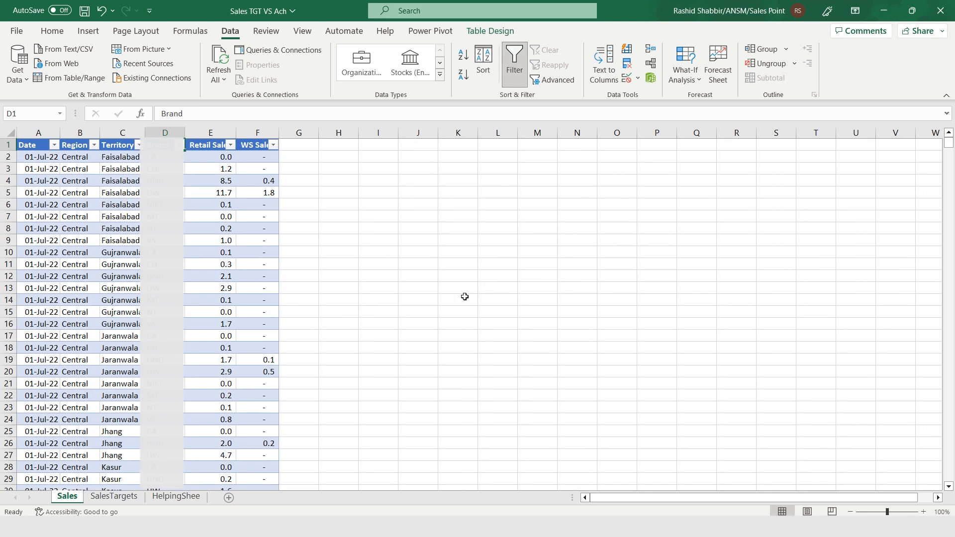
{"action": "key", "text": "ctrl+shift+Down"}
{"action": "key", "text": "ctrl+c"}
{"action": "key", "text": "ctrl+Page_Down"}
{"action": "key", "text": "ctrl+Page_Down"}
{"action": "key", "text": "Right"}
{"action": "key", "text": "Right"}
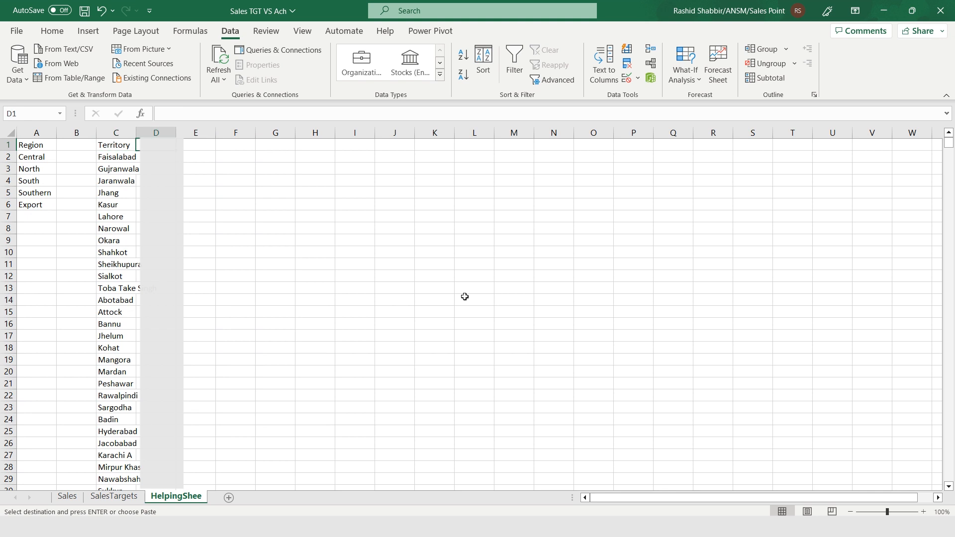
{"action": "key", "text": "ctrl+v"}
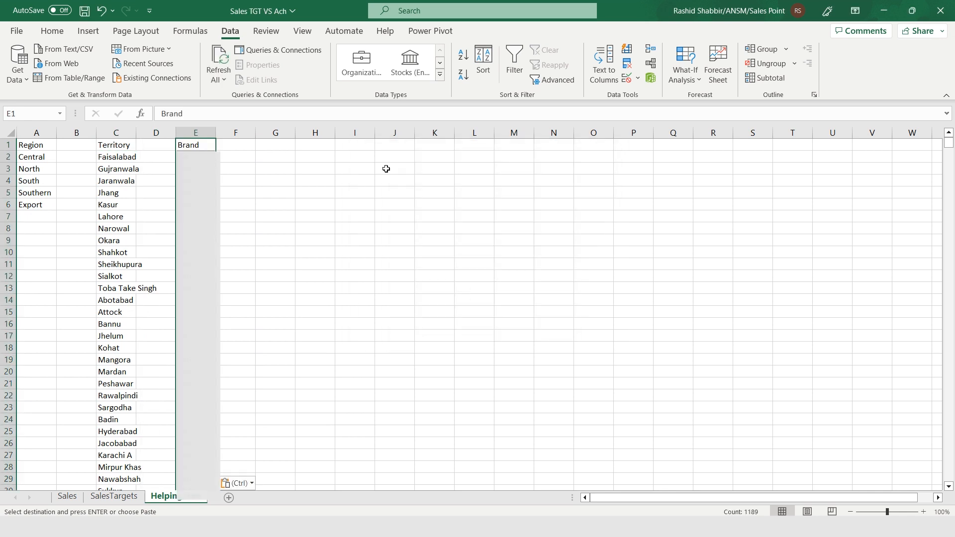
Remove the duplicate values from the Brand list in column E.
{"action": "left_click", "coordinate": [59, 30]}
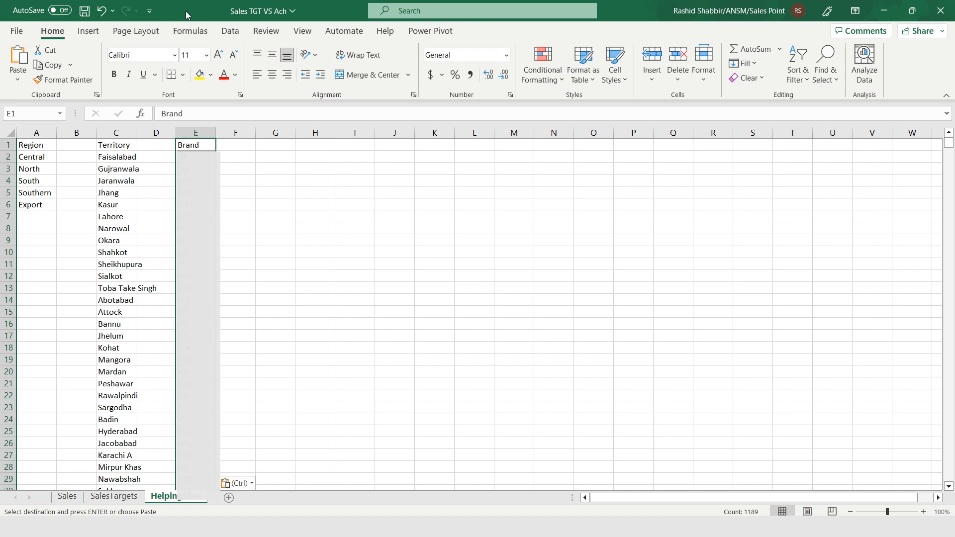
{"action": "left_click", "coordinate": [229, 31]}
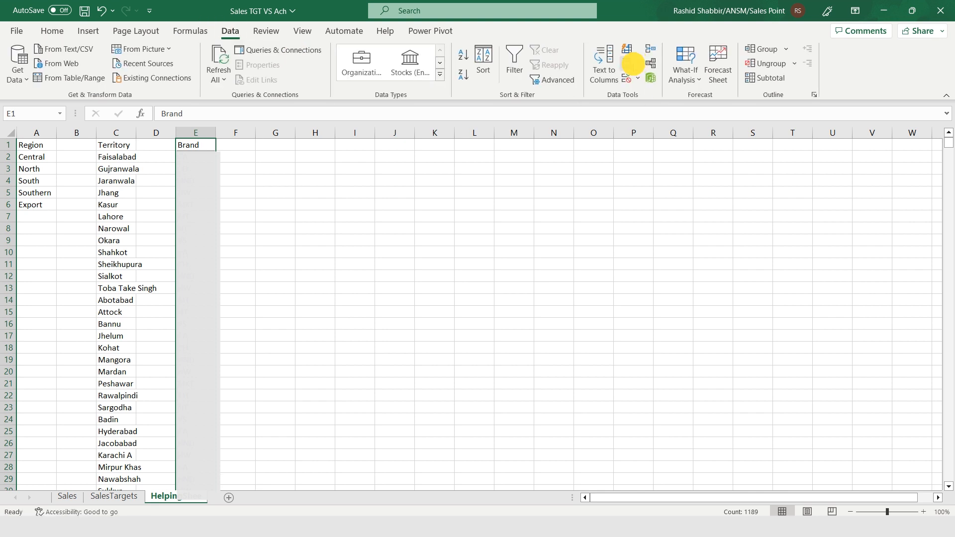
{"action": "left_click", "coordinate": [626, 63]}
{"action": "left_click", "coordinate": [520, 304]}
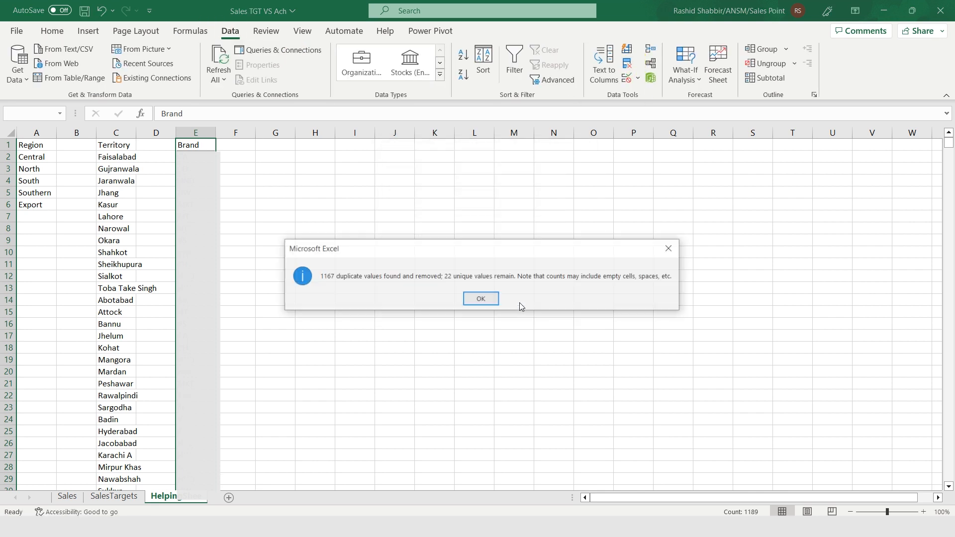
{"action": "left_click", "coordinate": [481, 298]}
Convert the Region list A1:A6 into a table with headers and name the table Region.
{"action": "left_click", "coordinate": [198, 148]}
{"action": "key", "text": "Left"}
{"action": "key", "text": "Left"}
{"action": "key", "text": "Left"}
{"action": "key", "text": "Left"}
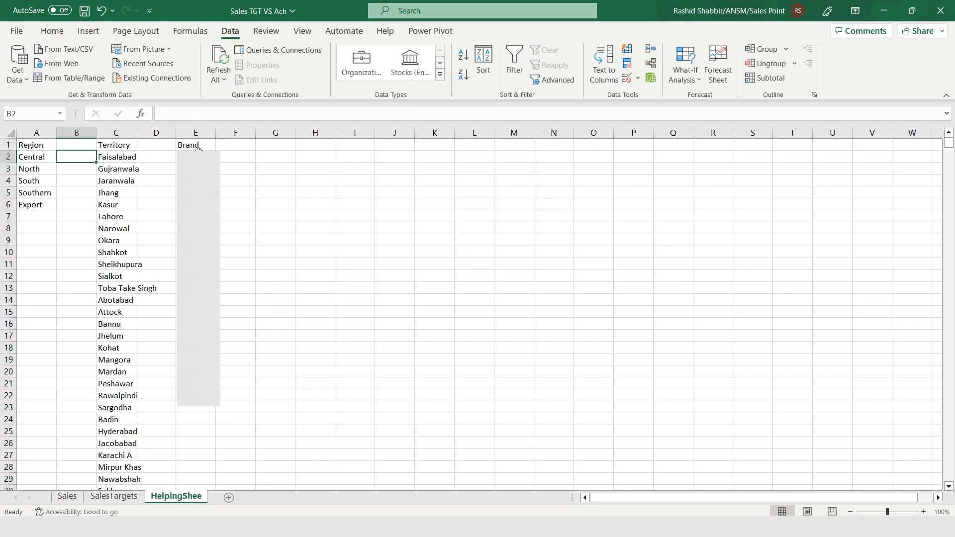
{"action": "key", "text": "ctrl+t"}
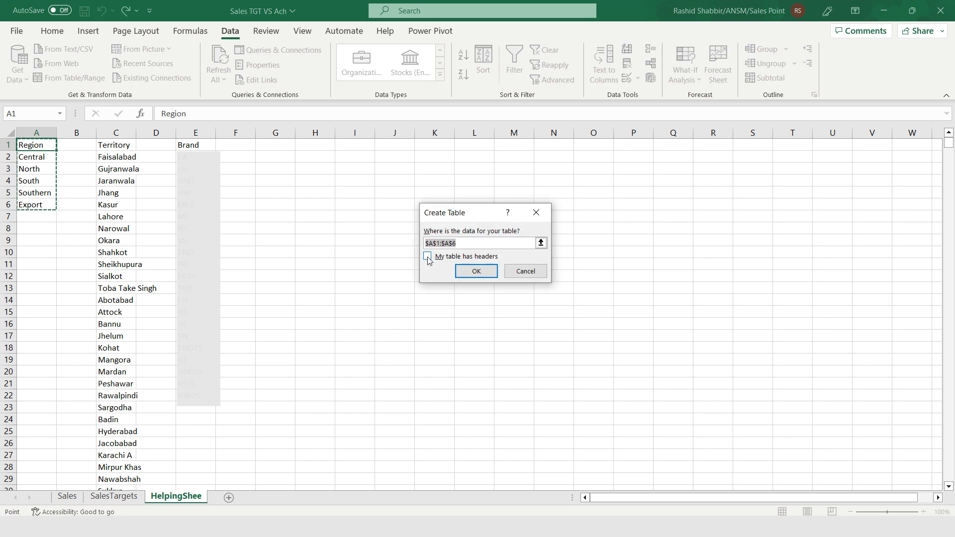
{"action": "left_click", "coordinate": [421, 256]}
{"action": "left_click", "coordinate": [476, 271]}
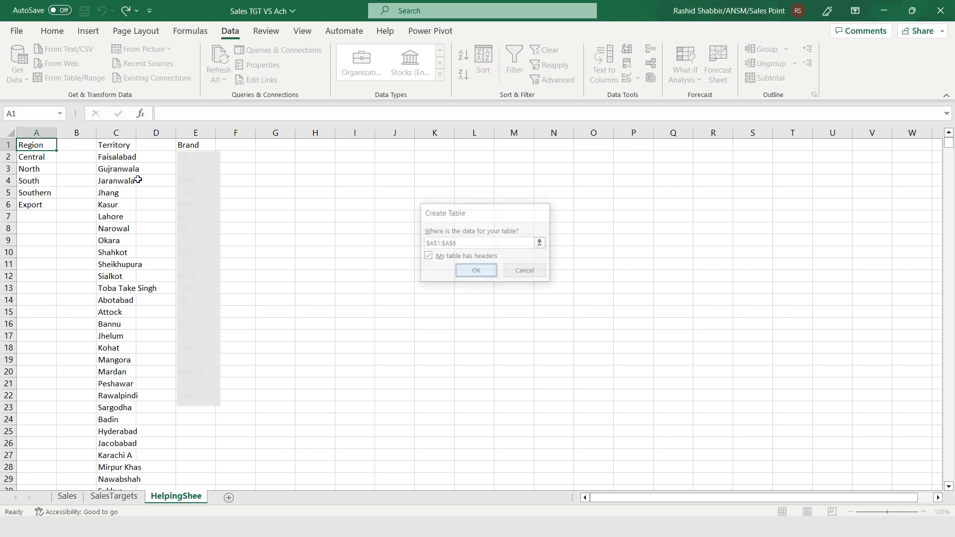
{"action": "left_click", "coordinate": [34, 65]}
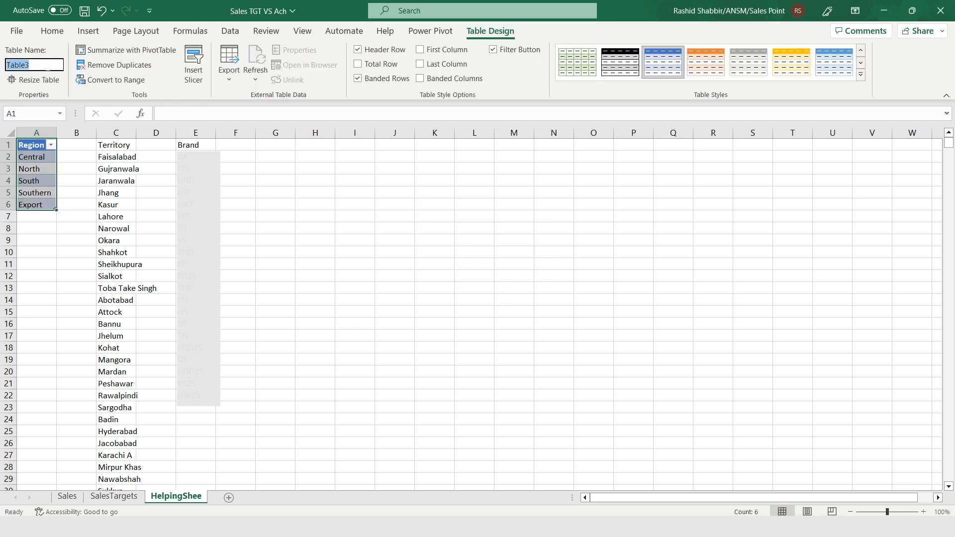
{"action": "type", "text": "Region"}
{"action": "key", "text": "BackSpace"}
{"action": "key", "text": "Return"}
Convert the Territory list C1:C48 into a table with headers and name the table Territory.
{"action": "key", "text": "Right"}
{"action": "key", "text": "Right"}
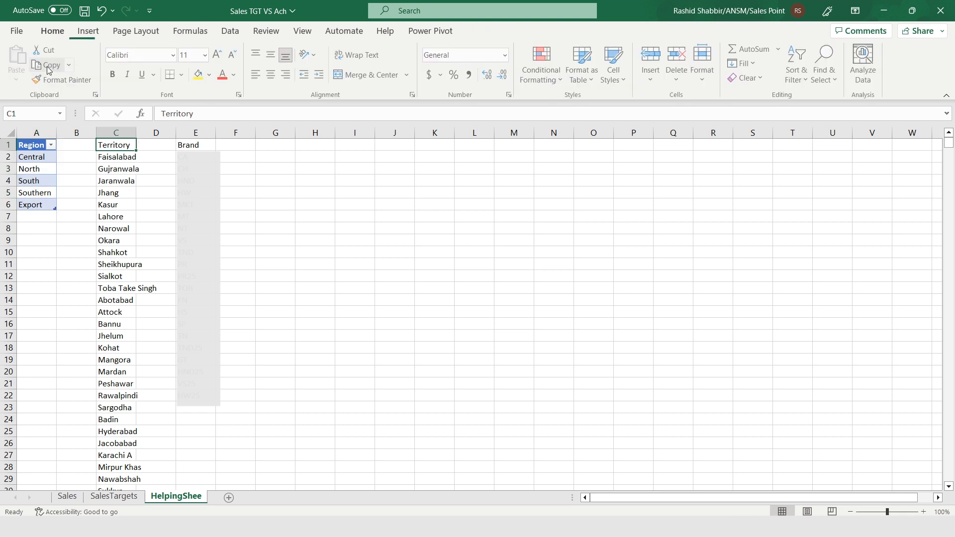
{"action": "key", "text": "Down"}
{"action": "key", "text": "ctrl+t"}
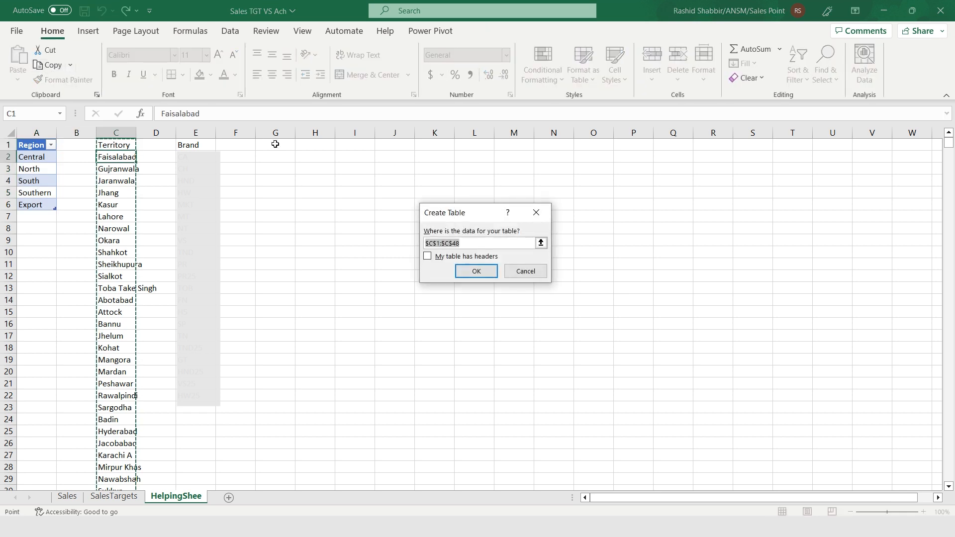
{"action": "left_click", "coordinate": [428, 257]}
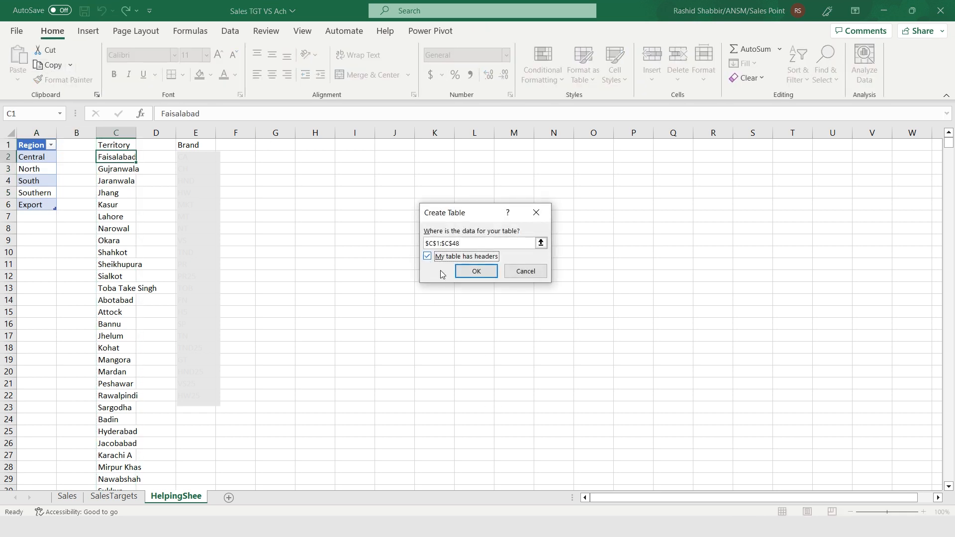
{"action": "left_click", "coordinate": [476, 271]}
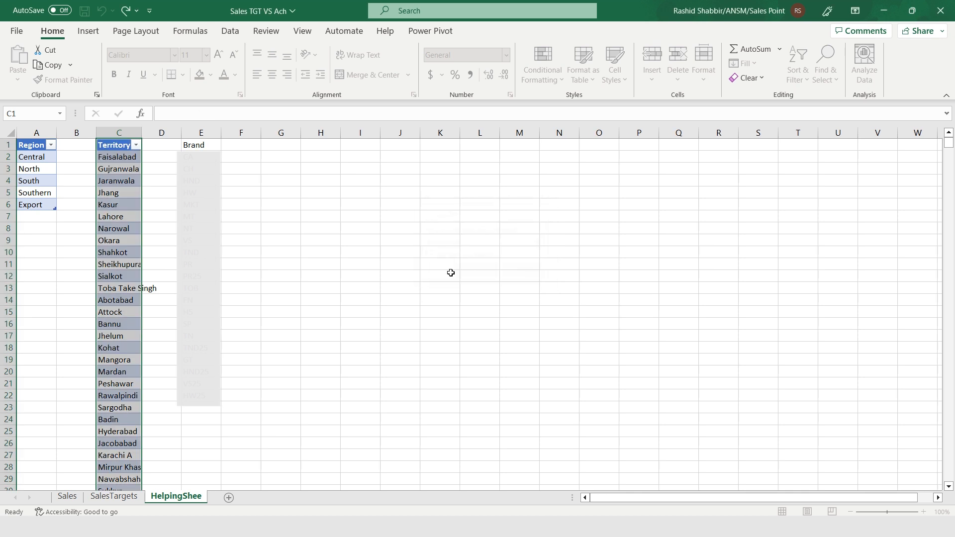
{"action": "left_click", "coordinate": [54, 65]}
{"action": "type", "text": "Territory"}
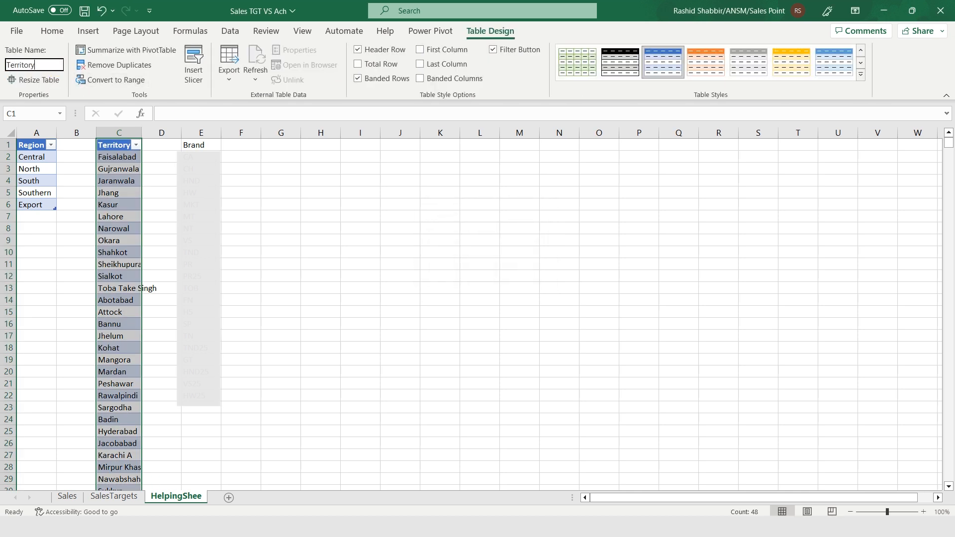
{"action": "key", "text": "Return"}
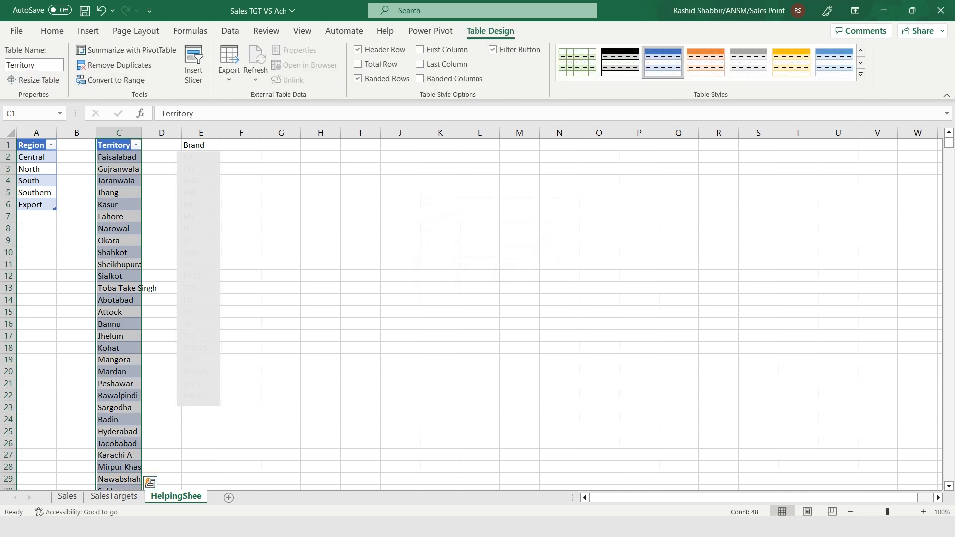
{"action": "type", "text": "66"}
{"action": "key", "text": "Escape"}
Return to the header of the Territory list and check the name of its table.
{"action": "key", "text": "Right"}
{"action": "key", "text": "Right"}
{"action": "key", "text": "Left"}
{"action": "key", "text": "Left"}
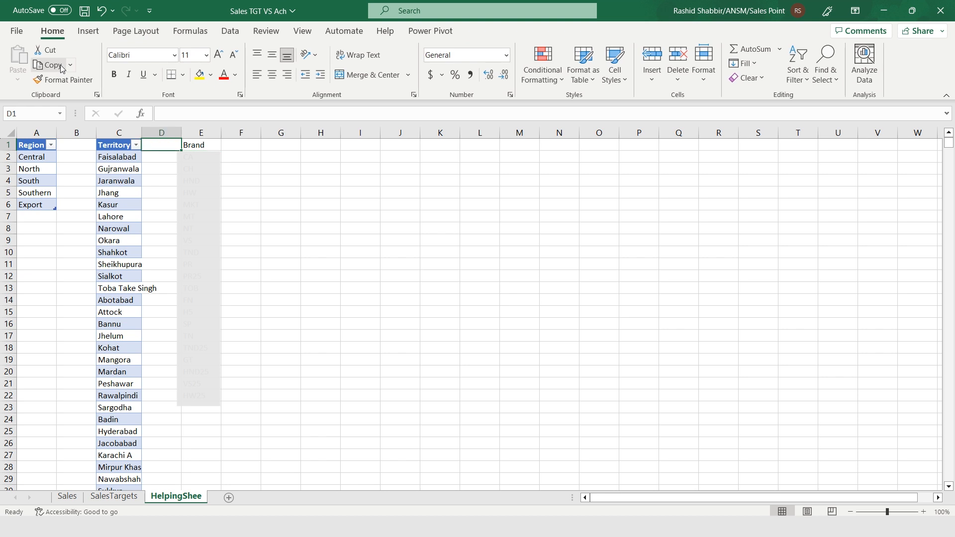
{"action": "left_click", "coordinate": [479, 30]}
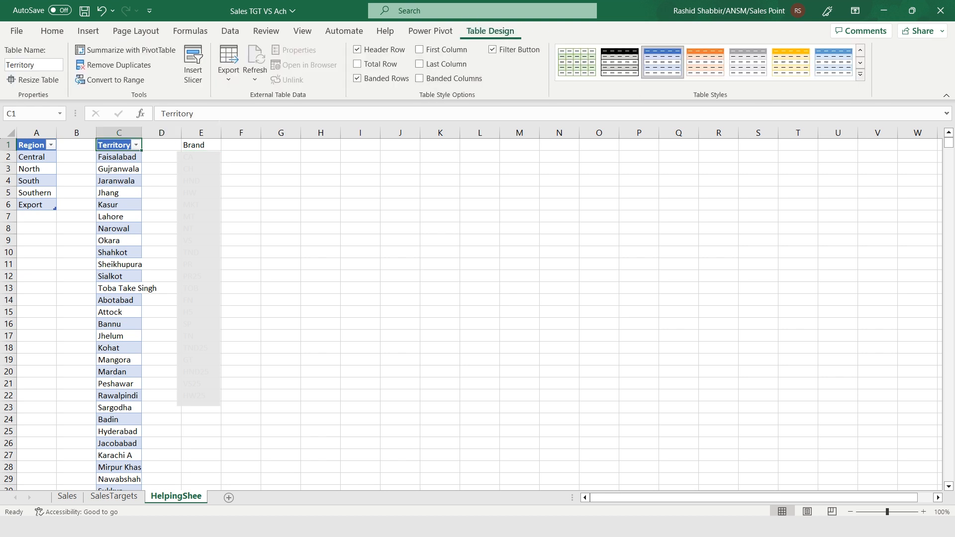
Convert the Brand list E1:E22 into a table with headers and name the table Brand.
{"action": "left_click", "coordinate": [193, 146]}
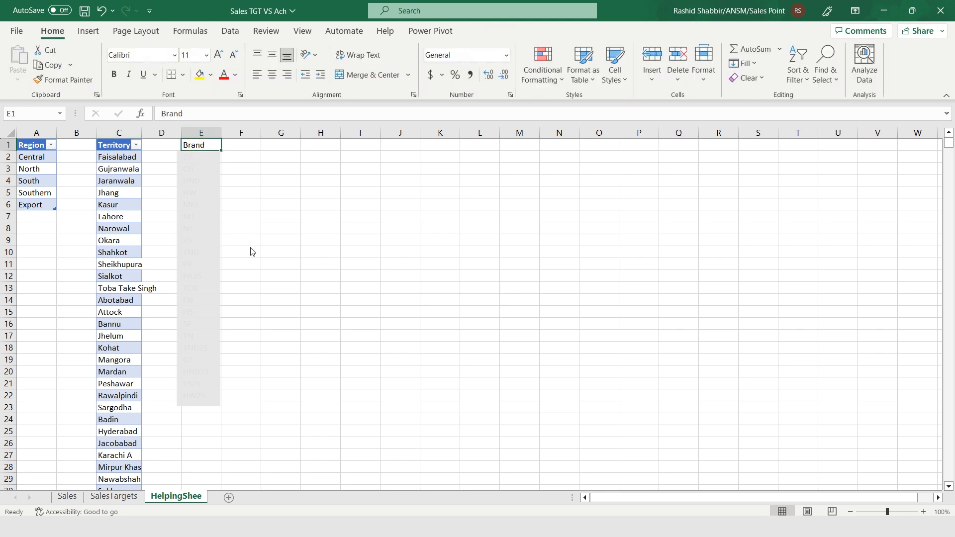
{"action": "key", "text": "ctrl+t"}
{"action": "left_click", "coordinate": [428, 256]}
{"action": "left_click", "coordinate": [465, 270]}
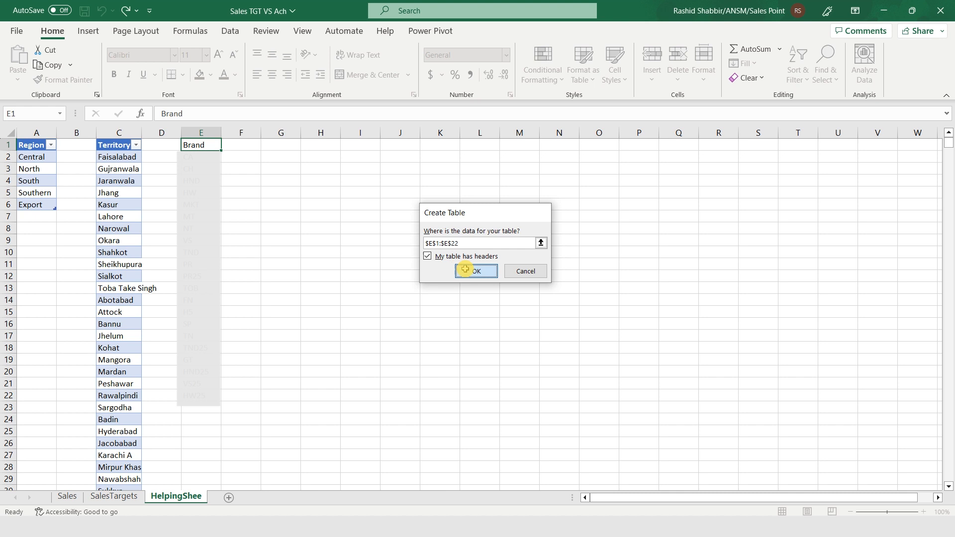
{"action": "left_click", "coordinate": [44, 65]}
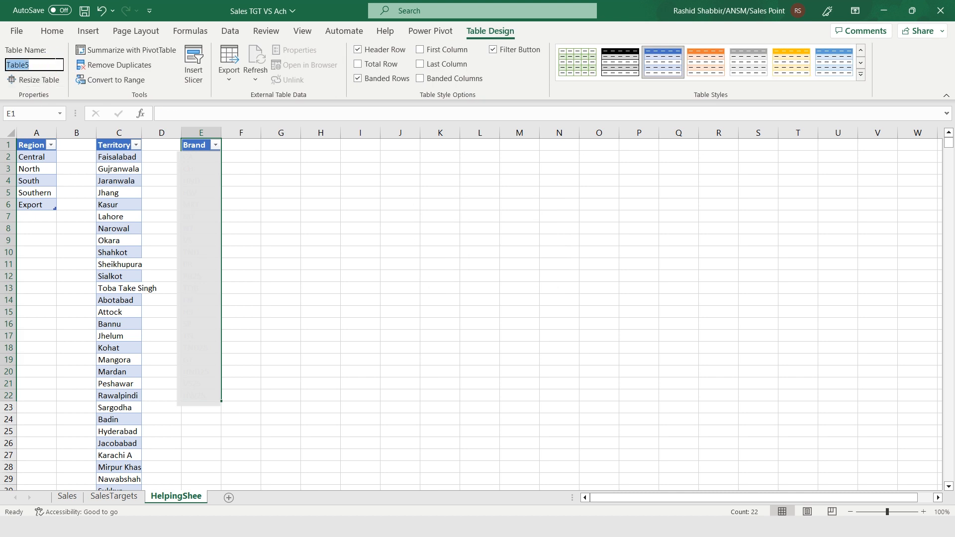
{"action": "type", "text": "Brand"}
{"action": "key", "text": "Return"}
Return to the Region header of the helper sheet and look over the Territory and Brand columns of the SalesTargets sheet.
{"action": "key", "text": "ctrl+Left"}
{"action": "key", "text": "ctrl+Left"}
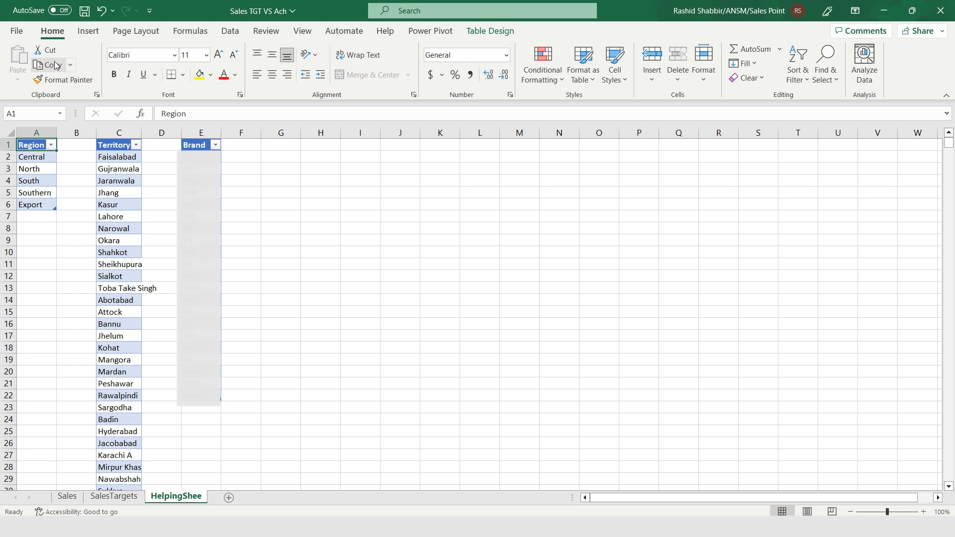
{"action": "key", "text": "ctrl+Page_Up"}
{"action": "key", "text": "Right"}
{"action": "key", "text": "Right"}
{"action": "key", "text": "Down"}
{"action": "key", "text": "Down"}
{"action": "key", "text": "Down"}
{"action": "key", "text": "Down"}
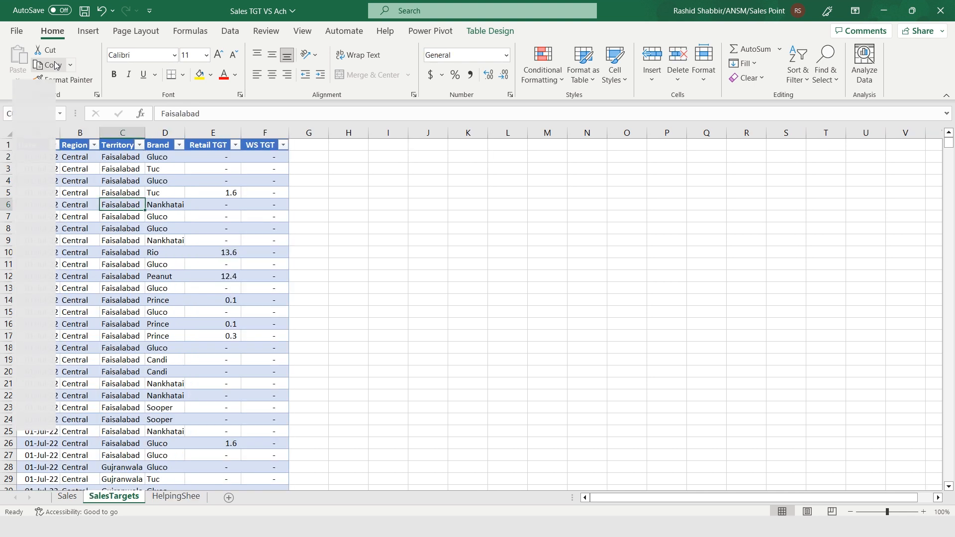
Look over the Region, Territory, Brand and Date columns of the table on the Sales sheet.
{"action": "key", "text": "ctrl+Page_Up"}
{"action": "key", "text": "Left"}
{"action": "key", "text": "Left"}
{"action": "key", "text": "Left"}
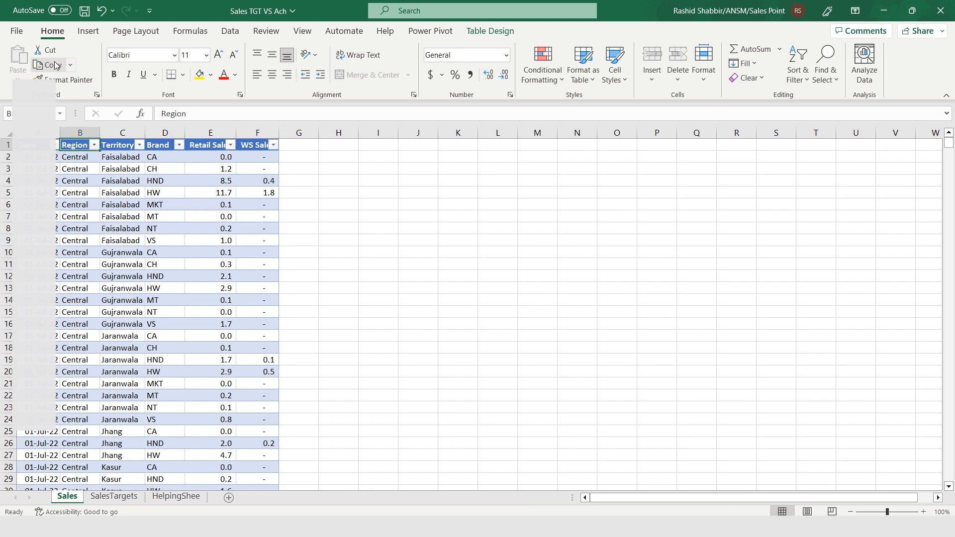
{"action": "key", "text": "Down"}
{"action": "key", "text": "Right"}
{"action": "key", "text": "Right"}
{"action": "key", "text": "Right"}
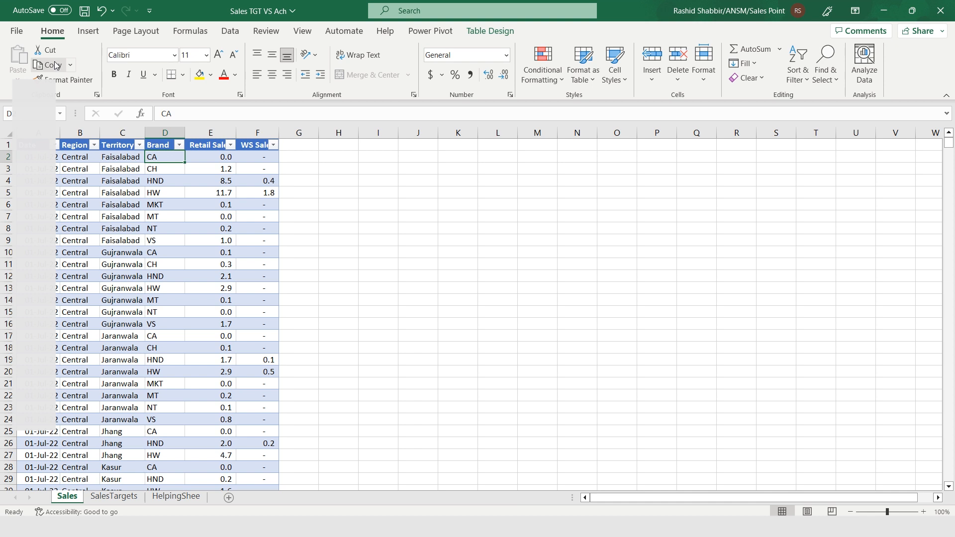
{"action": "key", "text": "Down"}
{"action": "key", "text": "Down"}
{"action": "key", "text": "Up"}
{"action": "key", "text": "Up"}
{"action": "key", "text": "Left"}
{"action": "key", "text": "Left"}
{"action": "key", "text": "Left"}
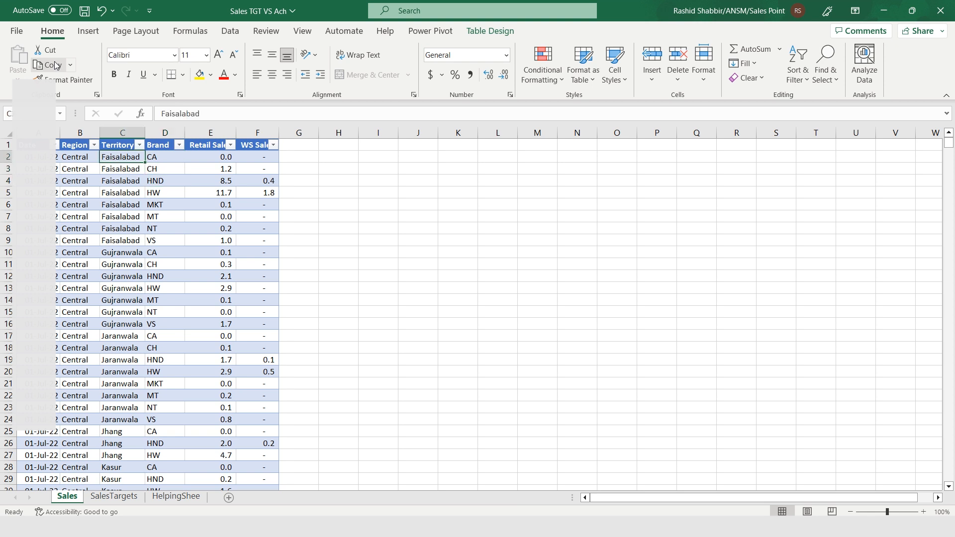
Add the tables on the Sales and SalesTargets sheets to the Power Pivot data model.
{"action": "left_click", "coordinate": [429, 31]}
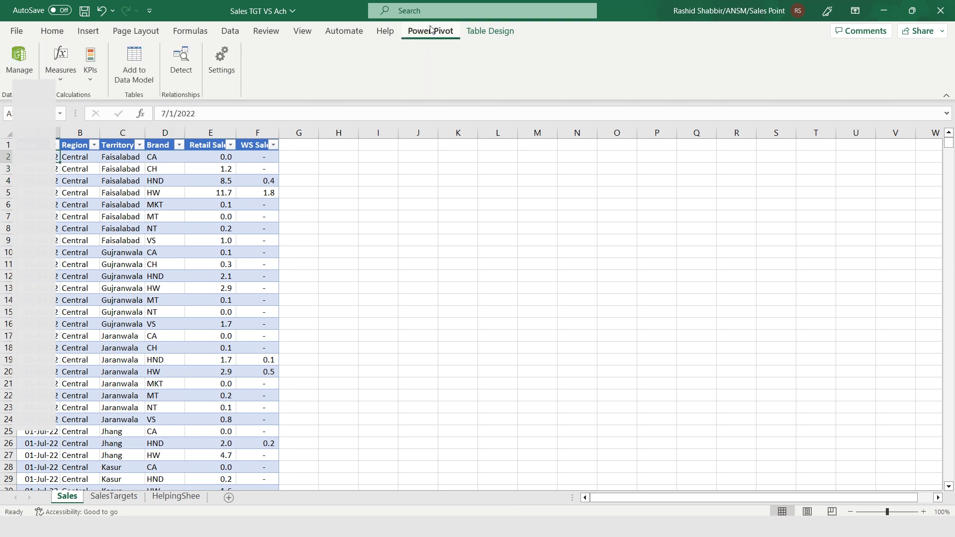
{"action": "left_click", "coordinate": [143, 77]}
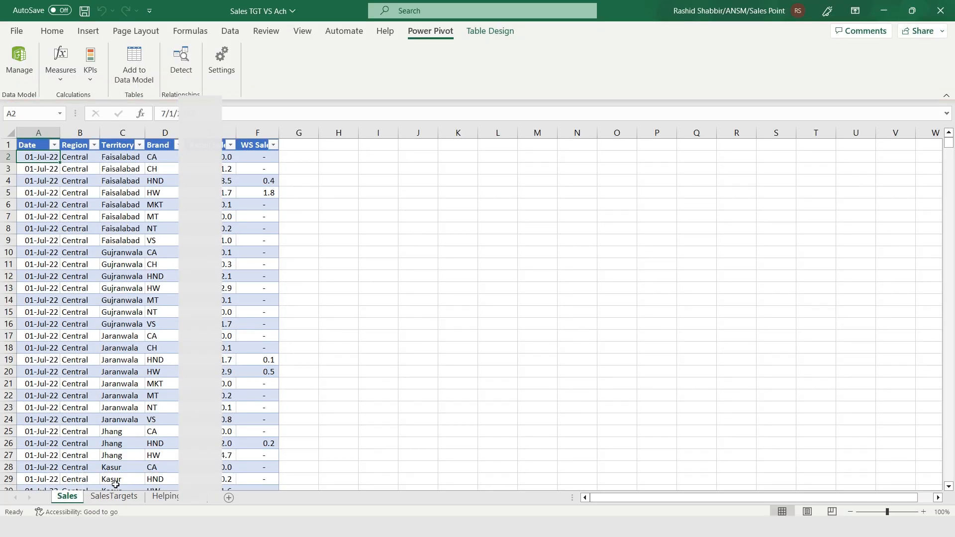
{"action": "left_click", "coordinate": [114, 497]}
{"action": "left_click", "coordinate": [73, 235]}
{"action": "left_click", "coordinate": [134, 67]}
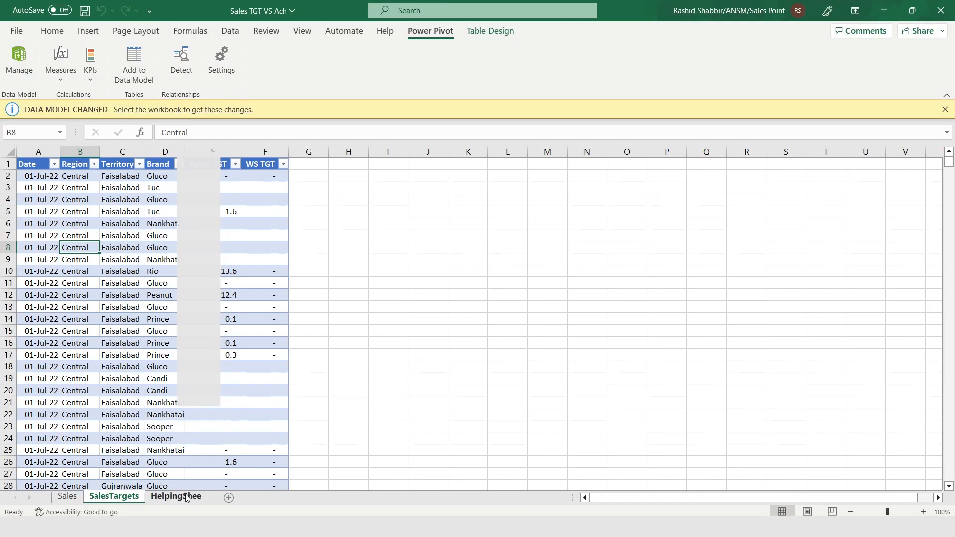
Add the Region and Territory tables from the HelpingShee sheet to the data model and return to the workbook.
{"action": "left_click", "coordinate": [186, 498]}
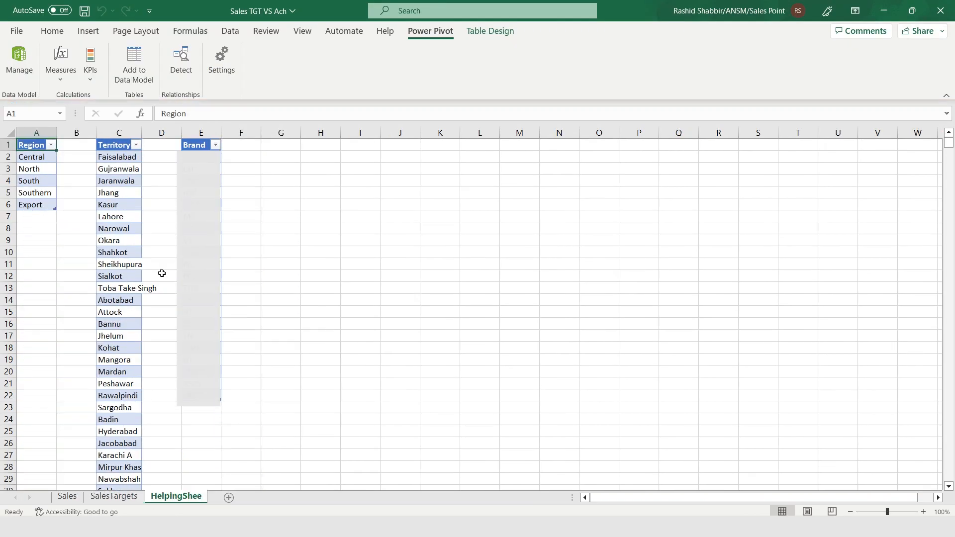
{"action": "left_click", "coordinate": [43, 169]}
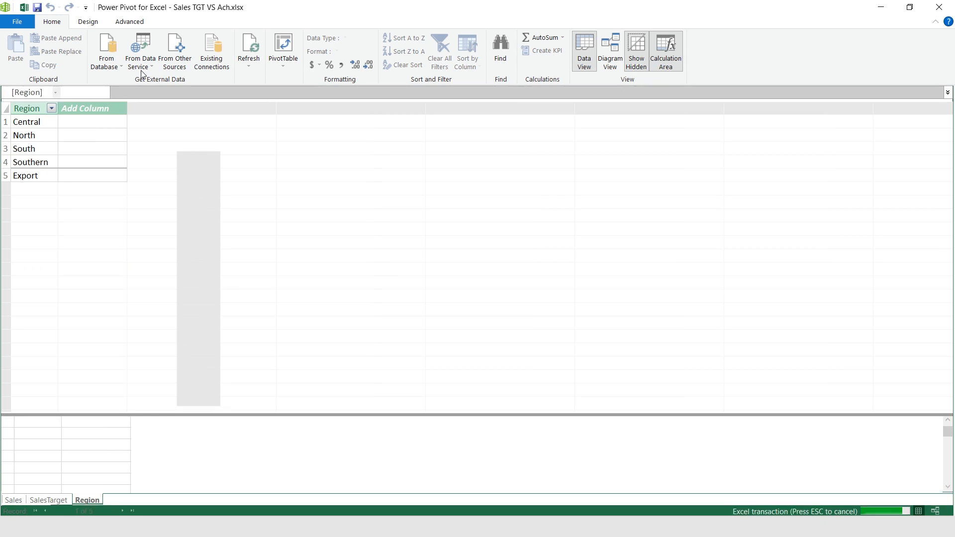
{"action": "key", "text": "alt+Tab"}
{"action": "left_click", "coordinate": [128, 156]}
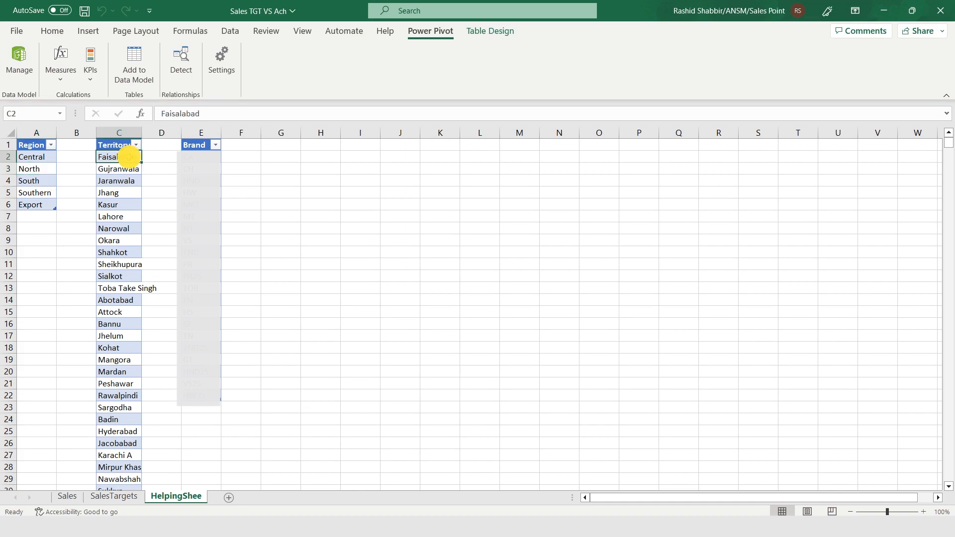
{"action": "left_click", "coordinate": [133, 64]}
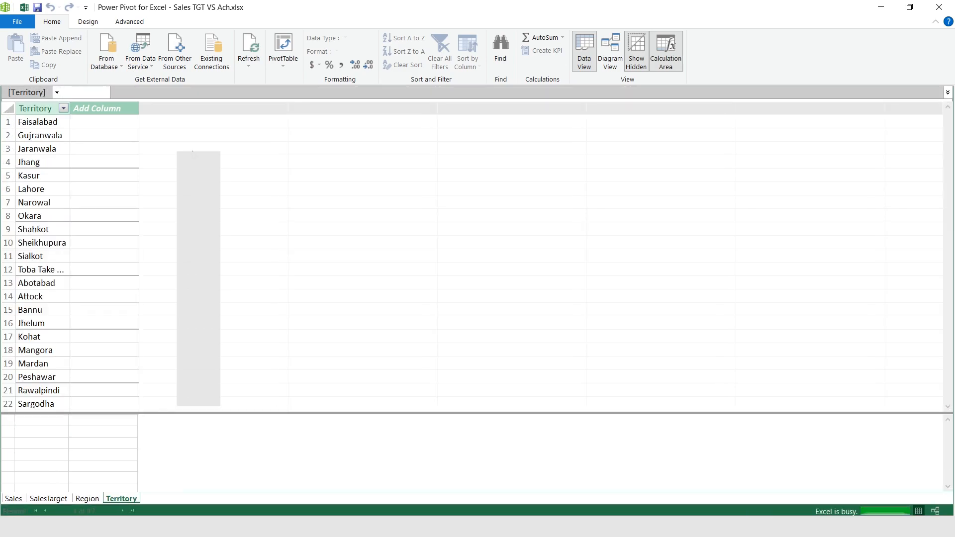
{"action": "key", "text": "alt+Tab"}
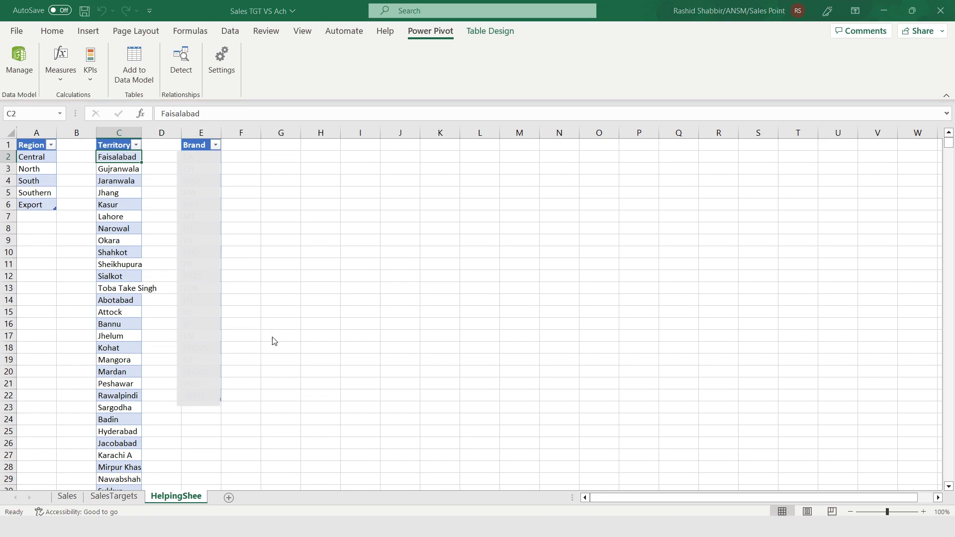
Add the Brand table from column E to the data model and return to the workbook.
{"action": "key", "text": "alt+Tab"}
{"action": "key", "text": "alt+Tab"}
{"action": "key", "text": "Right"}
{"action": "key", "text": "Right"}
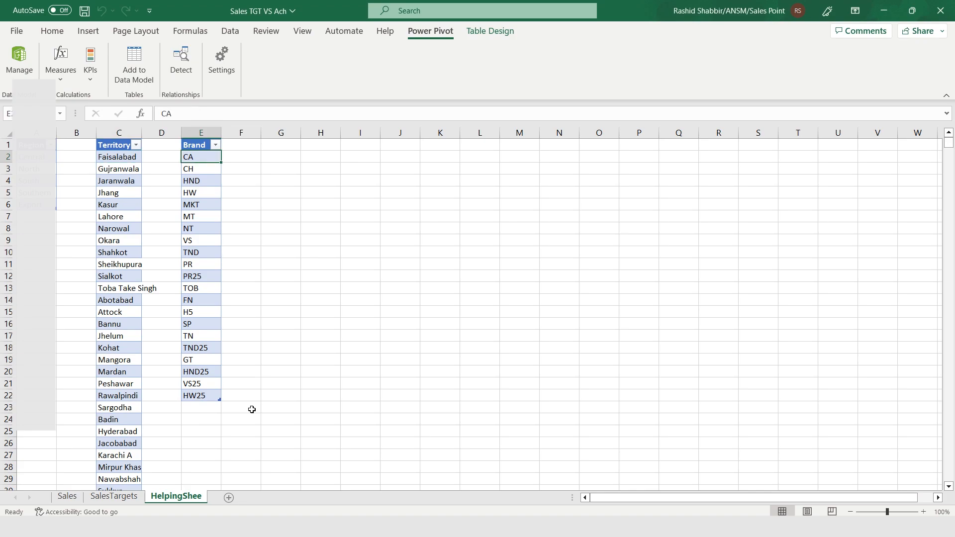
{"action": "left_click", "coordinate": [135, 65]}
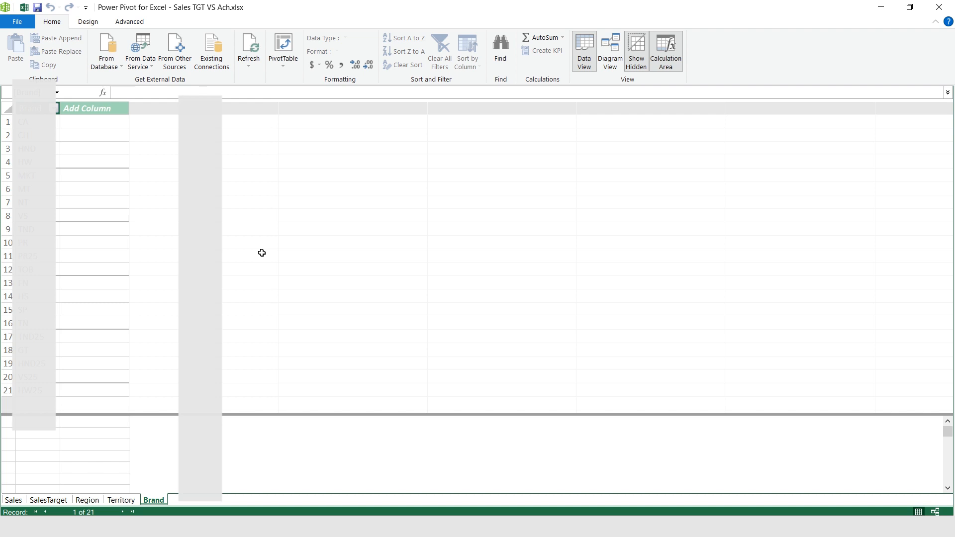
{"action": "key", "text": "alt+Tab"}
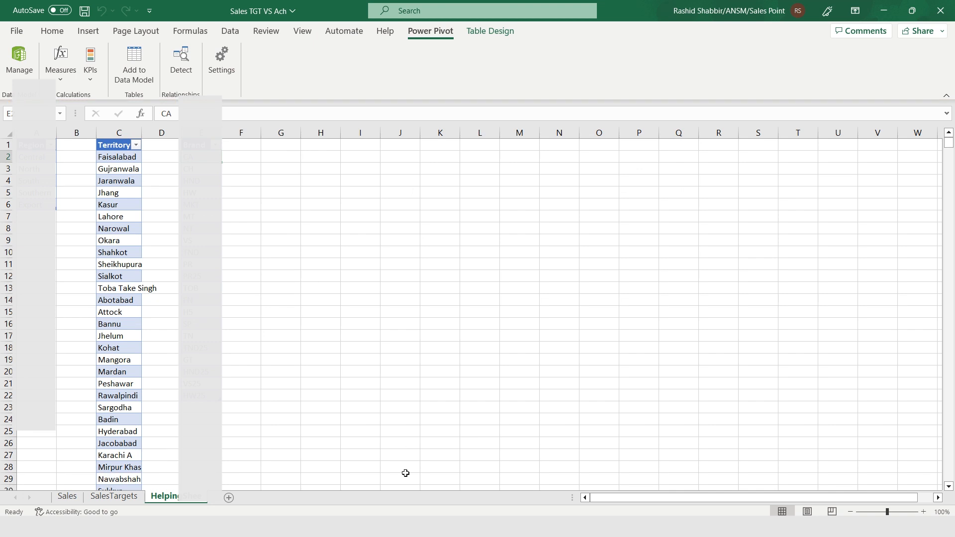
Switch to the Power Pivot window and create a new date table in the data model.
{"action": "key", "text": "alt+Tab"}
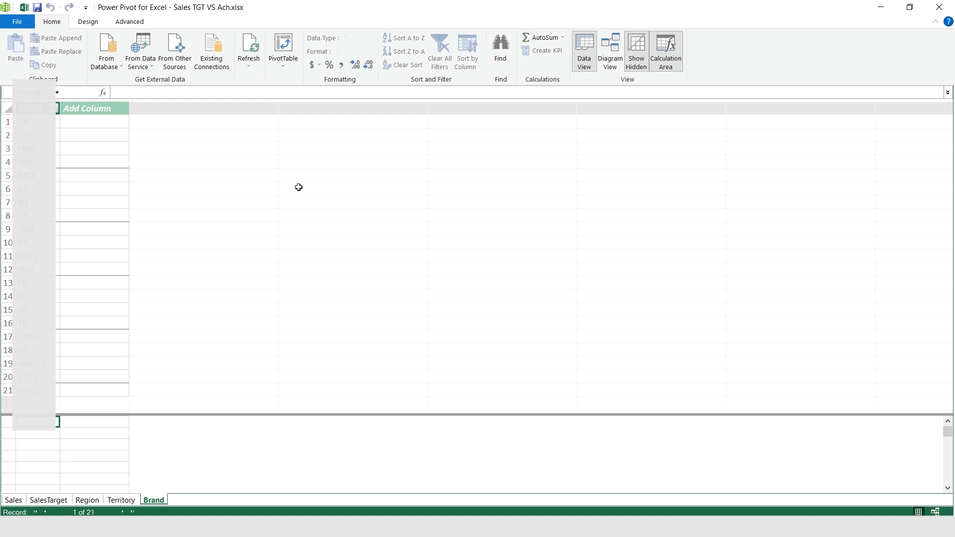
{"action": "left_click", "coordinate": [88, 22]}
{"action": "left_click", "coordinate": [320, 66]}
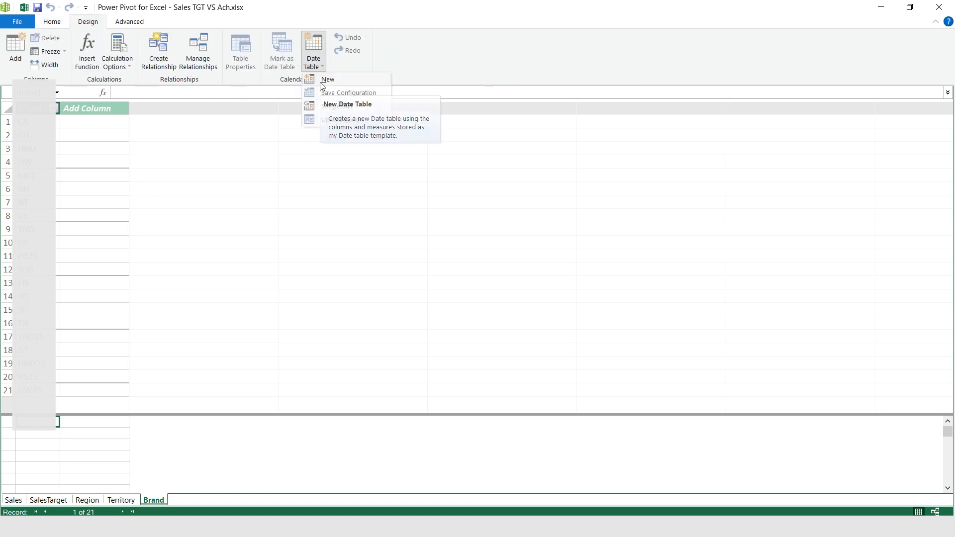
{"action": "left_click", "coordinate": [323, 80]}
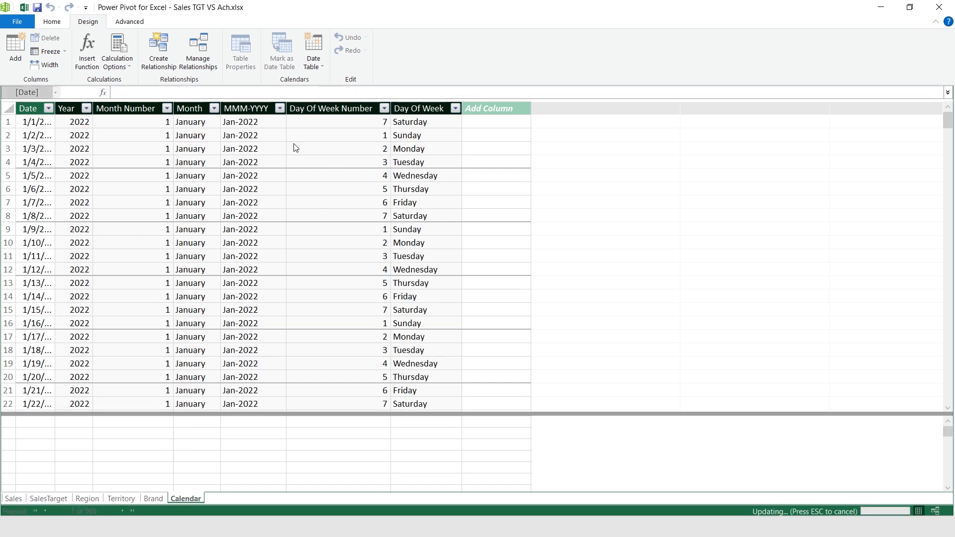
Show the data model tables in Diagram View.
{"action": "left_click", "coordinate": [54, 26]}
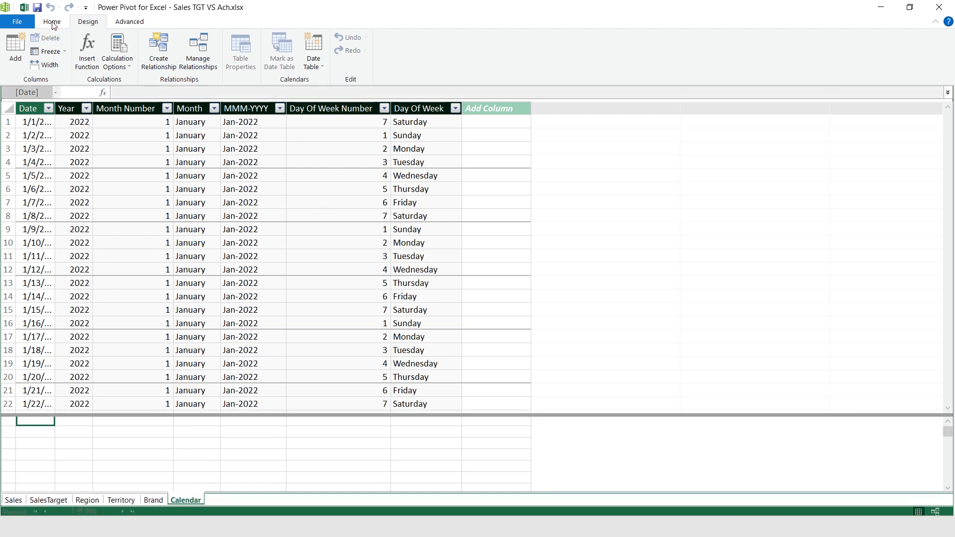
{"action": "left_click", "coordinate": [53, 23]}
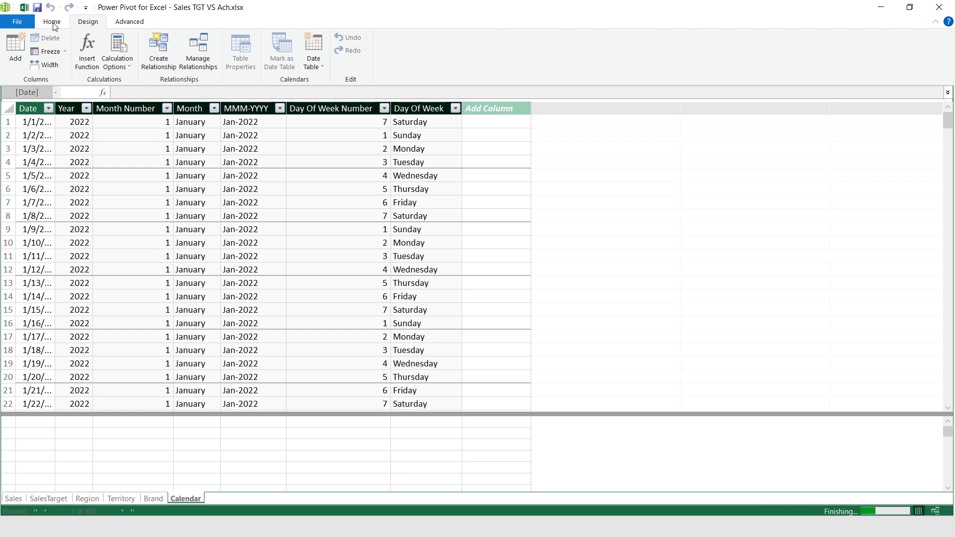
{"action": "left_click", "coordinate": [54, 20]}
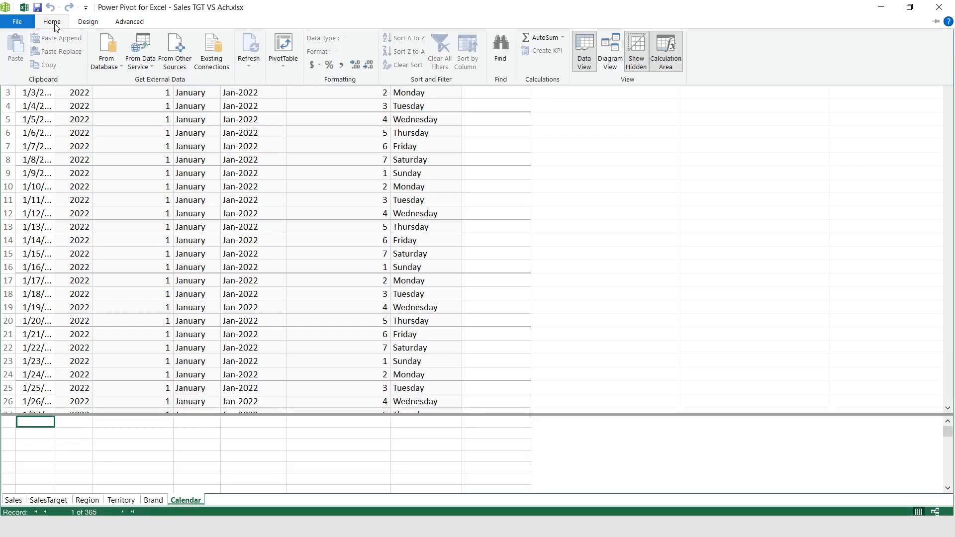
{"action": "left_click", "coordinate": [53, 26]}
{"action": "left_click", "coordinate": [53, 25]}
{"action": "left_click", "coordinate": [617, 60]}
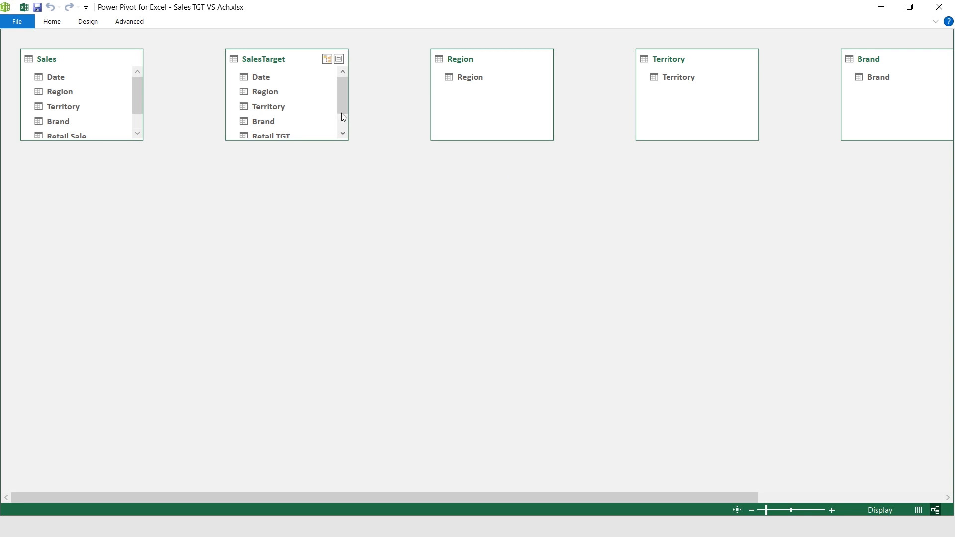
Stack the Region, Territory and Brand tables below the Sales table and shorten their boxes.
{"action": "left_click_drag", "start_coordinate": [473, 140], "coordinate": [59, 159]}
{"action": "left_click_drag", "start_coordinate": [674, 61], "coordinate": [56, 213]}
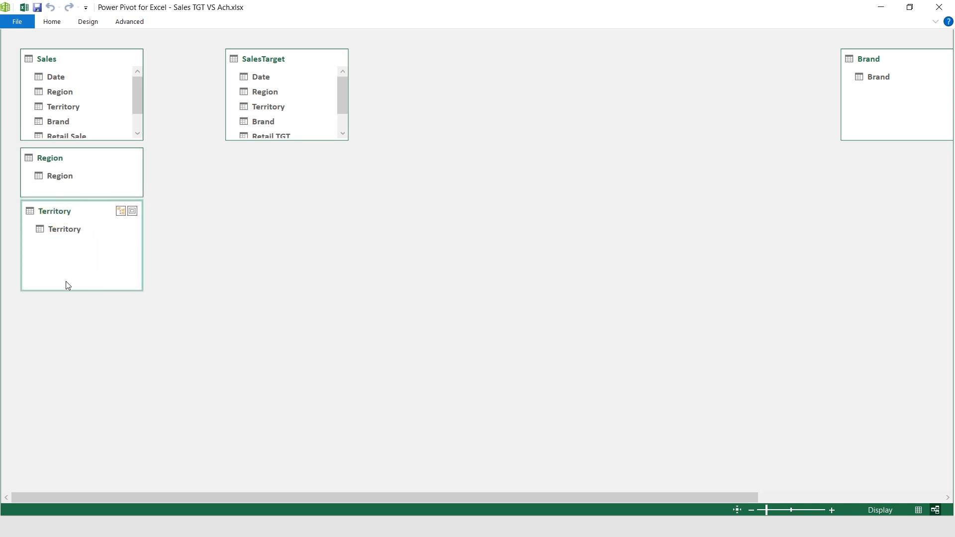
{"action": "left_click_drag", "start_coordinate": [66, 291], "coordinate": [68, 265]}
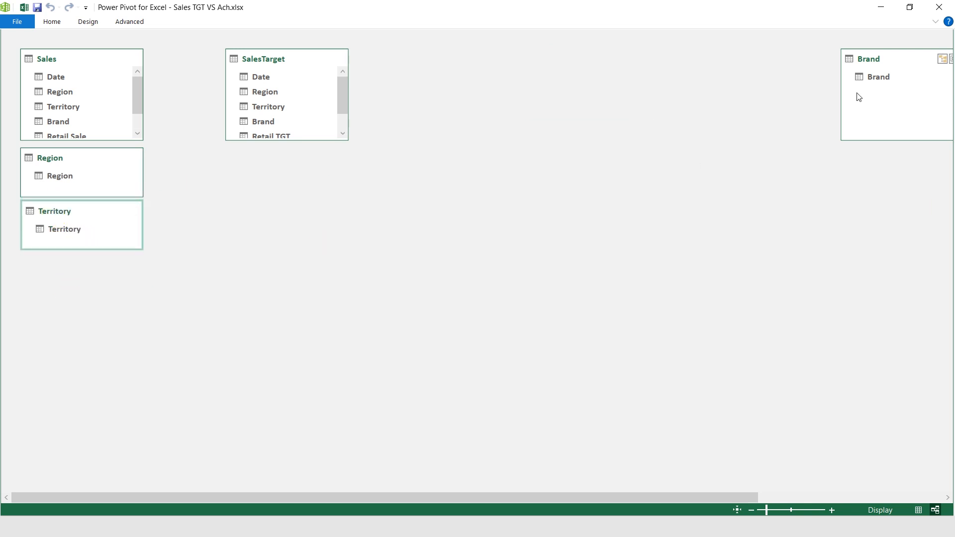
{"action": "left_click_drag", "start_coordinate": [854, 69], "coordinate": [29, 267]}
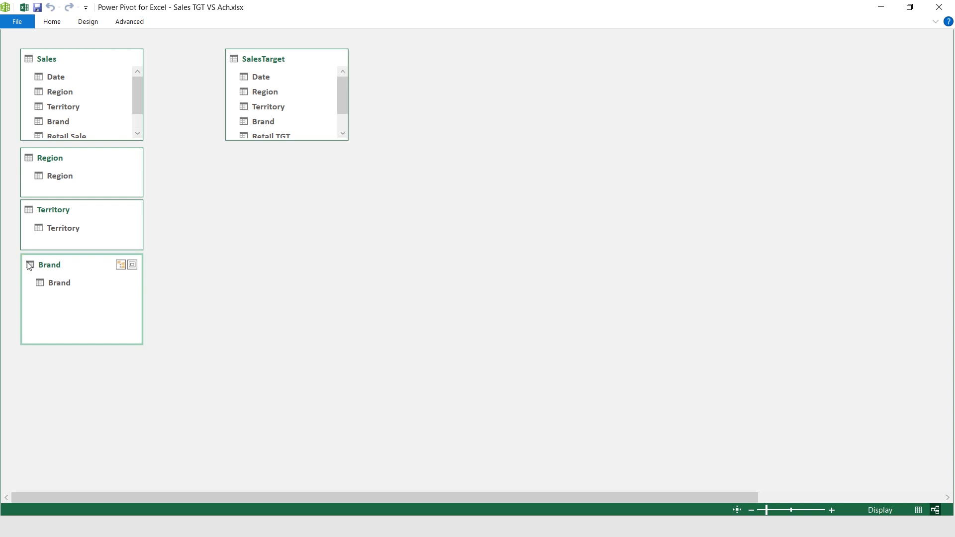
{"action": "left_click_drag", "start_coordinate": [54, 343], "coordinate": [64, 303]}
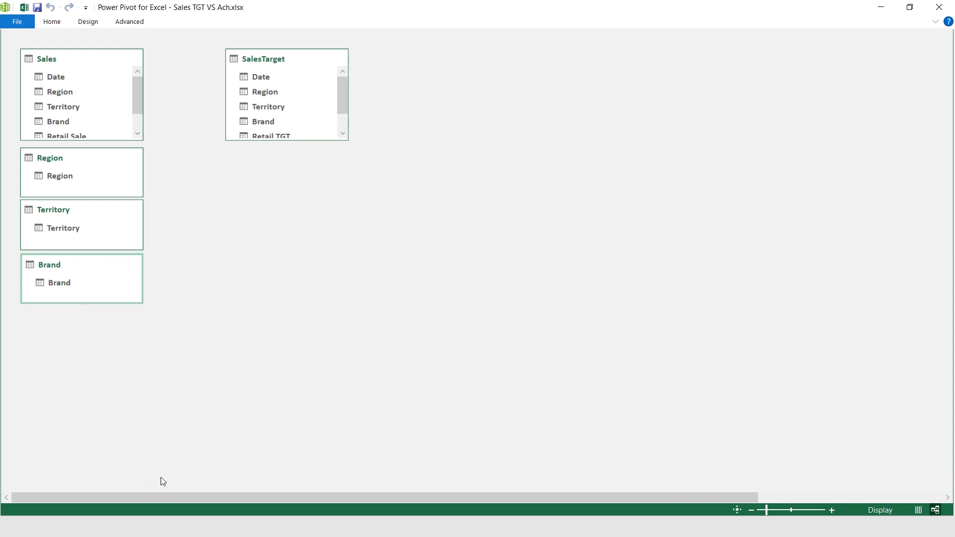
Move the Calendar table directly below Brand and make its box taller to show more fields.
{"action": "left_click", "coordinate": [188, 498]}
{"action": "left_click_drag", "start_coordinate": [188, 497], "coordinate": [443, 497]}
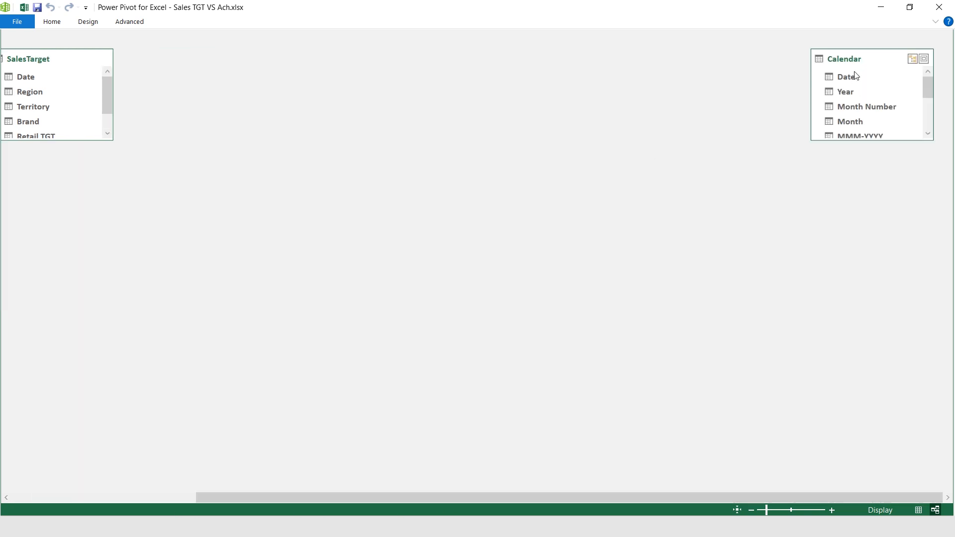
{"action": "left_click_drag", "start_coordinate": [860, 59], "coordinate": [21, 301]}
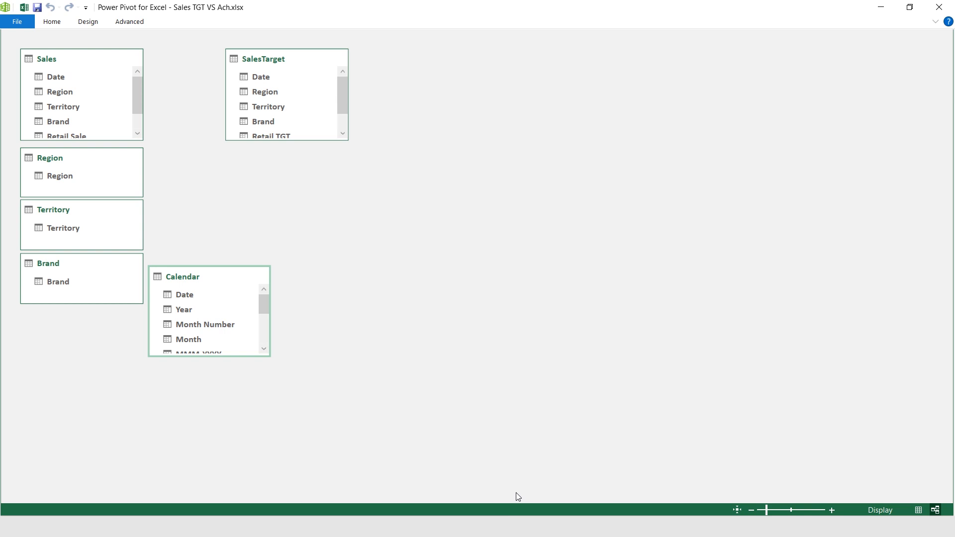
{"action": "left_click_drag", "start_coordinate": [151, 277], "coordinate": [22, 320]}
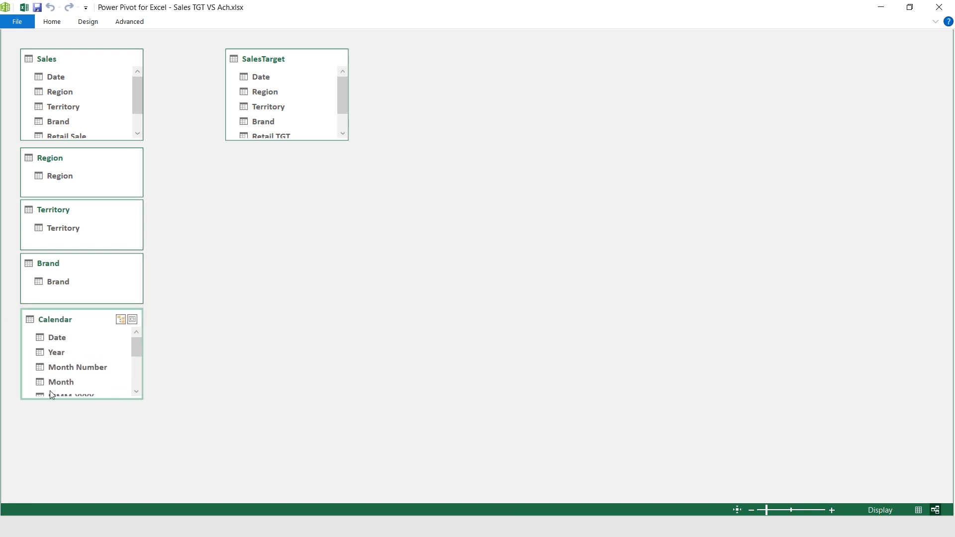
{"action": "left_click_drag", "start_coordinate": [50, 399], "coordinate": [45, 442]}
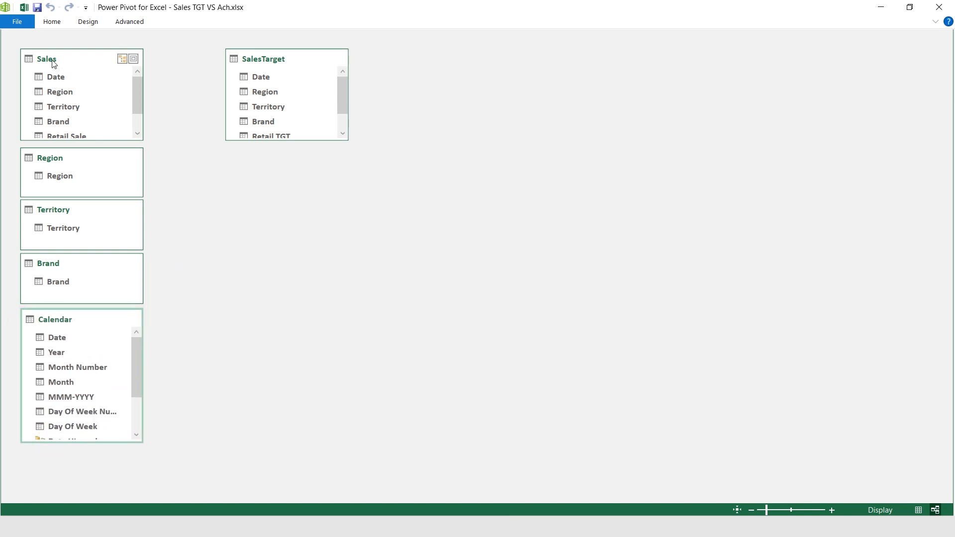
Place the Sales and SalesTarget tables side by side, away from the stacked lookup tables, and enlarge them to show all fields.
{"action": "left_click_drag", "start_coordinate": [53, 64], "coordinate": [231, 168]}
{"action": "left_click_drag", "start_coordinate": [259, 63], "coordinate": [365, 164]}
{"action": "left_click_drag", "start_coordinate": [250, 164], "coordinate": [251, 310]}
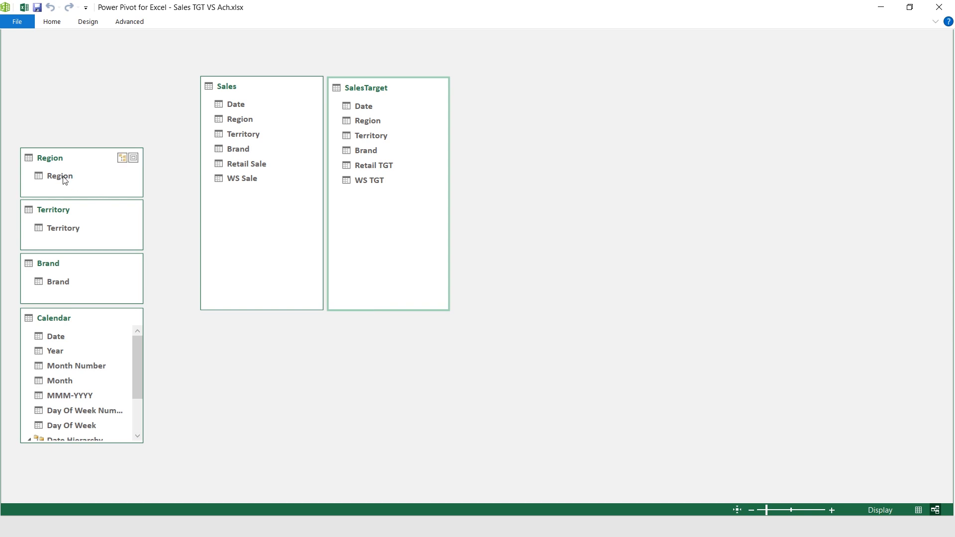
Relate the Region, Territory, Brand and Calendar tables to the Sales table on their Region, Territory, Brand and Date fields.
{"action": "left_click_drag", "start_coordinate": [71, 181], "coordinate": [227, 121]}
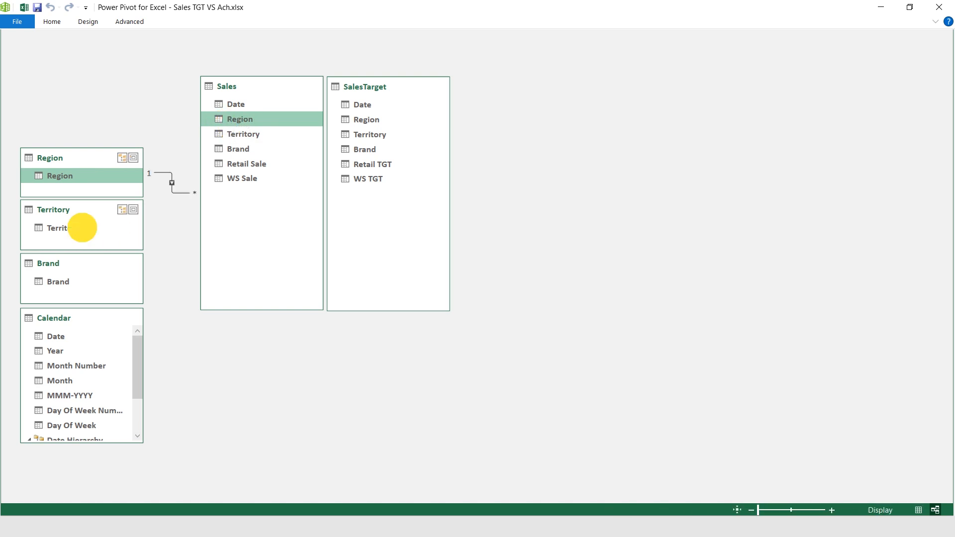
{"action": "left_click_drag", "start_coordinate": [80, 229], "coordinate": [238, 137]}
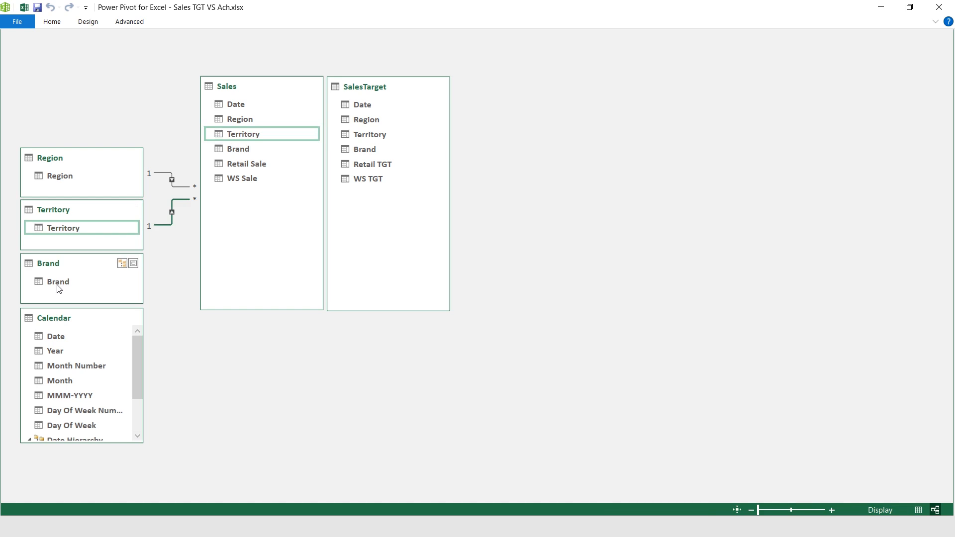
{"action": "left_click_drag", "start_coordinate": [58, 285], "coordinate": [235, 148]}
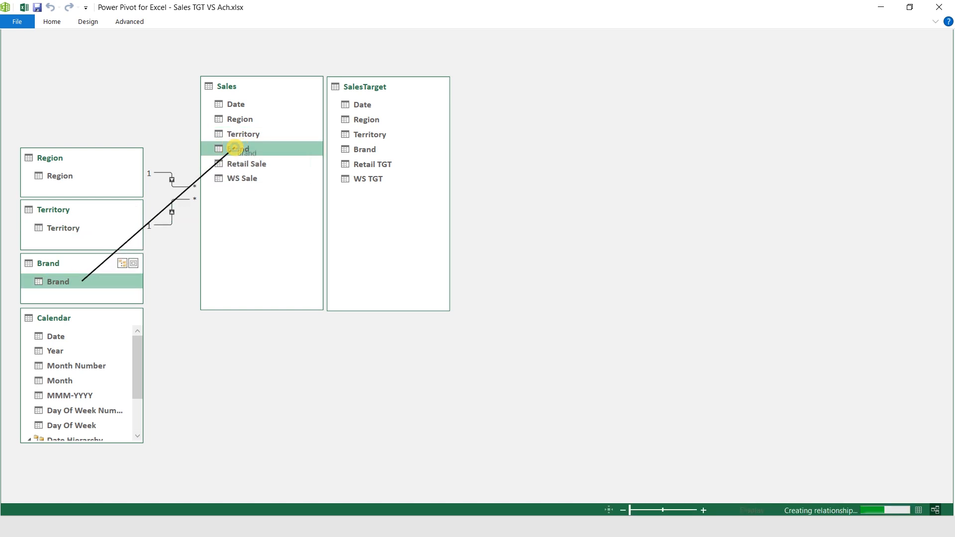
{"action": "left_click_drag", "start_coordinate": [58, 336], "coordinate": [238, 105]}
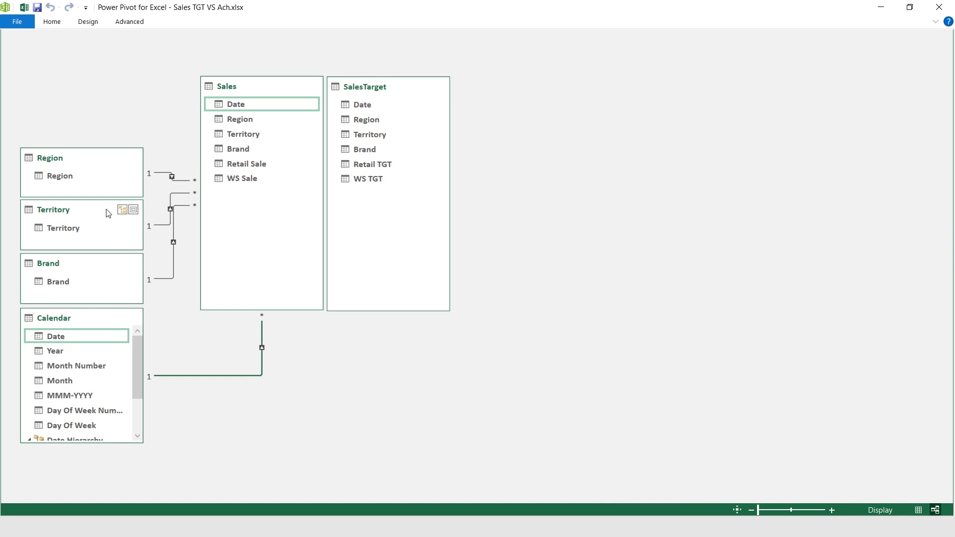
Relate the Region, Territory, Brand and Calendar tables to the SalesTarget table on the matching Region, Territory, Brand and Date fields.
{"action": "left_click_drag", "start_coordinate": [63, 176], "coordinate": [365, 120]}
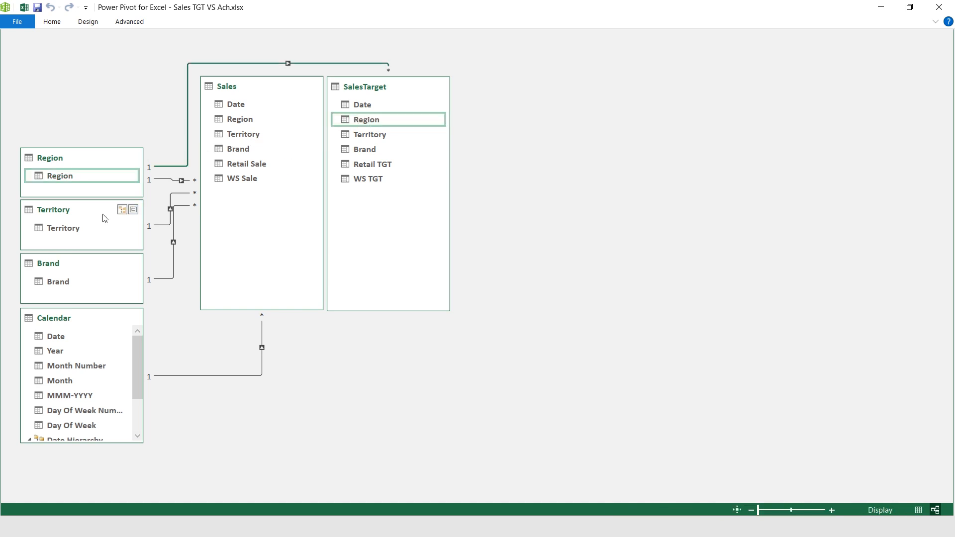
{"action": "left_click_drag", "start_coordinate": [64, 229], "coordinate": [361, 135]}
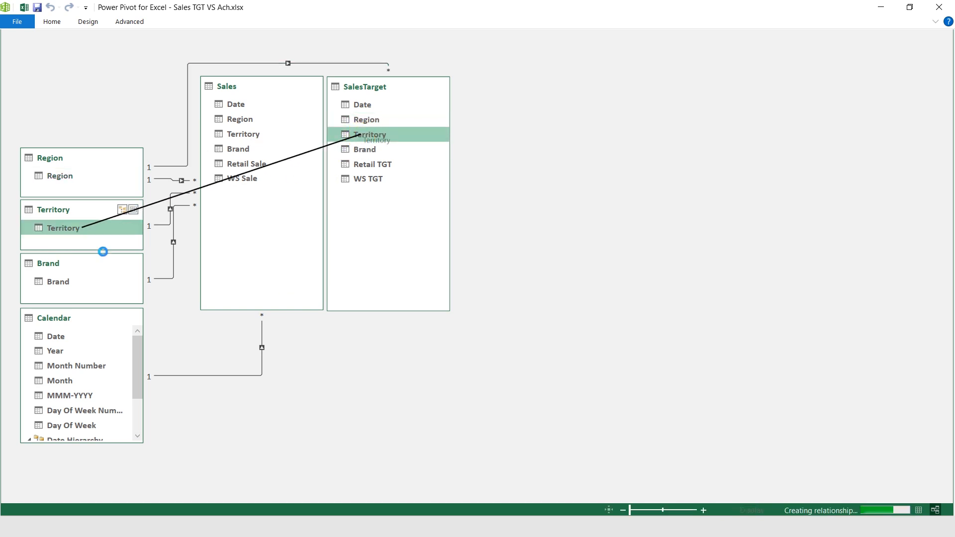
{"action": "left_click_drag", "start_coordinate": [75, 279], "coordinate": [364, 150]}
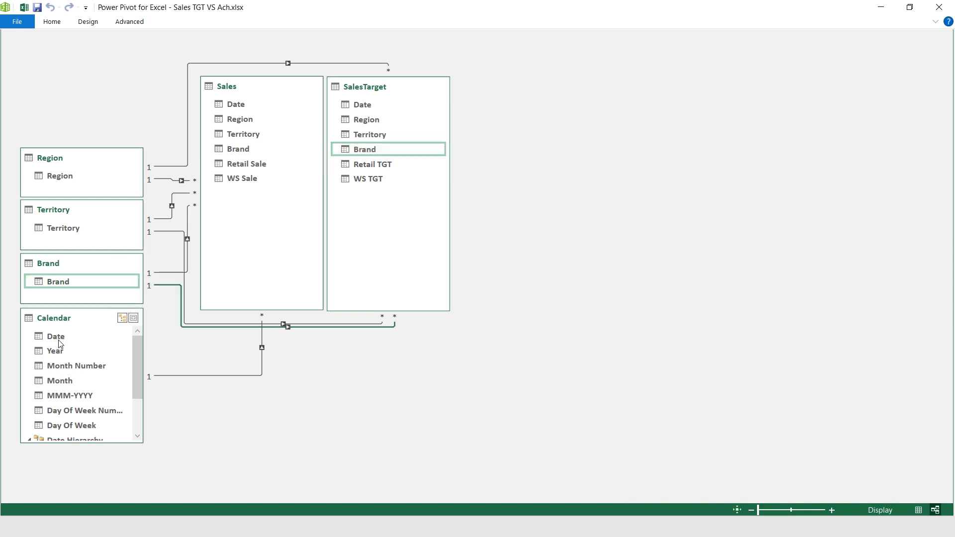
{"action": "left_click_drag", "start_coordinate": [58, 340], "coordinate": [358, 107]}
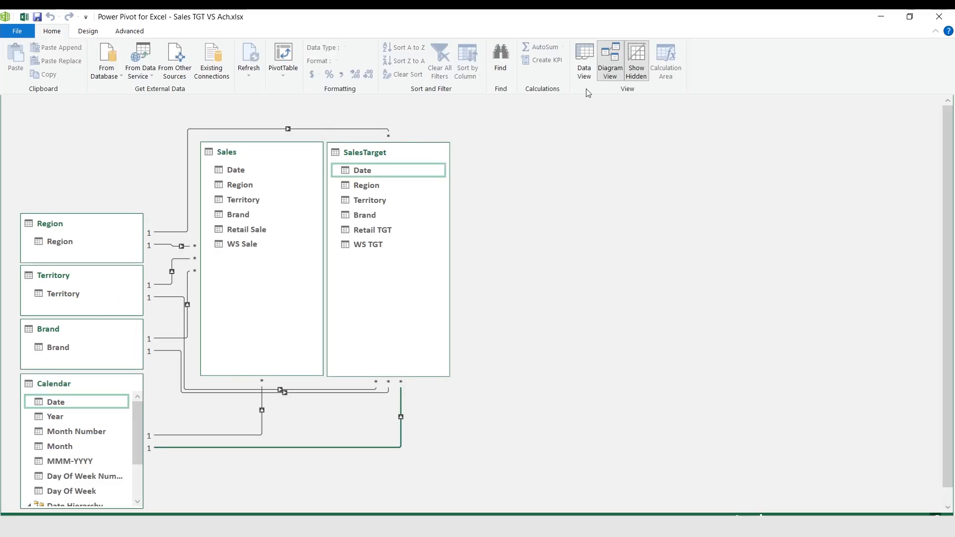
In the Sales table's data view, widen the Date column and add the measure Ret Sales := SUM(Sales[Retail Sale]) in the calculation area.
{"action": "left_click", "coordinate": [585, 61]}
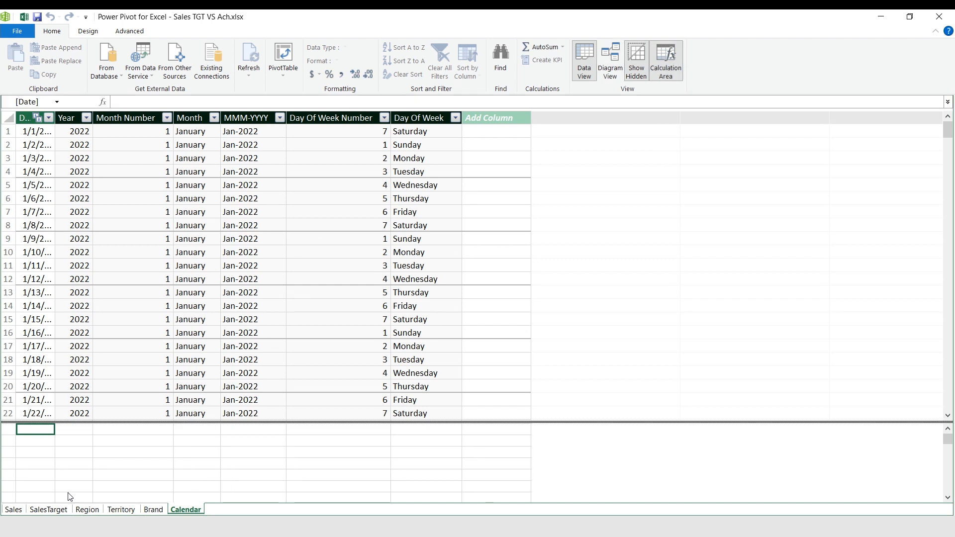
{"action": "left_click", "coordinate": [13, 510]}
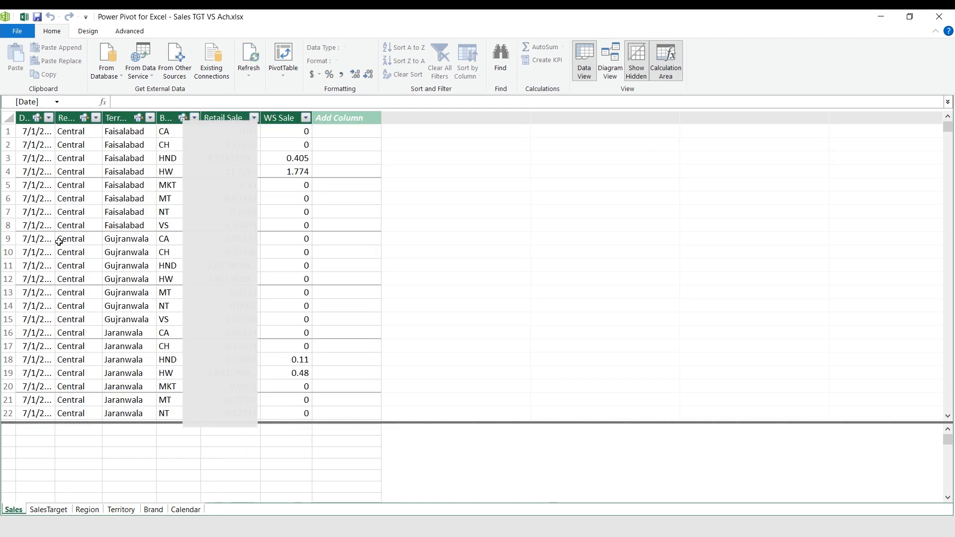
{"action": "left_click_drag", "start_coordinate": [54, 121], "coordinate": [92, 122]}
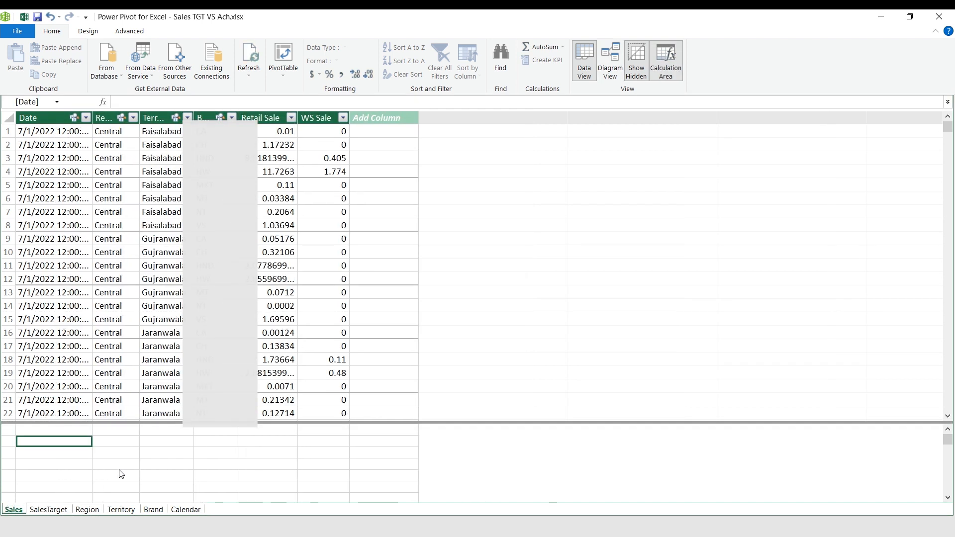
{"action": "type", "text": "Ret Sales"}
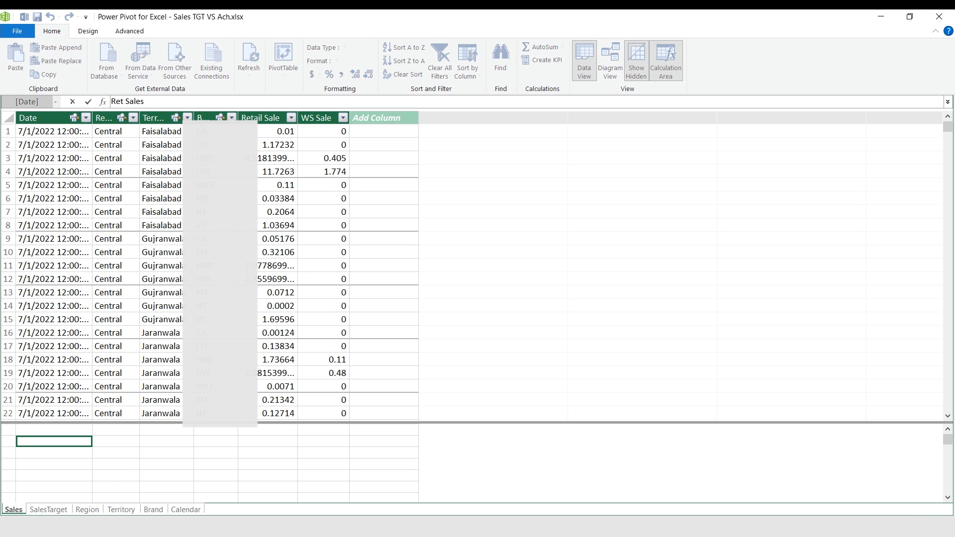
{"action": "type", "text": " := SUM("}
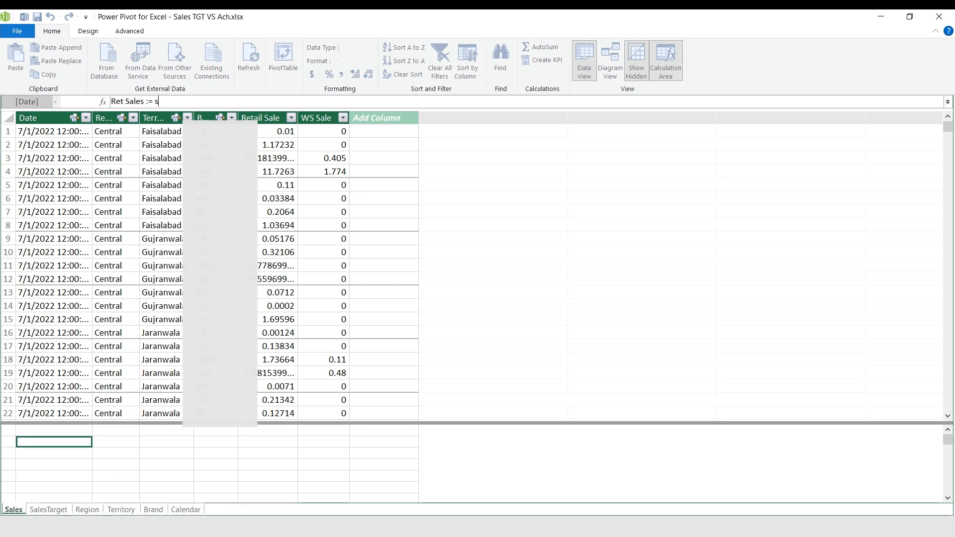
{"action": "left_click", "coordinate": [268, 116]}
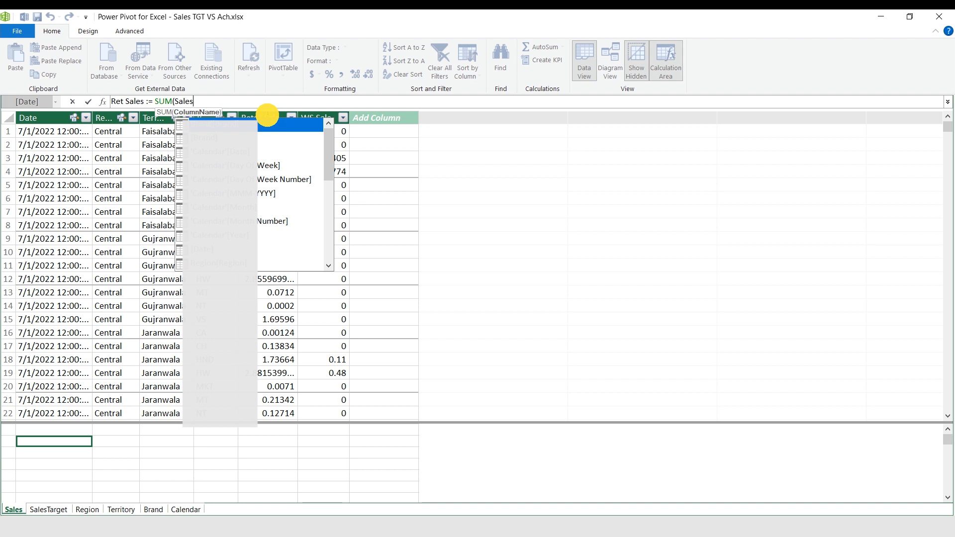
{"action": "type", "text": ")"}
{"action": "key", "text": "Return"}
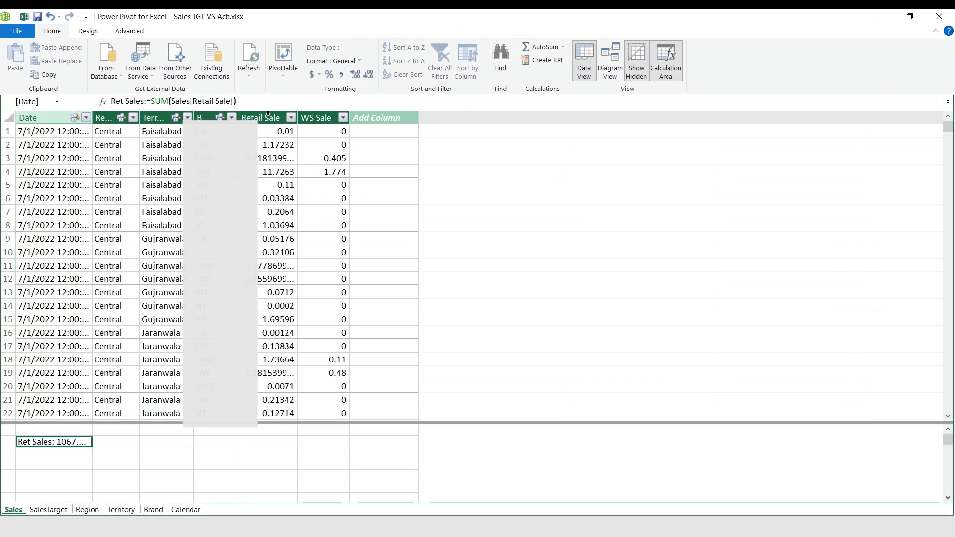
Add the measure WS := SUM(Sales[WS Sale]) directly below the Ret Sales measure.
{"action": "key", "text": "Down"}
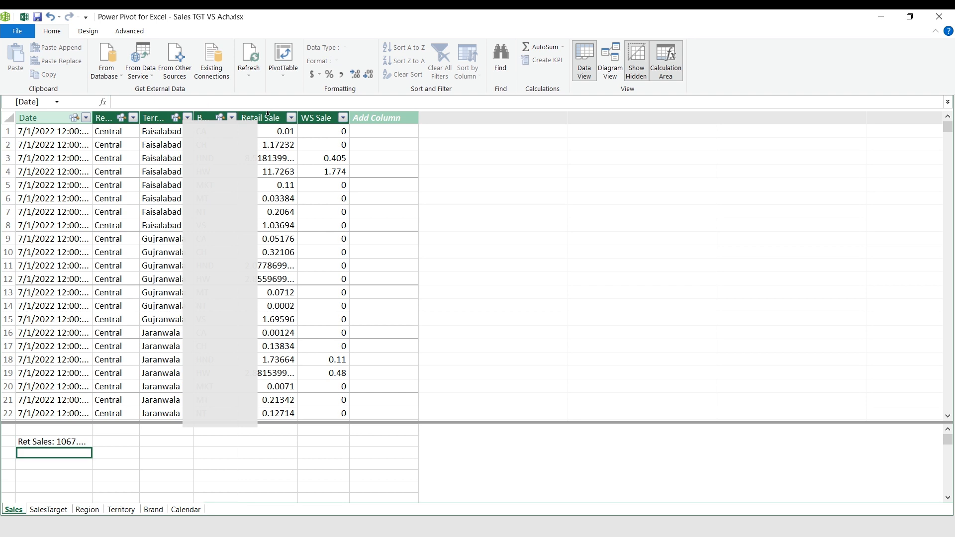
{"action": "type", "text": "WS "}
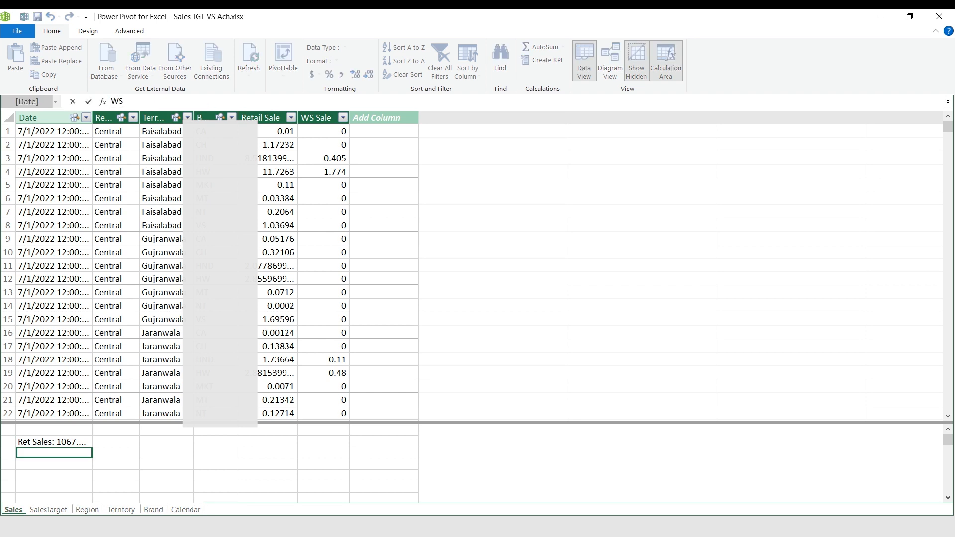
{"action": "type", "text": ":= S"}
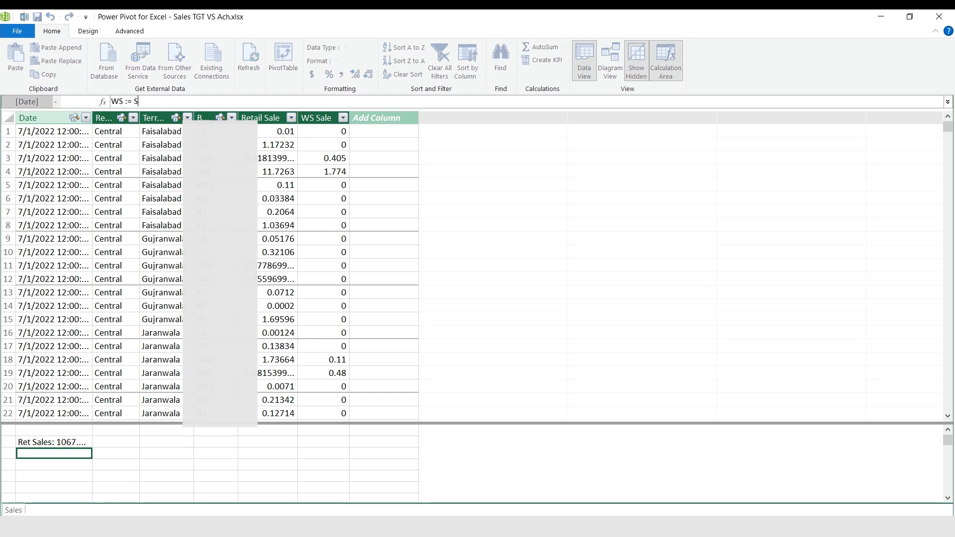
{"action": "type", "text": "UM("}
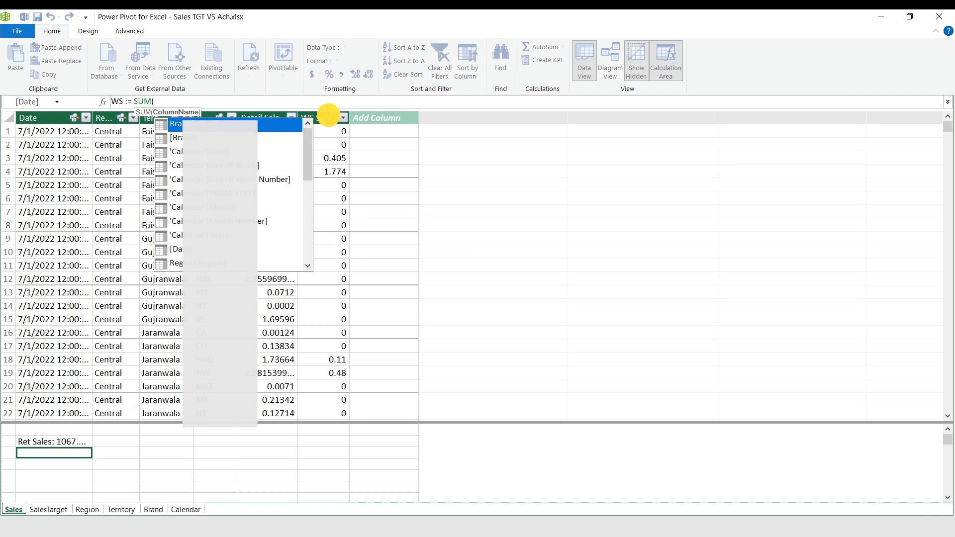
{"action": "left_click", "coordinate": [329, 115]}
{"action": "type", "text": ")"}
{"action": "key", "text": "Return"}
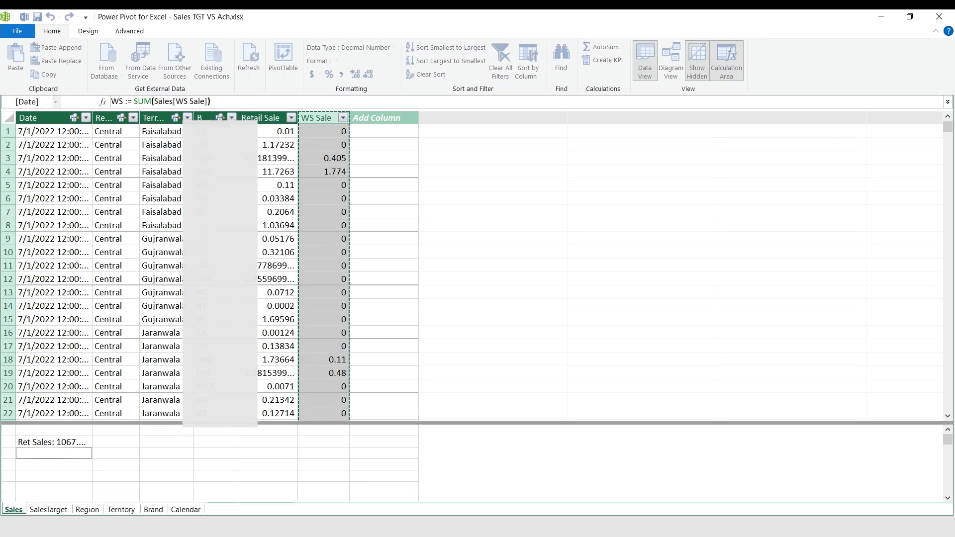
Add the measure Tol Sales := [Ret Sales]+[WS] below the WS measure.
{"action": "type", "text": "tO"}
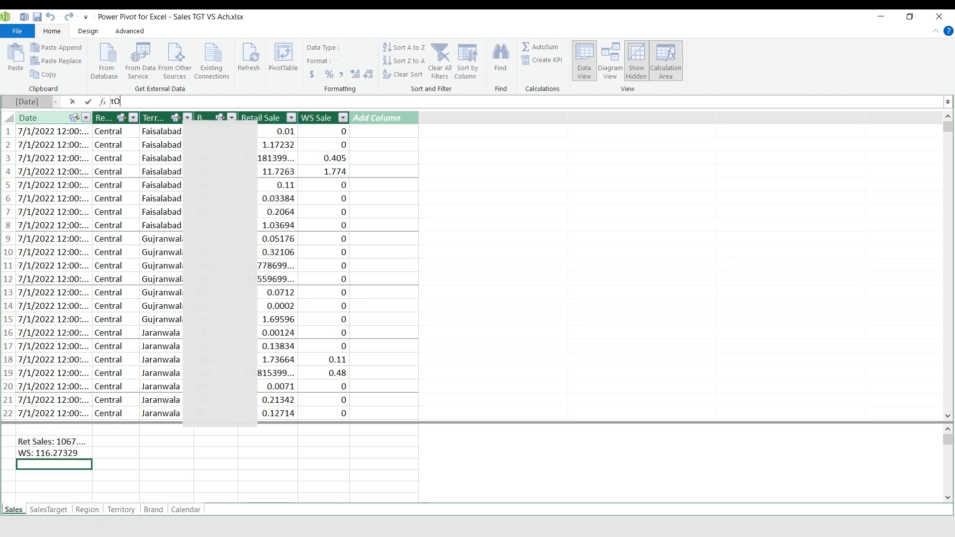
{"action": "type", "text": "ol Sales :="}
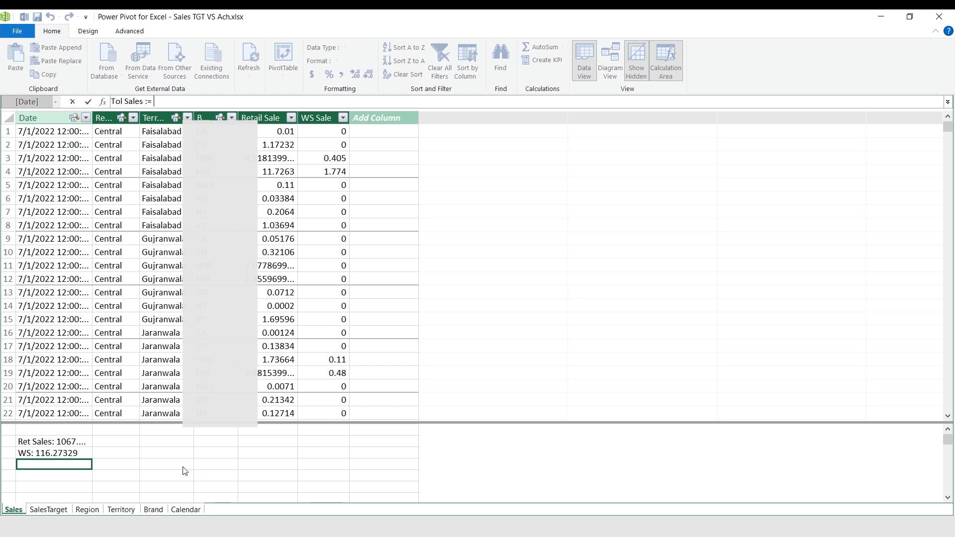
{"action": "left_click", "coordinate": [68, 445]}
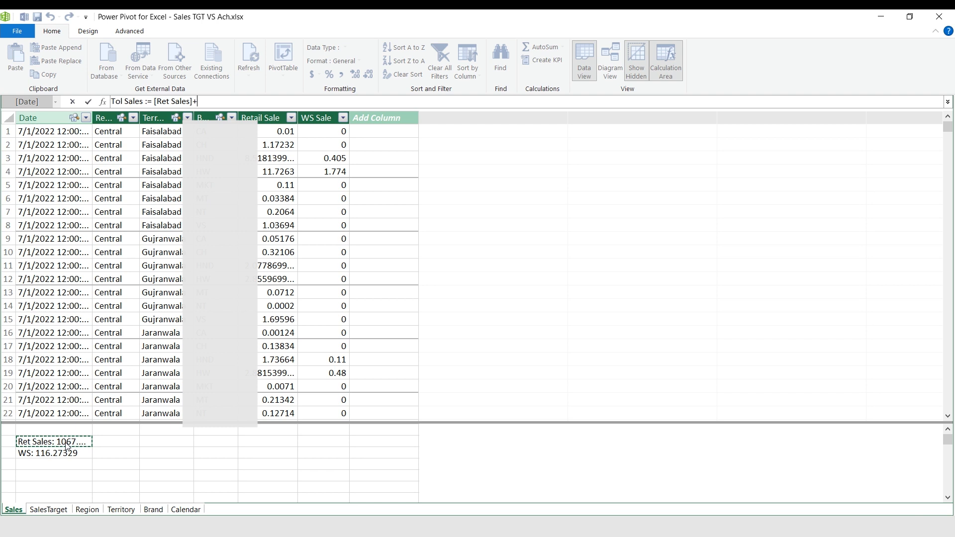
{"action": "left_click", "coordinate": [52, 454]}
{"action": "key", "text": "Return"}
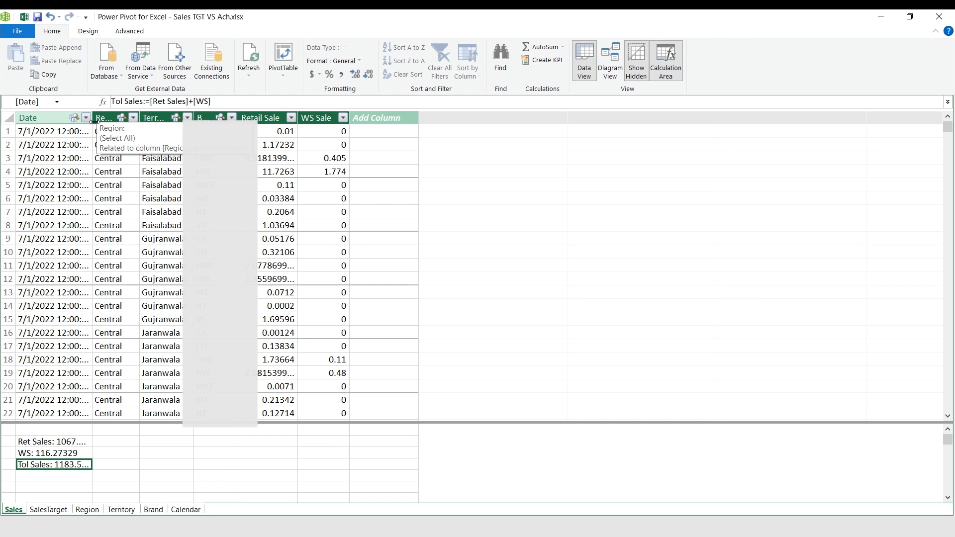
Widen the Date column and format the Ret Sales, WS and Tol Sales measures with a thousands separator and fewer decimals.
{"action": "left_click_drag", "start_coordinate": [93, 121], "coordinate": [133, 124]}
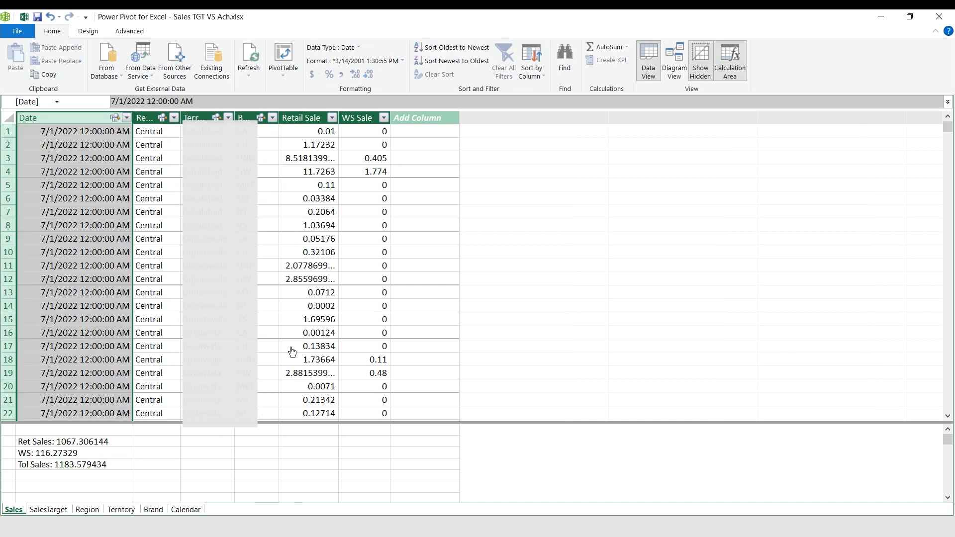
{"action": "left_click", "coordinate": [92, 448]}
{"action": "key", "text": "shift+Down"}
{"action": "key", "text": "shift+Down"}
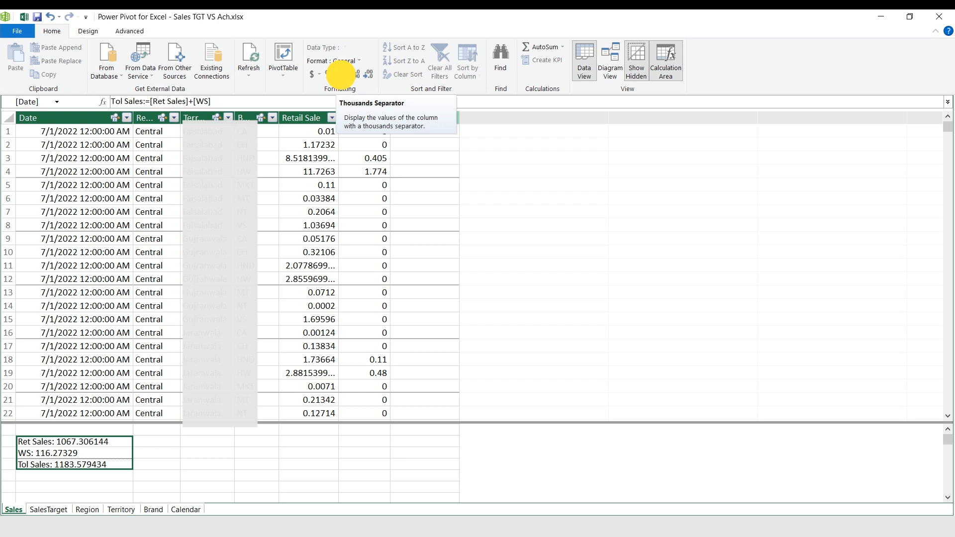
{"action": "left_click", "coordinate": [341, 75]}
{"action": "left_click", "coordinate": [369, 77]}
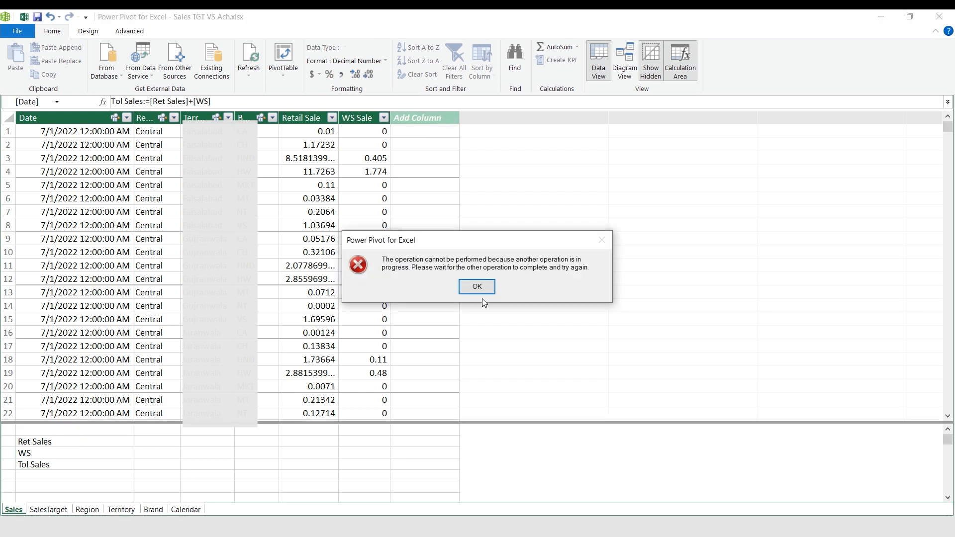
{"action": "left_click", "coordinate": [479, 288]}
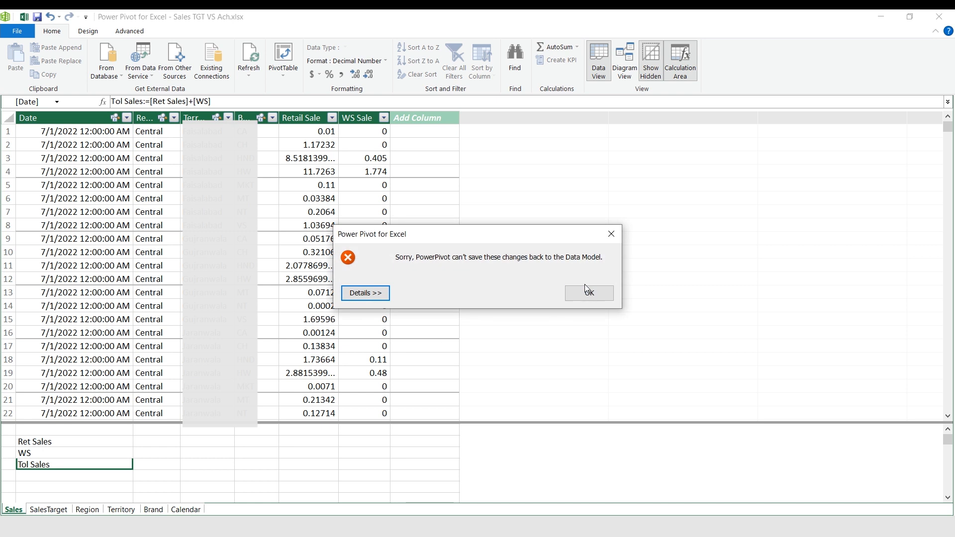
{"action": "left_click", "coordinate": [585, 287]}
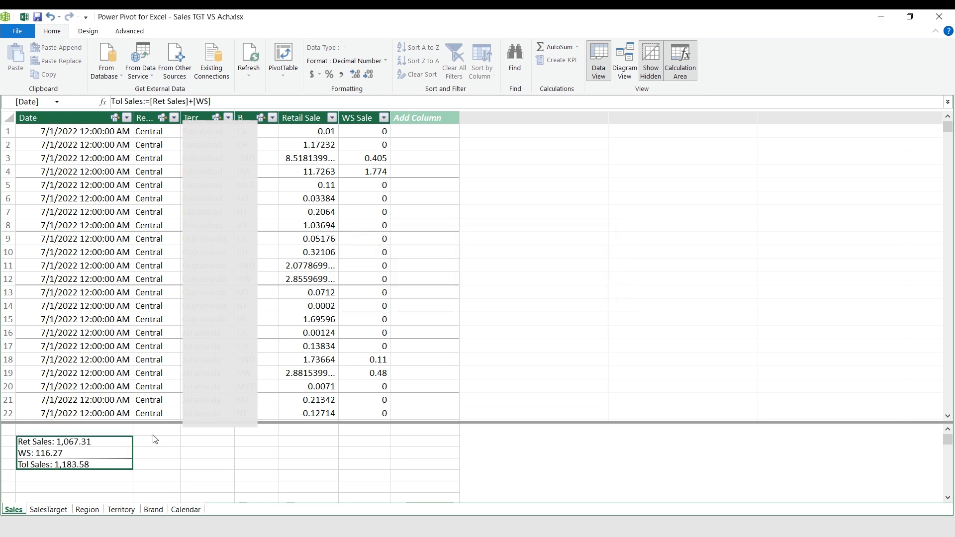
{"action": "left_click", "coordinate": [365, 75]}
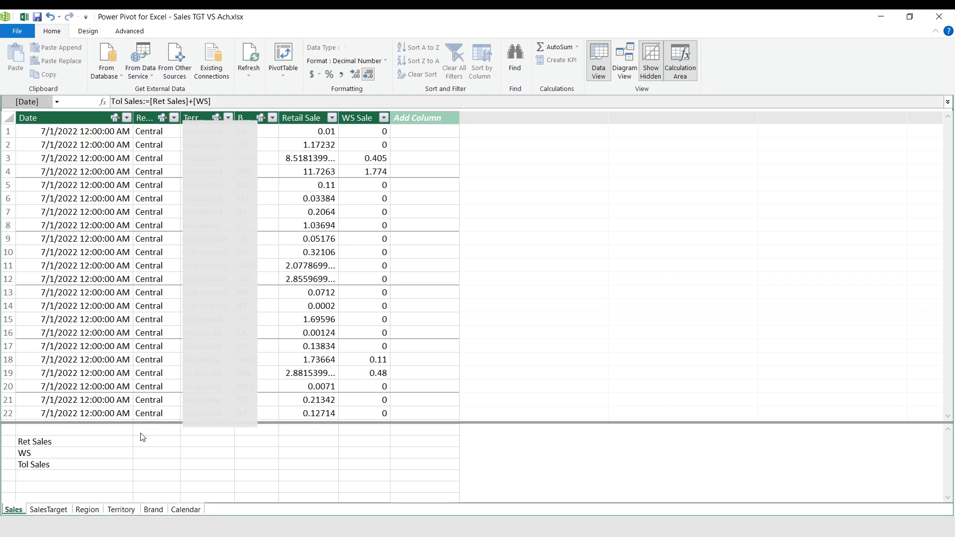
In the SalesTarget table, widen the Date column and add the measure Ret Target := SUM(SalesTarget[Retail TGT]) in the calculation area.
{"action": "left_click", "coordinate": [58, 511]}
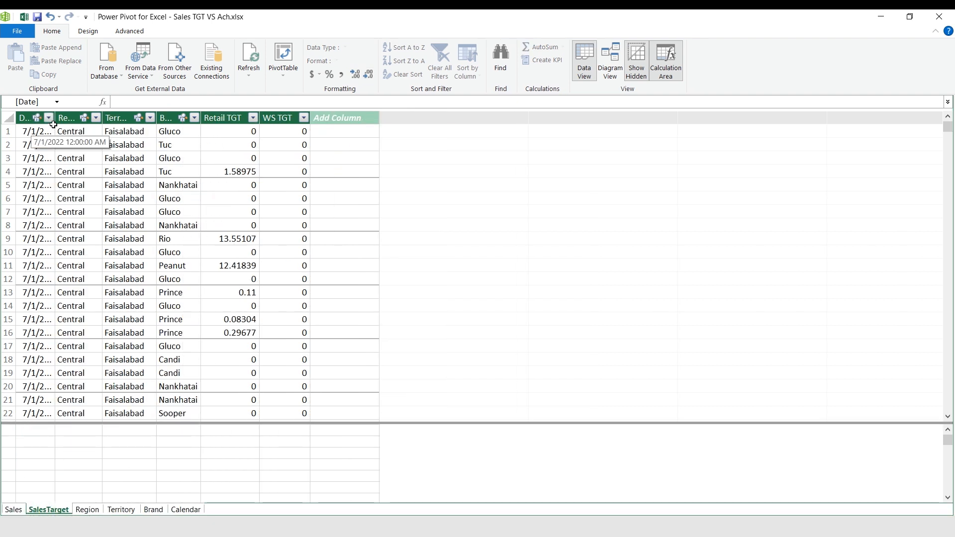
{"action": "left_click", "coordinate": [123, 121]}
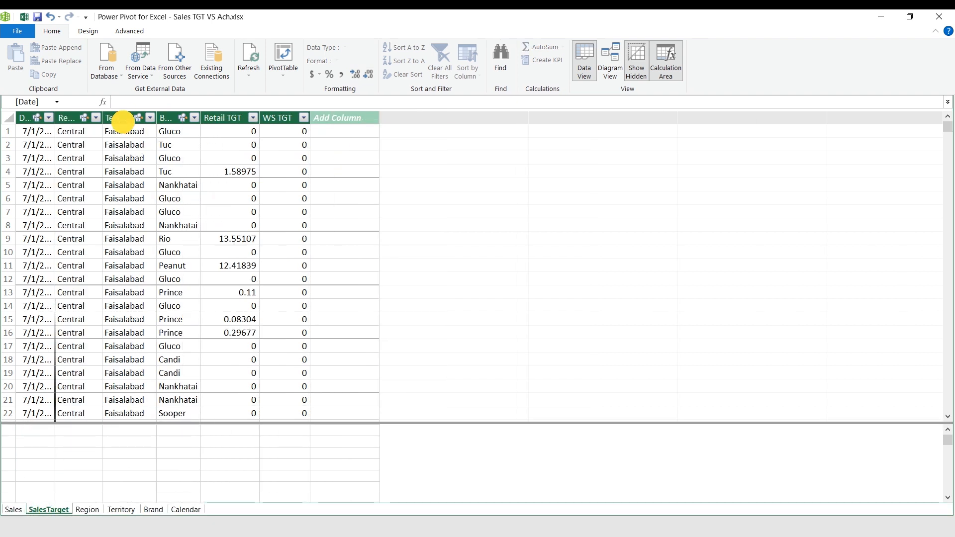
{"action": "left_click", "coordinate": [71, 445]}
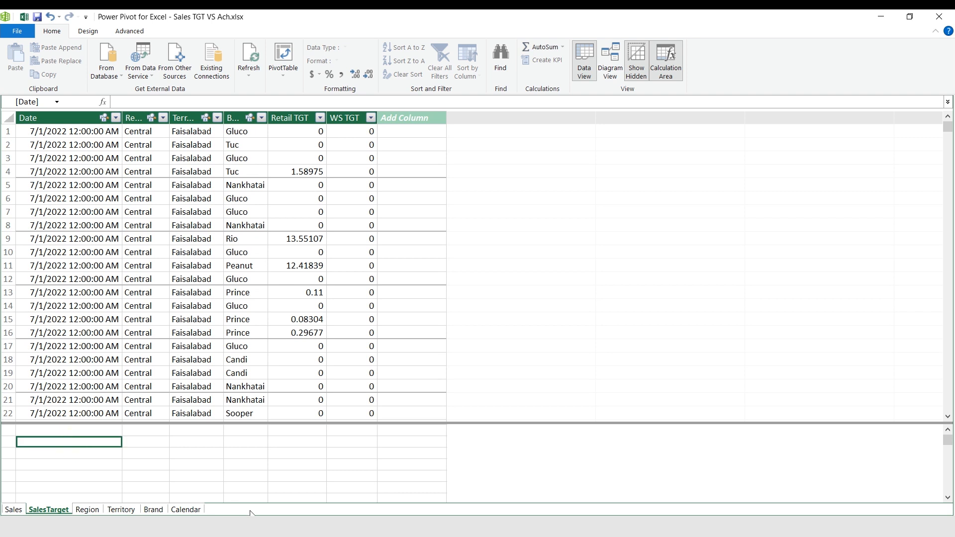
{"action": "type", "text": "Ret Target"}
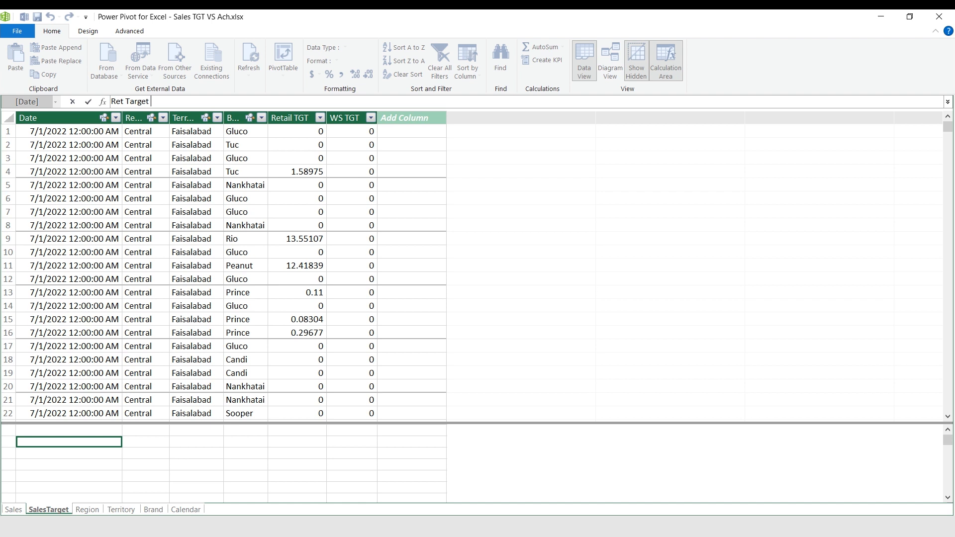
{"action": "type", "text": " : su"}
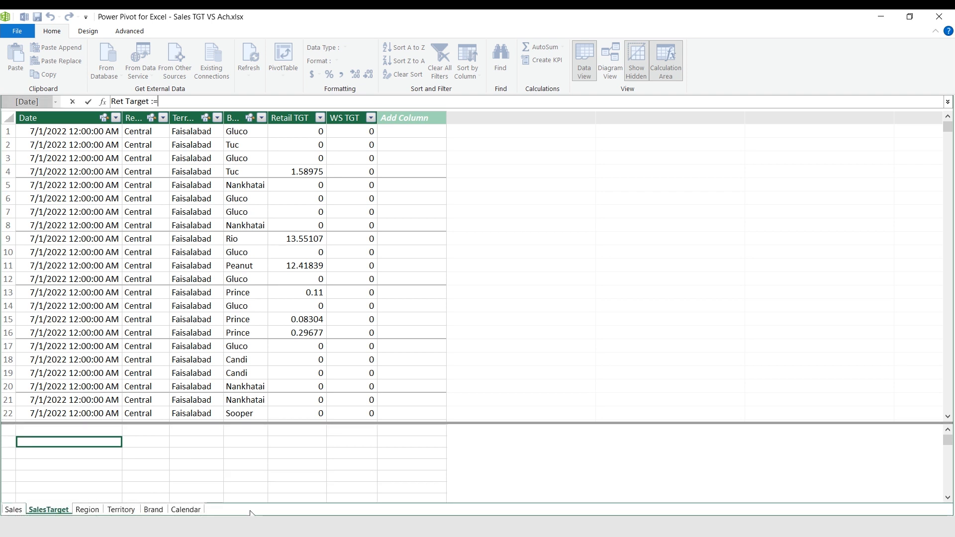
{"action": "type", "text": "= Sume"}
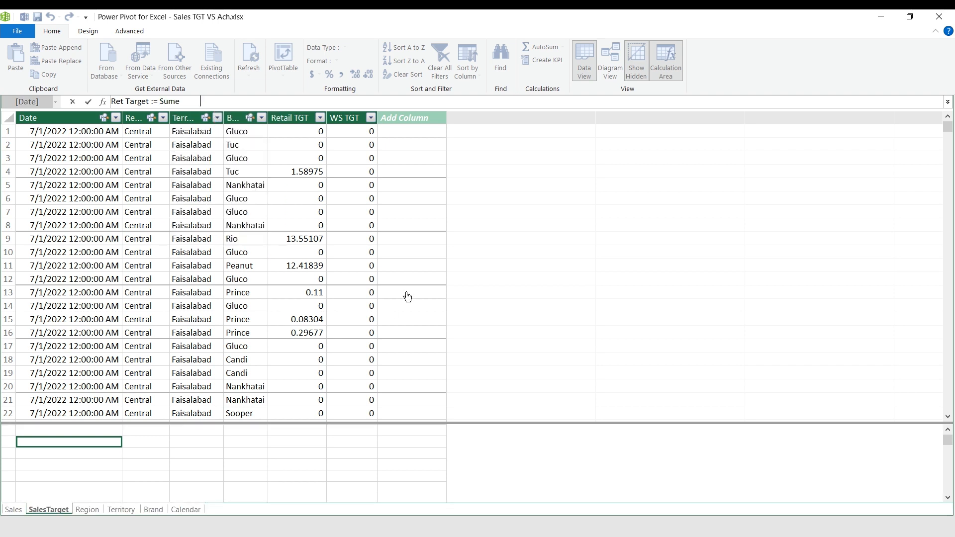
{"action": "key", "text": "BackSpace"}
{"action": "key", "text": "BackSpace"}
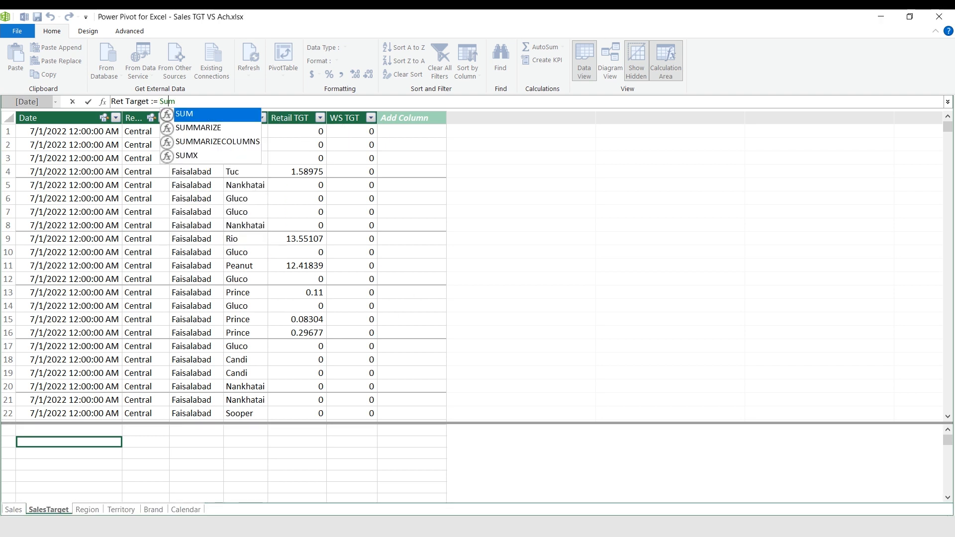
{"action": "type", "text": "m"}
{"action": "key", "text": "Tab"}
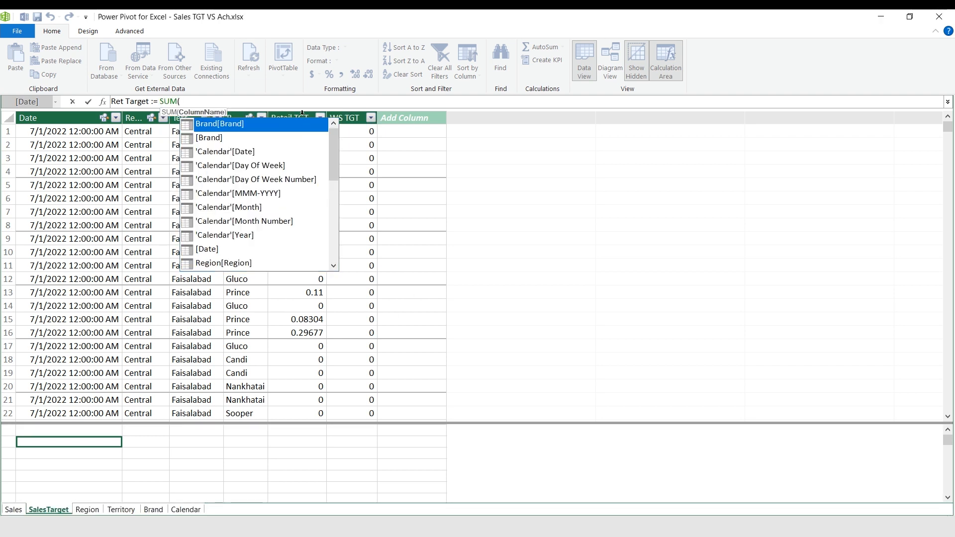
{"action": "left_click", "coordinate": [298, 111]}
{"action": "type", "text": ")"}
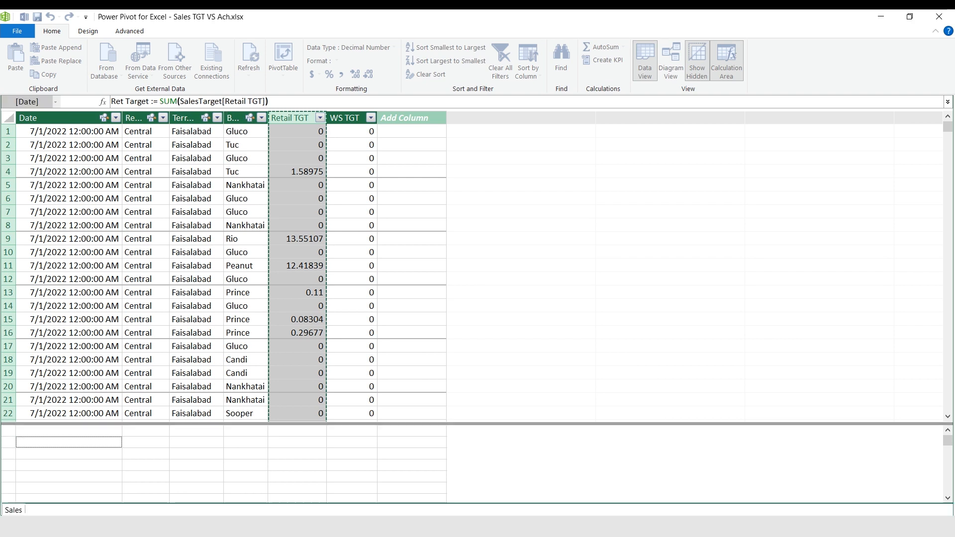
{"action": "key", "text": "Return"}
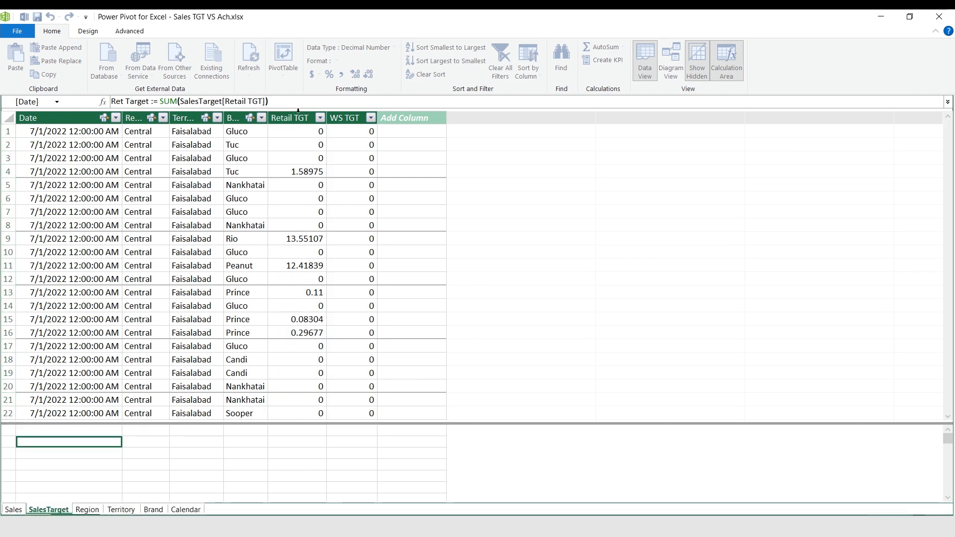
Add the measure WS Target := SUM(SalesTarget[WS TGT]) directly below the Ret Target measure.
{"action": "key", "text": "Down"}
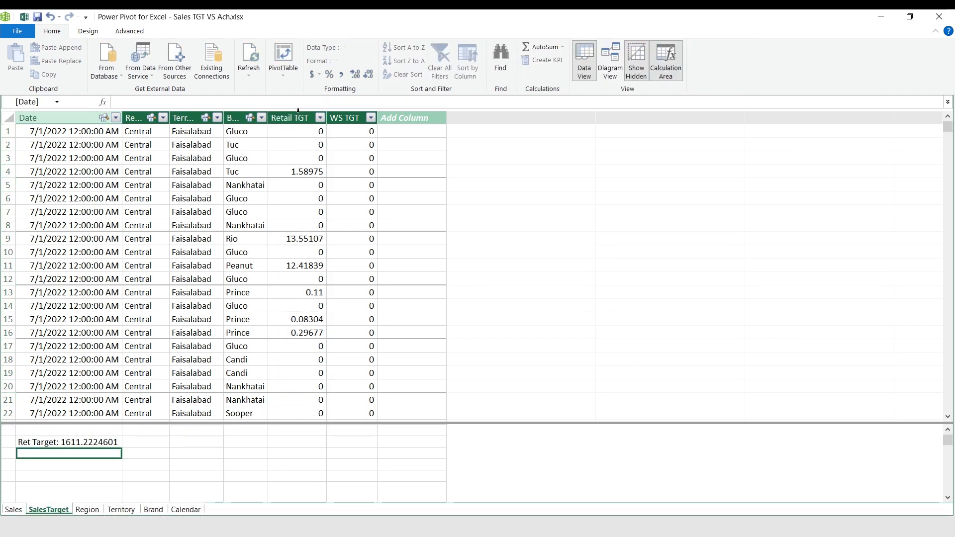
{"action": "type", "text": "WS Targ"}
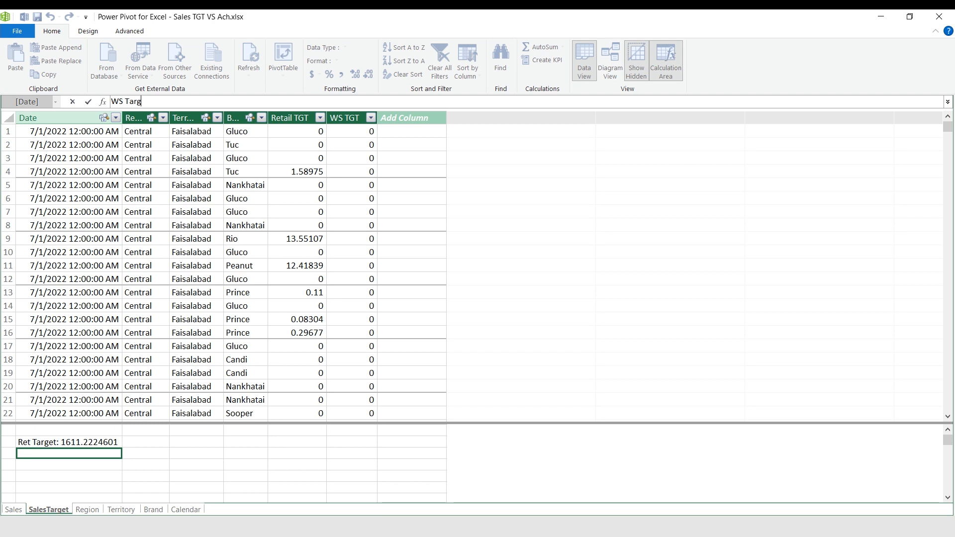
{"action": "type", "text": "et := u"}
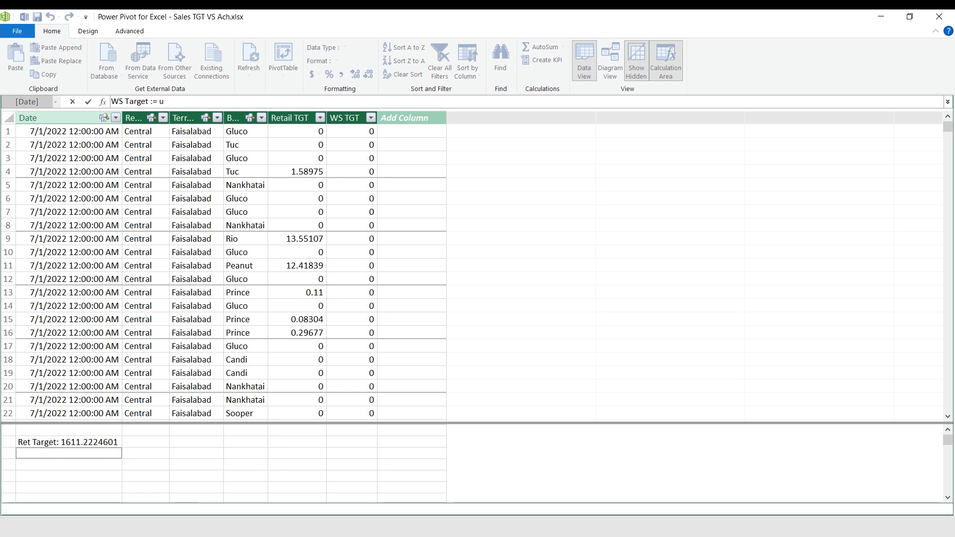
{"action": "key", "text": "BackSpace"}
{"action": "type", "text": "SUM("}
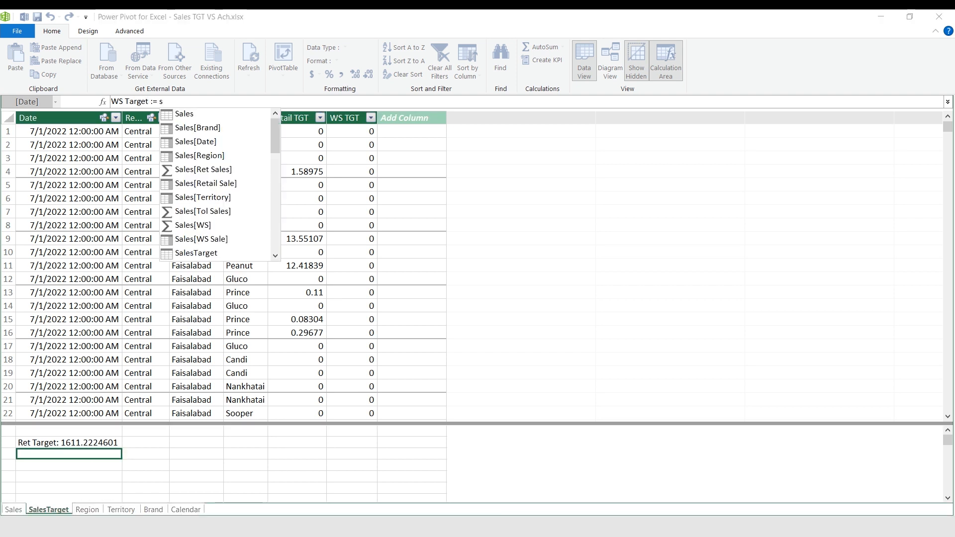
{"action": "left_click", "coordinate": [351, 119]}
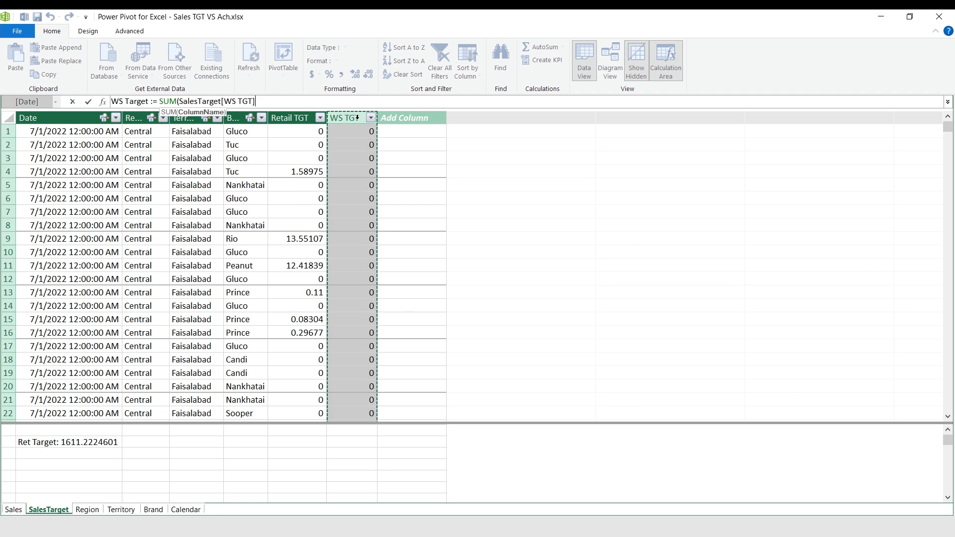
{"action": "type", "text": ")"}
{"action": "key", "text": "Return"}
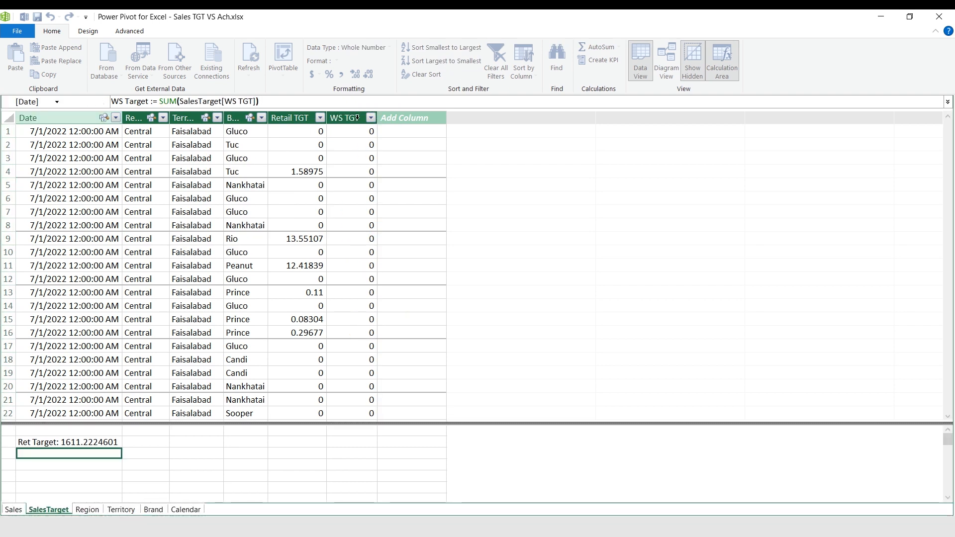
Add the measure Total Sales Target := [Ret Target]+[WS Target] below the WS Target measure.
{"action": "key", "text": "Down"}
{"action": "type", "text": "="}
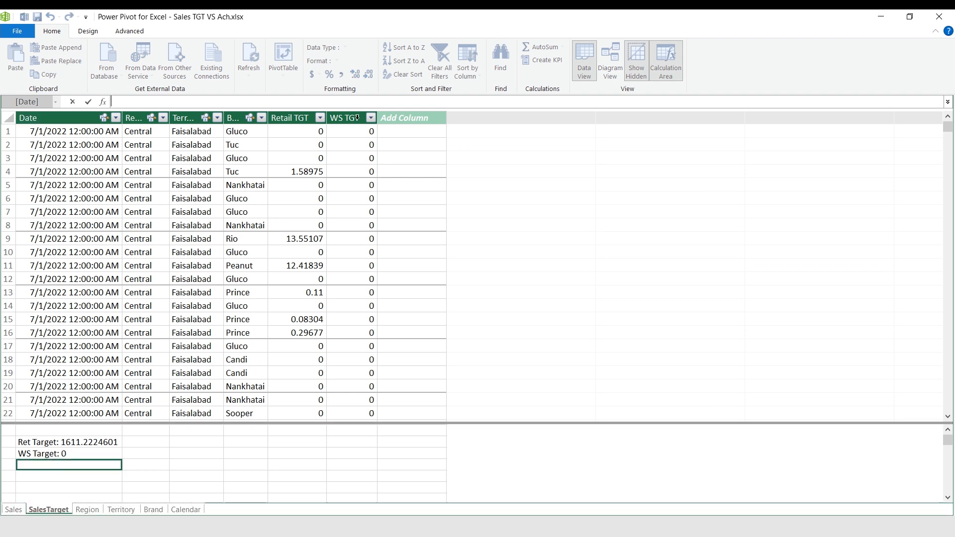
{"action": "key", "text": "BackSpace"}
{"action": "type", "text": "Total Sales Target := SUM("}
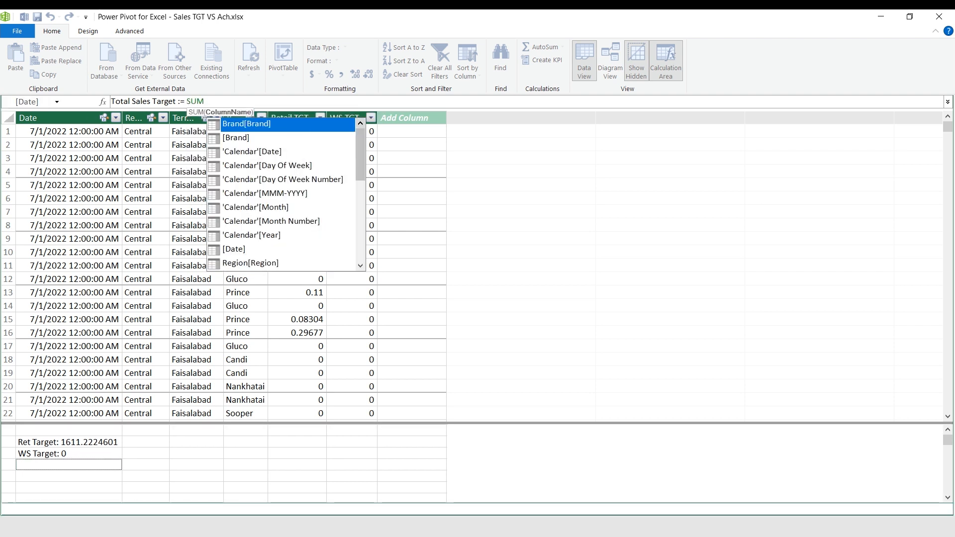
{"action": "key", "text": "BackSpace"}
{"action": "key", "text": "BackSpace"}
{"action": "key", "text": "BackSpace"}
{"action": "key", "text": "BackSpace"}
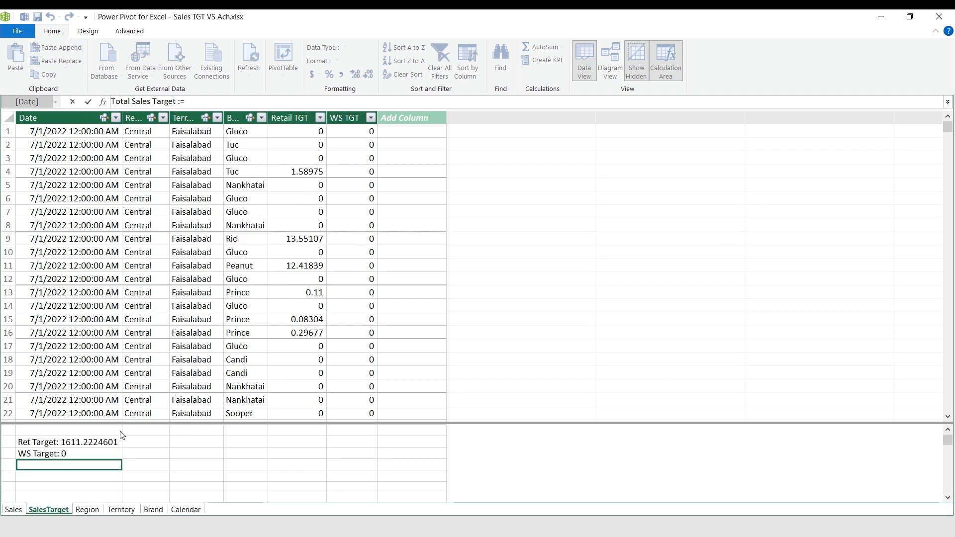
{"action": "left_click", "coordinate": [87, 443]}
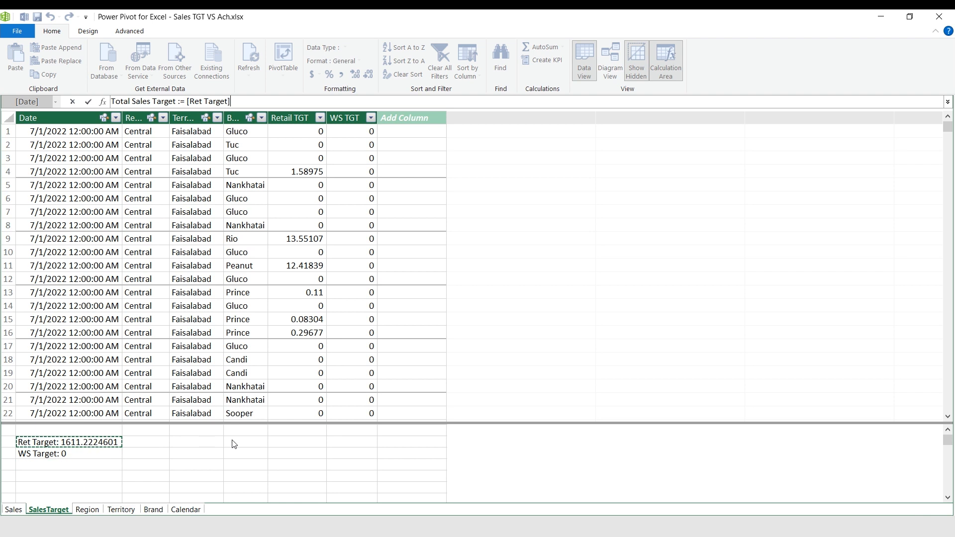
{"action": "left_click", "coordinate": [54, 455]}
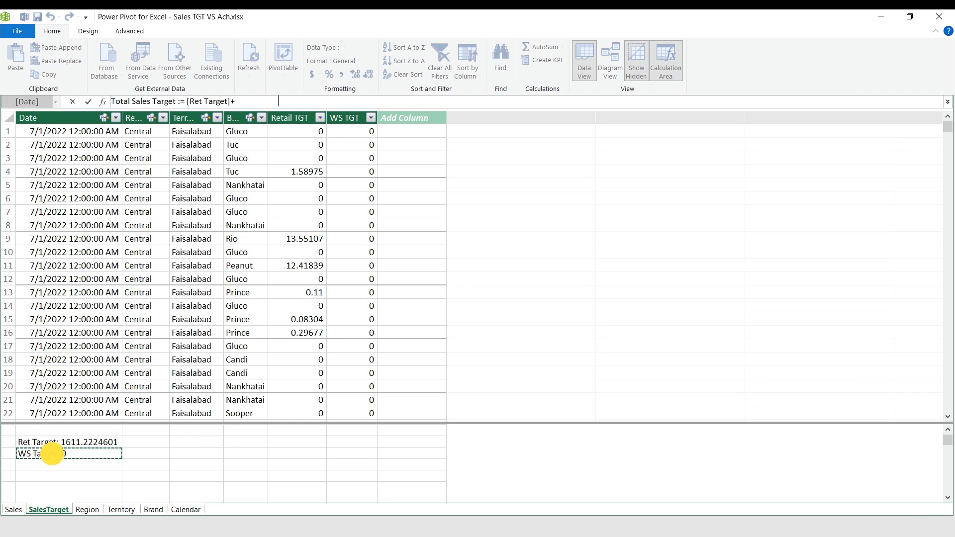
{"action": "key", "text": "Return"}
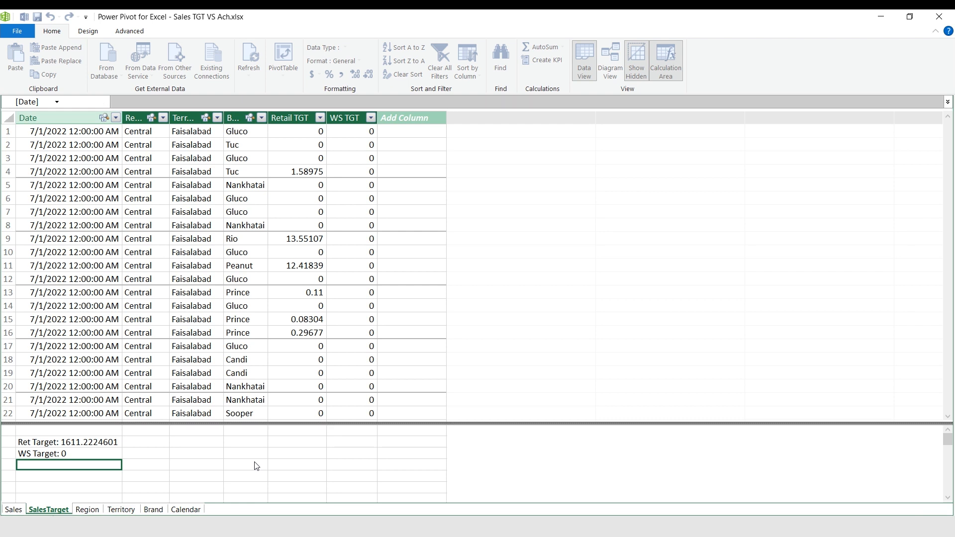
Format the Ret Target, WS Target and Total Sales Target measures with a thousands separator and one decimal place.
{"action": "key", "text": "Up"}
{"action": "key", "text": "Up"}
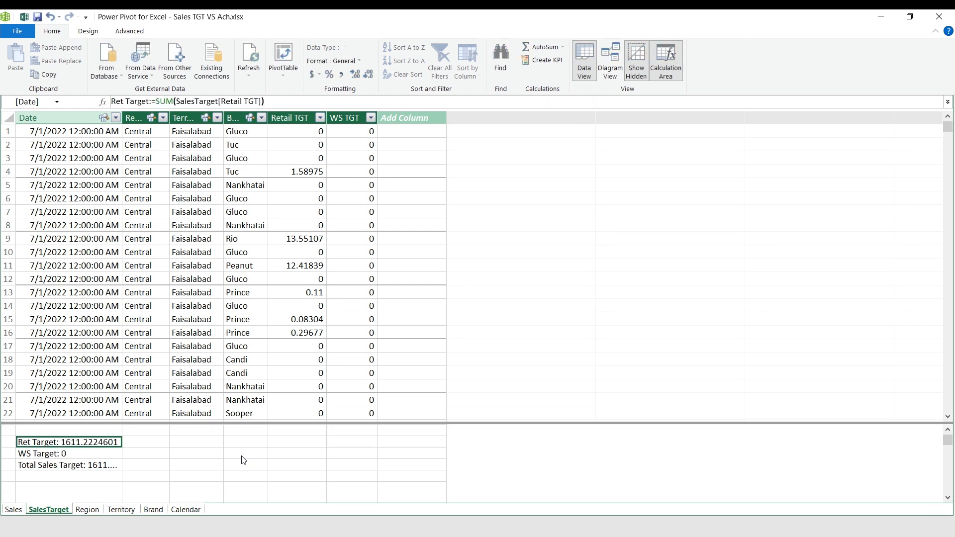
{"action": "key", "text": "shift+Down"}
{"action": "key", "text": "shift+Down"}
{"action": "left_click", "coordinate": [342, 75]}
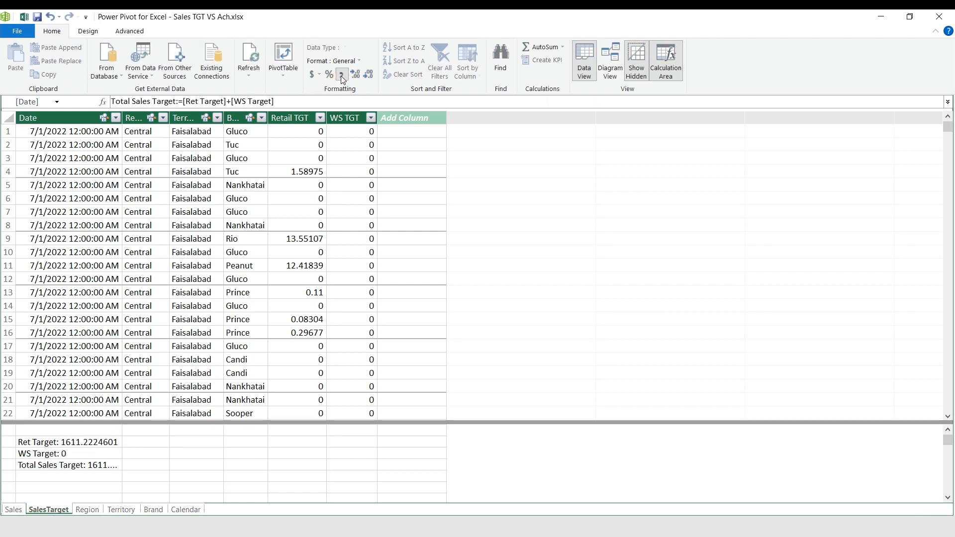
{"action": "left_click", "coordinate": [368, 75]}
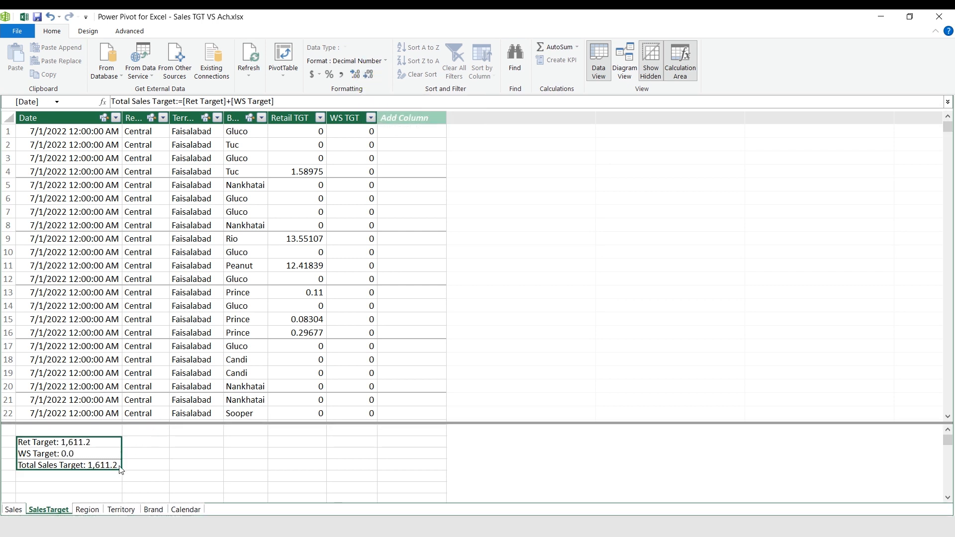
In the Sales table, widen the Date column and enter the measure Sales %Ach := [Tol Sales]/SalesTarget two rows below Tol Sales.
{"action": "left_click", "coordinate": [15, 510]}
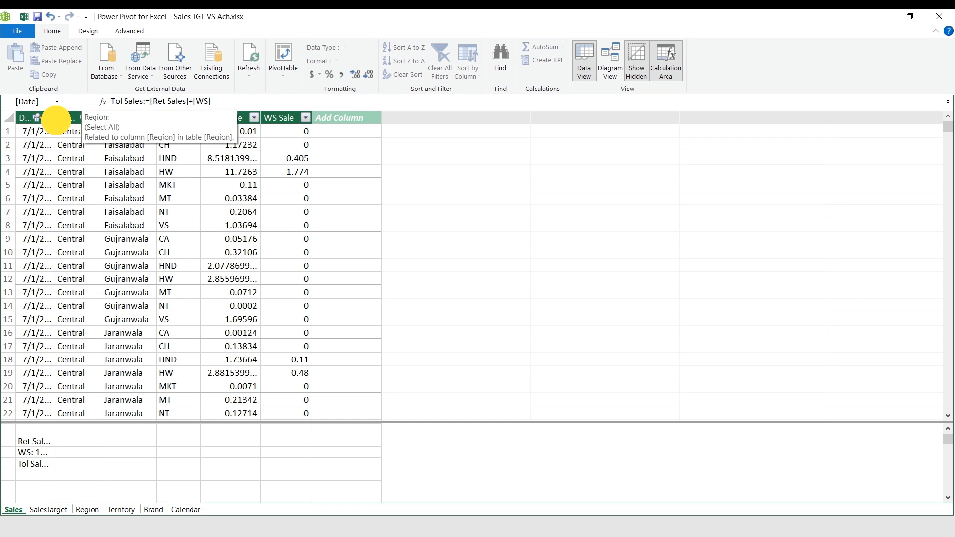
{"action": "left_click_drag", "start_coordinate": [55, 119], "coordinate": [104, 119]}
{"action": "left_click", "coordinate": [68, 487]}
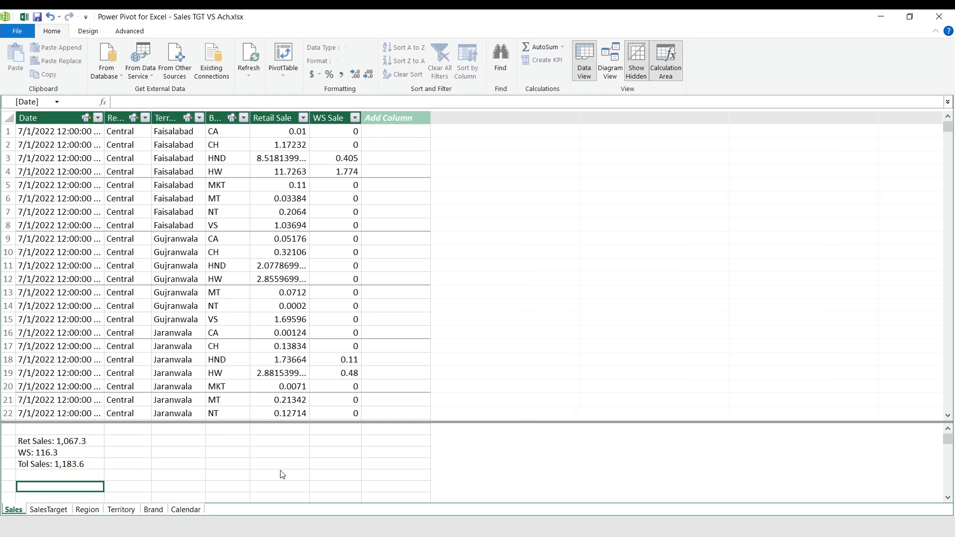
{"action": "type", "text": "Sales %Ach"}
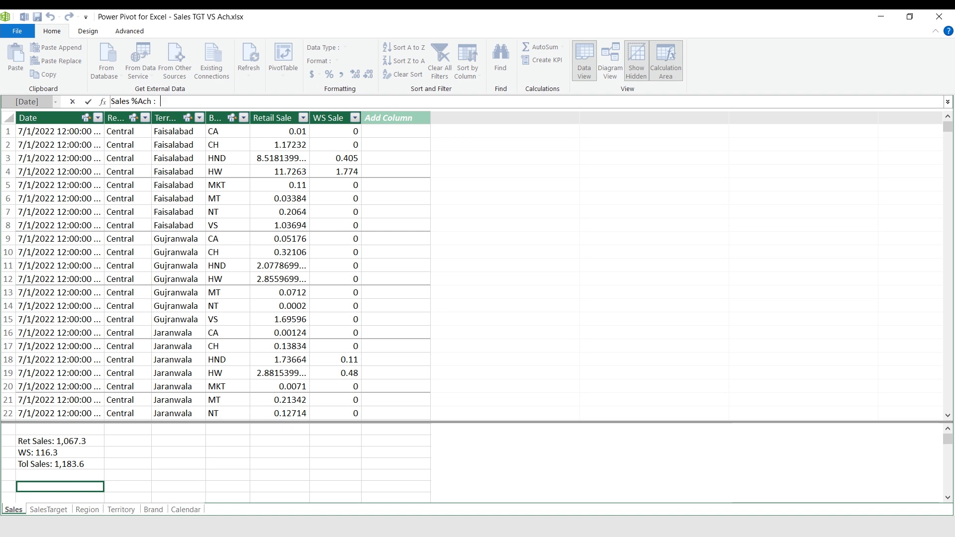
{"action": "type", "text": ":="}
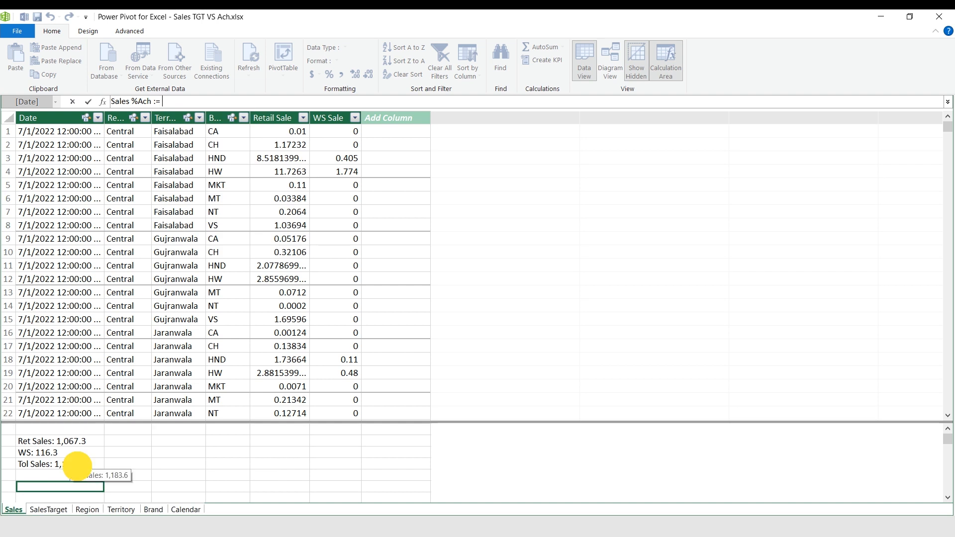
{"action": "left_click", "coordinate": [69, 467]}
{"action": "type", "text": "/"}
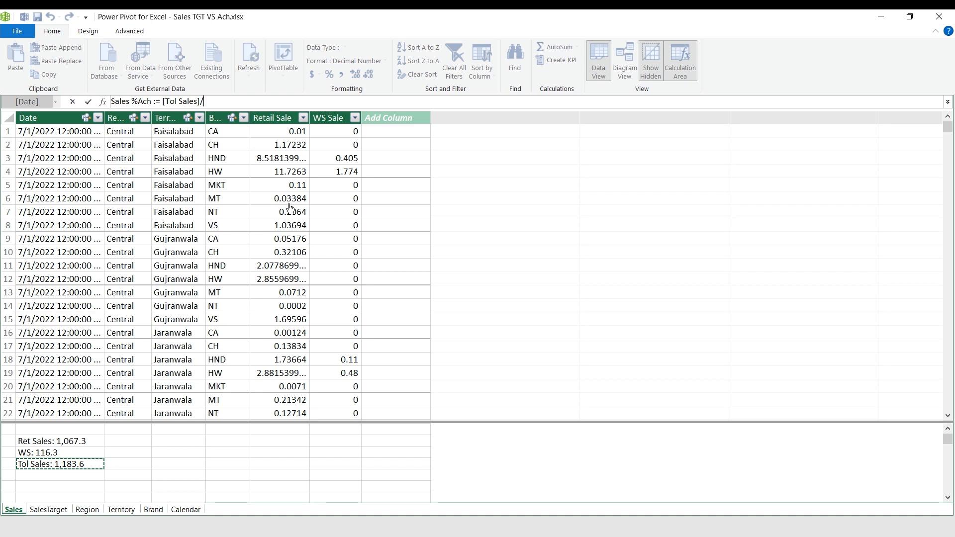
{"action": "left_click", "coordinate": [46, 510]}
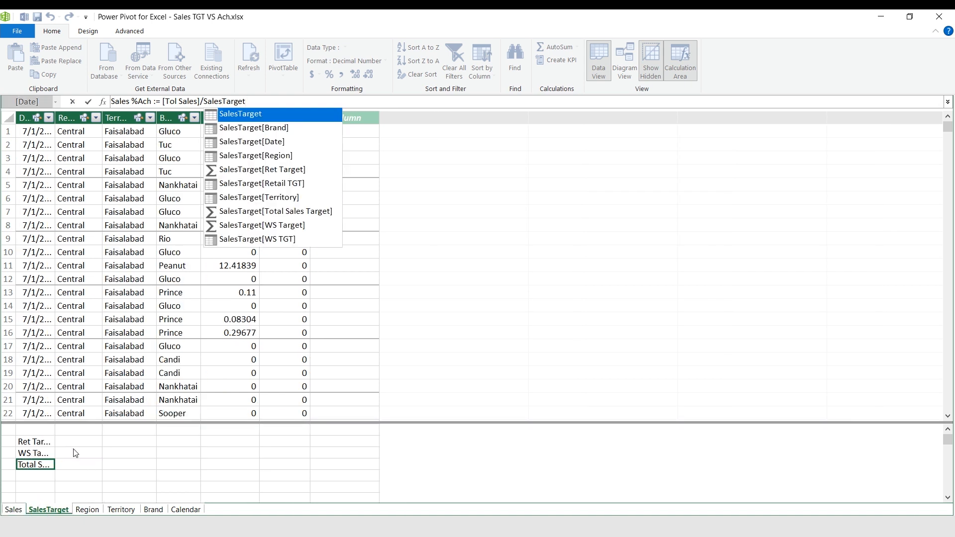
{"action": "left_click", "coordinate": [39, 465]}
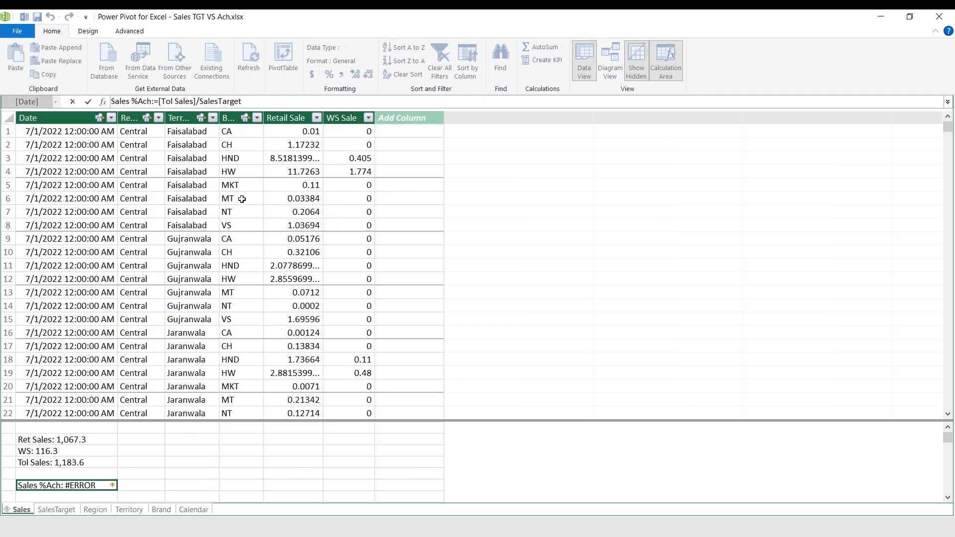
Complete the Sales %Ach formula so that it divides [Tol Sales] by SalesTarget[Total Sales Target].
{"action": "type", "text": "["}
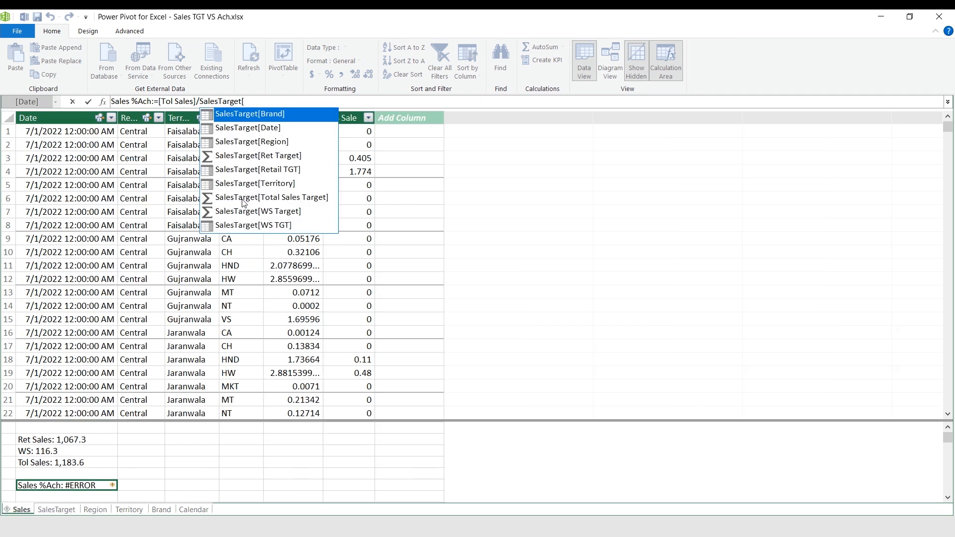
{"action": "key", "text": "Down"}
{"action": "key", "text": "Down"}
{"action": "key", "text": "Down"}
{"action": "key", "text": "Down"}
{"action": "key", "text": "Down"}
{"action": "key", "text": "Down"}
{"action": "key", "text": "Tab"}
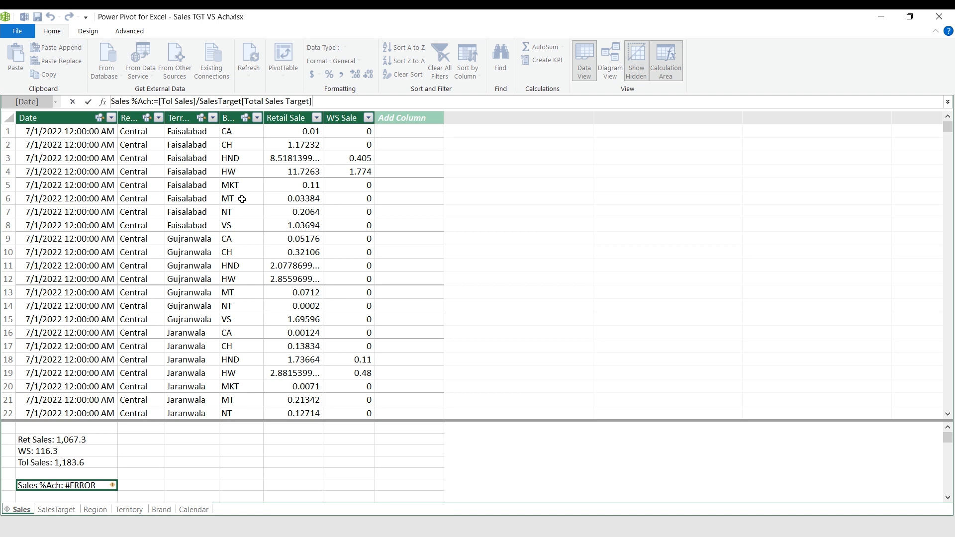
{"action": "key", "text": "Return"}
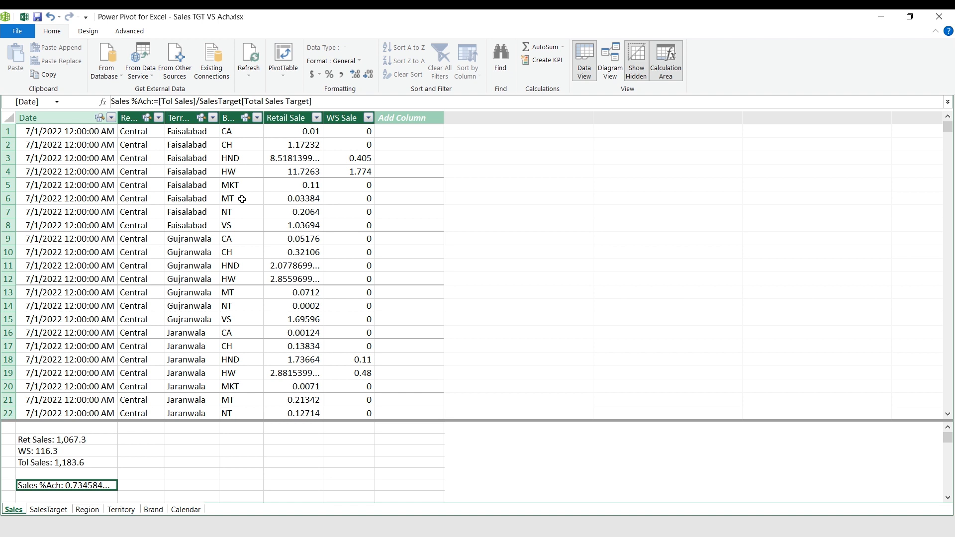
Format the Sales %Ach measure as a percentage with no decimal places.
{"action": "left_click", "coordinate": [330, 75]}
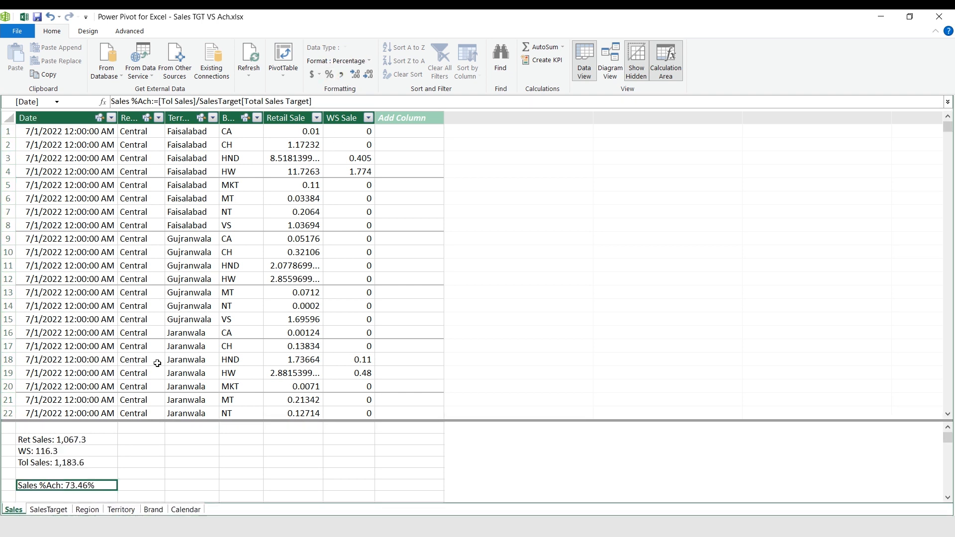
{"action": "left_click", "coordinate": [368, 77]}
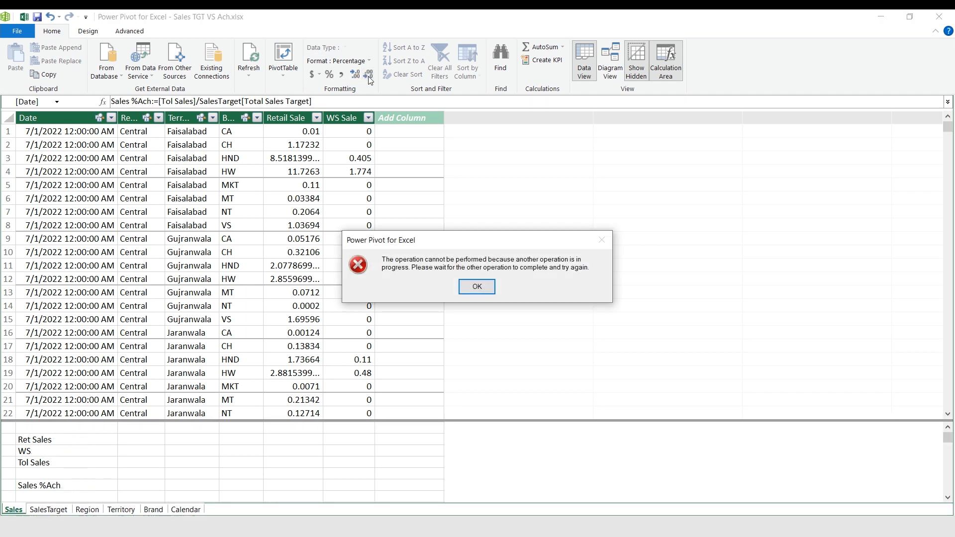
{"action": "left_click", "coordinate": [476, 286]}
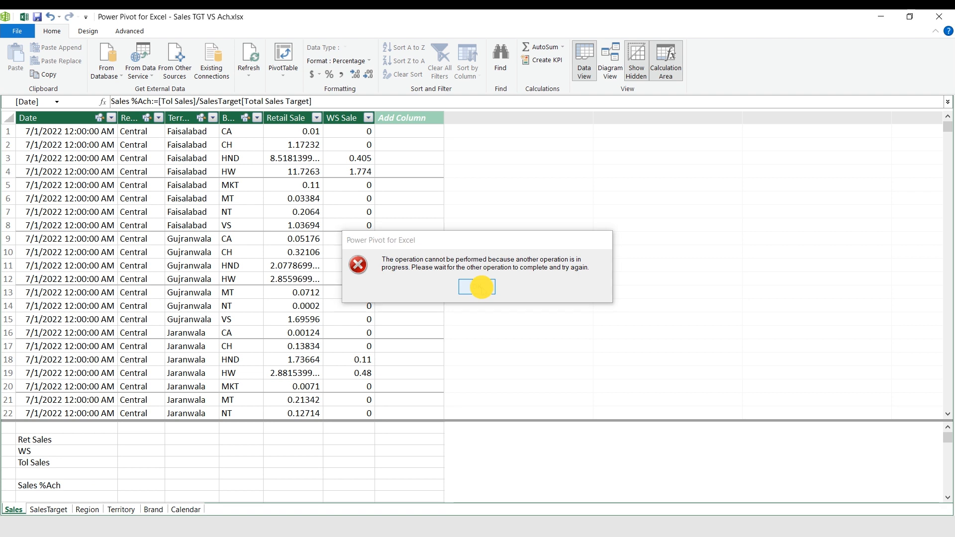
{"action": "left_click", "coordinate": [590, 293]}
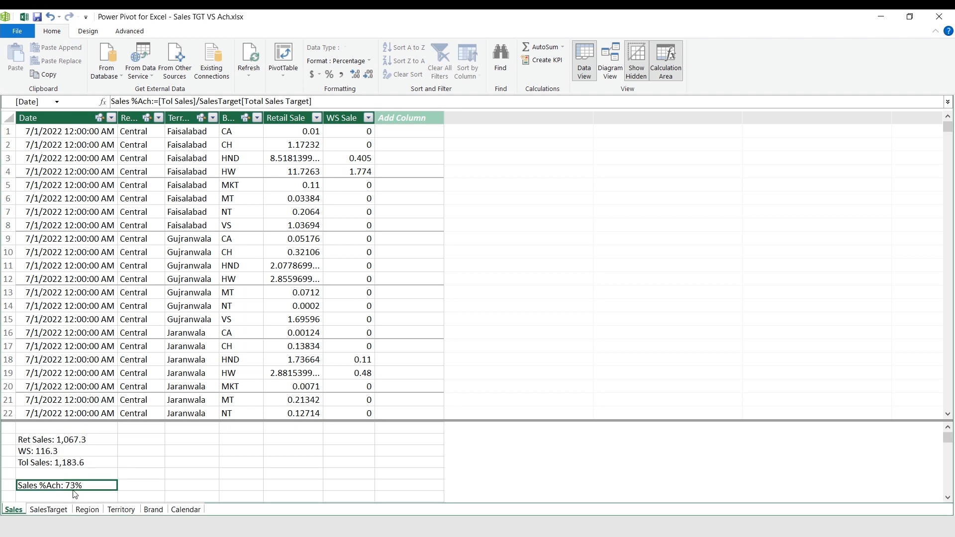
Add the measure Diff CTNs := [Tol Sales]-SalesTarget[Total Sales Target] directly below the Sales %Ach measure.
{"action": "key", "text": "Down"}
{"action": "key", "text": "Down"}
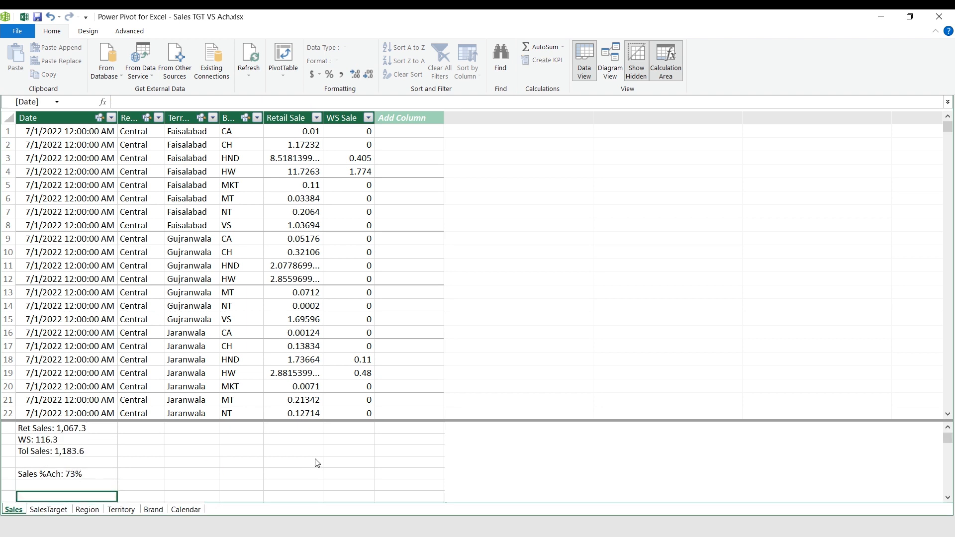
{"action": "key", "text": "Down"}
{"action": "key", "text": "Up"}
{"action": "key", "text": "Up"}
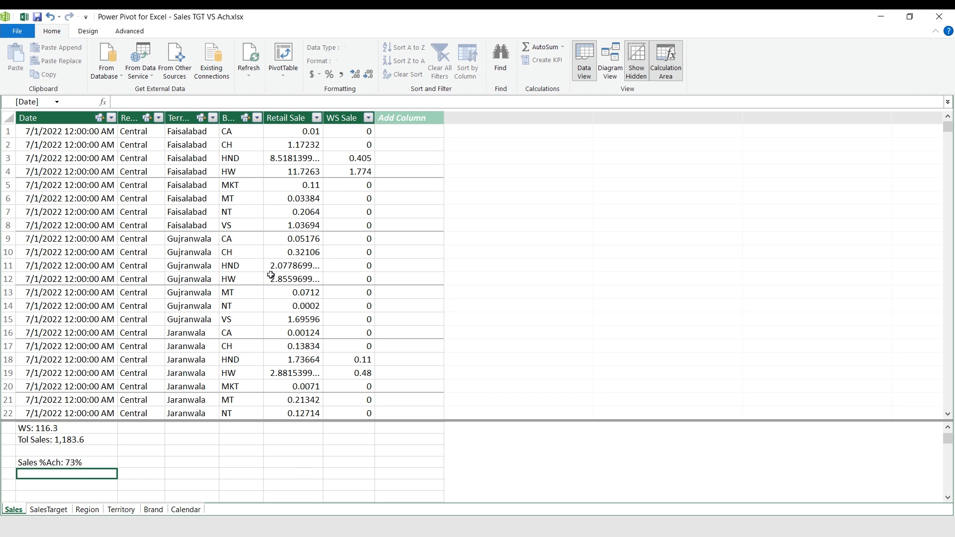
{"action": "left_click", "coordinate": [322, 103]}
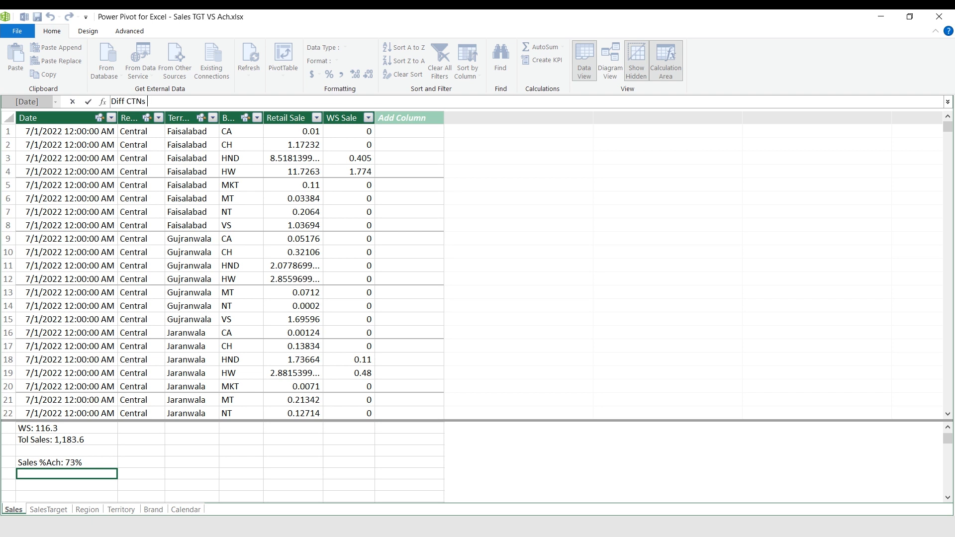
{"action": "type", "text": "Diff CTNs :="}
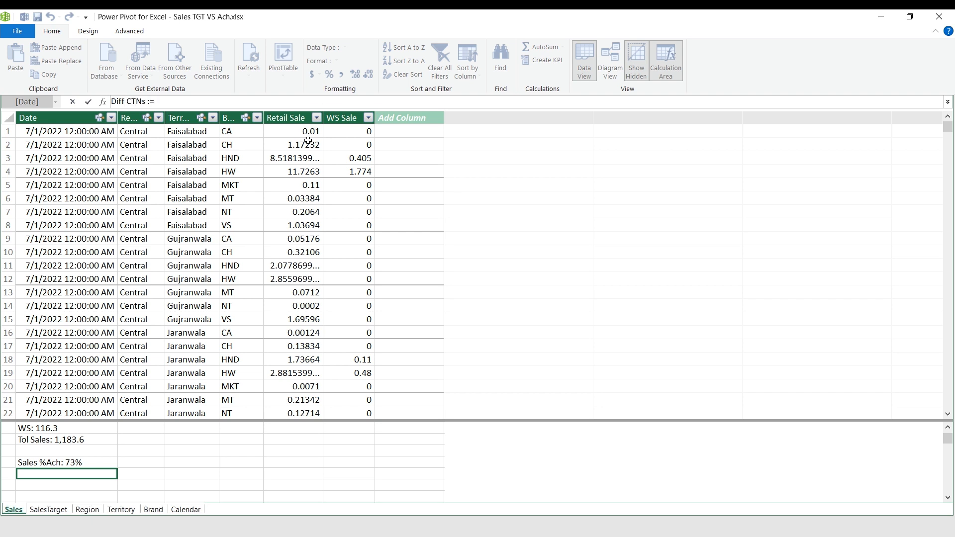
{"action": "left_click", "coordinate": [66, 441]}
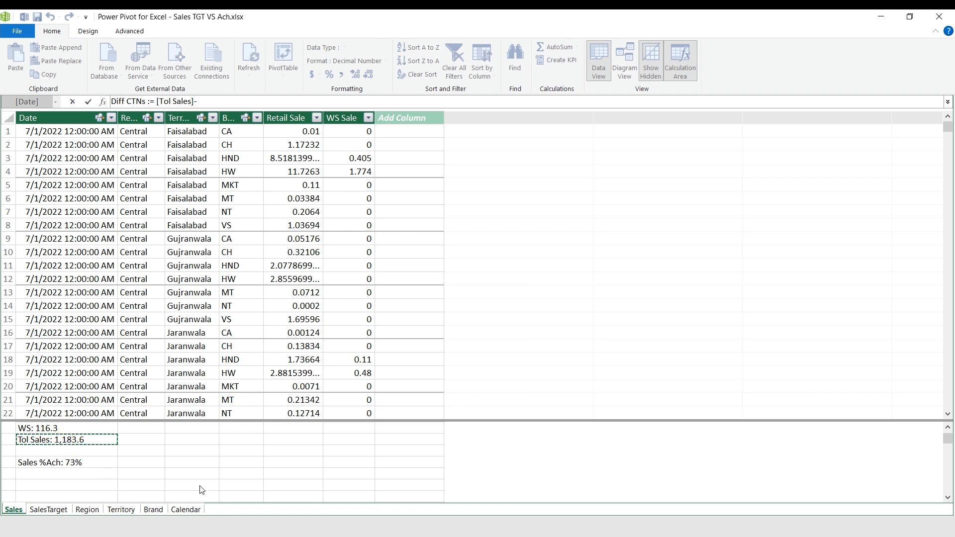
{"action": "type", "text": "-"}
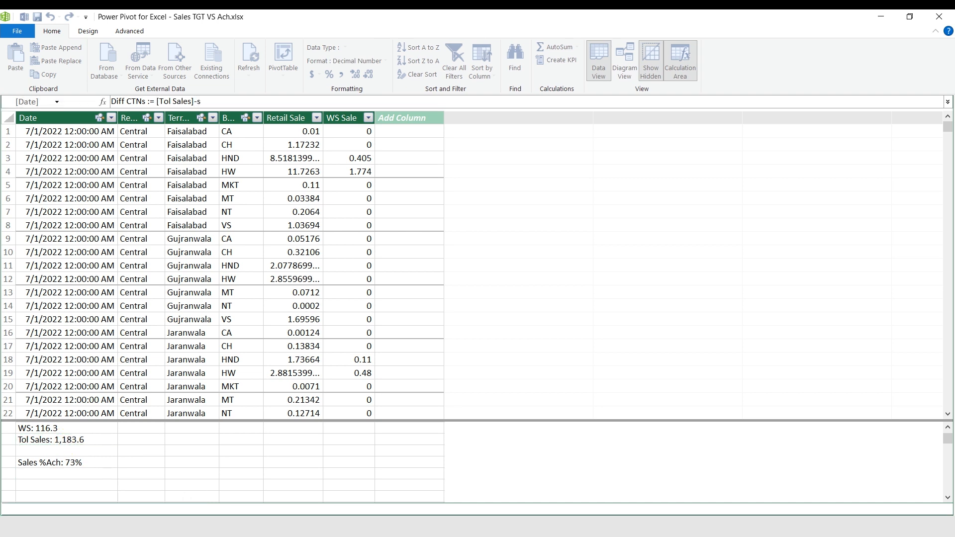
{"action": "type", "text": "sales"}
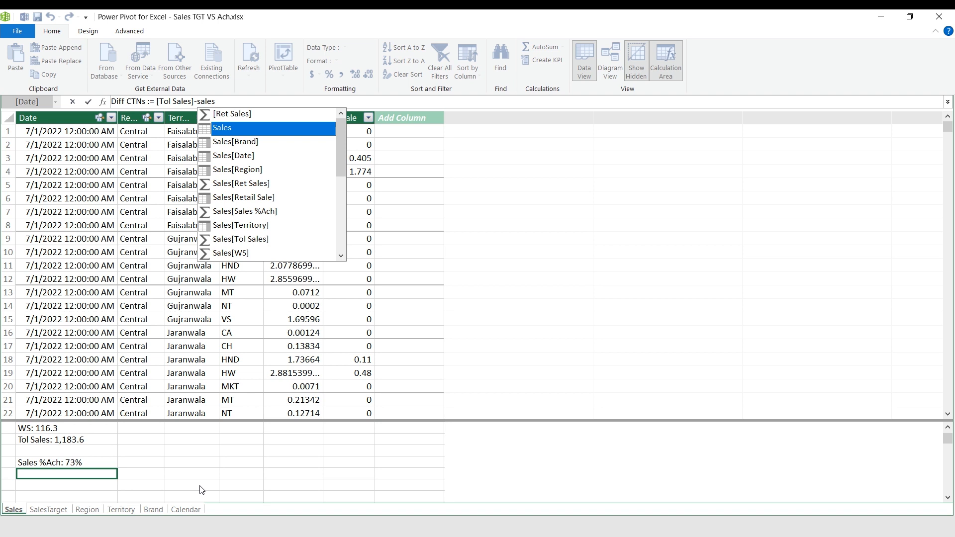
{"action": "type", "text": "tar"}
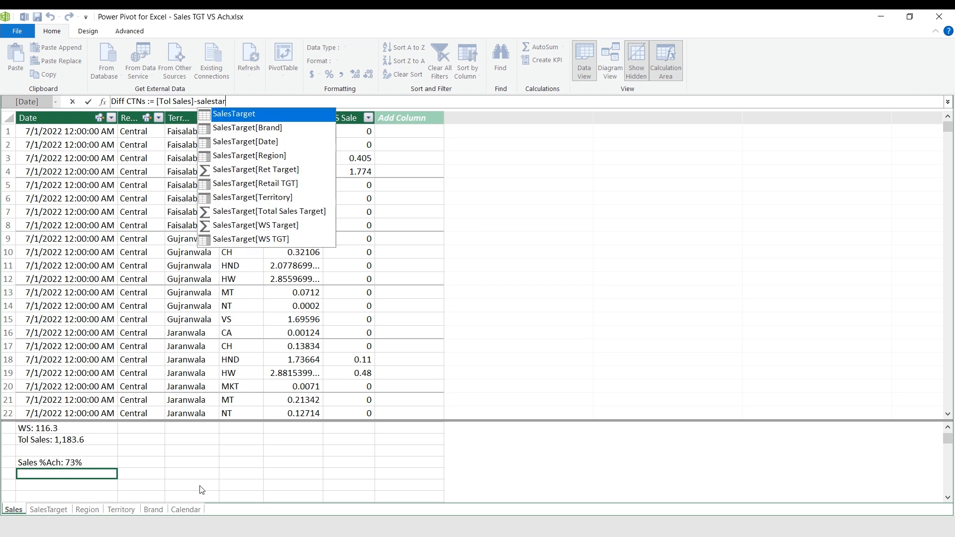
{"action": "key", "text": "Down"}
{"action": "key", "text": "Down"}
{"action": "key", "text": "Down"}
{"action": "key", "text": "Down"}
{"action": "key", "text": "Down"}
{"action": "key", "text": "Down"}
{"action": "key", "text": "Down"}
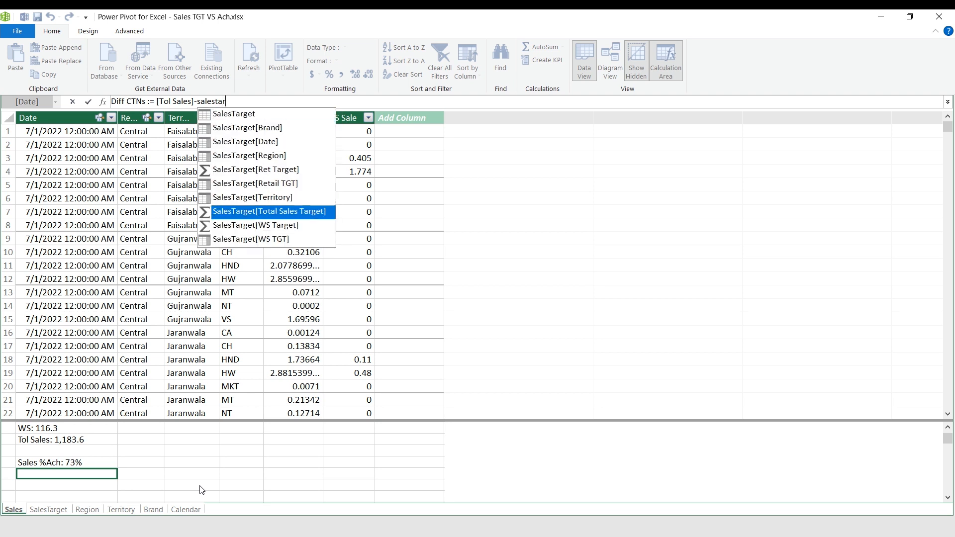
{"action": "key", "text": "Tab"}
{"action": "key", "text": "Return"}
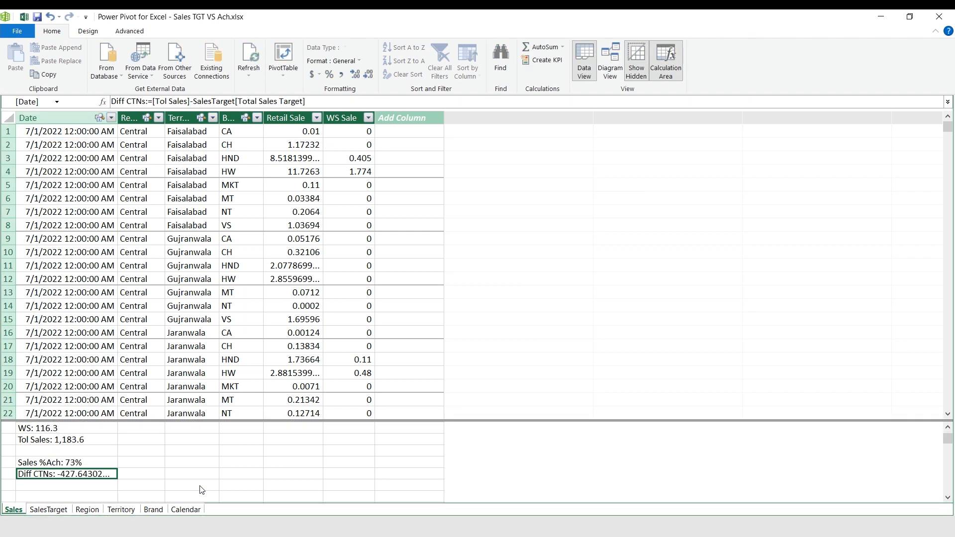
Format the Diff CTNs measure with a thousands separator and one decimal place.
{"action": "left_click", "coordinate": [343, 76]}
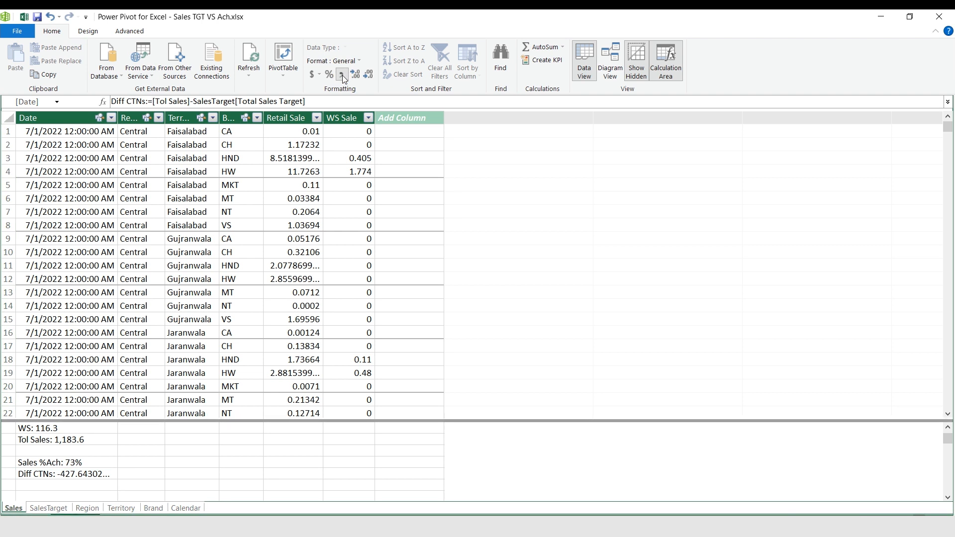
{"action": "left_click", "coordinate": [369, 74]}
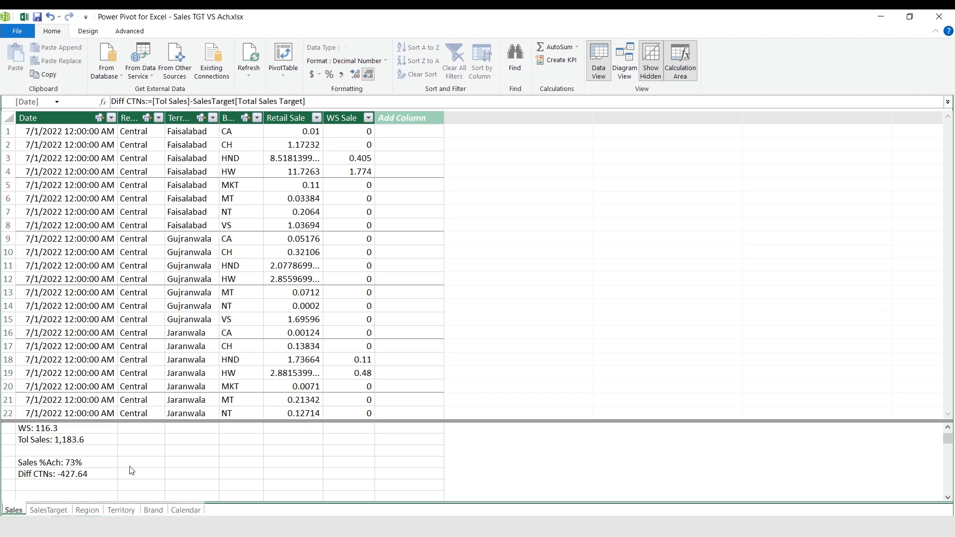
Review the sales, achievement and difference measures in the Sales table's calculation area.
{"action": "key", "text": "Down"}
{"action": "key", "text": "Down"}
{"action": "key", "text": "Up"}
{"action": "key", "text": "Up"}
{"action": "key", "text": "Up"}
{"action": "key", "text": "Up"}
{"action": "key", "text": "Up"}
{"action": "key", "text": "Up"}
{"action": "key", "text": "Up"}
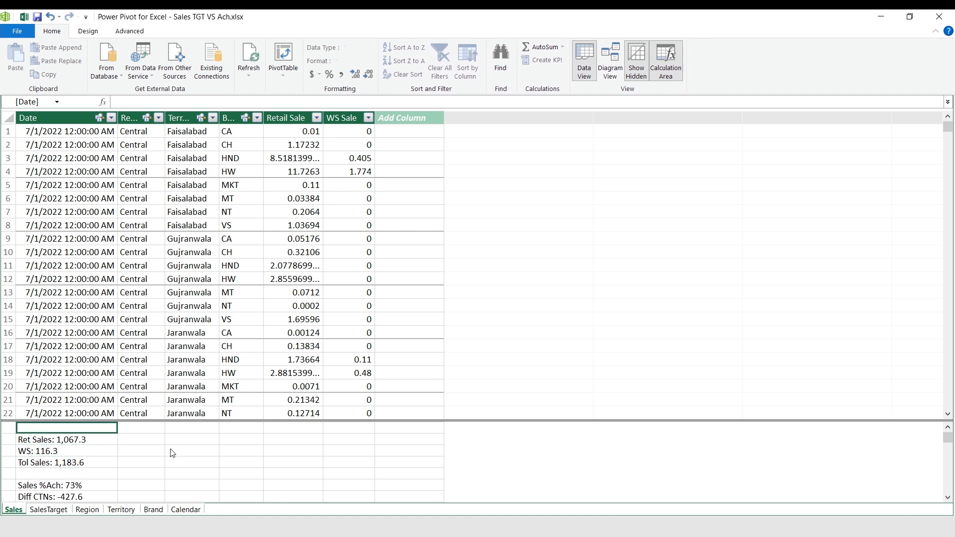
{"action": "key", "text": "Down"}
{"action": "key", "text": "Down"}
{"action": "key", "text": "Down"}
{"action": "key", "text": "Down"}
{"action": "key", "text": "Down"}
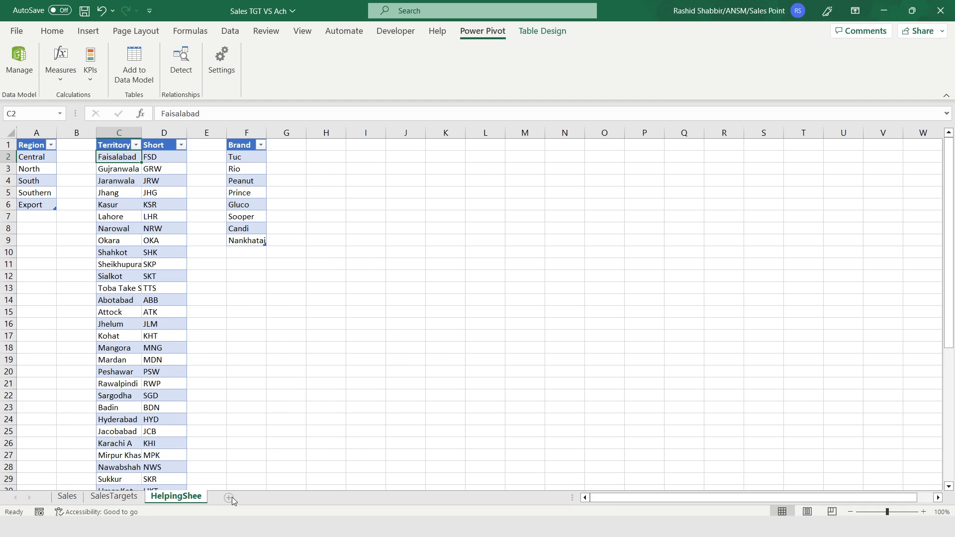
In the Excel workbook, add a new worksheet after the last one and name it Dashboard.
{"action": "left_click", "coordinate": [230, 498]}
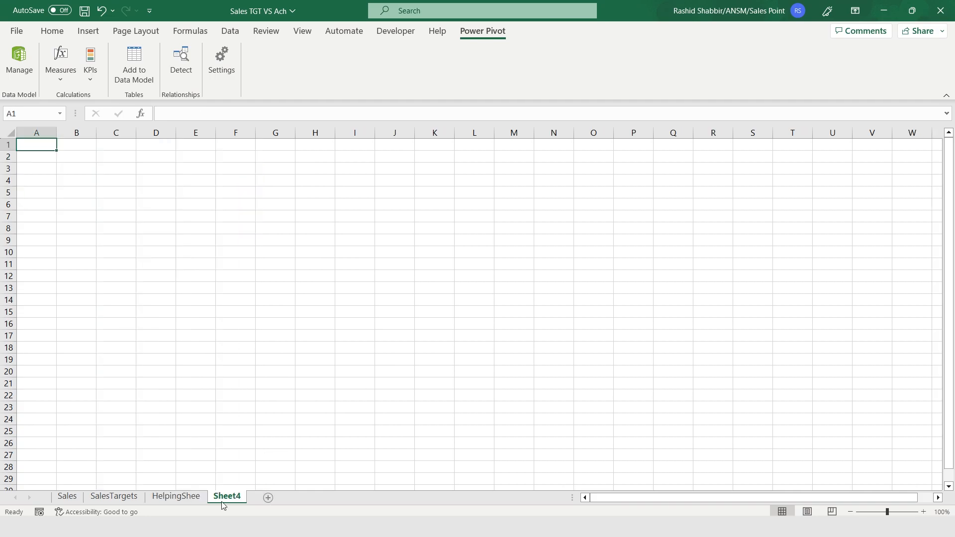
{"action": "double_click", "coordinate": [228, 497]}
{"action": "type", "text": "Dash"}
{"action": "key", "text": "Return"}
{"action": "type", "text": "board"}
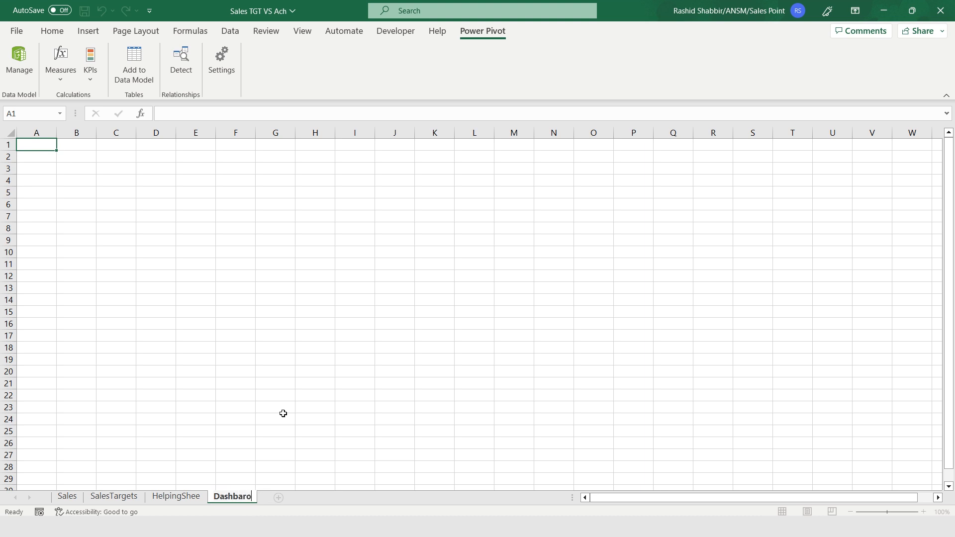
{"action": "key", "text": "Return"}
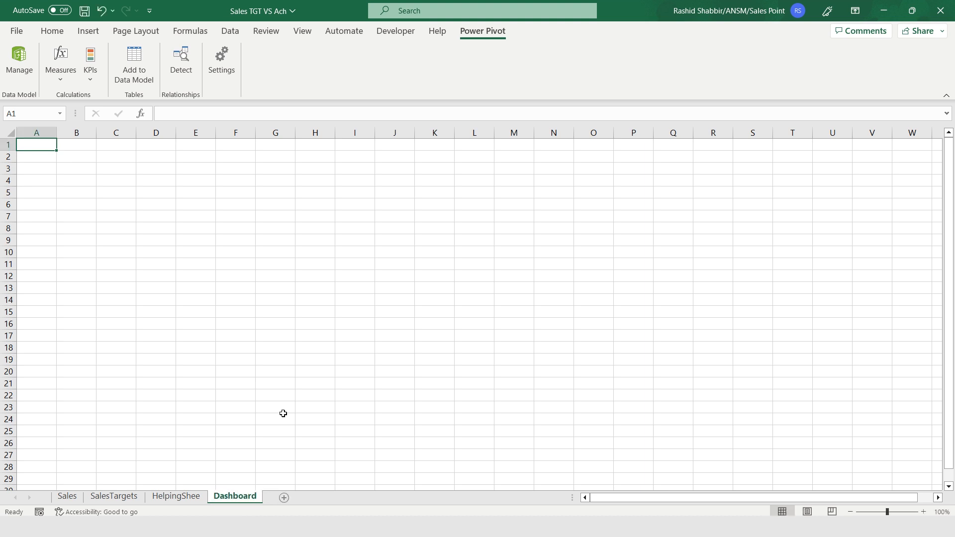
Set the Dashboard sheet's zoom to 90%.
{"action": "left_click", "coordinate": [924, 512]}
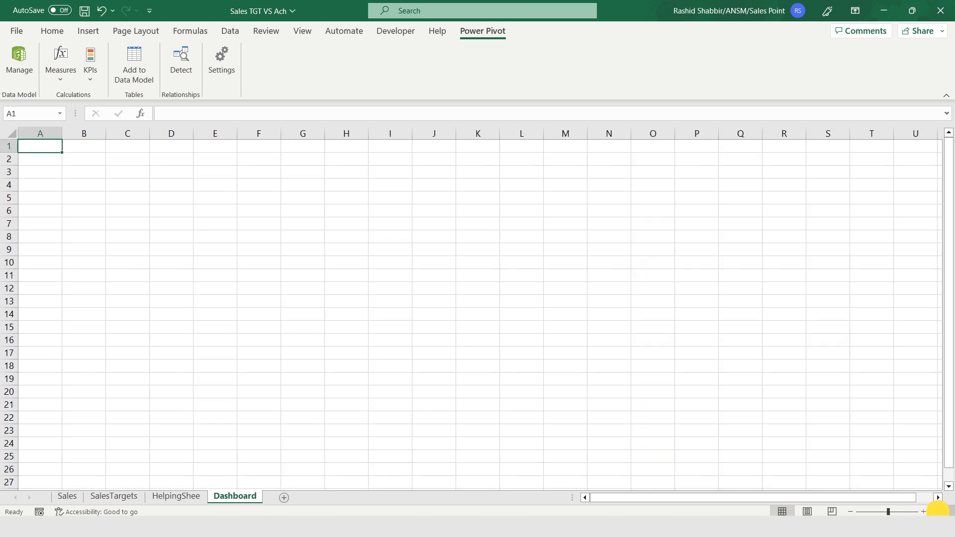
{"action": "left_click", "coordinate": [942, 512]}
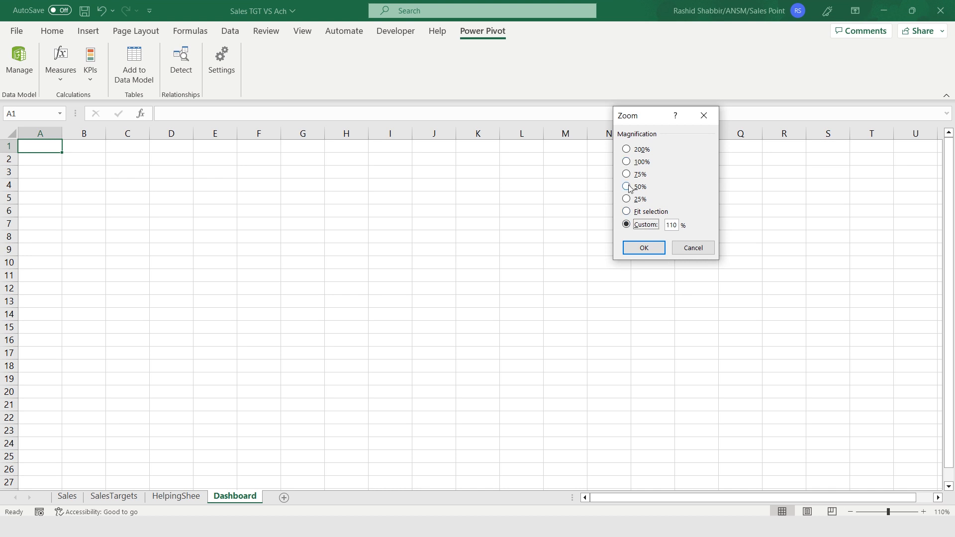
{"action": "double_click", "coordinate": [671, 224]}
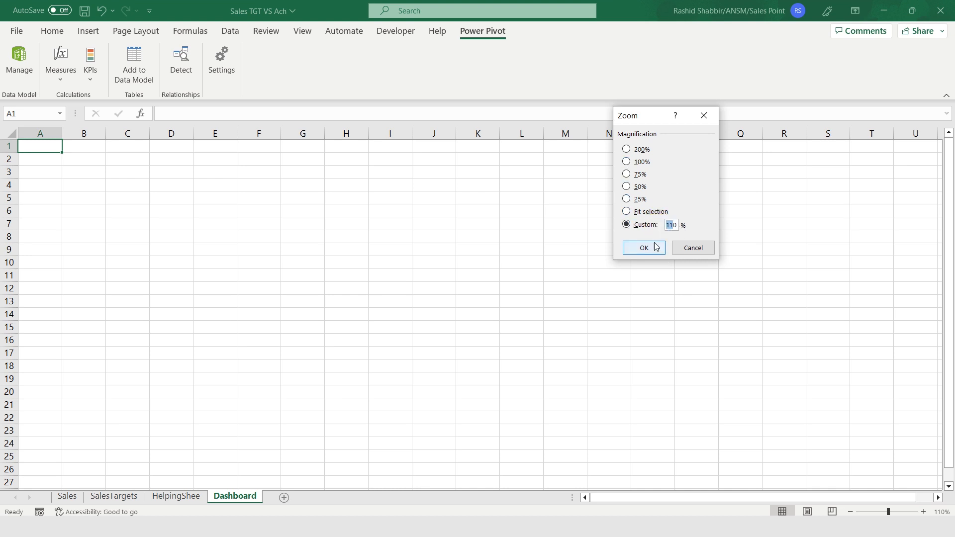
{"action": "left_click", "coordinate": [652, 244]}
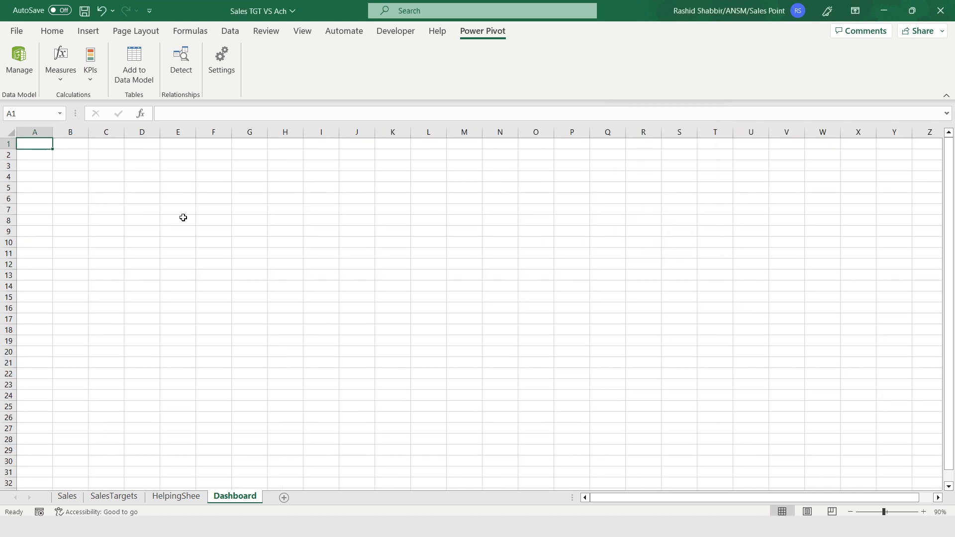
Fill the range B2:Y32 on the Dashboard sheet with light grey as the dashboard background.
{"action": "key", "text": "Right"}
{"action": "key", "text": "Down"}
{"action": "key", "text": "shift+Right"}
{"action": "key", "text": "shift+Right"}
{"action": "key", "text": "shift+Right"}
{"action": "key", "text": "shift+Right"}
{"action": "key", "text": "shift+Right"}
{"action": "key", "text": "shift+Right"}
{"action": "key", "text": "shift+Right"}
{"action": "key", "text": "shift+Right"}
{"action": "key", "text": "shift+Right"}
{"action": "key", "text": "shift+Right"}
{"action": "key", "text": "shift+Right"}
{"action": "key", "text": "shift+Right"}
{"action": "key", "text": "shift+Right"}
{"action": "key", "text": "shift+Right"}
{"action": "key", "text": "shift+Right"}
{"action": "key", "text": "shift+Right"}
{"action": "key", "text": "shift+Right"}
{"action": "key", "text": "shift+Right"}
{"action": "key", "text": "shift+Right"}
{"action": "key", "text": "shift+Right"}
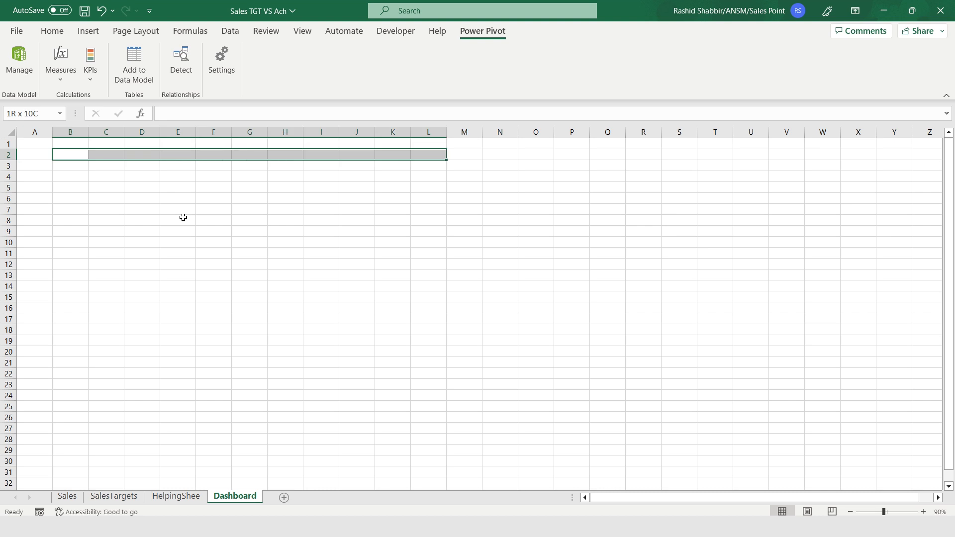
{"action": "key", "text": "shift+Down"}
{"action": "key", "text": "shift+Down"}
{"action": "key", "text": "shift+Down"}
{"action": "key", "text": "shift+Down"}
{"action": "key", "text": "shift+Down"}
{"action": "key", "text": "shift+Down"}
{"action": "key", "text": "shift+Down"}
{"action": "key", "text": "shift+Down"}
{"action": "key", "text": "shift+Down"}
{"action": "key", "text": "shift+Down"}
{"action": "key", "text": "shift+Down"}
{"action": "key", "text": "shift+Down"}
{"action": "key", "text": "shift+Down"}
{"action": "key", "text": "shift+Down"}
{"action": "key", "text": "shift+Down"}
{"action": "key", "text": "shift+Down"}
{"action": "key", "text": "shift+Down"}
{"action": "key", "text": "shift+Down"}
{"action": "key", "text": "shift+Down"}
{"action": "key", "text": "shift+Down"}
{"action": "key", "text": "shift+Down"}
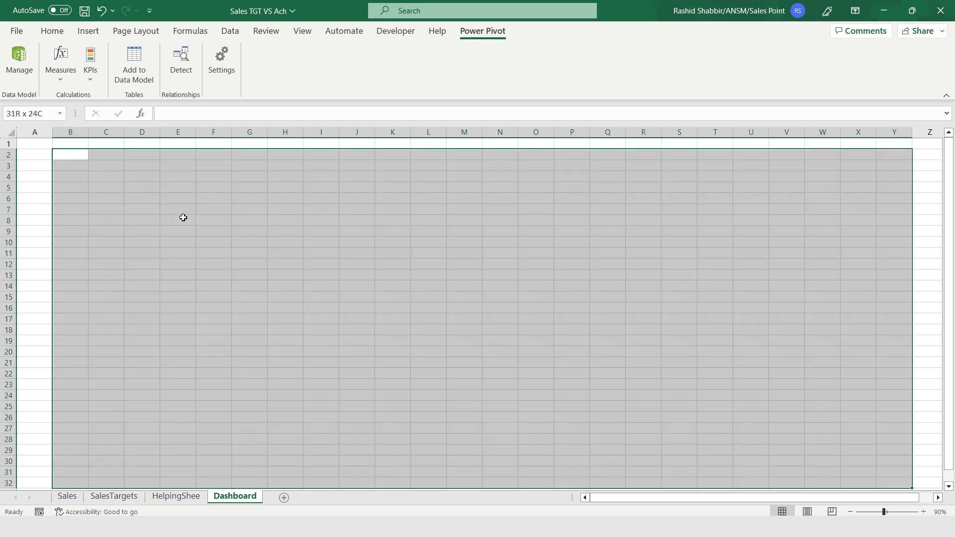
{"action": "left_click", "coordinate": [53, 30]}
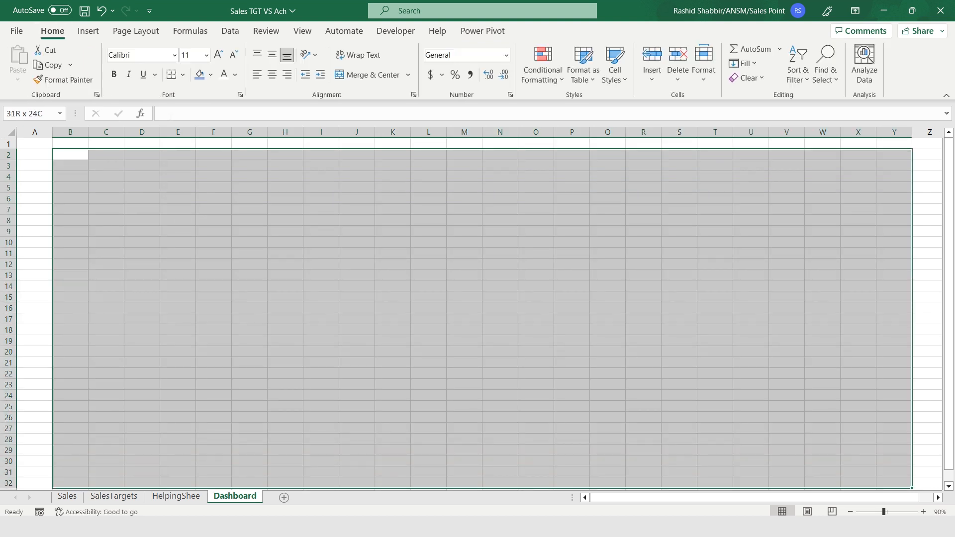
{"action": "left_click", "coordinate": [209, 76]}
{"action": "left_click", "coordinate": [199, 133]}
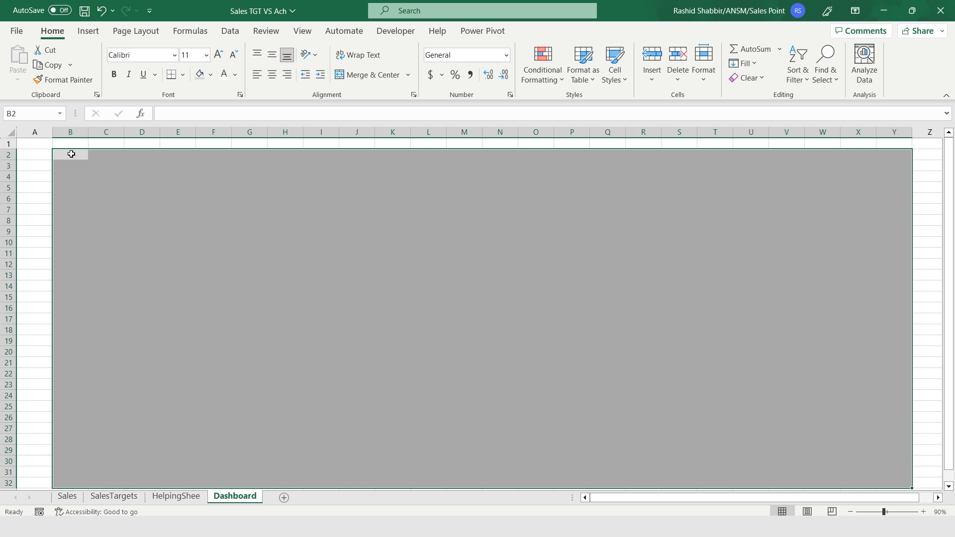
Insert a blank row above row 1 of the Dashboard sheet.
{"action": "left_click", "coordinate": [70, 154]}
{"action": "key", "text": "Right"}
{"action": "key", "text": "Right"}
{"action": "key", "text": "Right"}
{"action": "key", "text": "Right"}
{"action": "key", "text": "Right"}
{"action": "key", "text": "Right"}
{"action": "key", "text": "Right"}
{"action": "key", "text": "Right"}
{"action": "key", "text": "Right"}
{"action": "key", "text": "Right"}
{"action": "key", "text": "Up"}
{"action": "key", "text": "shift+space"}
{"action": "key", "text": "ctrl+plus"}
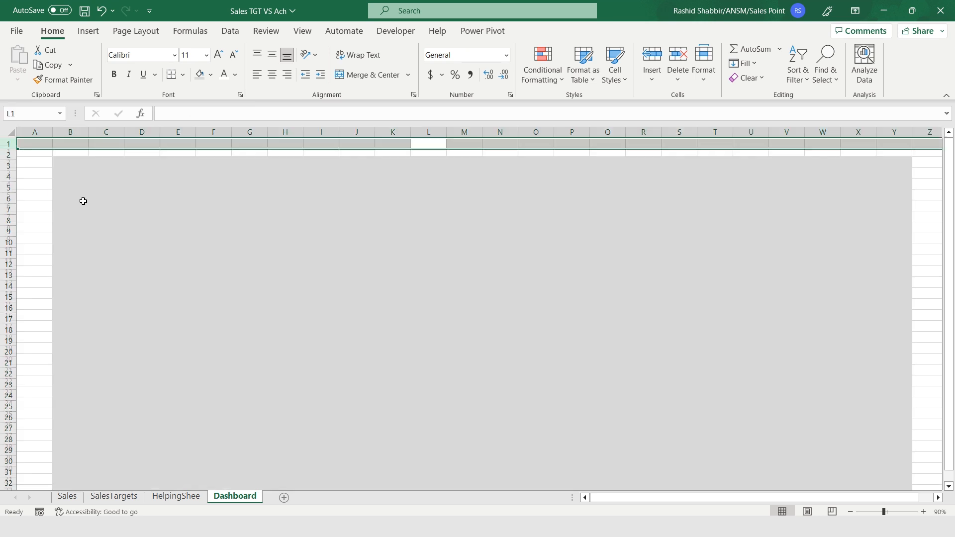
Fill the block L3:N5 at the upper edge of the grey area with white.
{"action": "key", "text": "Down"}
{"action": "key", "text": "Down"}
{"action": "key", "text": "shift+Down"}
{"action": "key", "text": "shift+Down"}
{"action": "key", "text": "shift+Right"}
{"action": "key", "text": "shift+Right"}
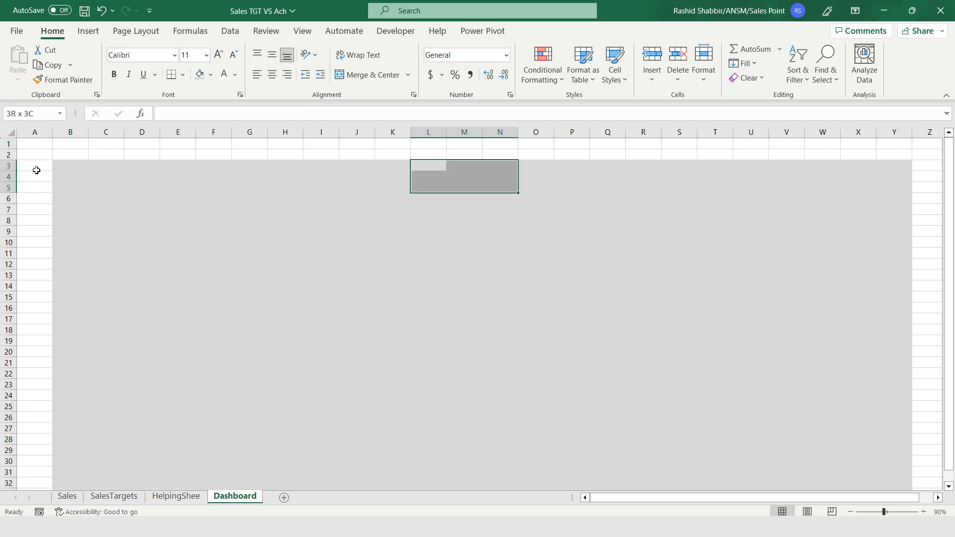
{"action": "left_click", "coordinate": [210, 74]}
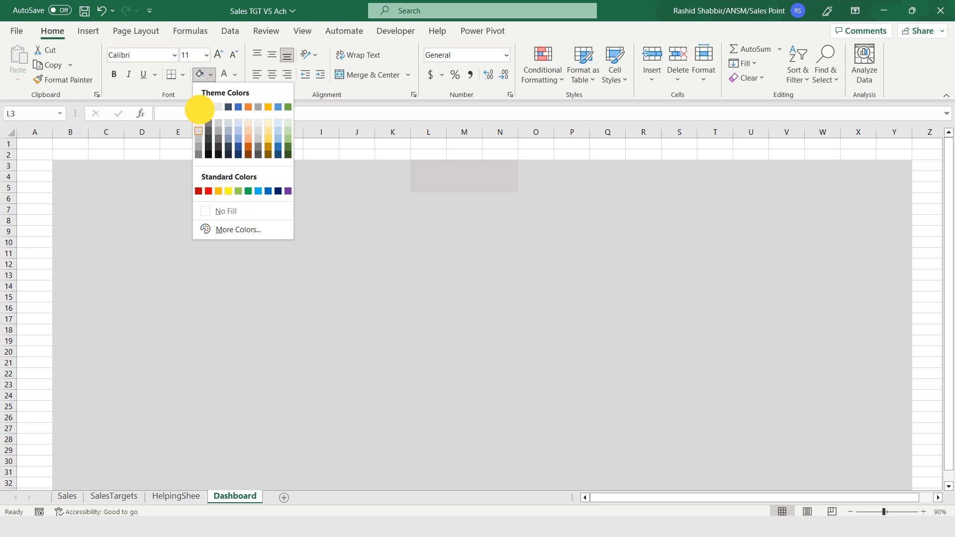
{"action": "left_click", "coordinate": [199, 108]}
Fill the adjacent block O3:Q5 with light blue.
{"action": "key", "text": "Right"}
{"action": "key", "text": "Right"}
{"action": "key", "text": "Right"}
{"action": "key", "text": "shift+Right"}
{"action": "key", "text": "shift+Right"}
{"action": "key", "text": "shift+Down"}
{"action": "key", "text": "shift+Down"}
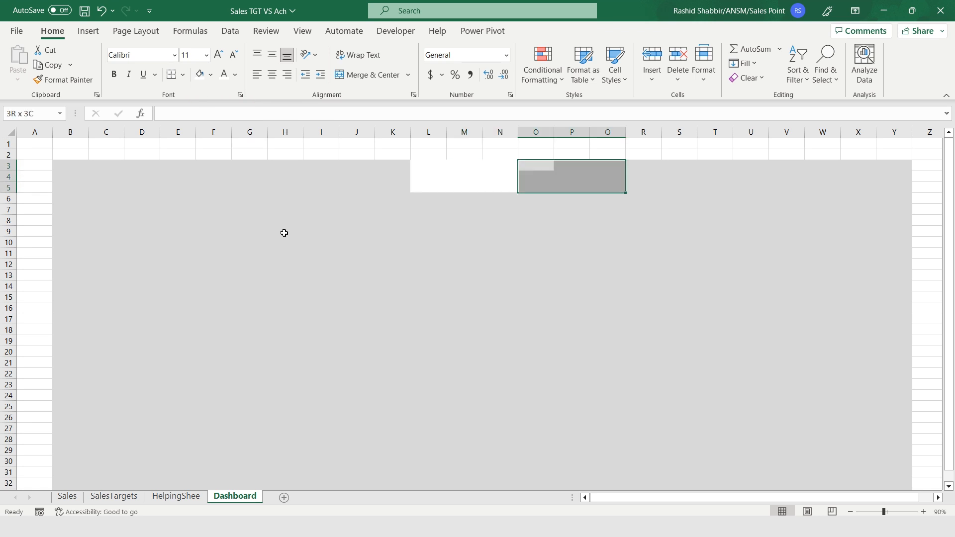
{"action": "left_click", "coordinate": [211, 74]}
{"action": "left_click", "coordinate": [244, 139]}
Fill the block R3:T5 beside the blue block with white and select cell U3.
{"action": "key", "text": "Right"}
{"action": "key", "text": "Right"}
{"action": "key", "text": "Right"}
{"action": "key", "text": "shift+Right"}
{"action": "key", "text": "shift+Right"}
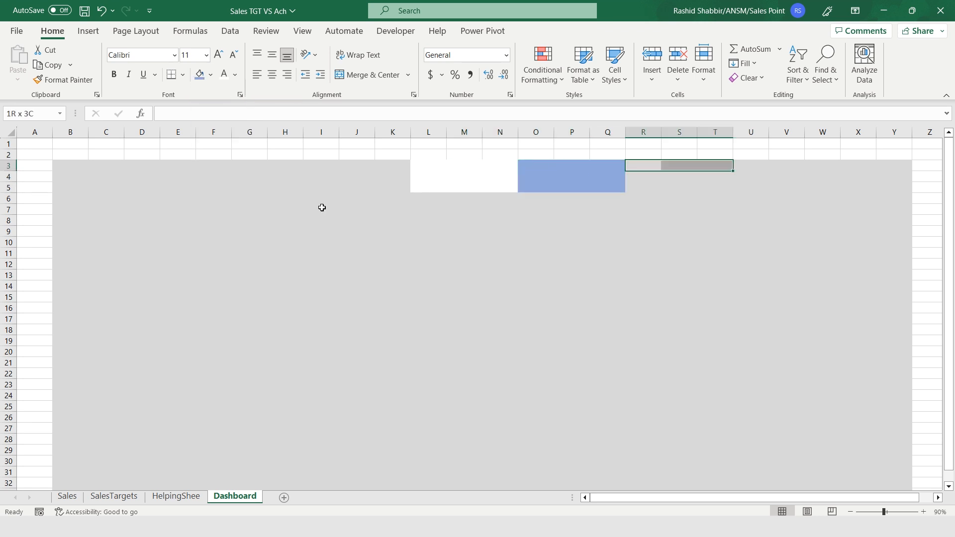
{"action": "key", "text": "shift+Down"}
{"action": "key", "text": "shift+Down"}
{"action": "left_click", "coordinate": [212, 74]}
{"action": "left_click", "coordinate": [201, 106]}
{"action": "key", "text": "Right"}
{"action": "key", "text": "Right"}
{"action": "key", "text": "Right"}
{"action": "key", "text": "Right"}
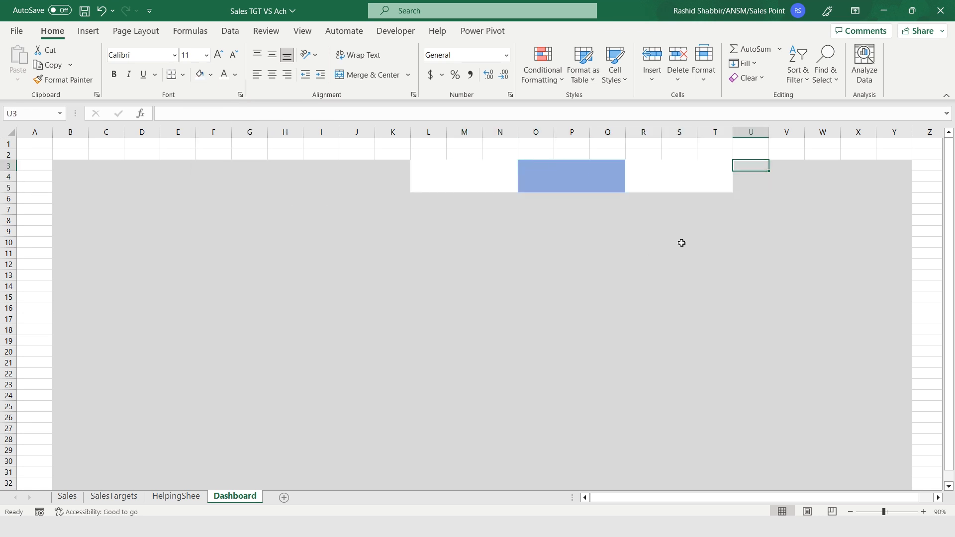
Enter the labels #Regions, #Territories and #Brands in V3, W3 and X3 and widen columns V to X to fit them.
{"action": "type", "text": "@!"}
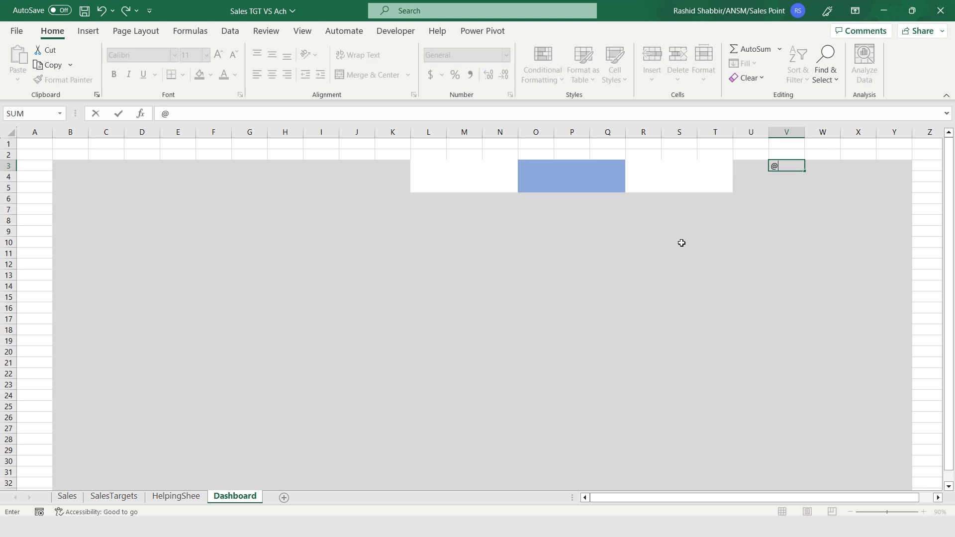
{"action": "key", "text": "BackSpace"}
{"action": "key", "text": "BackSpace"}
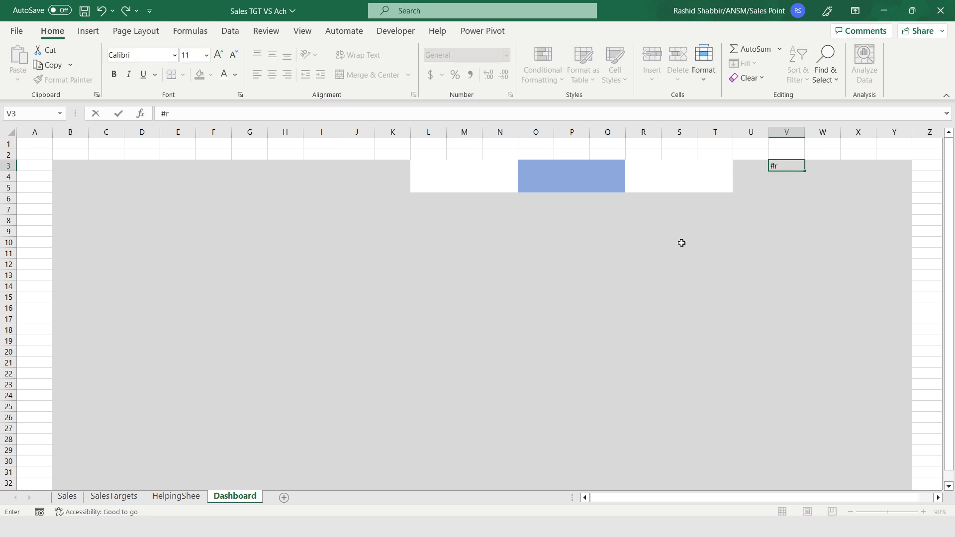
{"action": "type", "text": "#Regions"}
{"action": "key", "text": "Tab"}
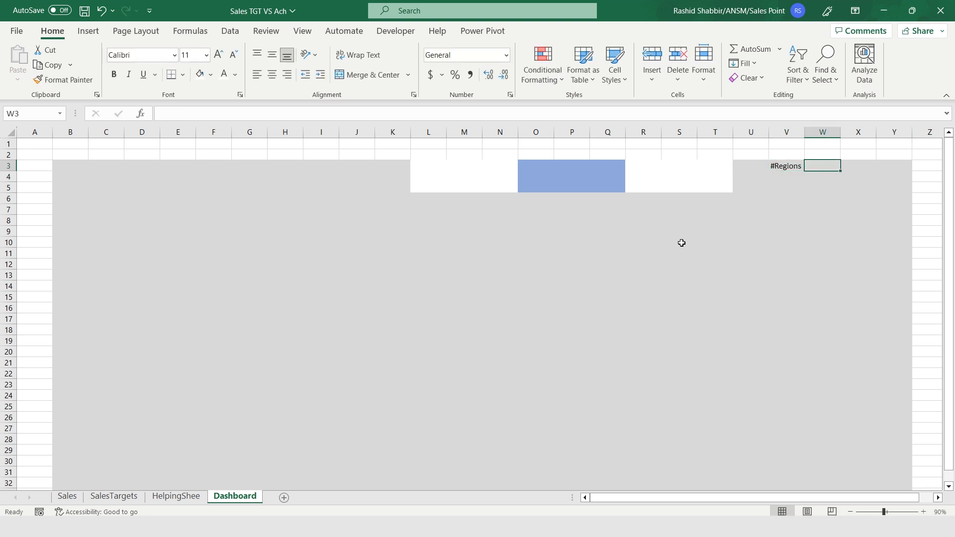
{"action": "type", "text": "#Territories"}
{"action": "key", "text": "Tab"}
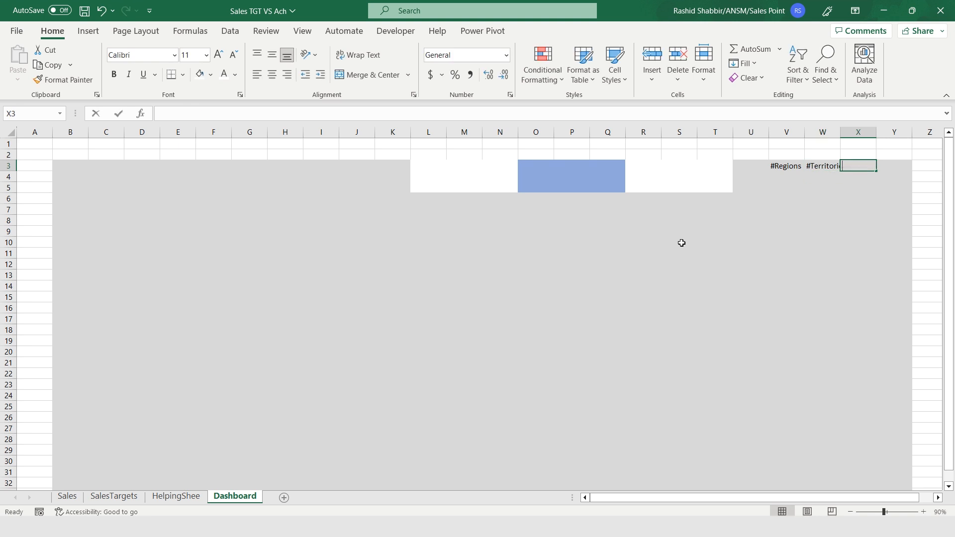
{"action": "type", "text": "#Brands"}
{"action": "key", "text": "ctrl+Return"}
{"action": "left_click_drag", "start_coordinate": [790, 133], "coordinate": [883, 133]}
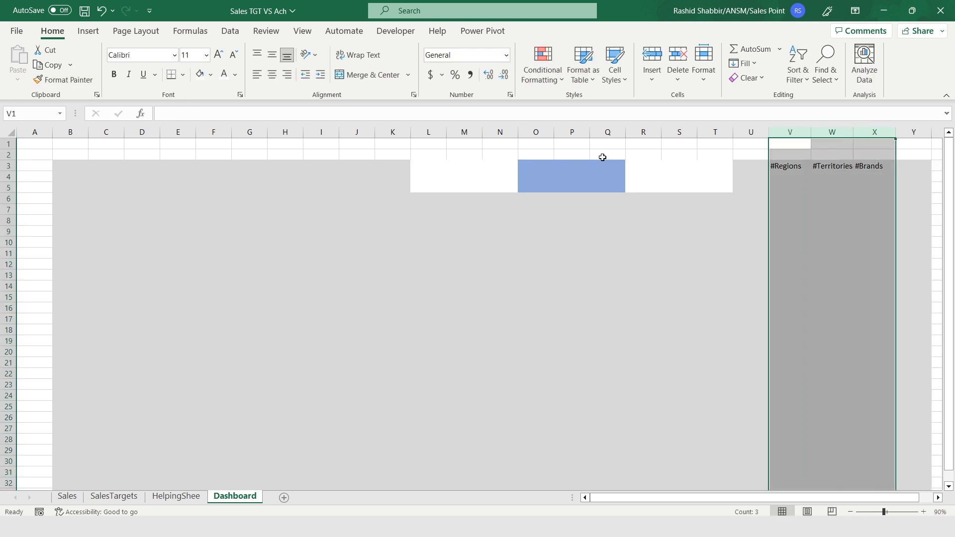
Merge and center the range B1:F2 above the grey area.
{"action": "left_click", "coordinate": [75, 144]}
{"action": "key", "text": "shift+Down"}
{"action": "key", "text": "shift+Right"}
{"action": "key", "text": "shift+Right"}
{"action": "key", "text": "shift+Right"}
{"action": "key", "text": "shift+Right"}
{"action": "left_click", "coordinate": [358, 74]}
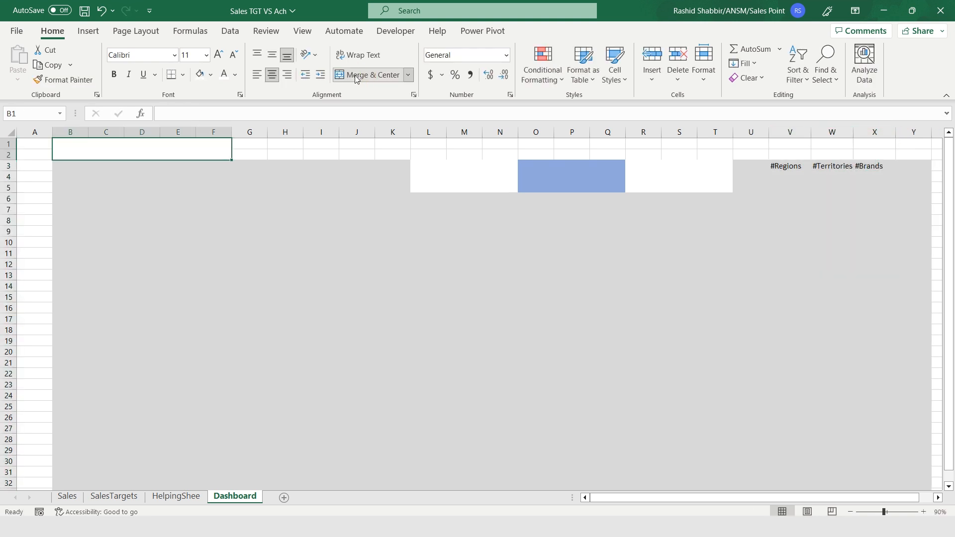
Enter the title "Sales TGT VS ACH" in the merged cell B1:F2.
{"action": "type", "text": "S"}
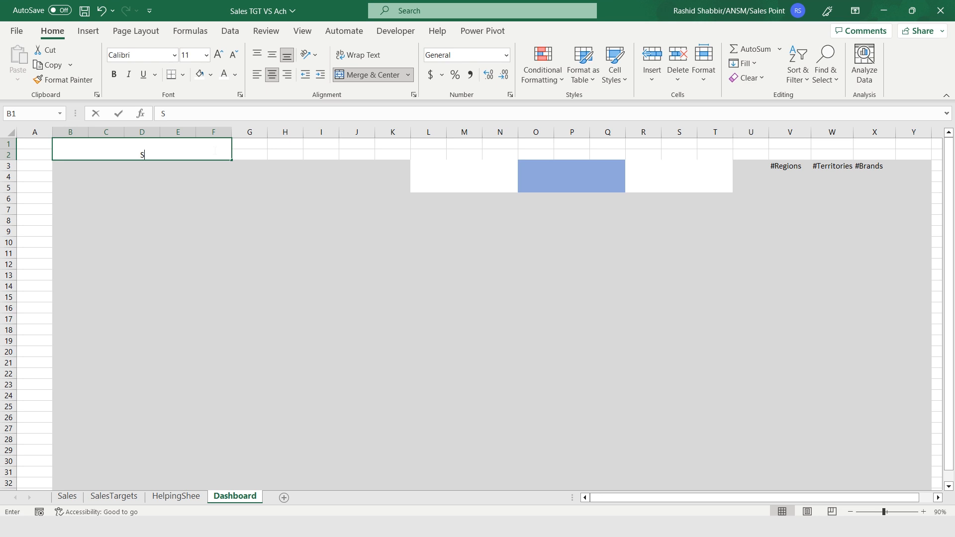
{"action": "type", "text": "ales TGT "}
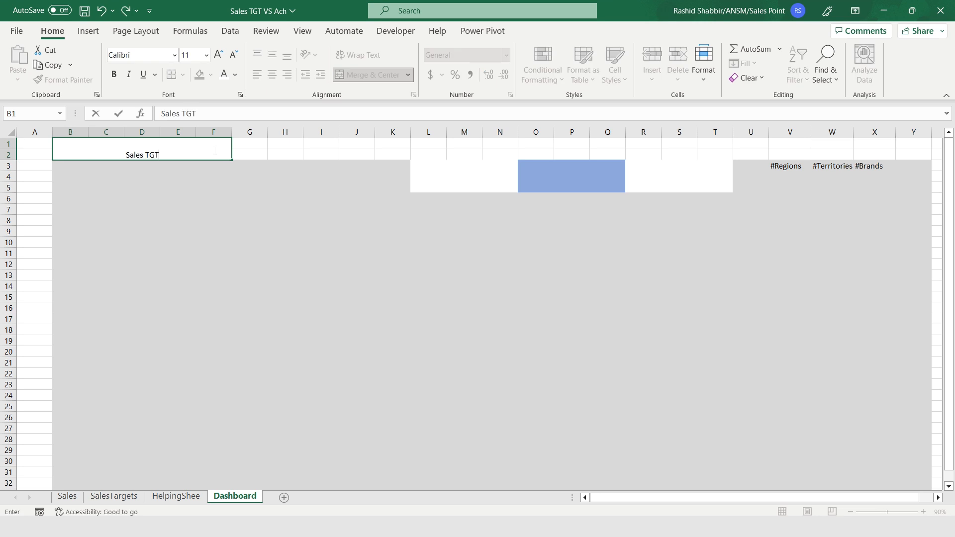
{"action": "type", "text": "VS Ach"}
{"action": "key", "text": "BackSpace"}
{"action": "key", "text": "BackSpace"}
{"action": "type", "text": "CH"}
{"action": "key", "text": "Return"}
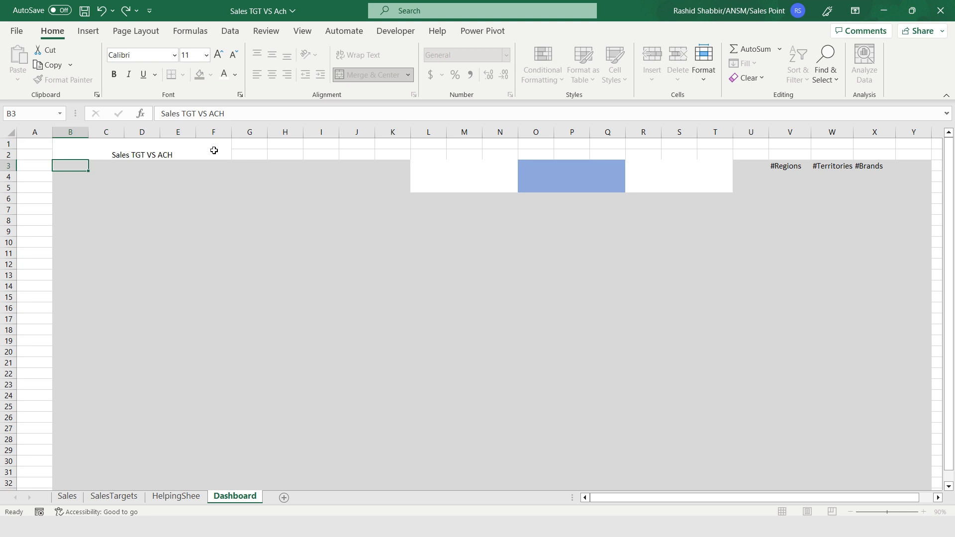
{"action": "left_click", "coordinate": [215, 149]}
{"action": "double_click", "coordinate": [215, 149]}
{"action": "type", "text": "dAS"}
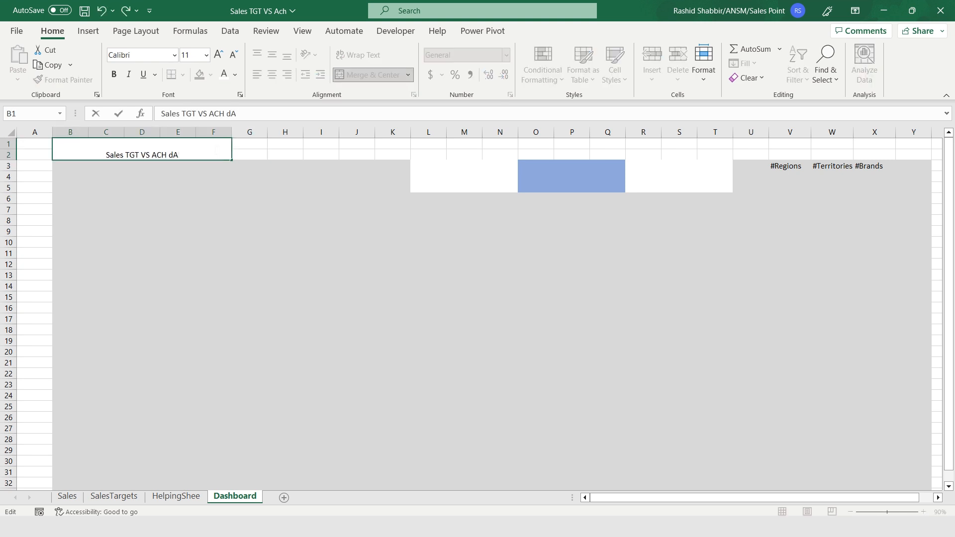
{"action": "key", "text": "BackSpace"}
{"action": "key", "text": "BackSpace"}
{"action": "key", "text": "BackSpace"}
{"action": "key", "text": "BackSpace"}
{"action": "key", "text": "Return"}
Merge and center the range H1:K2, leaving column G empty beside the title.
{"action": "key", "text": "Up"}
{"action": "key", "text": "Right"}
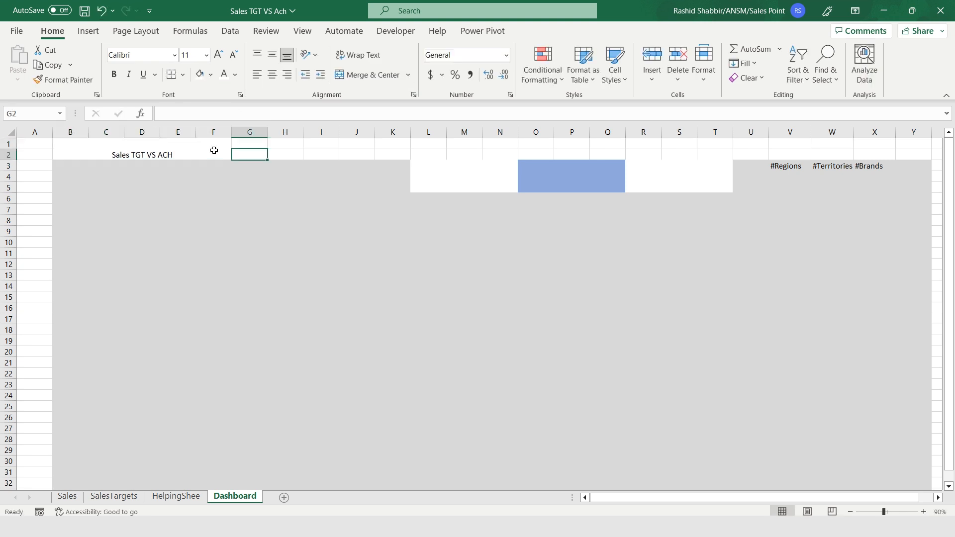
{"action": "key", "text": "Up"}
{"action": "key", "text": "shift+Down"}
{"action": "key", "text": "shift+Down"}
{"action": "key", "text": "shift+Up"}
{"action": "key", "text": "shift+Right"}
{"action": "key", "text": "shift+Right"}
{"action": "key", "text": "shift+Right"}
{"action": "key", "text": "shift+Right"}
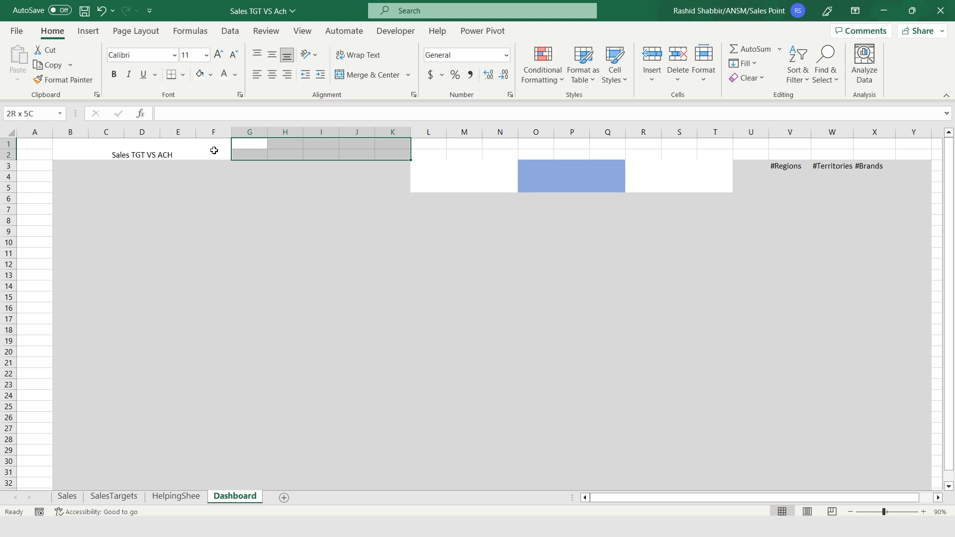
{"action": "key", "text": "Right"}
{"action": "key", "text": "shift+Down"}
{"action": "key", "text": "shift+Right"}
{"action": "key", "text": "shift+Right"}
{"action": "key", "text": "shift+Right"}
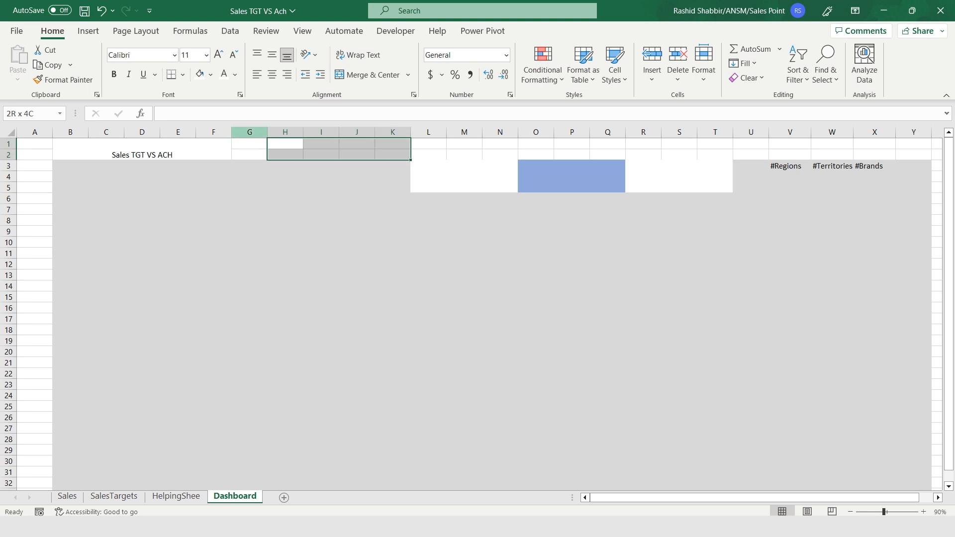
{"action": "left_click", "coordinate": [366, 75]}
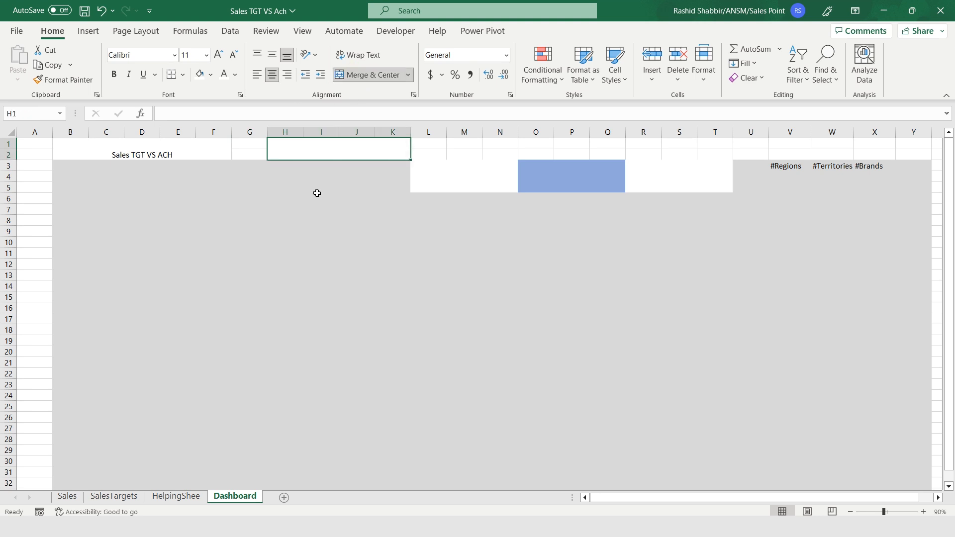
Enter "KPI Dashboard" in the merged cell H1:K2.
{"action": "type", "text": "kp"}
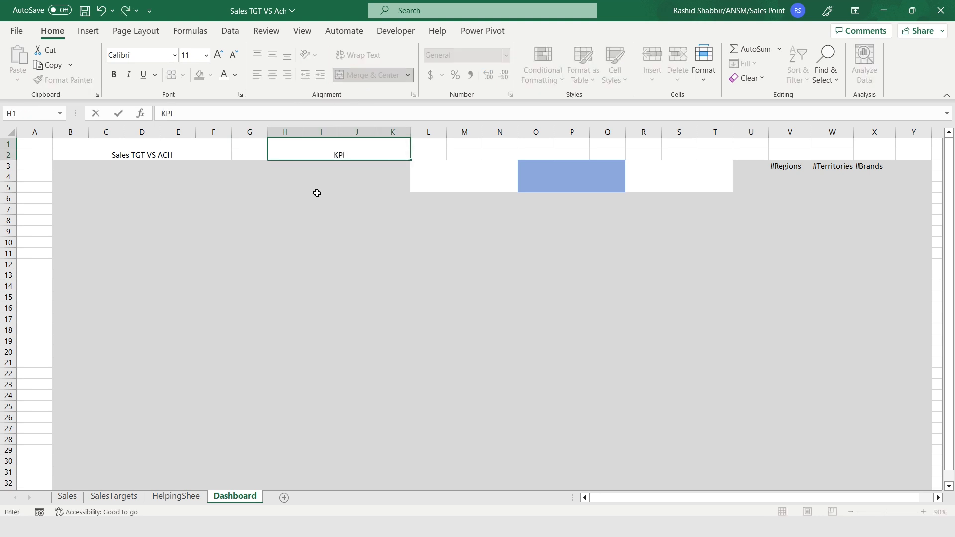
{"action": "type", "text": "I dA"}
{"action": "key", "text": "BackSpace"}
{"action": "key", "text": "BackSpace"}
{"action": "type", "text": "Dashboard"}
{"action": "key", "text": "Return"}
Enter the label "Sales" in cell L2 beside the KPI Dashboard heading.
{"action": "key", "text": "Up"}
{"action": "key", "text": "Right"}
{"action": "key", "text": "Right"}
{"action": "key", "text": "Left"}
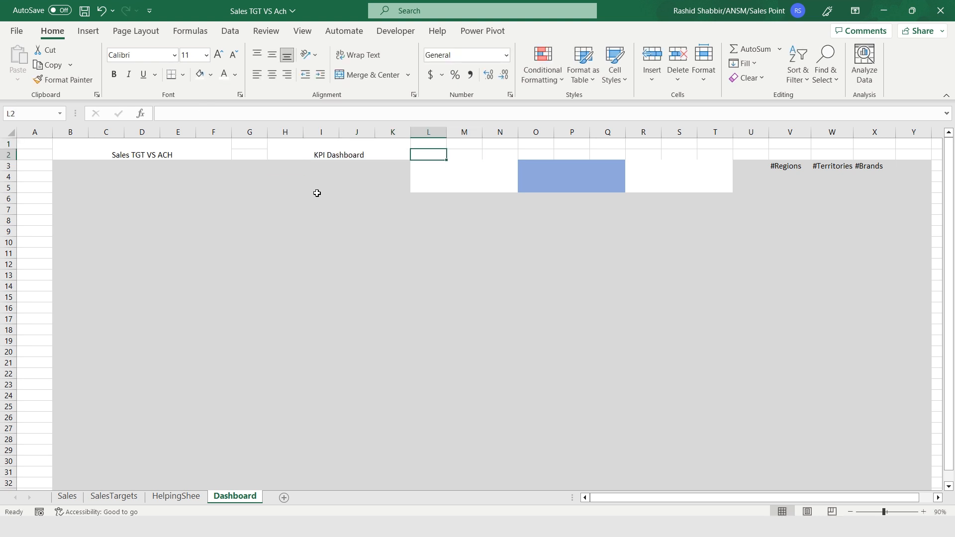
{"action": "key", "text": "F2"}
{"action": "key", "text": "Return"}
{"action": "key", "text": "Right"}
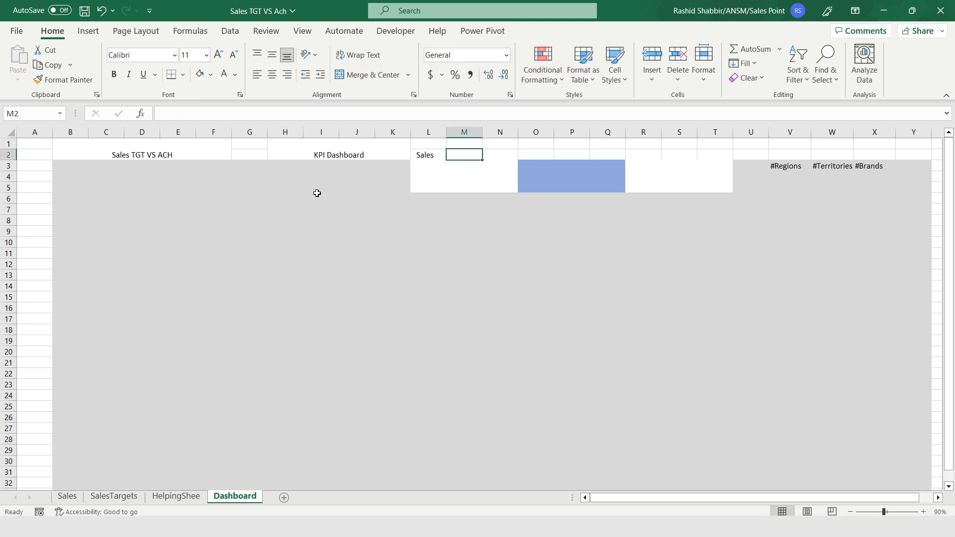
Set the font of the Sales TGT VS ACH title in B1 to Sitka Heading.
{"action": "key", "text": "Right"}
{"action": "key", "text": "Left"}
{"action": "key", "text": "Left"}
{"action": "key", "text": "Up"}
{"action": "key", "text": "Left"}
{"action": "key", "text": "Left"}
{"action": "key", "text": "Left"}
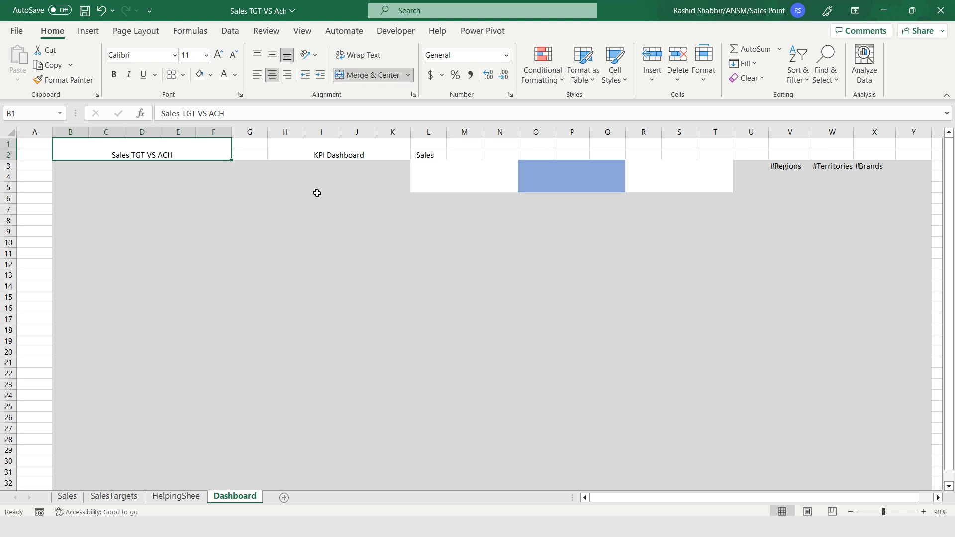
{"action": "key", "text": "alt+h"}
{"action": "key", "text": "f"}
{"action": "key", "text": "f"}
{"action": "type", "text": "Sit"}
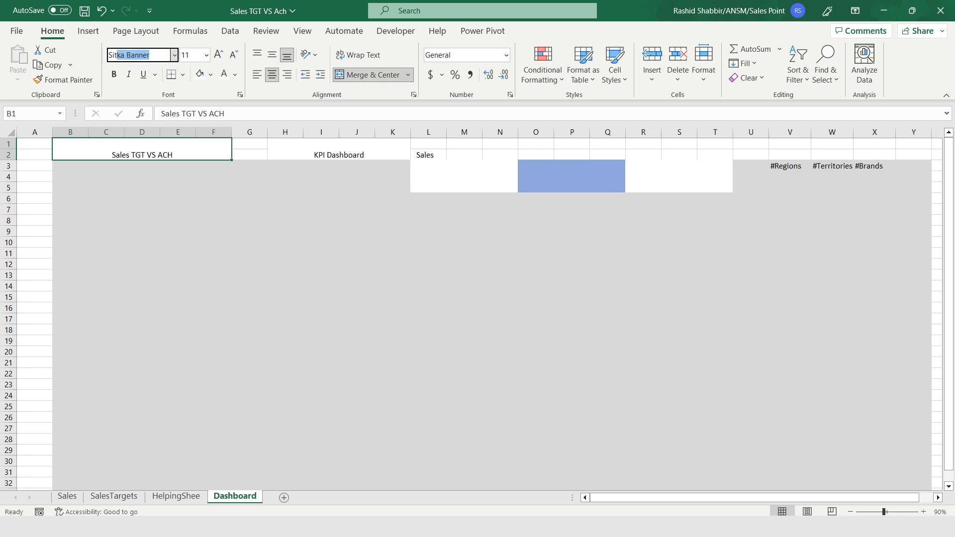
{"action": "type", "text": "7ka"}
{"action": "type", "text": "ka Heading"}
{"action": "key", "text": "Return"}
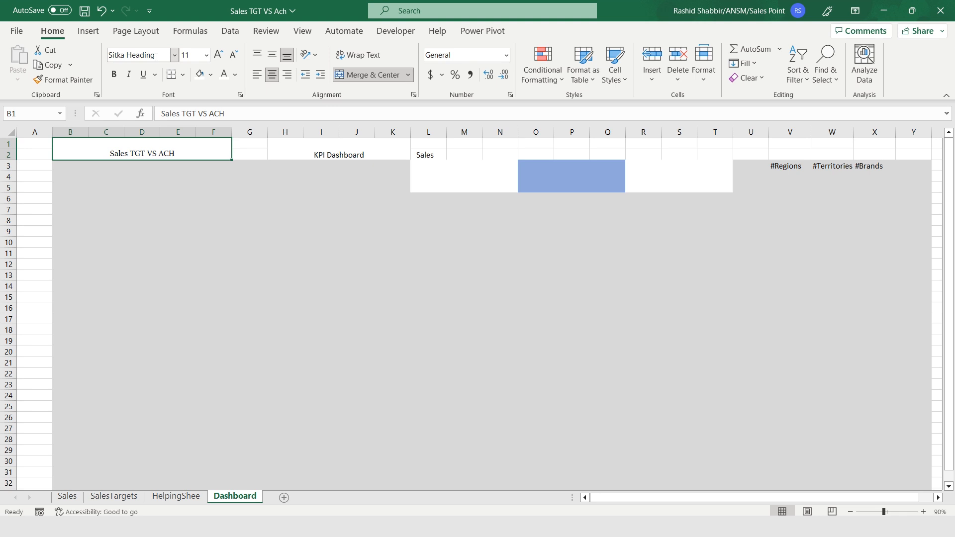
Enlarge the Sales TGT VS ACH title to font size 20.
{"action": "left_click", "coordinate": [218, 56]}
{"action": "left_click", "coordinate": [218, 56]}
{"action": "left_click", "coordinate": [218, 57]}
{"action": "left_click", "coordinate": [218, 57]}
{"action": "left_click", "coordinate": [218, 56]}
{"action": "key", "text": "Right"}
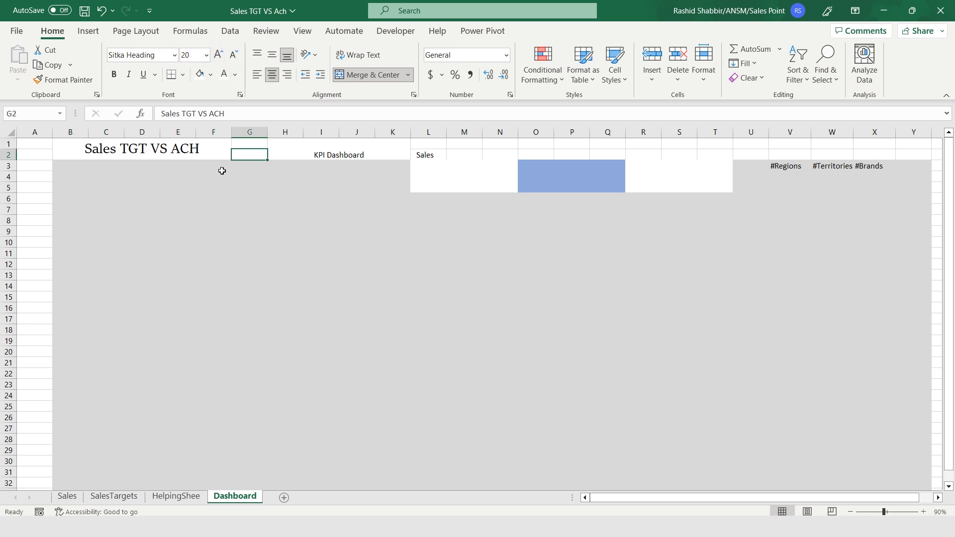
{"action": "key", "text": "Right"}
{"action": "key", "text": "Left"}
{"action": "key", "text": "Left"}
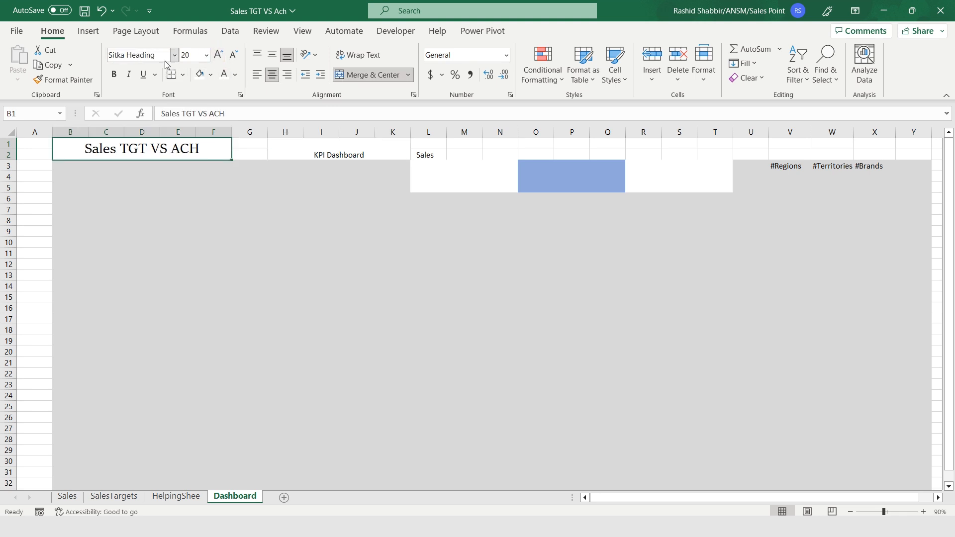
Format the KPI Dashboard heading in H1 with the Sitka Heading font at size 20.
{"action": "left_click", "coordinate": [357, 158]}
{"action": "left_click", "coordinate": [159, 57]}
{"action": "type", "text": "Sitka Heading"}
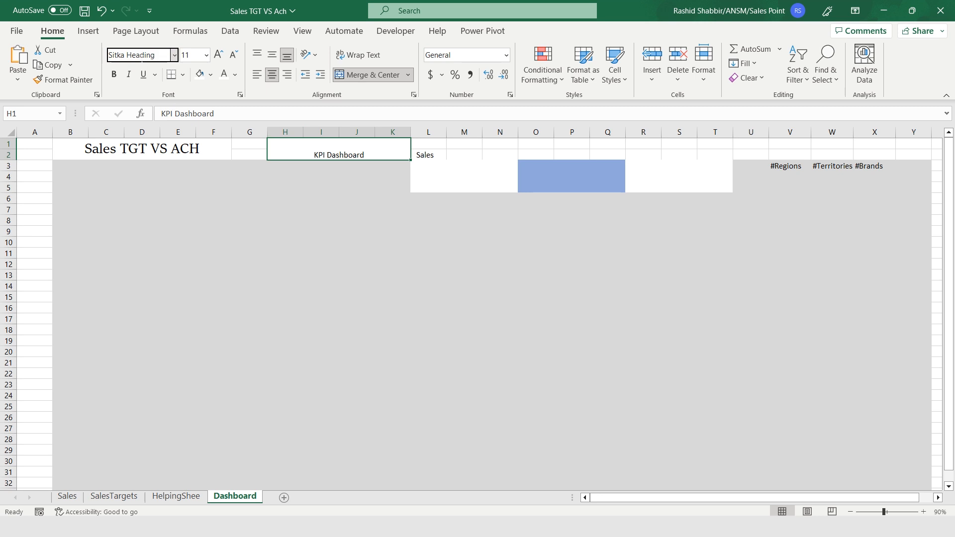
{"action": "key", "text": "Return"}
{"action": "left_click", "coordinate": [218, 54]}
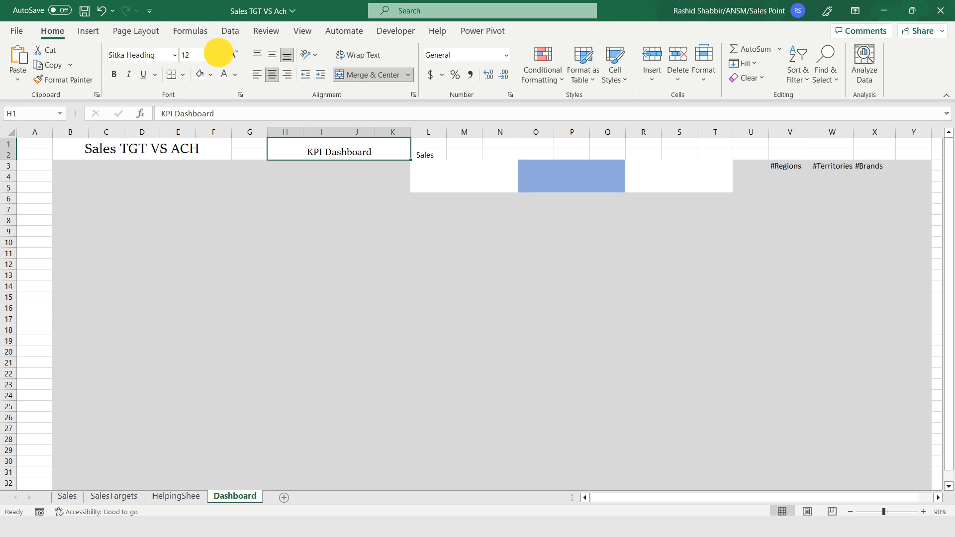
{"action": "left_click", "coordinate": [219, 55]}
{"action": "left_click", "coordinate": [219, 56]}
{"action": "left_click", "coordinate": [219, 56]}
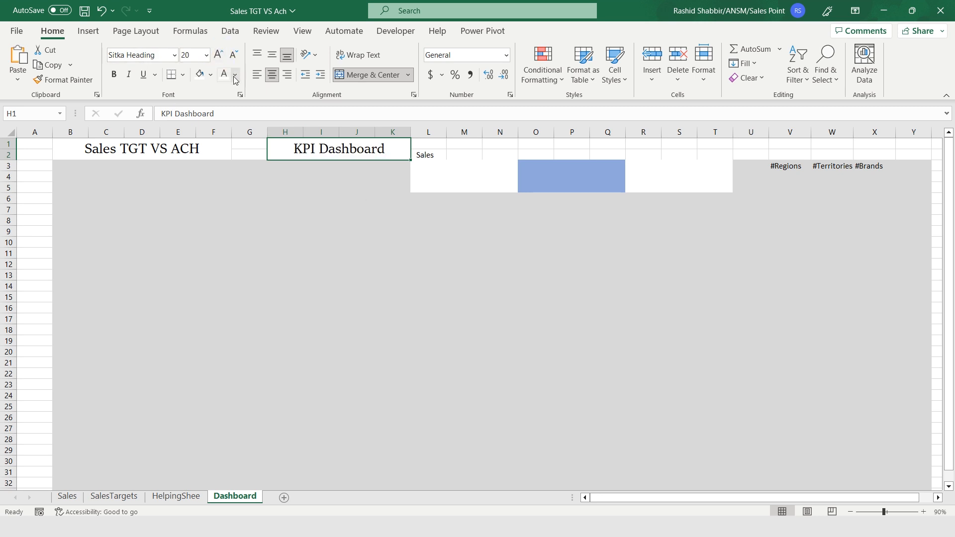
Color the KPI Dashboard heading text Blue, Accent 1, Lighter 40% and make it bold.
{"action": "left_click", "coordinate": [211, 74]}
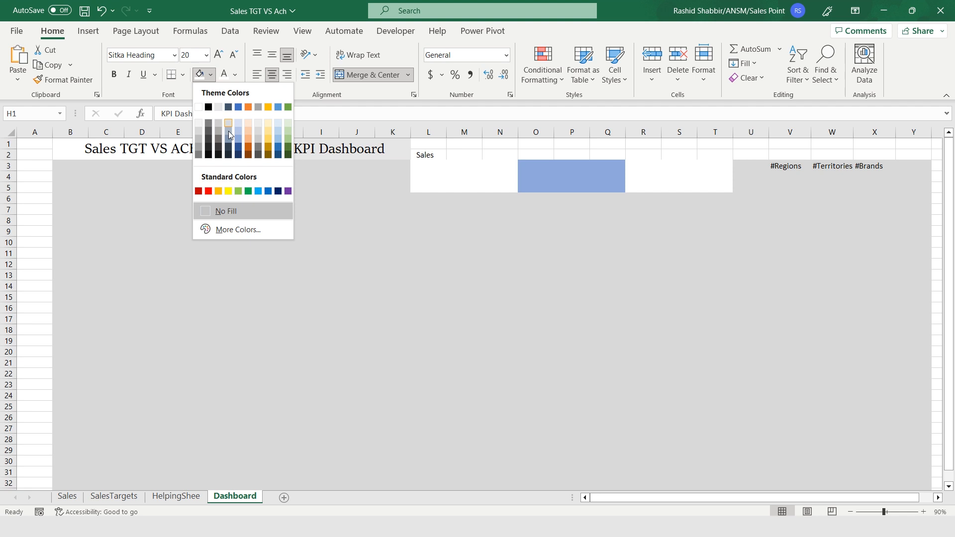
{"action": "left_click", "coordinate": [236, 74]}
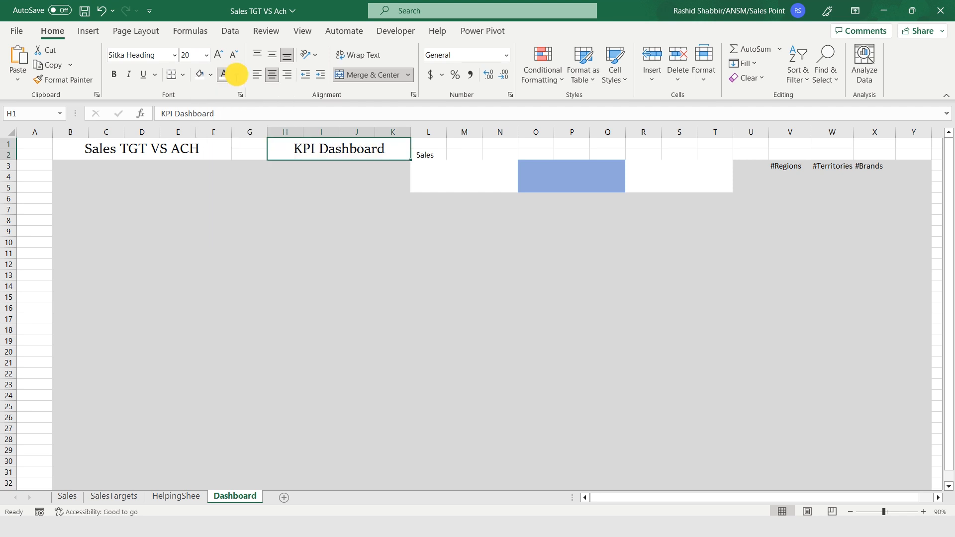
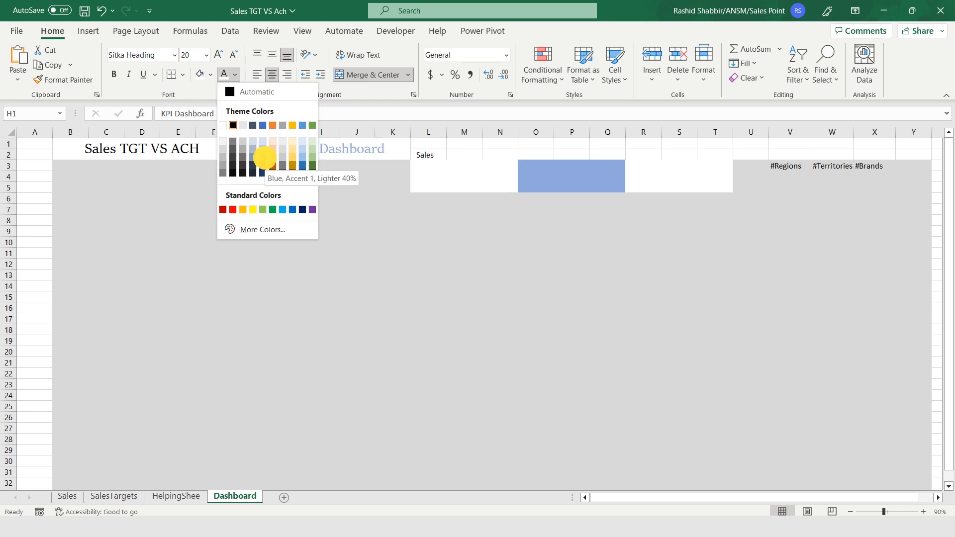
{"action": "left_click", "coordinate": [265, 158]}
{"action": "key", "text": "ctrl+b"}
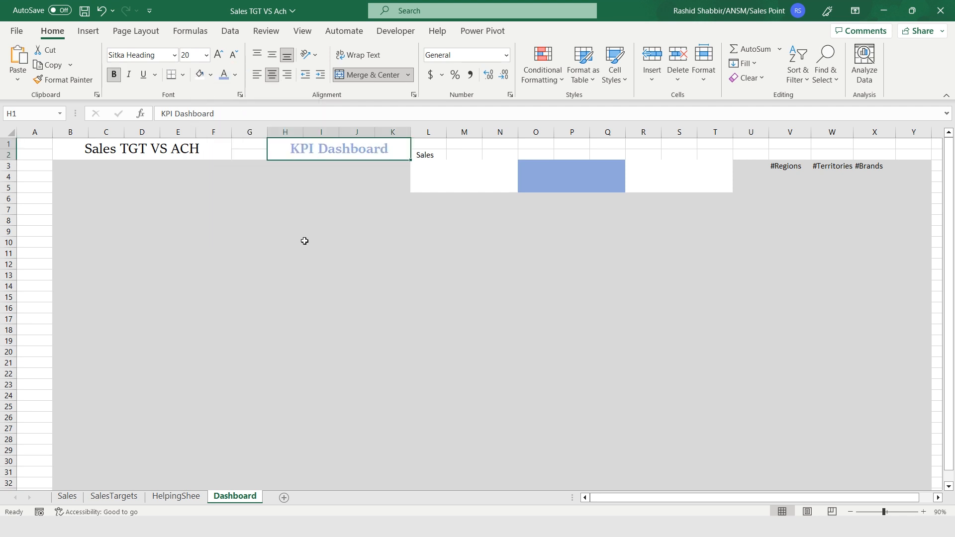
Make the Sales TGT VS ACH title in B1 bold.
{"action": "key", "text": "Left"}
{"action": "key", "text": "Left"}
{"action": "key", "text": "Right"}
{"action": "key", "text": "Right"}
{"action": "key", "text": "Left"}
{"action": "key", "text": "Left"}
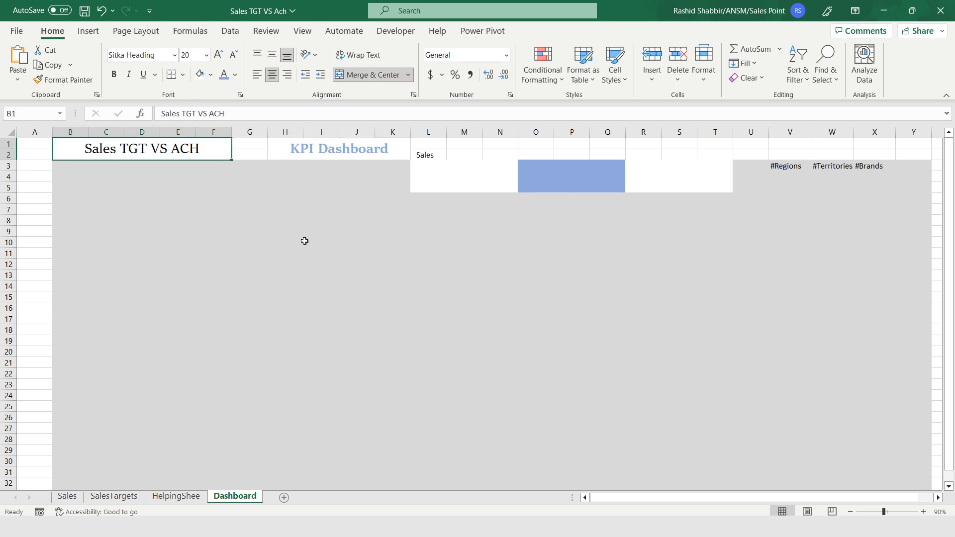
{"action": "key", "text": "ctrl+b"}
Format the Sales label in L2 with the Sitka Heading font and make it bold.
{"action": "key", "text": "Right"}
{"action": "key", "text": "Right"}
{"action": "key", "text": "Right"}
{"action": "key", "text": "Right"}
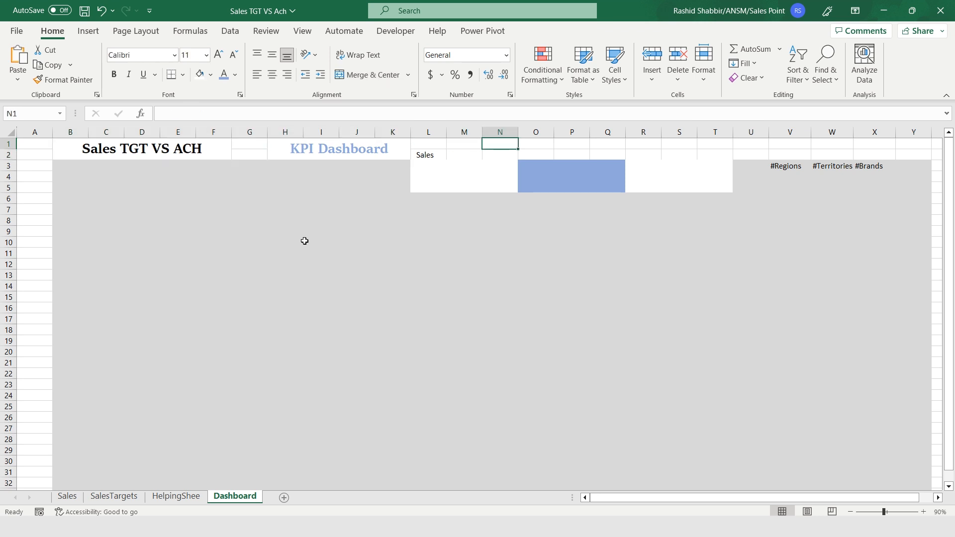
{"action": "key", "text": "Left"}
{"action": "key", "text": "Left"}
{"action": "key", "text": "Down"}
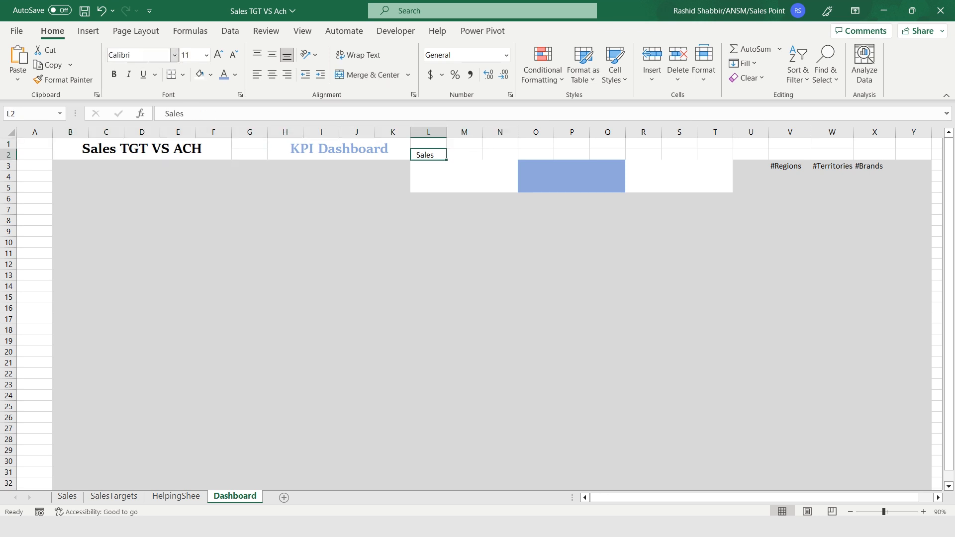
{"action": "left_click", "coordinate": [147, 56]}
{"action": "type", "text": "Sitka Heading"}
{"action": "key", "text": "Return"}
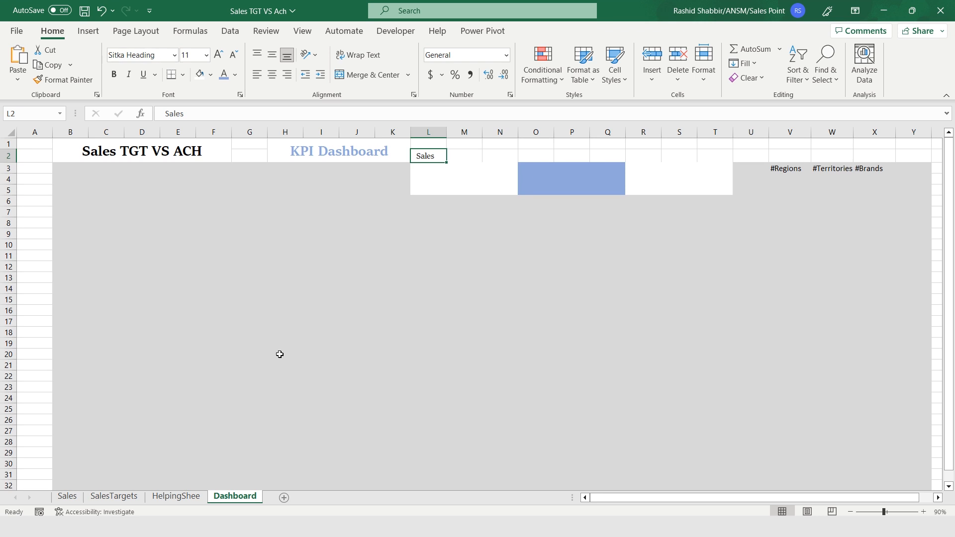
{"action": "key", "text": "ctrl+b"}
Enter the row labels Ret, WS and Tot. Sales in L3:L5 below the Sales heading.
{"action": "key", "text": "Down"}
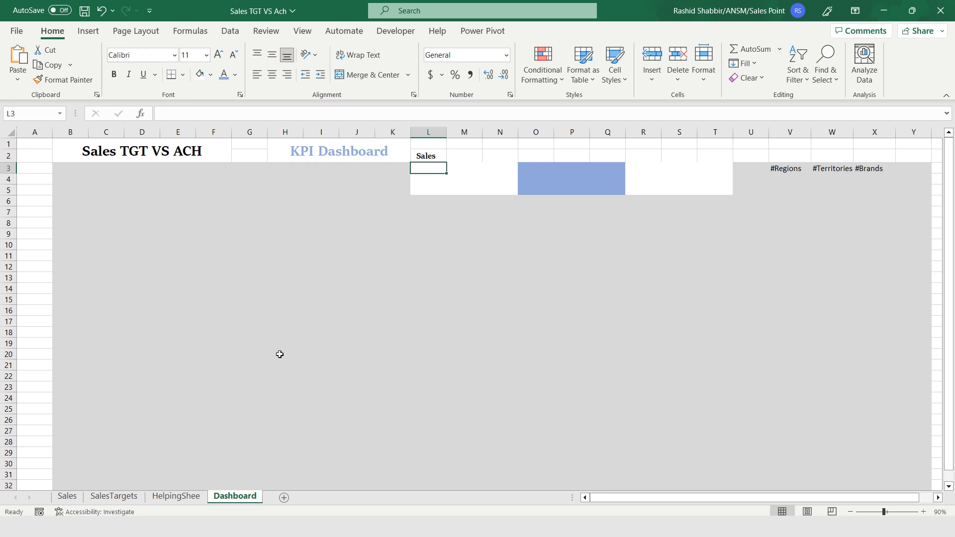
{"action": "type", "text": "R"}
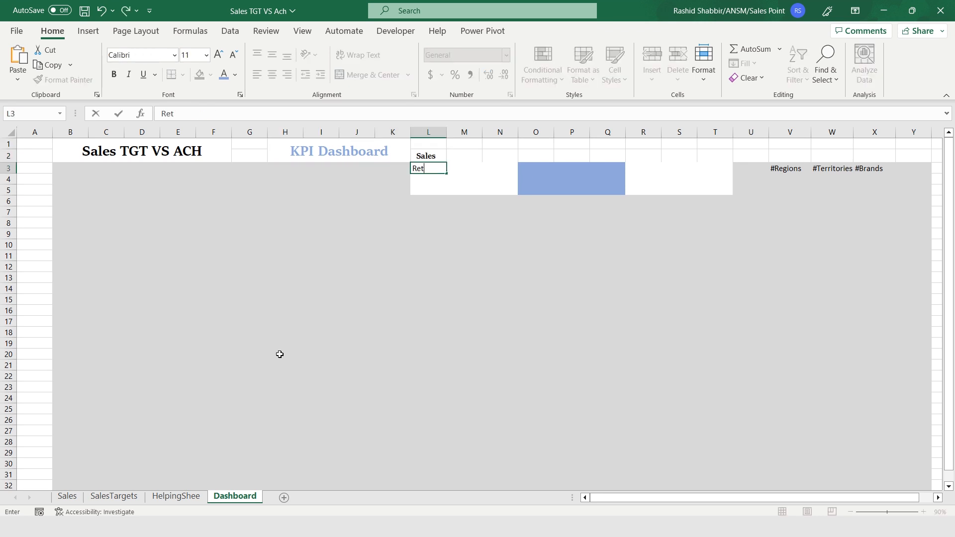
{"action": "type", "text": "et"}
{"action": "key", "text": "Return"}
{"action": "type", "text": "WS"}
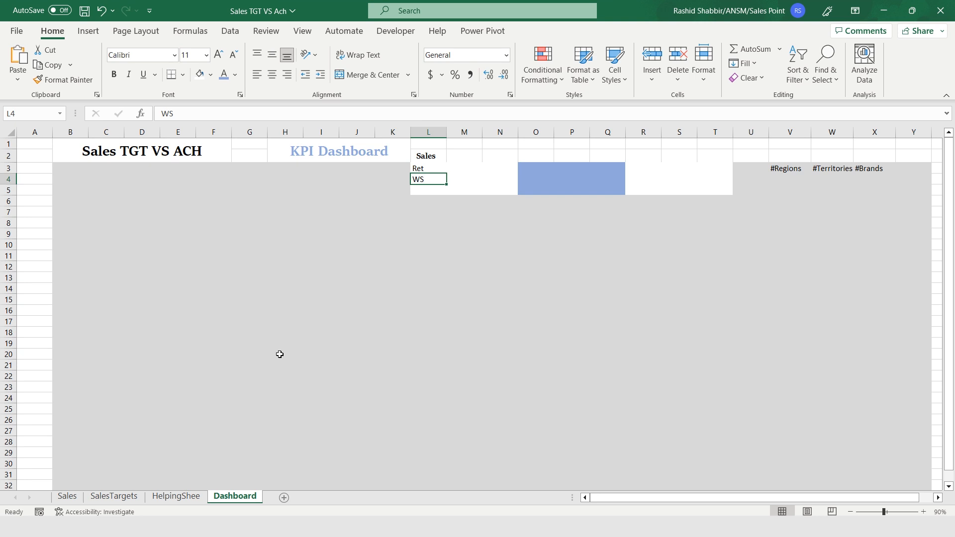
{"action": "key", "text": "Return"}
{"action": "type", "text": "To"}
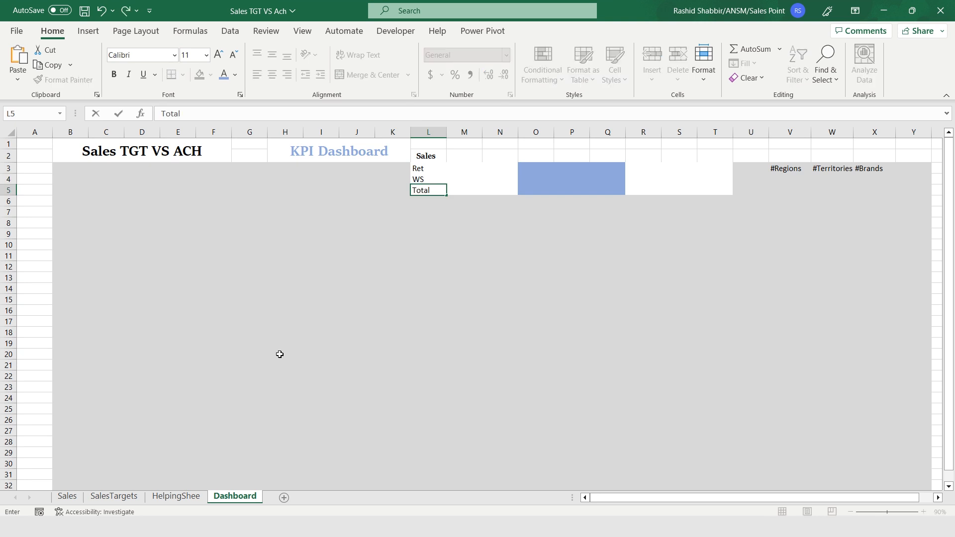
{"action": "type", "text": "t. Sales"}
{"action": "key", "text": "ctrl+Return"}
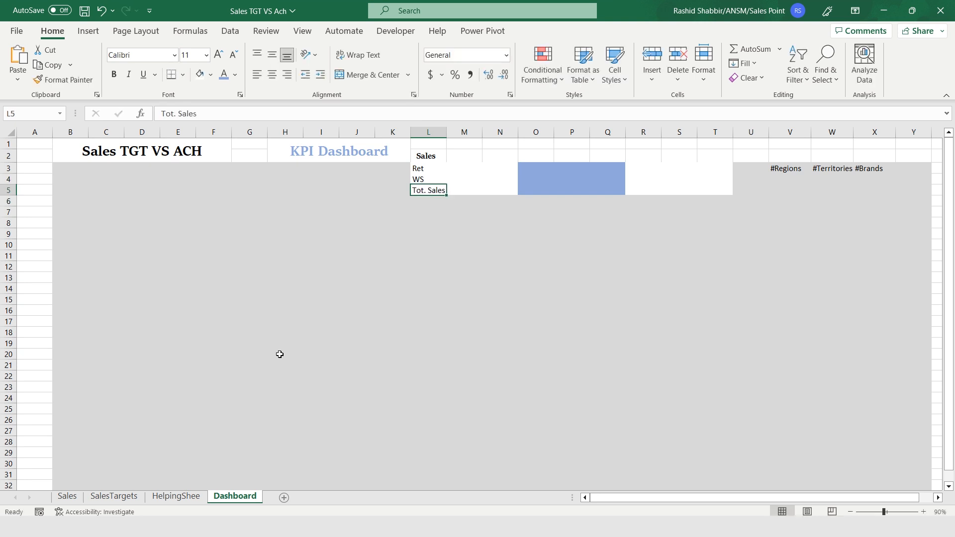
Copy the Sales label block L2:L5 and paste it as values only at O2.
{"action": "key", "text": "Up"}
{"action": "key", "text": "Up"}
{"action": "key", "text": "Up"}
{"action": "key", "text": "shift+Down"}
{"action": "key", "text": "shift+Down"}
{"action": "key", "text": "shift+Down"}
{"action": "key", "text": "ctrl+c"}
{"action": "key", "text": "Right"}
{"action": "key", "text": "Right"}
{"action": "key", "text": "Right"}
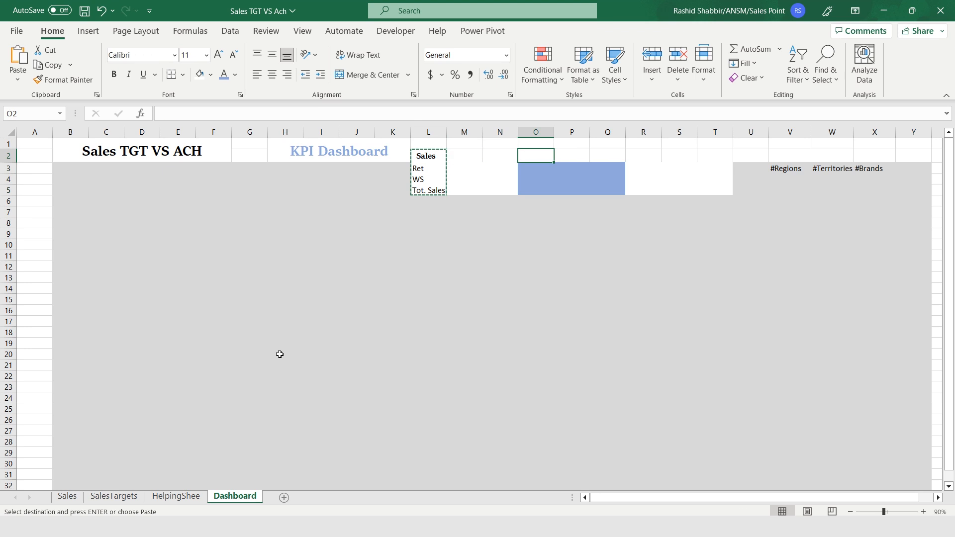
{"action": "key", "text": "ctrl+alt+v"}
{"action": "left_click_drag", "start_coordinate": [582, 91], "coordinate": [580, 224]}
{"action": "left_click", "coordinate": [542, 277]}
{"action": "left_click", "coordinate": [721, 408]}
Copy the label block O2:O5 and paste it as values only at R2.
{"action": "key", "text": "ctrl+c"}
{"action": "key", "text": "Right"}
{"action": "key", "text": "Right"}
{"action": "key", "text": "Right"}
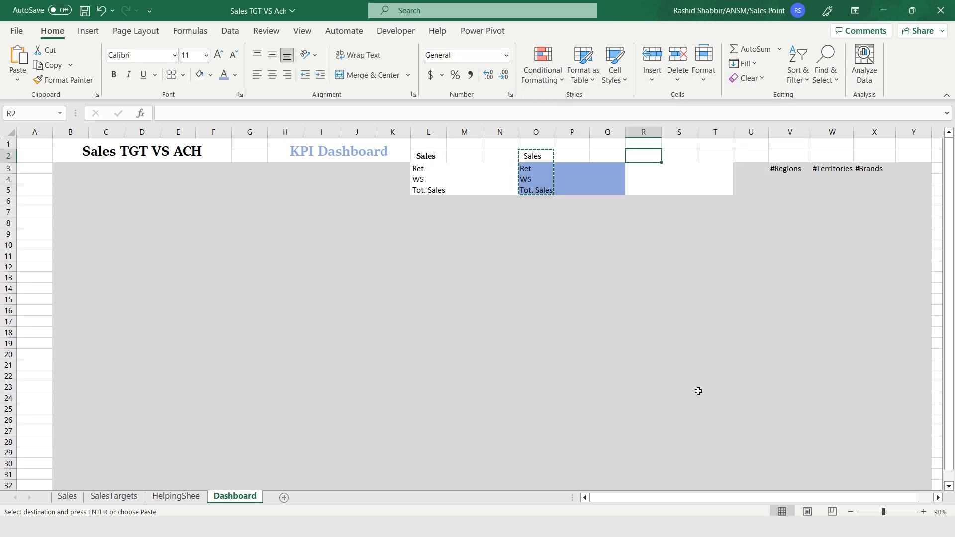
{"action": "key", "text": "ctrl+alt+v"}
{"action": "key", "text": "v"}
{"action": "key", "text": "Return"}
Replace the heading of the blue block in O2 with Target.
{"action": "key", "text": "Left"}
{"action": "key", "text": "Left"}
{"action": "key", "text": "Left"}
{"action": "type", "text": "Target"}
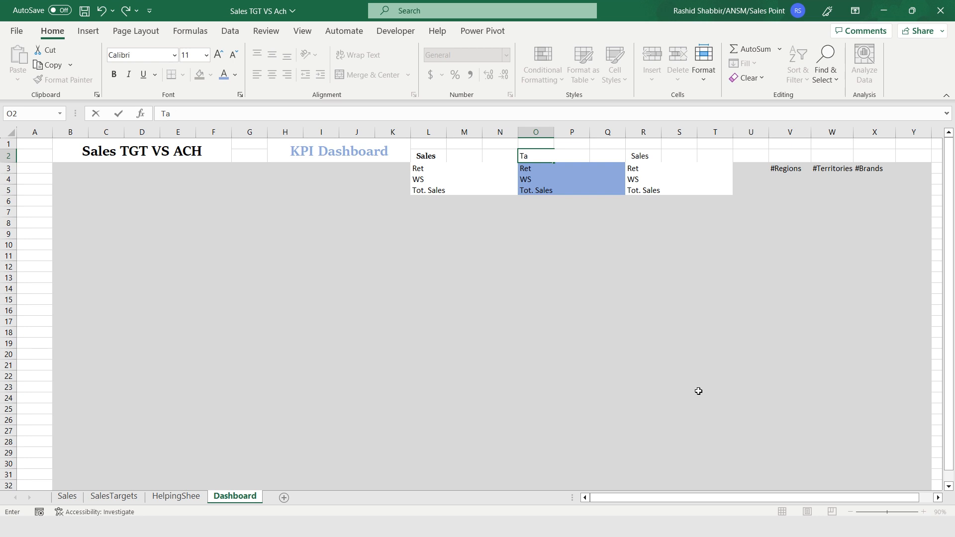
{"action": "key", "text": "Tab"}
Change the third block's heading in R2 to % Acheivement.
{"action": "key", "text": "Right"}
{"action": "key", "text": "Right"}
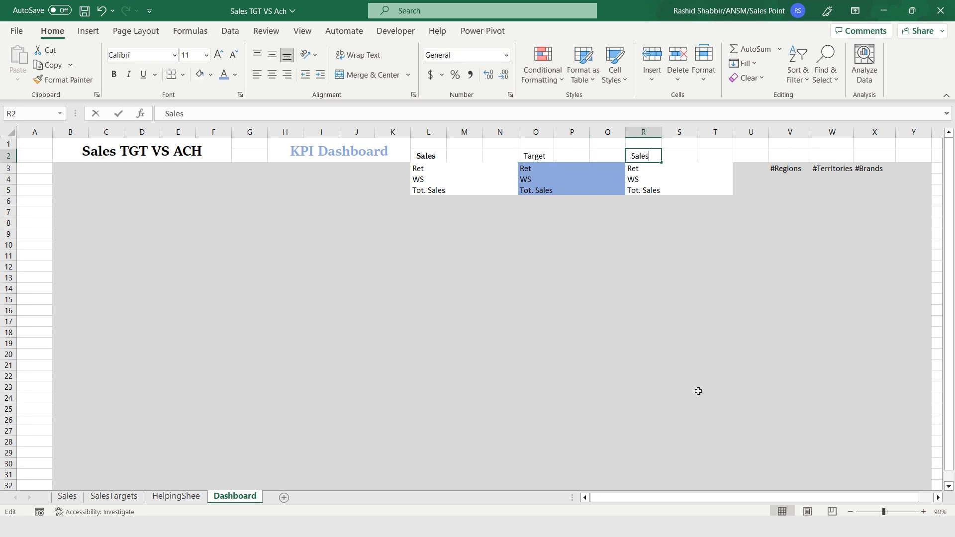
{"action": "key", "text": "BackSpace"}
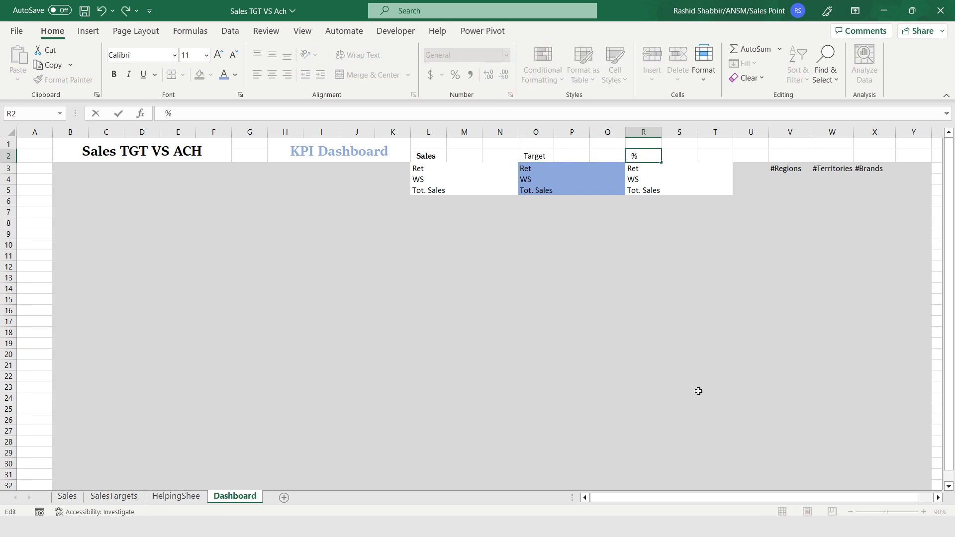
{"action": "type", "text": "% Acheivement"}
{"action": "key", "text": "BackSpace"}
{"action": "type", "text": "vement"}
{"action": "key", "text": "Return"}
Make the Ret, WS and Tot. Sales labels bold in L3:L5, O3:O5 and R3:R5.
{"action": "key", "text": "Up"}
{"action": "key", "text": "Left"}
{"action": "key", "text": "Left"}
{"action": "key", "text": "Left"}
{"action": "key", "text": "Left"}
{"action": "key", "text": "Left"}
{"action": "key", "text": "Down"}
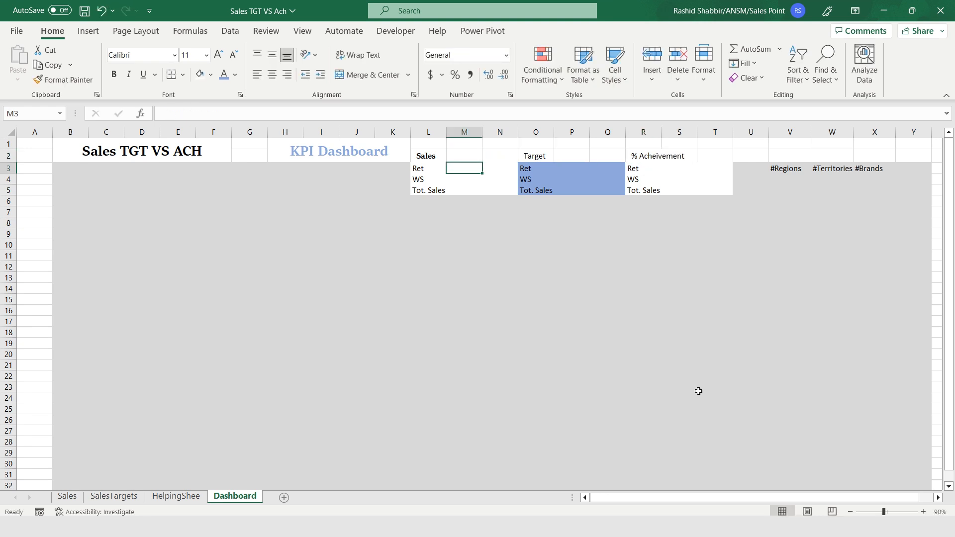
{"action": "key", "text": "Left"}
{"action": "key", "text": "shift+Down"}
{"action": "key", "text": "shift+Down"}
{"action": "key", "text": "ctrl+b"}
{"action": "key", "text": "Right"}
{"action": "key", "text": "Right"}
{"action": "key", "text": "Right"}
{"action": "key", "text": "shift+Down"}
{"action": "key", "text": "shift+Down"}
{"action": "key", "text": "ctrl+b"}
{"action": "key", "text": "Right"}
{"action": "key", "text": "Right"}
{"action": "key", "text": "Right"}
{"action": "key", "text": "shift+Down"}
{"action": "key", "text": "shift+Down"}
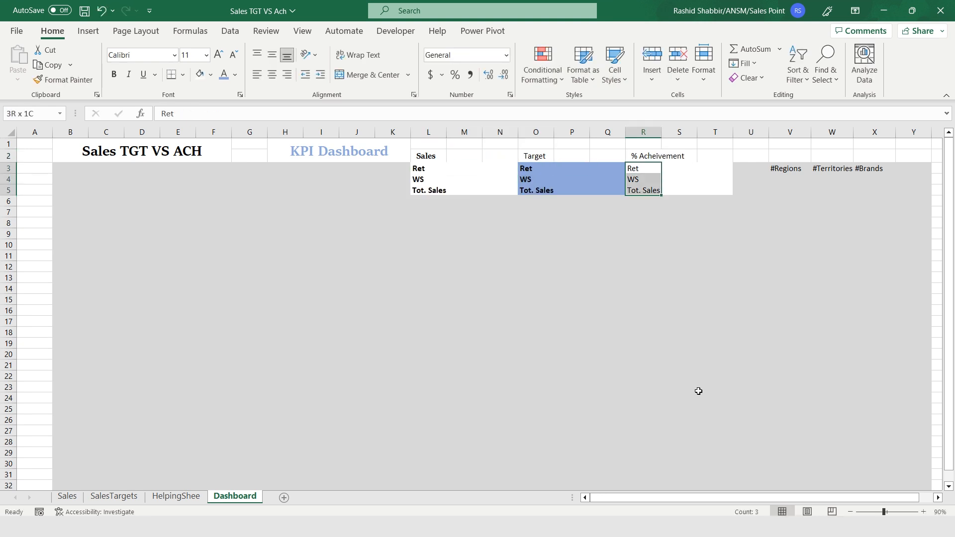
{"action": "key", "text": "ctrl+b"}
Set the font of the #Regions, #Territories and #Brands labels in V3:X3 to Sitka Heading.
{"action": "key", "text": "Left"}
{"action": "key", "text": "Left"}
{"action": "key", "text": "Left"}
{"action": "key", "text": "Left"}
{"action": "key", "text": "Left"}
{"action": "key", "text": "Left"}
{"action": "key", "text": "Right"}
{"action": "key", "text": "Right"}
{"action": "key", "text": "Right"}
{"action": "key", "text": "Right"}
{"action": "key", "text": "Right"}
{"action": "key", "text": "Right"}
{"action": "key", "text": "Right"}
{"action": "key", "text": "Right"}
{"action": "key", "text": "Right"}
{"action": "key", "text": "Right"}
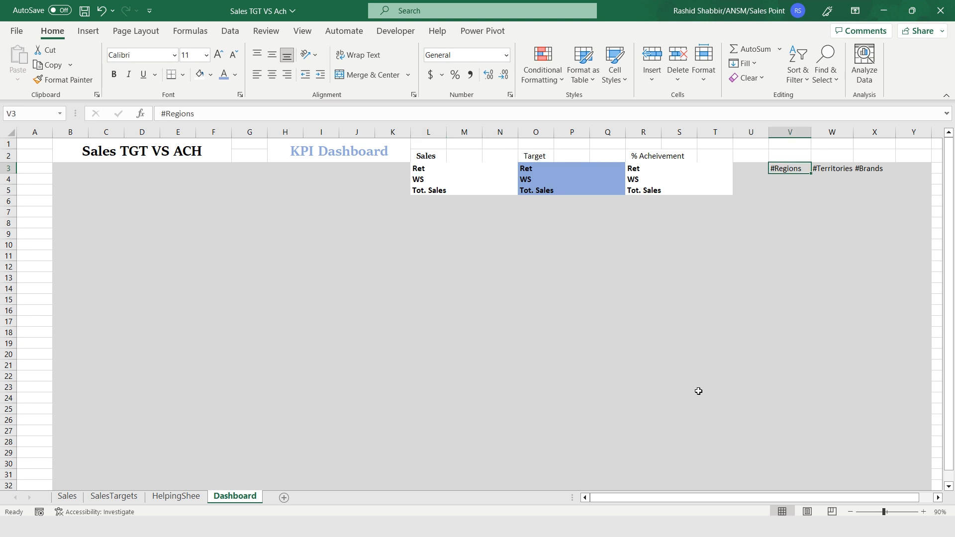
{"action": "key", "text": "shift+Right"}
{"action": "key", "text": "shift+Right"}
{"action": "left_click", "coordinate": [142, 54]}
{"action": "type", "text": "Sit"}
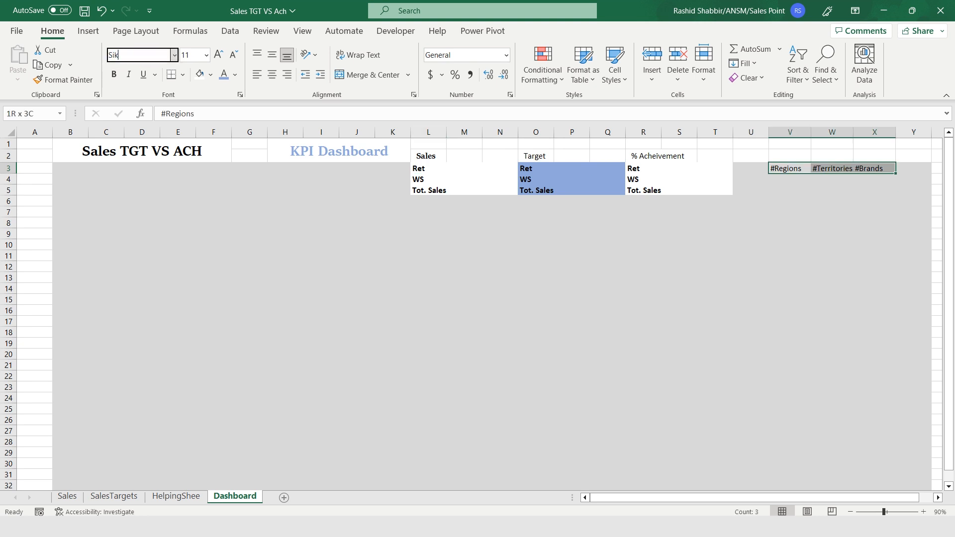
{"action": "type", "text": "ka Heading"}
{"action": "key", "text": "Return"}
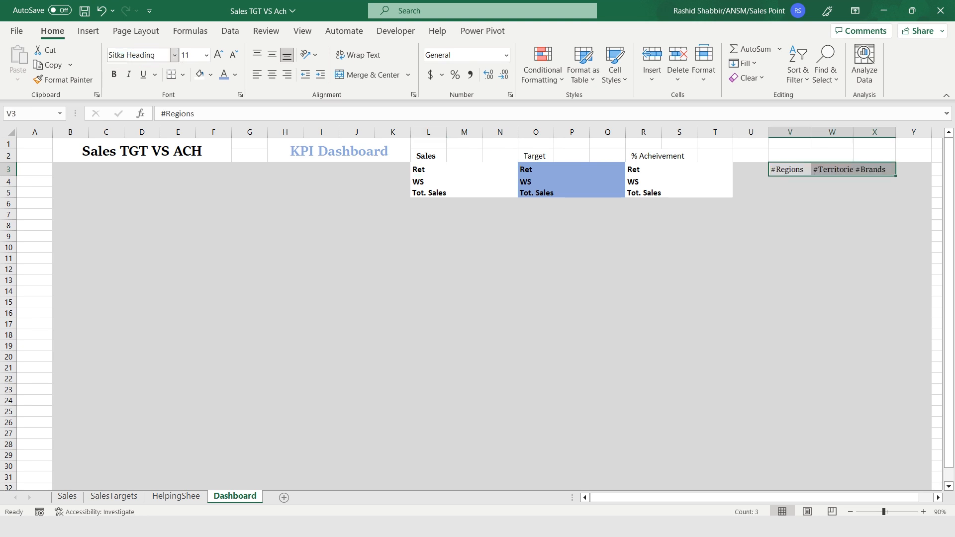
Make the labels in V3:X3 bold and widen columns V to X to fit #Territories.
{"action": "key", "text": "Down"}
{"action": "key", "text": "Up"}
{"action": "key", "text": "shift+Right"}
{"action": "key", "text": "shift+Right"}
{"action": "key", "text": "ctrl+b"}
{"action": "key", "text": "Down"}
{"action": "key", "text": "Up"}
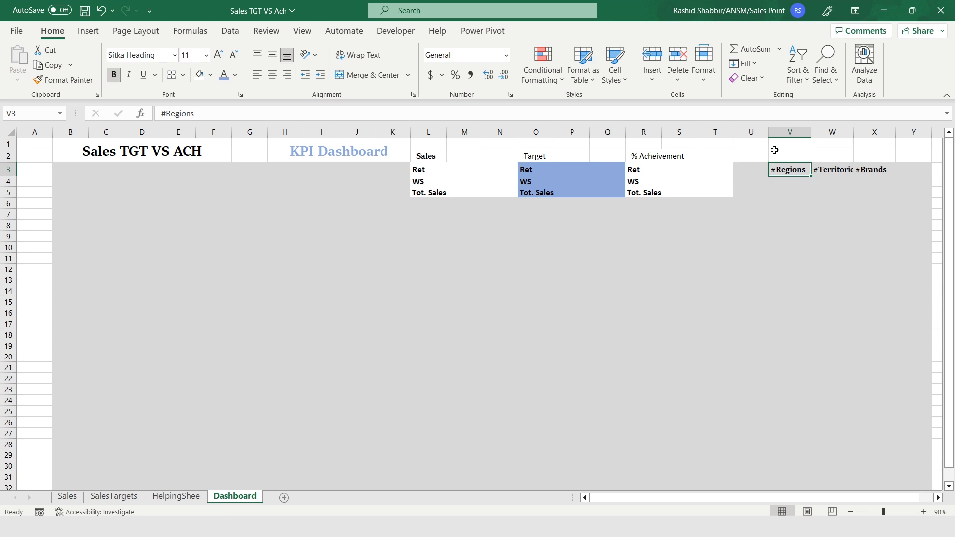
{"action": "left_click_drag", "start_coordinate": [784, 132], "coordinate": [929, 136]}
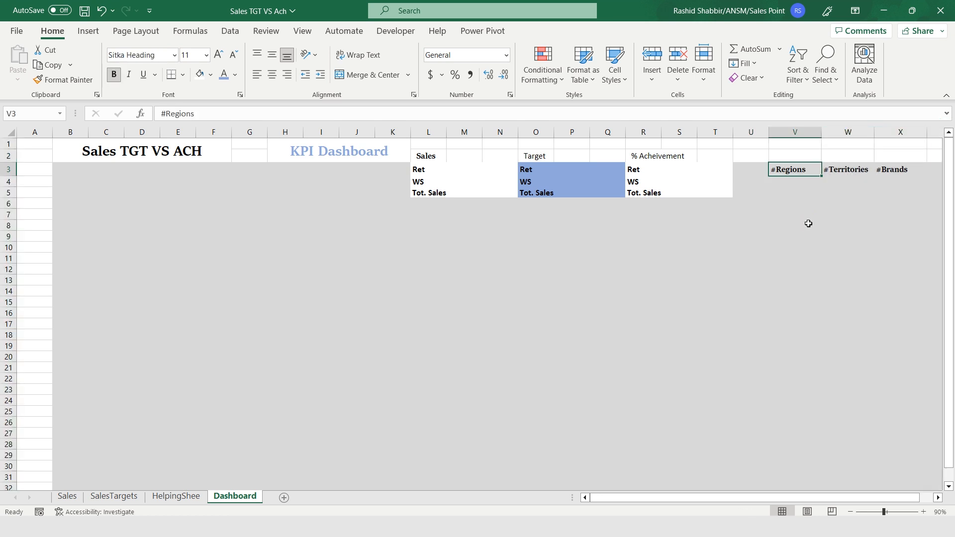
Merge and center cells E7:J7 in the grey area below the titles.
{"action": "key", "text": "Left"}
{"action": "key", "text": "Left"}
{"action": "key", "text": "Left"}
{"action": "key", "text": "Left"}
{"action": "key", "text": "Left"}
{"action": "key", "text": "Left"}
{"action": "key", "text": "Left"}
{"action": "key", "text": "Down"}
{"action": "key", "text": "shift+Right"}
{"action": "key", "text": "shift+Right"}
{"action": "key", "text": "shift+Right"}
{"action": "key", "text": "shift+Right"}
{"action": "key", "text": "shift+Right"}
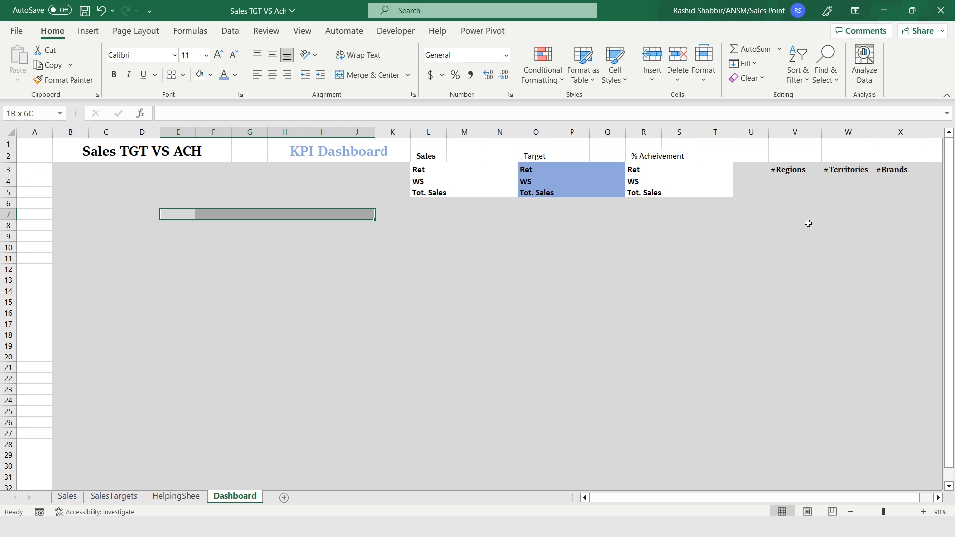
{"action": "left_click", "coordinate": [371, 75]}
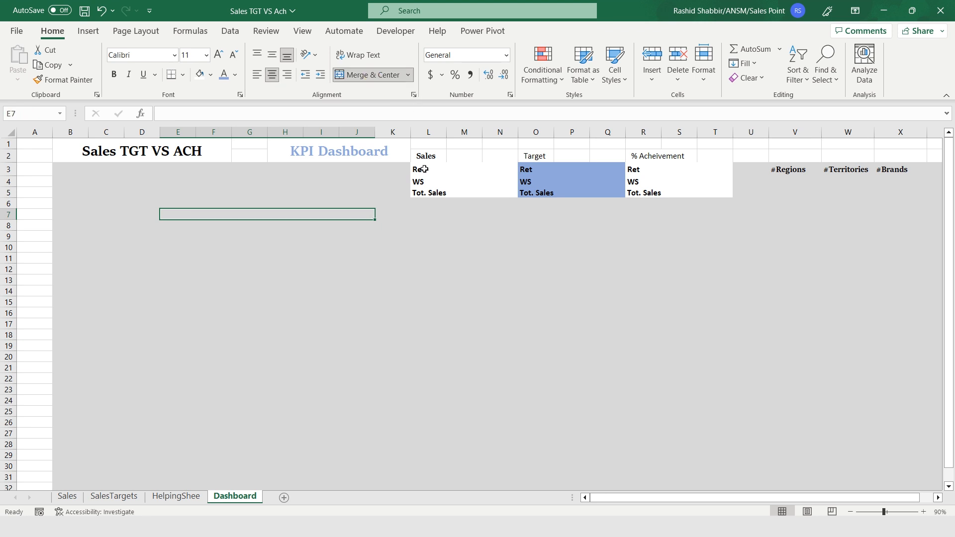
Enter the heading "Region Wise Sales TGT VS ACH" in the merged cell E7 of the Dashboard sheet.
{"action": "type", "text": "Re"}
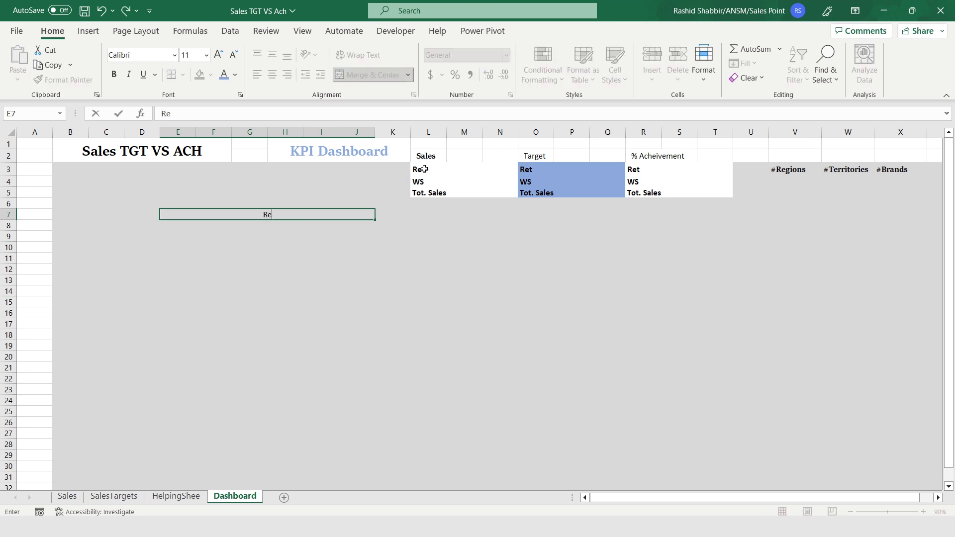
{"action": "type", "text": "gion Wise Sales T"}
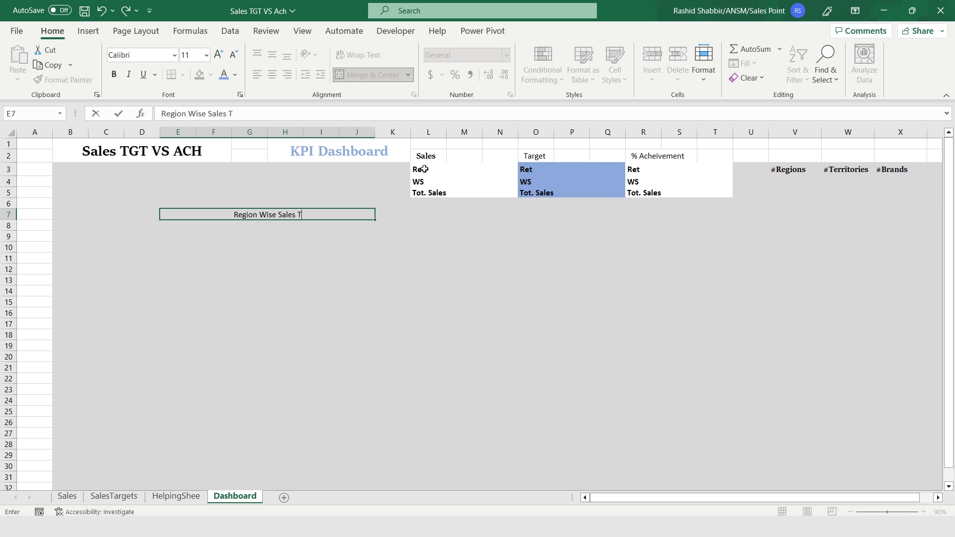
{"action": "type", "text": "GT VS ACH"}
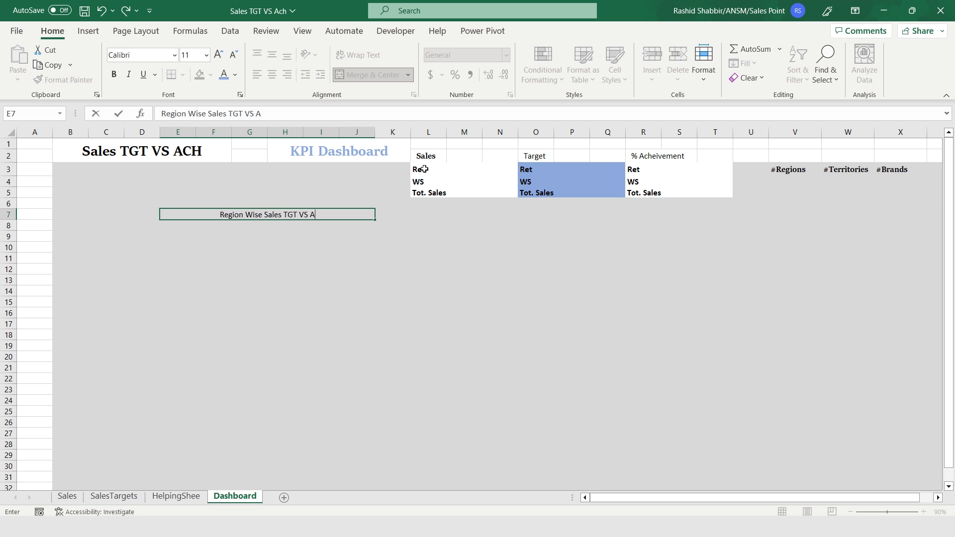
{"action": "key", "text": "Return"}
{"action": "key", "text": "Up"}
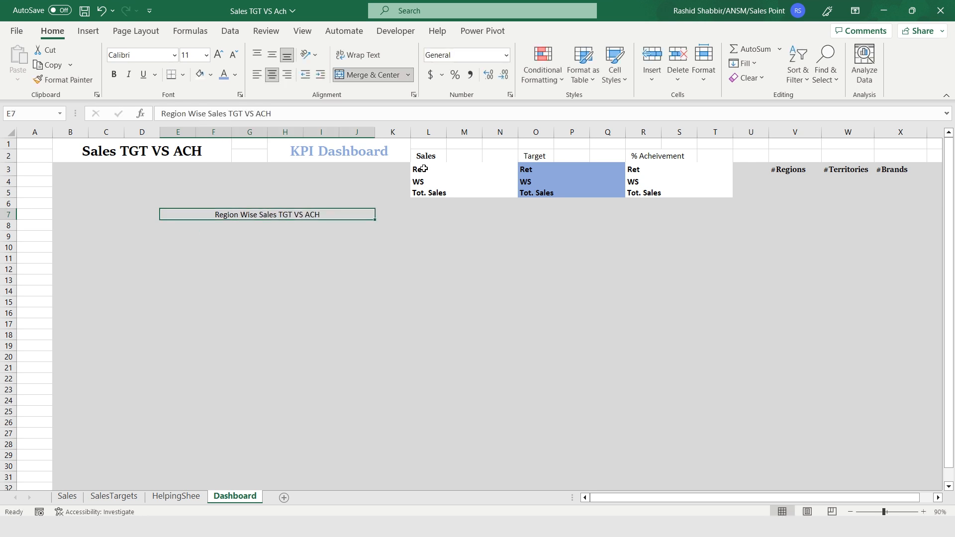
Format the Region Wise heading in E7 with white bold text on a light blue theme fill.
{"action": "left_click", "coordinate": [235, 74]}
{"action": "left_click", "coordinate": [223, 125]}
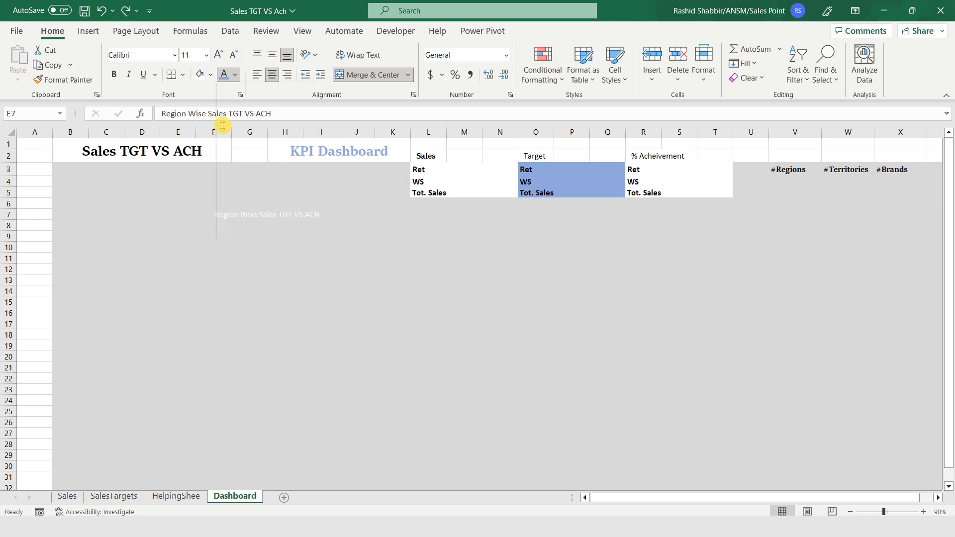
{"action": "left_click", "coordinate": [213, 75]}
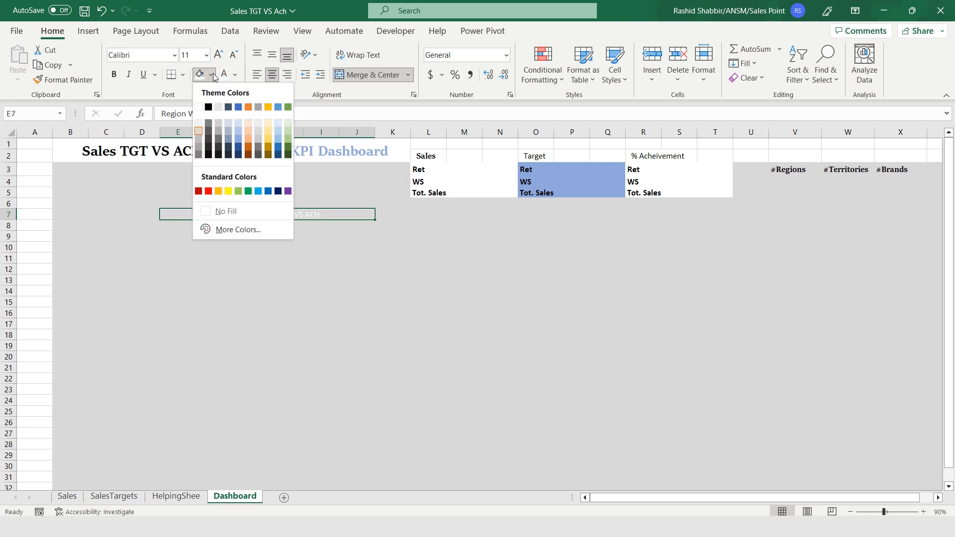
{"action": "left_click", "coordinate": [240, 141]}
{"action": "key", "text": "ctrl+b"}
{"action": "key", "text": "Left"}
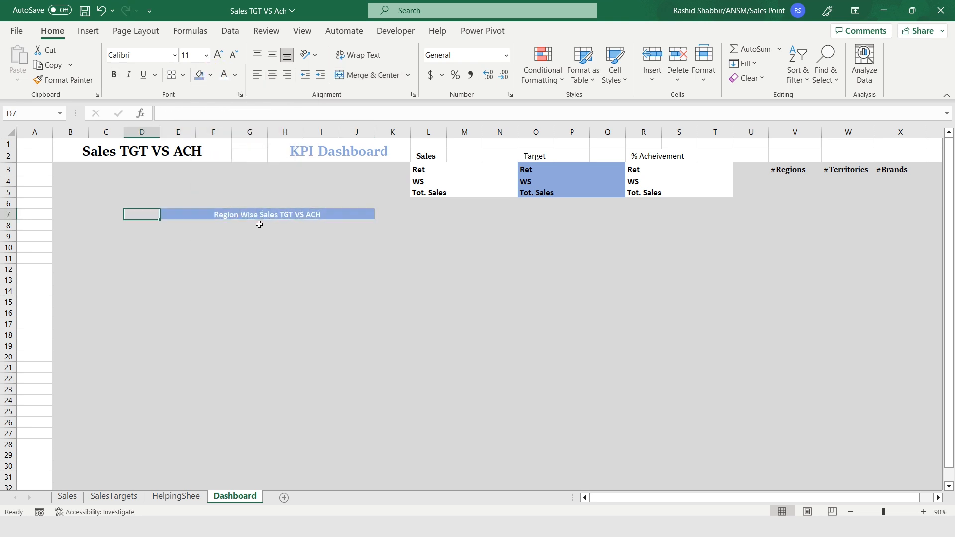
Copy the Region Wise heading from E7 and paste only its value into cell L7.
{"action": "key", "text": "Right"}
{"action": "key", "text": "ctrl+c"}
{"action": "key", "text": "Right"}
{"action": "key", "text": "Right"}
{"action": "key", "text": "Right"}
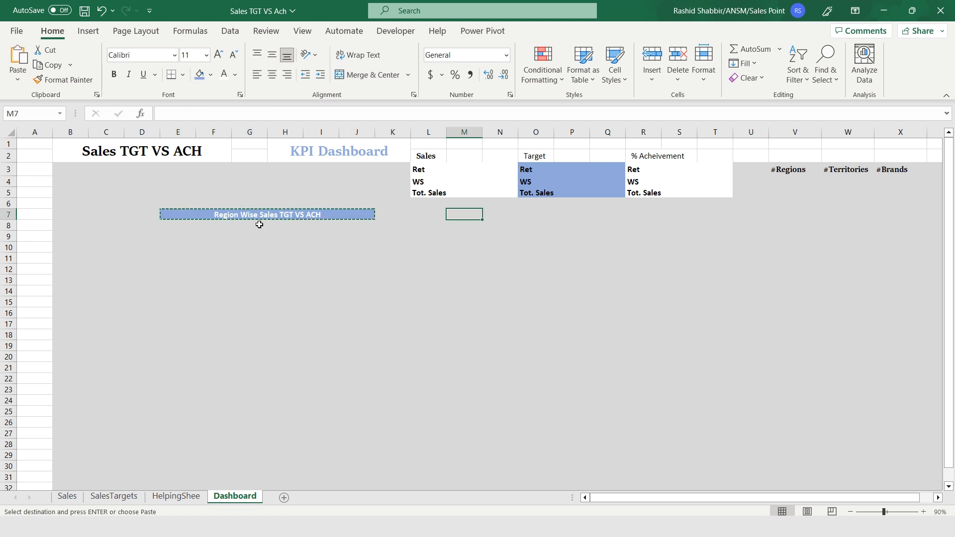
{"action": "key", "text": "Left"}
{"action": "key", "text": "ctrl+alt+v"}
{"action": "key", "text": "v"}
{"action": "key", "text": "Return"}
{"action": "key", "text": "Escape"}
Give the range L7:V7 the same light blue fill and white font colour as the first heading.
{"action": "key", "text": "shift+Right"}
{"action": "key", "text": "shift+Right"}
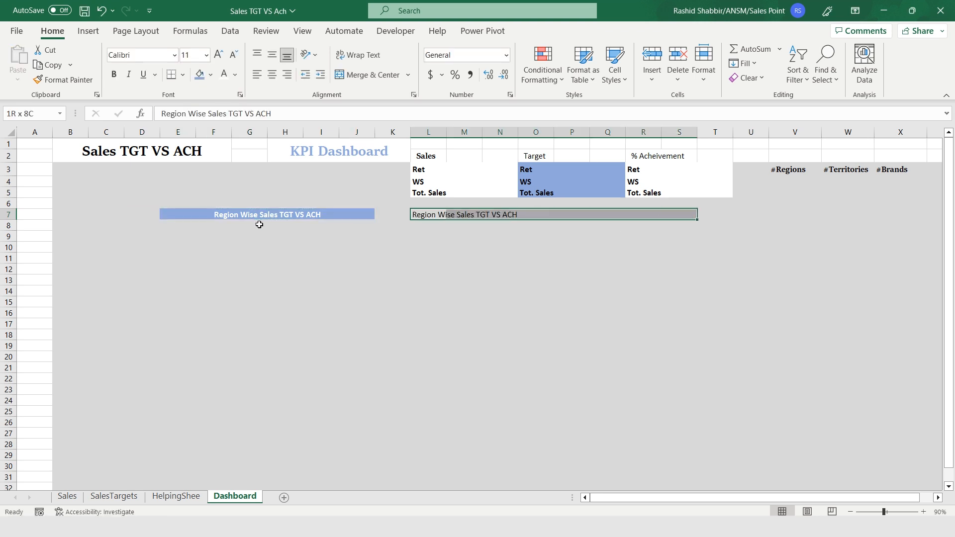
{"action": "key", "text": "shift+Right"}
{"action": "key", "text": "shift+Right"}
{"action": "key", "text": "shift+Right"}
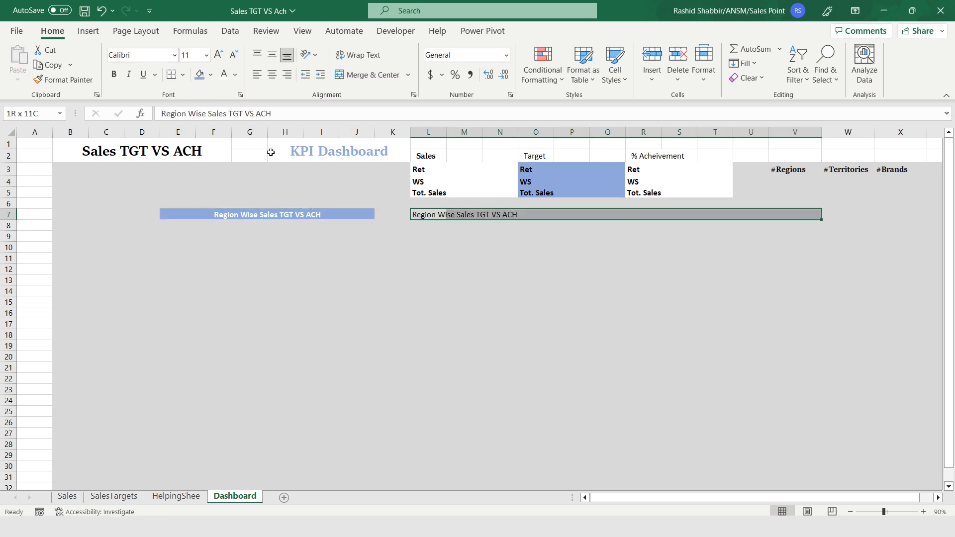
{"action": "left_click", "coordinate": [202, 78]}
{"action": "left_click", "coordinate": [224, 75]}
Change the copied heading in L7 to "Month Wise Sales TGT VS ACH".
{"action": "key", "text": "F2"}
{"action": "key", "text": "ctrl+Left"}
{"action": "key", "text": "ctrl+Left"}
{"action": "key", "text": "ctrl+Left"}
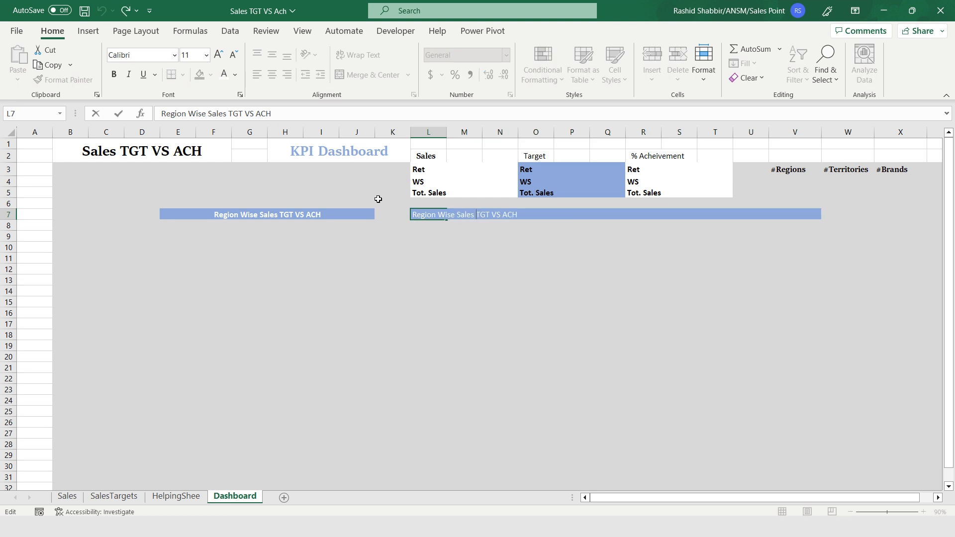
{"action": "key", "text": "BackSpace"}
{"action": "key", "text": "BackSpace"}
{"action": "key", "text": "BackSpace"}
{"action": "key", "text": "BackSpace"}
{"action": "key", "text": "BackSpace"}
{"action": "key", "text": "BackSpace"}
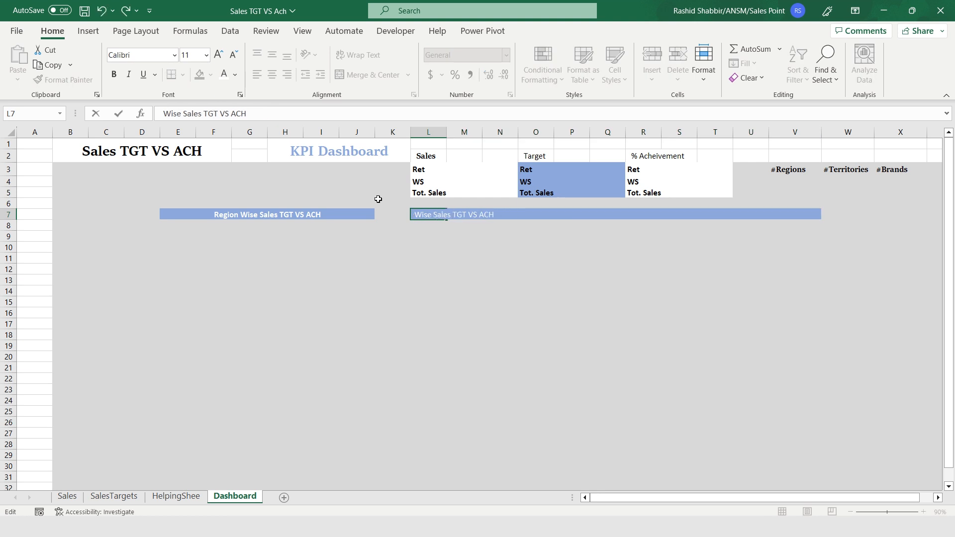
{"action": "type", "text": "Month"}
{"action": "key", "text": "ctrl+Return"}
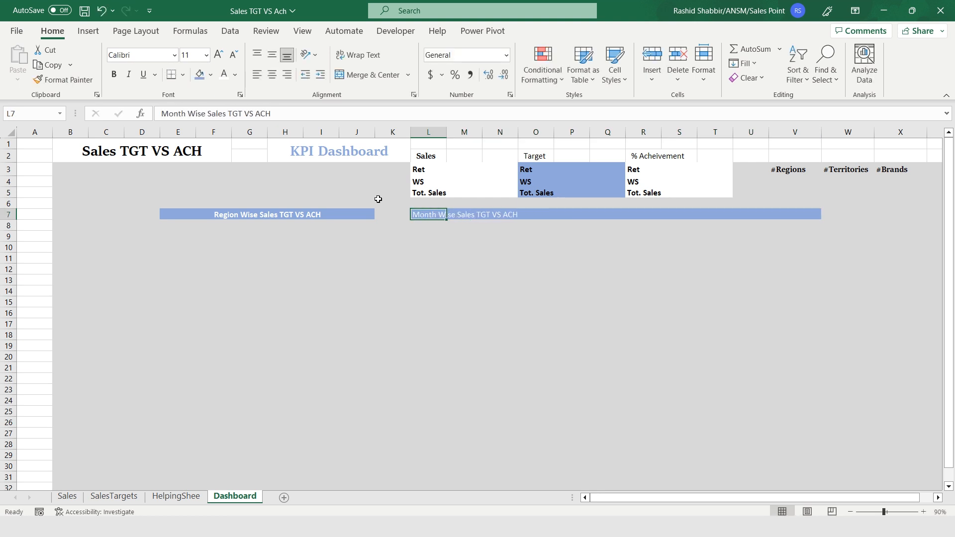
Make the Month Wise heading in L7 bold and set its font to Sitka Heading.
{"action": "key", "text": "alt+h"}
{"action": "key", "text": "f"}
{"action": "key", "text": "f"}
{"action": "type", "text": "Sitka H"}
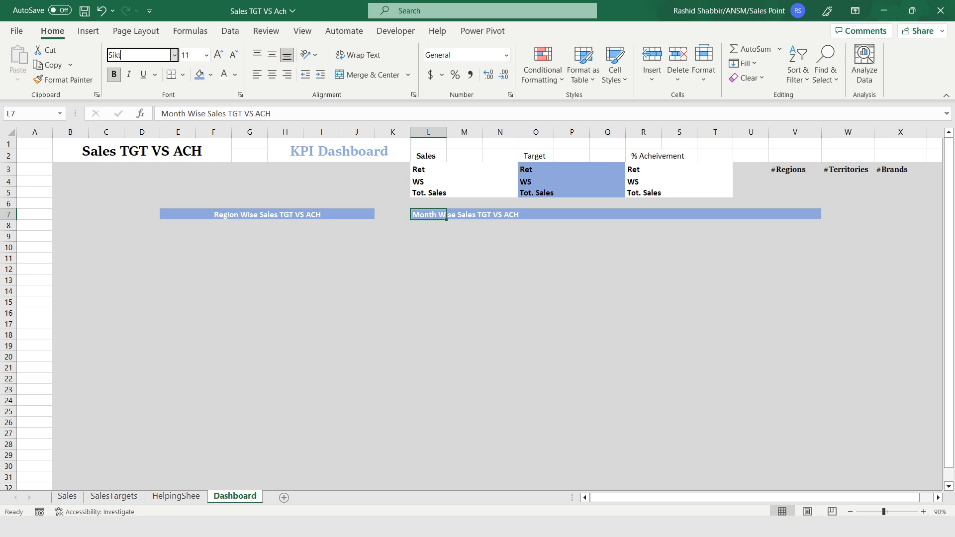
{"action": "key", "text": "Return"}
Set the font of the Region Wise heading in E7 to Sitka Heading.
{"action": "key", "text": "Left"}
{"action": "key", "text": "Left"}
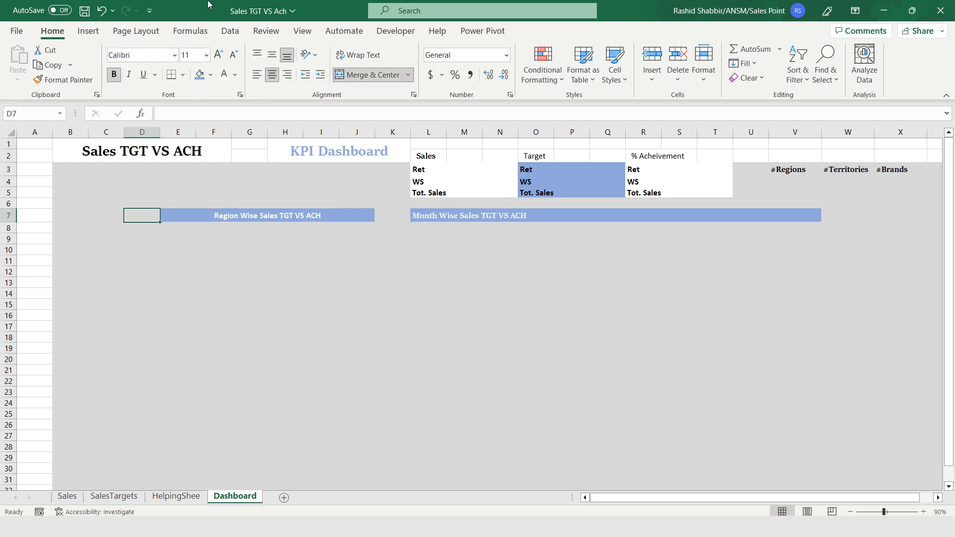
{"action": "key", "text": "alt+h"}
{"action": "key", "text": "f"}
{"action": "key", "text": "f"}
{"action": "type", "text": "Sik"}
{"action": "key", "text": "BackSpace"}
{"action": "type", "text": "t"}
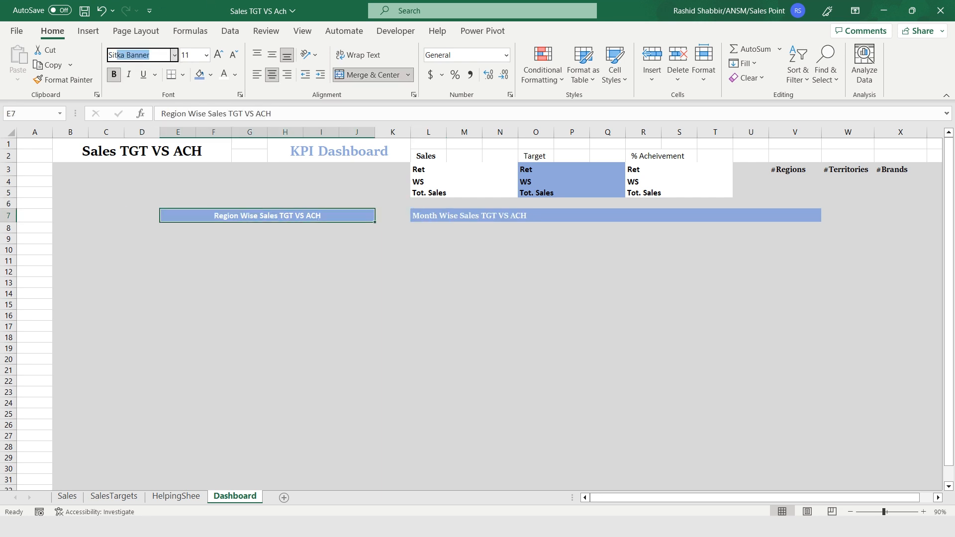
{"action": "type", "text": "ka Heading"}
{"action": "key", "text": "Return"}
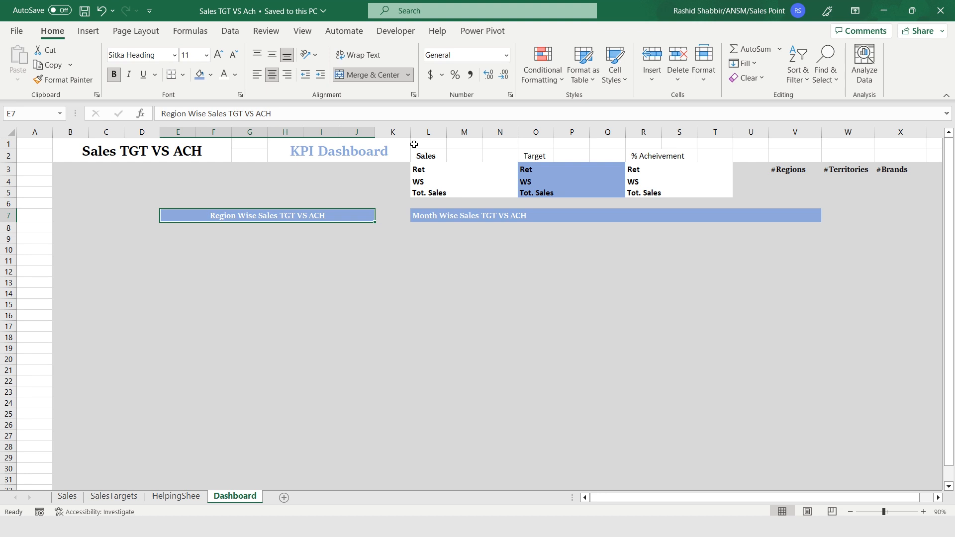
Narrow column K to a thin spacer between the two headings and hide the Dashboard sheet's gridlines.
{"action": "left_click_drag", "start_coordinate": [410, 131], "coordinate": [383, 133]}
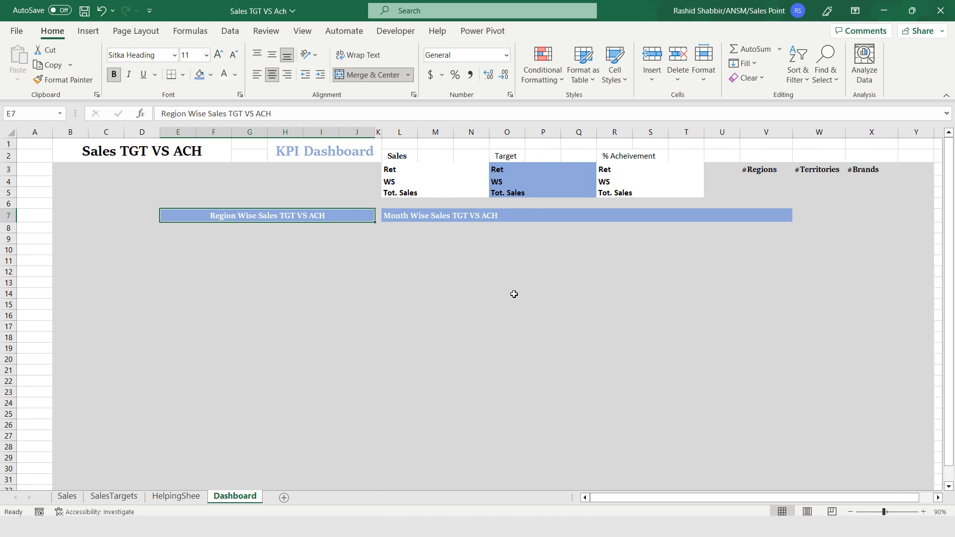
{"action": "left_click", "coordinate": [303, 31]}
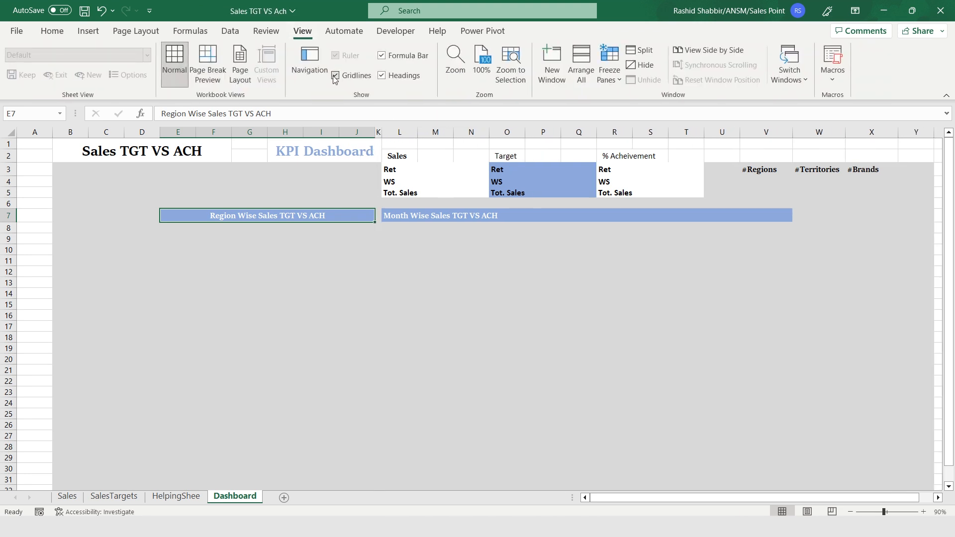
{"action": "left_click", "coordinate": [336, 76]}
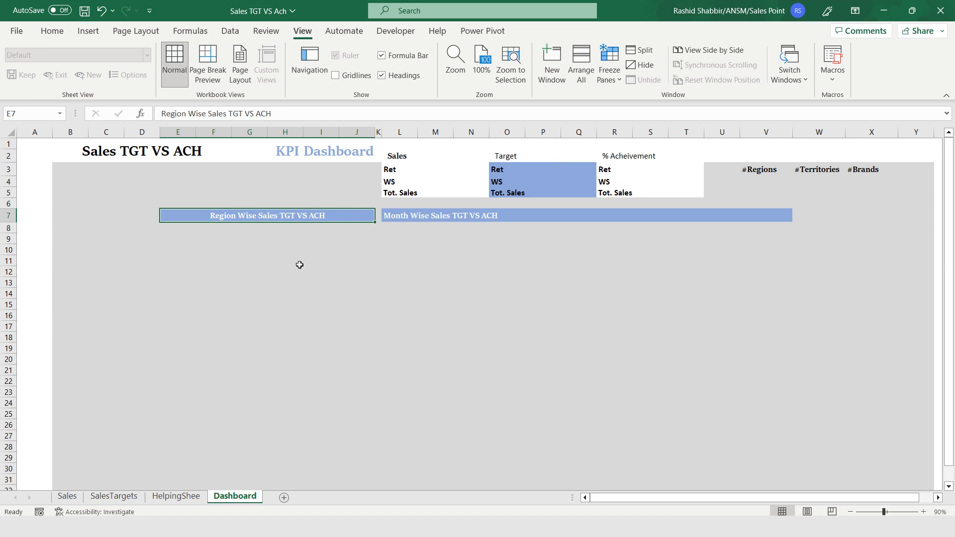
Create a PivotTable from the Power Pivot data model on a new worksheet.
{"action": "left_click", "coordinate": [483, 32]}
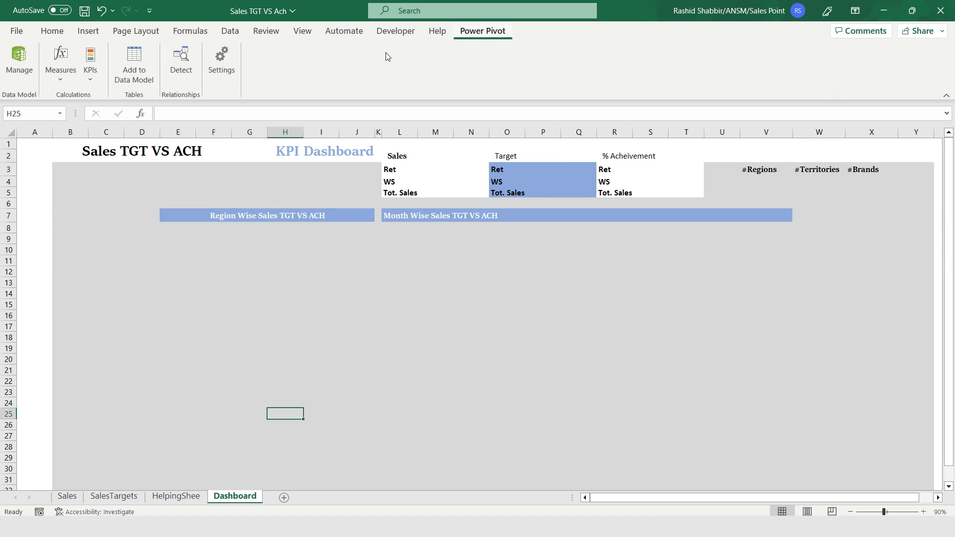
{"action": "left_click", "coordinate": [19, 59]}
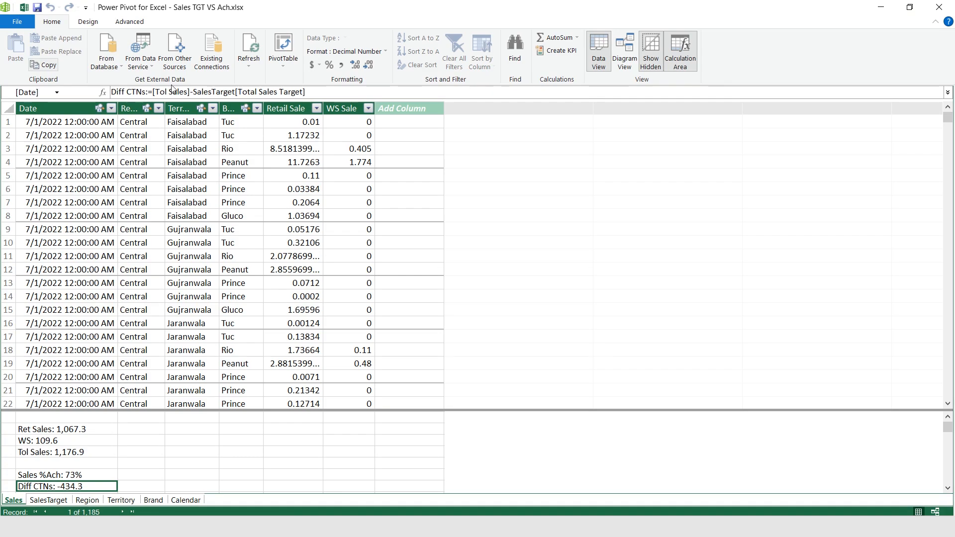
{"action": "left_click", "coordinate": [282, 64]}
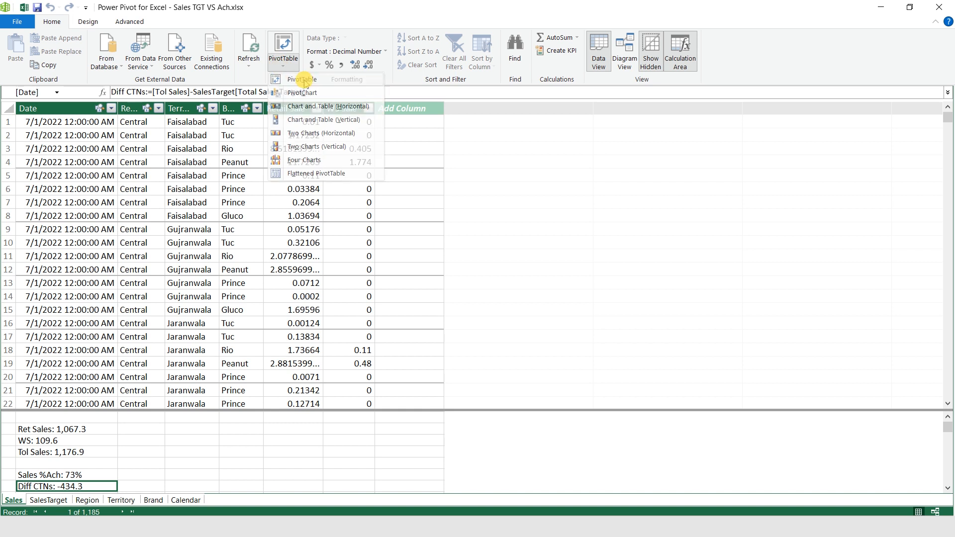
{"action": "left_click", "coordinate": [305, 82]}
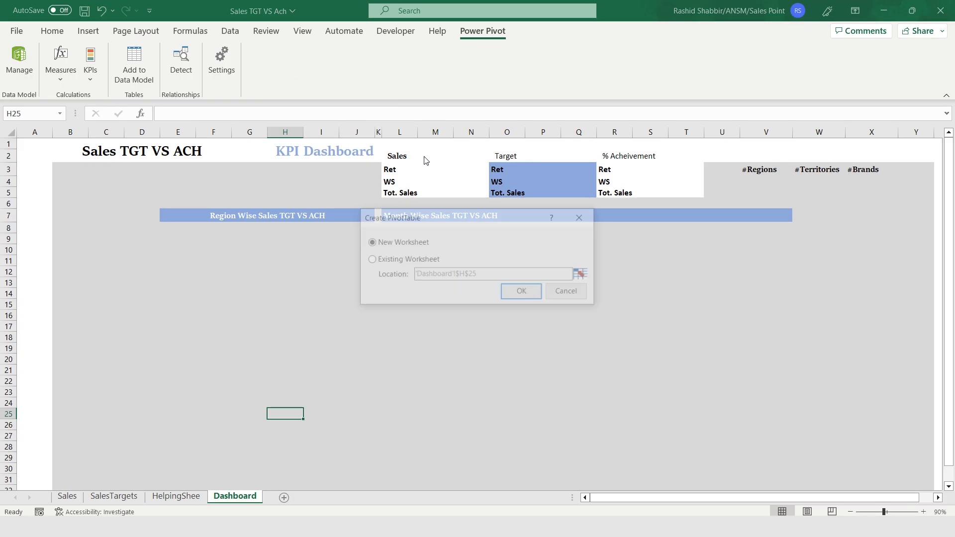
{"action": "left_click", "coordinate": [522, 293]}
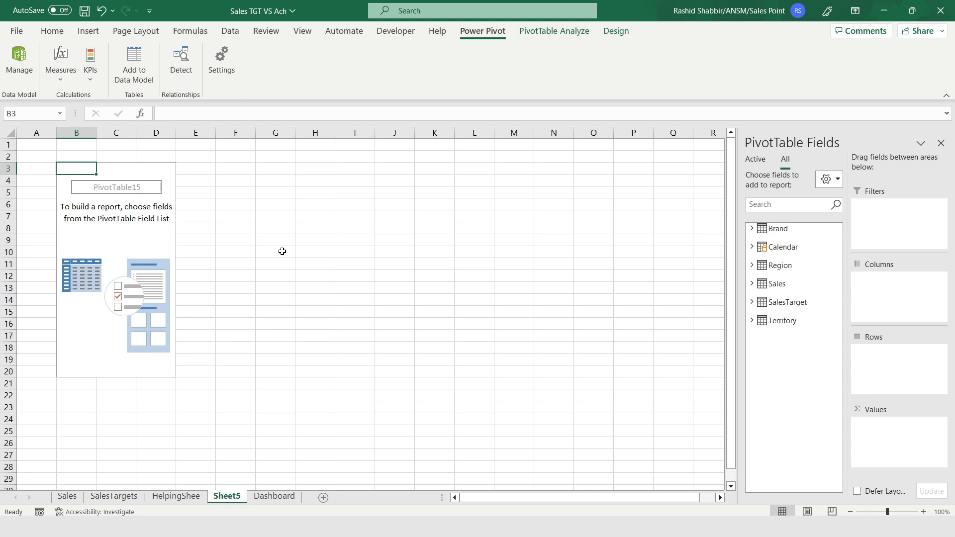
Add the Region field from the Region table to the PivotTable's rows.
{"action": "left_click", "coordinate": [752, 266]}
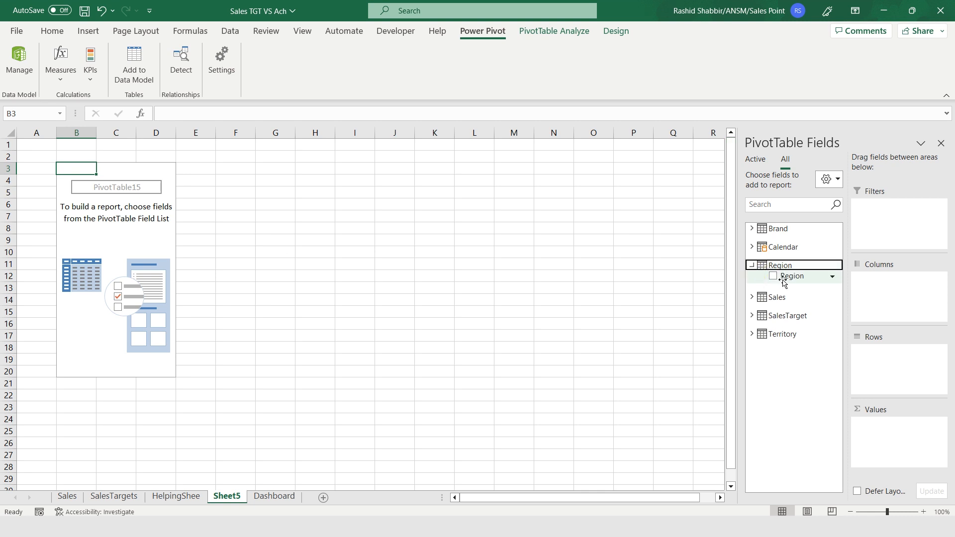
{"action": "left_click", "coordinate": [784, 277]}
{"action": "left_click", "coordinate": [763, 287]}
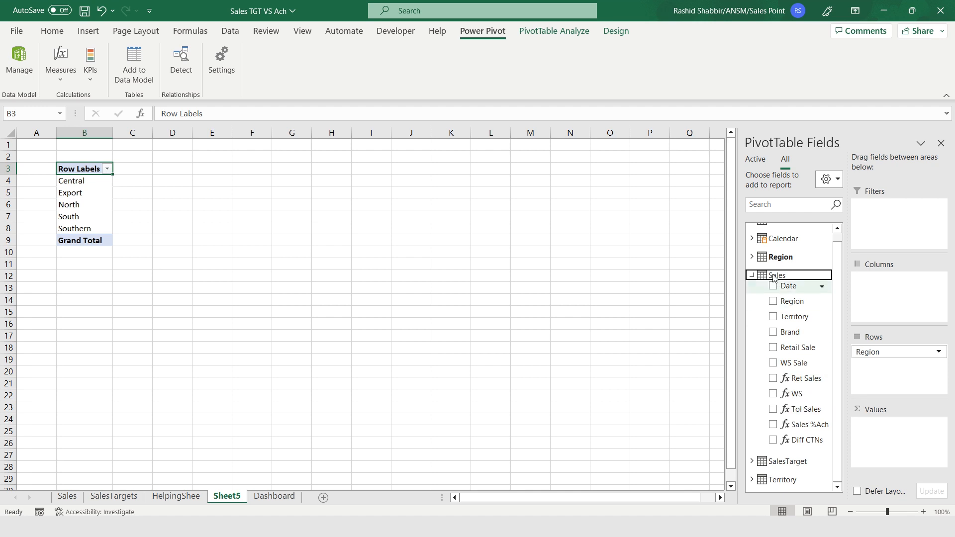
{"action": "left_click", "coordinate": [753, 276]}
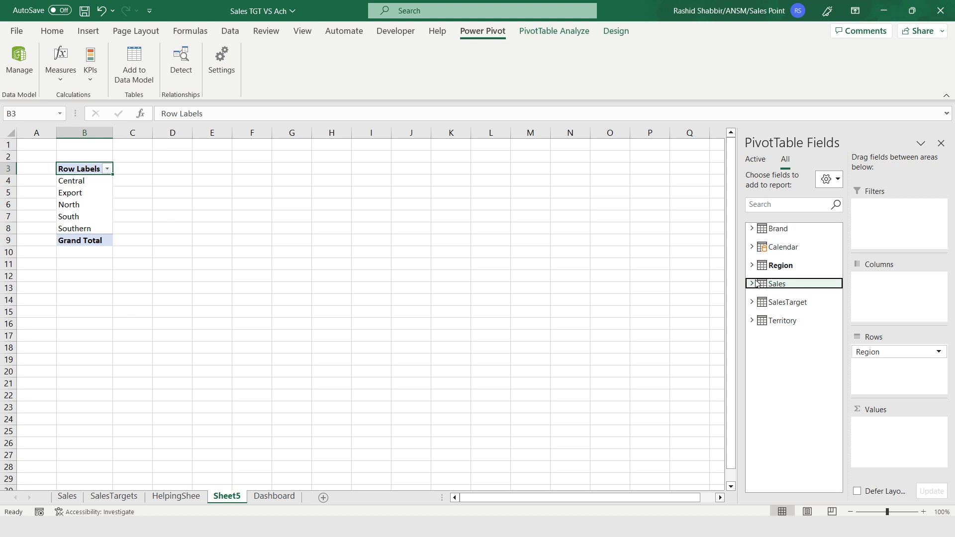
Add the Total Sales Target measure from SalesTarget and the Tol Sales measure from Sales to the PivotTable values.
{"action": "left_click", "coordinate": [753, 301]}
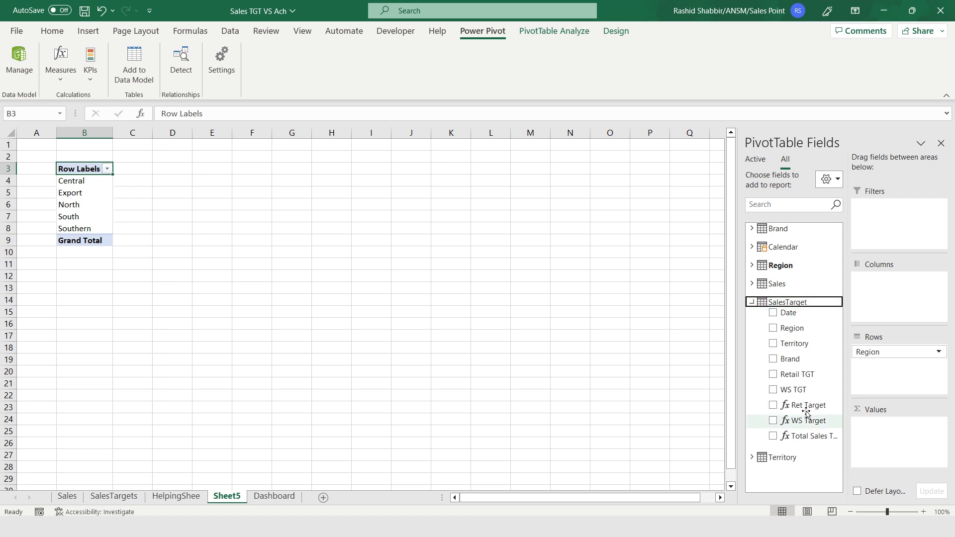
{"action": "left_click_drag", "start_coordinate": [796, 436], "coordinate": [895, 440]}
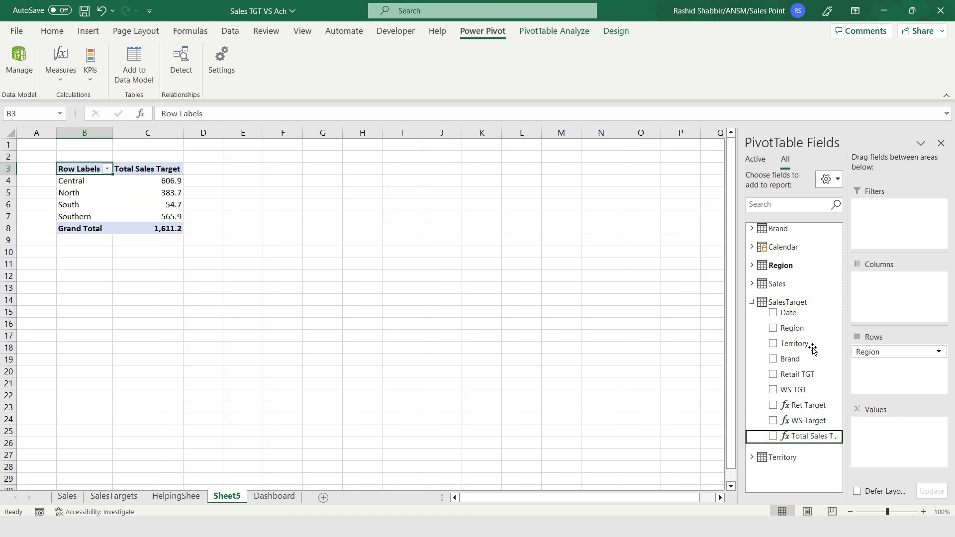
{"action": "left_click", "coordinate": [752, 283]}
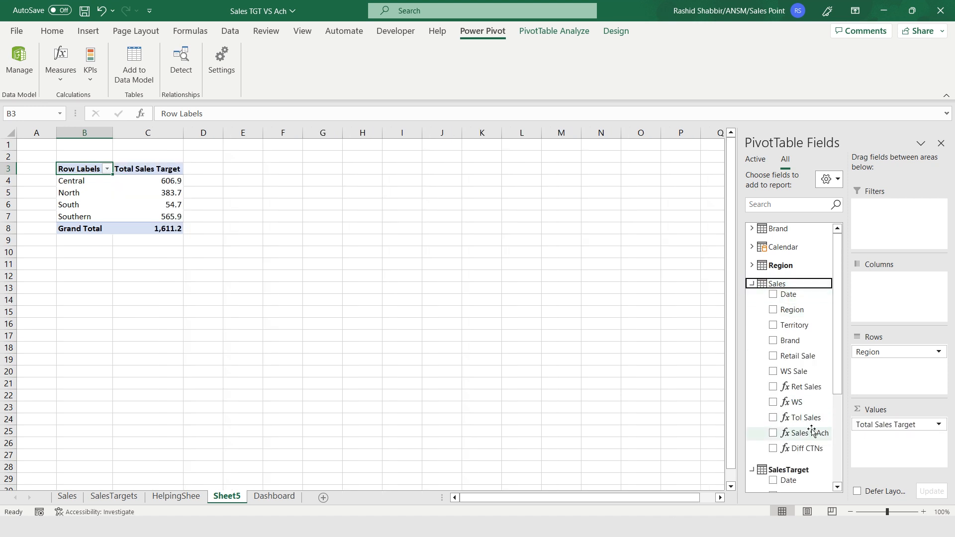
{"action": "left_click_drag", "start_coordinate": [802, 418], "coordinate": [889, 452]}
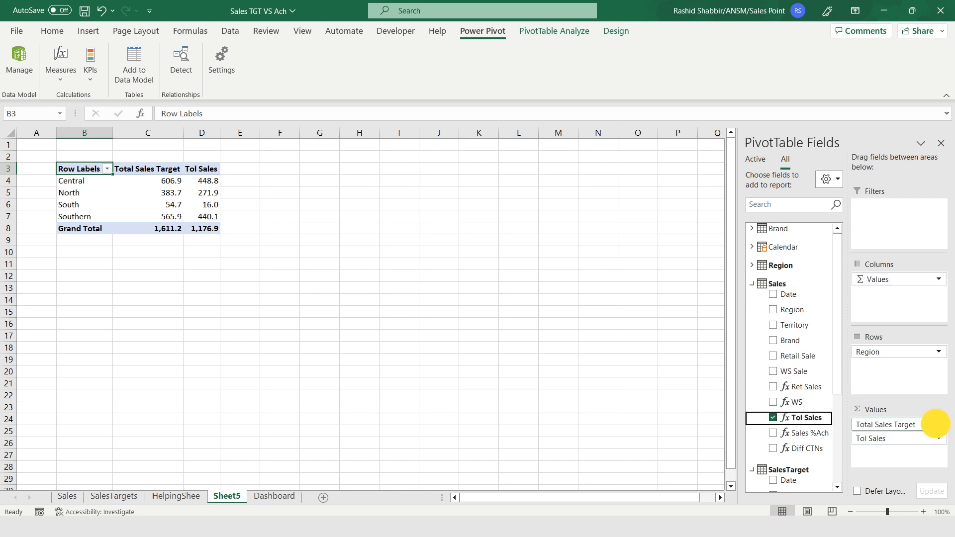
Format the Total Sales Target value field as Number with 1 decimal place and no thousands separator.
{"action": "left_click", "coordinate": [939, 425]}
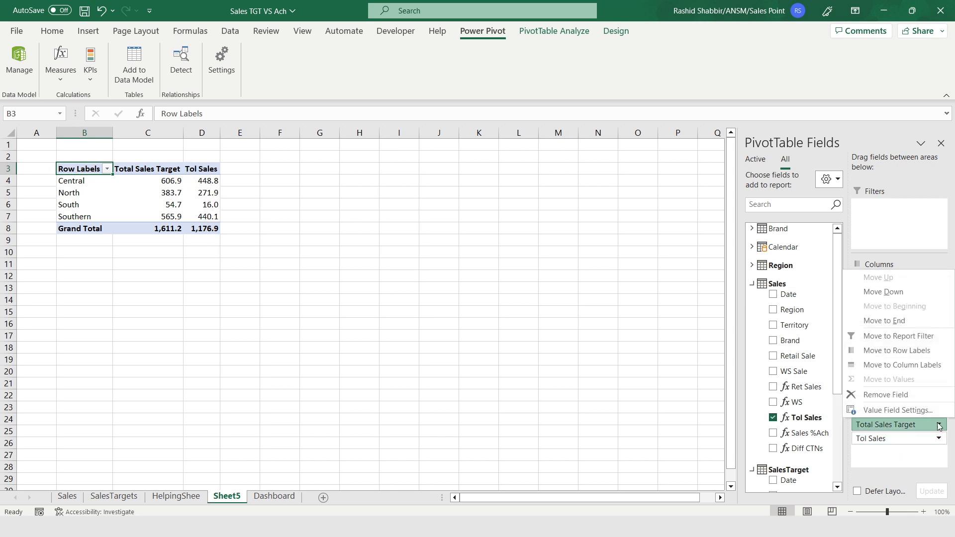
{"action": "left_click", "coordinate": [898, 411]}
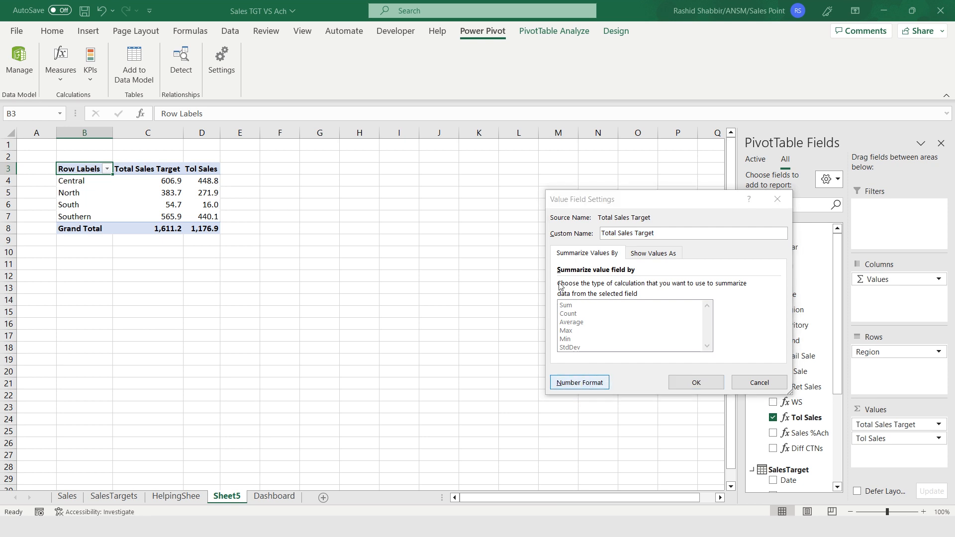
{"action": "left_click", "coordinate": [579, 383]}
{"action": "left_click", "coordinate": [540, 205]}
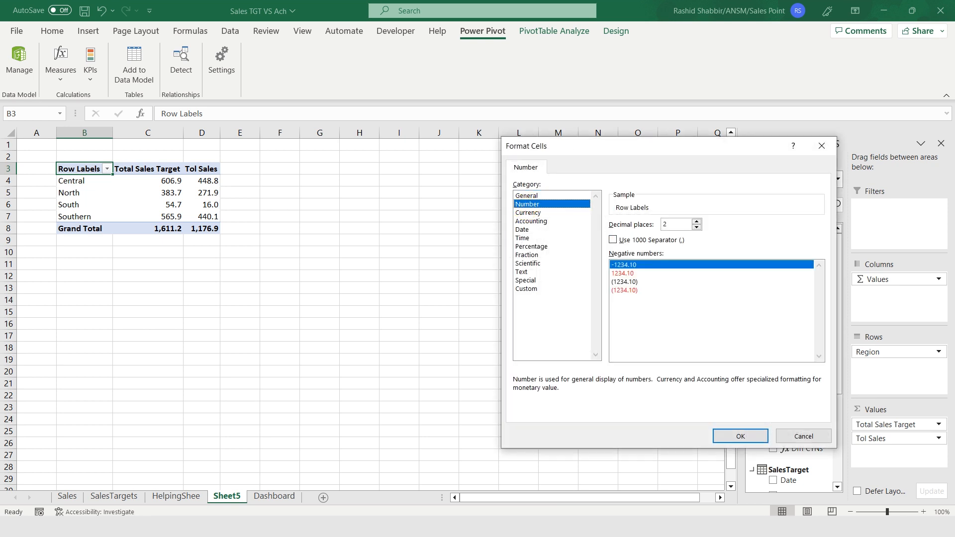
{"action": "left_click_drag", "start_coordinate": [673, 225], "coordinate": [628, 221]}
{"action": "left_click", "coordinate": [741, 435]}
{"action": "left_click", "coordinate": [697, 382]}
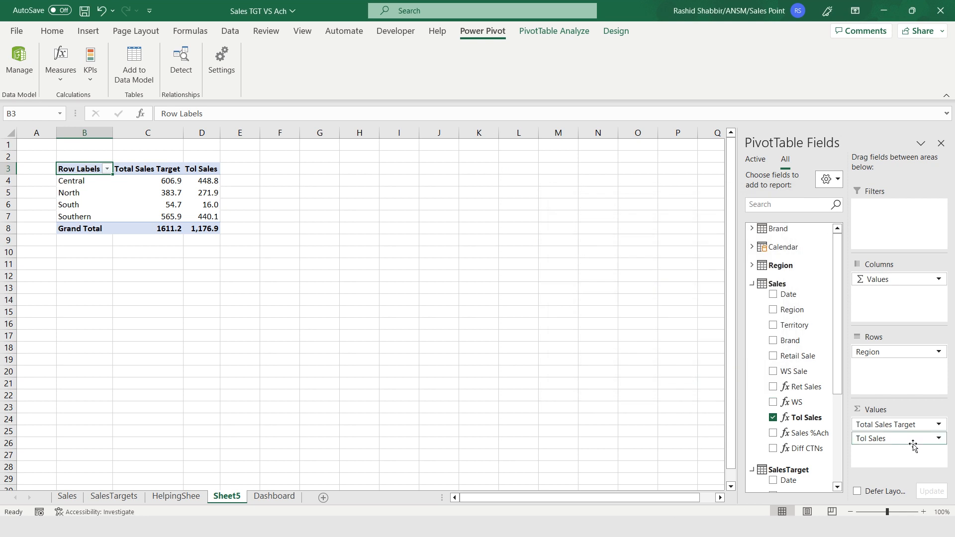
Format the Tol Sales value field as Number with 1 decimal place and no thousands separator.
{"action": "left_click", "coordinate": [938, 438]}
{"action": "left_click", "coordinate": [891, 424]}
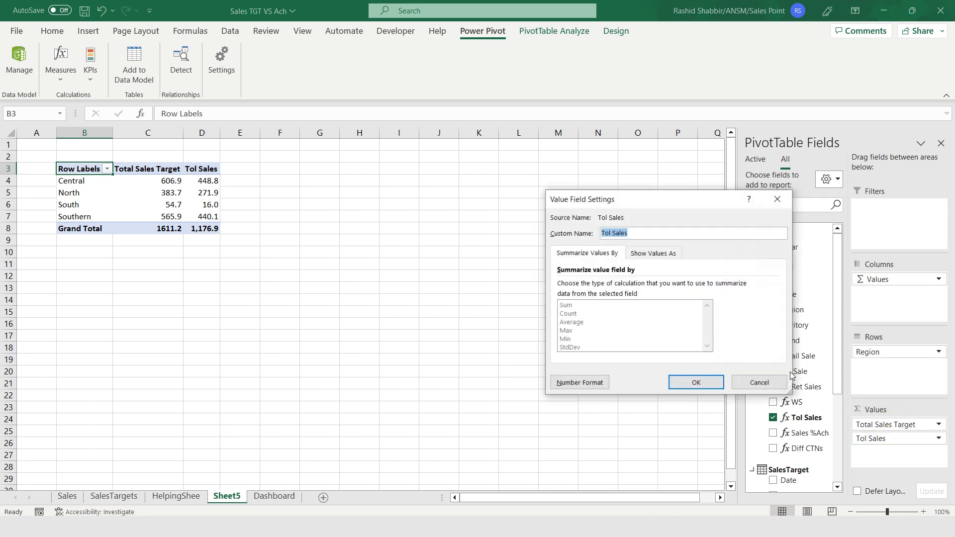
{"action": "left_click", "coordinate": [582, 382]}
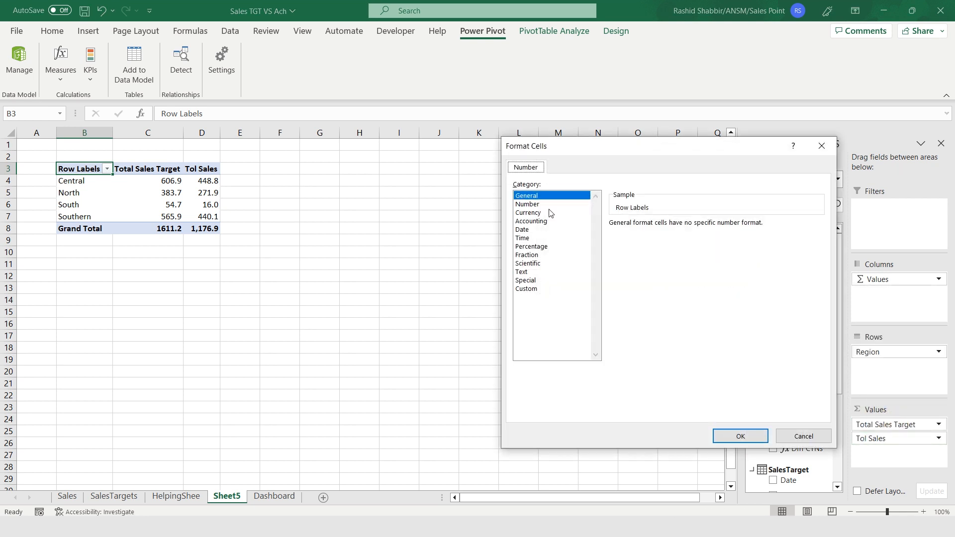
{"action": "left_click", "coordinate": [528, 204]}
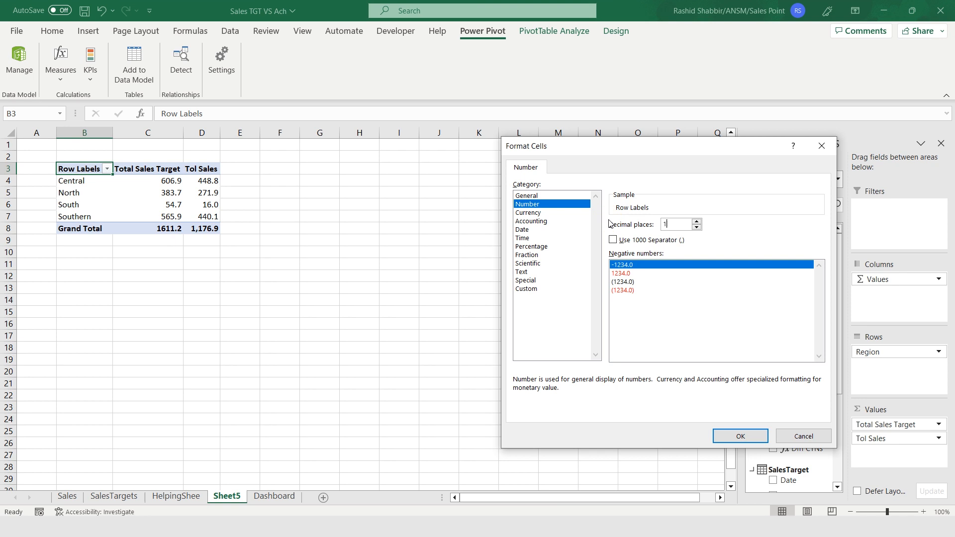
{"action": "left_click", "coordinate": [744, 433]}
{"action": "left_click", "coordinate": [695, 381]}
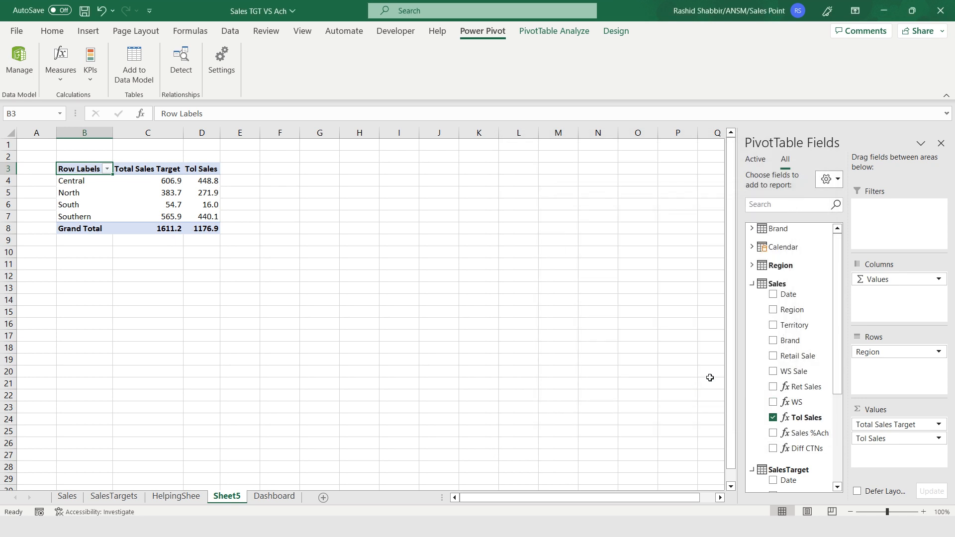
Turn off autofitting of column widths on update in the region PivotTable's options.
{"action": "right_click", "coordinate": [96, 181]}
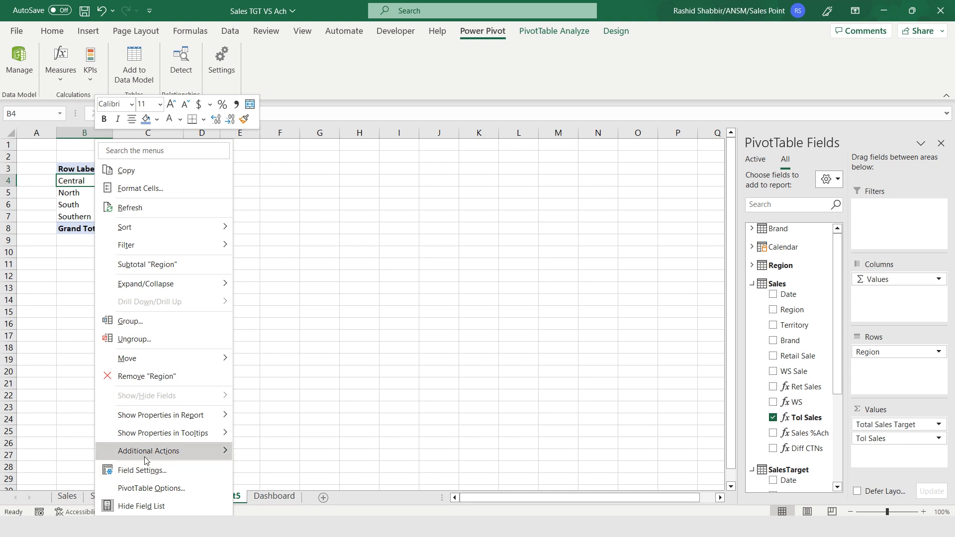
{"action": "left_click", "coordinate": [150, 488]}
{"action": "left_click", "coordinate": [28, 406]}
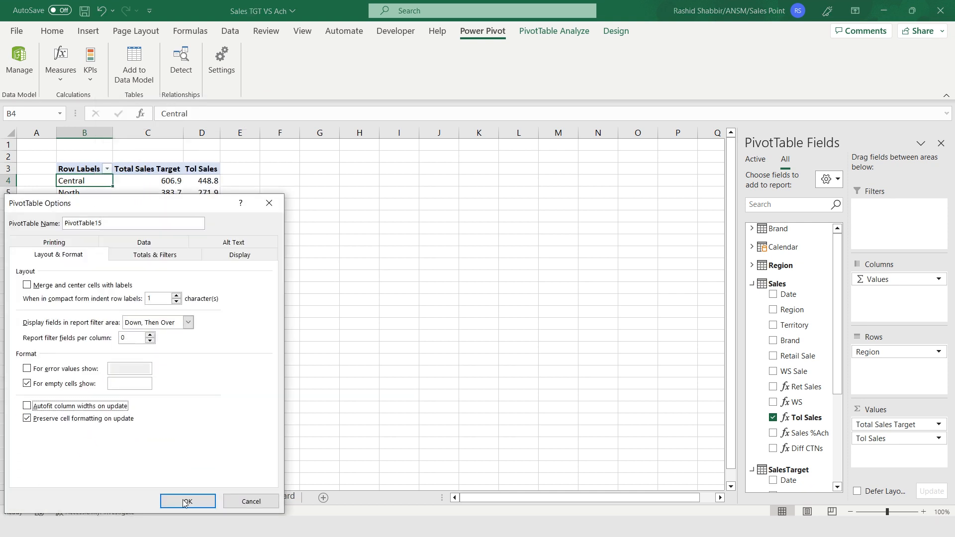
{"action": "left_click", "coordinate": [192, 501]}
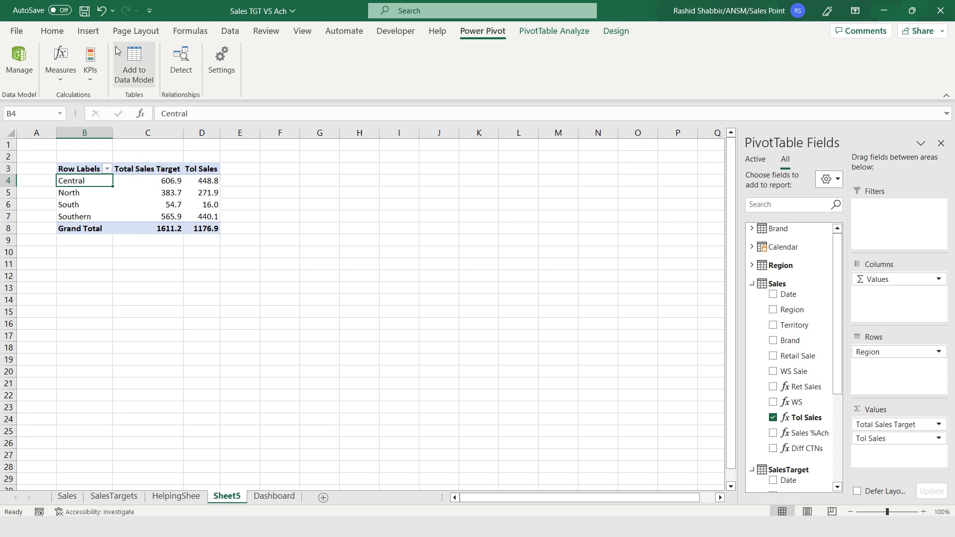
Insert a 2-D stacked column PivotChart from the region PivotTable and place it beside the table around columns F to M.
{"action": "left_click", "coordinate": [89, 31]}
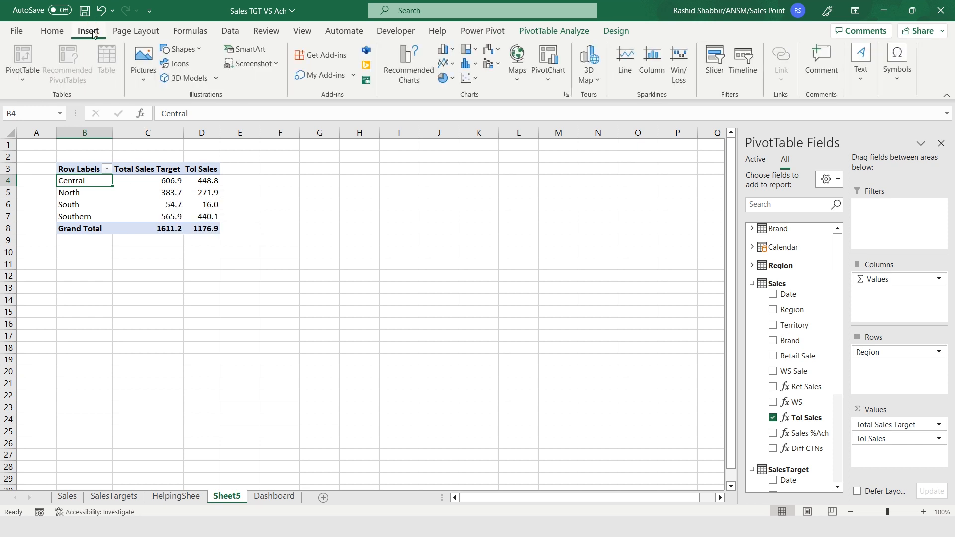
{"action": "left_click", "coordinate": [444, 49]}
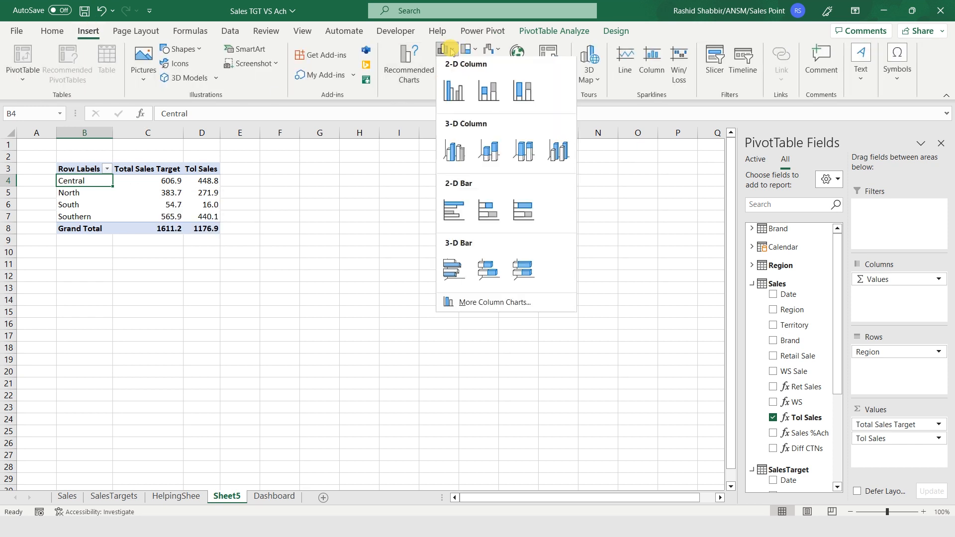
{"action": "left_click", "coordinate": [490, 94]}
{"action": "left_click_drag", "start_coordinate": [331, 260], "coordinate": [344, 176]}
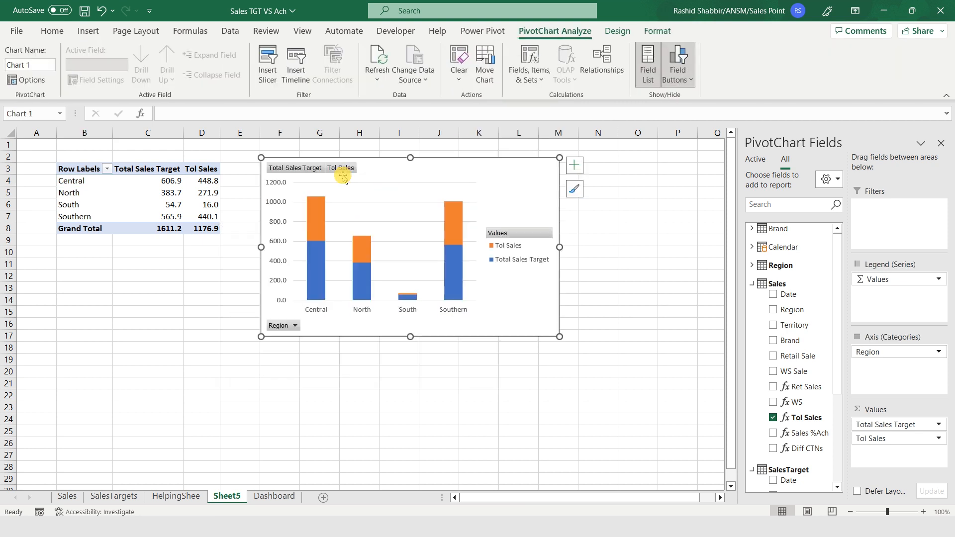
Hide all field buttons on the PivotChart and delete its legend.
{"action": "right_click", "coordinate": [300, 168]}
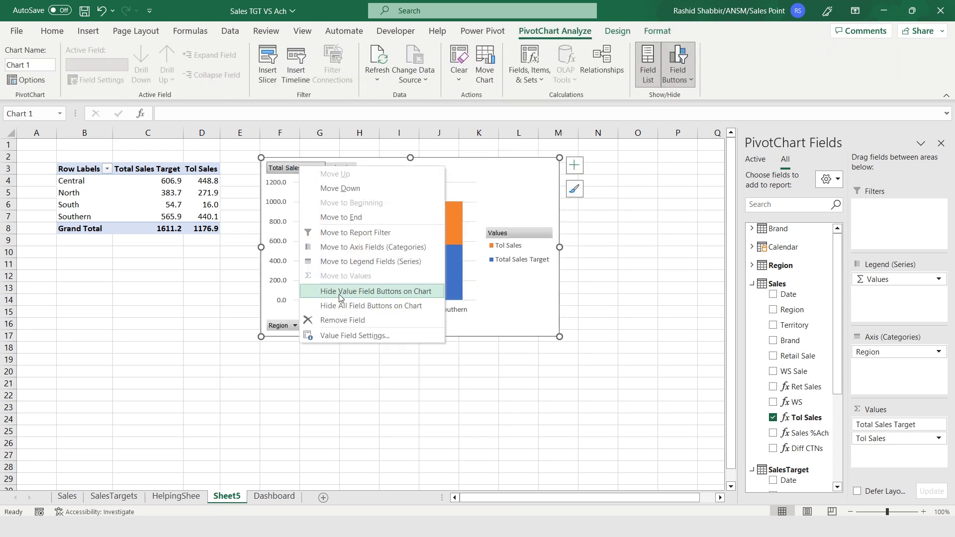
{"action": "left_click", "coordinate": [366, 306]}
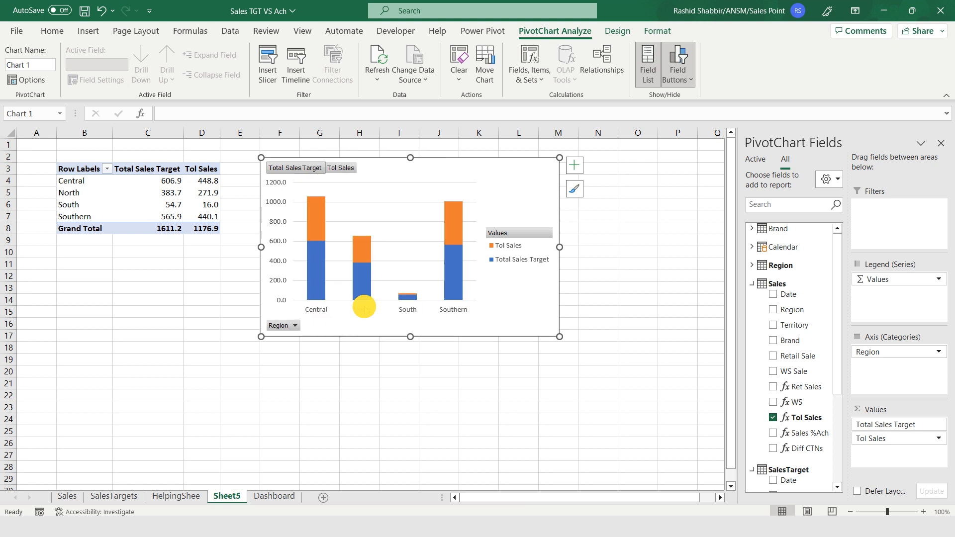
{"action": "left_click_drag", "start_coordinate": [515, 250], "coordinate": [491, 200]}
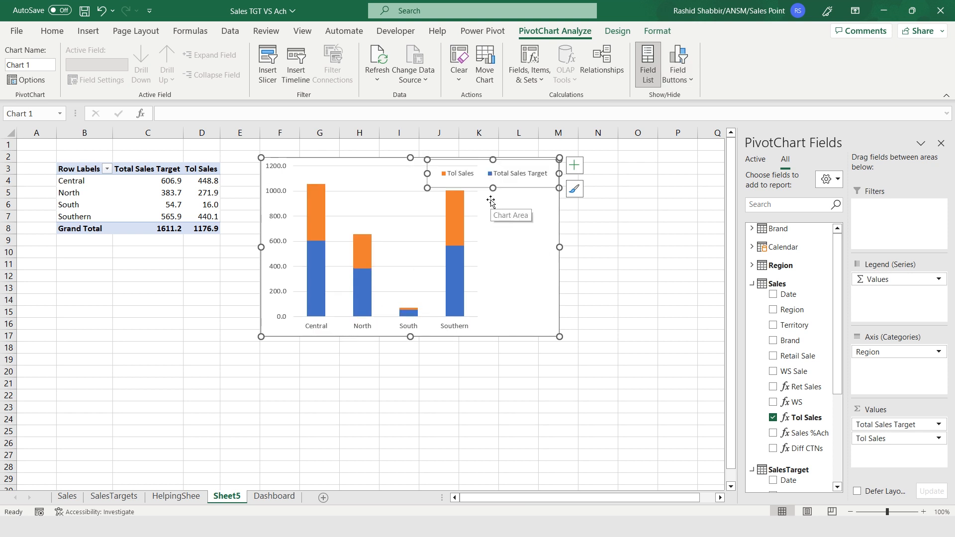
{"action": "key", "text": "Delete"}
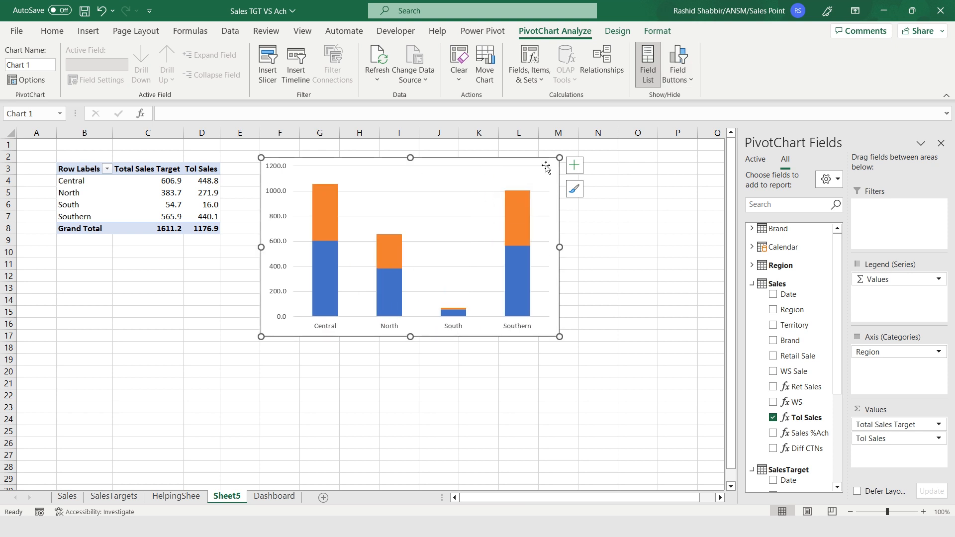
Plot the Tol Sales series on the secondary axis and set its gap width to 50%.
{"action": "double_click", "coordinate": [378, 165]}
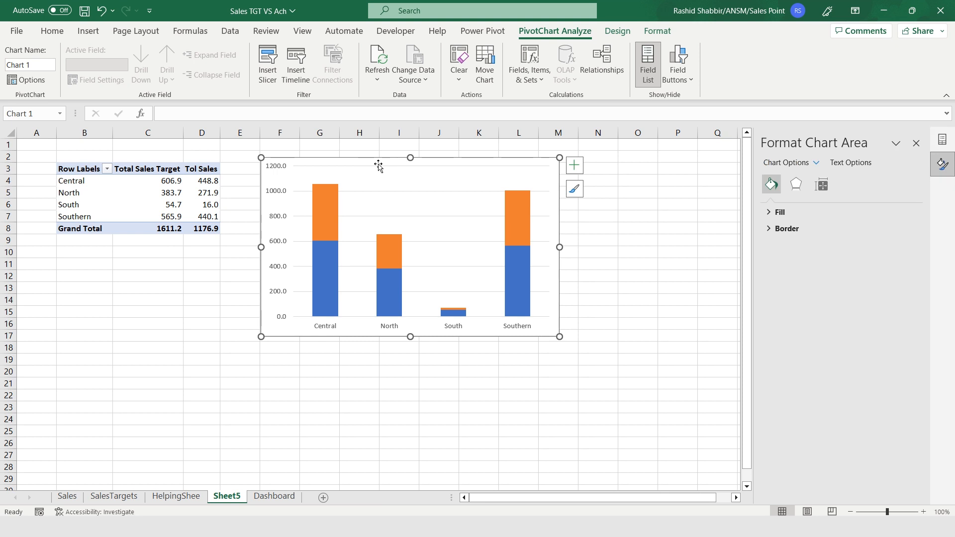
{"action": "left_click", "coordinate": [327, 208]}
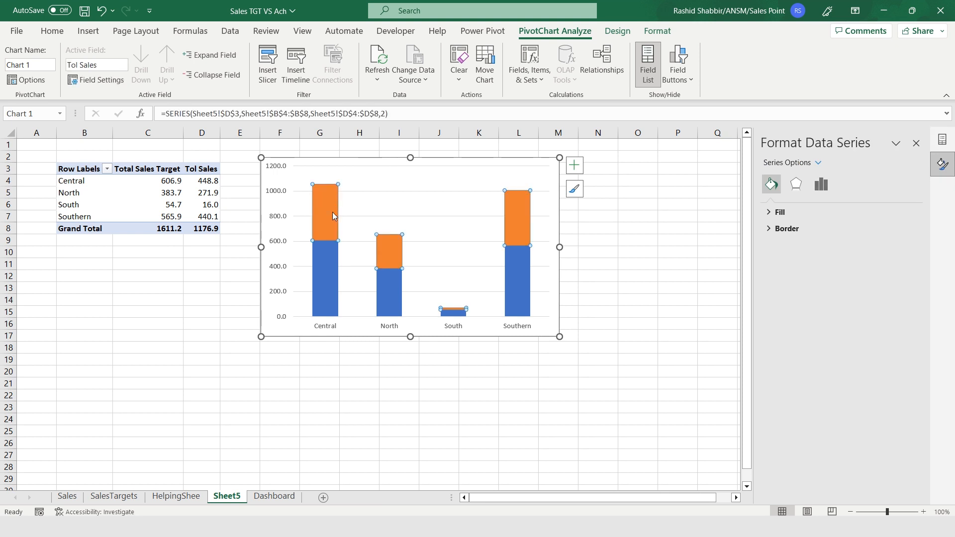
{"action": "left_click", "coordinate": [822, 184]}
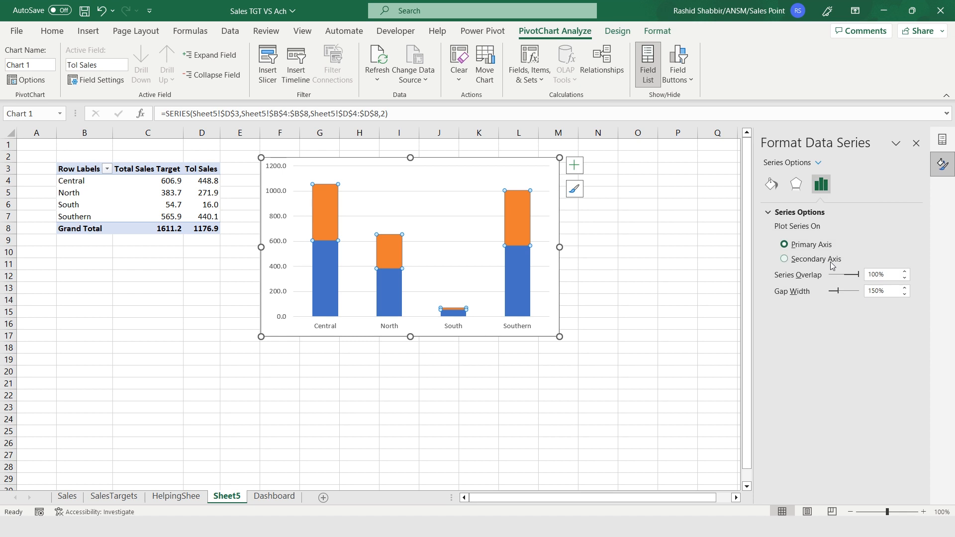
{"action": "left_click", "coordinate": [790, 260]}
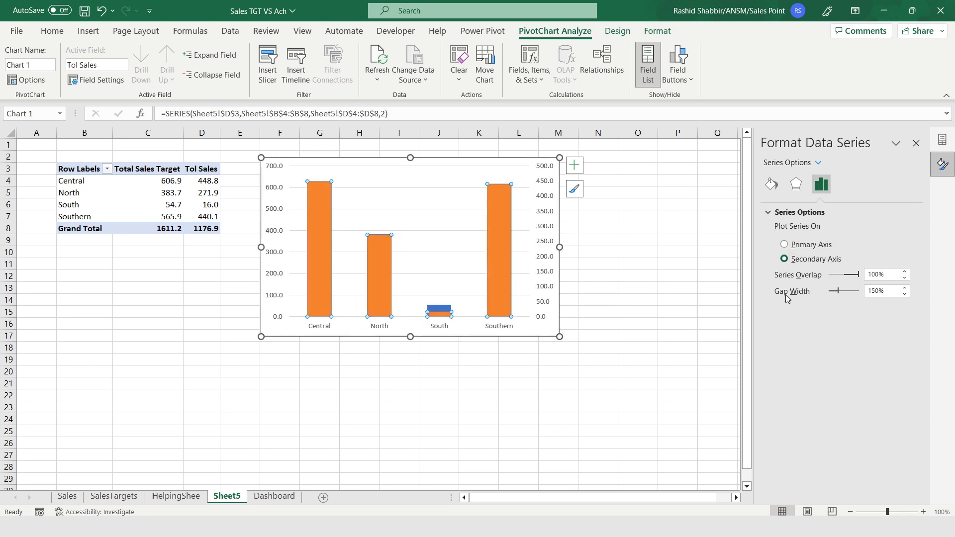
{"action": "left_click", "coordinate": [880, 291]}
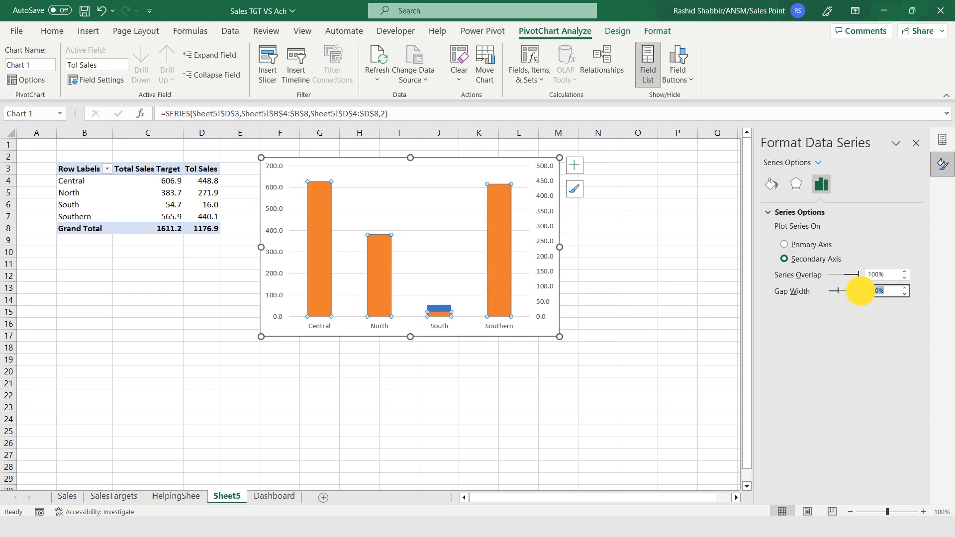
{"action": "key", "text": "Return"}
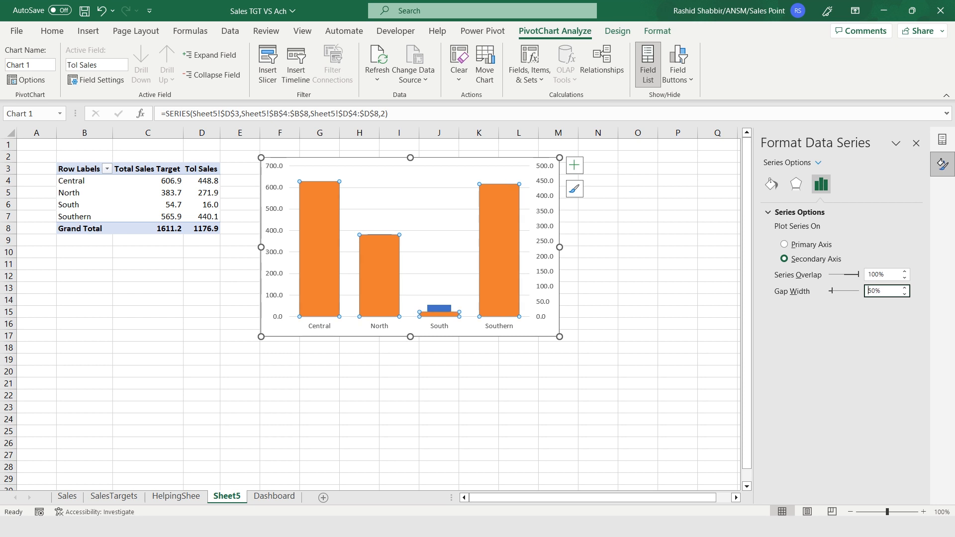
Give the Tol Sales series a solid blue fill with 50% transparency.
{"action": "left_click", "coordinate": [772, 188]}
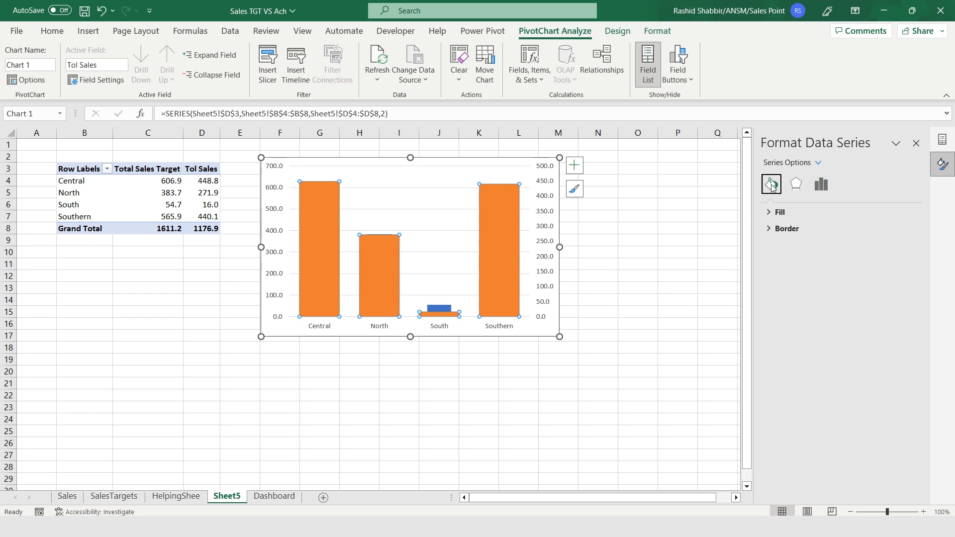
{"action": "left_click", "coordinate": [776, 212]}
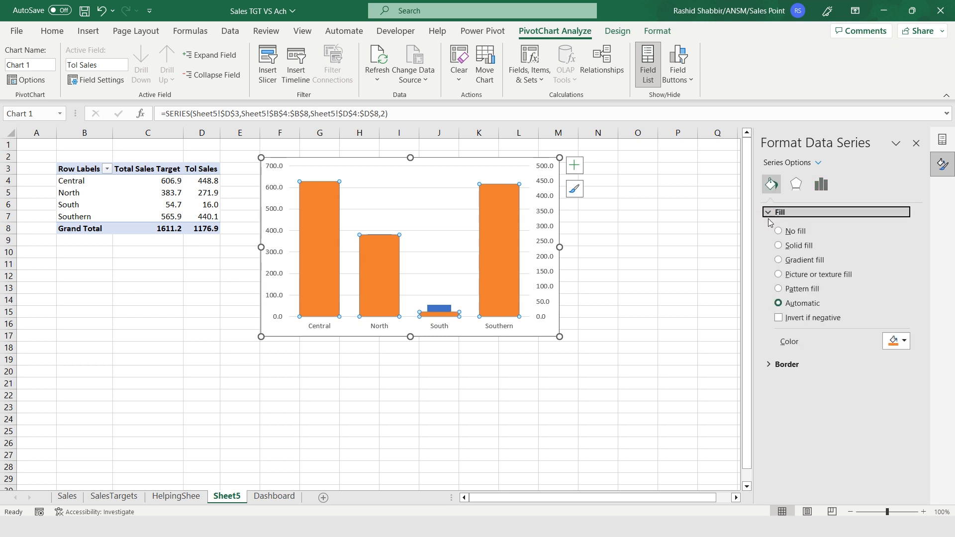
{"action": "left_click", "coordinate": [779, 245]}
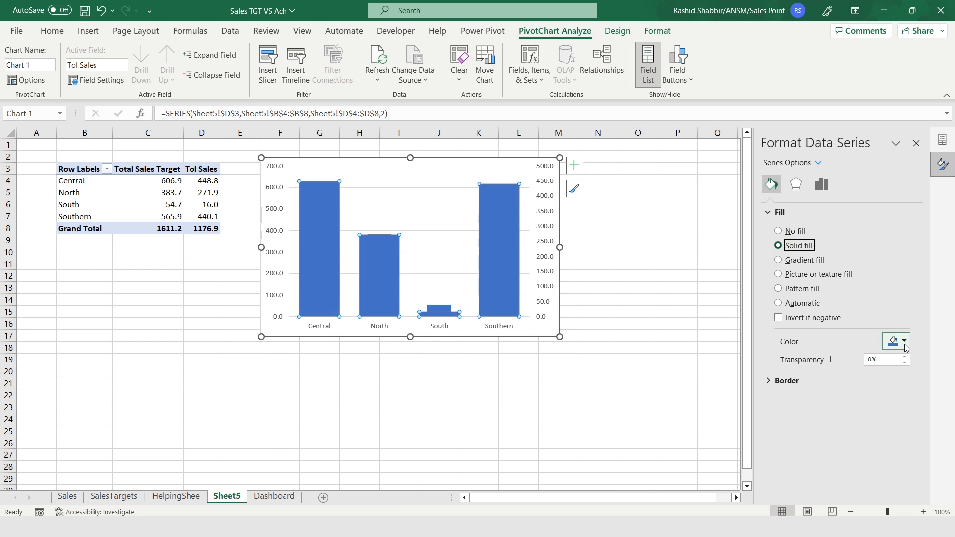
{"action": "left_click_drag", "start_coordinate": [879, 359], "coordinate": [840, 356]}
{"action": "type", "text": "50"}
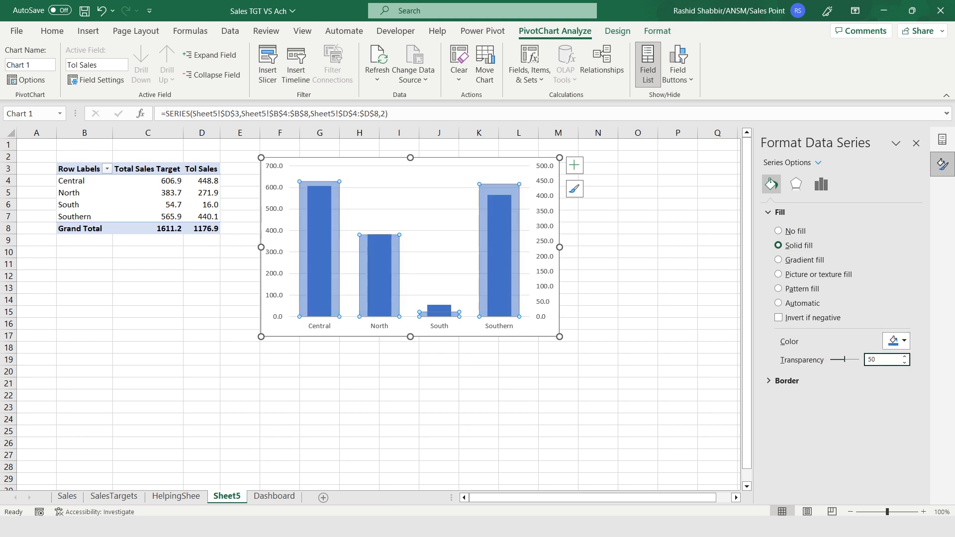
Add a data table beneath the region chart and remove the chart's gridlines.
{"action": "left_click", "coordinate": [574, 165]}
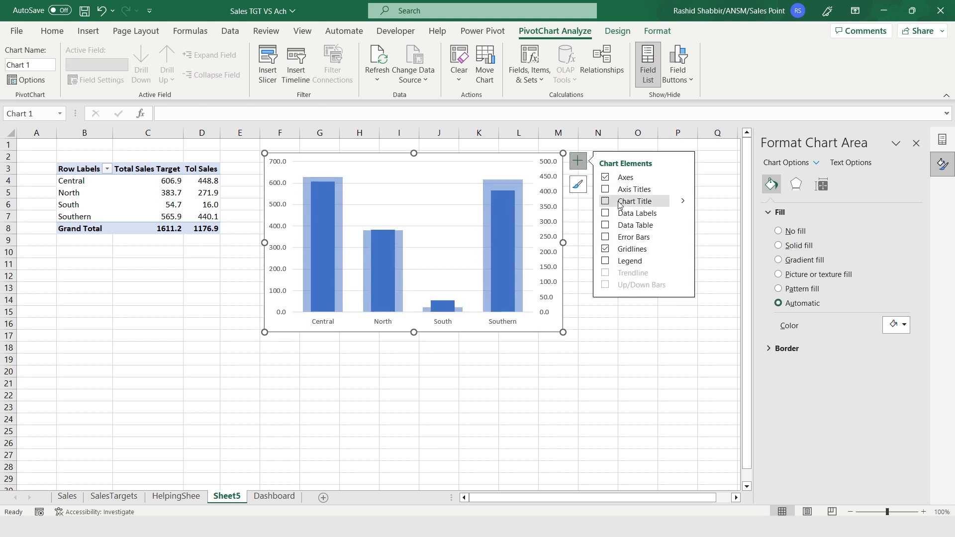
{"action": "left_click", "coordinate": [606, 225]}
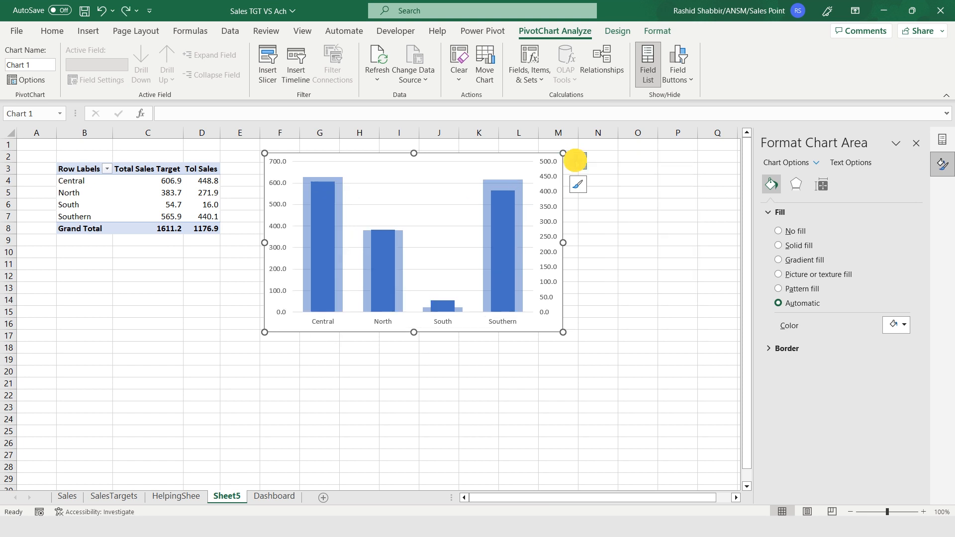
{"action": "left_click", "coordinate": [576, 161]}
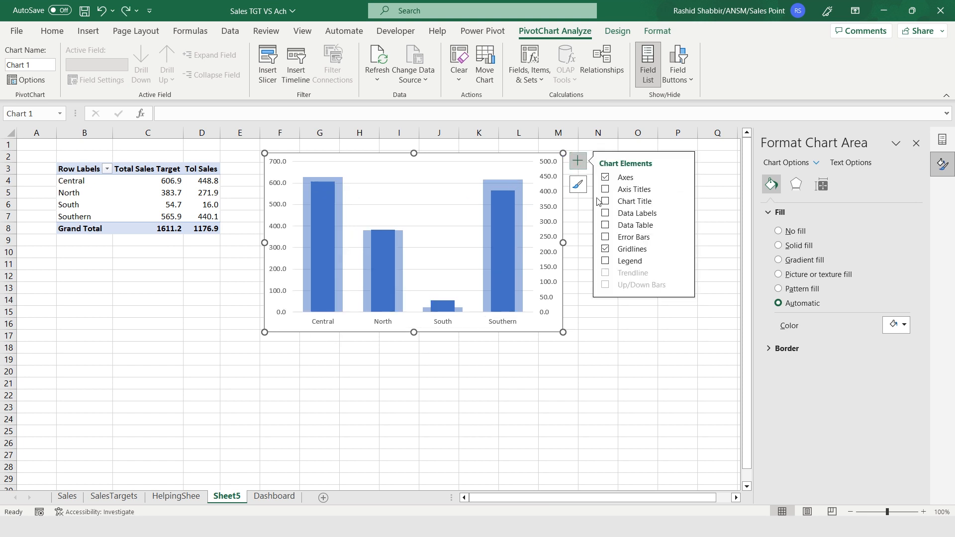
{"action": "left_click", "coordinate": [605, 226]}
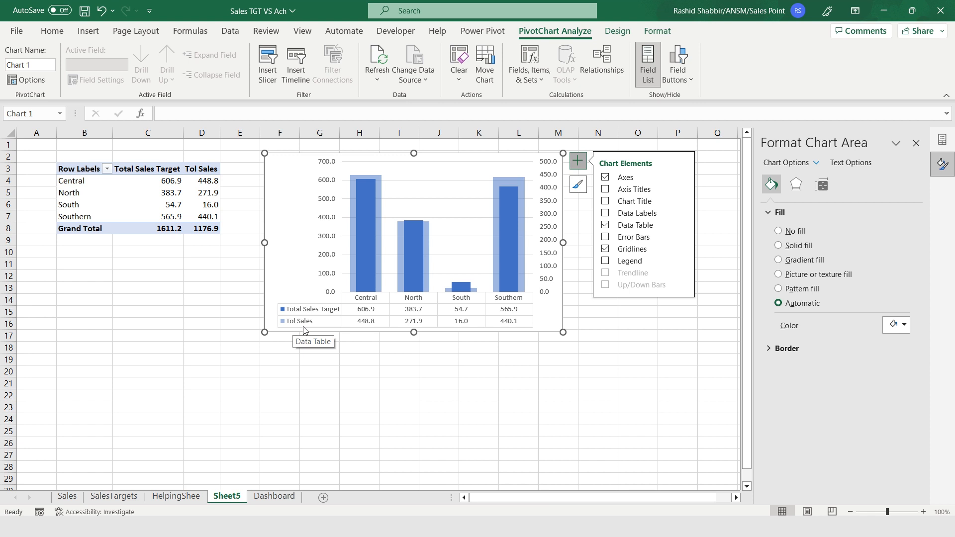
{"action": "left_click", "coordinate": [605, 282]}
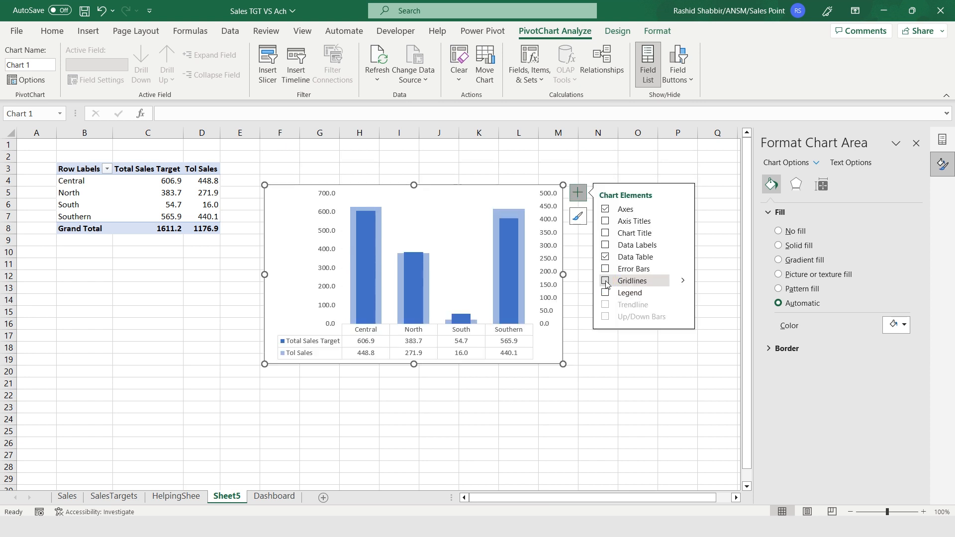
Move the region chart to the Dashboard sheet and fit it beneath the Region Wise Sales TGT VS ACH header, matching the header's width.
{"action": "left_click", "coordinate": [618, 31]}
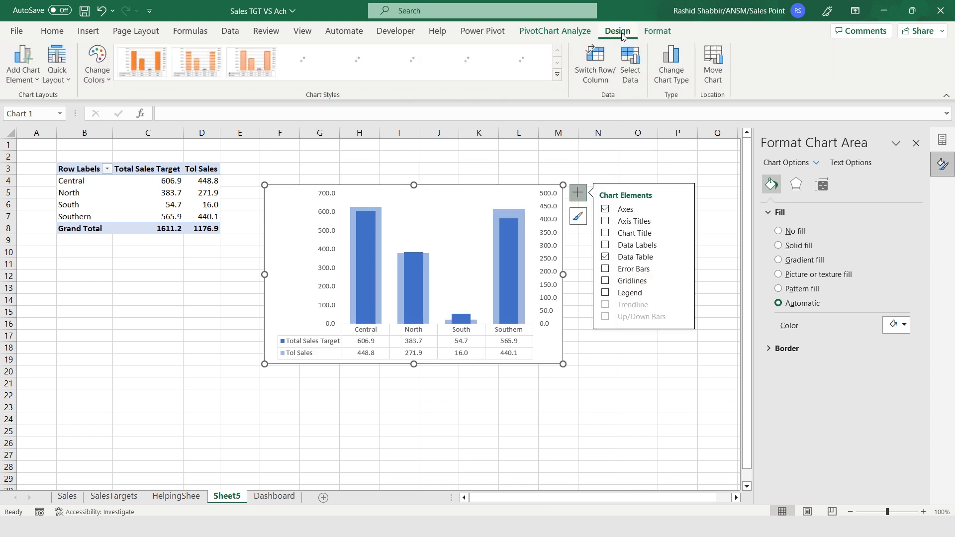
{"action": "left_click", "coordinate": [712, 65]}
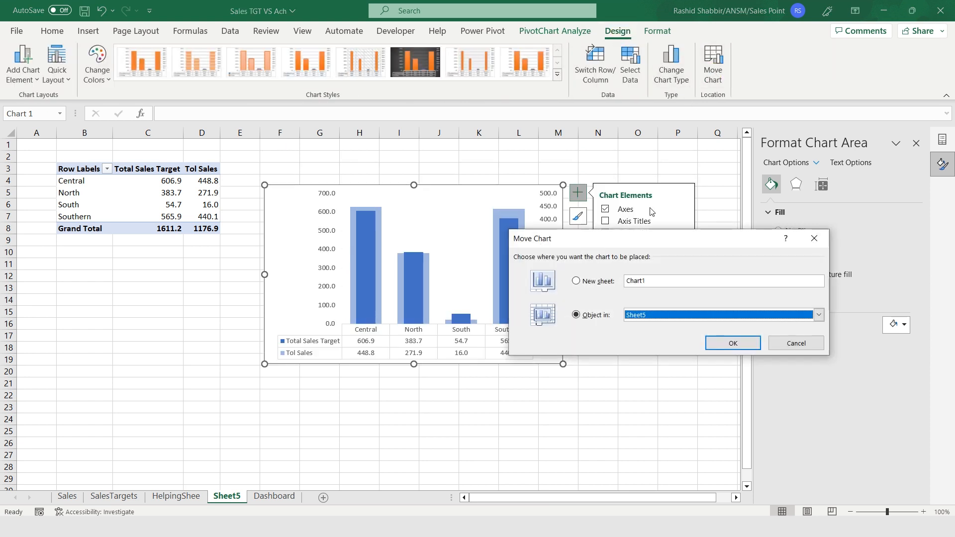
{"action": "left_click", "coordinate": [655, 317]}
{"action": "left_click", "coordinate": [647, 363]}
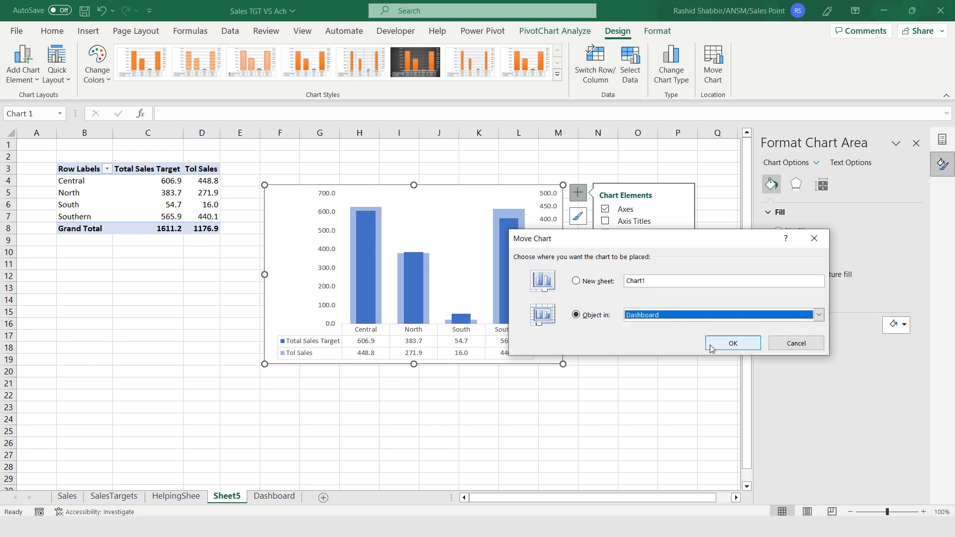
{"action": "left_click", "coordinate": [713, 345]}
{"action": "left_click_drag", "start_coordinate": [332, 183], "coordinate": [254, 224]}
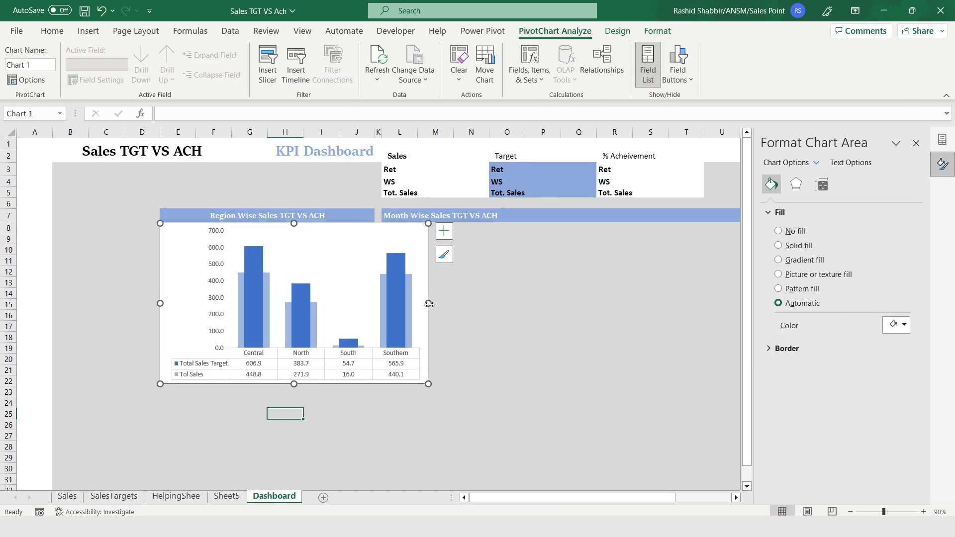
{"action": "left_click_drag", "start_coordinate": [428, 303], "coordinate": [375, 304]}
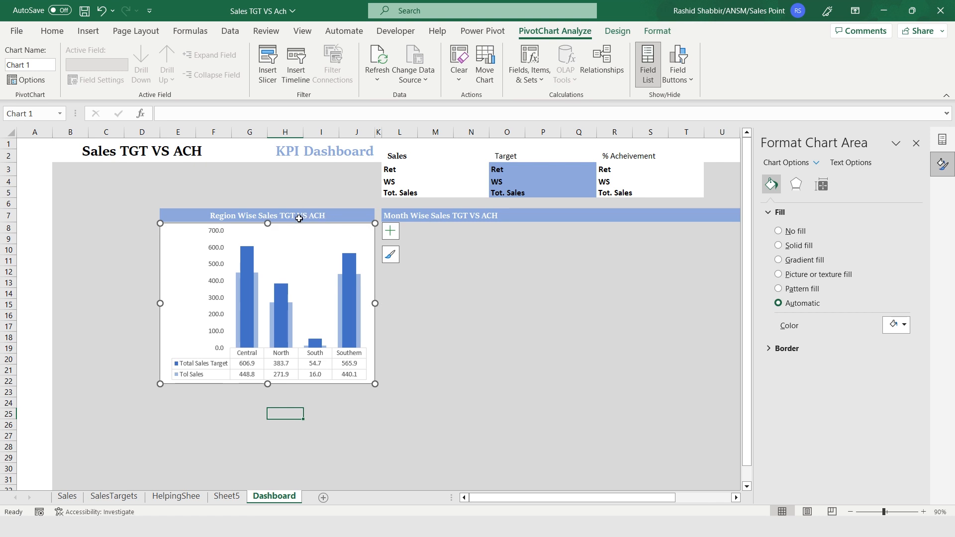
Open the SalesTarget table in the Power Pivot data model and widen its Date column so the measures can be read.
{"action": "left_click", "coordinate": [482, 31]}
{"action": "left_click", "coordinate": [18, 62]}
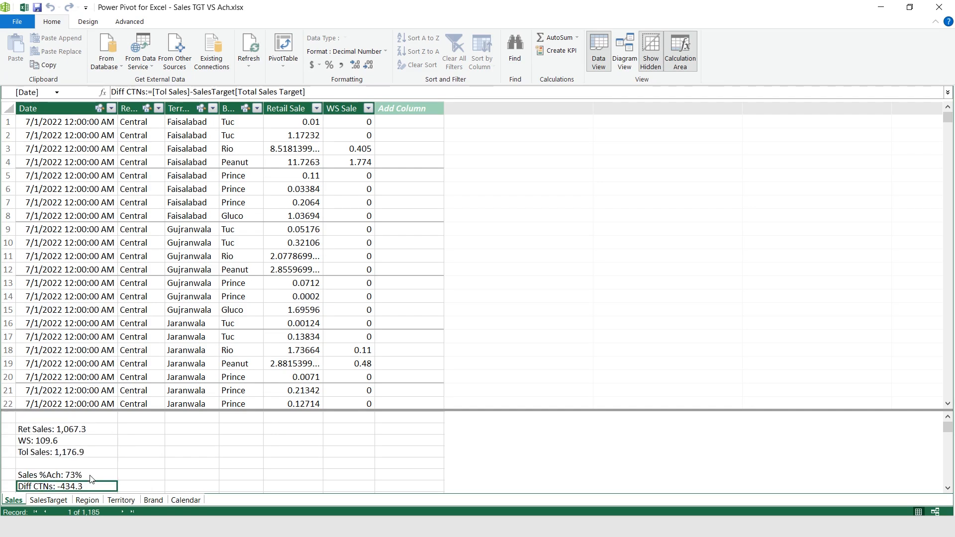
{"action": "left_click", "coordinate": [48, 500]}
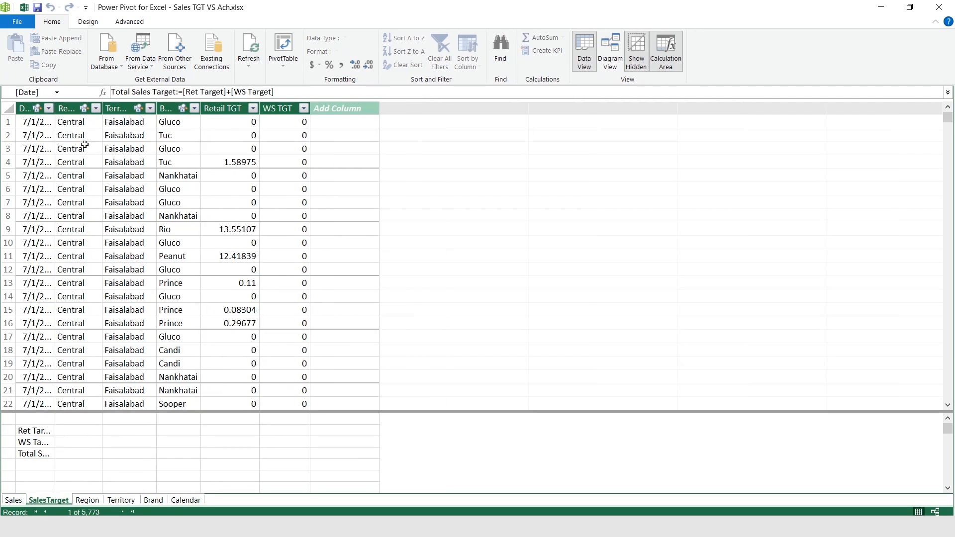
{"action": "left_click_drag", "start_coordinate": [52, 108], "coordinate": [106, 114]}
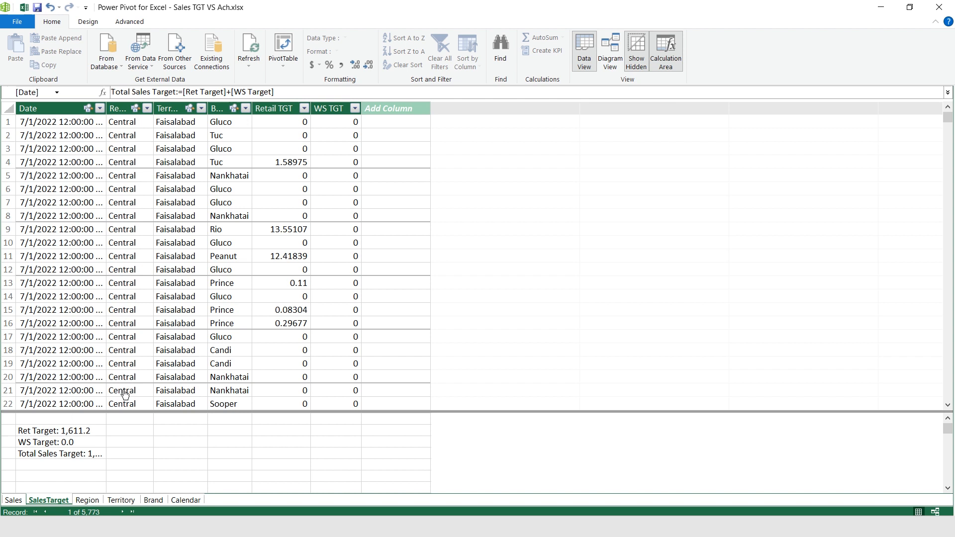
Rename the Total Sales Target measure to Tol Target and return to the Dashboard sheet in Excel.
{"action": "left_click", "coordinate": [60, 456]}
{"action": "left_click", "coordinate": [172, 92]}
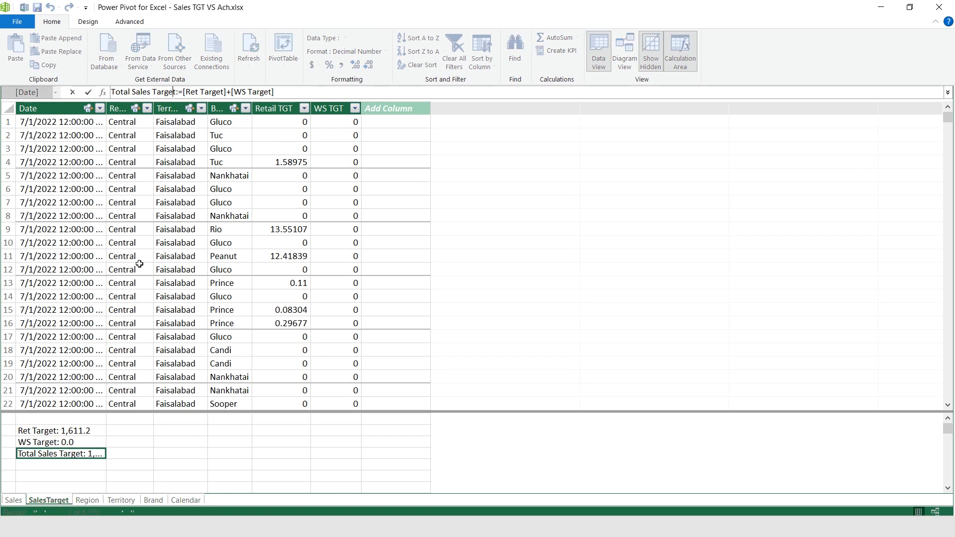
{"action": "key", "text": "ctrl+shift+Left"}
{"action": "key", "text": "ctrl+shift+Left"}
{"action": "key", "text": "BackSpace"}
{"action": "type", "text": "Tol"}
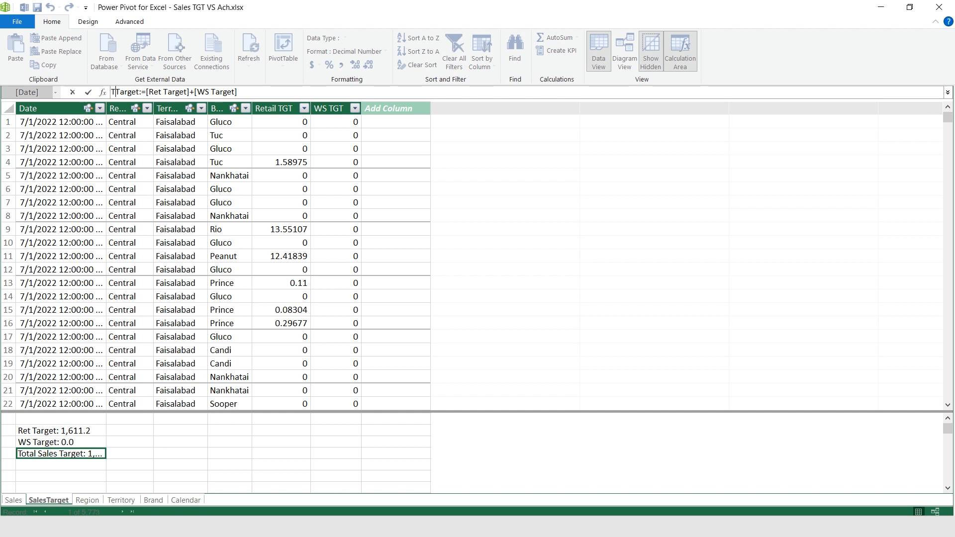
{"action": "key", "text": "Return"}
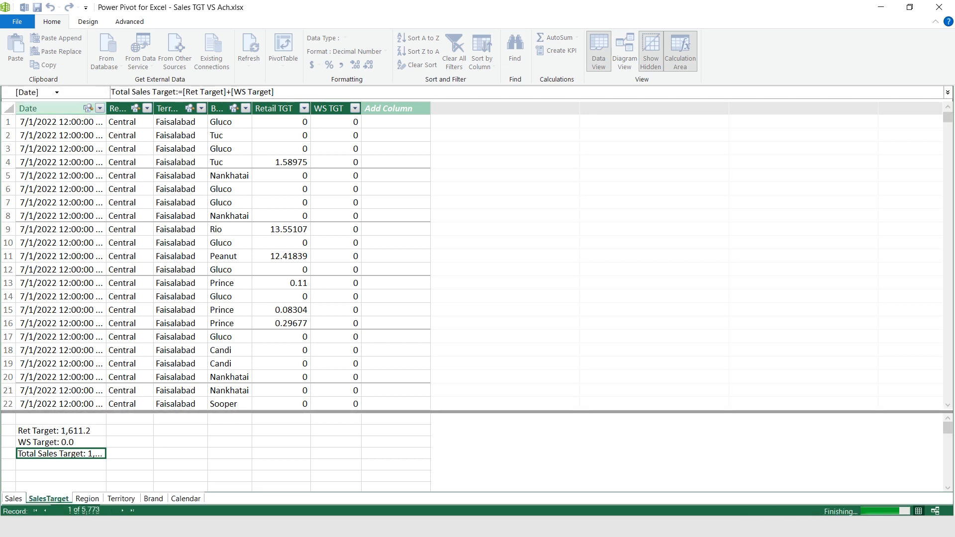
{"action": "left_click", "coordinate": [881, 8]}
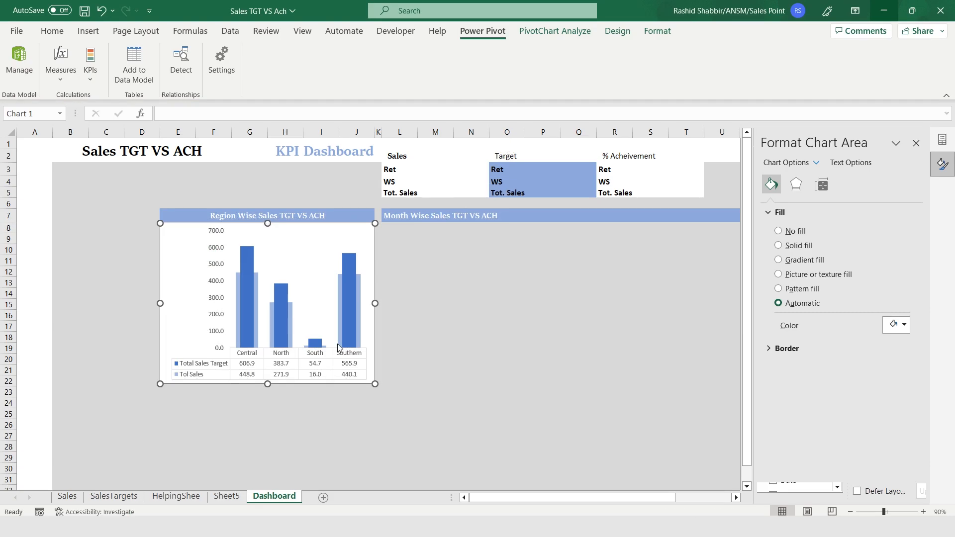
{"action": "left_click", "coordinate": [567, 32]}
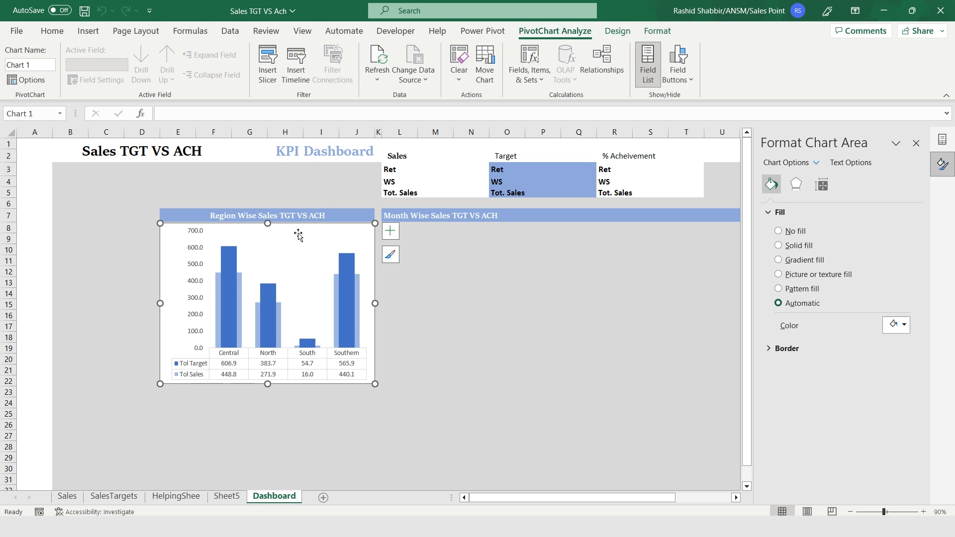
Set the region chart's height to 2.8 inches and close the chart formatting pane.
{"action": "left_click", "coordinate": [657, 32]}
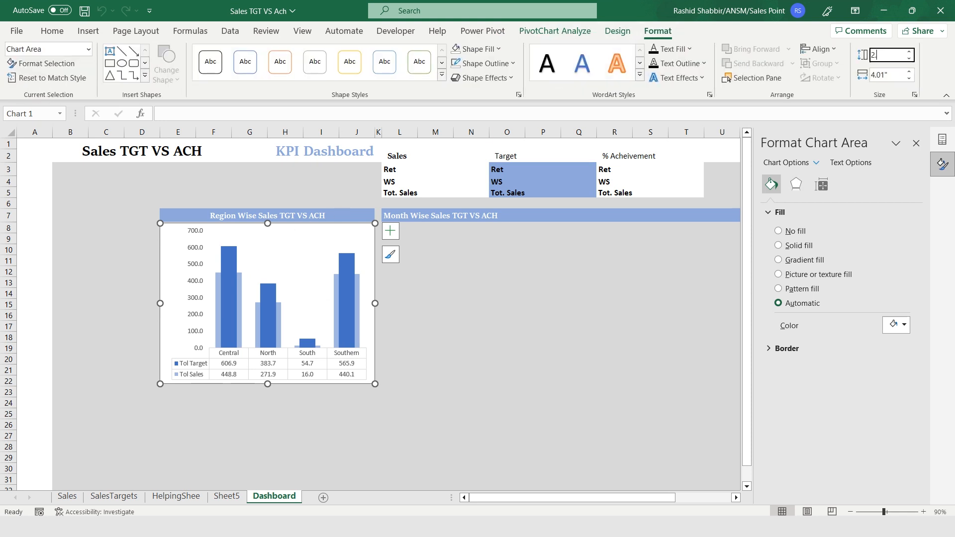
{"action": "type", "text": "2.8"}
{"action": "key", "text": "Return"}
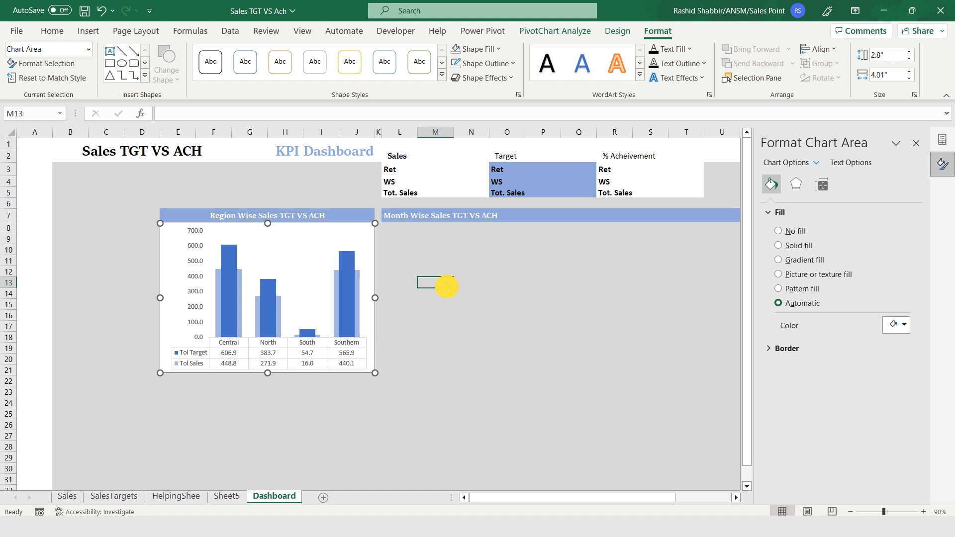
{"action": "left_click", "coordinate": [437, 282]}
{"action": "left_click", "coordinate": [916, 143]}
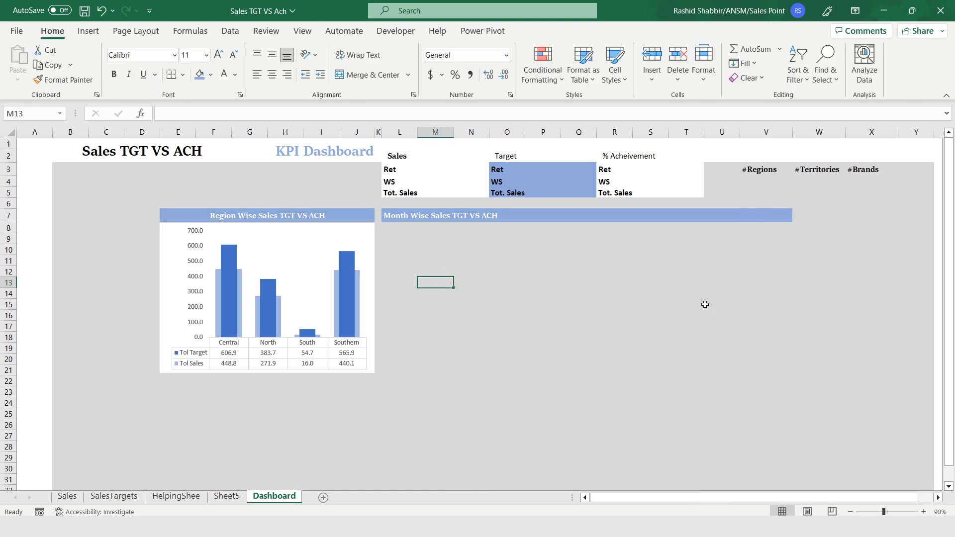
{"action": "left_click", "coordinate": [370, 290]}
{"action": "left_click", "coordinate": [435, 304]}
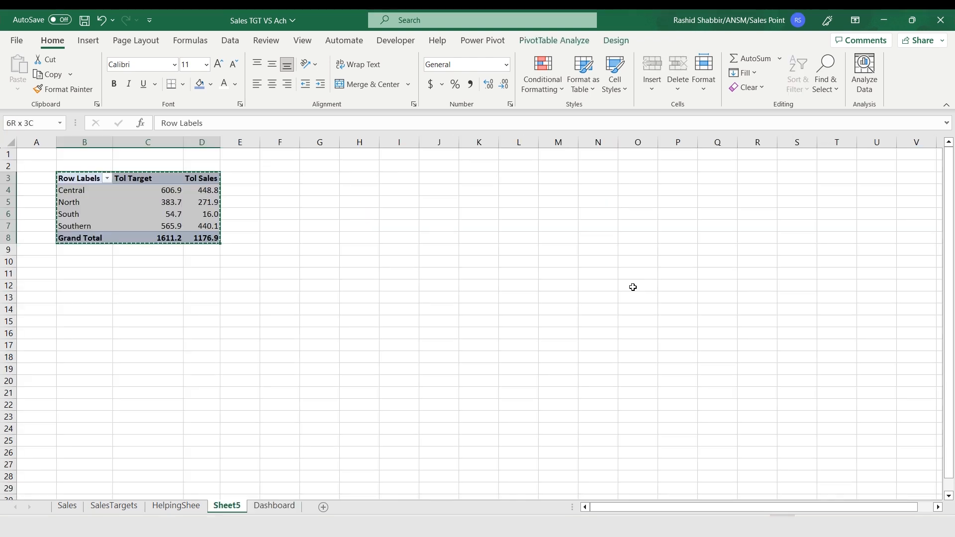
Paste a copy of the region PivotTable at F3 on Sheet5 and show the copy's field list.
{"action": "key", "text": "ctrl+v"}
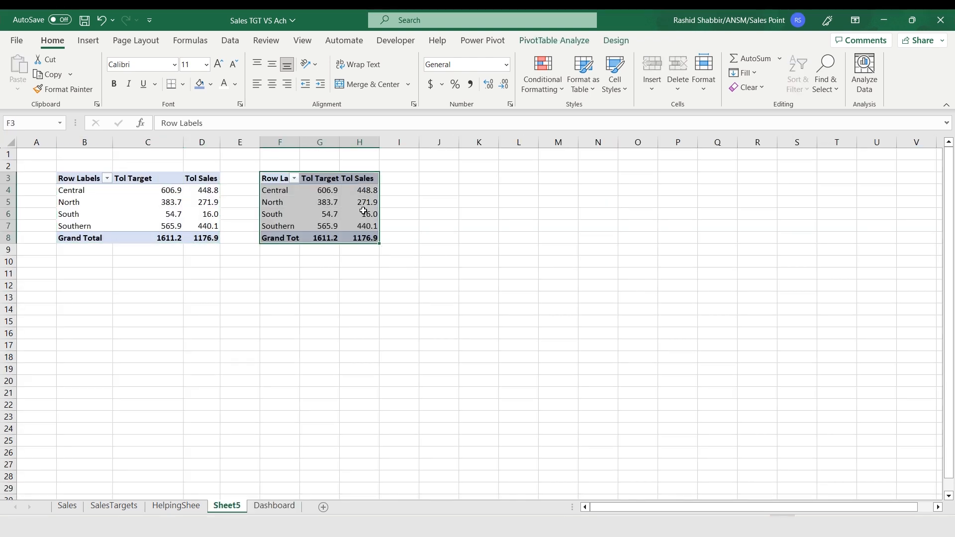
{"action": "left_click", "coordinate": [318, 190]}
{"action": "right_click", "coordinate": [319, 189]}
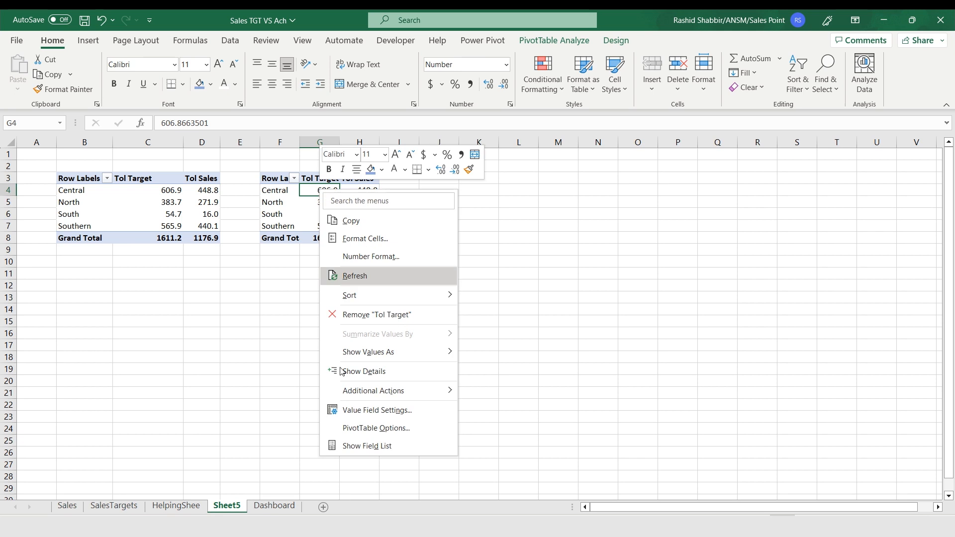
{"action": "left_click", "coordinate": [356, 444]}
Replace the region row field of the copied PivotTable with Month Number from the Calendar table.
{"action": "left_click_drag", "start_coordinate": [874, 360], "coordinate": [569, 282]}
{"action": "left_click", "coordinate": [752, 239]}
{"action": "left_click", "coordinate": [752, 239]}
{"action": "left_click", "coordinate": [753, 257]}
{"action": "left_click", "coordinate": [763, 282]}
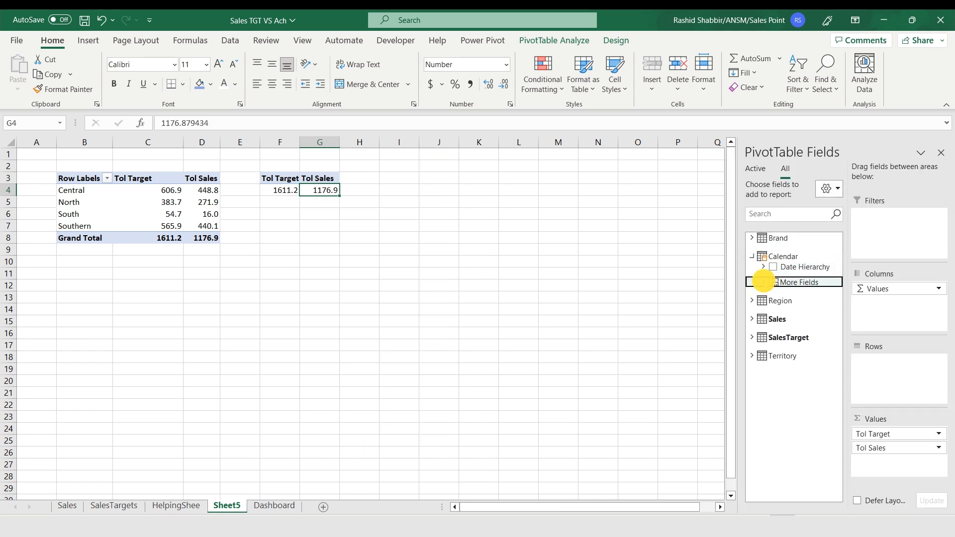
{"action": "left_click", "coordinate": [806, 330]}
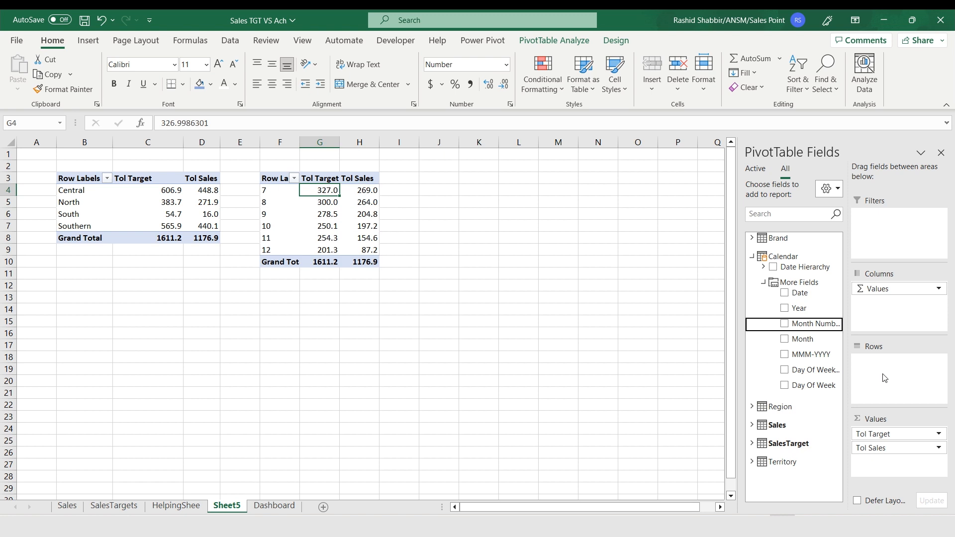
Insert a stacked column PivotChart from the month PivotTable and hide all its field buttons.
{"action": "left_click", "coordinate": [88, 41]}
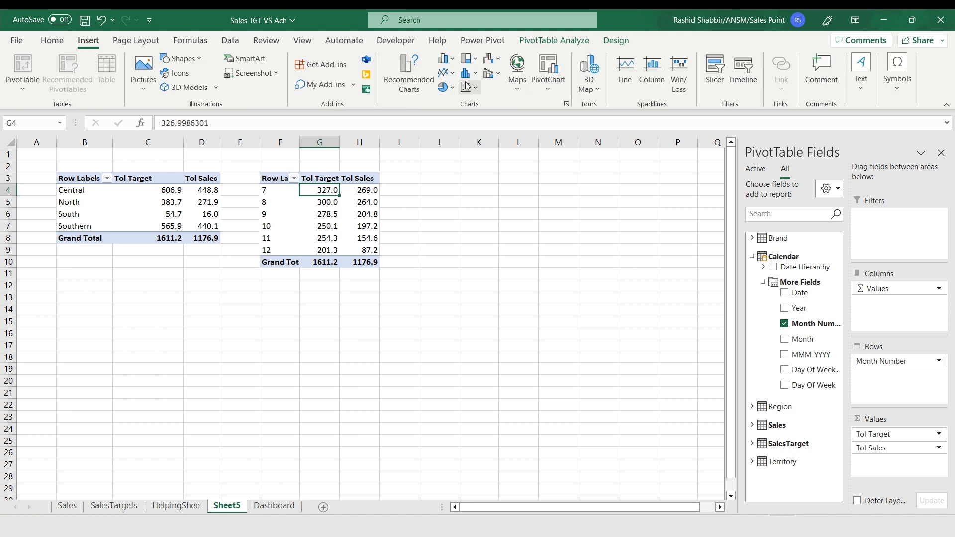
{"action": "left_click", "coordinate": [447, 58]}
{"action": "left_click", "coordinate": [479, 116]}
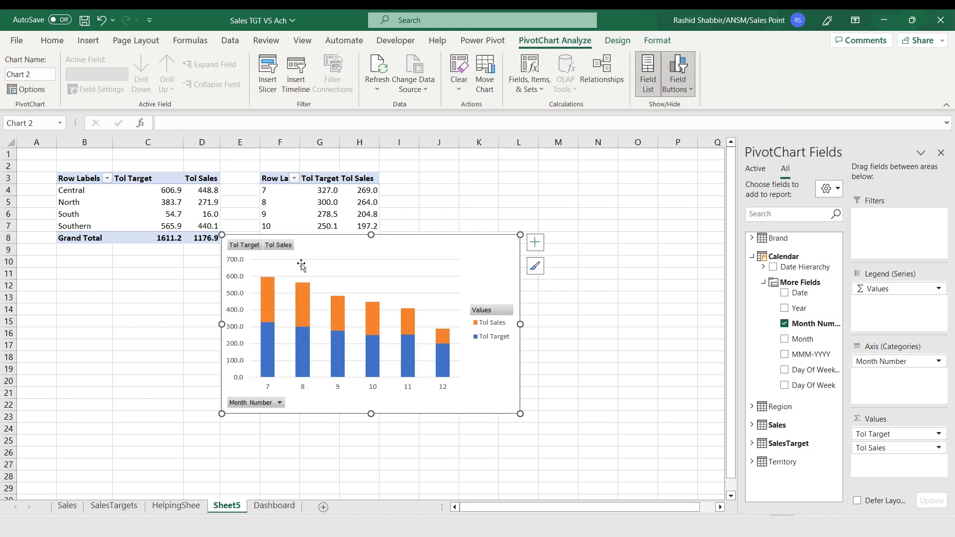
{"action": "right_click", "coordinate": [244, 247]}
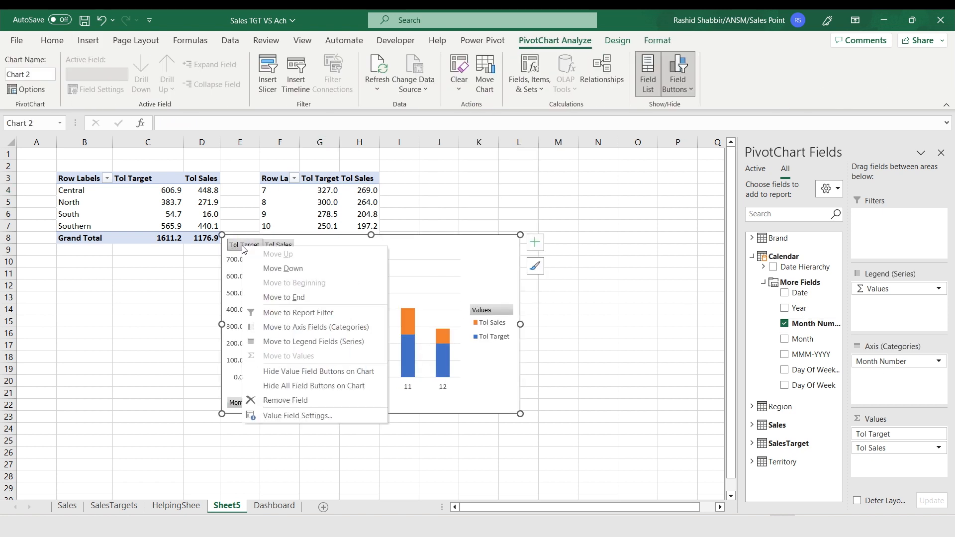
{"action": "left_click", "coordinate": [277, 389]}
{"action": "left_click", "coordinate": [494, 317]}
{"action": "key", "text": "ctrl+x"}
{"action": "key", "text": "ctrl+z"}
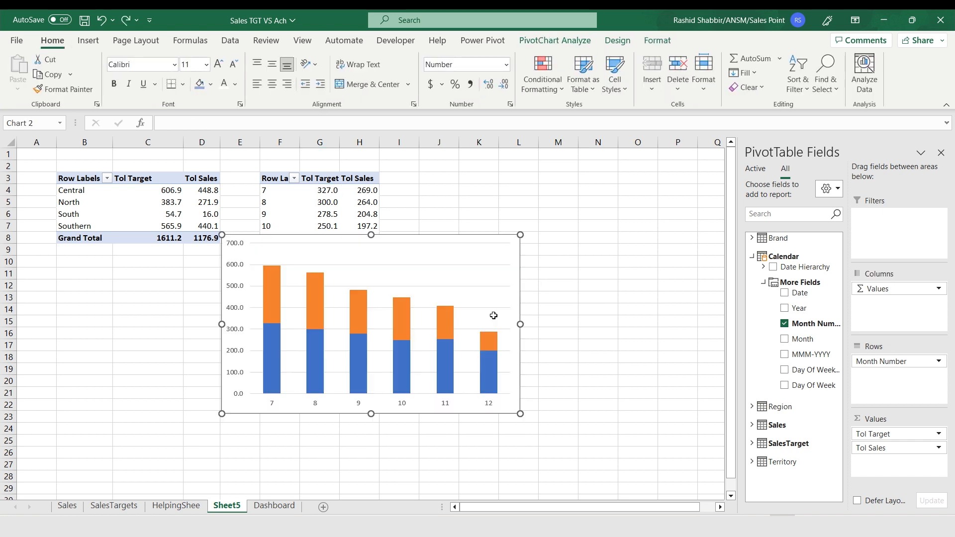
{"action": "left_click", "coordinate": [479, 264]}
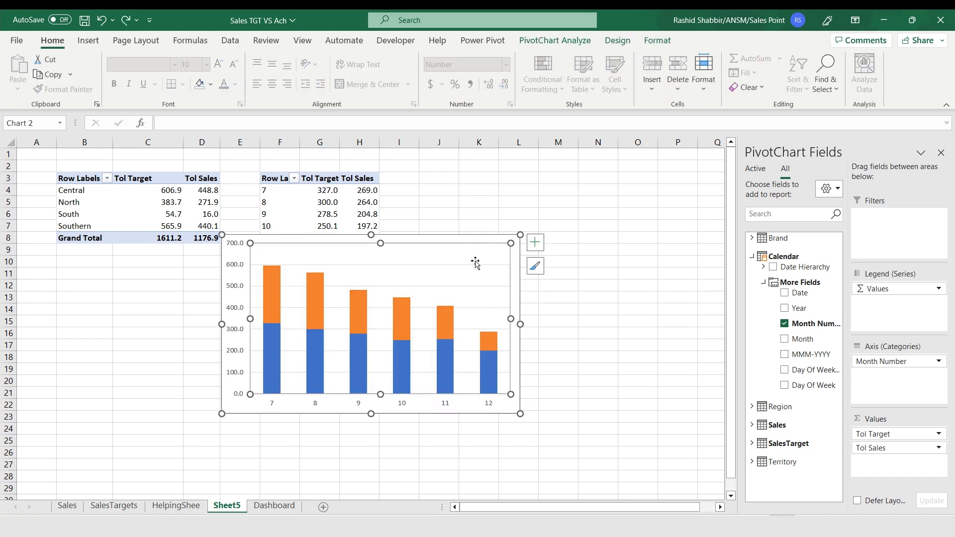
{"action": "left_click", "coordinate": [557, 281]}
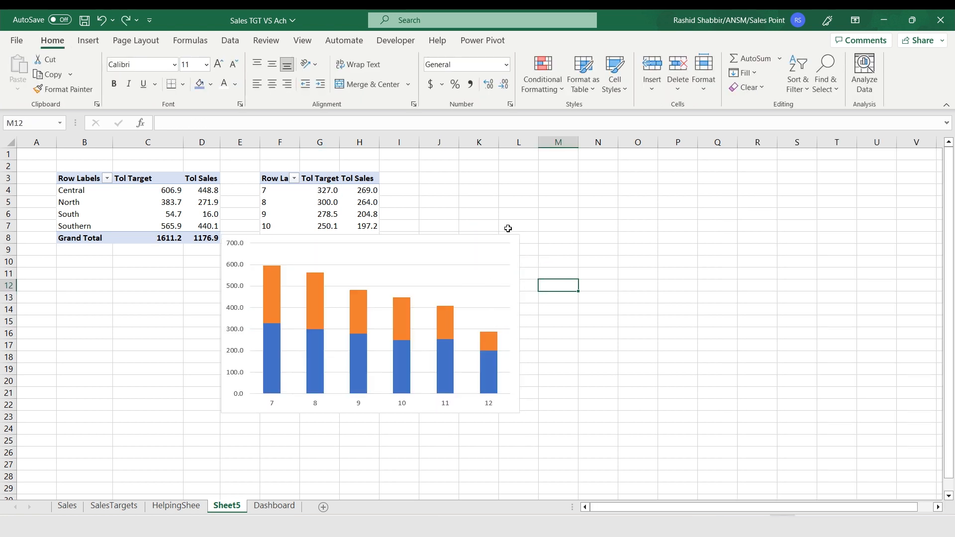
{"action": "key", "text": "ctrl+z"}
{"action": "left_click", "coordinate": [590, 308]}
Delete the month chart's legend and remove its gridlines.
{"action": "left_click", "coordinate": [484, 324]}
{"action": "key", "text": "Delete"}
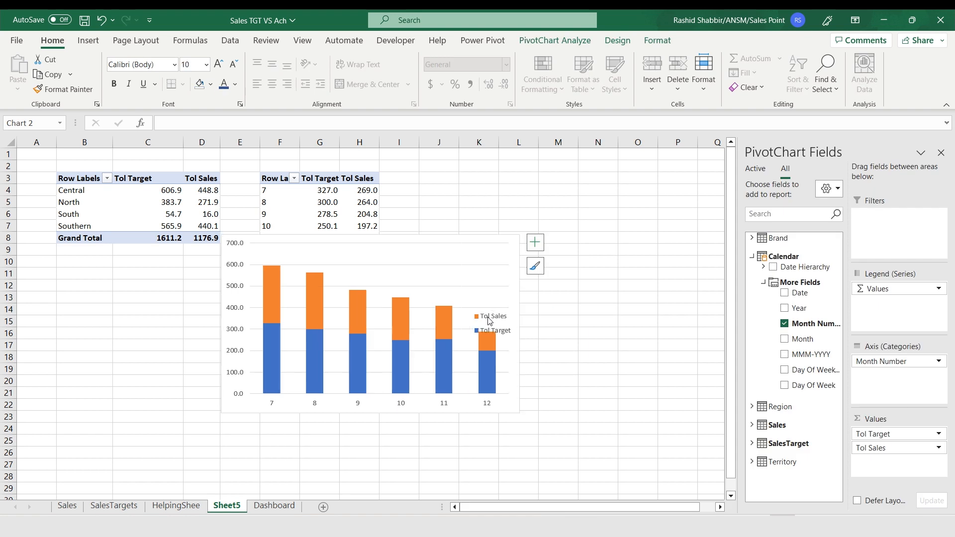
{"action": "left_click", "coordinate": [535, 243]}
{"action": "left_click", "coordinate": [562, 330]}
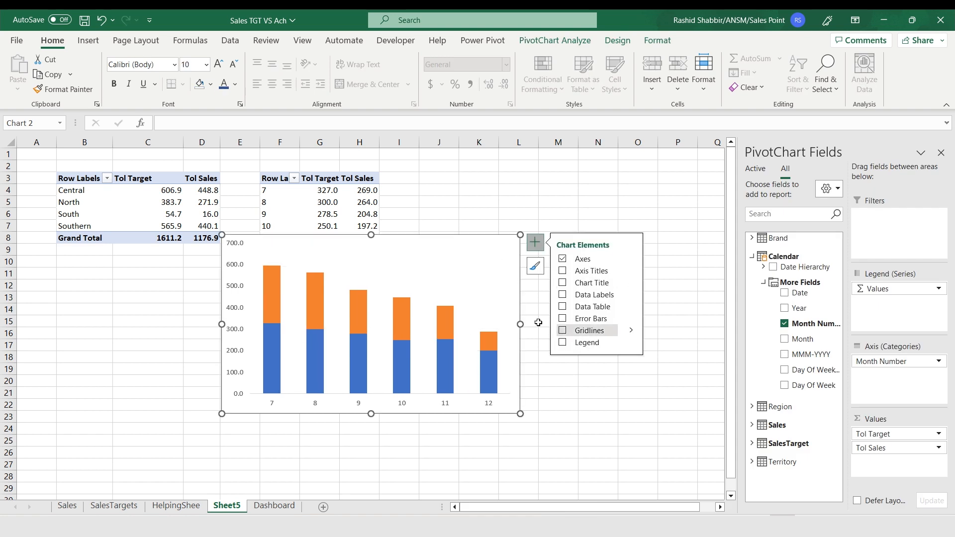
Plot the month chart's Tol Sales series on the secondary axis with a 50% gap width.
{"action": "left_click", "coordinate": [328, 244]}
{"action": "double_click", "coordinate": [320, 238]}
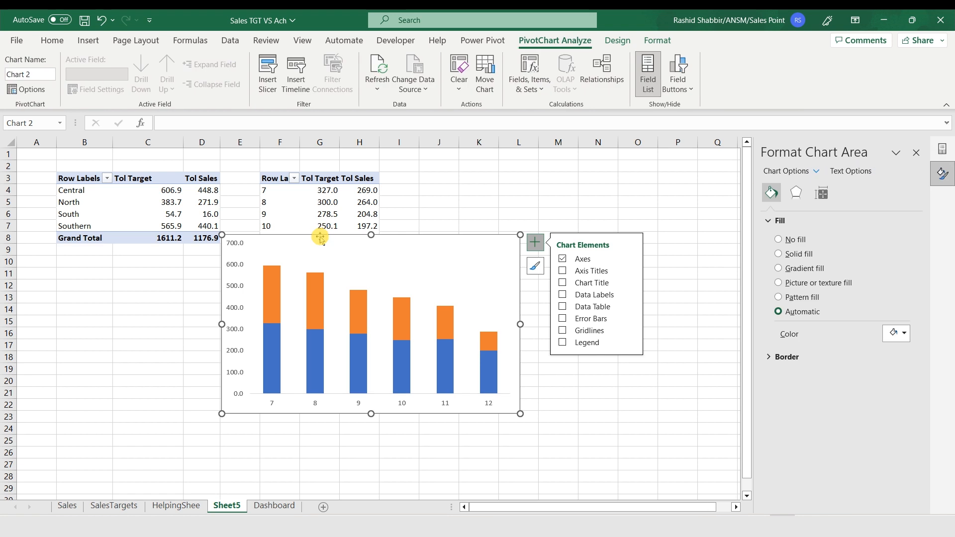
{"action": "left_click", "coordinate": [274, 284]}
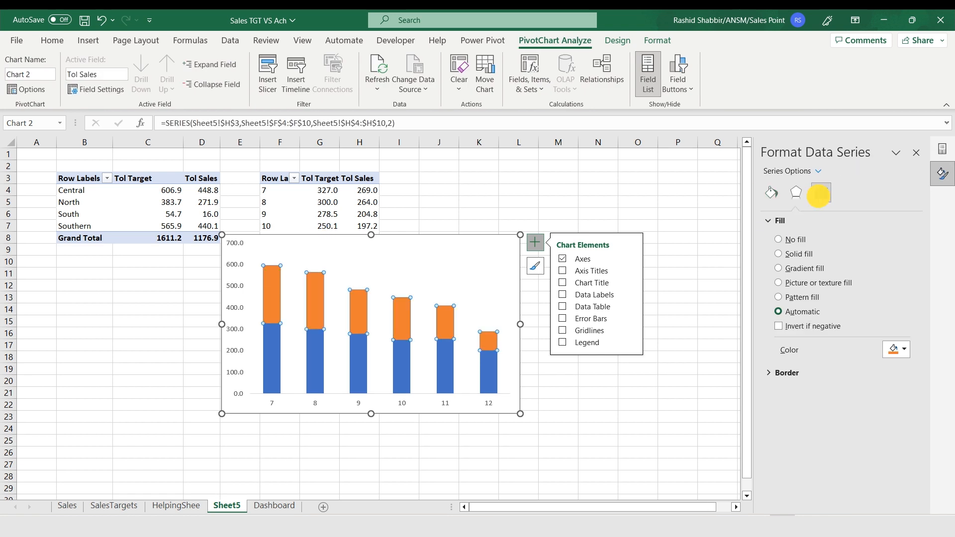
{"action": "left_click", "coordinate": [821, 193]}
{"action": "left_click", "coordinate": [785, 267]}
{"action": "double_click", "coordinate": [880, 300]}
{"action": "type", "text": "50"}
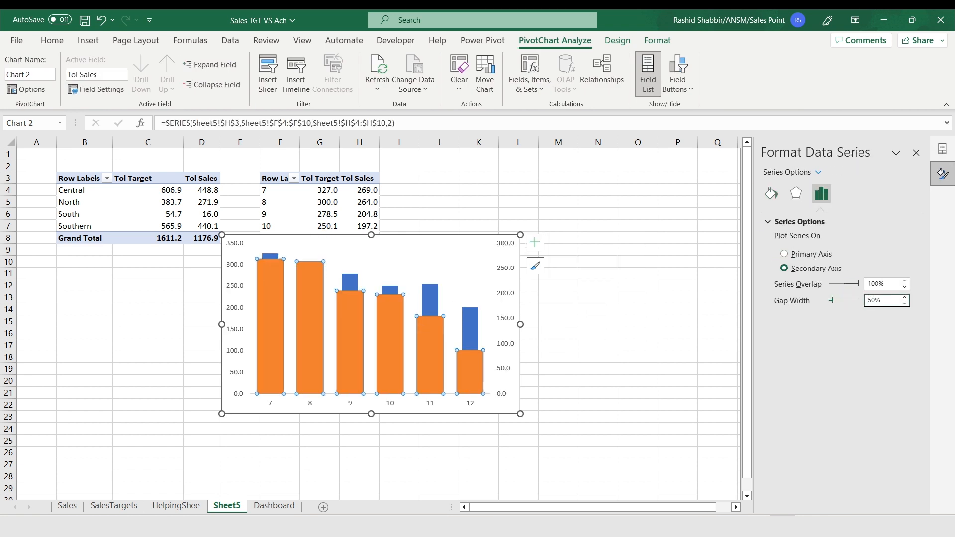
Give the month chart's Tol Sales series a solid blue fill with 50% transparency.
{"action": "left_click", "coordinate": [772, 193]}
{"action": "left_click", "coordinate": [779, 255]}
{"action": "double_click", "coordinate": [874, 369]}
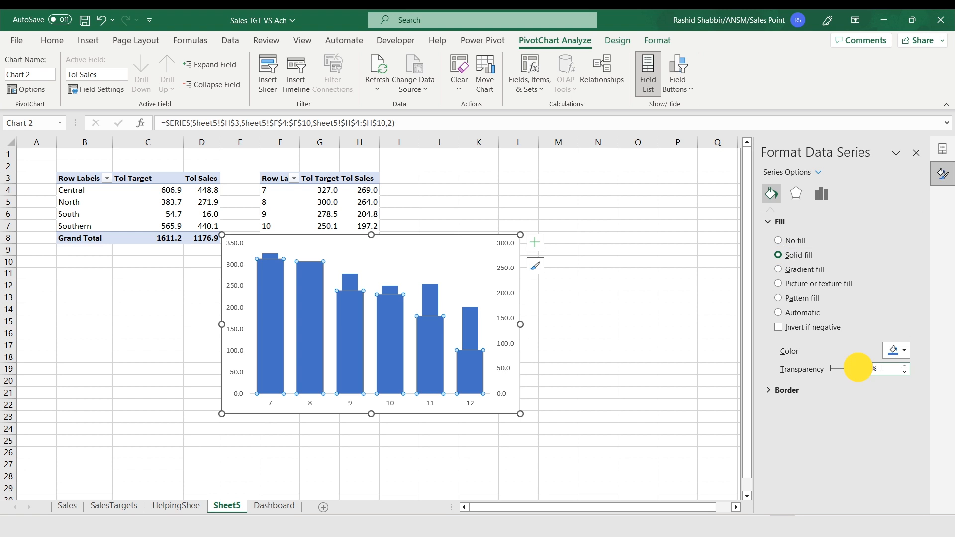
{"action": "type", "text": "50"}
{"action": "key", "text": "Return"}
Add a data table beneath the month chart.
{"action": "left_click", "coordinate": [546, 248]}
{"action": "left_click", "coordinate": [465, 248]}
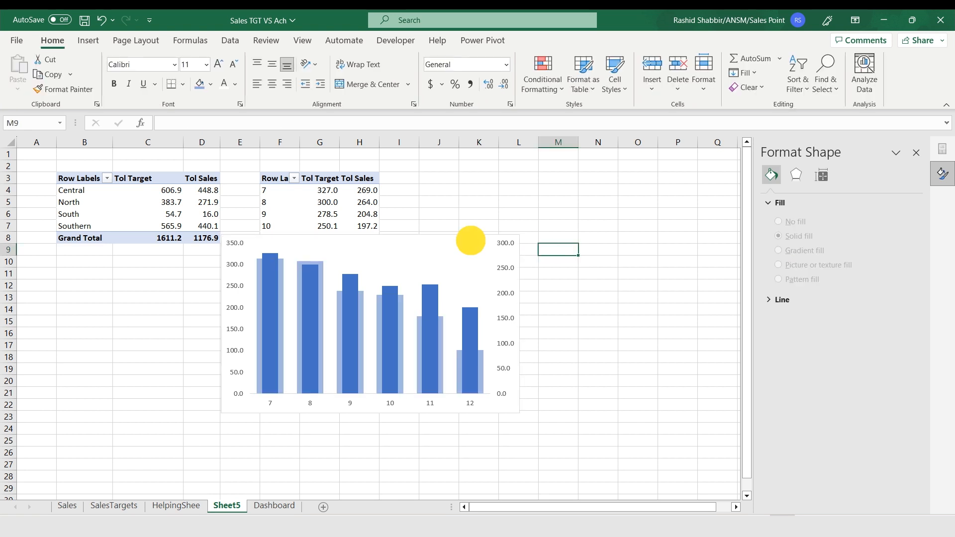
{"action": "left_click", "coordinate": [535, 243]}
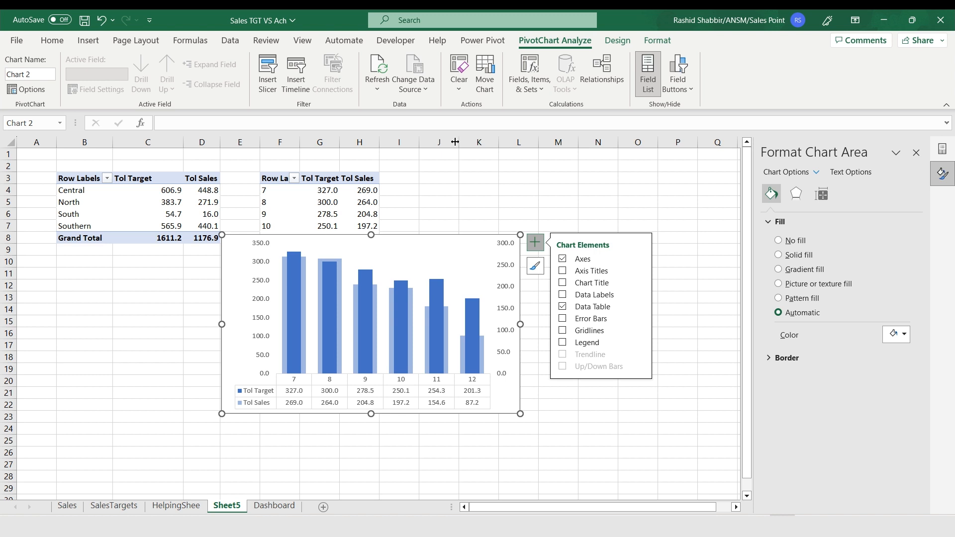
Move the month chart from Sheet5 to the Dashboard sheet as an embedded object.
{"action": "left_click", "coordinate": [618, 41]}
{"action": "left_click", "coordinate": [713, 75]}
{"action": "left_click", "coordinate": [676, 325]}
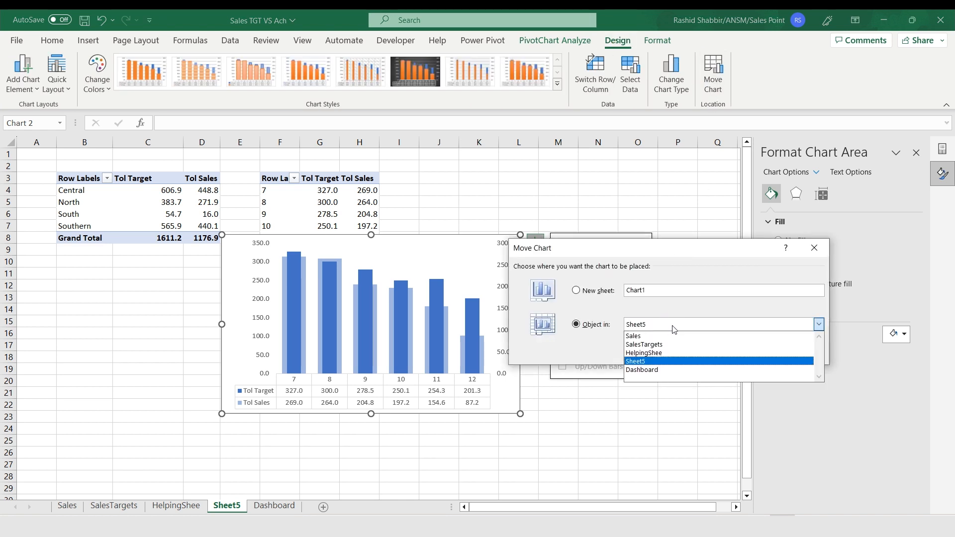
{"action": "left_click", "coordinate": [641, 366]}
{"action": "left_click", "coordinate": [732, 353]}
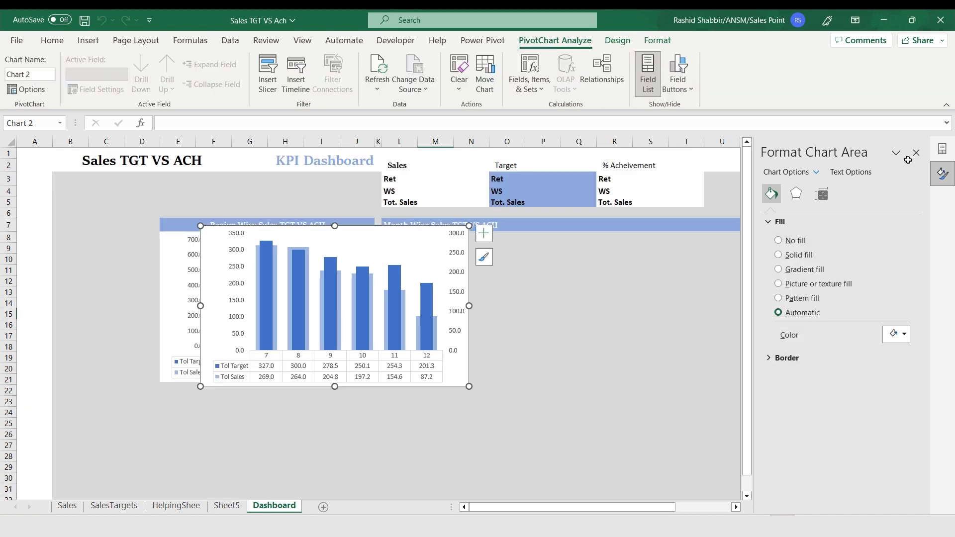
Place the month chart directly beneath the Month Wise Sales TGT VS ACH heading and close the side panes.
{"action": "left_click", "coordinate": [917, 152]}
{"action": "left_click", "coordinate": [277, 241]}
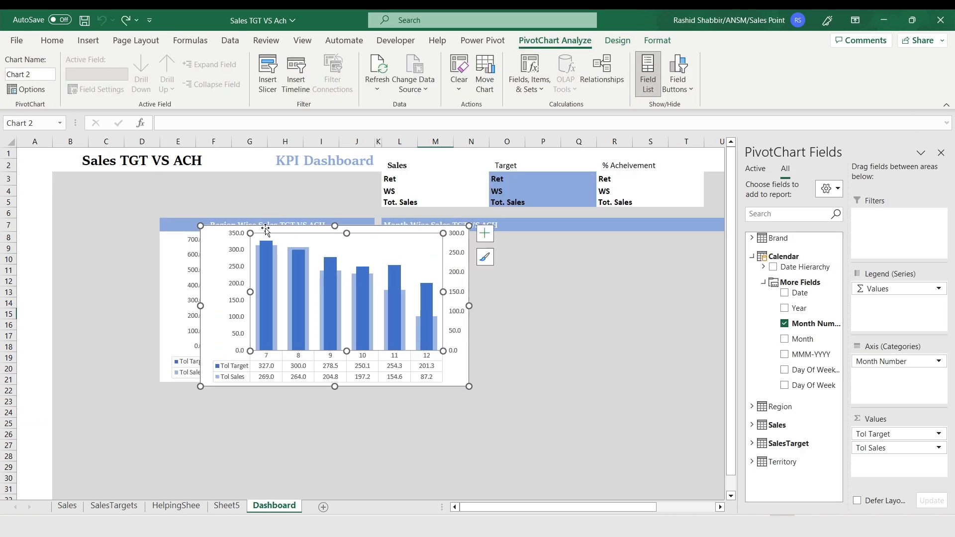
{"action": "left_click_drag", "start_coordinate": [210, 236], "coordinate": [392, 242]}
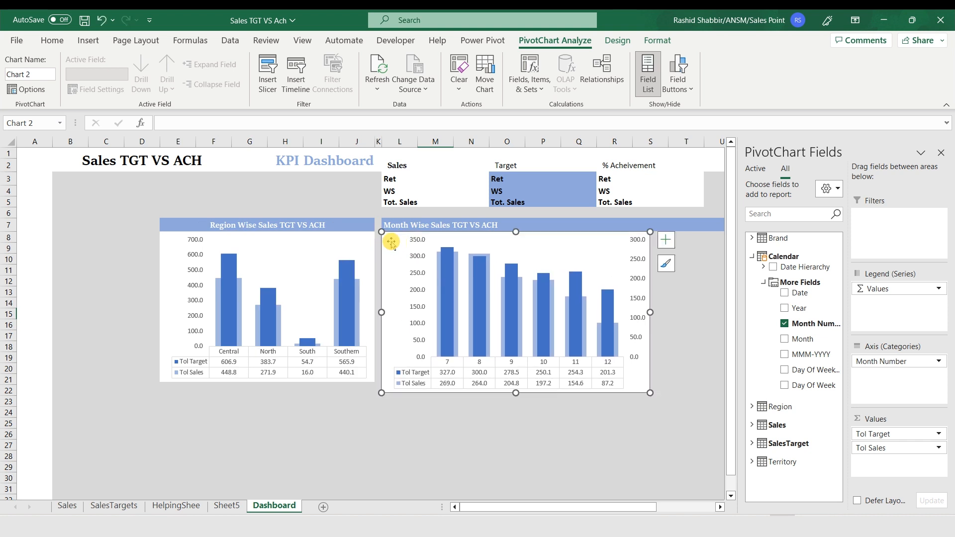
{"action": "left_click", "coordinate": [941, 153]}
{"action": "left_click", "coordinate": [740, 291]}
Set the region chart's size to 3 inches high and 4 inches wide.
{"action": "left_click", "coordinate": [346, 243]}
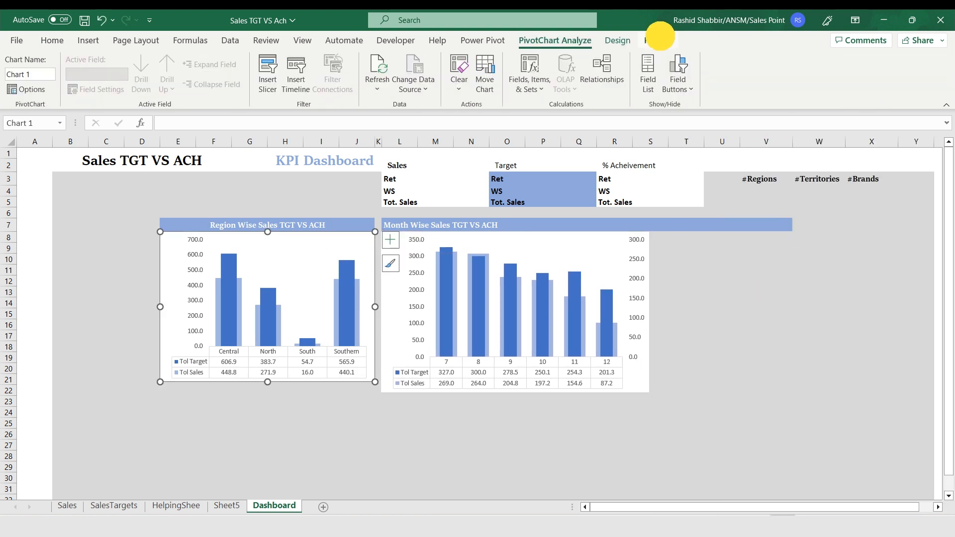
{"action": "left_click", "coordinate": [657, 40]}
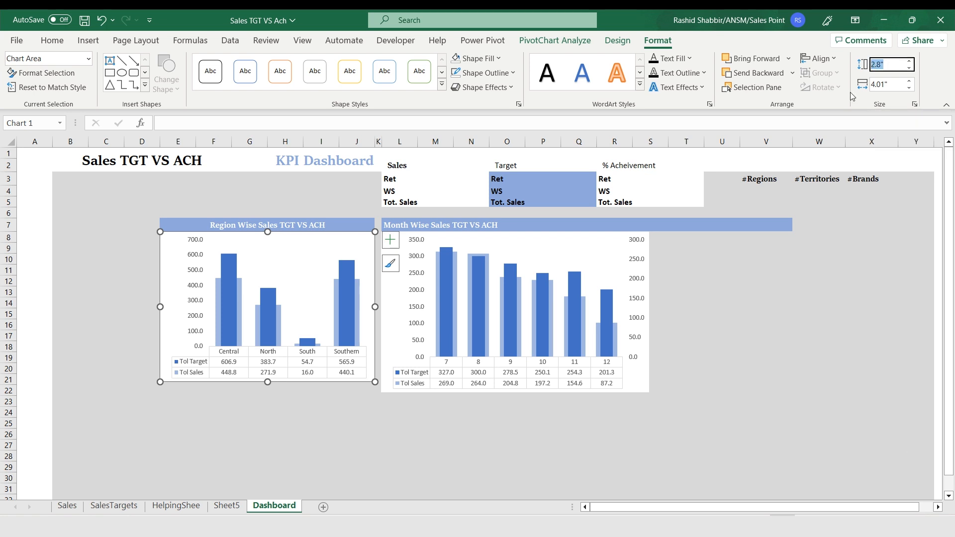
{"action": "type", "text": "3"}
{"action": "key", "text": "Tab"}
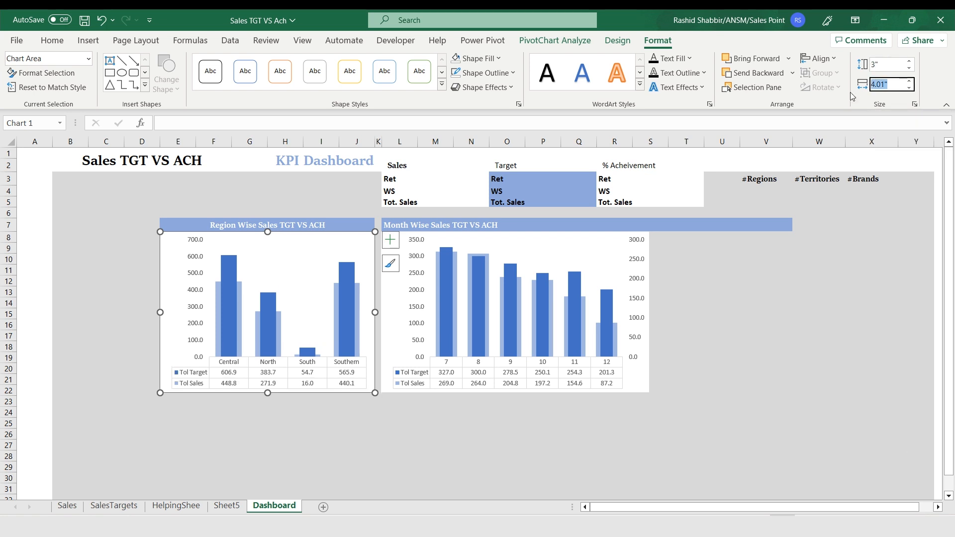
{"action": "type", "text": "4"}
{"action": "key", "text": "Tab"}
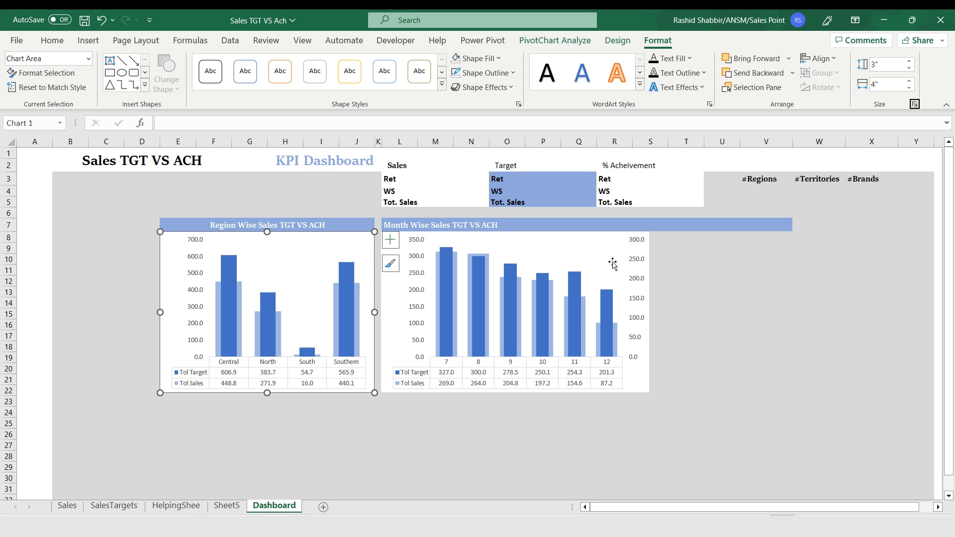
Widen the month chart to about 7.66 inches so it spans its heading band.
{"action": "left_click", "coordinate": [571, 239]}
{"action": "left_click", "coordinate": [575, 240]}
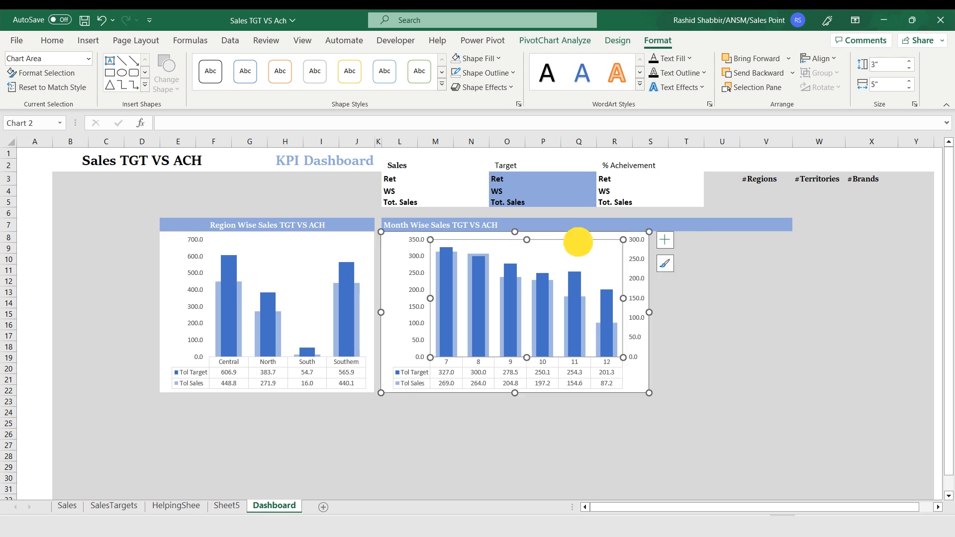
{"action": "left_click", "coordinate": [589, 238]}
{"action": "left_click_drag", "start_coordinate": [649, 312], "coordinate": [792, 313]}
Delete the month chart's secondary vertical axis.
{"action": "left_click", "coordinate": [746, 207]}
{"action": "left_click", "coordinate": [778, 248]}
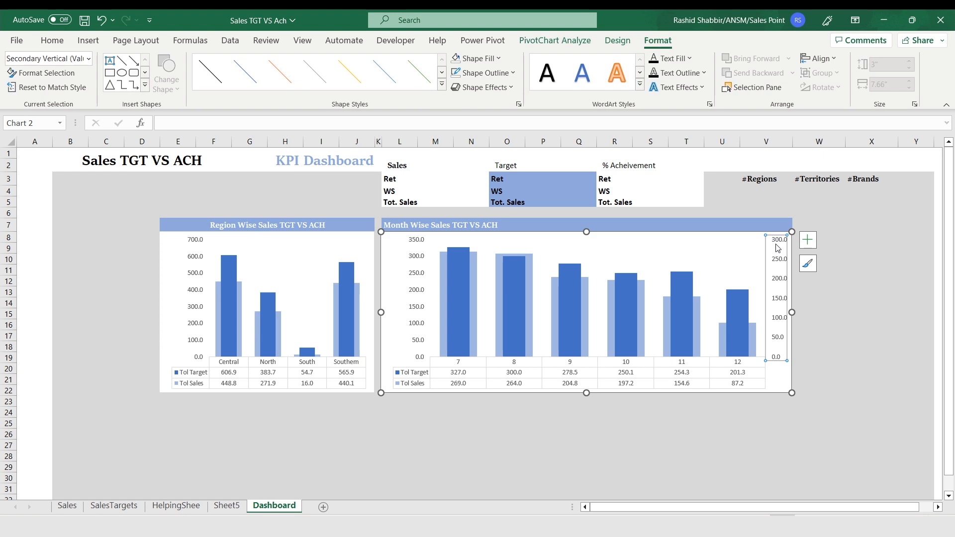
{"action": "key", "text": "Delete"}
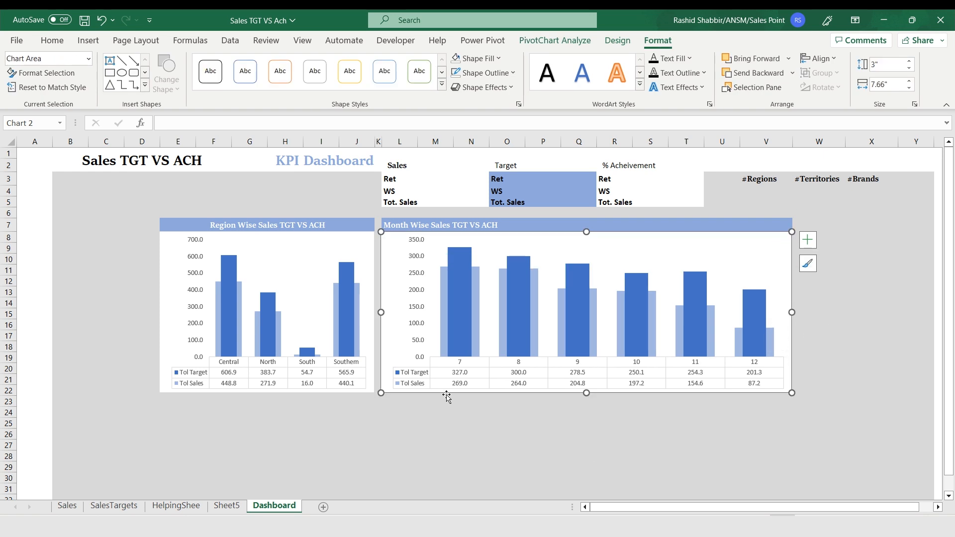
Merge and center the Month Wise Sales TGT VS ACH heading across L7:V7.
{"action": "left_click", "coordinate": [400, 225]}
{"action": "key", "text": "shift+Right"}
{"action": "key", "text": "shift+Right"}
{"action": "key", "text": "shift+Right"}
{"action": "key", "text": "shift+Right"}
{"action": "key", "text": "shift+Right"}
{"action": "key", "text": "shift+Right"}
{"action": "key", "text": "shift+Right"}
{"action": "key", "text": "shift+Right"}
{"action": "key", "text": "shift+Right"}
{"action": "key", "text": "shift+Right"}
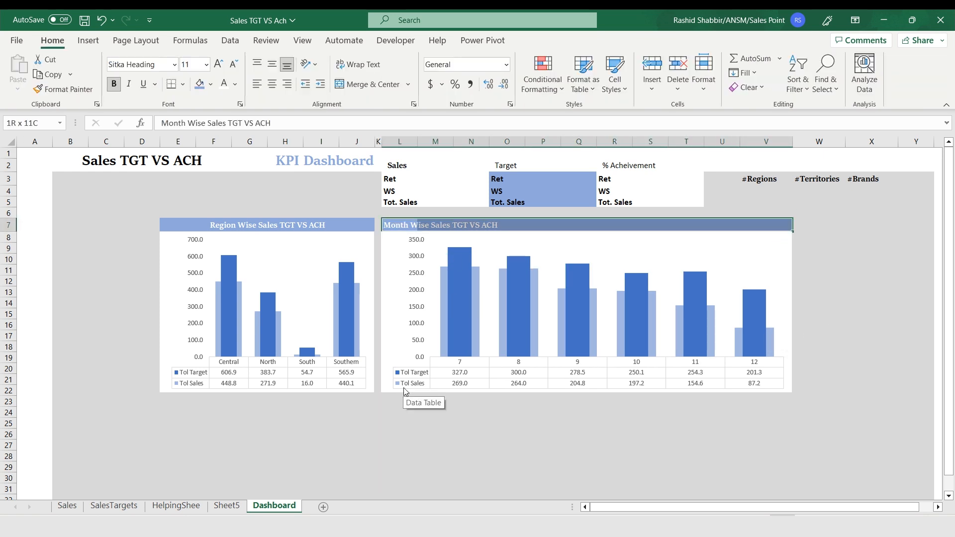
{"action": "left_click", "coordinate": [374, 79]}
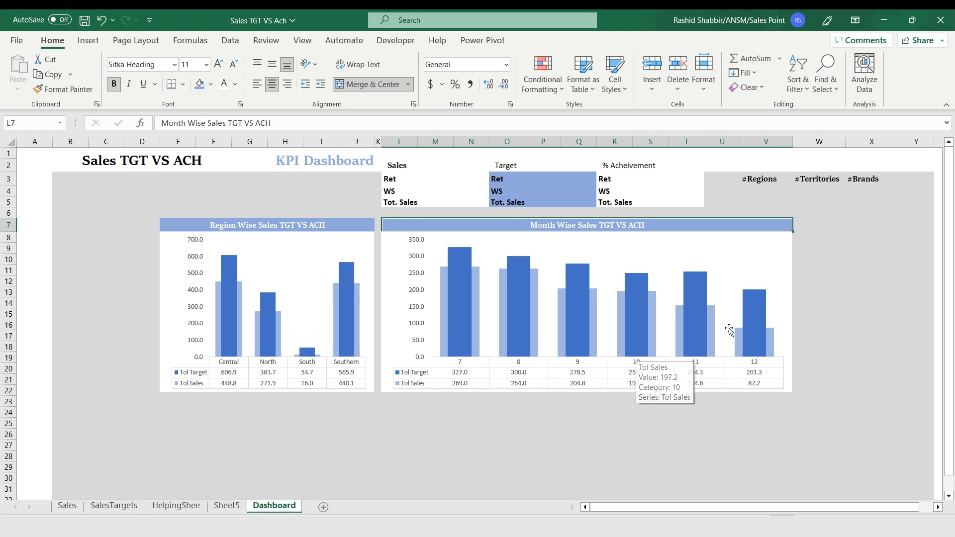
Set the Dashboard sheet's zoom to 85%.
{"action": "left_click", "coordinate": [941, 523]}
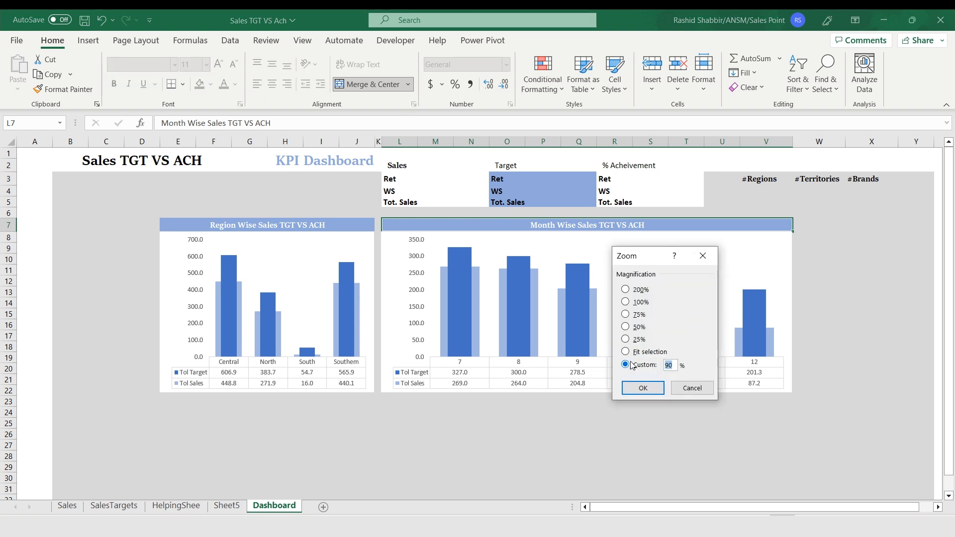
{"action": "type", "text": "8"}
{"action": "type", "text": "5"}
{"action": "key", "text": "Return"}
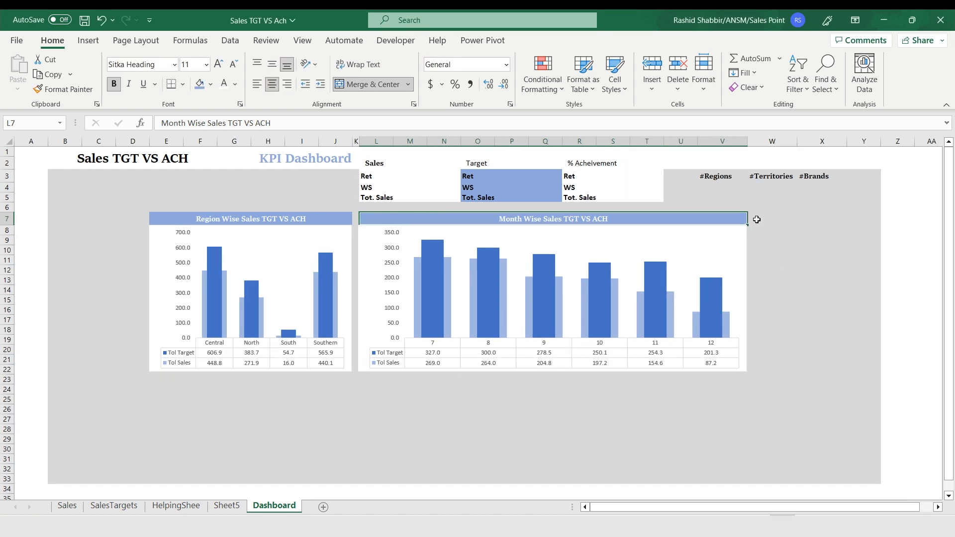
Copy the Region Wise Sales TGT VS ACH heading to W7, beside the month heading.
{"action": "left_click", "coordinate": [757, 220]}
{"action": "key", "text": "Left"}
{"action": "key", "text": "Left"}
{"action": "key", "text": "Left"}
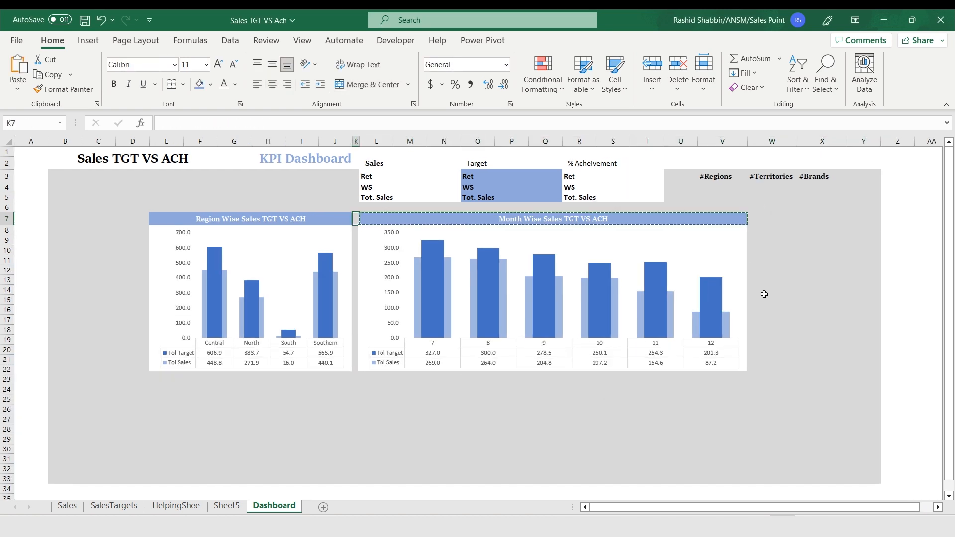
{"action": "key", "text": "ctrl+c"}
{"action": "key", "text": "Right"}
{"action": "key", "text": "Right"}
{"action": "key", "text": "Right"}
{"action": "key", "text": "ctrl+v"}
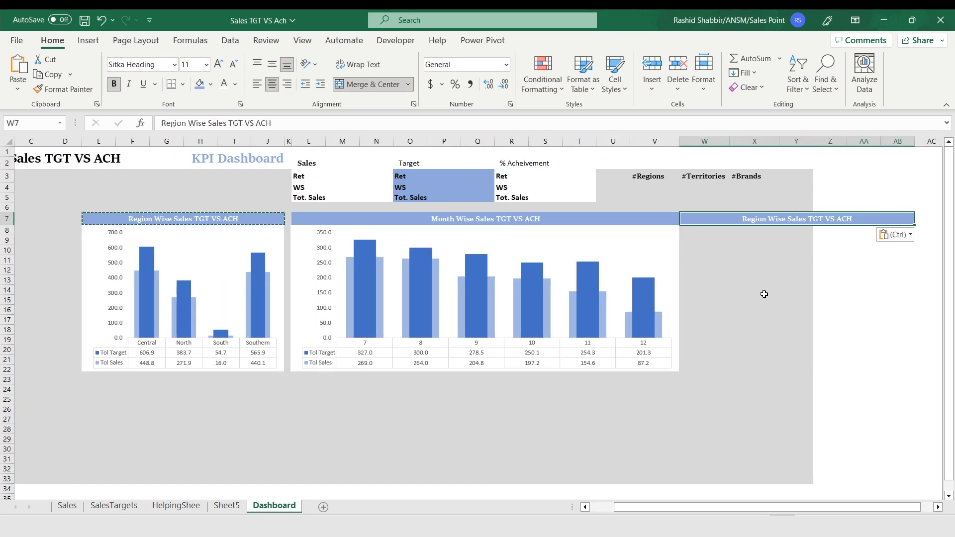
Unmerge the copied heading at W7 and delete columns Z to AB that extend beyond the dashboard.
{"action": "left_click", "coordinate": [383, 84]}
{"action": "key", "text": "Left"}
{"action": "key", "text": "Right"}
{"action": "key", "text": "Right"}
{"action": "key", "text": "Right"}
{"action": "key", "text": "Right"}
{"action": "key", "text": "ctrl+space"}
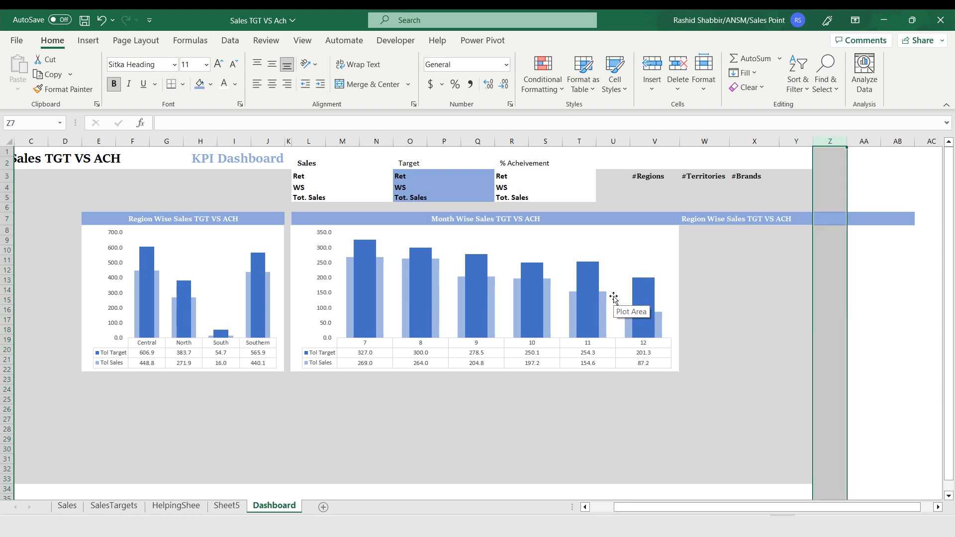
{"action": "key", "text": "shift+Right"}
{"action": "key", "text": "shift+Right"}
{"action": "key", "text": "ctrl+minus"}
Change the copied heading in W7 to Brand Wise Sales TGT VS ACH.
{"action": "key", "text": "Left"}
{"action": "key", "text": "Left"}
{"action": "key", "text": "Left"}
{"action": "key", "text": "Left"}
{"action": "key", "text": "Right"}
{"action": "key", "text": "F2"}
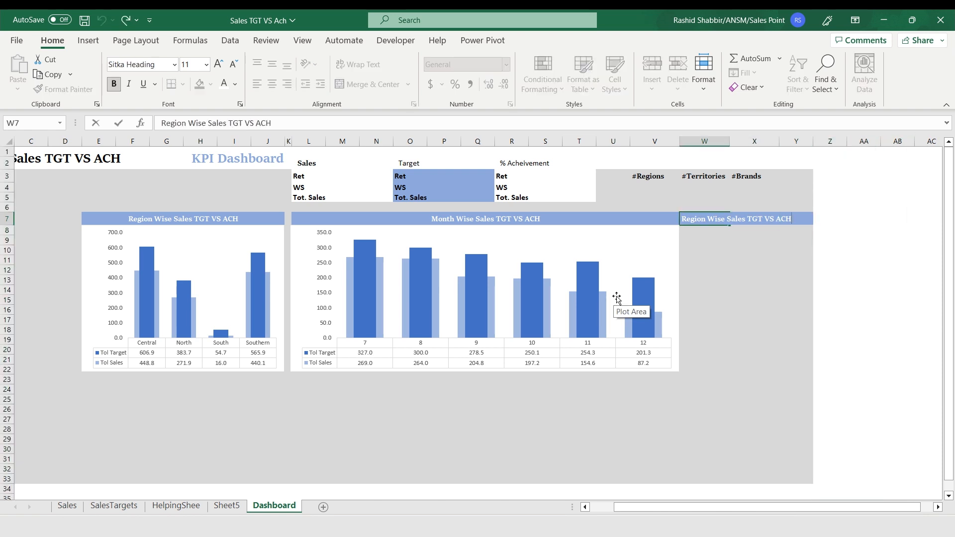
{"action": "type", "text": "Brand"}
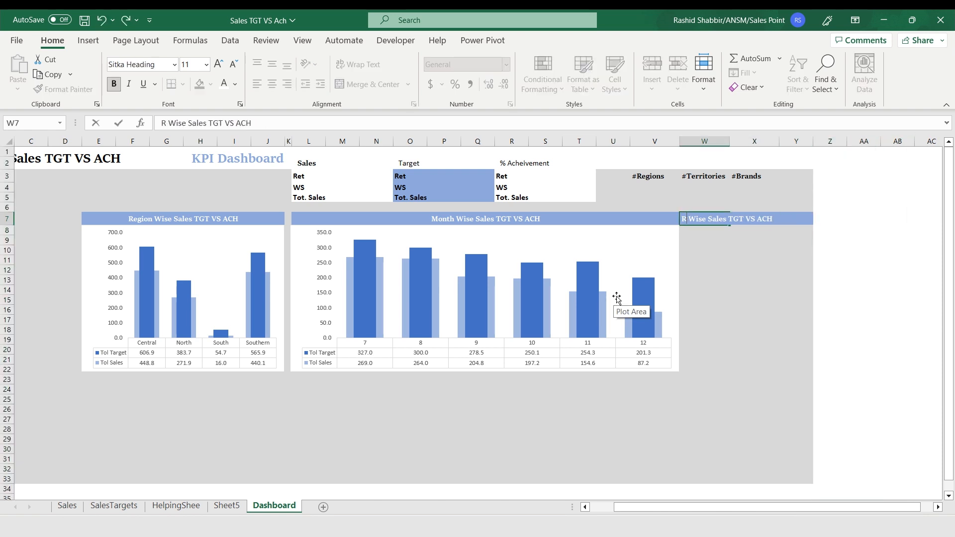
{"action": "key", "text": "Return"}
Narrow the month chart from its right edge to make room for a chart beneath the Brand Wise heading.
{"action": "key", "text": "Down"}
{"action": "key", "text": "Left"}
{"action": "key", "text": "Left"}
{"action": "key", "text": "Left"}
{"action": "key", "text": "Left"}
{"action": "key", "text": "Left"}
{"action": "key", "text": "Left"}
{"action": "key", "text": "Left"}
{"action": "key", "text": "Left"}
{"action": "key", "text": "Left"}
{"action": "key", "text": "Left"}
{"action": "key", "text": "Left"}
{"action": "key", "text": "Left"}
{"action": "key", "text": "Left"}
{"action": "key", "text": "Left"}
{"action": "key", "text": "Left"}
{"action": "key", "text": "Left"}
{"action": "key", "text": "Left"}
{"action": "key", "text": "Left"}
{"action": "key", "text": "Left"}
{"action": "key", "text": "Left"}
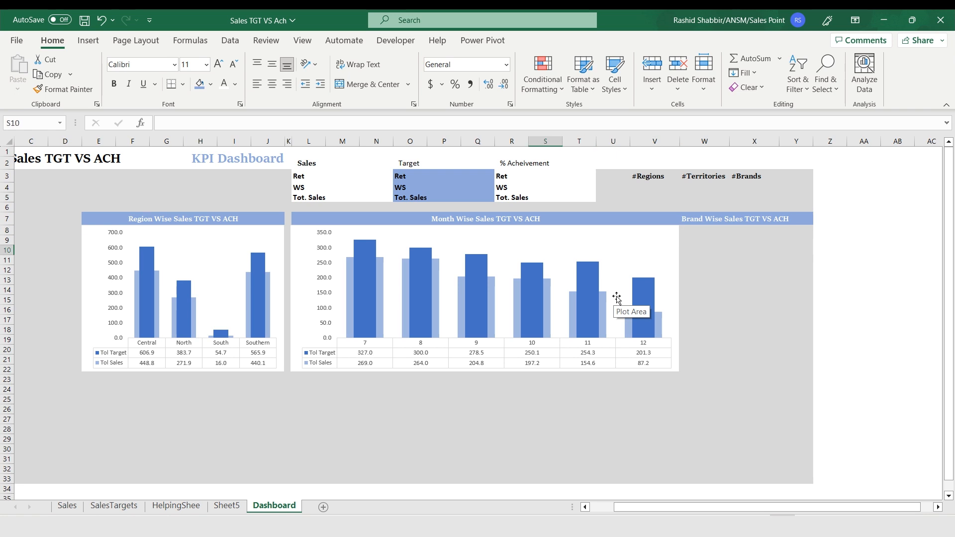
{"action": "key", "text": "Right"}
{"action": "key", "text": "Right"}
{"action": "key", "text": "Right"}
{"action": "left_click", "coordinate": [738, 278]}
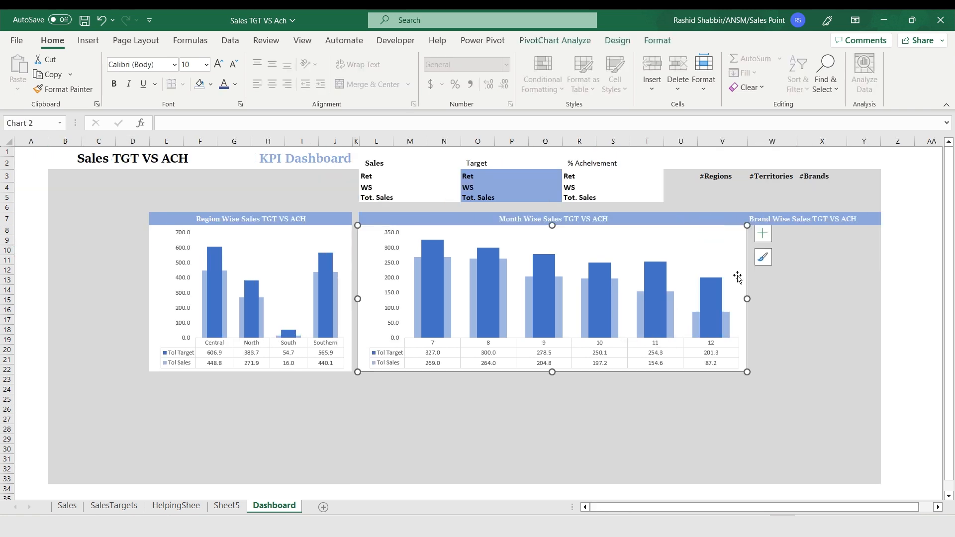
{"action": "left_click_drag", "start_coordinate": [746, 299], "coordinate": [718, 299]}
{"action": "left_click", "coordinate": [757, 293]}
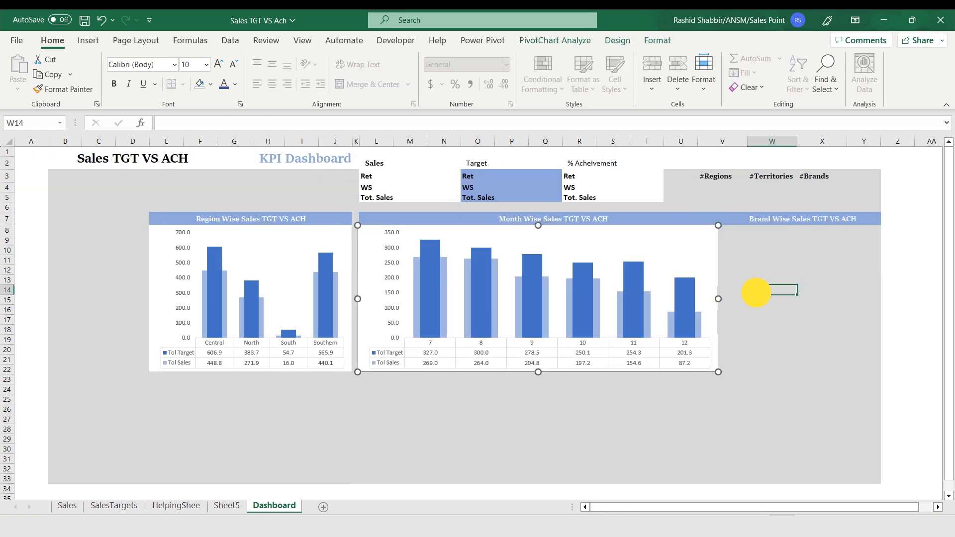
Duplicate the month PivotTable on Sheet5 to cell J3.
{"action": "left_click", "coordinate": [227, 506]}
{"action": "left_click", "coordinate": [268, 179]}
{"action": "key", "text": "ctrl+a"}
{"action": "key", "text": "ctrl+c"}
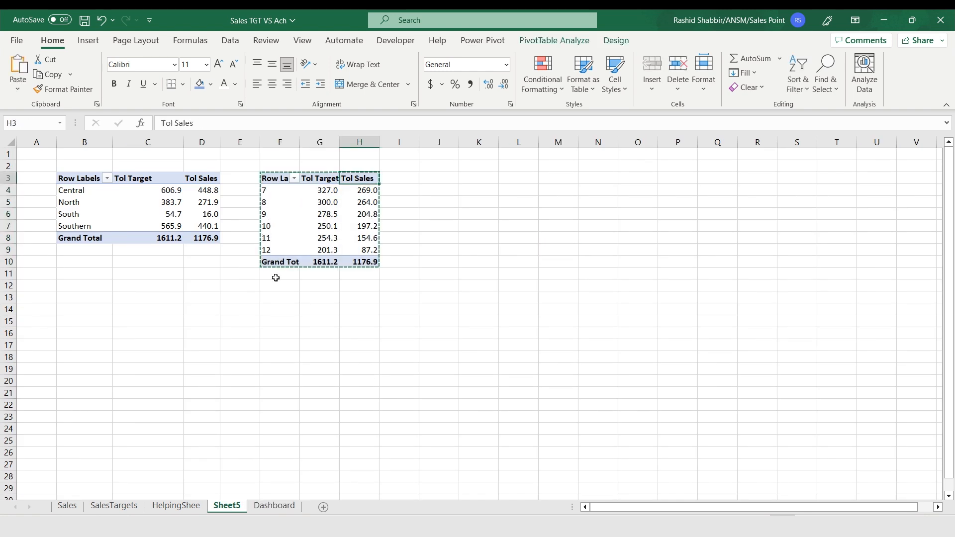
{"action": "key", "text": "Right"}
{"action": "key", "text": "Right"}
{"action": "key", "text": "ctrl+v"}
Insert a clustered bar PivotChart from the PivotTable at J3.
{"action": "left_click", "coordinate": [88, 40]}
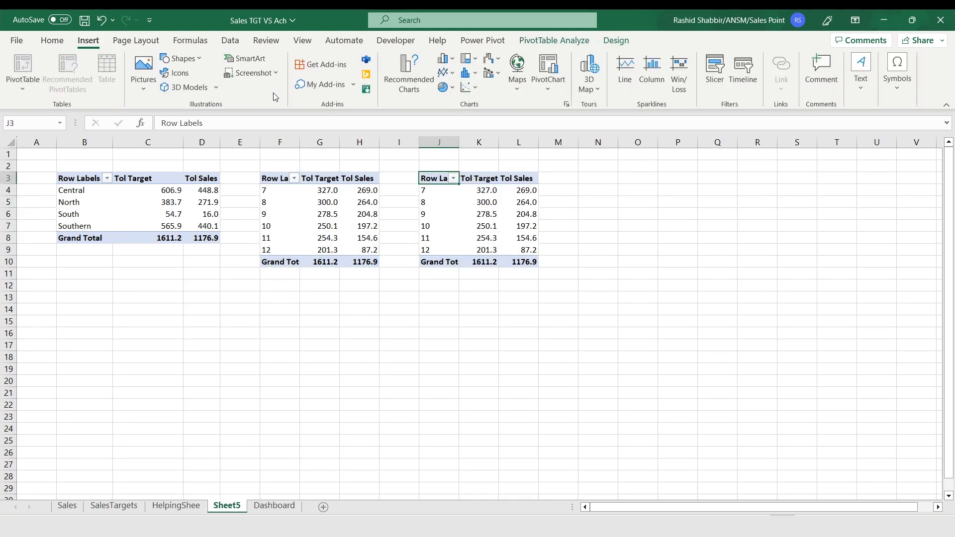
{"action": "left_click", "coordinate": [447, 58]}
{"action": "left_click", "coordinate": [463, 220]}
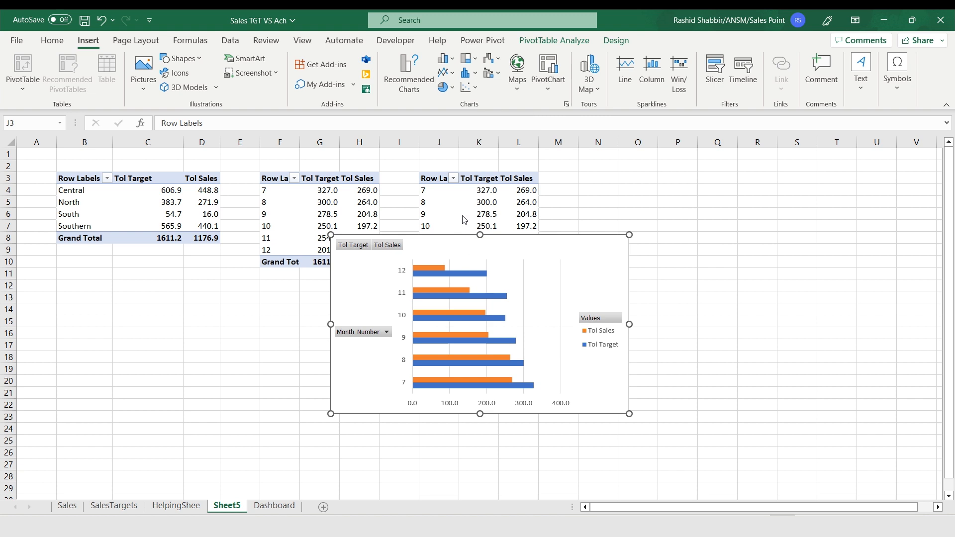
Hide all field buttons on the bar chart and delete its legend.
{"action": "right_click", "coordinate": [356, 245]}
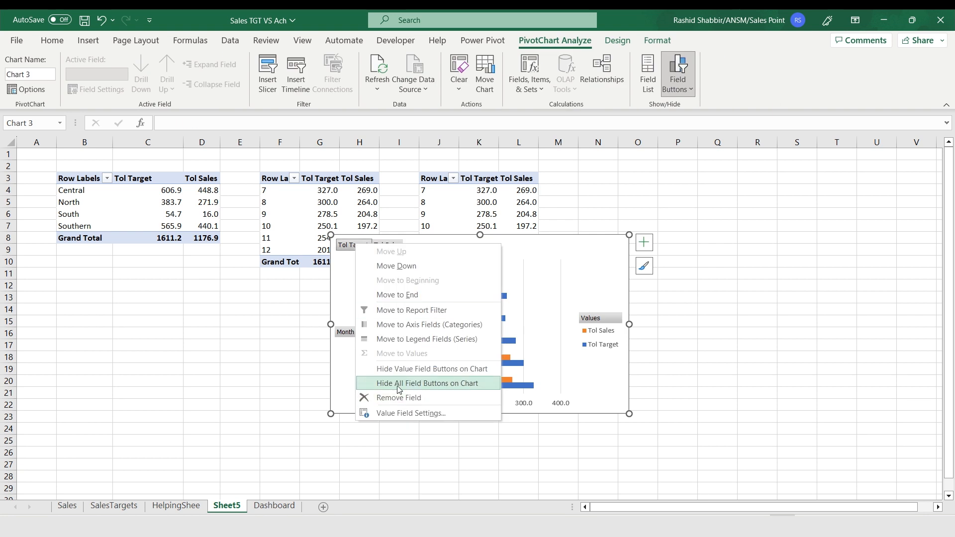
{"action": "left_click", "coordinate": [421, 384]}
{"action": "left_click", "coordinate": [605, 320]}
{"action": "key", "text": "Delete"}
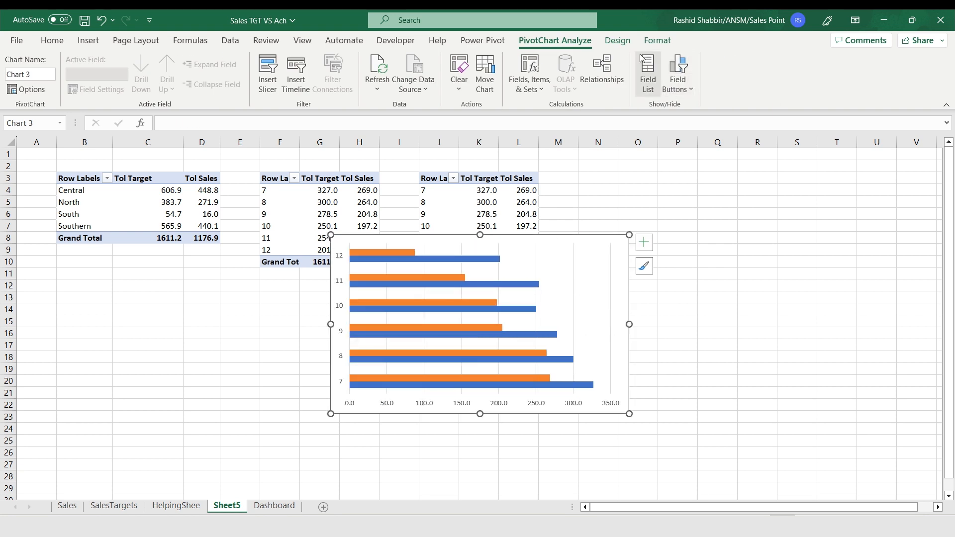
Move the bar chart from Sheet5 to the Dashboard sheet as an embedded object.
{"action": "left_click", "coordinate": [617, 40]}
{"action": "left_click", "coordinate": [713, 74]}
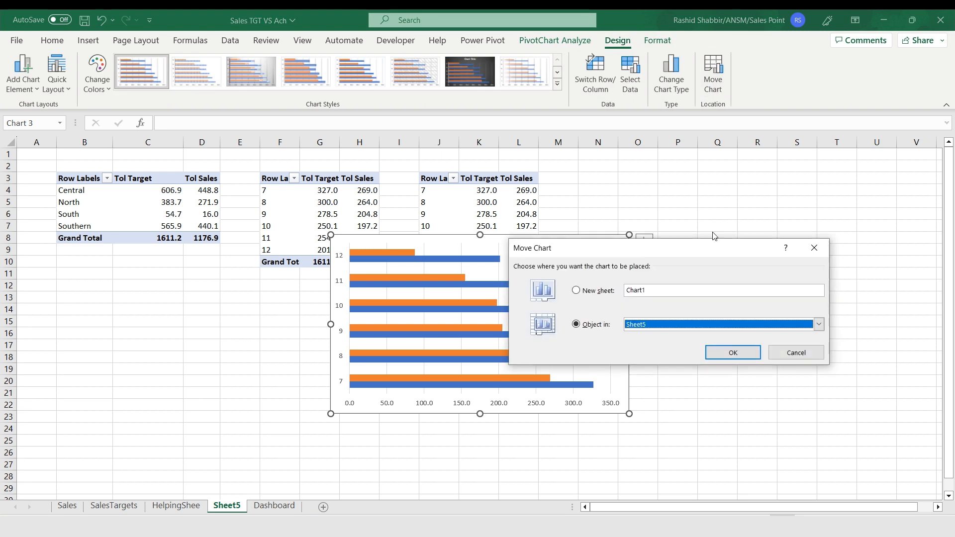
{"action": "left_click", "coordinate": [675, 329]}
{"action": "left_click", "coordinate": [661, 372]}
{"action": "left_click", "coordinate": [733, 352]}
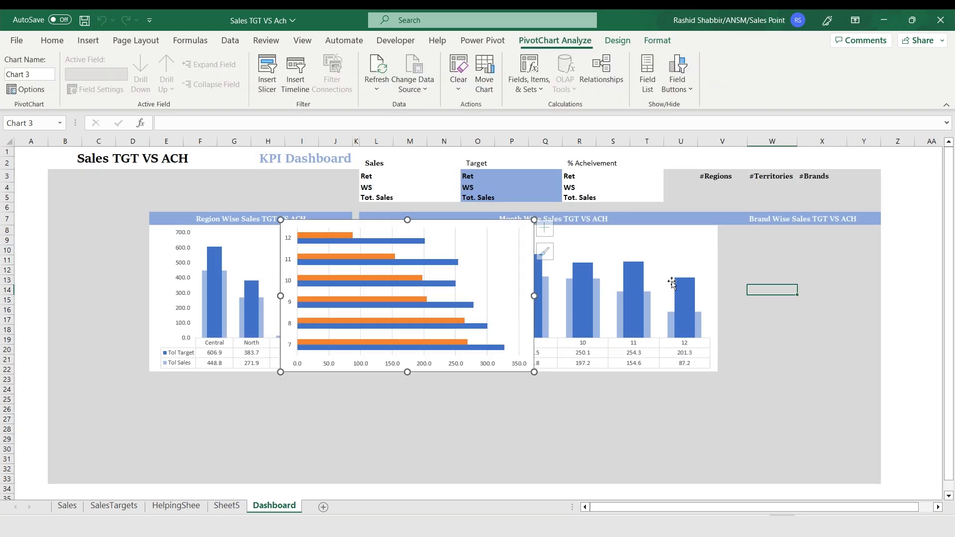
Place the bar chart beneath the Brand Wise heading and narrow it to end at the dashboard's right edge.
{"action": "left_click_drag", "start_coordinate": [331, 228], "coordinate": [765, 236]}
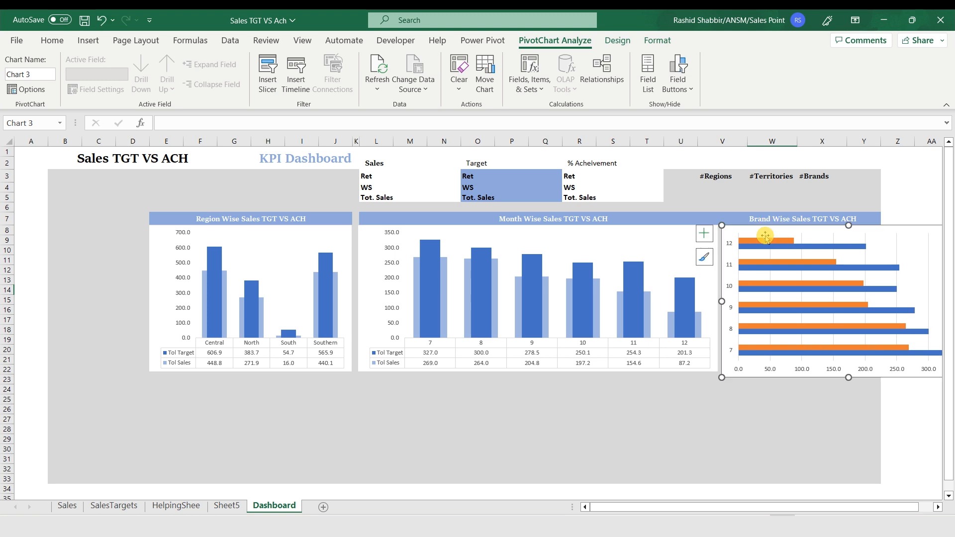
{"action": "scroll", "coordinate": [927, 482], "scroll_direction": "right", "scroll_amount": 5}
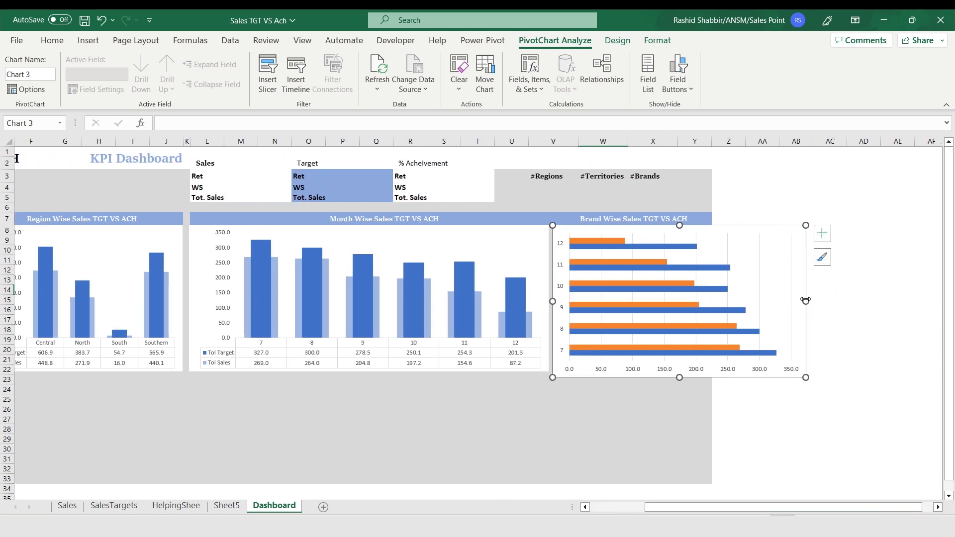
{"action": "left_click_drag", "start_coordinate": [805, 300], "coordinate": [711, 300]}
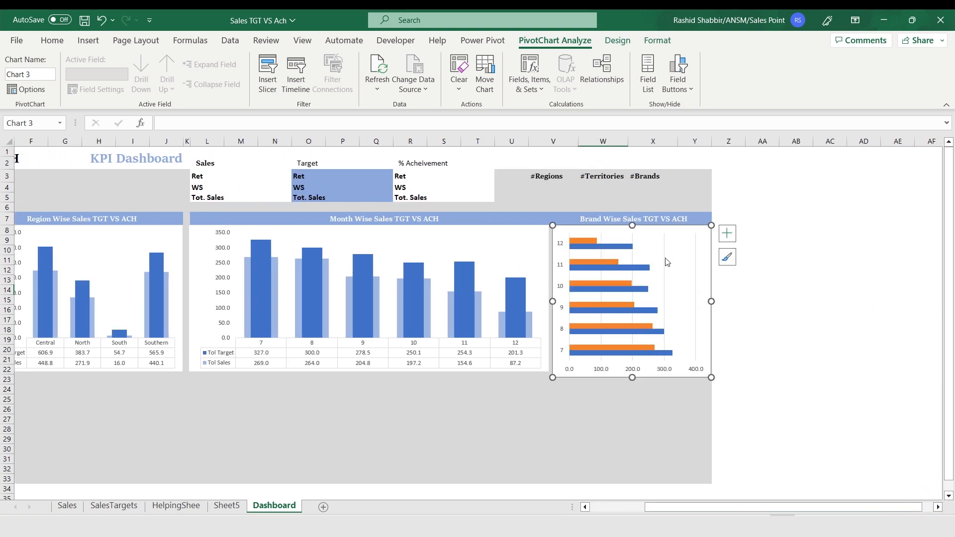
Remove the bar chart's gridlines and leave the chart selected.
{"action": "left_click", "coordinate": [727, 234]}
{"action": "left_click", "coordinate": [761, 324]}
{"action": "left_click", "coordinate": [553, 429]}
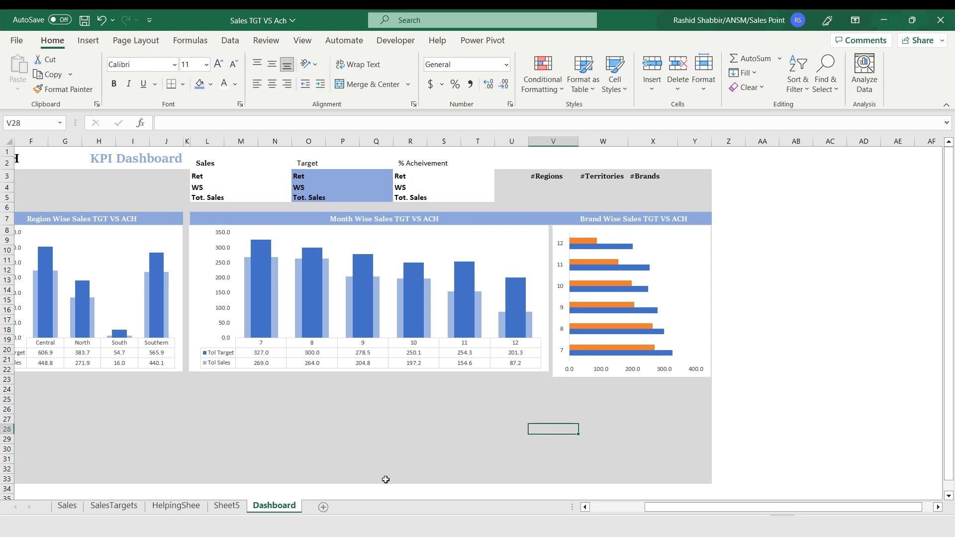
{"action": "left_click_drag", "start_coordinate": [663, 507], "coordinate": [604, 505]}
{"action": "left_click", "coordinate": [765, 232]}
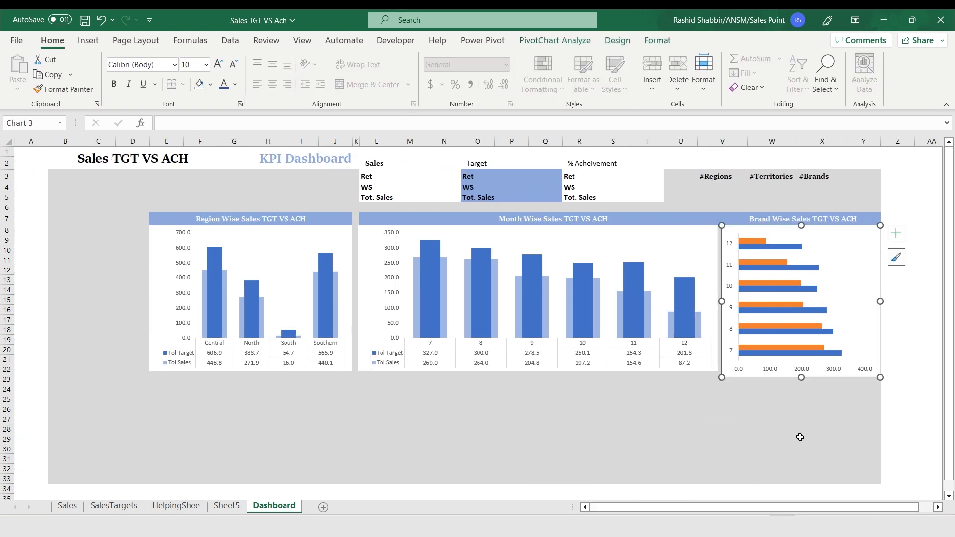
Stretch the brand-wise bar chart down to the dashboard's lower edge at row 33 and narrow it slightly.
{"action": "left_click_drag", "start_coordinate": [802, 378], "coordinate": [801, 483]}
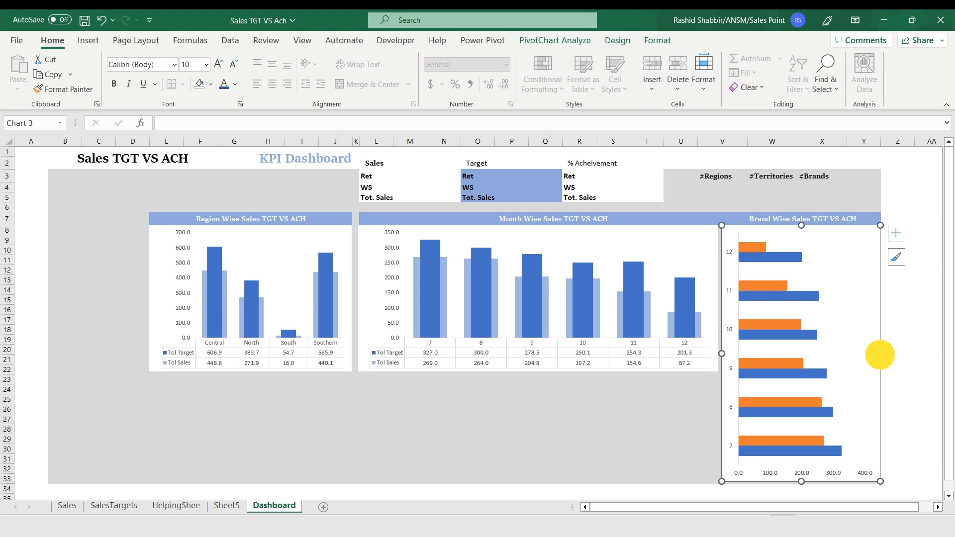
{"action": "left_click_drag", "start_coordinate": [879, 356], "coordinate": [876, 353]}
{"action": "left_click", "coordinate": [774, 236]}
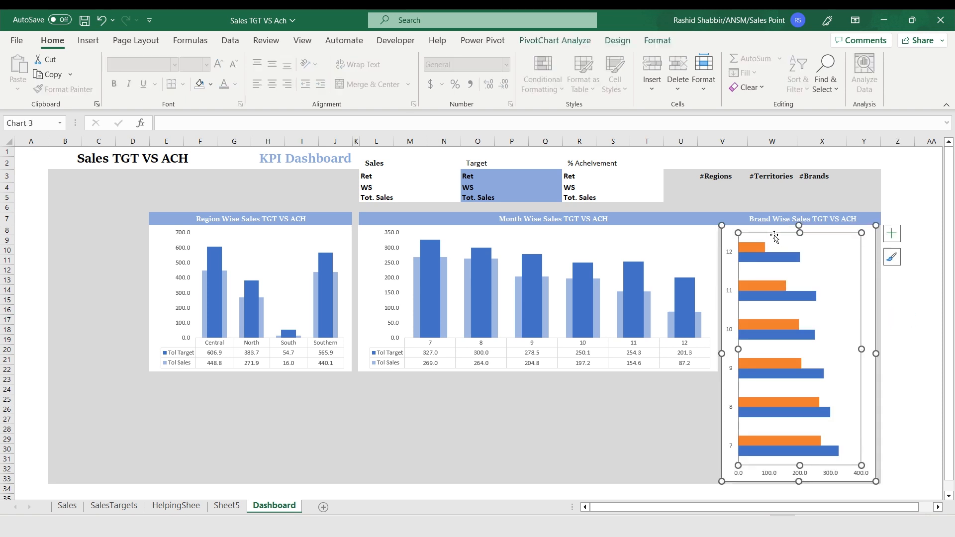
{"action": "left_click", "coordinate": [760, 231]}
Give the Tol Sales bars in the brand-wise chart a solid blue fill.
{"action": "left_click_drag", "start_coordinate": [785, 506], "coordinate": [800, 506]}
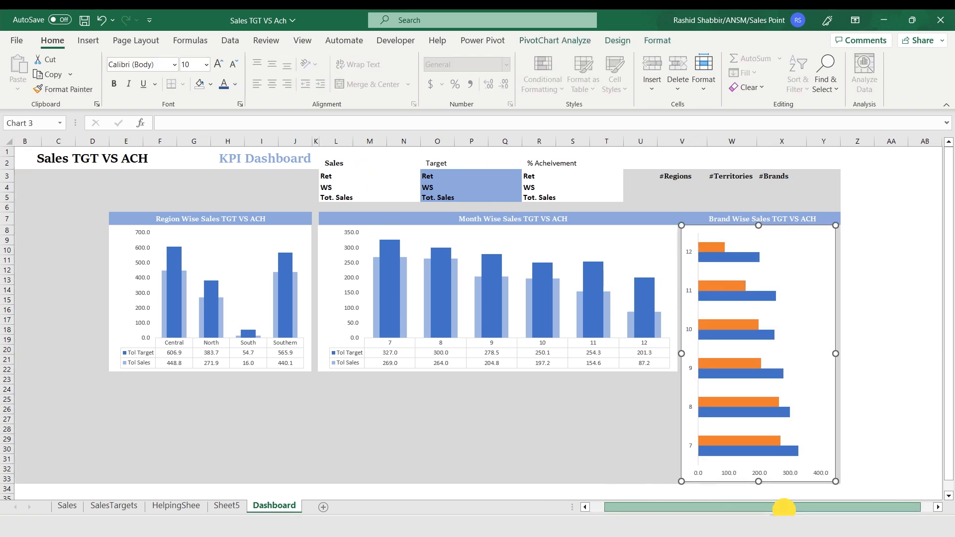
{"action": "left_click", "coordinate": [711, 247]}
{"action": "double_click", "coordinate": [735, 234]}
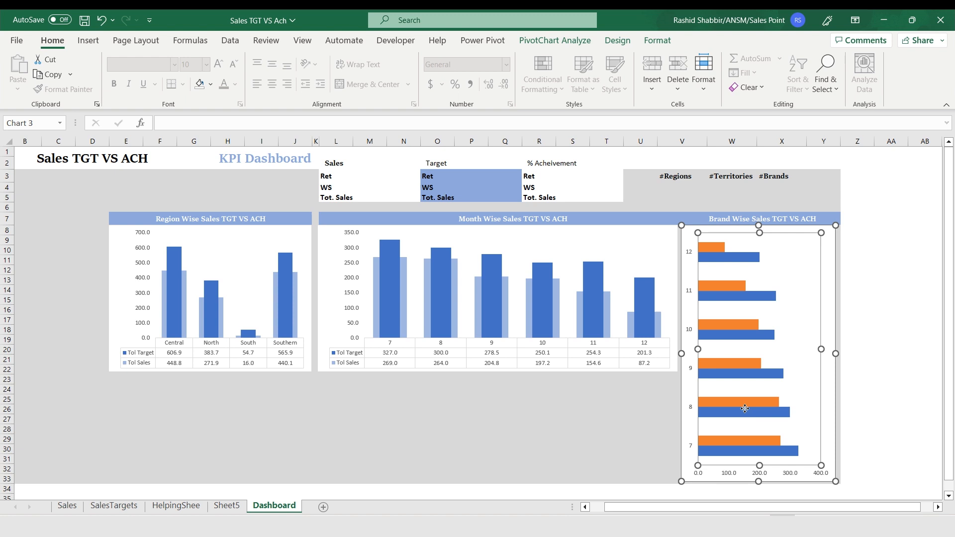
{"action": "left_click_drag", "start_coordinate": [651, 505], "coordinate": [703, 506]}
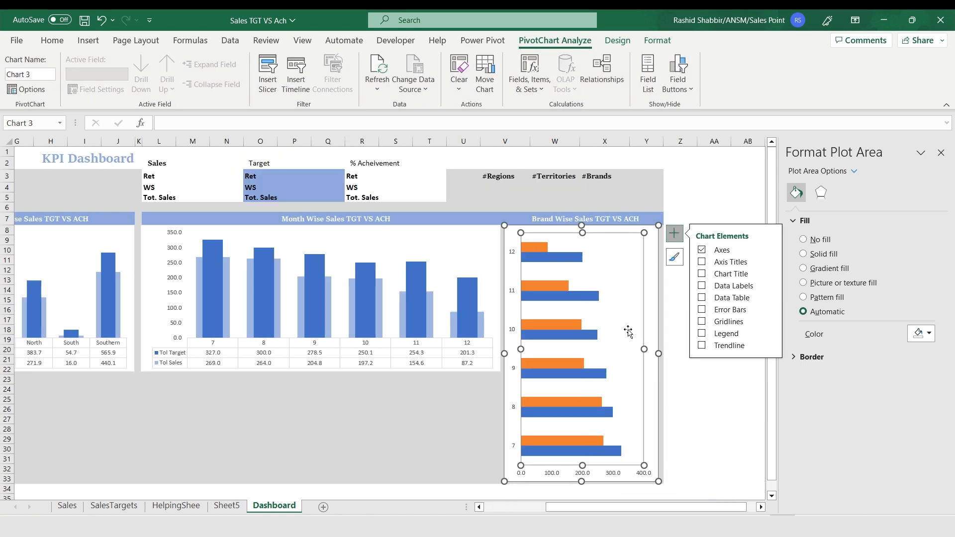
{"action": "left_click", "coordinate": [549, 230]}
{"action": "left_click", "coordinate": [533, 245]}
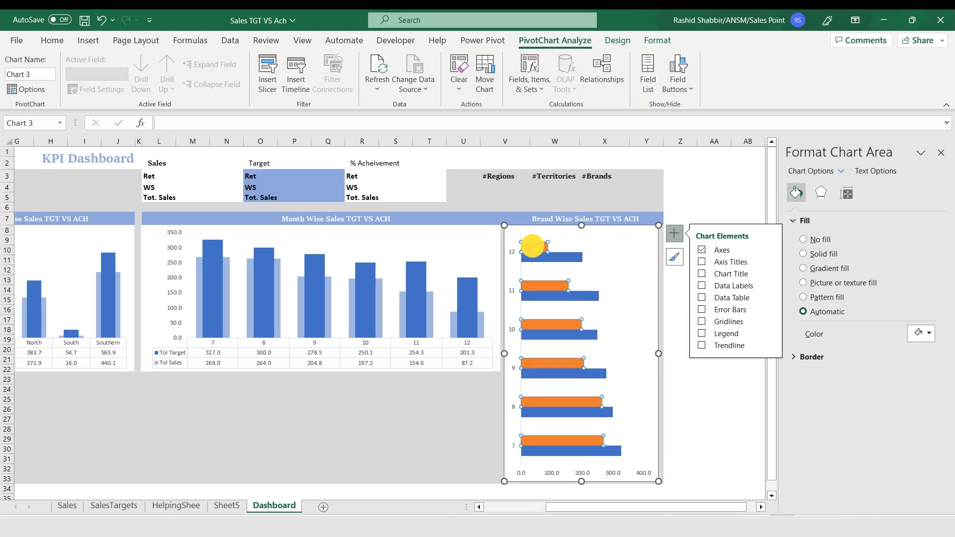
{"action": "left_click", "coordinate": [804, 255]}
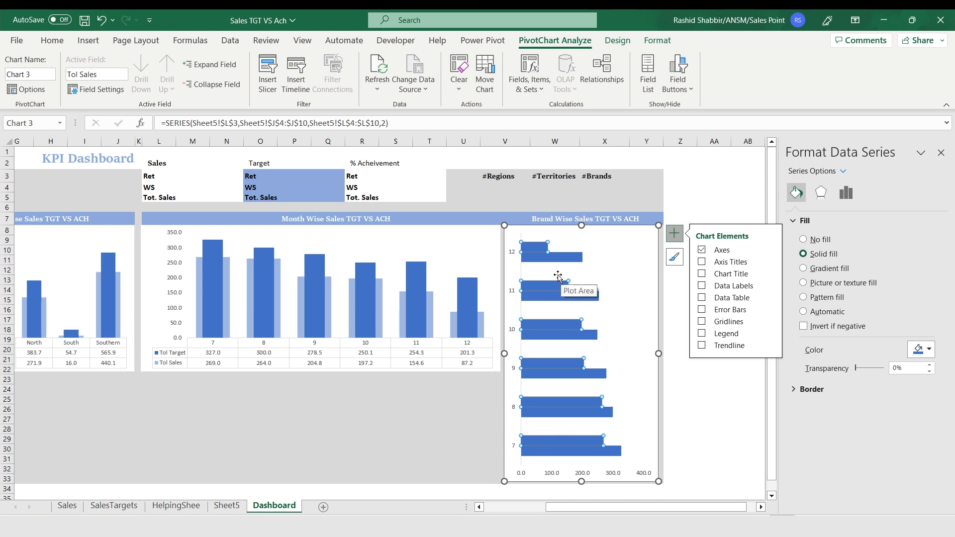
Give the Tol Target bars in the brand-wise chart a solid blue fill with 50% transparency.
{"action": "left_click", "coordinate": [541, 258]}
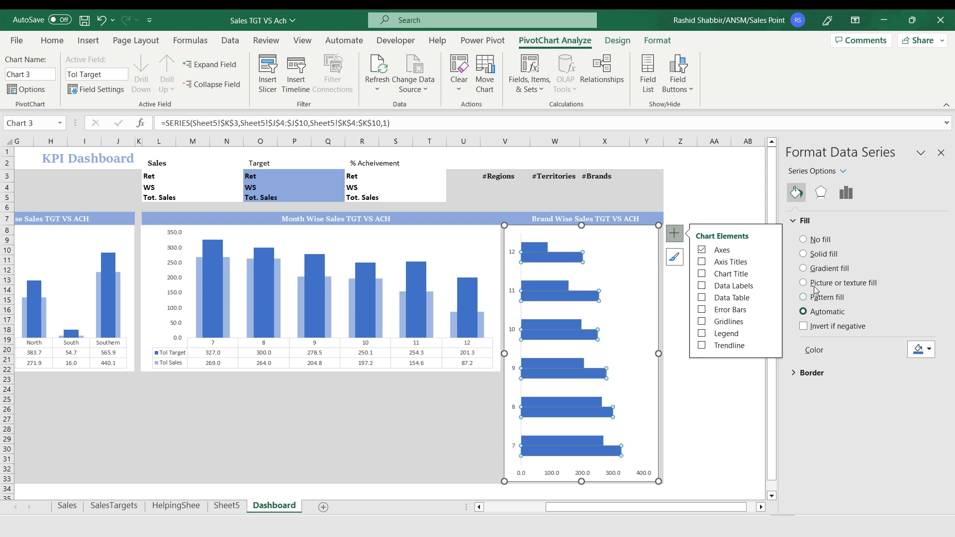
{"action": "left_click", "coordinate": [805, 254]}
{"action": "left_click", "coordinate": [867, 368]}
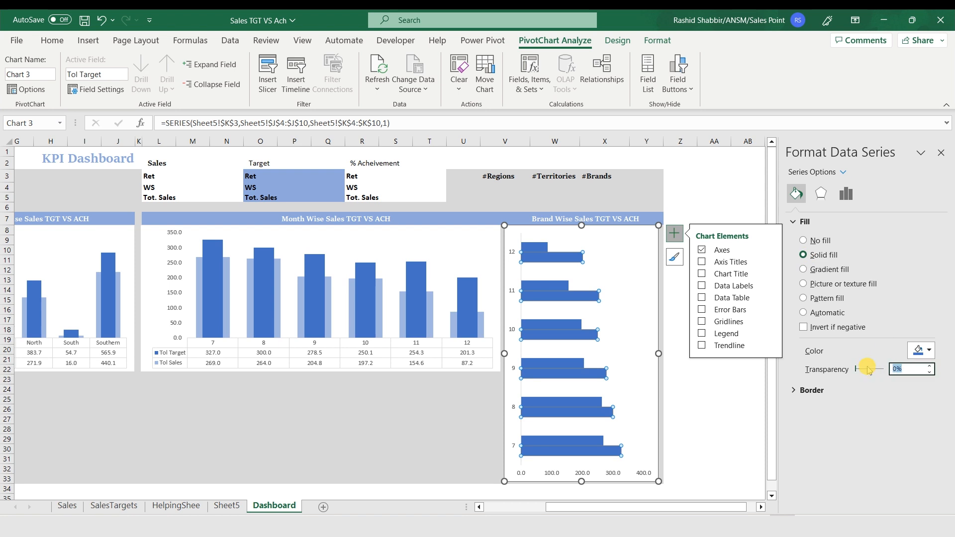
{"action": "type", "text": "50"}
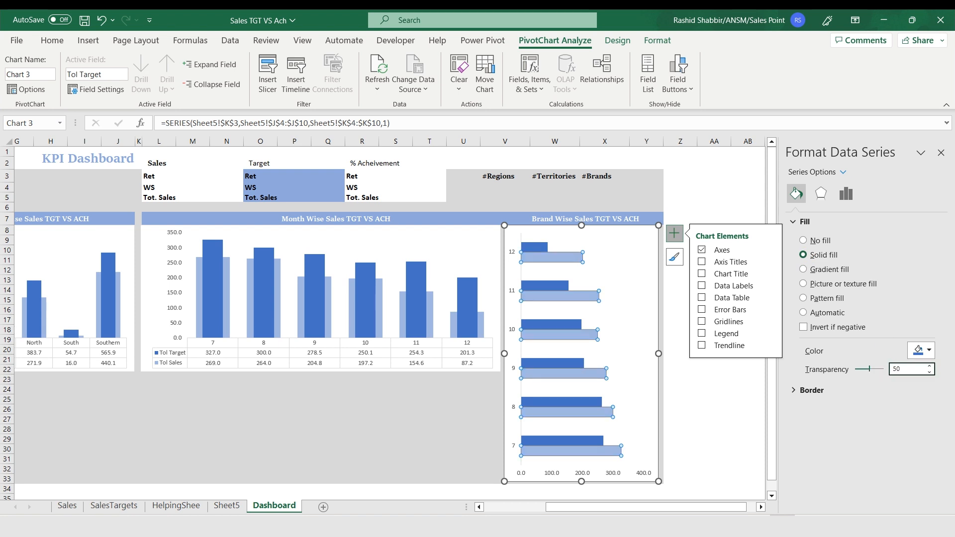
{"action": "left_click", "coordinate": [714, 399]}
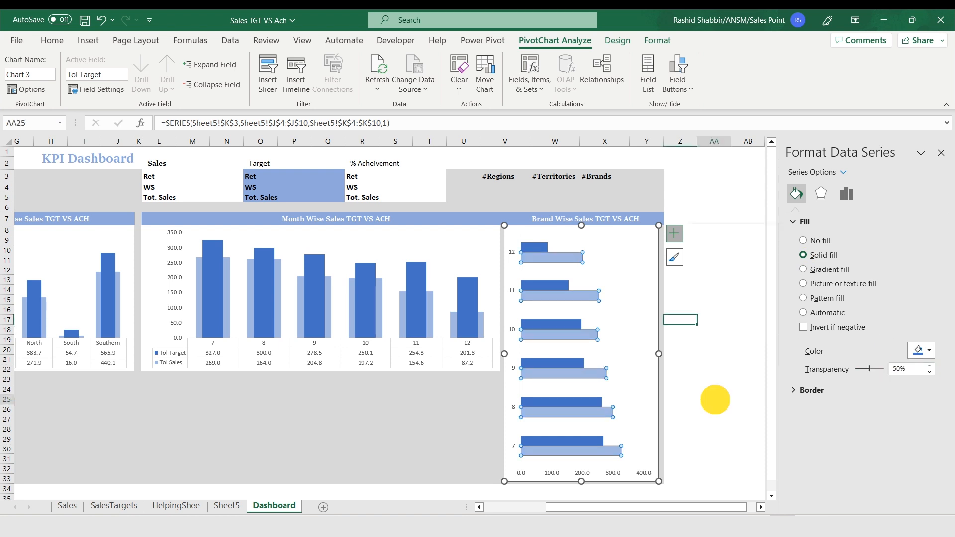
Add data labels to the brand-wise chart and make the labels of both series bold.
{"action": "left_click", "coordinate": [599, 301]}
{"action": "left_click", "coordinate": [674, 232]}
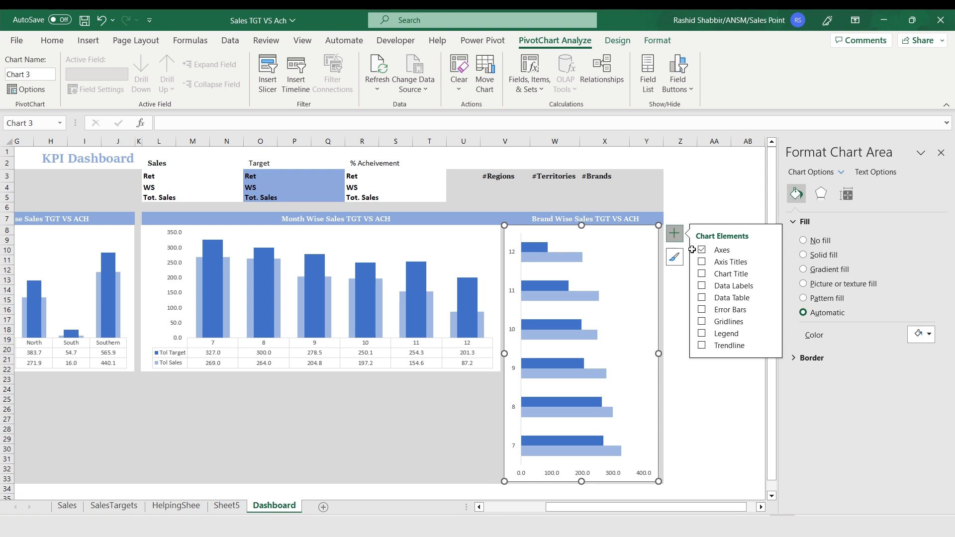
{"action": "left_click", "coordinate": [702, 288]}
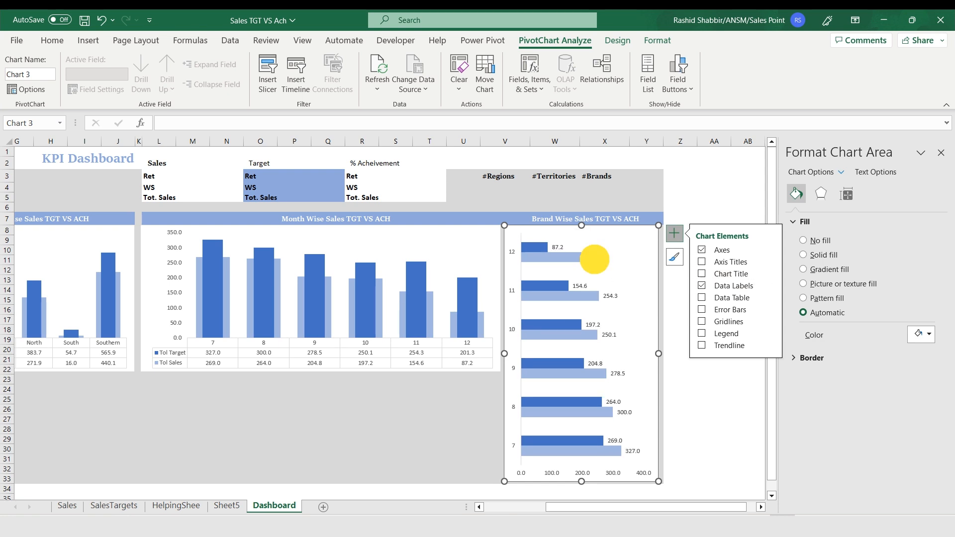
{"action": "left_click", "coordinate": [594, 256]}
{"action": "left_click", "coordinate": [559, 247]}
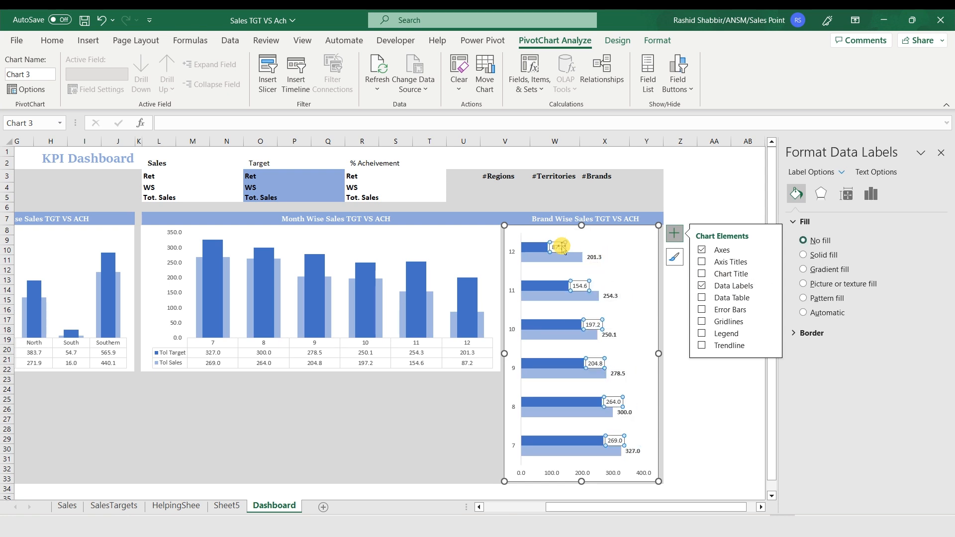
In the third PivotTable on Sheet5, use Brand as the rows instead of months and add Sales %Ach to the values.
{"action": "left_click", "coordinate": [226, 505]}
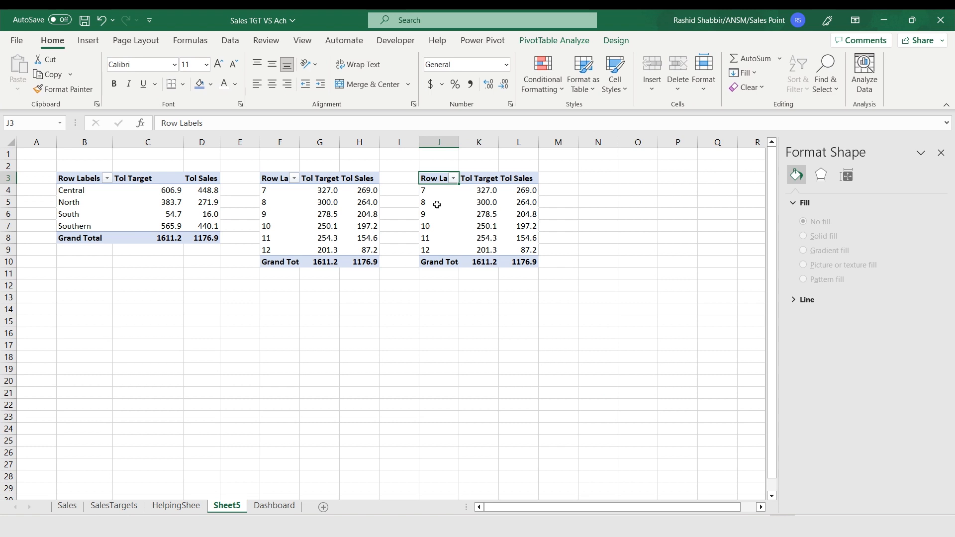
{"action": "left_click", "coordinate": [435, 192]}
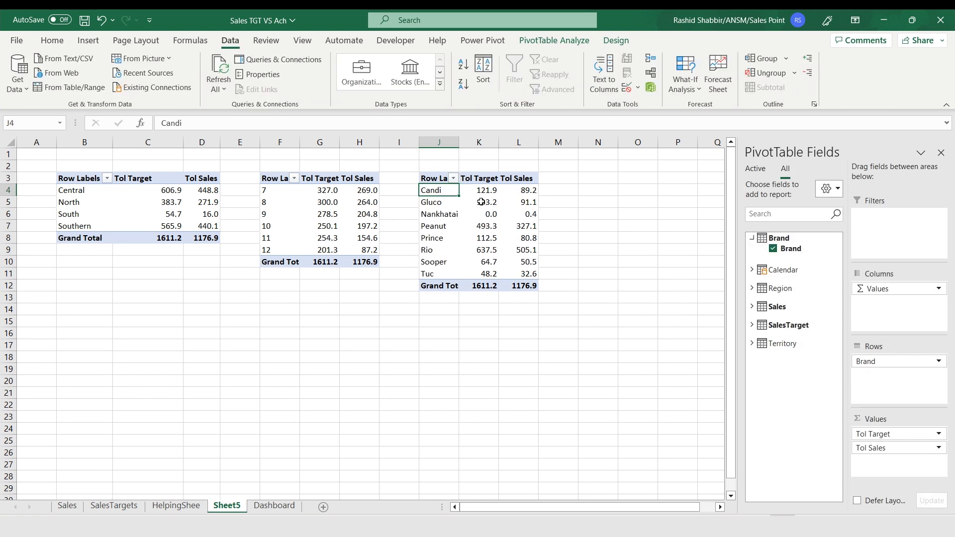
{"action": "left_click", "coordinate": [752, 307]}
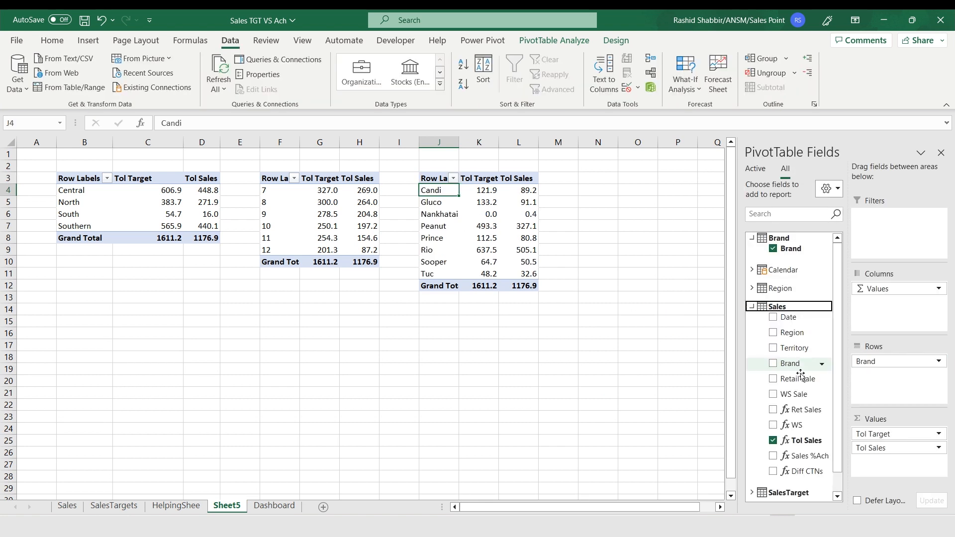
{"action": "scroll", "coordinate": [784, 367], "scroll_direction": "down", "scroll_amount": 1}
{"action": "left_click_drag", "start_coordinate": [803, 434], "coordinate": [878, 463]}
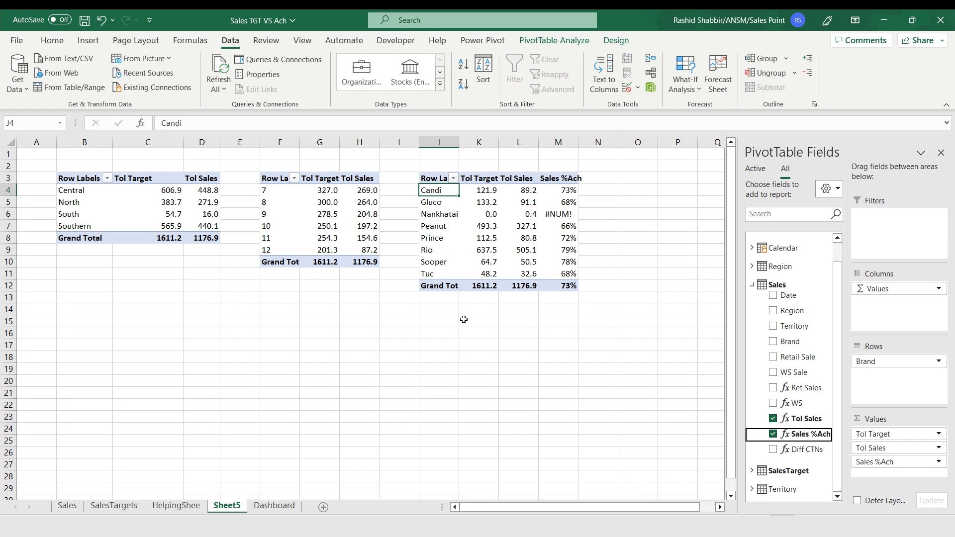
Set the brand PivotTable's options to show 0 for error values.
{"action": "right_click", "coordinate": [554, 214]}
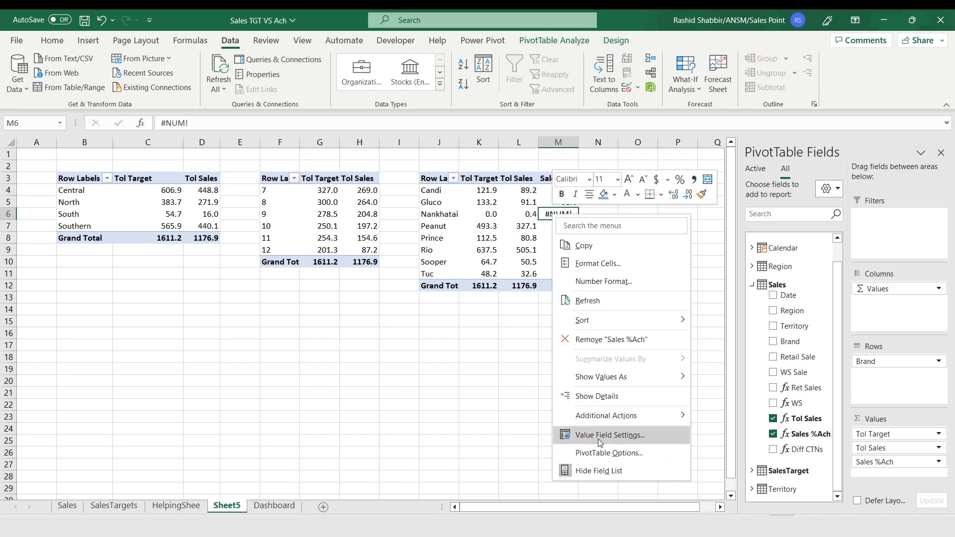
{"action": "left_click", "coordinate": [600, 452]}
{"action": "left_click_drag", "start_coordinate": [490, 215], "coordinate": [179, 137]}
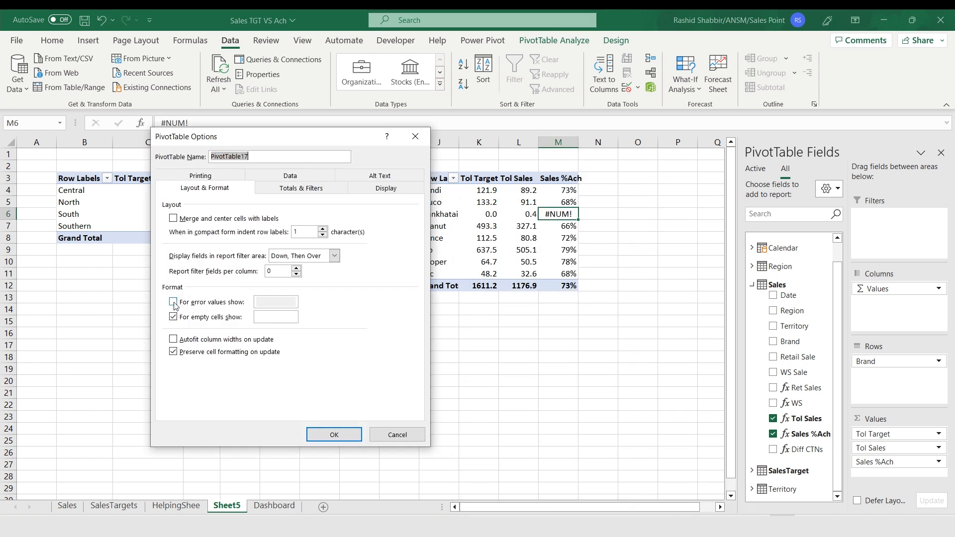
{"action": "left_click", "coordinate": [173, 302]}
{"action": "left_click", "coordinate": [261, 303]}
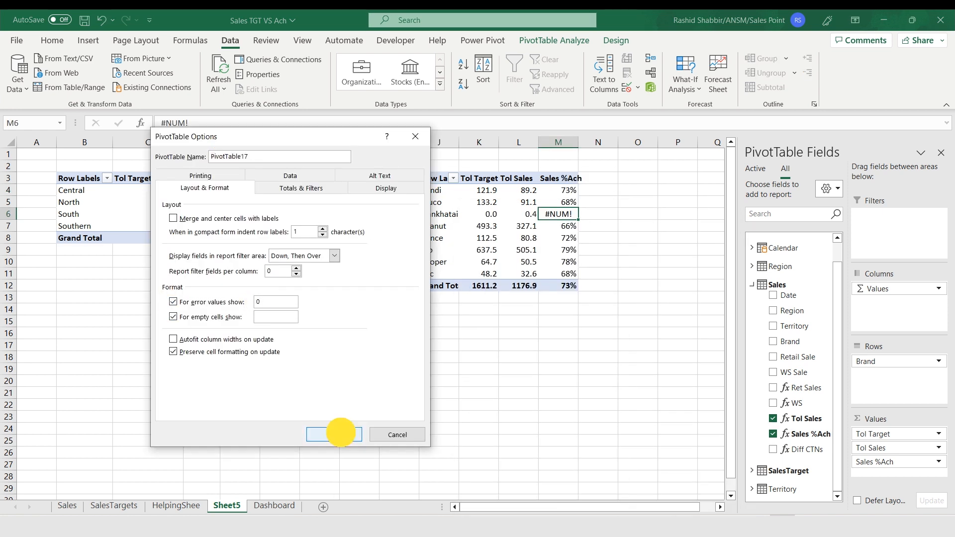
{"action": "left_click", "coordinate": [334, 434]}
Compare the Dashboard's brand-wise chart with the brand PivotTable's value columns on Sheet5.
{"action": "key", "text": "ctrl+Page_Down"}
{"action": "left_click", "coordinate": [459, 421]}
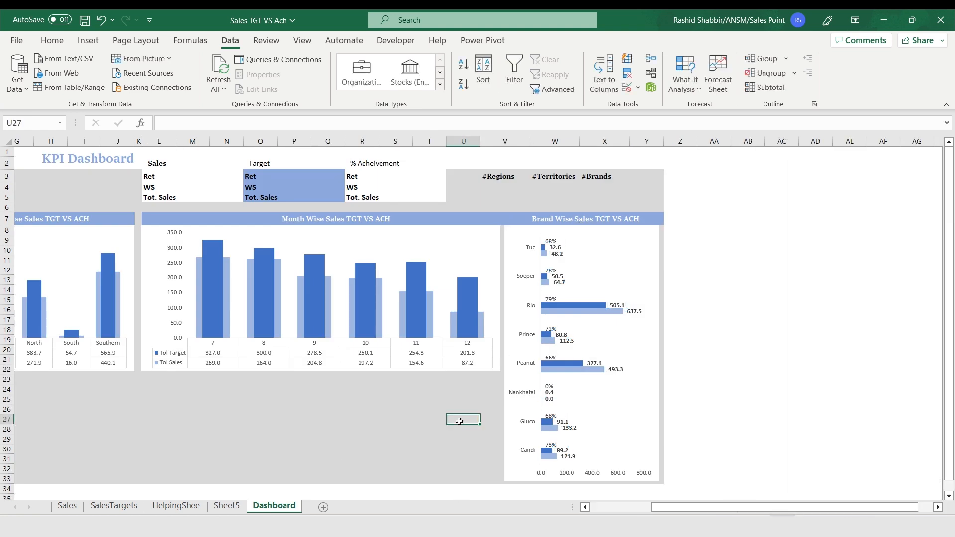
{"action": "scroll", "coordinate": [515, 410], "scroll_direction": "left", "scroll_amount": 3}
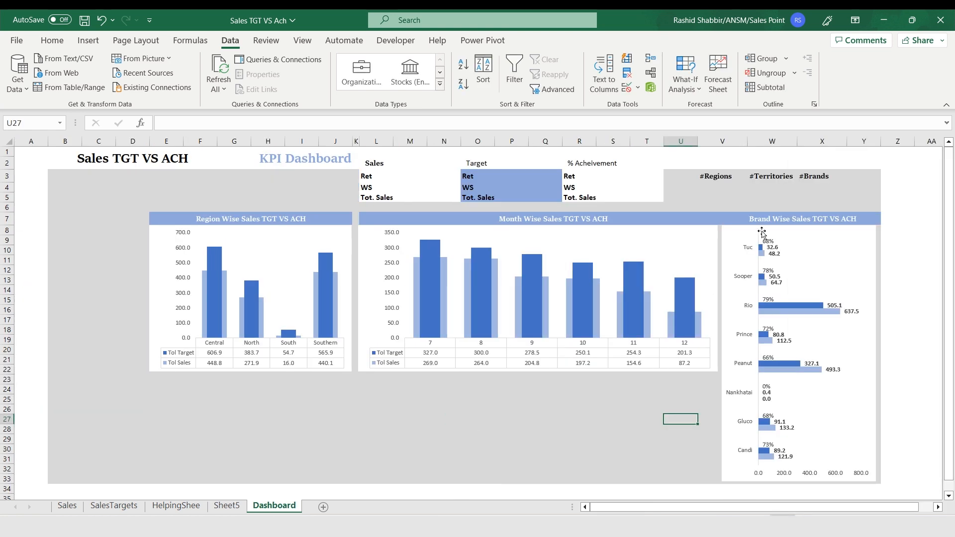
{"action": "key", "text": "ctrl+Page_Up"}
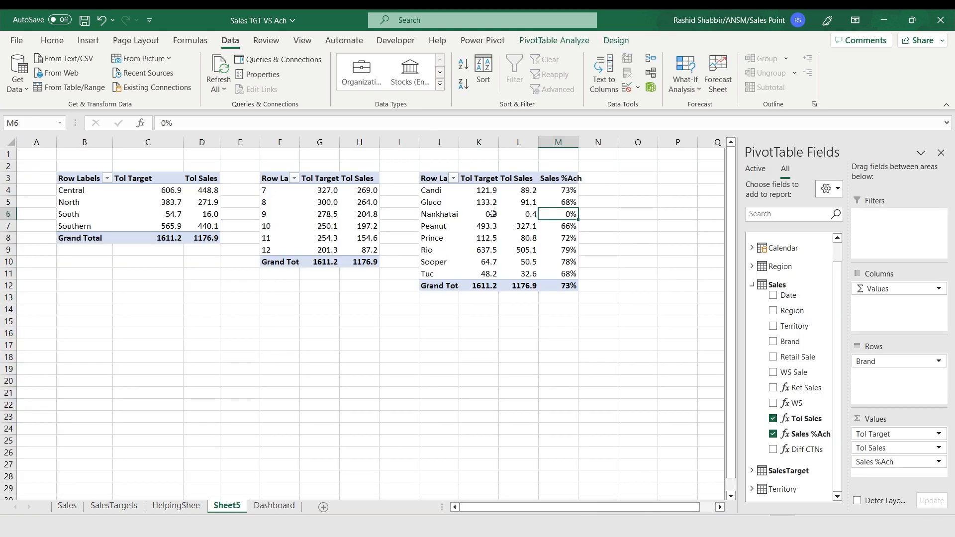
{"action": "left_click", "coordinate": [440, 192]}
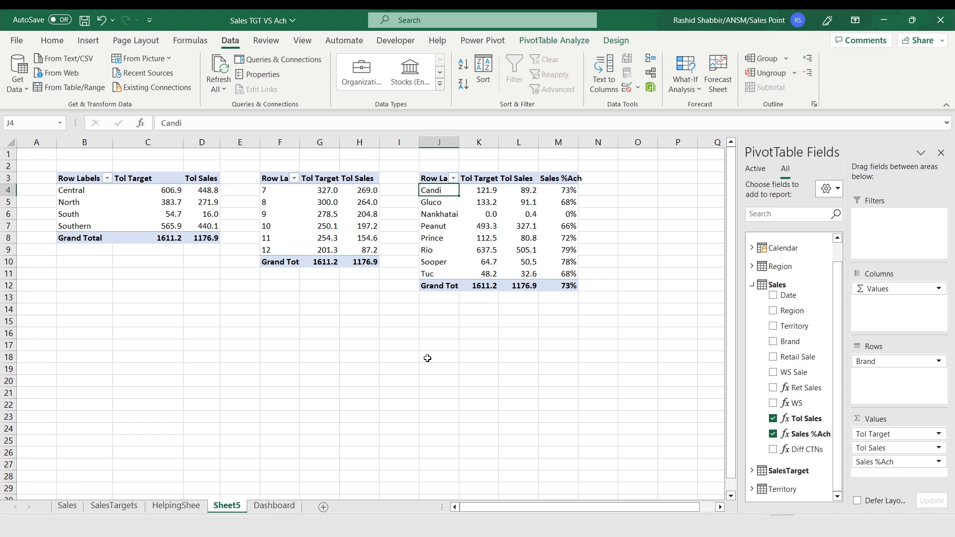
{"action": "key", "text": "Right"}
{"action": "key", "text": "Left"}
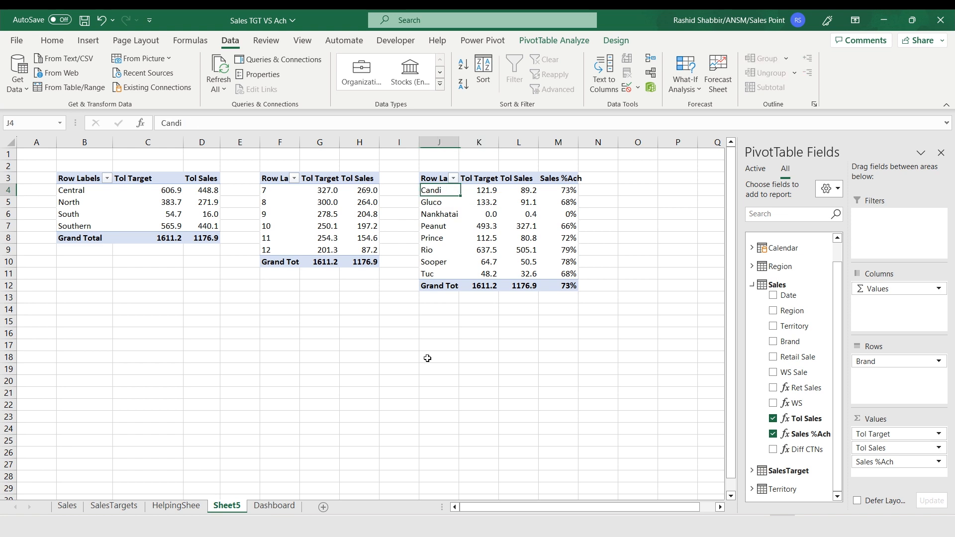
{"action": "key", "text": "Up"}
{"action": "key", "text": "Right"}
{"action": "key", "text": "Right"}
{"action": "key", "text": "Right"}
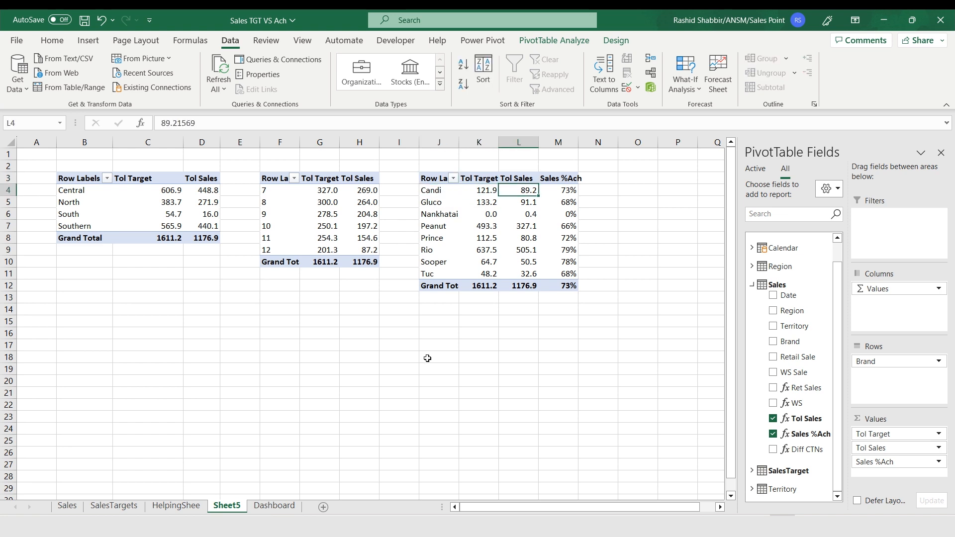
{"action": "key", "text": "ctrl+Page_Down"}
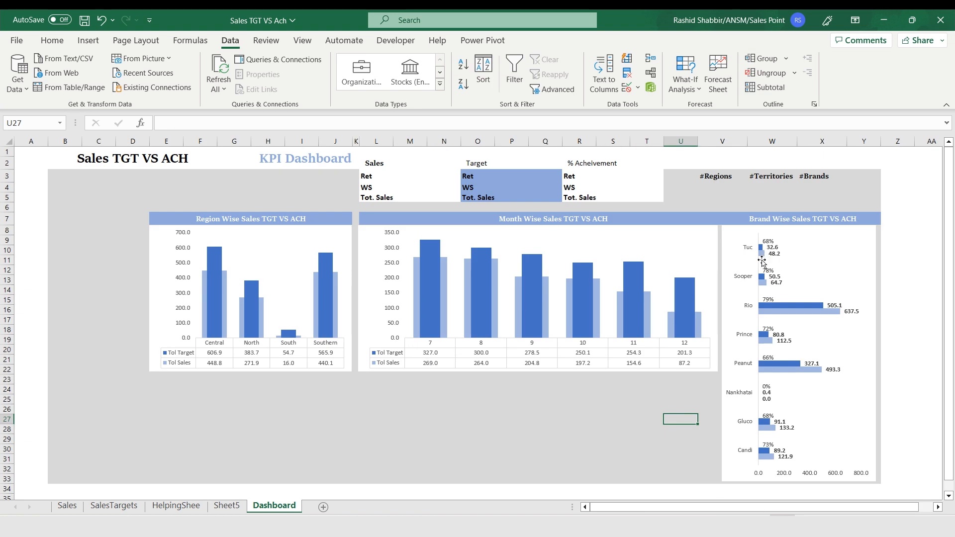
Move Sales %Ach ahead of Tol Target in the brand PivotTable's values and return to the Dashboard sheet.
{"action": "left_click", "coordinate": [231, 506]}
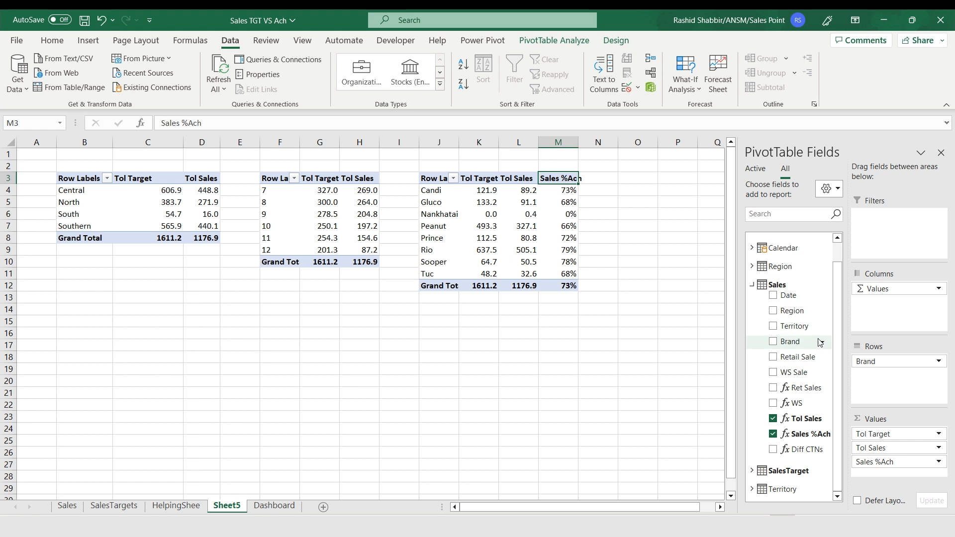
{"action": "left_click_drag", "start_coordinate": [876, 462], "coordinate": [884, 436]}
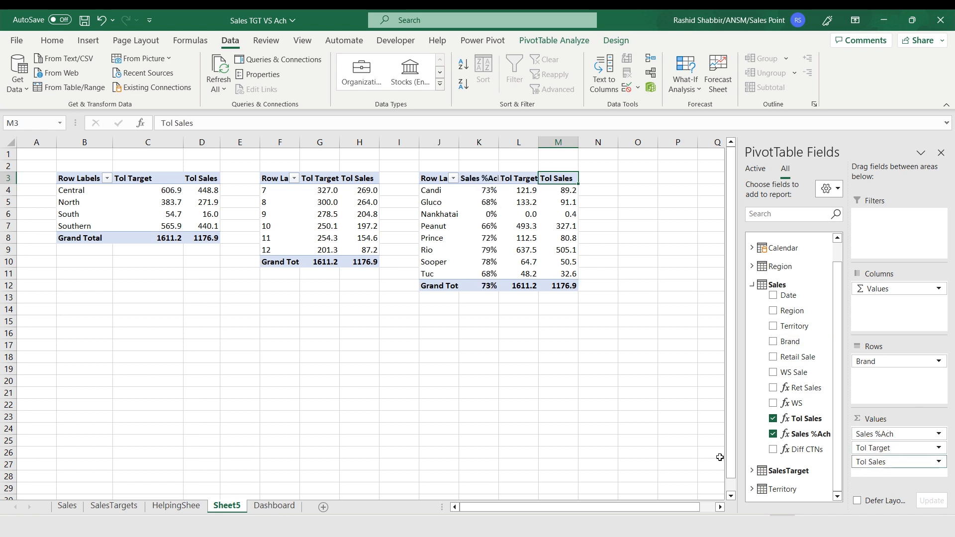
{"action": "left_click", "coordinate": [273, 505]}
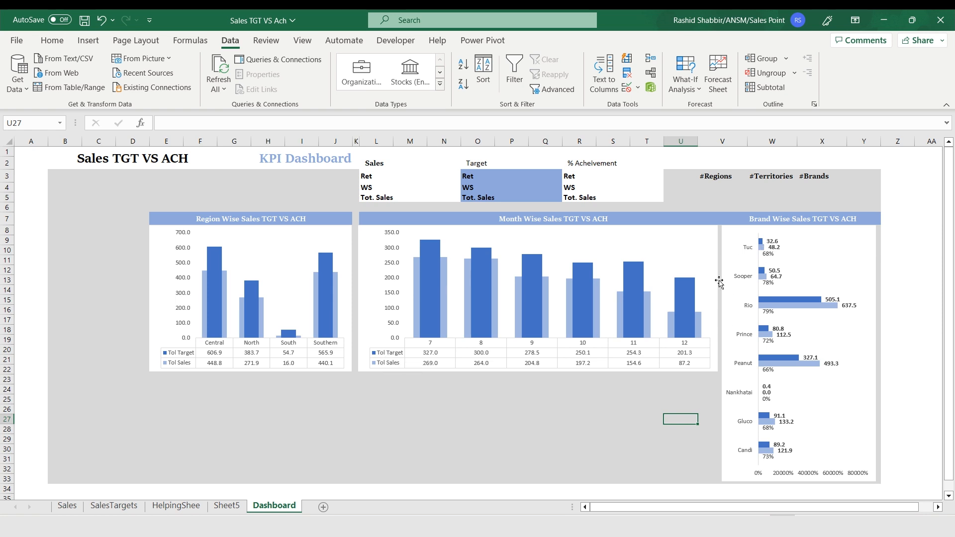
{"action": "key", "text": "shift+Right"}
{"action": "key", "text": "shift+Right"}
{"action": "key", "text": "shift+Right"}
{"action": "key", "text": "shift+Right"}
{"action": "key", "text": "shift+Right"}
{"action": "key", "text": "shift+Right"}
{"action": "key", "text": "shift+Right"}
{"action": "key", "text": "shift+Right"}
{"action": "key", "text": "shift+Right"}
{"action": "key", "text": "shift+Right"}
{"action": "key", "text": "shift+Right"}
{"action": "key", "text": "shift+Right"}
{"action": "key", "text": "shift+Right"}
{"action": "key", "text": "shift+Right"}
{"action": "key", "text": "shift+Right"}
{"action": "key", "text": "shift+Right"}
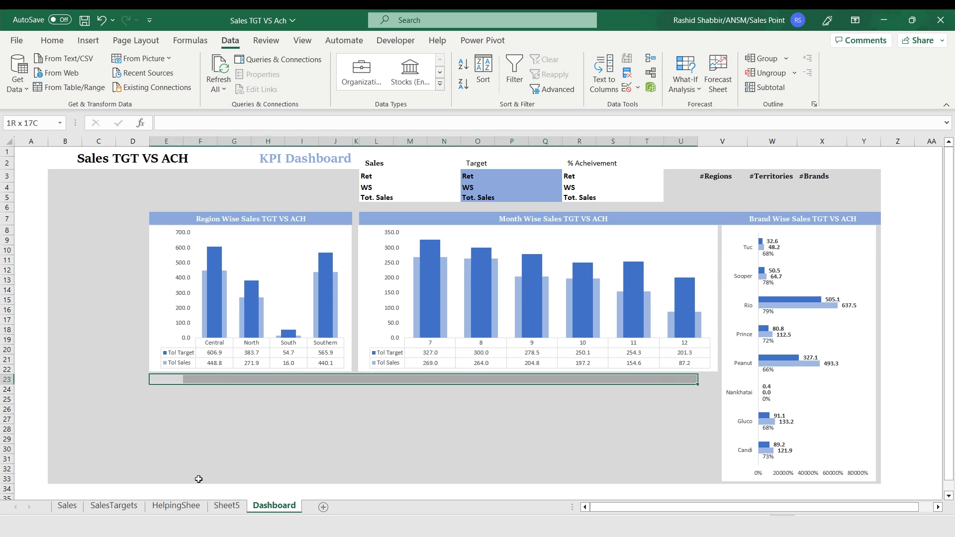
{"action": "key", "text": "shift+Right"}
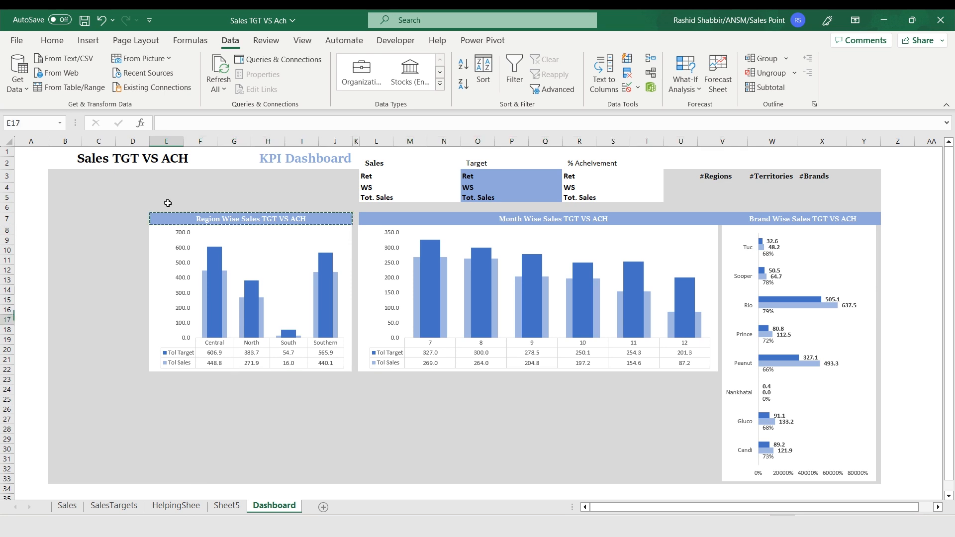
Paste a copy of the Region Wise Sales TGT VS ACH heading into row 23 at cell E23, beneath the region chart.
{"action": "key", "text": "Down"}
{"action": "key", "text": "Down"}
{"action": "key", "text": "Down"}
{"action": "key", "text": "Down"}
{"action": "key", "text": "Down"}
{"action": "key", "text": "Down"}
{"action": "type", "text": "Region Wise Sales TGT VS ACH"}
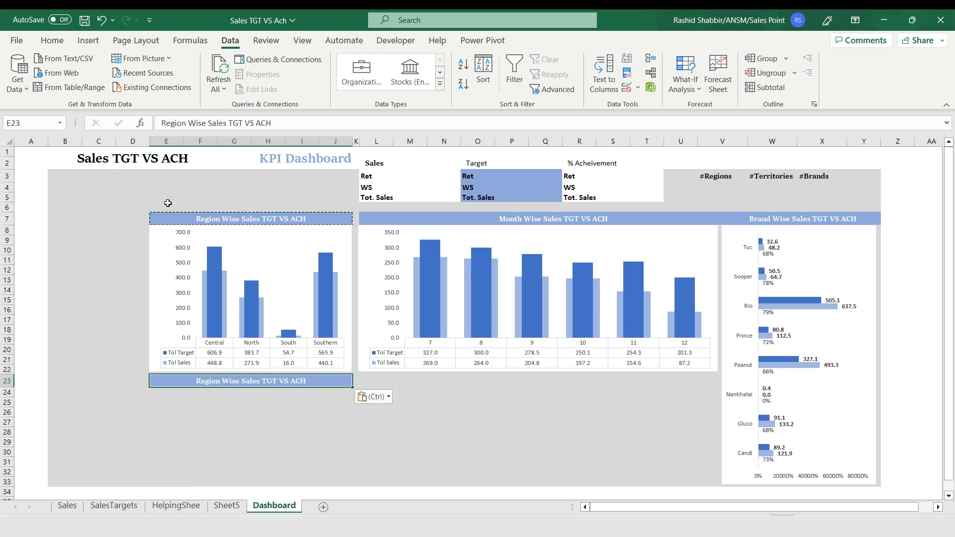
Merge and center the copied row 23 heading across columns E to V on the Dashboard.
{"action": "key", "text": "shift+Right"}
{"action": "key", "text": "shift+Right"}
{"action": "key", "text": "shift+Right"}
{"action": "key", "text": "shift+Right"}
{"action": "key", "text": "shift+Right"}
{"action": "key", "text": "shift+Right"}
{"action": "key", "text": "shift+Right"}
{"action": "key", "text": "shift+Right"}
{"action": "key", "text": "shift+Right"}
{"action": "key", "text": "shift+Right"}
{"action": "key", "text": "shift+Right"}
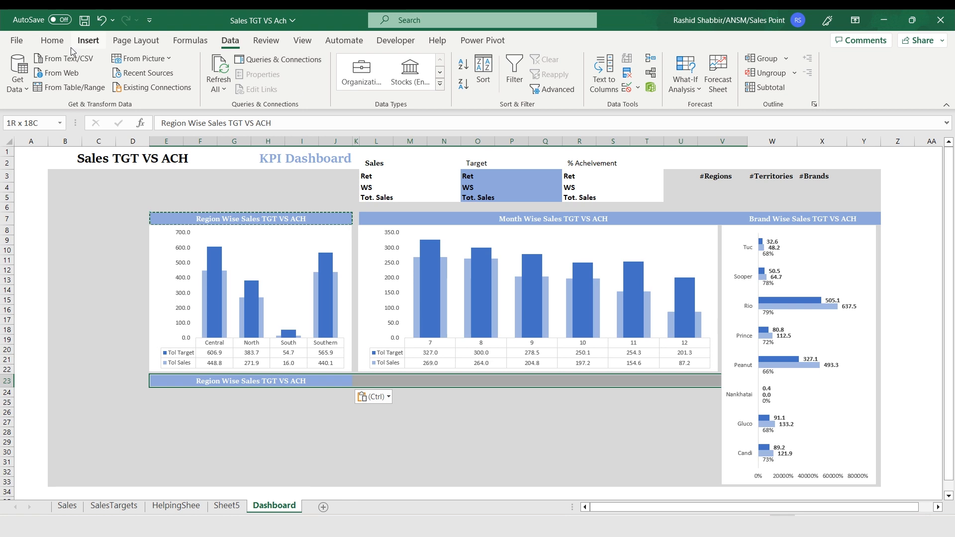
{"action": "left_click", "coordinate": [52, 40]}
{"action": "left_click", "coordinate": [367, 85]}
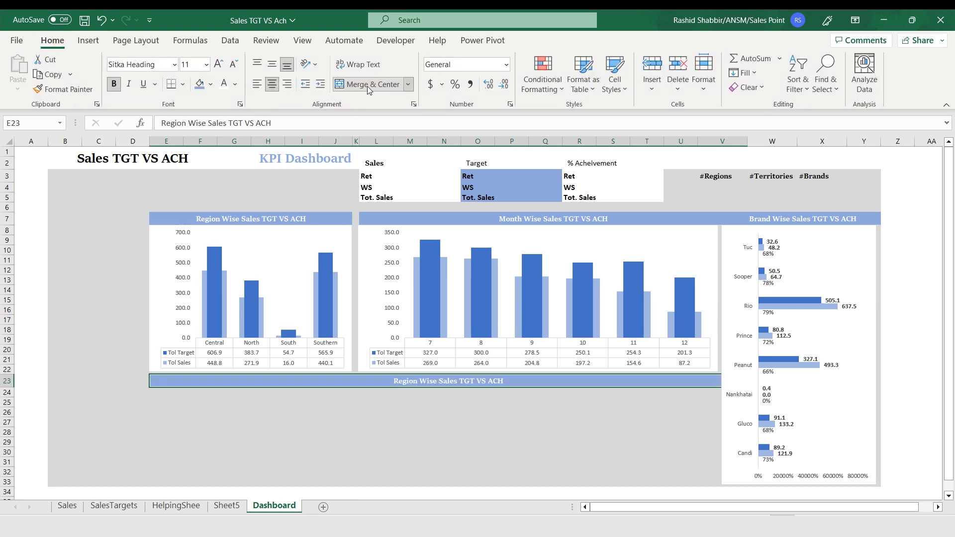
Change the row 23 heading text to Territory Wise Sales TGT VS ACH.
{"action": "double_click", "coordinate": [418, 381]}
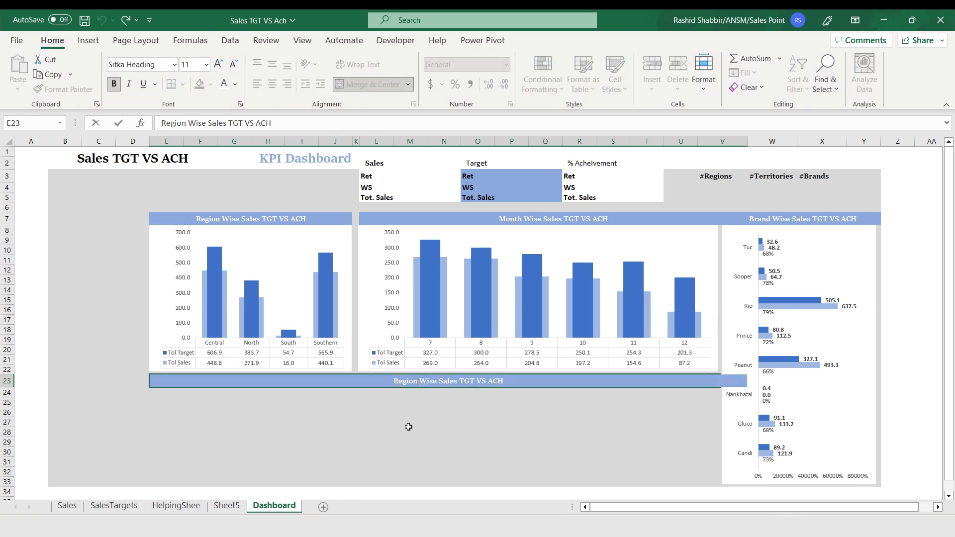
{"action": "type", "text": "Ter"}
{"action": "type", "text": "ritory"}
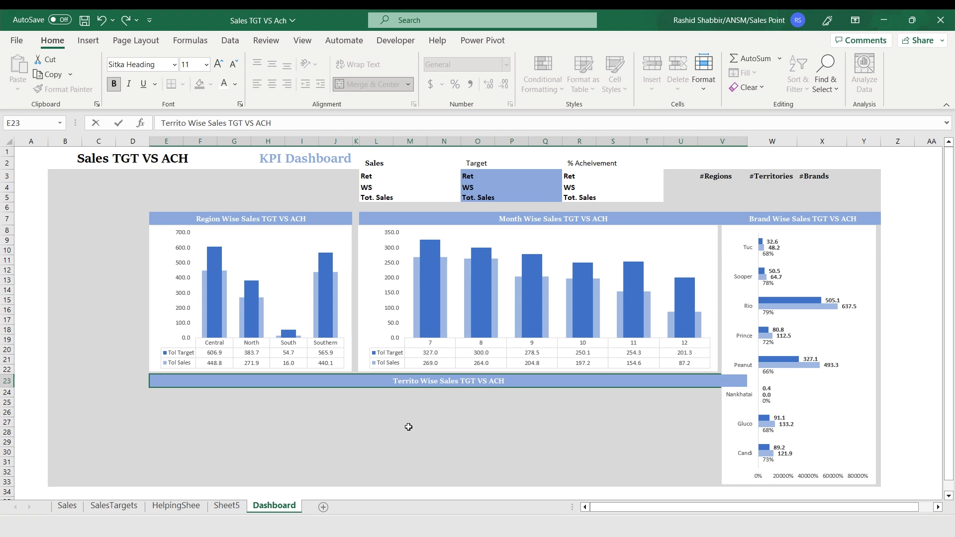
{"action": "key", "text": "Return"}
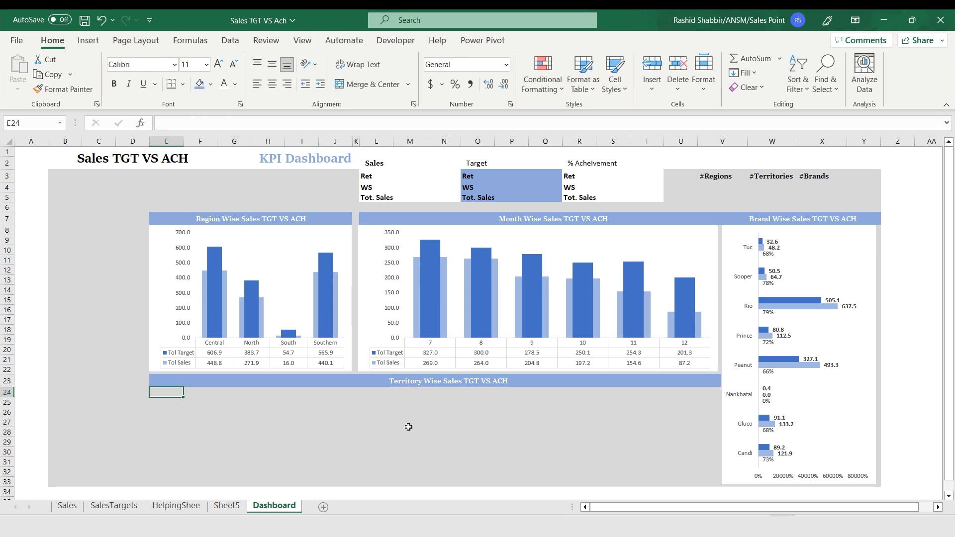
Copy the region PivotTable on Sheet5 and paste it at cell O3, beyond the brand PivotTable.
{"action": "key", "text": "ctrl+Page_Up"}
{"action": "key", "text": "Left"}
{"action": "key", "text": "Left"}
{"action": "key", "text": "Left"}
{"action": "key", "text": "Left"}
{"action": "key", "text": "Left"}
{"action": "key", "text": "Left"}
{"action": "key", "text": "Left"}
{"action": "key", "text": "Left"}
{"action": "key", "text": "Left"}
{"action": "key", "text": "Left"}
{"action": "key", "text": "Left"}
{"action": "key", "text": "Left"}
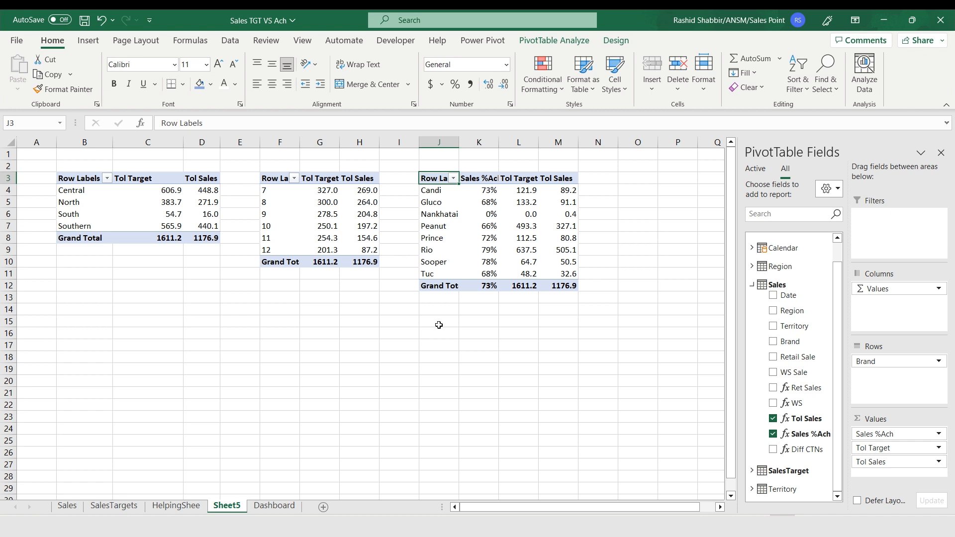
{"action": "key", "text": "Right"}
{"action": "key", "text": "ctrl+shift+Right"}
{"action": "key", "text": "ctrl+shift+Down"}
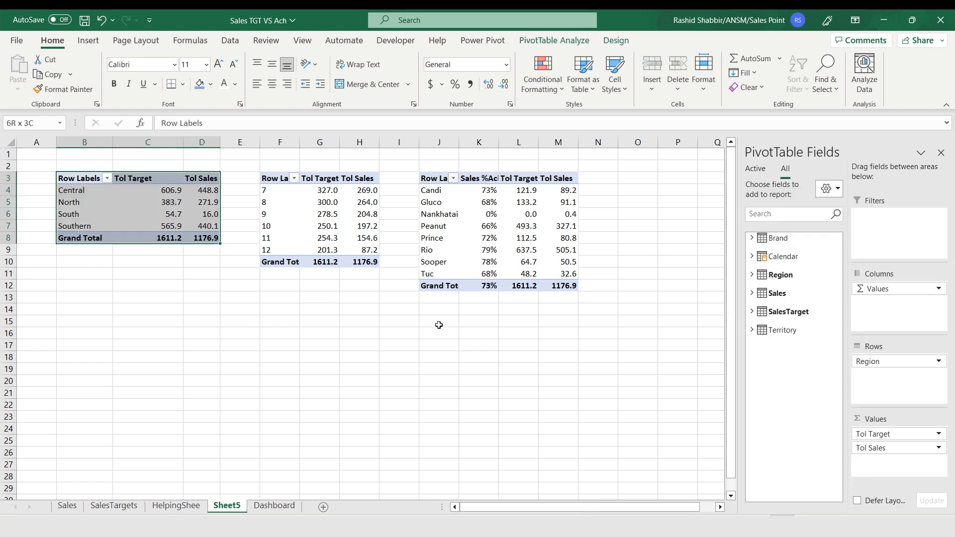
{"action": "key", "text": "ctrl+c"}
{"action": "key", "text": "Right"}
{"action": "key", "text": "Right"}
{"action": "key", "text": "Right"}
{"action": "key", "text": "Right"}
{"action": "key", "text": "Right"}
{"action": "key", "text": "Right"}
{"action": "key", "text": "Right"}
{"action": "key", "text": "Right"}
{"action": "key", "text": "Right"}
{"action": "key", "text": "Right"}
{"action": "key", "text": "Right"}
{"action": "key", "text": "Right"}
{"action": "key", "text": "Right"}
{"action": "key", "text": "Right"}
{"action": "key", "text": "Right"}
{"action": "key", "text": "Left"}
{"action": "key", "text": "Left"}
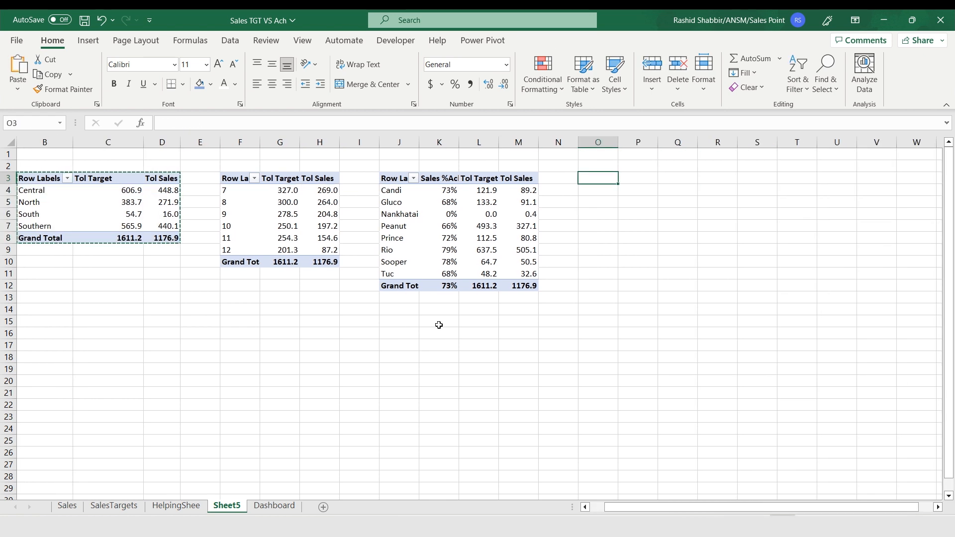
{"action": "key", "text": "ctrl+v"}
{"action": "key", "text": "Down"}
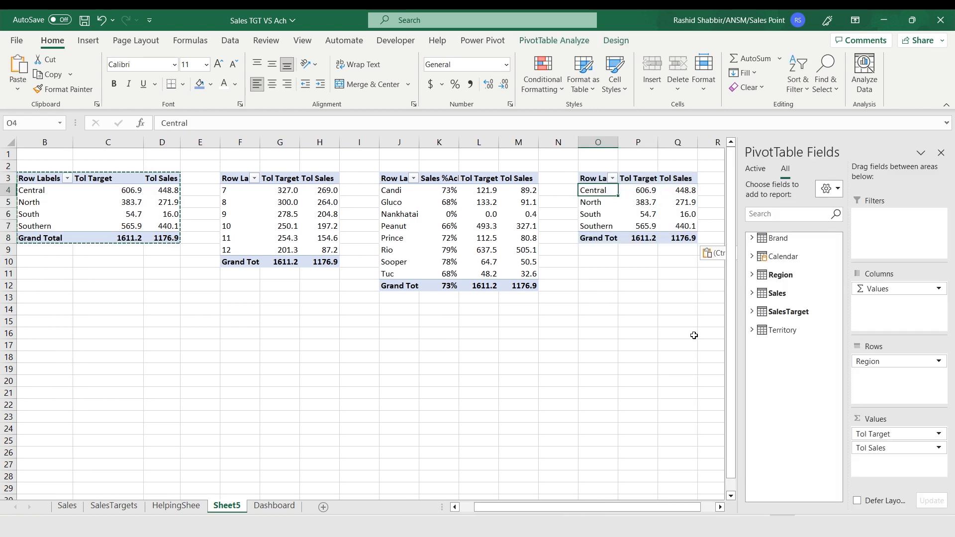
Replace Region in the copied PivotTable's rows with the Short field from the Territory table and close the field list.
{"action": "left_click_drag", "start_coordinate": [866, 357], "coordinate": [882, 383]}
{"action": "left_click", "coordinate": [783, 330]}
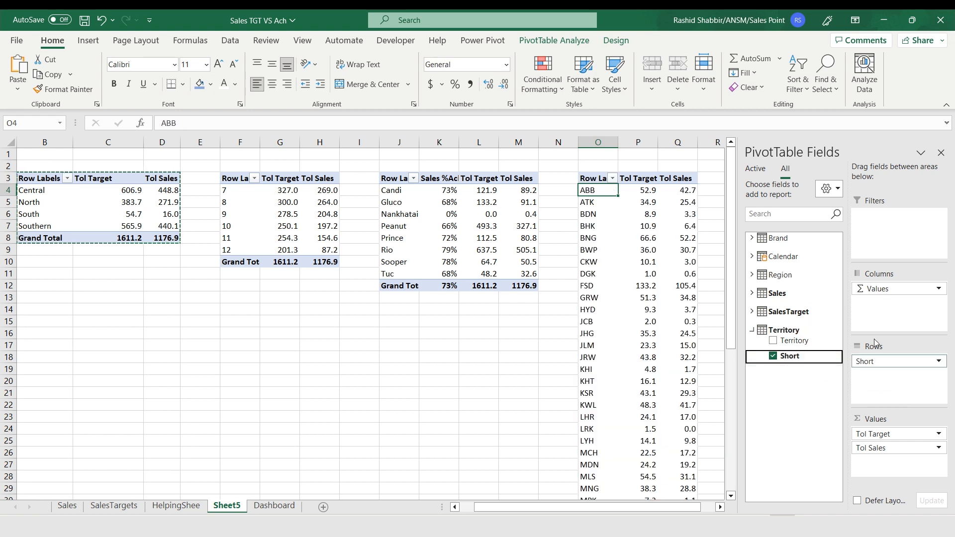
{"action": "left_click", "coordinate": [940, 153]}
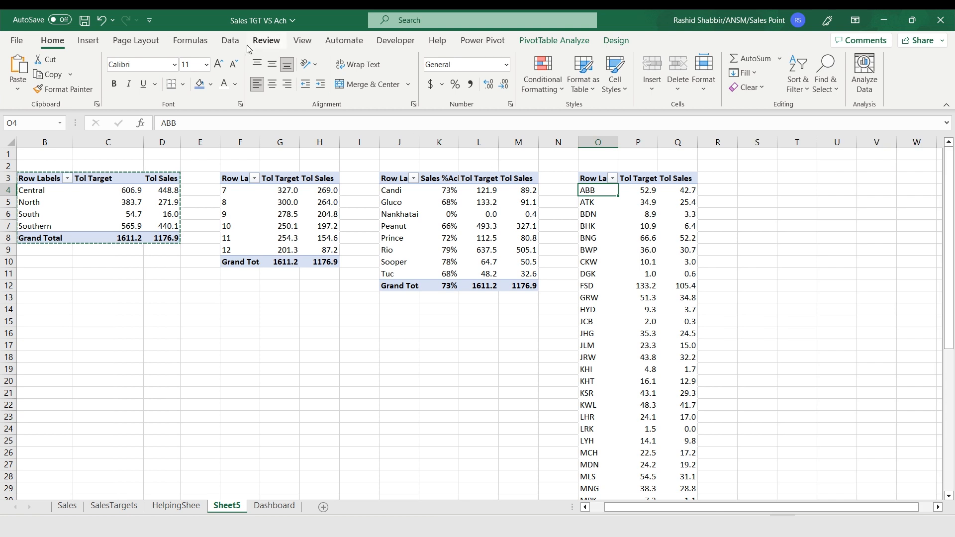
Insert a stacked column PivotChart from the territory PivotTable and hide all its field buttons.
{"action": "left_click", "coordinate": [87, 42]}
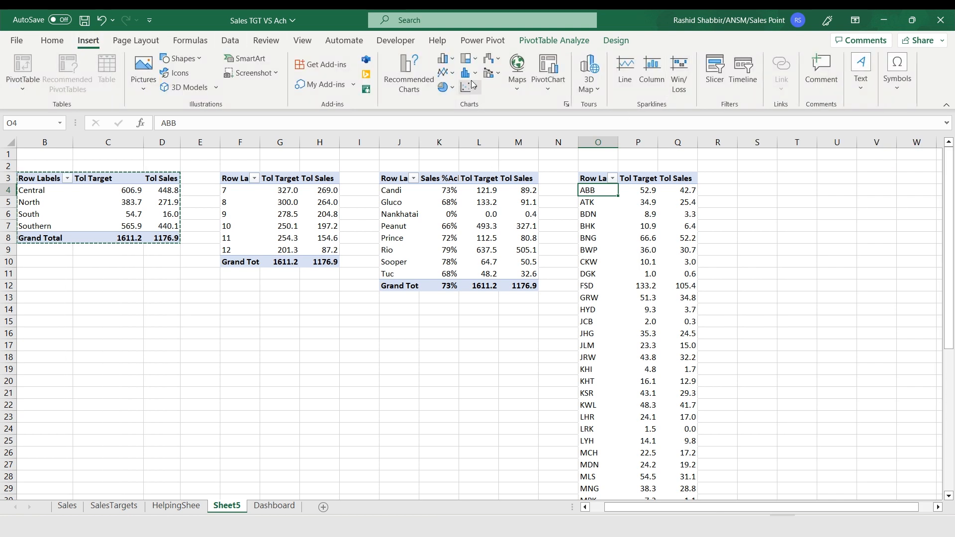
{"action": "left_click", "coordinate": [454, 60]}
{"action": "left_click", "coordinate": [492, 98]}
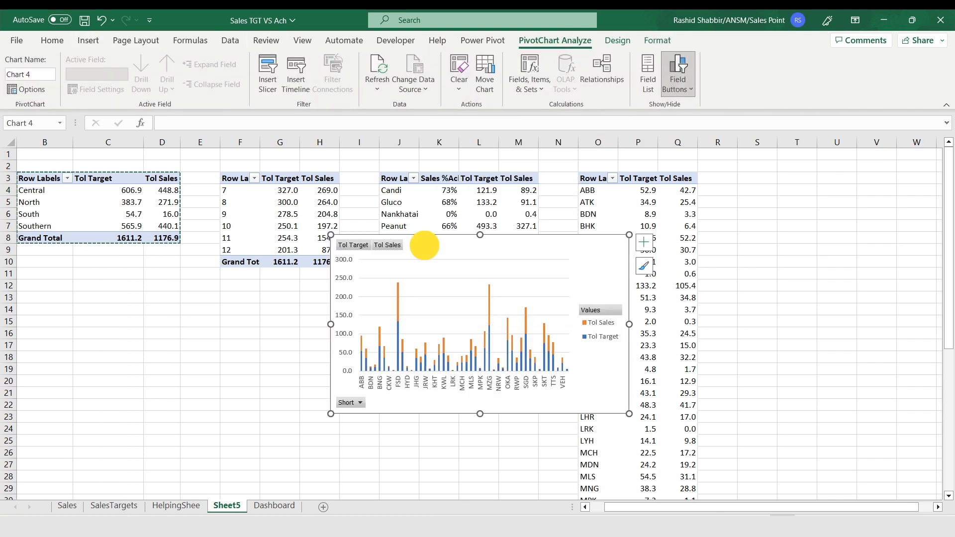
{"action": "right_click", "coordinate": [280, 177]}
{"action": "left_click", "coordinate": [349, 316]}
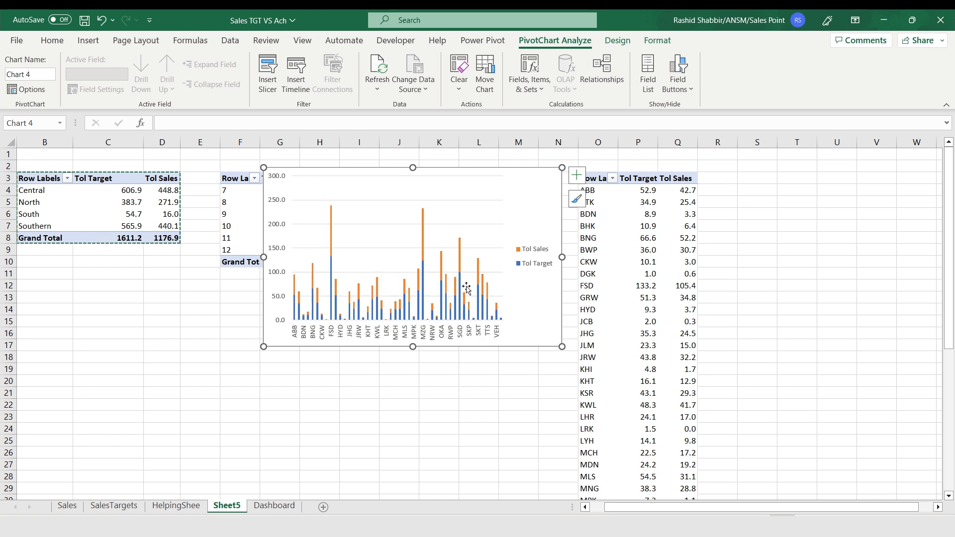
Remove the legend and gridlines from the territory chart and widen it to span about columns E to S.
{"action": "left_click", "coordinate": [536, 255]}
{"action": "key", "text": "Delete"}
{"action": "left_click", "coordinate": [576, 174]}
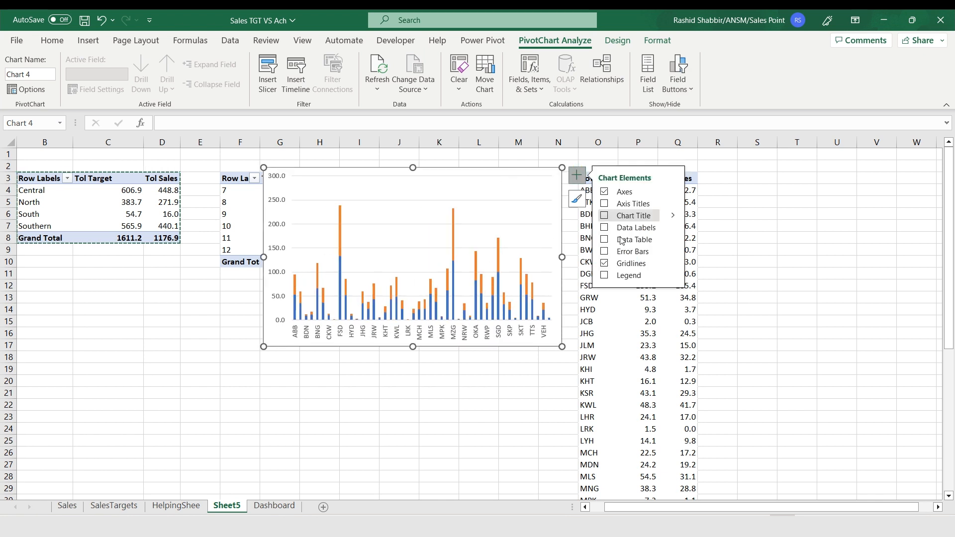
{"action": "left_click", "coordinate": [606, 265]}
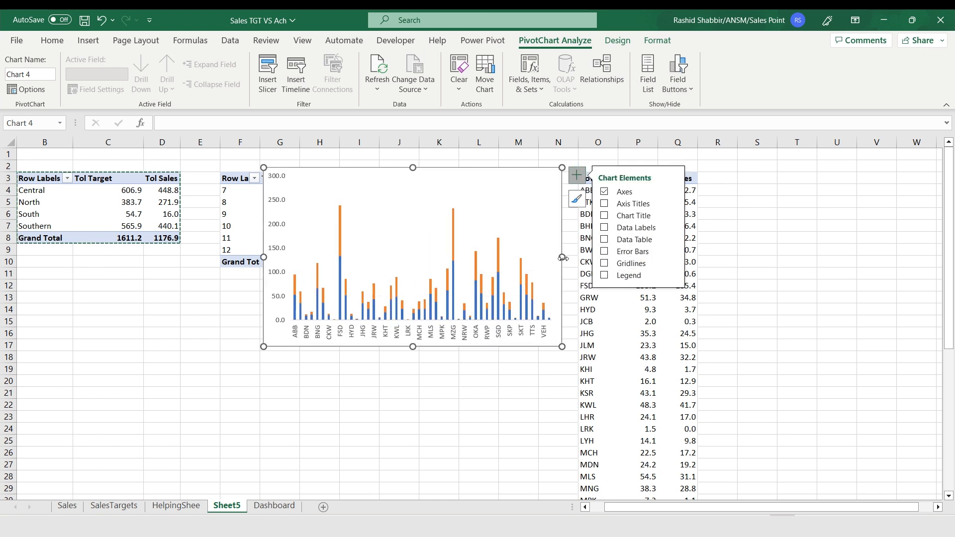
{"action": "left_click_drag", "start_coordinate": [562, 257], "coordinate": [751, 257]}
{"action": "left_click_drag", "start_coordinate": [263, 257], "coordinate": [193, 257]}
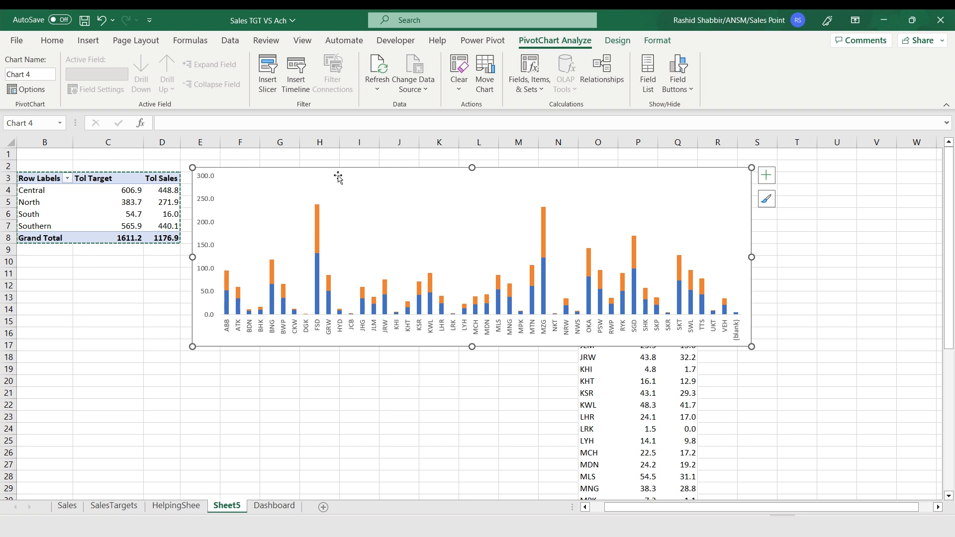
Move the territory chart to the Dashboard sheet and place it directly beneath the Territory Wise heading.
{"action": "left_click", "coordinate": [618, 41]}
{"action": "left_click", "coordinate": [713, 75]}
{"action": "left_click", "coordinate": [656, 324]}
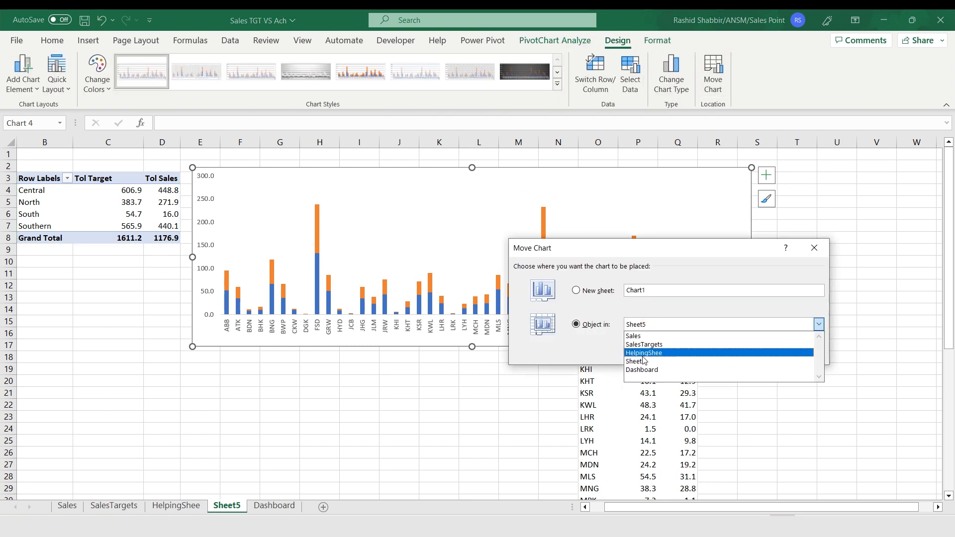
{"action": "left_click", "coordinate": [641, 370]}
{"action": "left_click", "coordinate": [731, 352]}
{"action": "left_click", "coordinate": [286, 169]}
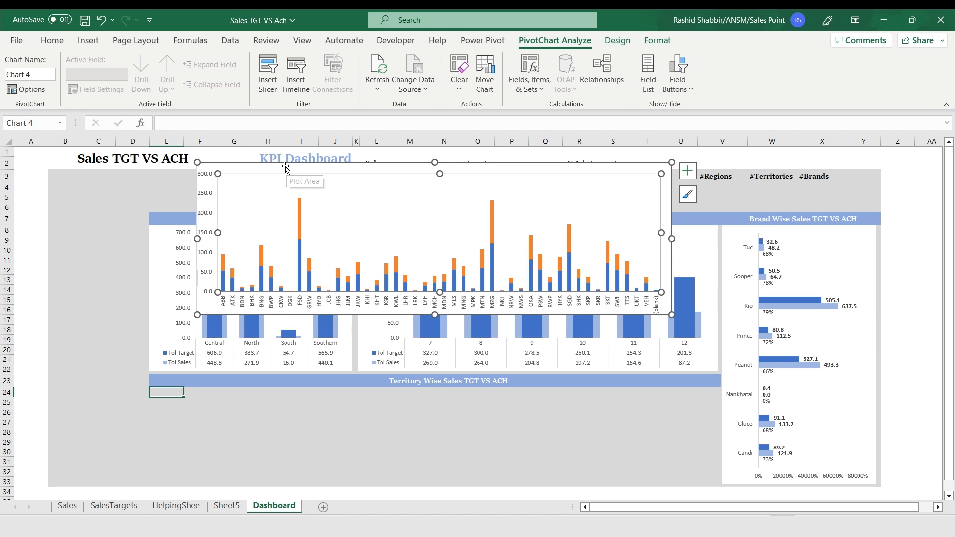
{"action": "left_click_drag", "start_coordinate": [286, 169], "coordinate": [246, 387]}
Collapse the ribbon and extend the grey dashboard background from row 33 down to row 39 across columns B to Y.
{"action": "left_click", "coordinate": [51, 40]}
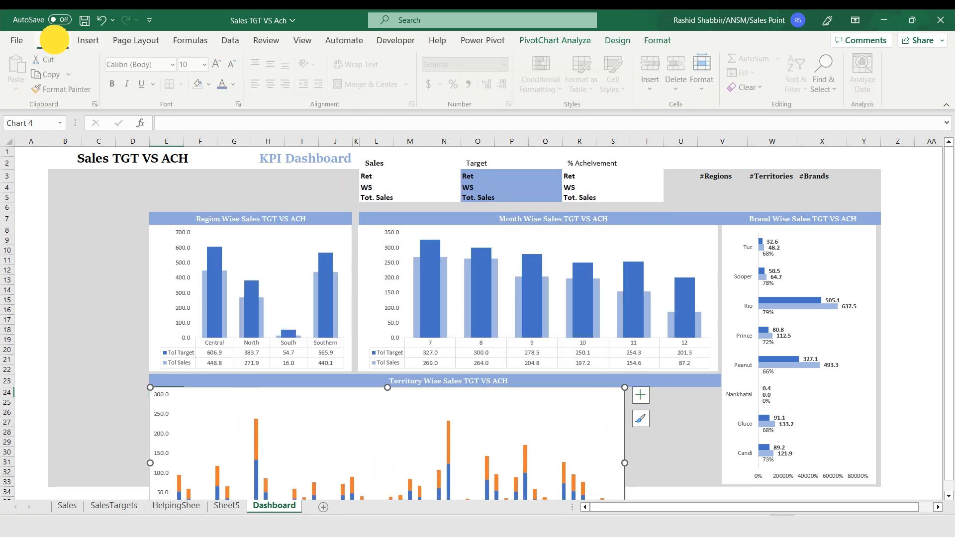
{"action": "double_click", "coordinate": [53, 41]}
{"action": "left_click", "coordinate": [66, 423]}
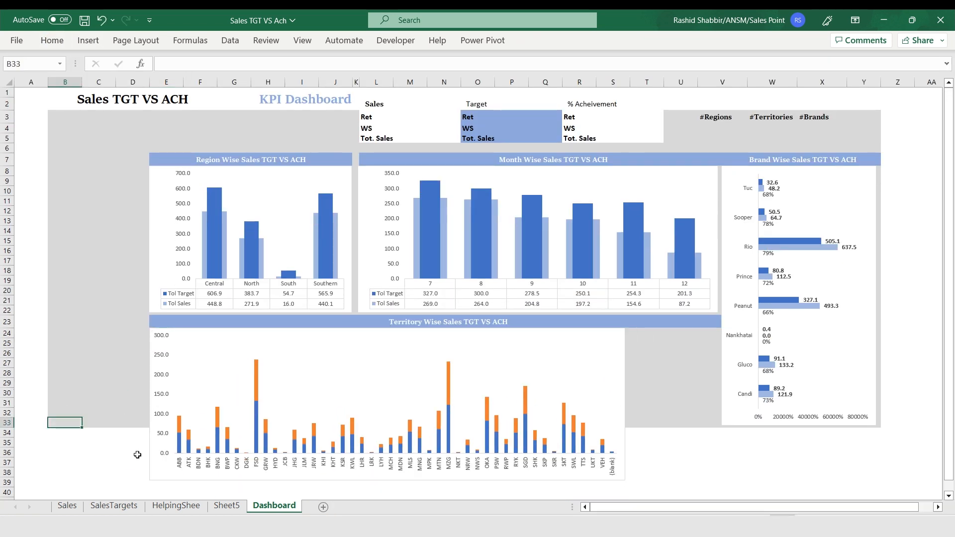
{"action": "key", "text": "shift+Right"}
{"action": "key", "text": "shift+Right"}
{"action": "key", "text": "shift+Right"}
{"action": "key", "text": "shift+Right"}
{"action": "key", "text": "shift+Right"}
{"action": "key", "text": "shift+Right"}
{"action": "key", "text": "shift+Right"}
{"action": "key", "text": "shift+Right"}
{"action": "key", "text": "shift+Right"}
{"action": "key", "text": "shift+Right"}
{"action": "key", "text": "shift+Right"}
{"action": "key", "text": "shift+Right"}
{"action": "key", "text": "shift+Right"}
{"action": "key", "text": "shift+Right"}
{"action": "key", "text": "shift+Right"}
{"action": "key", "text": "shift+Right"}
{"action": "key", "text": "shift+Right"}
{"action": "key", "text": "shift+Right"}
{"action": "key", "text": "shift+Right"}
{"action": "key", "text": "shift+Right"}
{"action": "key", "text": "shift+Right"}
{"action": "key", "text": "shift+Right"}
{"action": "key", "text": "shift+Right"}
{"action": "key", "text": "shift+Down"}
{"action": "key", "text": "shift+Down"}
{"action": "key", "text": "shift+Down"}
{"action": "key", "text": "shift+Down"}
{"action": "key", "text": "shift+Down"}
{"action": "key", "text": "shift+Down"}
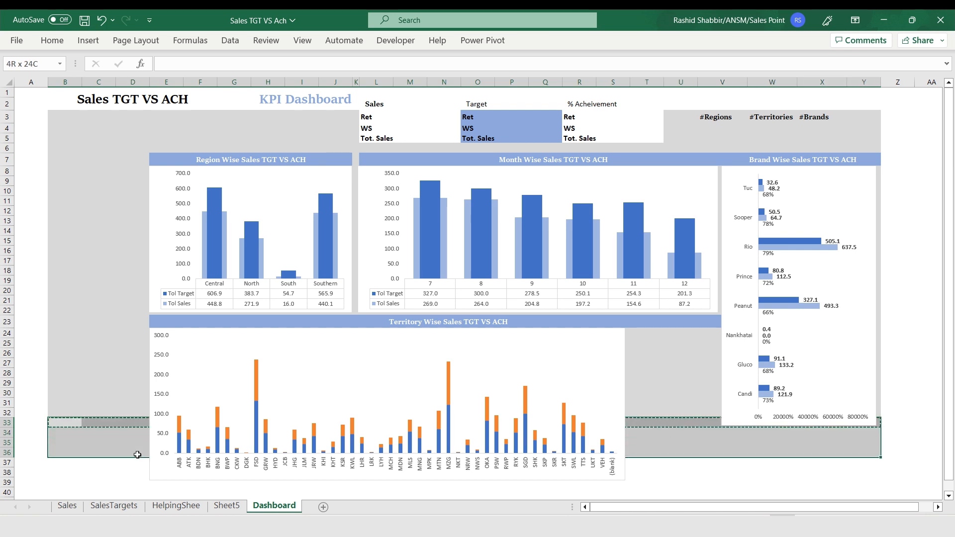
{"action": "key", "text": "ctrl+c"}
{"action": "key", "text": "Return"}
{"action": "key", "text": "Up"}
{"action": "key", "text": "Up"}
{"action": "key", "text": "Up"}
{"action": "key", "text": "Up"}
{"action": "key", "text": "Up"}
{"action": "key", "text": "Up"}
{"action": "key", "text": "Right"}
{"action": "key", "text": "Right"}
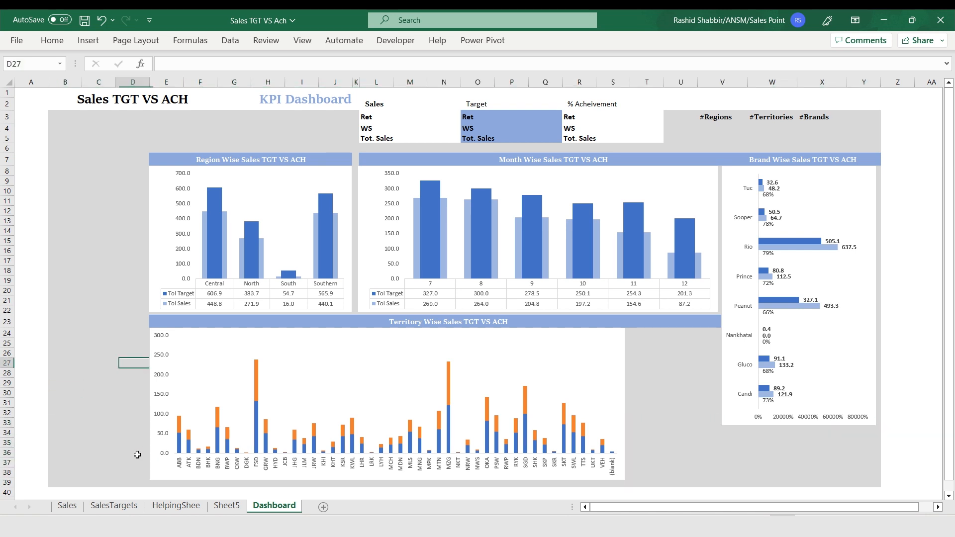
{"action": "key", "text": "Left"}
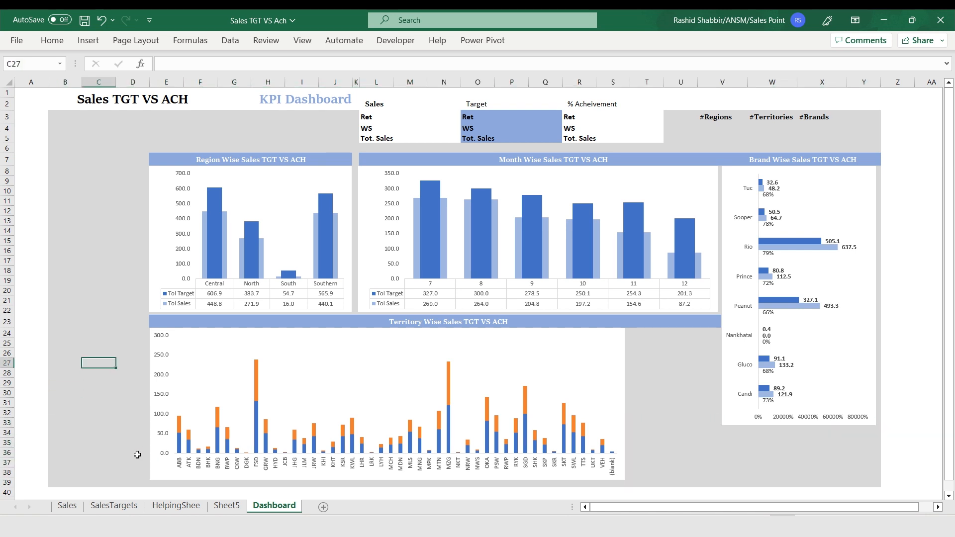
Widen the territory chart up to the brand chart and lengthen the brand chart to the territory chart's lower edge.
{"action": "left_click", "coordinate": [474, 335]}
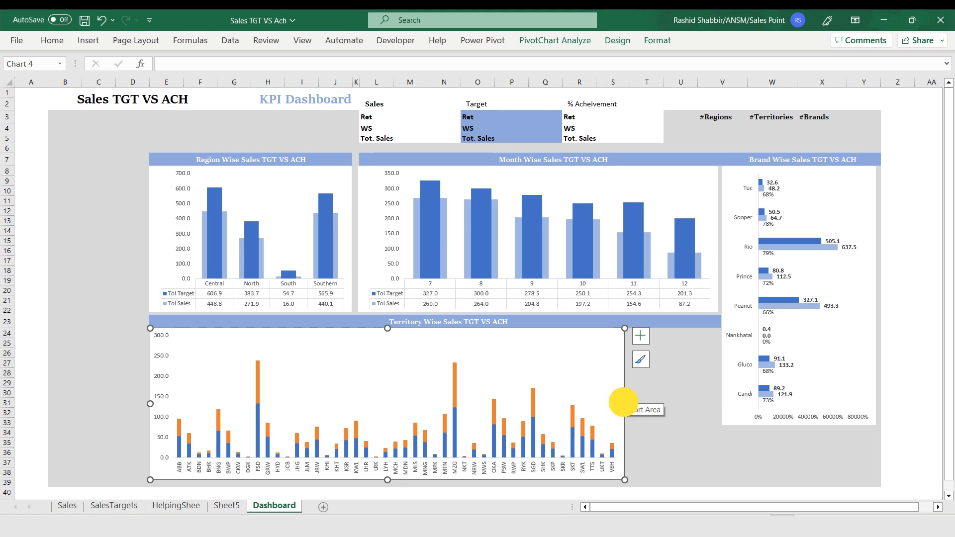
{"action": "left_click_drag", "start_coordinate": [623, 402], "coordinate": [718, 403]}
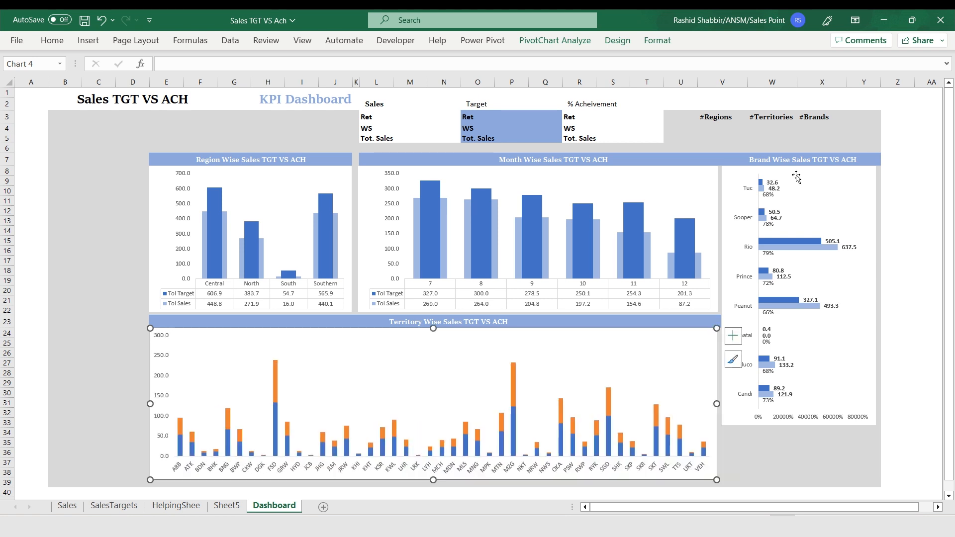
{"action": "left_click", "coordinate": [796, 197]}
{"action": "left_click_drag", "start_coordinate": [799, 425], "coordinate": [798, 479]}
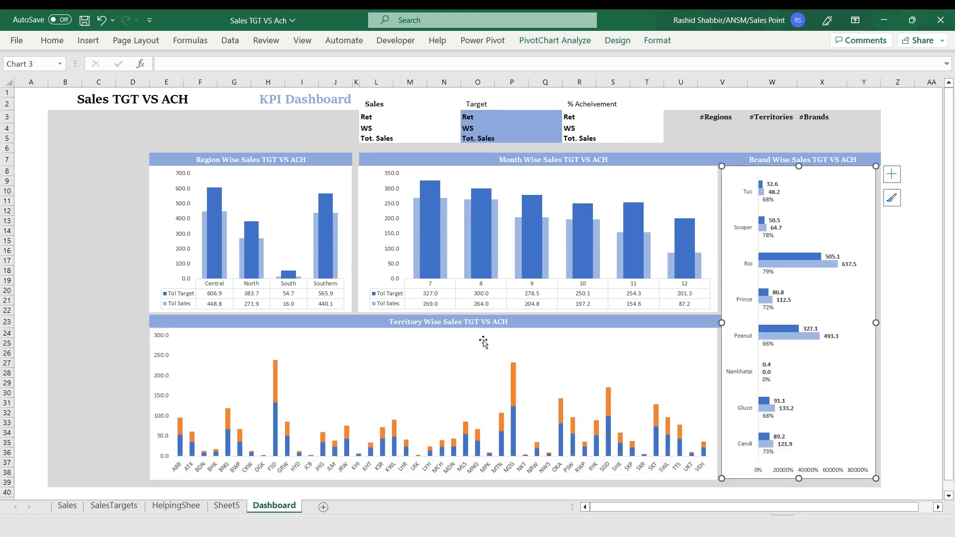
Plot the territory chart's Tol Sales series on the secondary axis with a gap width of 50%.
{"action": "left_click", "coordinate": [261, 336]}
{"action": "double_click", "coordinate": [272, 333]}
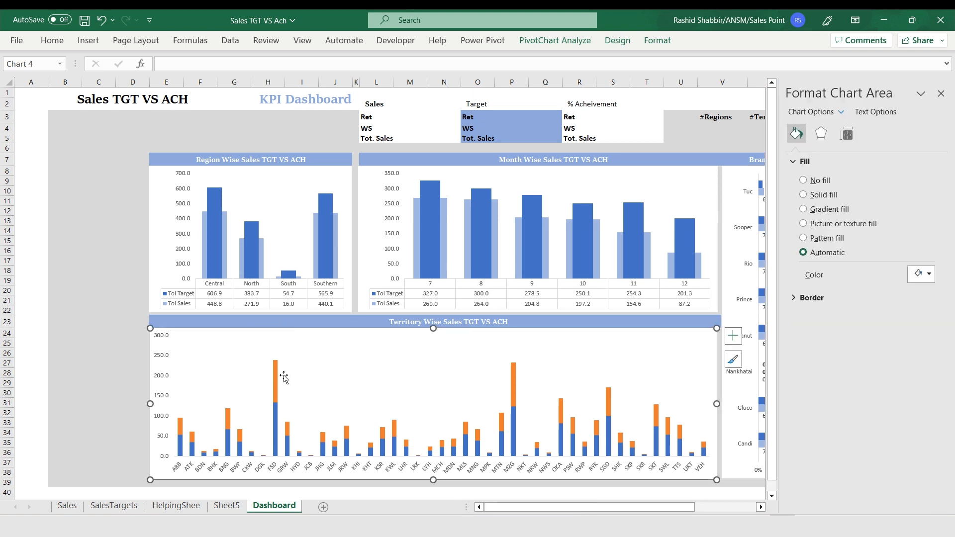
{"action": "left_click", "coordinate": [275, 378]}
{"action": "left_click", "coordinate": [849, 135]}
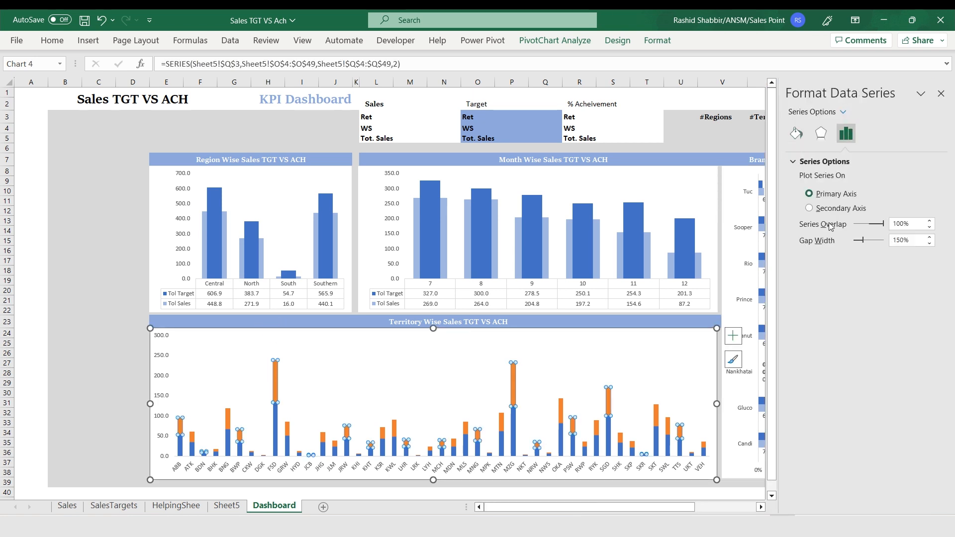
{"action": "left_click", "coordinate": [809, 209]}
{"action": "double_click", "coordinate": [896, 241]}
{"action": "type", "text": "50"}
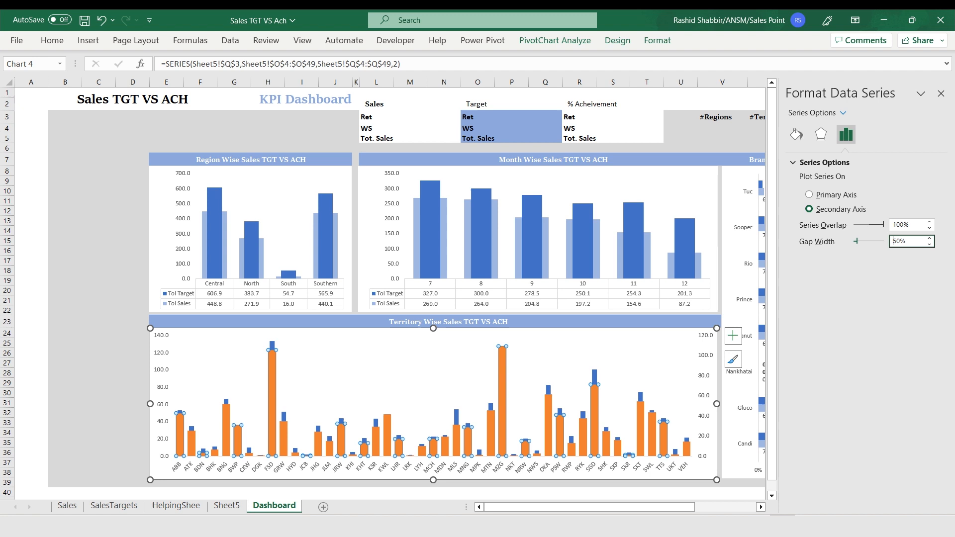
Give the territory chart's Tol Sales series a solid blue fill with 50% transparency.
{"action": "left_click", "coordinate": [796, 137]}
{"action": "left_click", "coordinate": [804, 195]}
{"action": "type", "text": "50"}
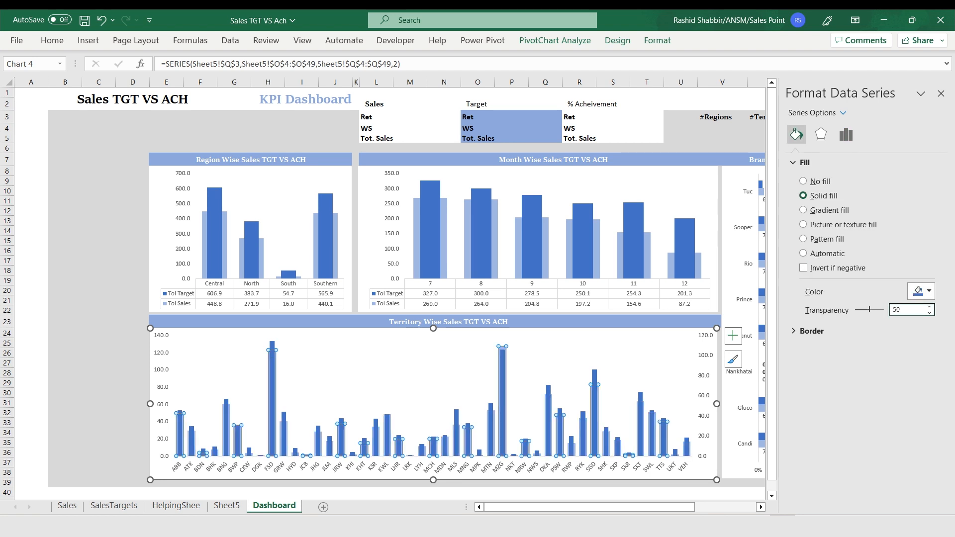
Add a data table to the territory chart and close the series formatting options.
{"action": "left_click", "coordinate": [740, 338]}
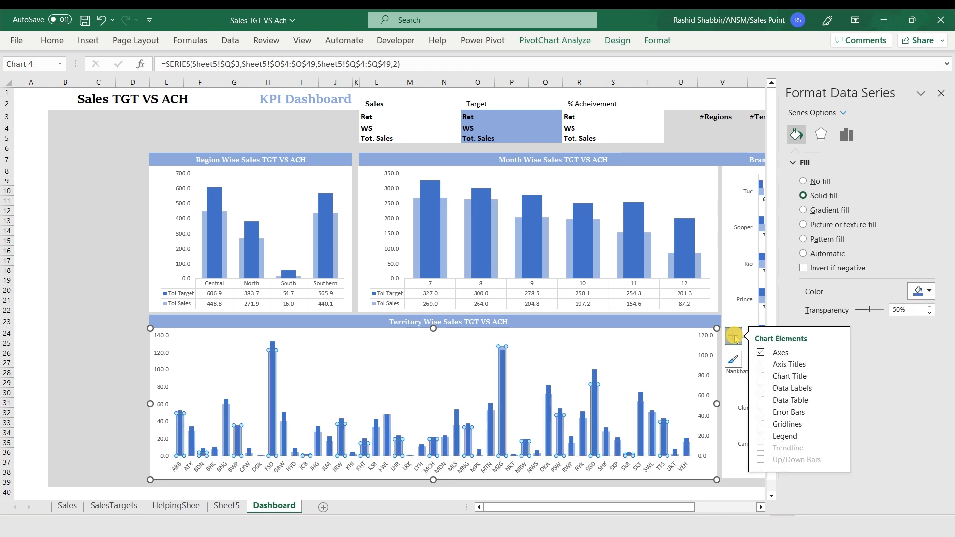
{"action": "left_click", "coordinate": [761, 401]}
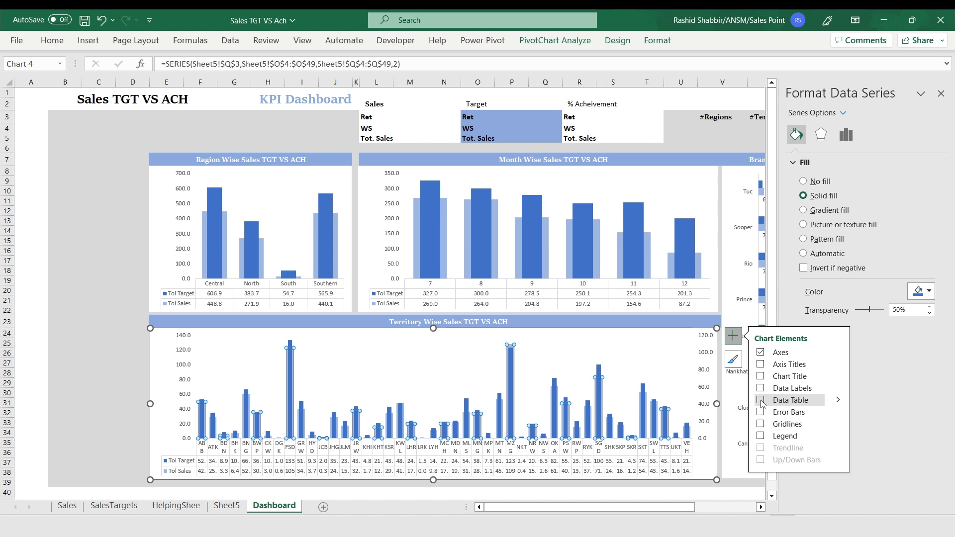
{"action": "left_click", "coordinate": [761, 401]}
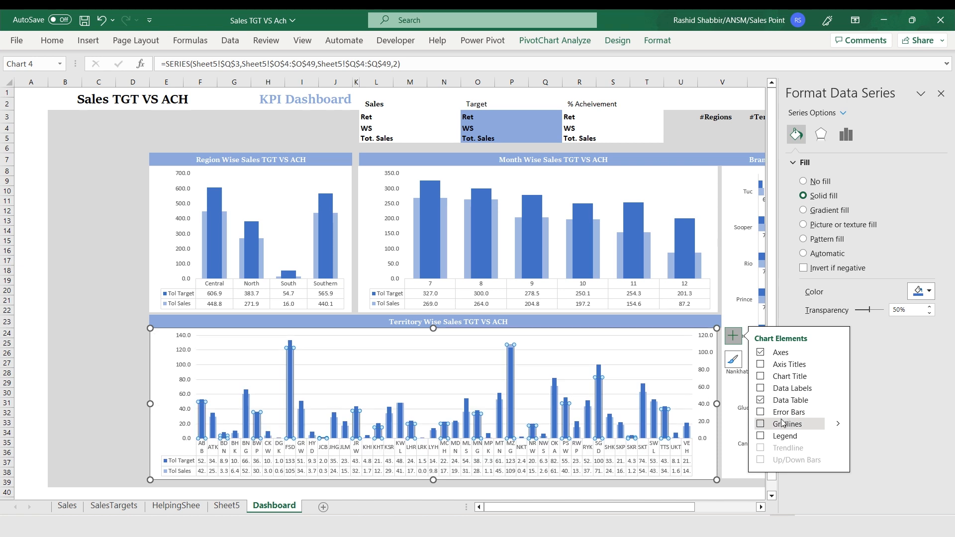
{"action": "left_click", "coordinate": [942, 94]}
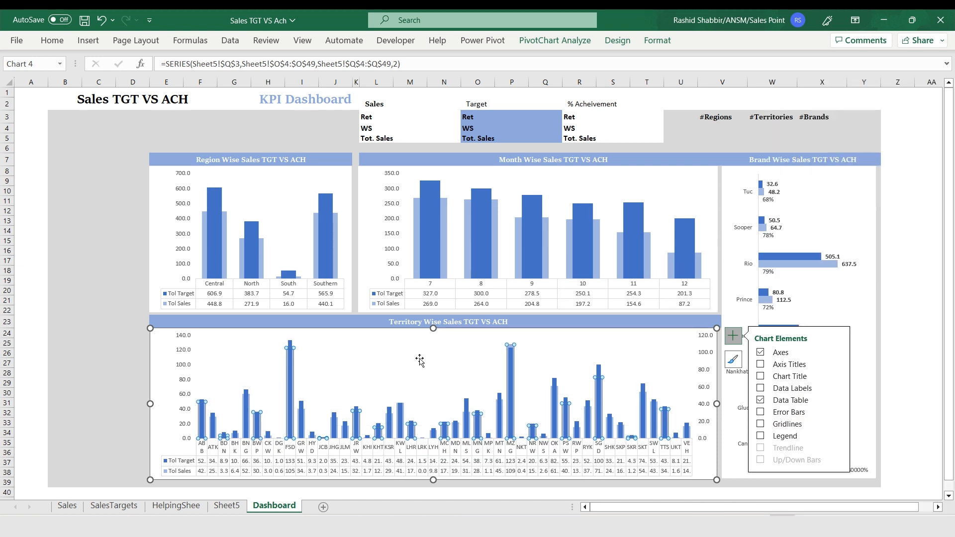
Insert a Region slicer from the Region table for the territory chart.
{"action": "left_click", "coordinate": [107, 402]}
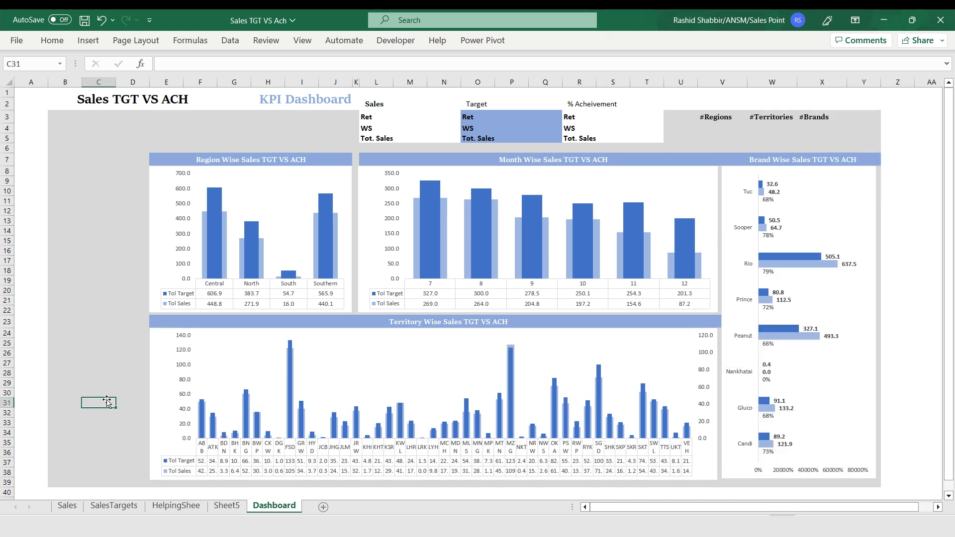
{"action": "left_click", "coordinate": [202, 324]}
{"action": "left_click", "coordinate": [204, 331]}
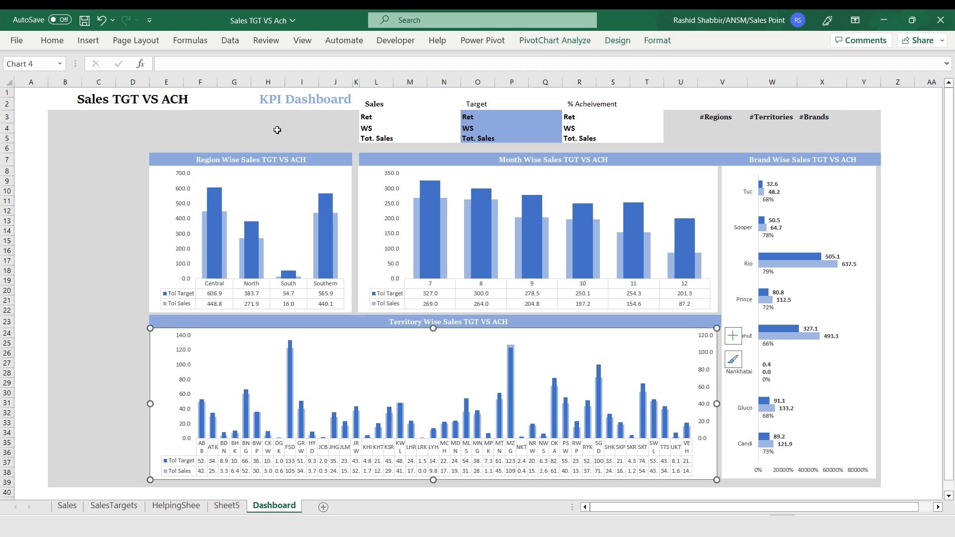
{"action": "left_click", "coordinate": [88, 40]}
{"action": "left_click", "coordinate": [721, 64]}
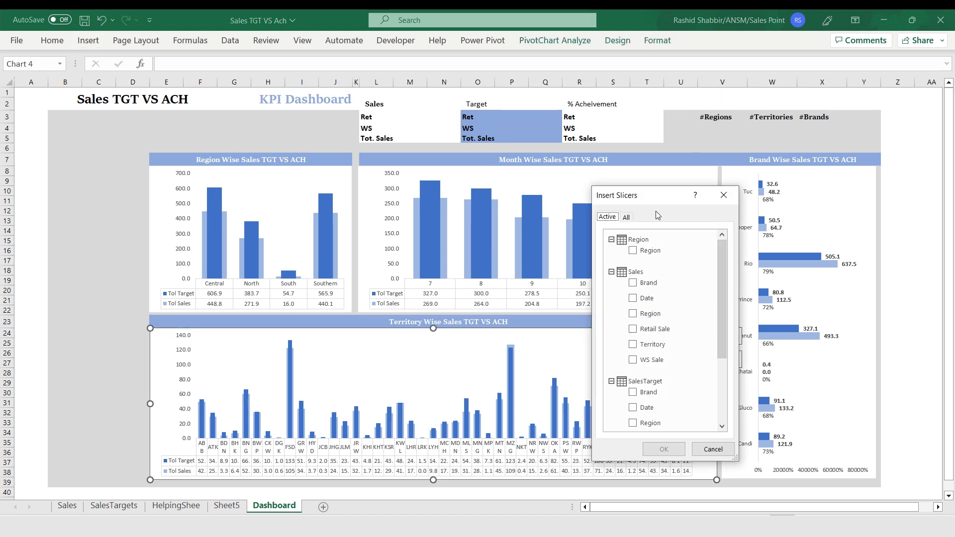
{"action": "left_click", "coordinate": [632, 252]}
{"action": "left_click", "coordinate": [664, 449]}
Place the Region slicer in the grey area beside the region chart, filter it to Central and shorten it to fit its items.
{"action": "left_click_drag", "start_coordinate": [469, 229], "coordinate": [84, 177]}
{"action": "left_click", "coordinate": [75, 191]}
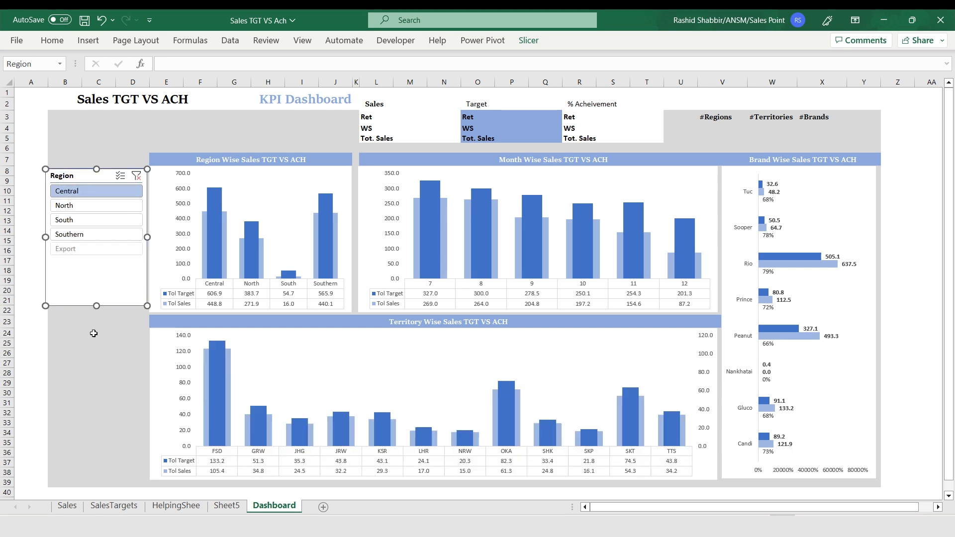
{"action": "left_click_drag", "start_coordinate": [97, 307], "coordinate": [97, 260]}
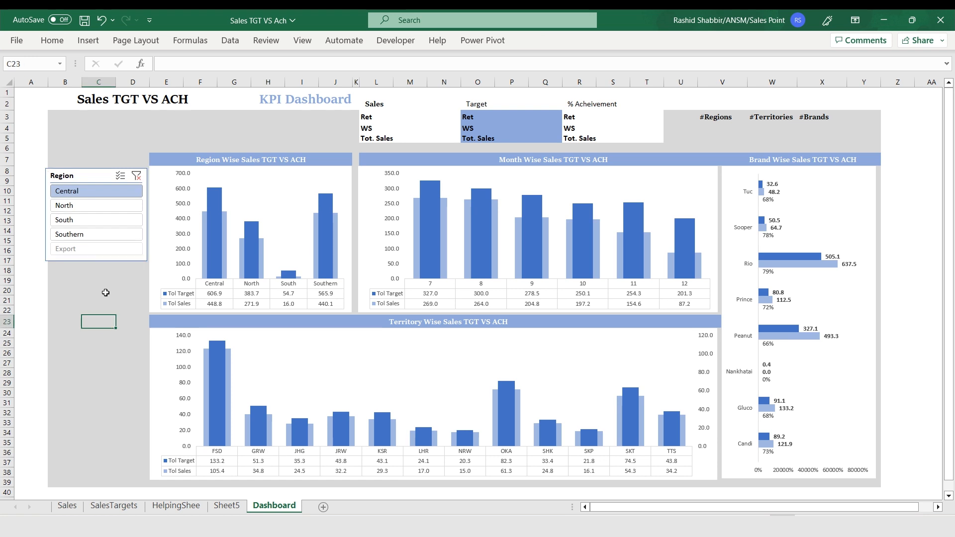
{"action": "left_click_drag", "start_coordinate": [94, 179], "coordinate": [91, 174]}
{"action": "left_click", "coordinate": [97, 281]}
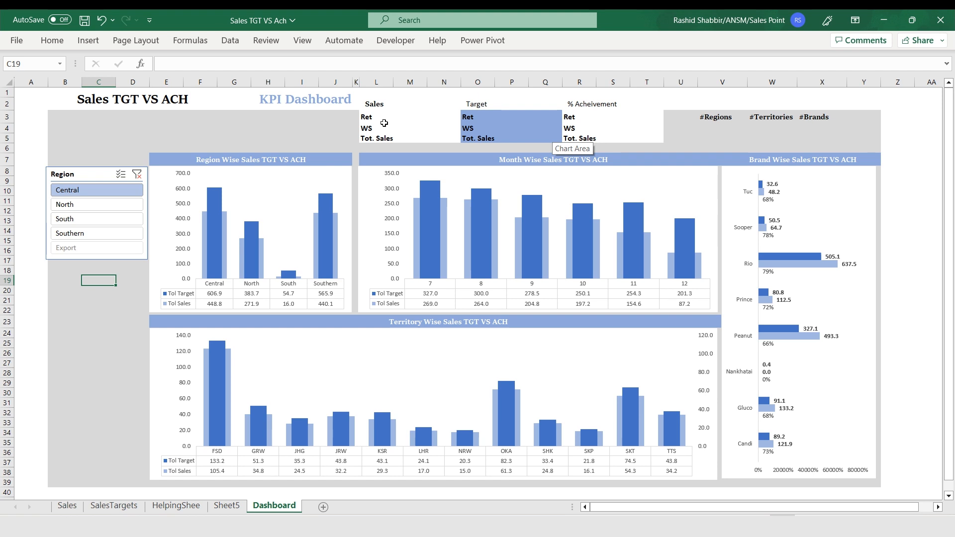
Make the Target and % Acheivement headings in row 2 bold.
{"action": "left_click", "coordinate": [487, 105]}
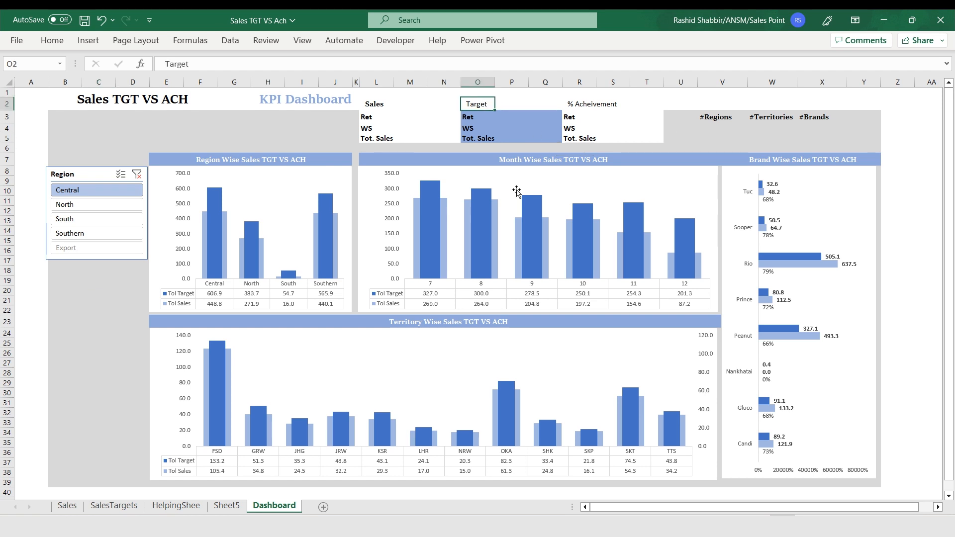
{"action": "key", "text": "ctrl+b"}
{"action": "key", "text": "Right"}
{"action": "key", "text": "Right"}
{"action": "key", "text": "Right"}
{"action": "key", "text": "ctrl+b"}
{"action": "key", "text": "Left"}
{"action": "key", "text": "Left"}
{"action": "key", "text": "Left"}
{"action": "key", "text": "Left"}
{"action": "key", "text": "Left"}
{"action": "key", "text": "Down"}
{"action": "key", "text": "Left"}
{"action": "key", "text": "Right"}
{"action": "key", "text": "Right"}
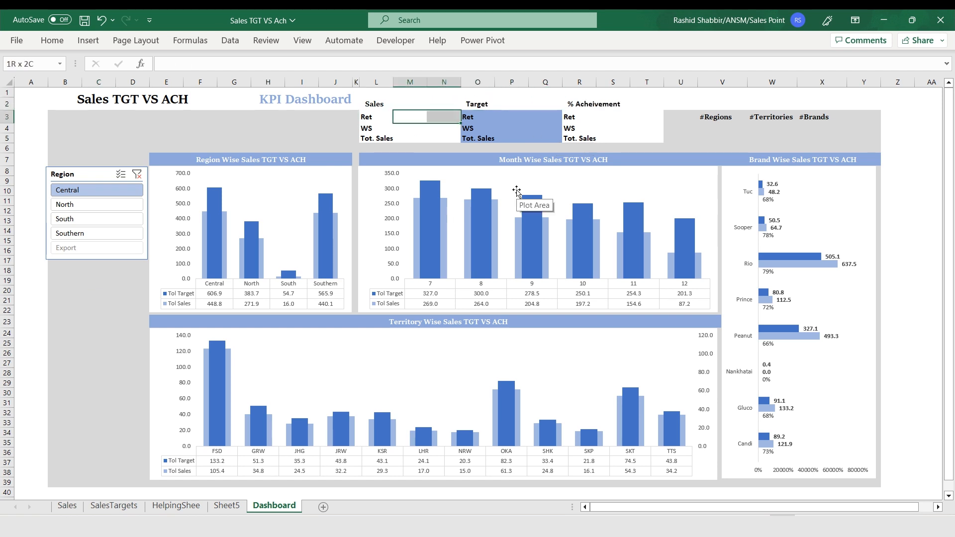
{"action": "key", "text": "Left"}
{"action": "key", "text": "Left"}
{"action": "key", "text": "Right"}
{"action": "key", "text": "Down"}
{"action": "key", "text": "Down"}
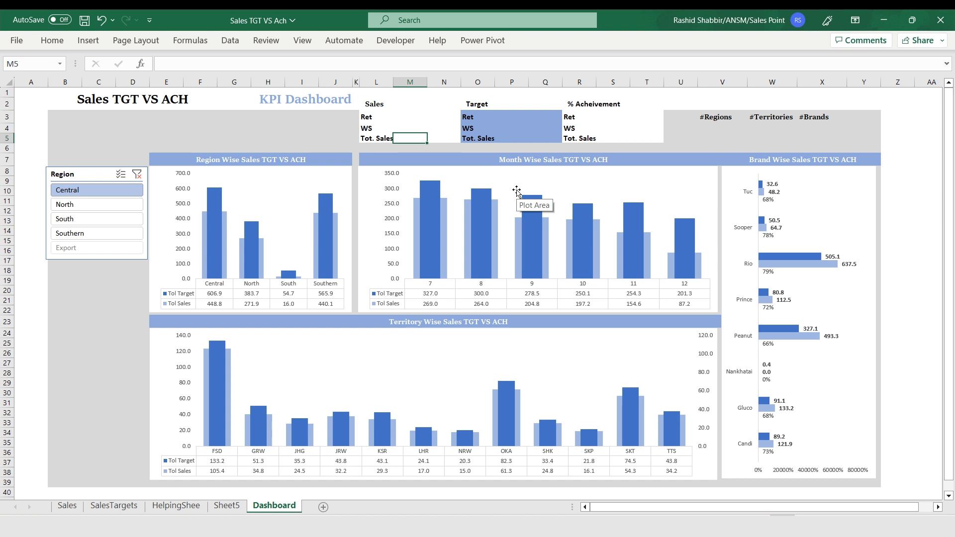
Copy the region PivotTable on Sheet5 and paste it at S3, beyond the territory PivotTable.
{"action": "key", "text": "ctrl+Page_Up"}
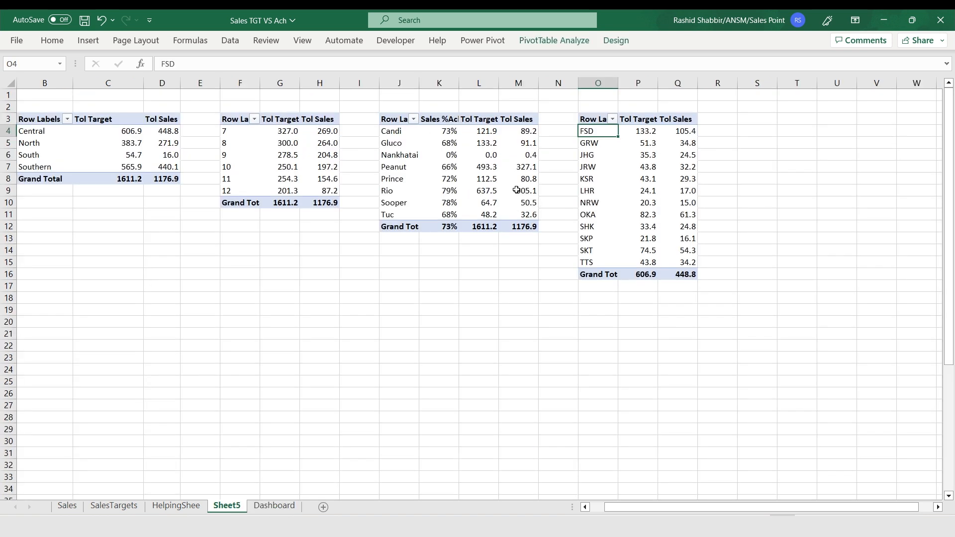
{"action": "key", "text": "Left"}
{"action": "key", "text": "Left"}
{"action": "key", "text": "Left"}
{"action": "key", "text": "Left"}
{"action": "key", "text": "Left"}
{"action": "key", "text": "Left"}
{"action": "key", "text": "Left"}
{"action": "key", "text": "Left"}
{"action": "key", "text": "Left"}
{"action": "key", "text": "Left"}
{"action": "key", "text": "Left"}
{"action": "key", "text": "Left"}
{"action": "key", "text": "Left"}
{"action": "key", "text": "Left"}
{"action": "key", "text": "Up"}
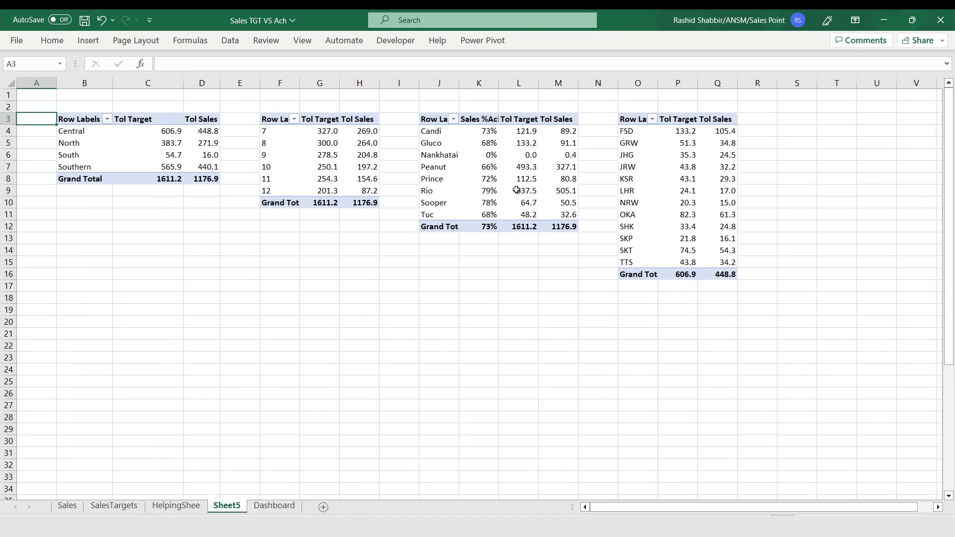
{"action": "key", "text": "Right"}
{"action": "key", "text": "ctrl+shift+Right"}
{"action": "key", "text": "ctrl+shift+Down"}
{"action": "key", "text": "ctrl+c"}
{"action": "key", "text": "ctrl+Right"}
{"action": "key", "text": "ctrl+Right"}
{"action": "key", "text": "ctrl+Right"}
{"action": "key", "text": "ctrl+Right"}
{"action": "key", "text": "ctrl+Right"}
{"action": "key", "text": "ctrl+Right"}
{"action": "key", "text": "ctrl+Right"}
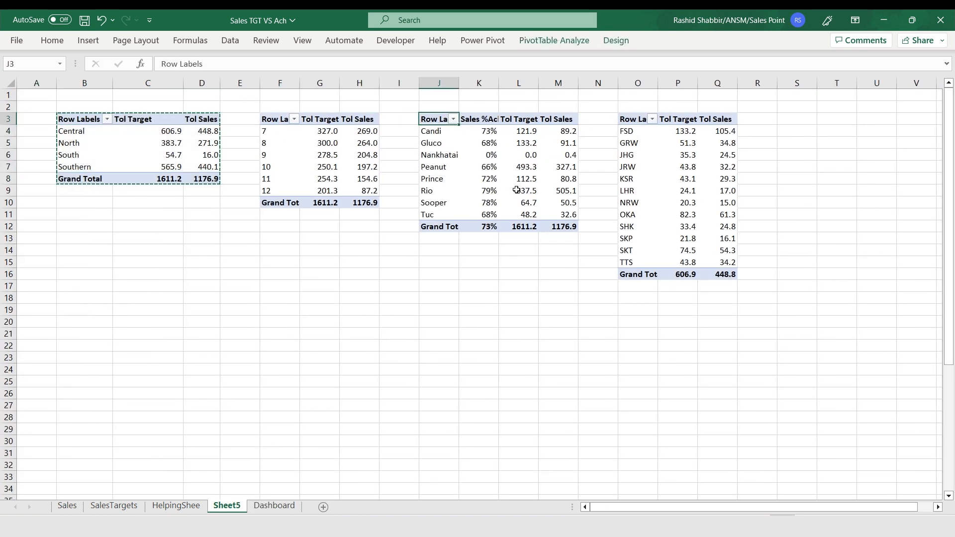
{"action": "key", "text": "Right"}
{"action": "key", "text": "Right"}
{"action": "key", "text": "Right"}
{"action": "key", "text": "Right"}
{"action": "key", "text": "Right"}
{"action": "key", "text": "Left"}
{"action": "key", "text": "Left"}
{"action": "key", "text": "Left"}
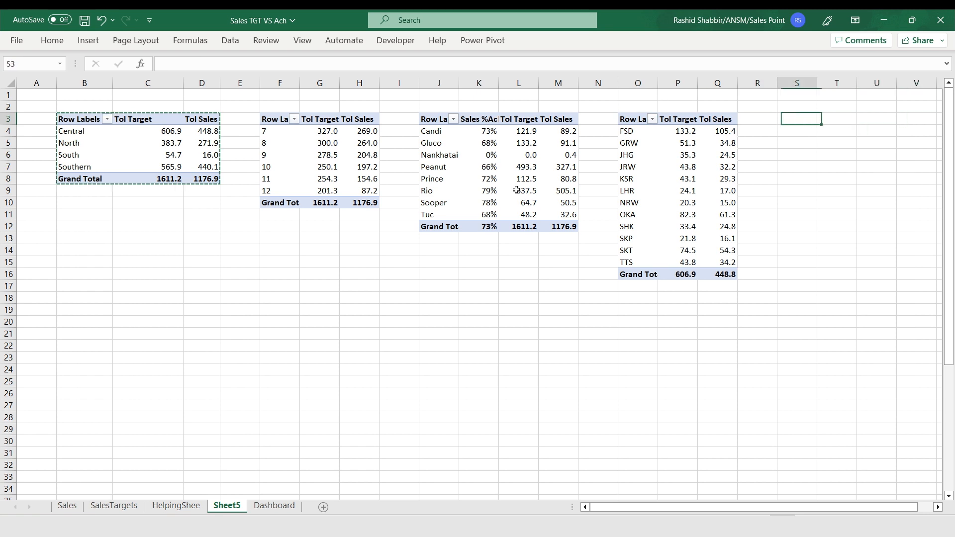
{"action": "key", "text": "ctrl+v"}
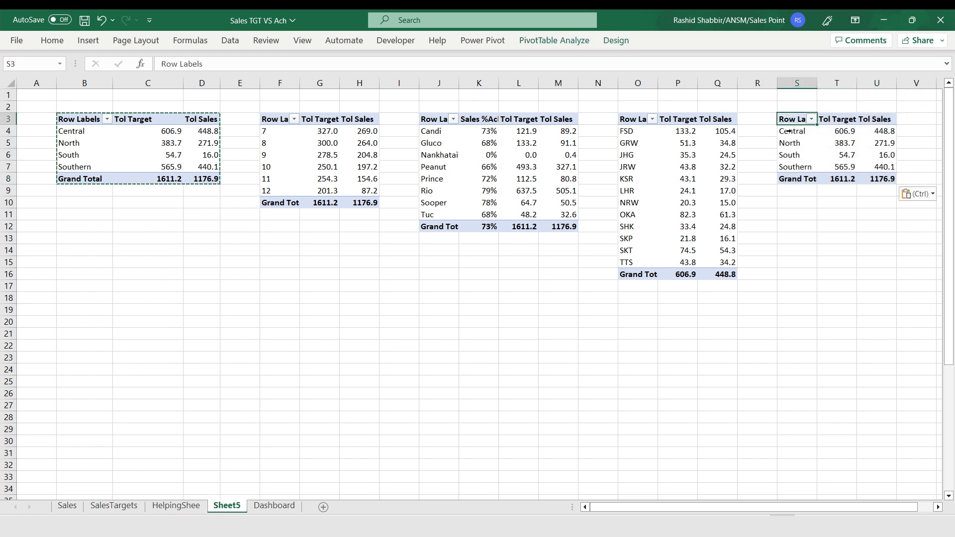
Reduce the copied PivotTable at S3 to Ret Sales as its only field.
{"action": "left_click", "coordinate": [790, 130]}
{"action": "right_click", "coordinate": [790, 131]}
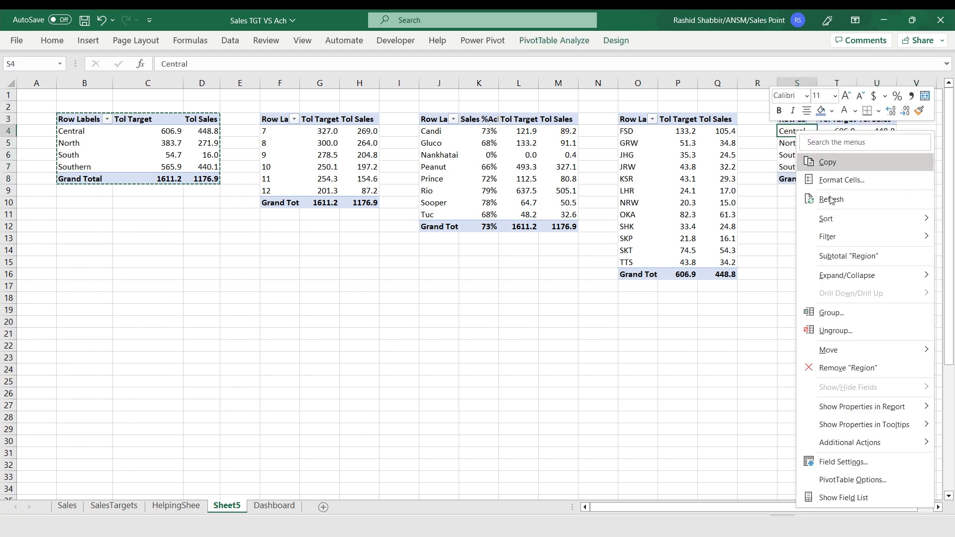
{"action": "left_click", "coordinate": [849, 498]}
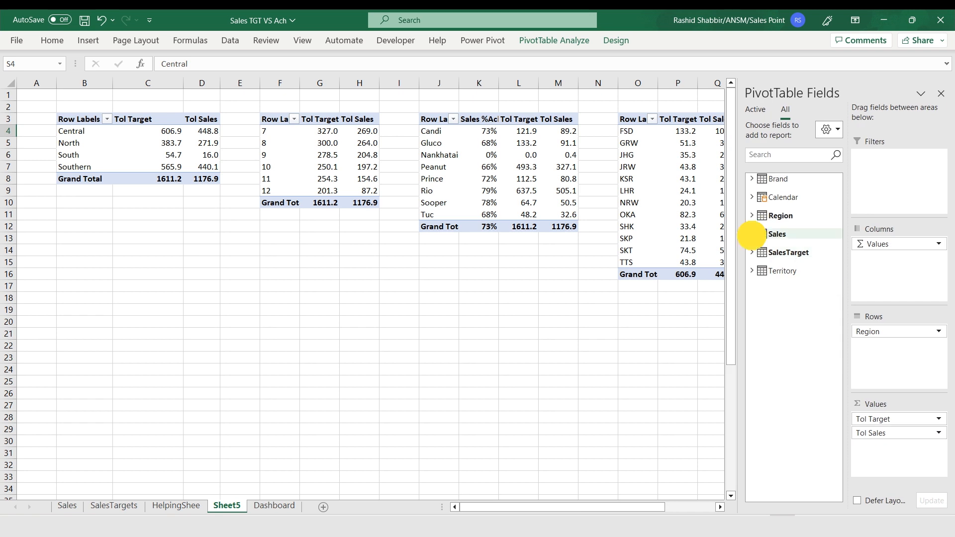
{"action": "left_click", "coordinate": [752, 234]}
{"action": "left_click", "coordinate": [812, 368]}
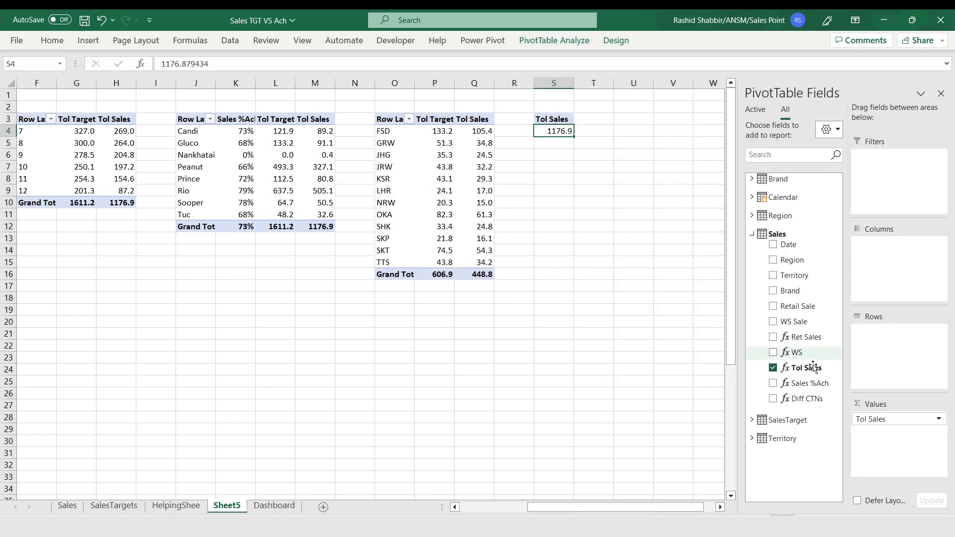
{"action": "left_click_drag", "start_coordinate": [806, 337], "coordinate": [869, 428]}
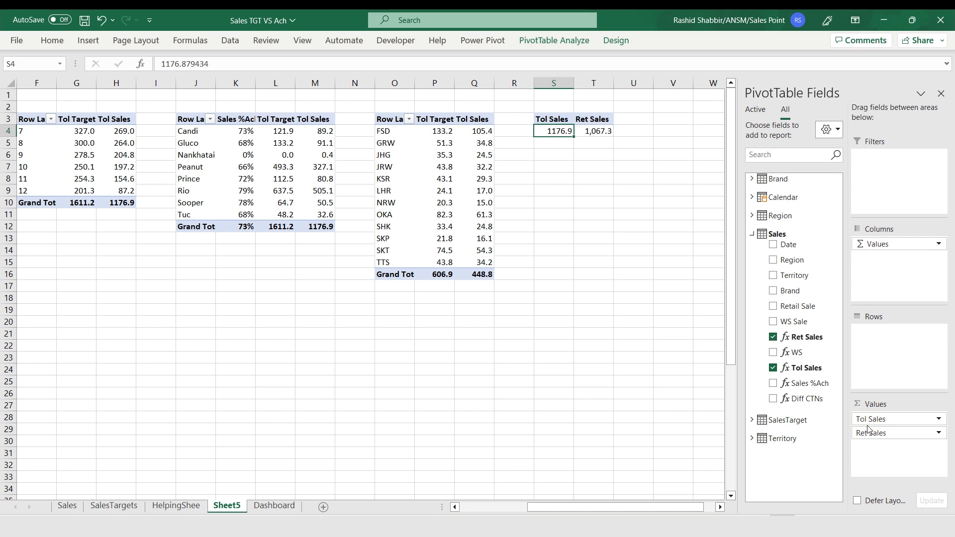
{"action": "left_click", "coordinate": [774, 368]}
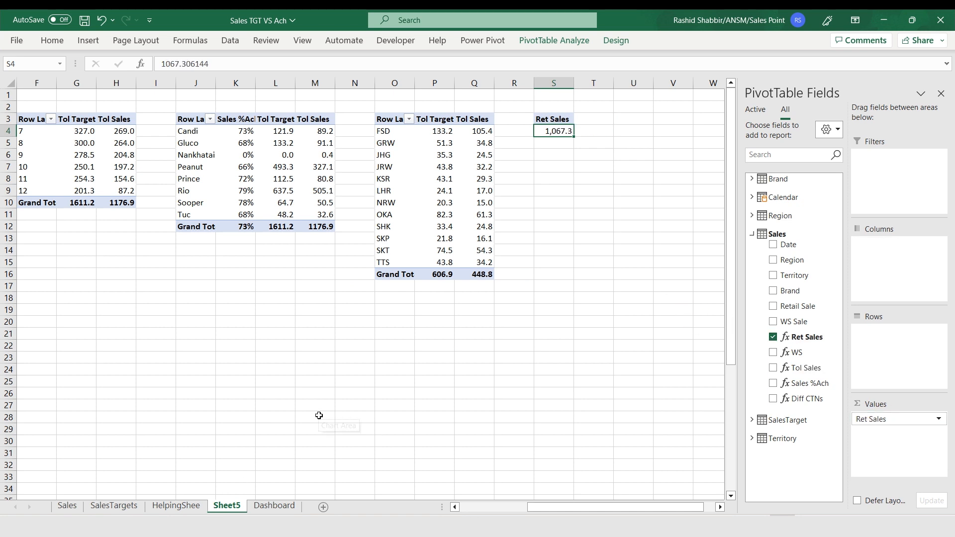
Link the dashboard's Ret sales cell M3 to the Ret Sales value with =Sheet5!S4.
{"action": "left_click", "coordinate": [271, 505]}
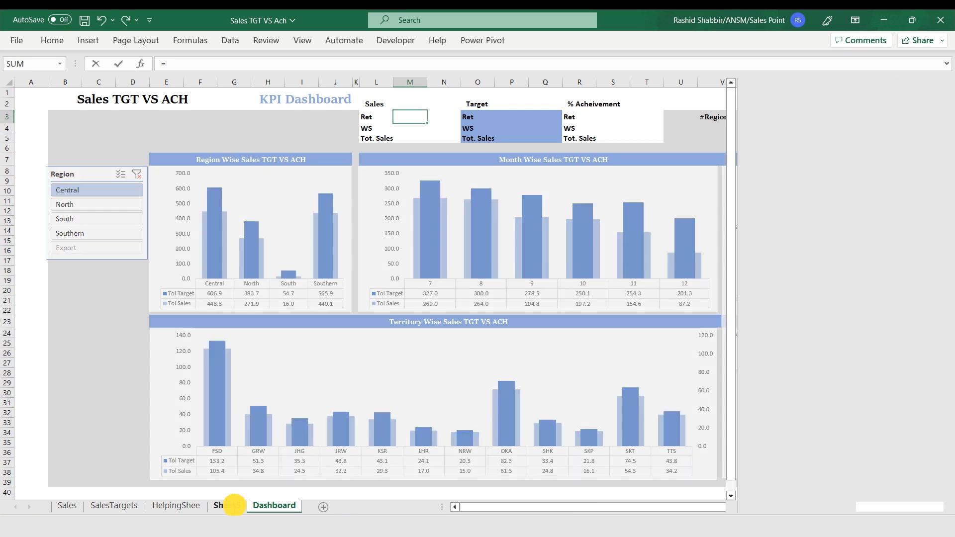
{"action": "left_click", "coordinate": [236, 508]}
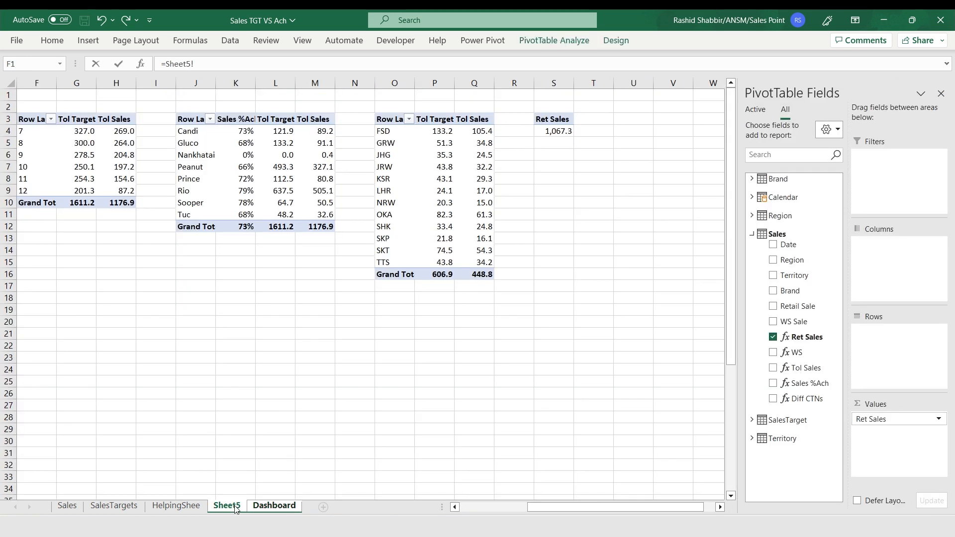
{"action": "left_click", "coordinate": [563, 136]}
{"action": "key", "text": "Return"}
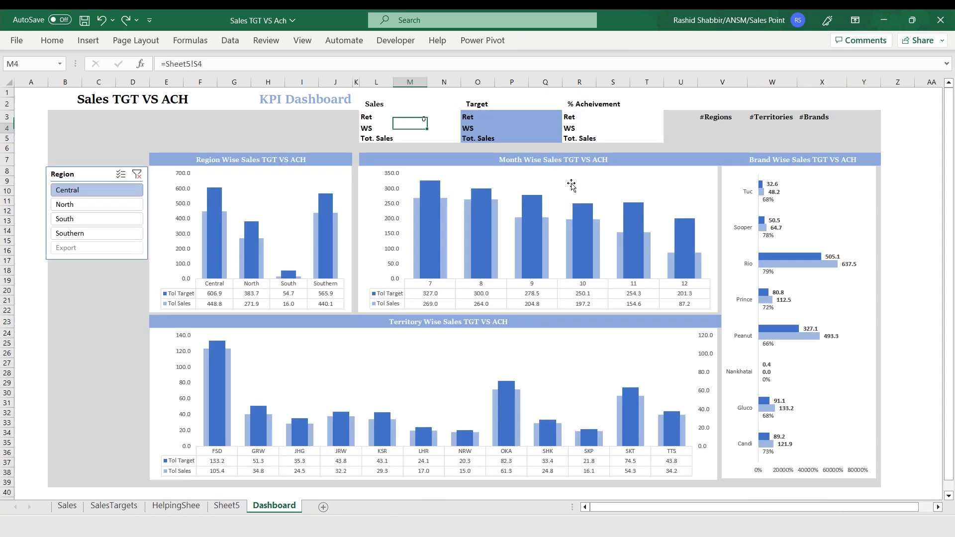
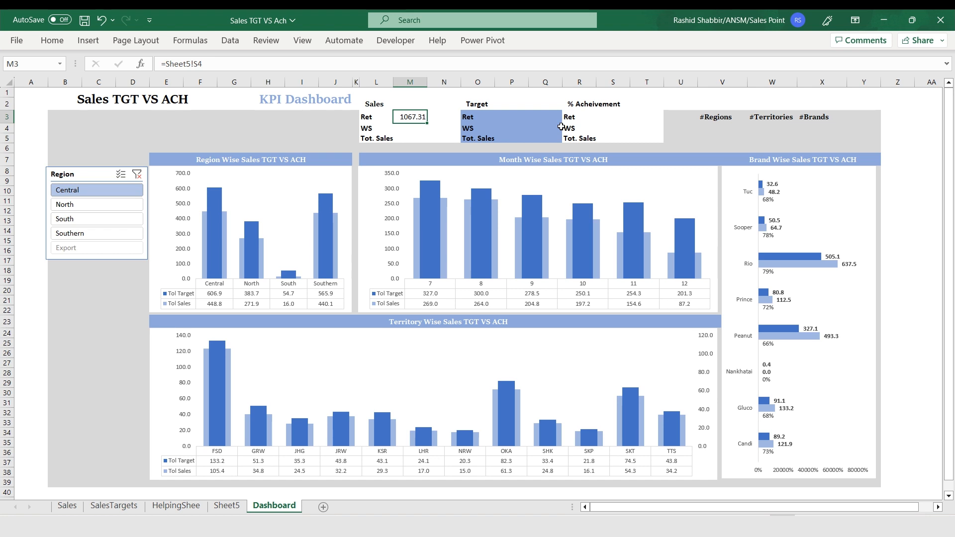
Copy the Ret Sales PivotTable on Sheet5 and paste it below the original at S6.
{"action": "key", "text": "Down"}
{"action": "key", "text": "ctrl+Page_Up"}
{"action": "key", "text": "Up"}
{"action": "key", "text": "shift+Down"}
{"action": "key", "text": "ctrl+c"}
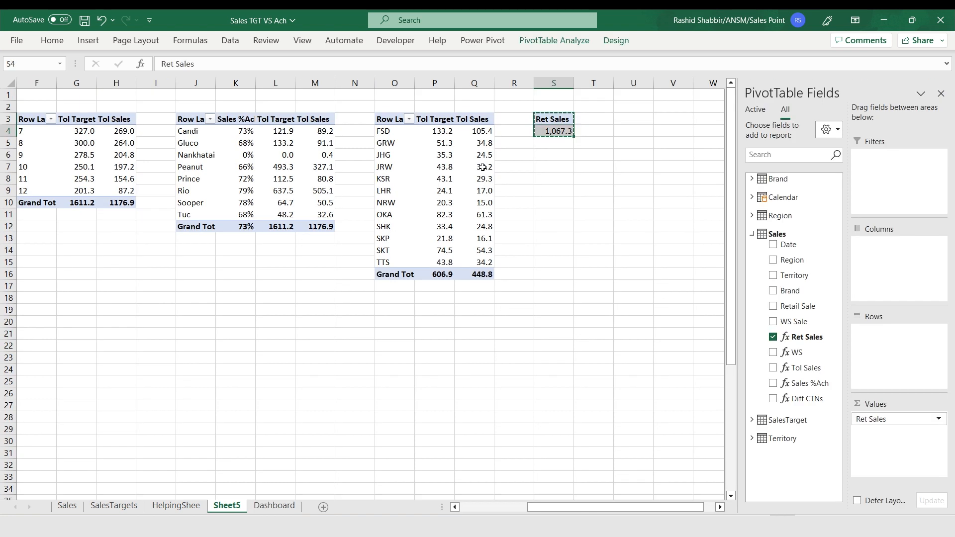
{"action": "key", "text": "Down"}
{"action": "key", "text": "Down"}
{"action": "key", "text": "Down"}
{"action": "key", "text": "ctrl+v"}
Replace Ret Sales with WS as the value field of the PivotTable at S6.
{"action": "key", "text": "shift+Up"}
{"action": "left_click", "coordinate": [752, 234]}
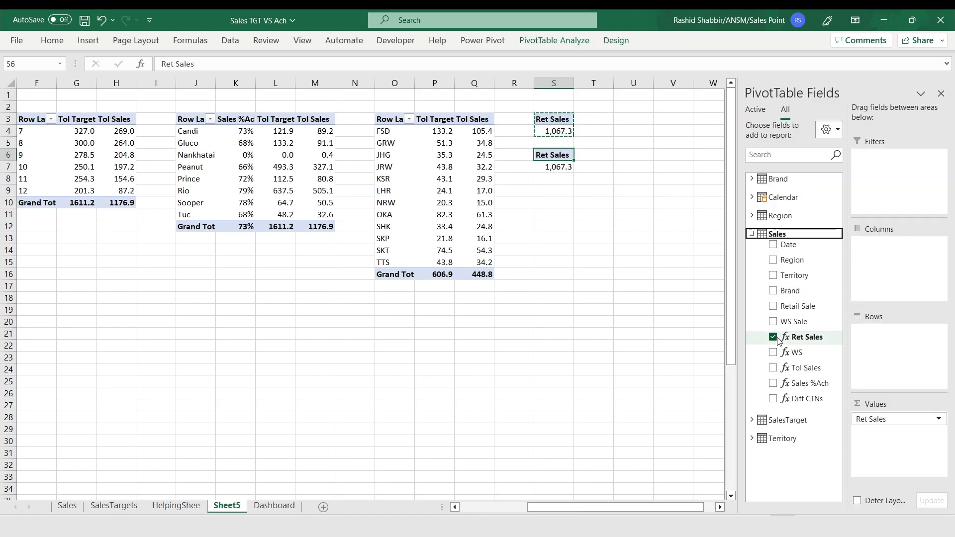
{"action": "left_click_drag", "start_coordinate": [796, 353], "coordinate": [882, 438]}
{"action": "left_click_drag", "start_coordinate": [876, 420], "coordinate": [660, 291]}
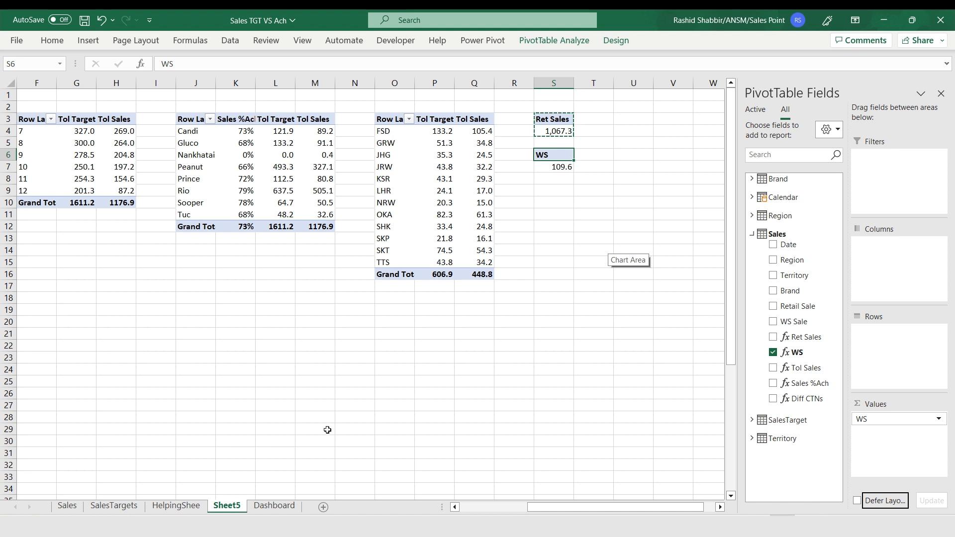
Link the dashboard's WS sales cell M4 to the WS value in Sheet5 cell S7.
{"action": "key", "text": "ctrl+Page_Down"}
{"action": "key", "text": "ctrl+Page_Up"}
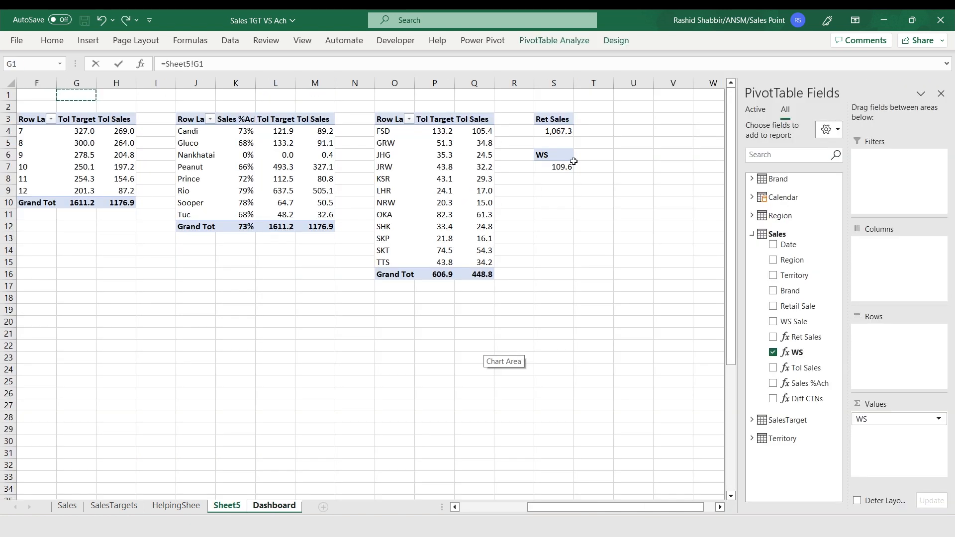
{"action": "left_click", "coordinate": [567, 166]}
{"action": "key", "text": "Return"}
Format the Ret Sales PivotTable value on Sheet5 as a Number with one decimal place.
{"action": "key", "text": "ctrl+Page_Up"}
{"action": "left_click", "coordinate": [565, 132]}
{"action": "right_click", "coordinate": [585, 128]}
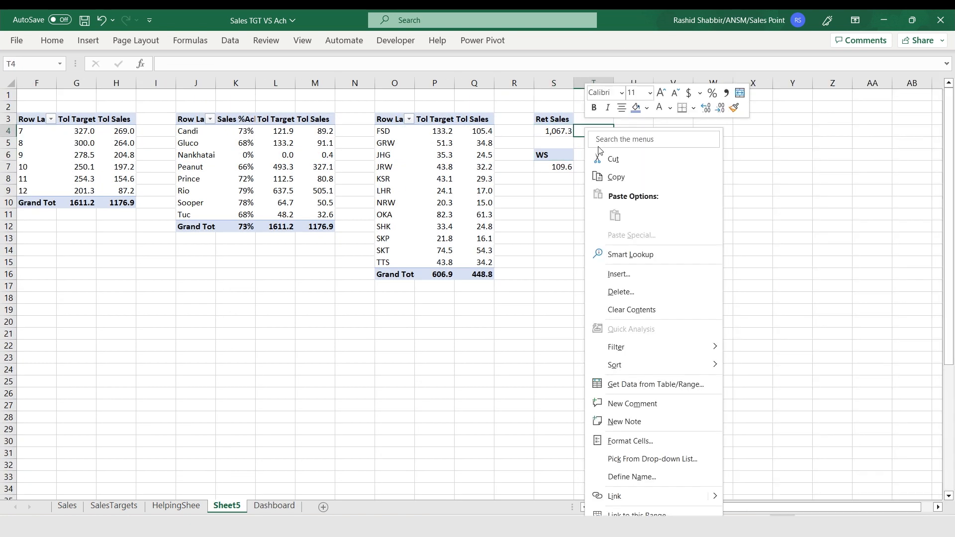
{"action": "left_click", "coordinate": [565, 133]}
{"action": "left_click", "coordinate": [935, 419]}
{"action": "left_click", "coordinate": [891, 407]}
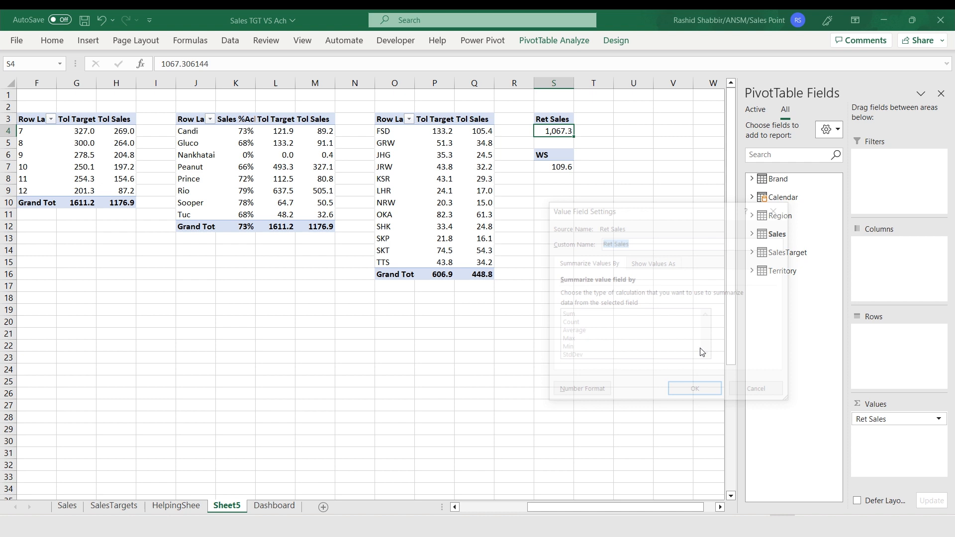
{"action": "left_click", "coordinate": [579, 394]}
{"action": "left_click", "coordinate": [527, 213]}
{"action": "left_click", "coordinate": [697, 237]}
{"action": "left_click", "coordinate": [741, 445]}
{"action": "left_click", "coordinate": [695, 390]}
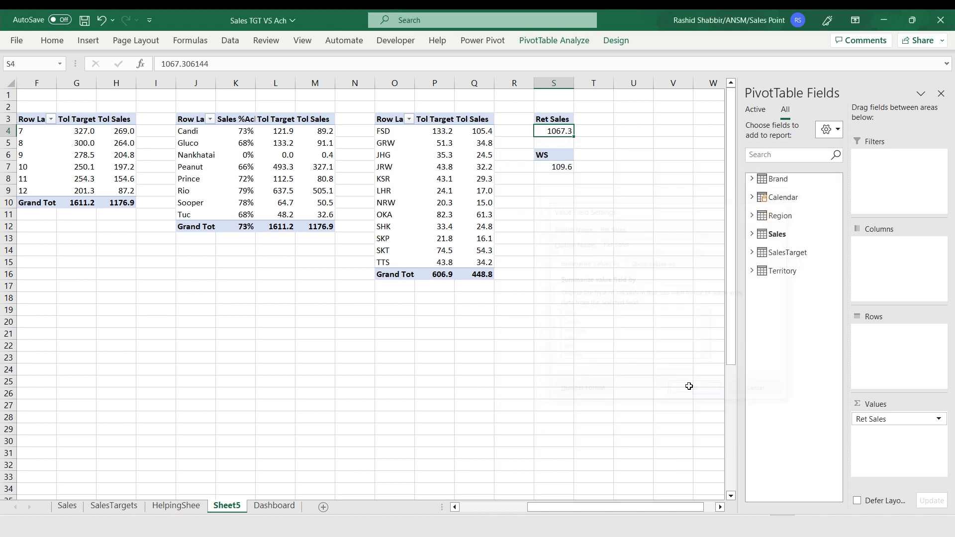
Format the WS PivotTable value on Sheet5 with the Number category and one decimal place.
{"action": "left_click", "coordinate": [554, 166]}
{"action": "left_click", "coordinate": [937, 419]}
{"action": "left_click", "coordinate": [897, 405]}
{"action": "left_click", "coordinate": [578, 390]}
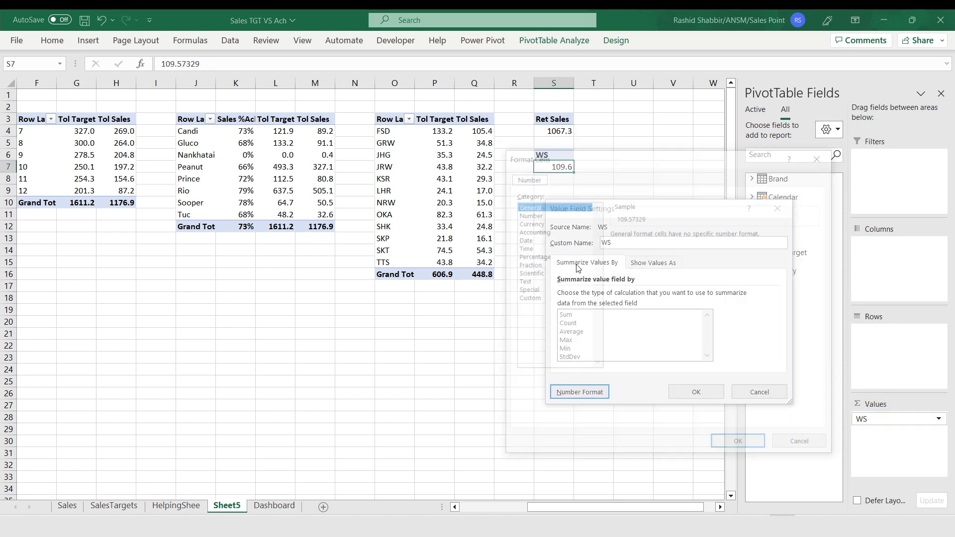
{"action": "left_click", "coordinate": [527, 214]}
{"action": "key", "text": "Return"}
{"action": "left_click", "coordinate": [697, 394]}
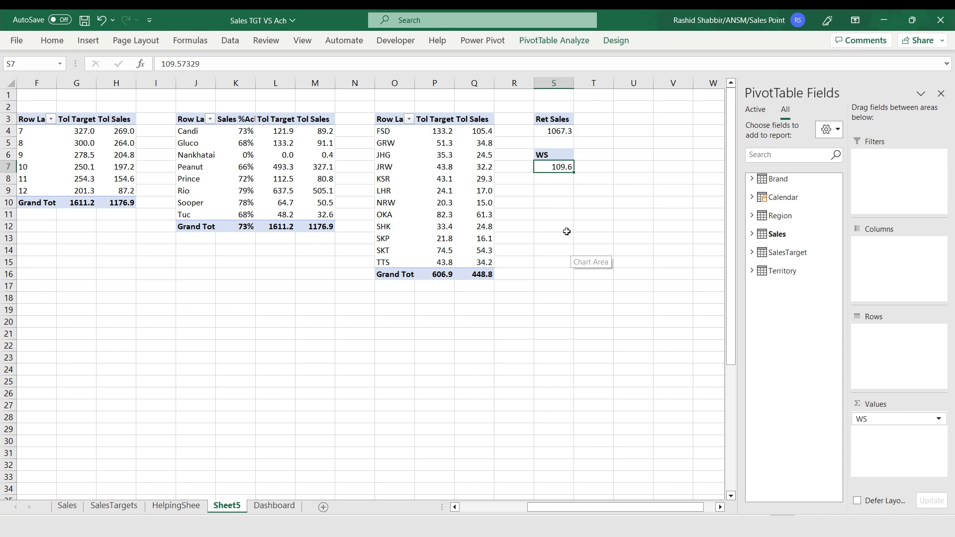
Calculate the dashboard's Tot. Sales in M5 with the formula =M3+M4.
{"action": "key", "text": "ctrl+Page_Down"}
{"action": "key", "text": "Down"}
{"action": "type", "text": "="}
{"action": "key", "text": "Up"}
{"action": "key", "text": "Up"}
{"action": "type", "text": "+"}
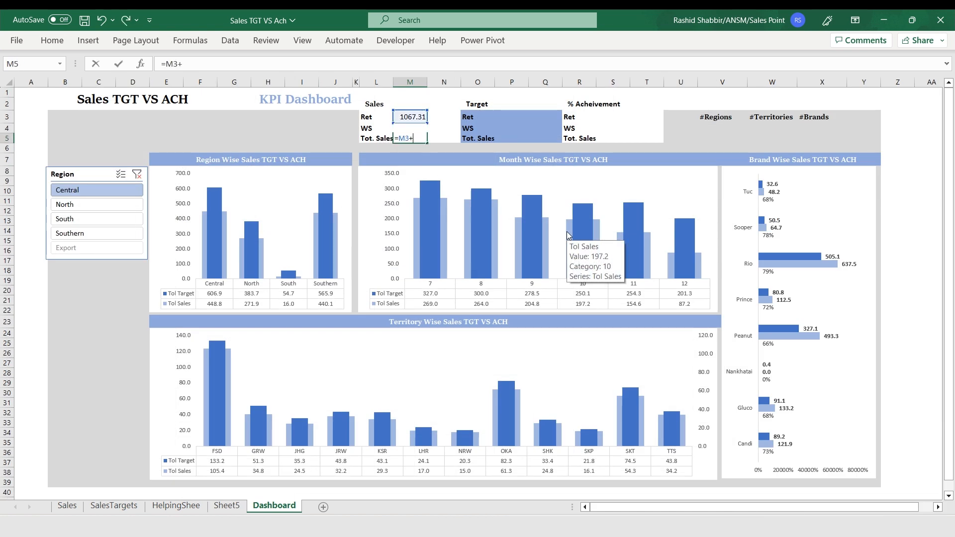
{"action": "key", "text": "Up"}
{"action": "key", "text": "Return"}
Merge the Sales figures across columns M and N separately for each row of M3:N5.
{"action": "key", "text": "Up"}
{"action": "key", "text": "Left"}
{"action": "key", "text": "Up"}
{"action": "key", "text": "Up"}
{"action": "key", "text": "Right"}
{"action": "key", "text": "shift+Down"}
{"action": "key", "text": "shift+Down"}
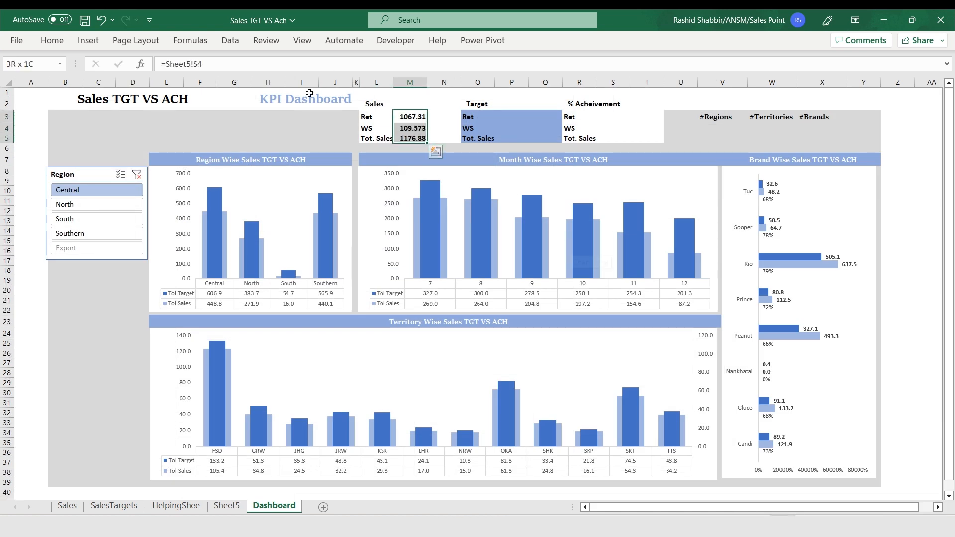
{"action": "left_click", "coordinate": [52, 41]}
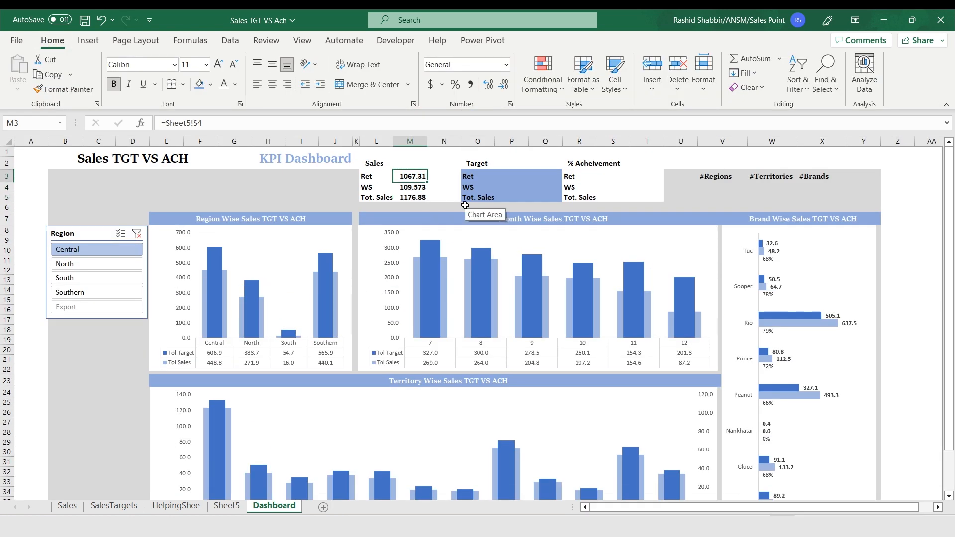
{"action": "key", "text": "shift+Right"}
{"action": "left_click", "coordinate": [408, 84]}
{"action": "left_click", "coordinate": [375, 119]}
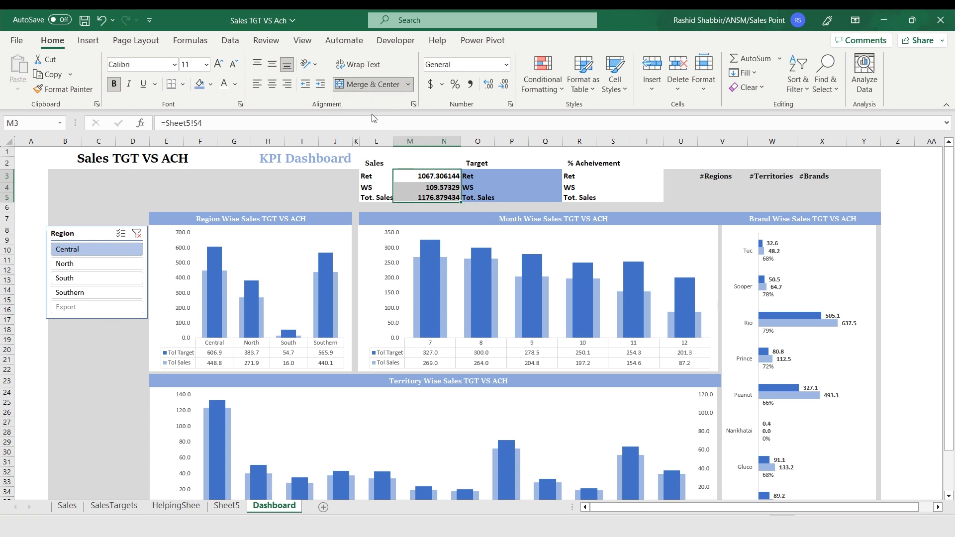
Set the font of the Sales labels and figures in L3:N5 to Sitka Heading.
{"action": "key", "text": "Left"}
{"action": "key", "text": "Right"}
{"action": "key", "text": "Left"}
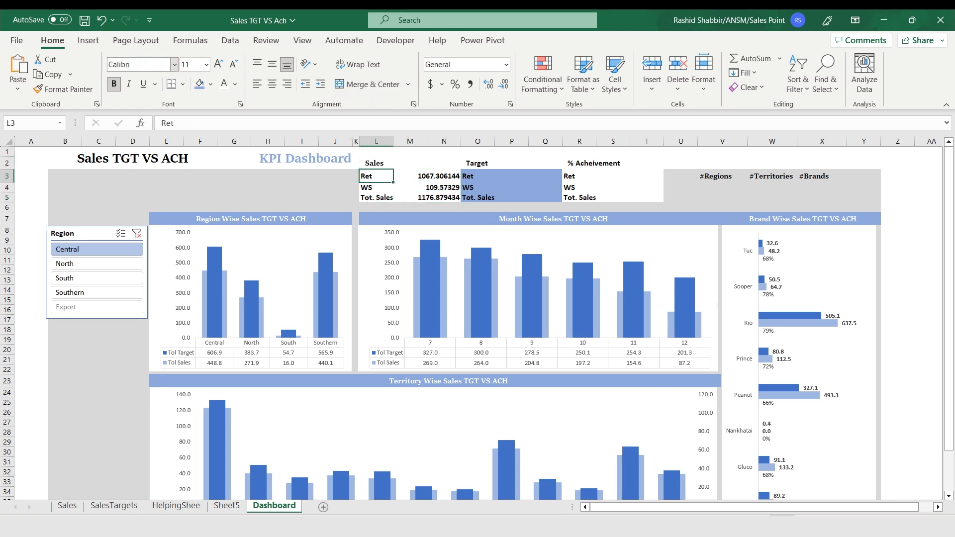
{"action": "key", "text": "shift+Right"}
{"action": "key", "text": "shift+Right"}
{"action": "key", "text": "shift+Down"}
{"action": "key", "text": "shift+Down"}
{"action": "key", "text": "ctrl+v"}
{"action": "key", "text": "Escape"}
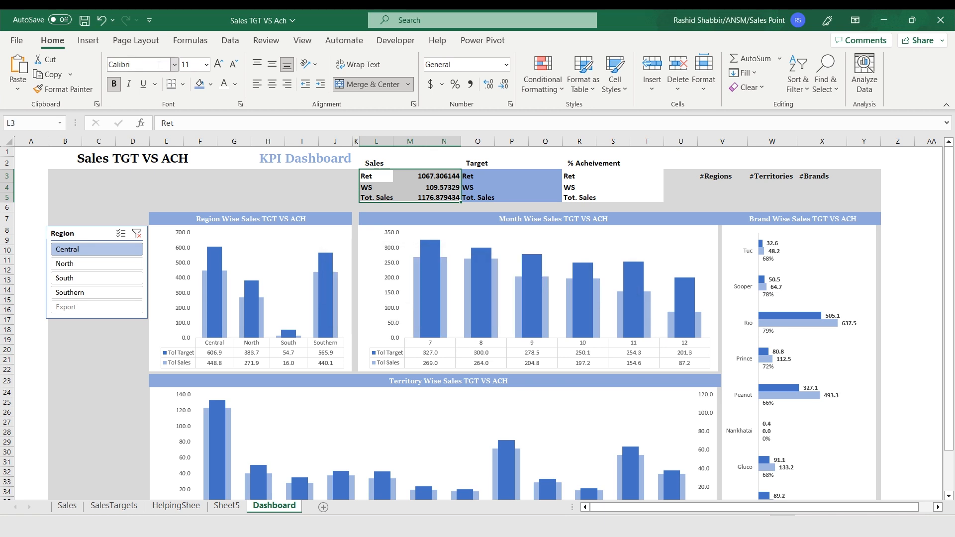
{"action": "left_click", "coordinate": [157, 64]}
{"action": "key", "text": "ctrl+v"}
{"action": "key", "text": "Return"}
Set the font of the Target and % Acheivement blocks in O3:T5 to Sitka Heading.
{"action": "key", "text": "Right"}
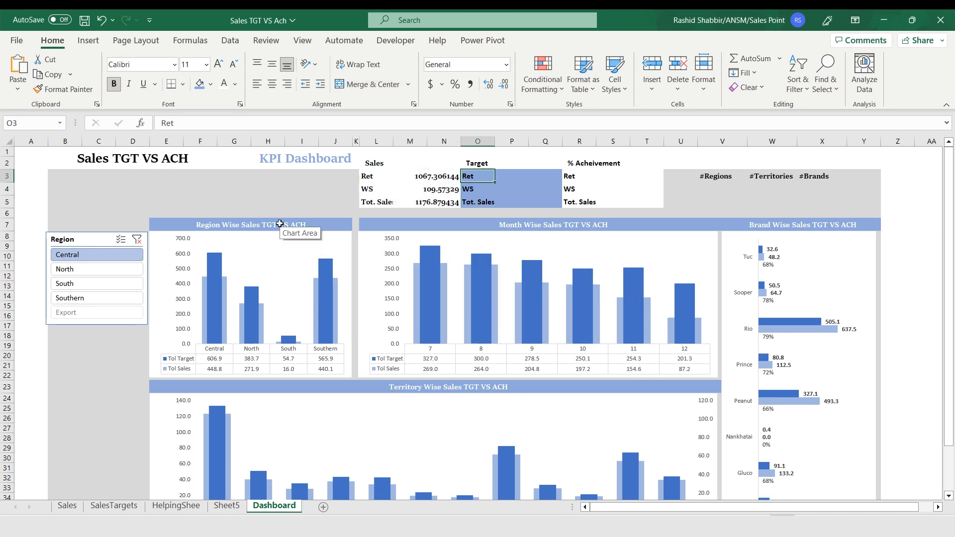
{"action": "key", "text": "shift+Right"}
{"action": "key", "text": "shift+Down"}
{"action": "key", "text": "shift+Down"}
{"action": "key", "text": "shift+Right"}
{"action": "key", "text": "shift+Right"}
{"action": "key", "text": "shift+Right"}
{"action": "key", "text": "shift+Right"}
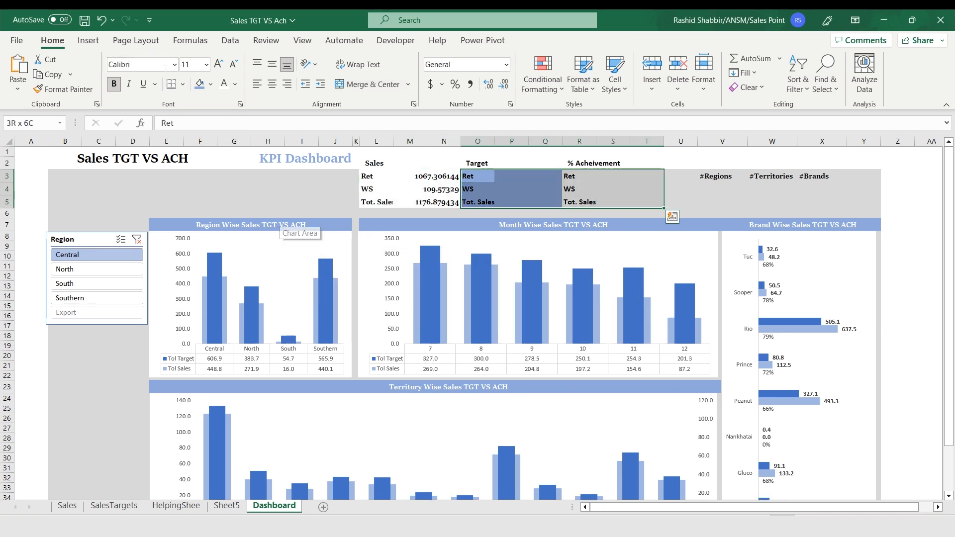
{"action": "left_click", "coordinate": [156, 68]}
{"action": "type", "text": "Sitka Heading"}
{"action": "key", "text": "Return"}
Format the Sales figures in M3:N5 in comma style with one decimal place.
{"action": "key", "text": "Right"}
{"action": "key", "text": "Right"}
{"action": "key", "text": "Left"}
{"action": "key", "text": "Left"}
{"action": "key", "text": "Left"}
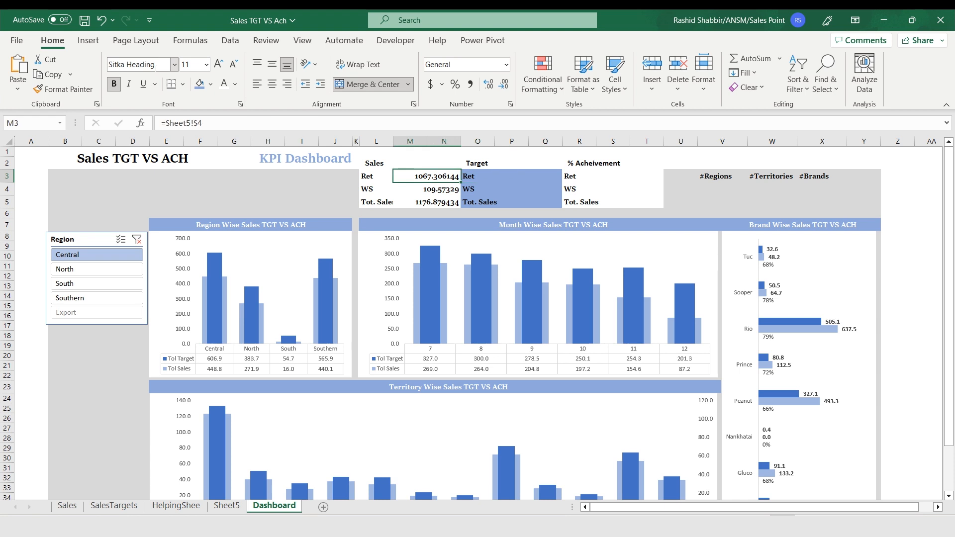
{"action": "key", "text": "shift+Down"}
{"action": "key", "text": "shift+Down"}
{"action": "left_click", "coordinate": [470, 84]}
{"action": "left_click", "coordinate": [504, 84]}
Copy the blue formatting of the Target block's Ret row O3:Q3 onto the Target header cells O2:Q2.
{"action": "key", "text": "Right"}
{"action": "key", "text": "Right"}
{"action": "key", "text": "Right"}
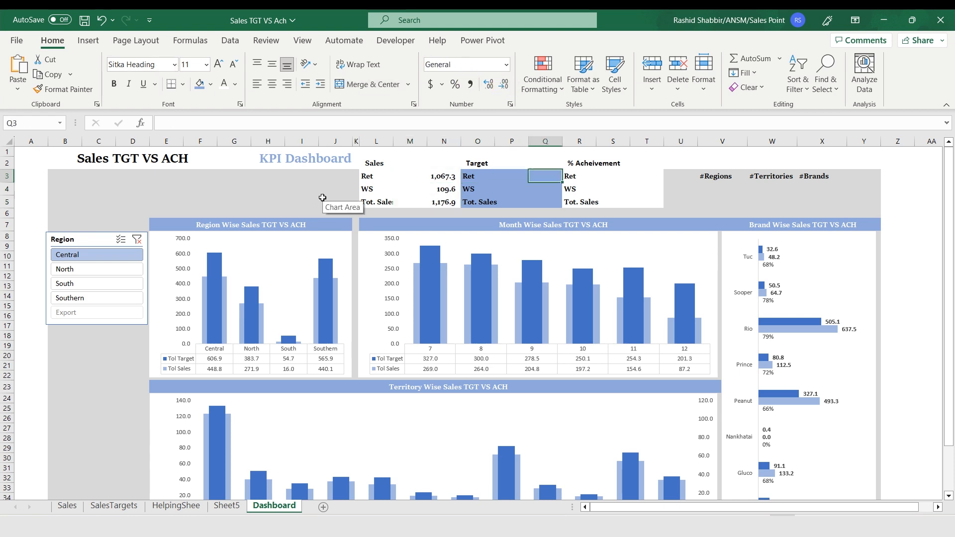
{"action": "key", "text": "Left"}
{"action": "key", "text": "Left"}
{"action": "key", "text": "Up"}
{"action": "key", "text": "Down"}
{"action": "key", "text": "shift+Down"}
{"action": "key", "text": "shift+Down"}
{"action": "key", "text": "shift+Up"}
{"action": "key", "text": "shift+Up"}
{"action": "key", "text": "shift+Right"}
{"action": "key", "text": "shift+Right"}
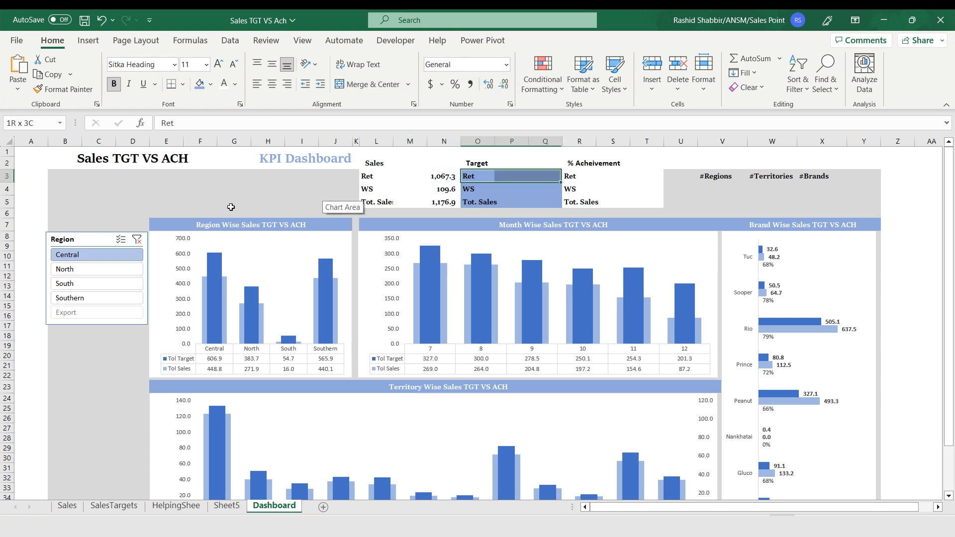
{"action": "key", "text": "ctrl+c"}
{"action": "key", "text": "Up"}
{"action": "key", "text": "shift+Right"}
{"action": "key", "text": "shift+Right"}
{"action": "key", "text": "ctrl+alt+v"}
{"action": "key", "text": "t"}
{"action": "key", "text": "Return"}
{"action": "key", "text": "Escape"}
Change the font colour of the Target header and its labels in O2:O5 to white.
{"action": "key", "text": "shift+Left"}
{"action": "key", "text": "shift+Left"}
{"action": "key", "text": "shift+Down"}
{"action": "key", "text": "shift+Down"}
{"action": "key", "text": "shift+Down"}
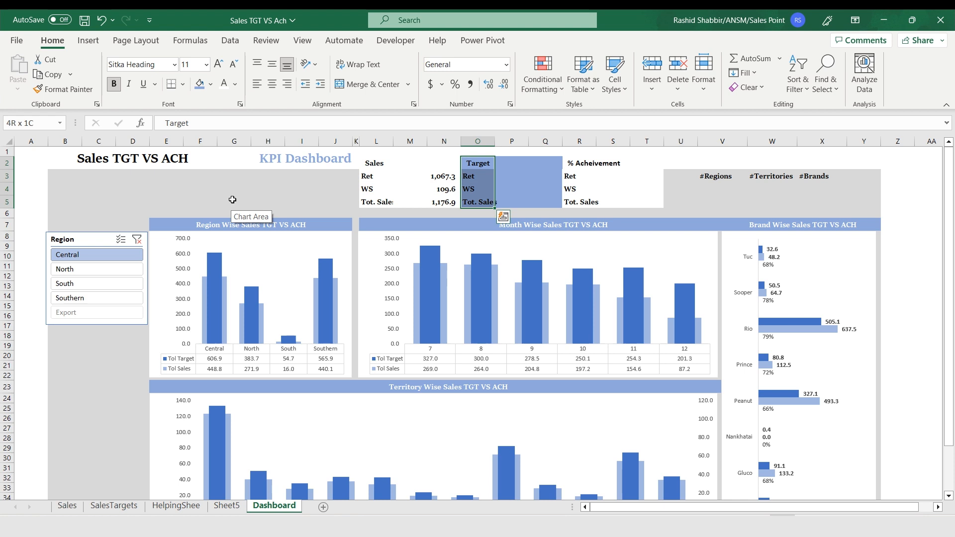
{"action": "key", "text": "Right"}
{"action": "key", "text": "Down"}
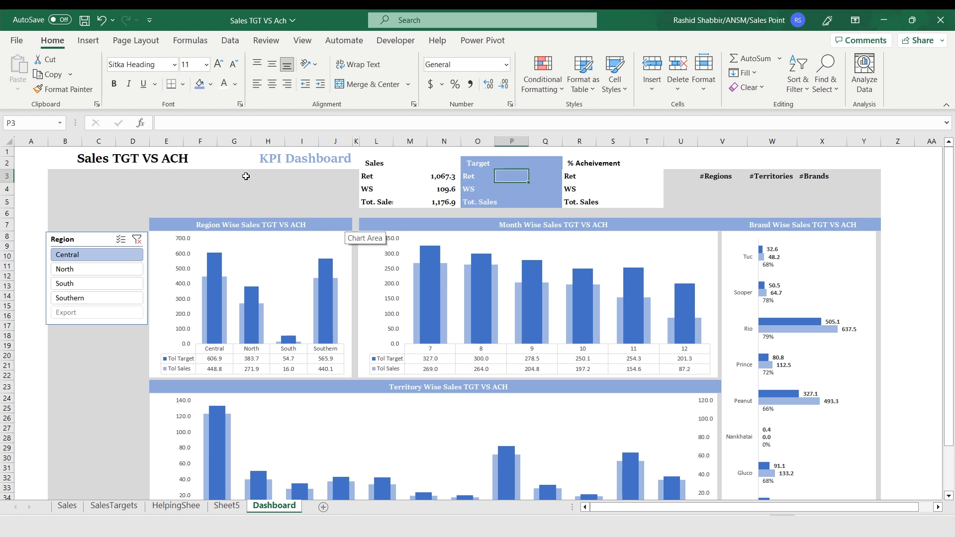
Duplicate Sheet5's WS PivotTable at S9 and replace its value with the SalesTarget table's Ret Target measure.
{"action": "key", "text": "ctrl+Page_Up"}
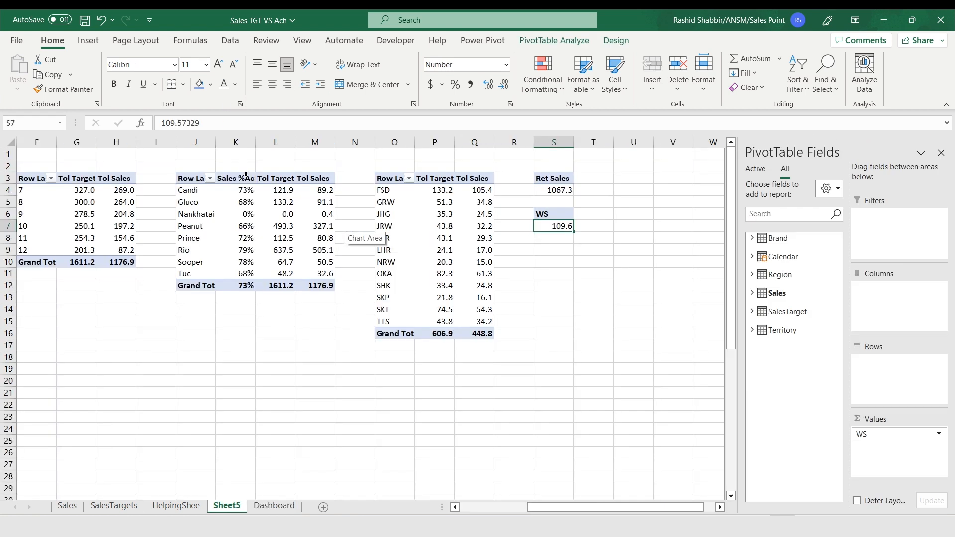
{"action": "key", "text": "shift+Up"}
{"action": "key", "text": "ctrl+c"}
{"action": "key", "text": "Down"}
{"action": "key", "text": "Down"}
{"action": "key", "text": "ctrl+v"}
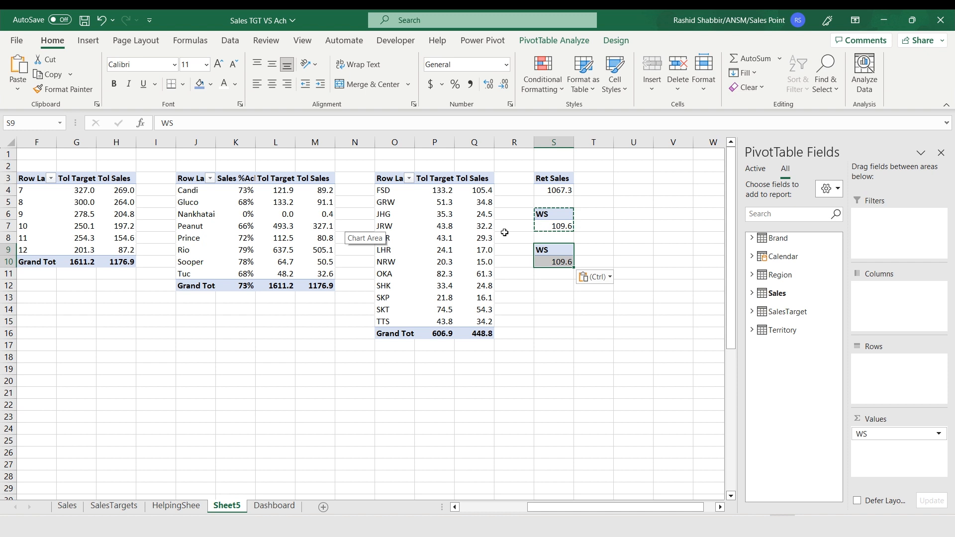
{"action": "left_click", "coordinate": [752, 312]}
{"action": "left_click_drag", "start_coordinate": [867, 440], "coordinate": [871, 438]}
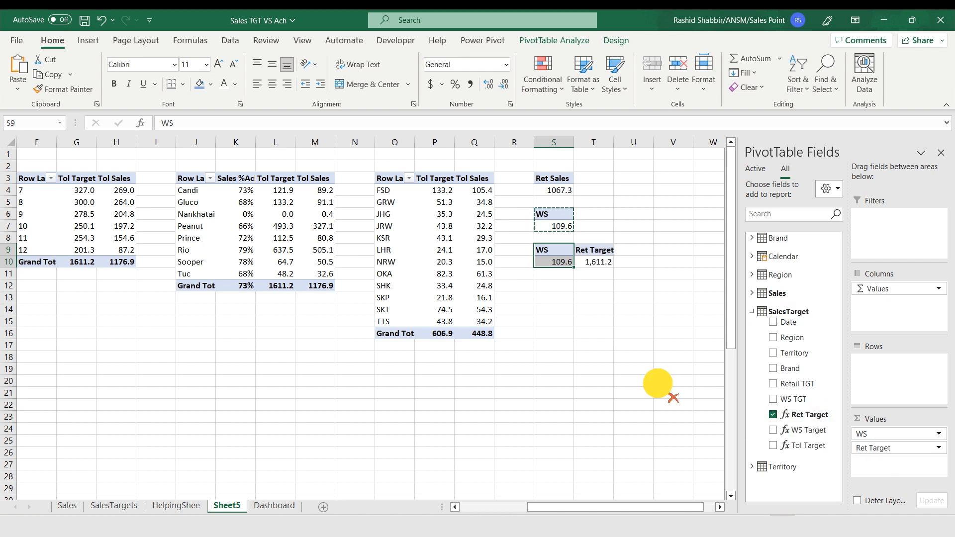
Link the dashboard's Ret target cell P3 to the Ret Target value in Sheet5 cell S10.
{"action": "left_click", "coordinate": [273, 505]}
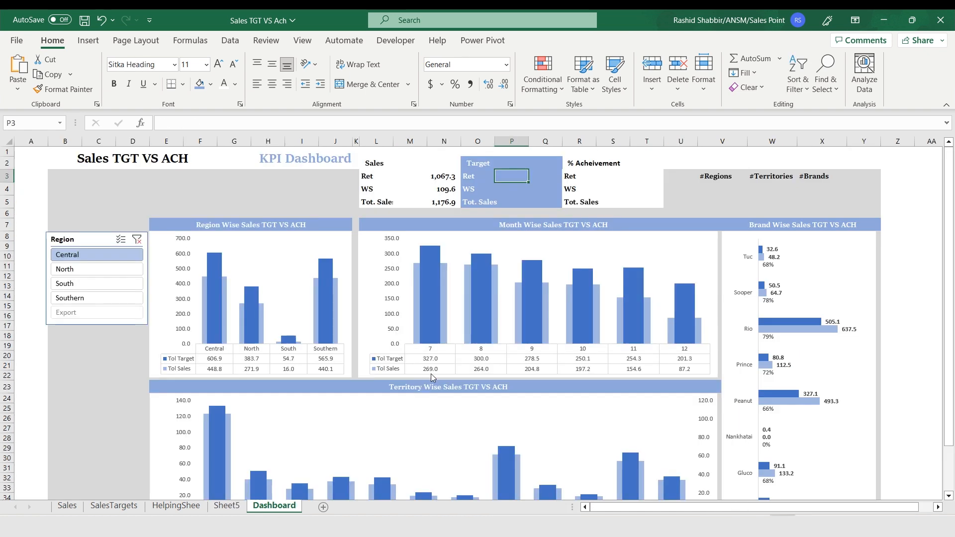
{"action": "type", "text": "="}
{"action": "key", "text": "ctrl+Page_Up"}
{"action": "left_click", "coordinate": [568, 262]}
{"action": "key", "text": "Return"}
Duplicate Sheet5's Ret Target PivotTable at S12 and replace its value with the WS Target measure.
{"action": "key", "text": "ctrl+Page_Up"}
{"action": "key", "text": "Up"}
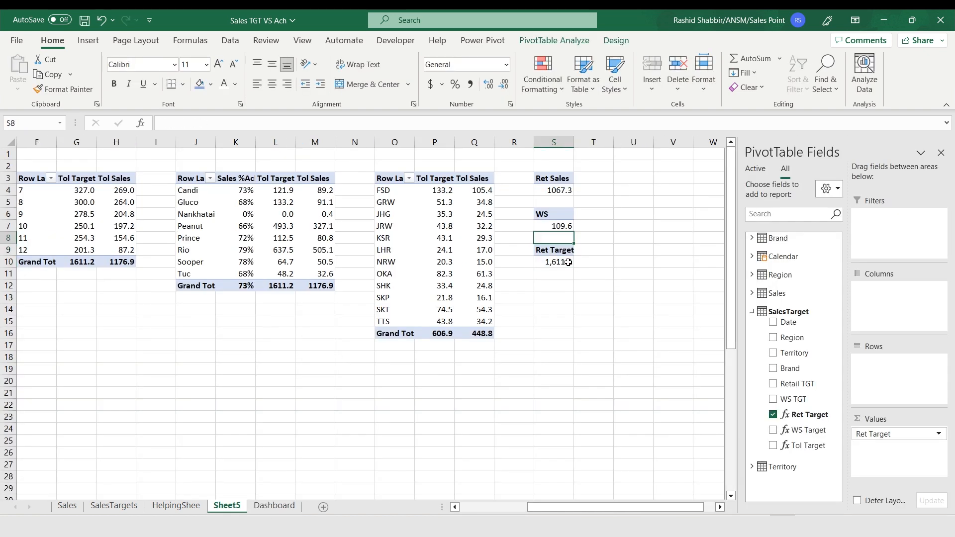
{"action": "key", "text": "Down"}
{"action": "key", "text": "shift+Down"}
{"action": "key", "text": "ctrl+c"}
{"action": "key", "text": "Down"}
{"action": "key", "text": "Down"}
{"action": "key", "text": "Down"}
{"action": "key", "text": "ctrl+v"}
{"action": "key", "text": "Down"}
{"action": "left_click", "coordinate": [792, 312]}
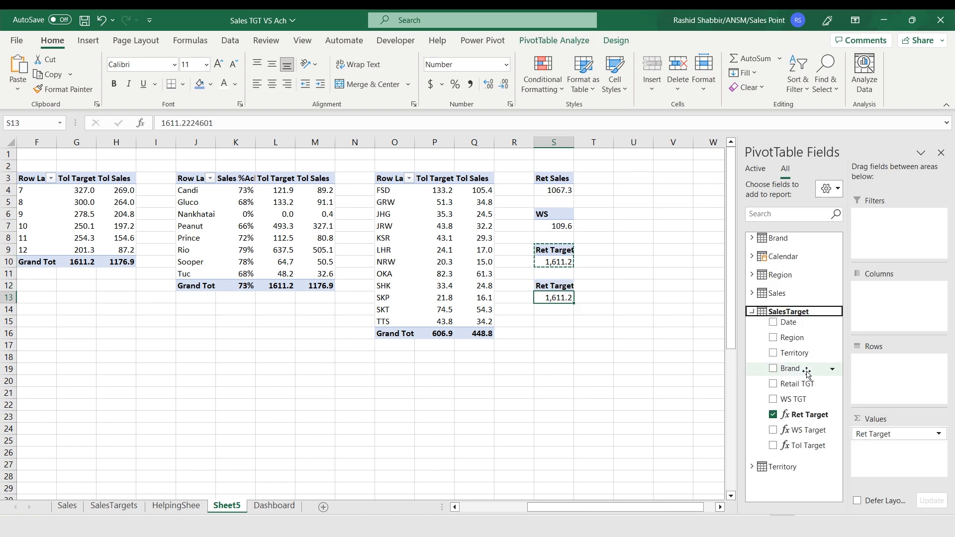
{"action": "left_click", "coordinate": [809, 432]}
{"action": "left_click_drag", "start_coordinate": [888, 434], "coordinate": [694, 341]}
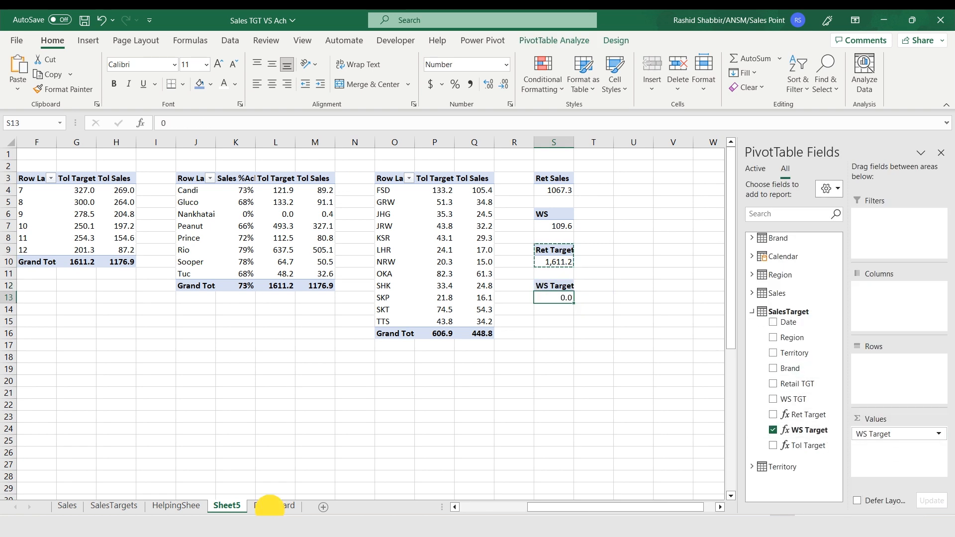
Link the dashboard's WS target cell P4 to Sheet5 cell S13 and calculate the total target in P5.
{"action": "left_click", "coordinate": [269, 505]}
{"action": "type", "text": "="}
{"action": "key", "text": "ctrl+Page_Up"}
{"action": "key", "text": "ctrl+Page_Down"}
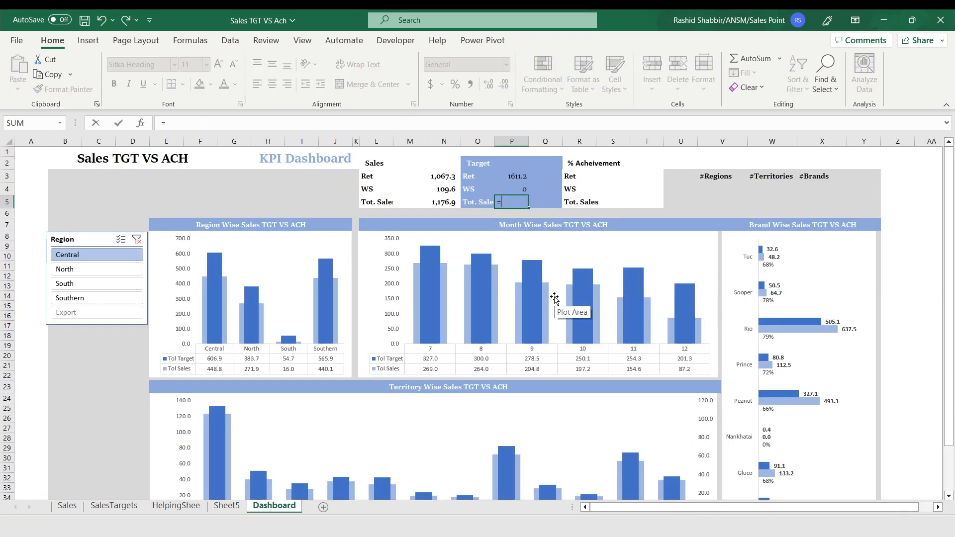
{"action": "key", "text": "Up"}
{"action": "key", "text": "Return"}
Merge each row of the target figures across P3:Q5 and format them in white comma style with one decimal place.
{"action": "key", "text": "Up"}
{"action": "key", "text": "Up"}
{"action": "key", "text": "Up"}
{"action": "key", "text": "shift+Down"}
{"action": "key", "text": "shift+Down"}
{"action": "key", "text": "shift+Right"}
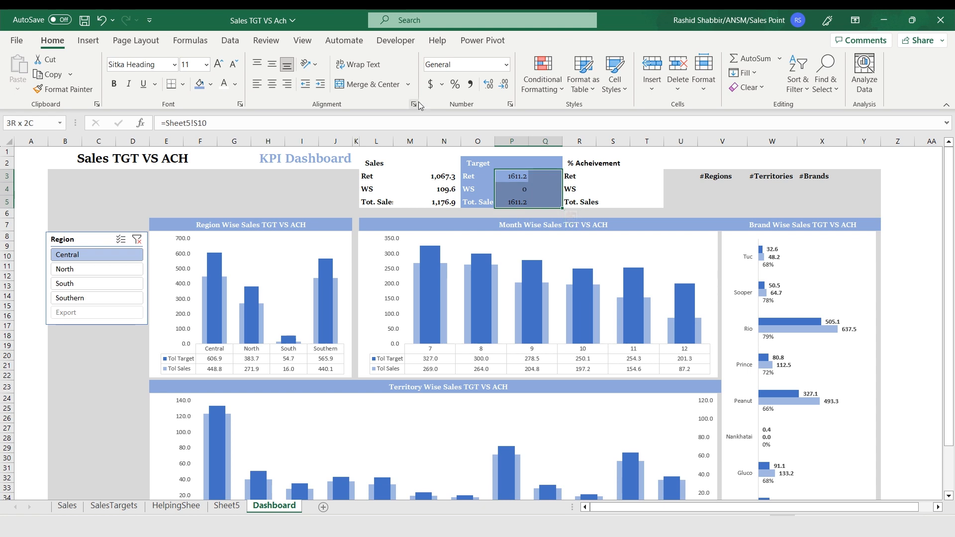
{"action": "left_click", "coordinate": [408, 84]}
{"action": "left_click", "coordinate": [391, 122]}
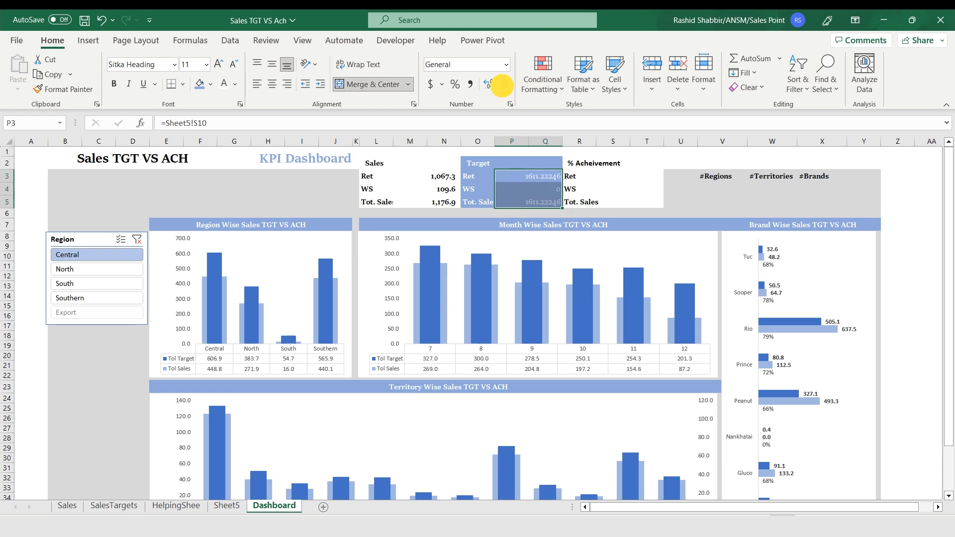
{"action": "left_click", "coordinate": [470, 84]}
{"action": "left_click", "coordinate": [488, 84]}
Calculate the Ret achievement in S3 with the formula =M3/P3.
{"action": "left_click", "coordinate": [613, 176]}
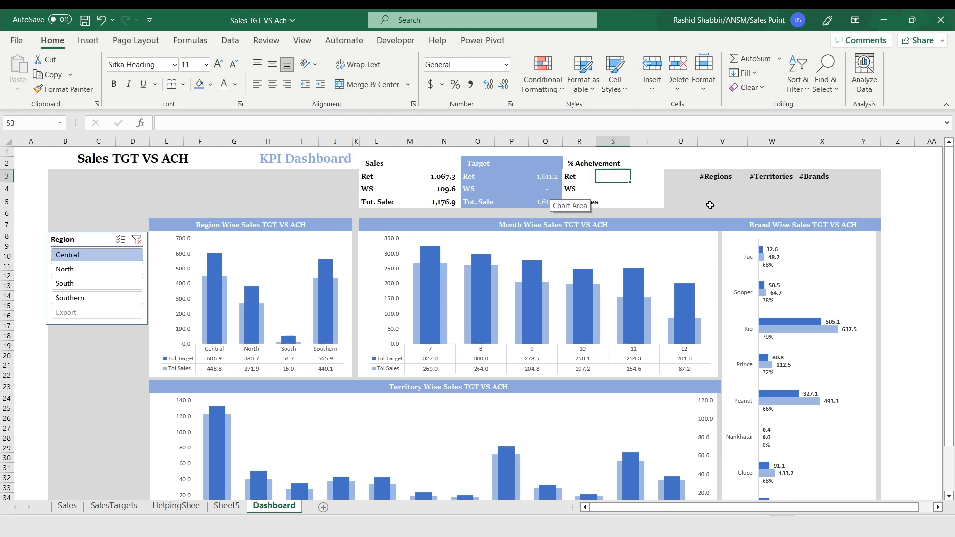
{"action": "type", "text": "="}
{"action": "key", "text": "Left"}
{"action": "key", "text": "Left"}
{"action": "key", "text": "Left"}
{"action": "key", "text": "Left"}
{"action": "type", "text": "/"}
{"action": "key", "text": "Left"}
{"action": "key", "text": "Left"}
{"action": "key", "text": "Return"}
{"action": "key", "text": "Left"}
{"action": "key", "text": "Left"}
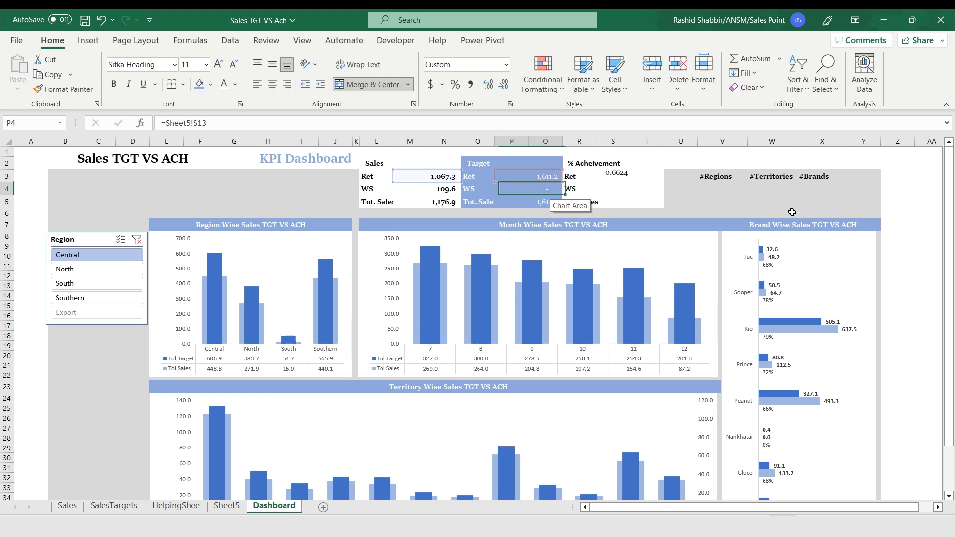
Copy the achievement formula from S3 to the WS and Tot. Sales cells S4:S5, pasting formulas only.
{"action": "key", "text": "Right"}
{"action": "key", "text": "Right"}
{"action": "key", "text": "Up"}
{"action": "key", "text": "ctrl+c"}
{"action": "key", "text": "shift+Down"}
{"action": "key", "text": "shift+Down"}
{"action": "key", "text": "ctrl+alt+v"}
{"action": "key", "text": "f"}
{"action": "key", "text": "Return"}
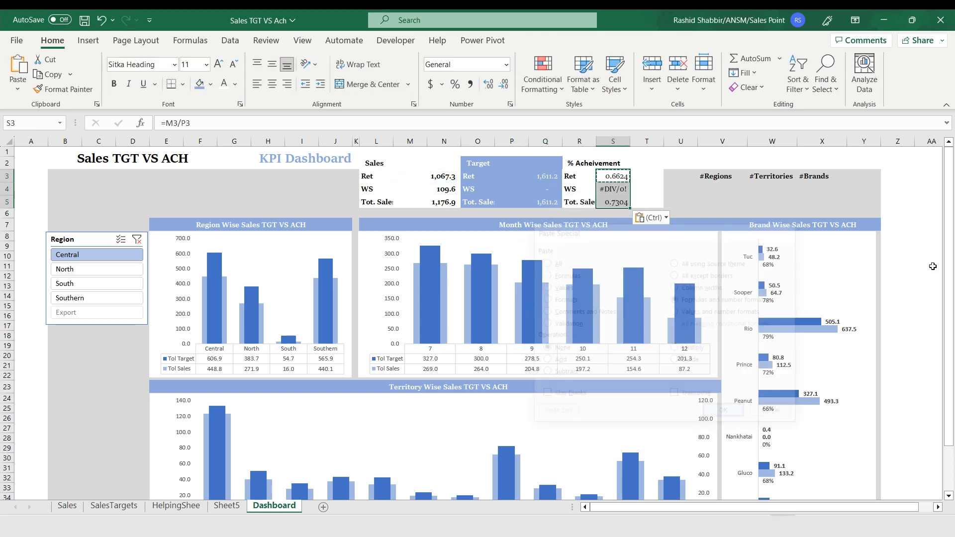
{"action": "key", "text": "Escape"}
Wrap the WS achievement formula in S4 with IFERROR so it reads =IFERROR(M4/P4,0).
{"action": "key", "text": "Down"}
{"action": "key", "text": "Up"}
{"action": "key", "text": "Down"}
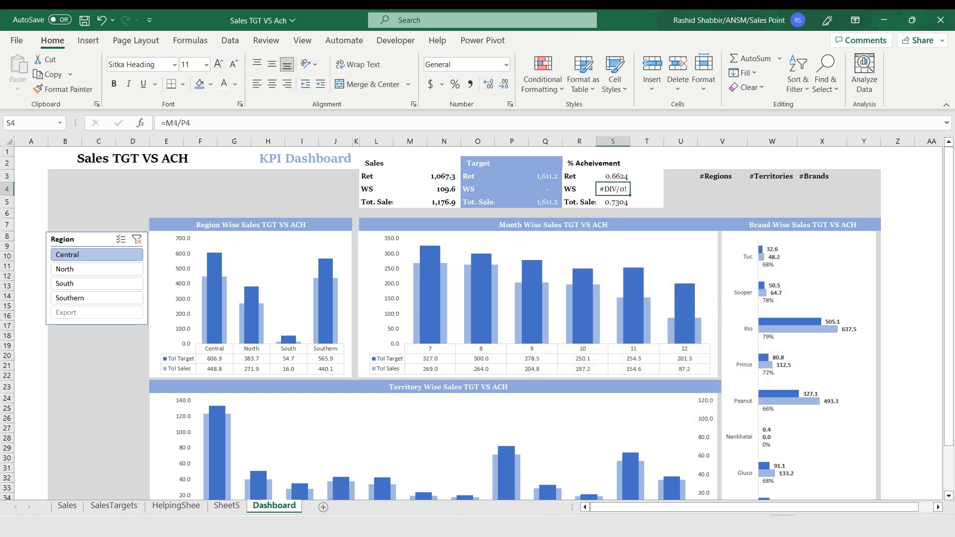
{"action": "key", "text": "F2"}
{"action": "key", "text": "Home"}
{"action": "key", "text": "Right"}
{"action": "type", "text": "IFERROR("}
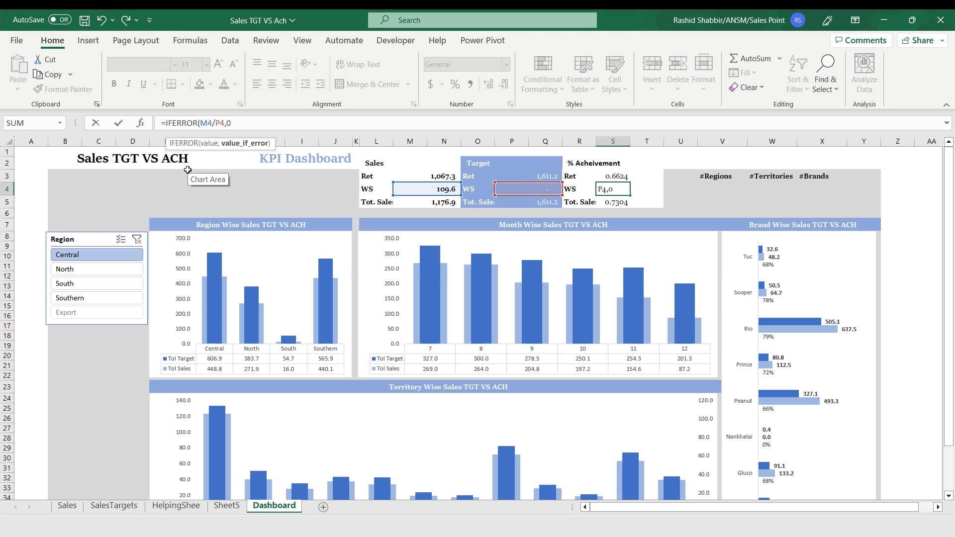
{"action": "type", "text": ",0"}
{"action": "key", "text": "Return"}
Merge each row of the achievement figures across S3:T5 and format them as whole percentages.
{"action": "key", "text": "Up"}
{"action": "key", "text": "Up"}
{"action": "key", "text": "shift+Down"}
{"action": "key", "text": "shift+Down"}
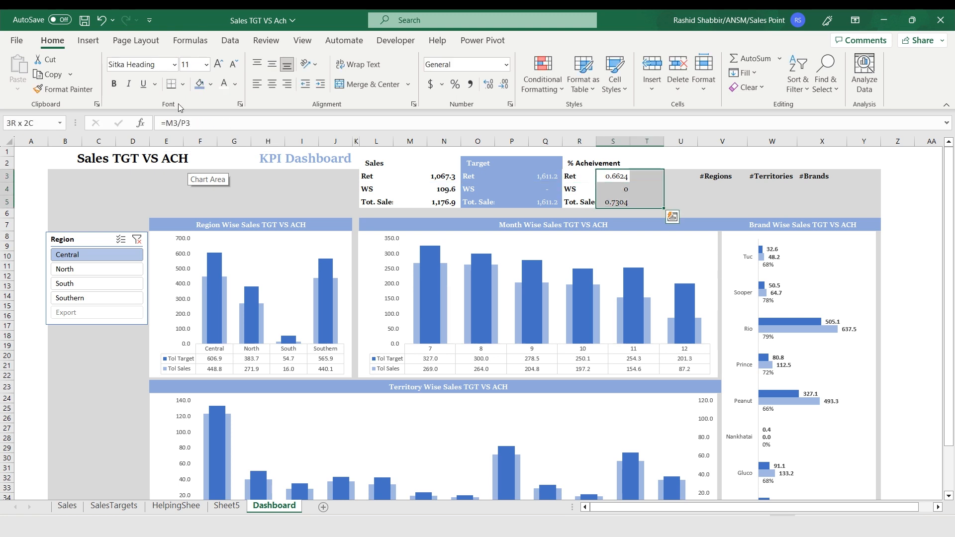
{"action": "left_click", "coordinate": [408, 84]}
{"action": "left_click", "coordinate": [368, 111]}
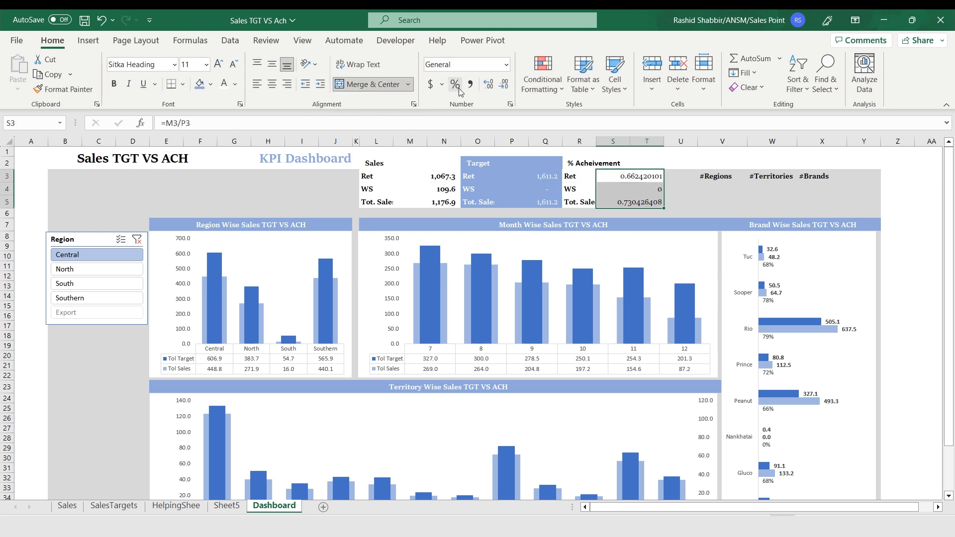
{"action": "left_click", "coordinate": [631, 178]}
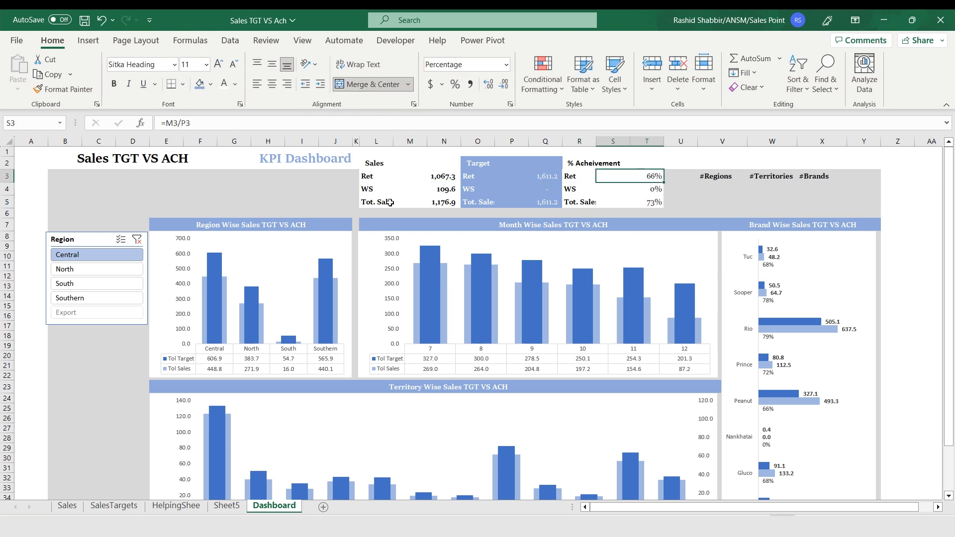
Remove the bold formatting from the Tot. Sales row across L5:T5 and increase its font size to 12.
{"action": "left_click", "coordinate": [575, 202]}
{"action": "key", "text": "shift+Right"}
{"action": "key", "text": "Left"}
{"action": "key", "text": "Left"}
{"action": "key", "text": "Left"}
{"action": "key", "text": "Left"}
{"action": "key", "text": "shift+Right"}
{"action": "key", "text": "shift+Right"}
{"action": "key", "text": "shift+Right"}
{"action": "key", "text": "shift+Right"}
{"action": "key", "text": "shift+Right"}
{"action": "key", "text": "ctrl+b"}
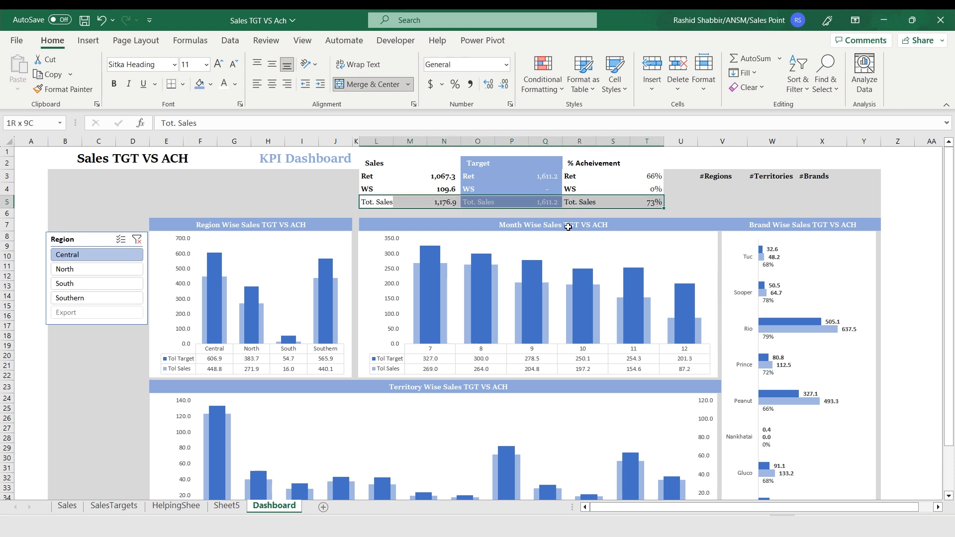
{"action": "left_click", "coordinate": [218, 63]}
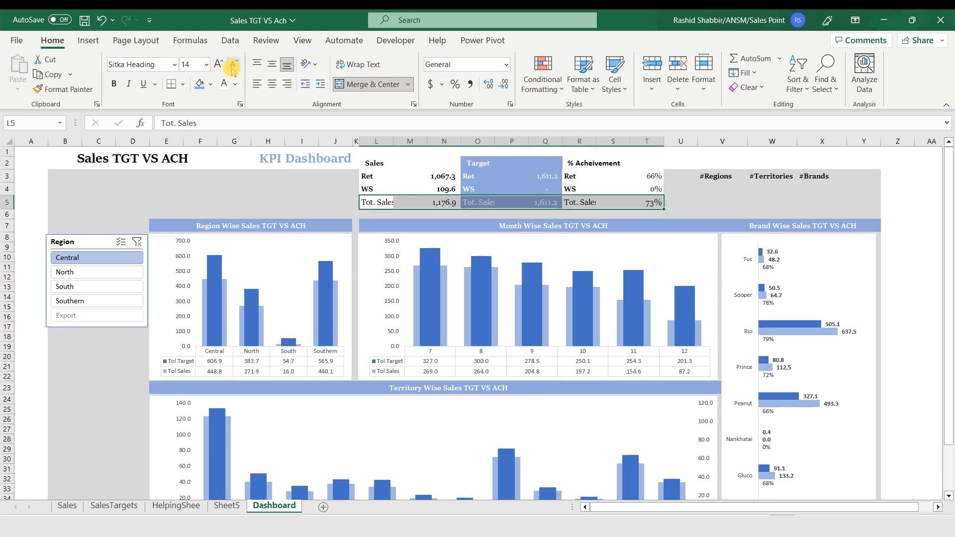
{"action": "left_click", "coordinate": [377, 202]}
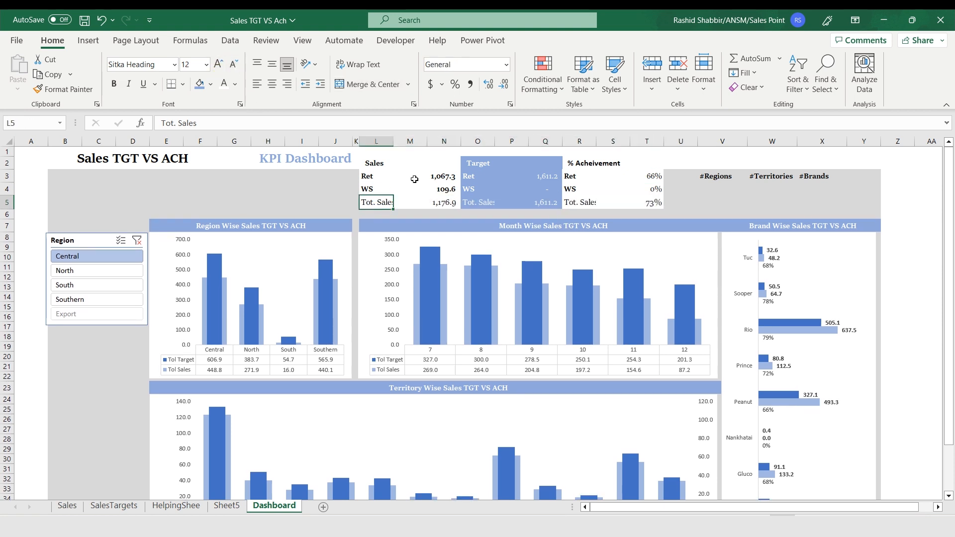
Collapse the ribbon to show more of the dashboard.
{"action": "double_click", "coordinate": [54, 41]}
{"action": "left_click", "coordinate": [422, 168]}
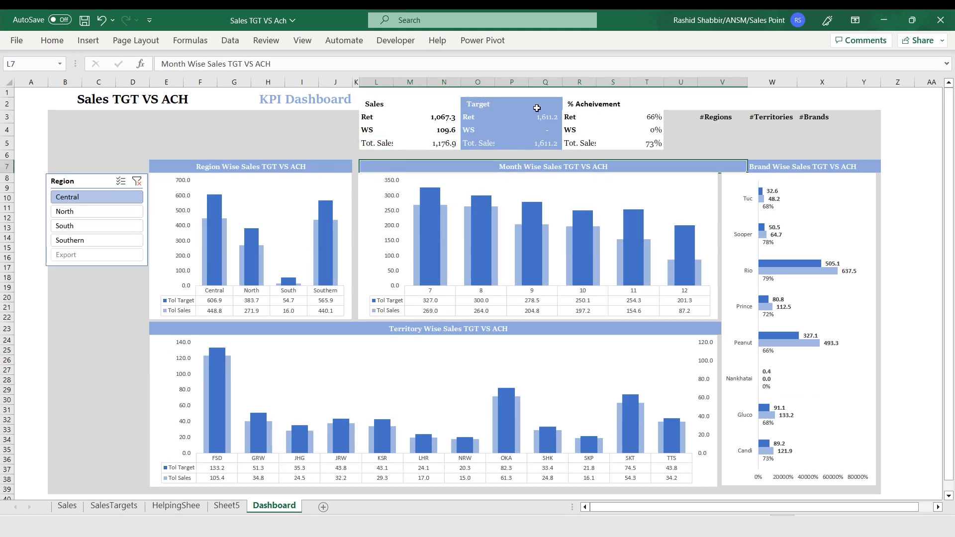
{"action": "key", "text": "ctrl+z"}
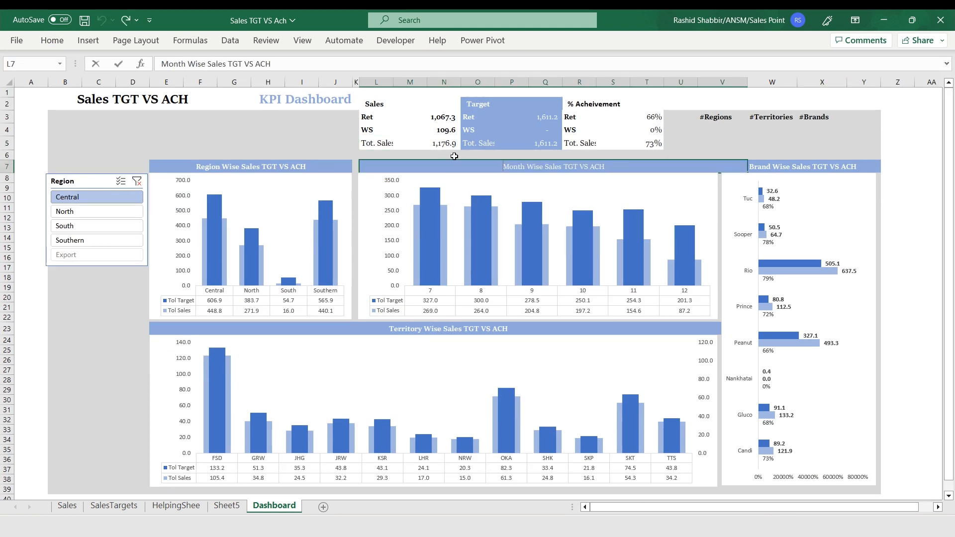
Set the Month Wise chart's properties to Don't move or size with cells.
{"action": "double_click", "coordinate": [416, 178]}
{"action": "left_click", "coordinate": [851, 112]}
{"action": "left_click", "coordinate": [821, 133]}
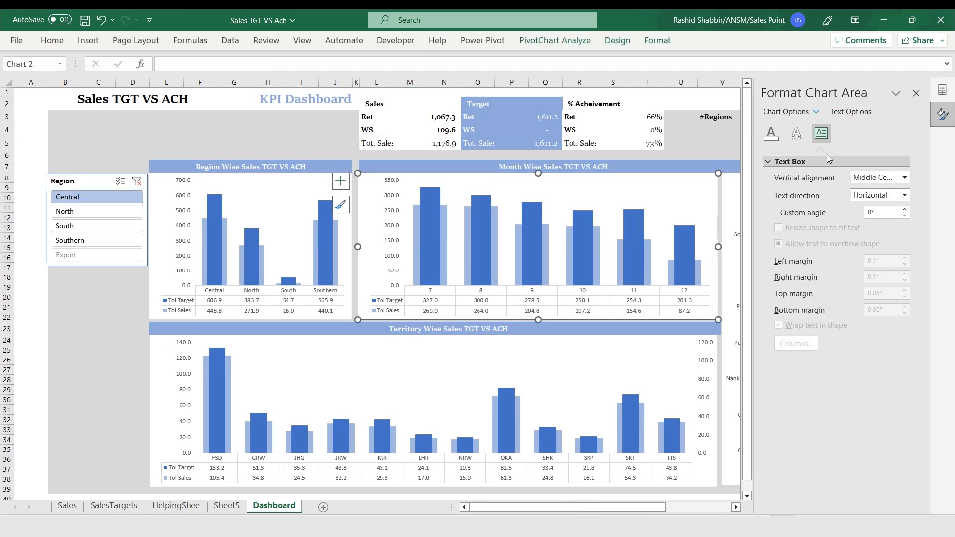
{"action": "left_click", "coordinate": [771, 134]}
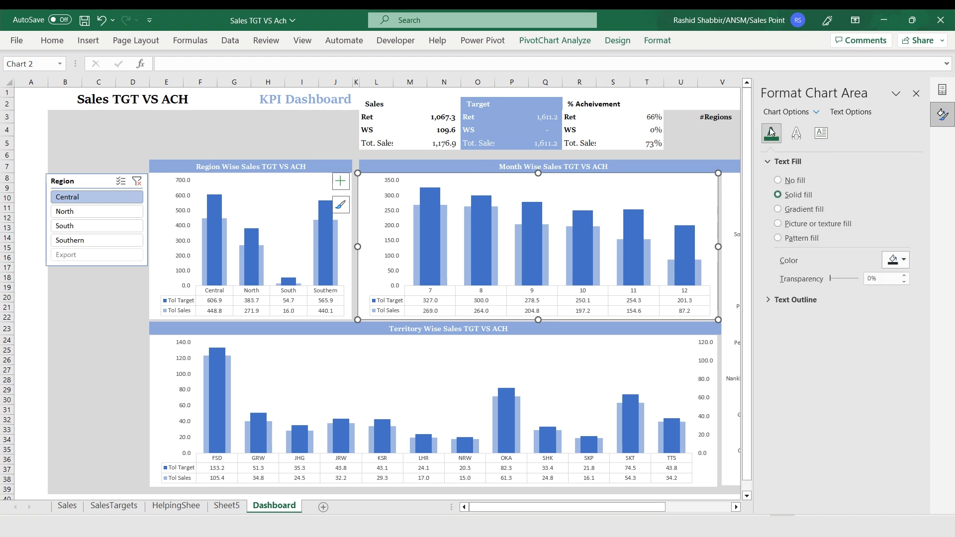
{"action": "left_click", "coordinate": [804, 112]}
{"action": "left_click", "coordinate": [821, 139]}
{"action": "left_click", "coordinate": [772, 179]}
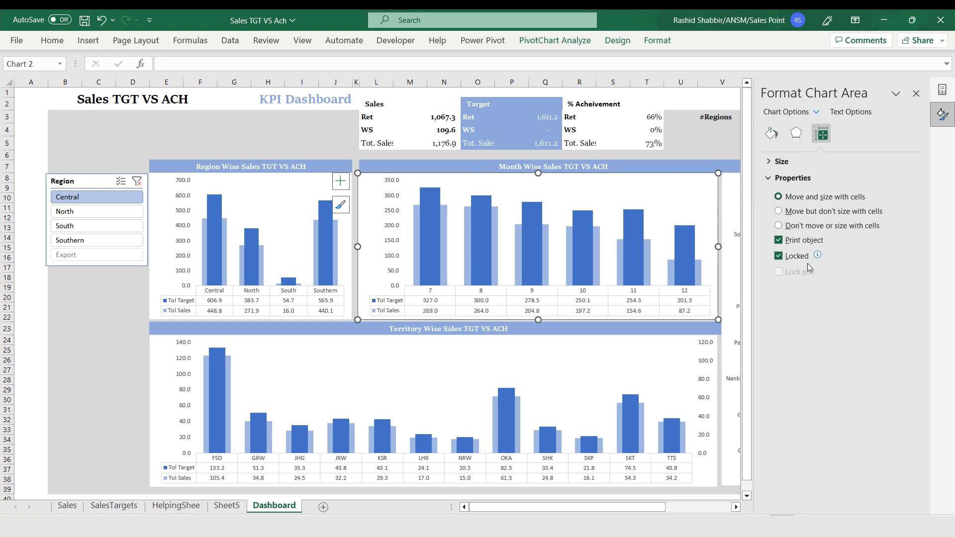
Set the Territory Wise chart's properties to Don't move or size with cells.
{"action": "left_click", "coordinate": [572, 330]}
{"action": "left_click", "coordinate": [560, 343]}
{"action": "left_click", "coordinate": [558, 335]}
{"action": "left_click", "coordinate": [822, 133]}
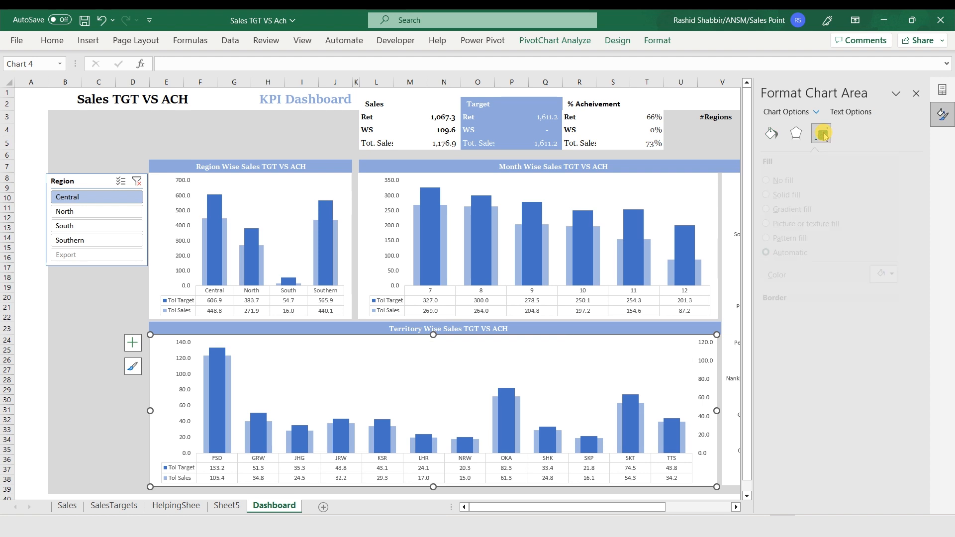
{"action": "left_click", "coordinate": [779, 226]}
Widen columns L and R to fit the Tot. Sales labels and close the formatting pane.
{"action": "left_click", "coordinate": [444, 155]}
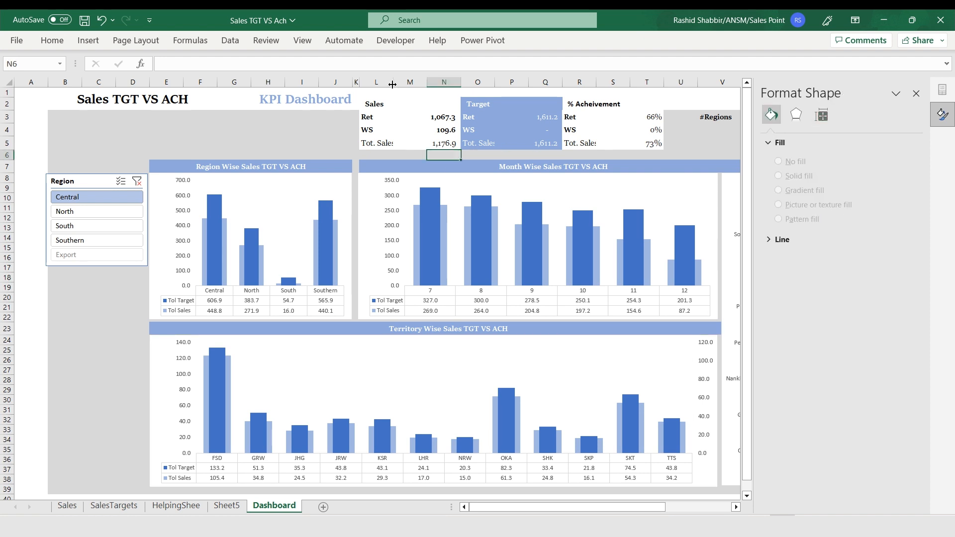
{"action": "left_click_drag", "start_coordinate": [393, 85], "coordinate": [398, 85]}
{"action": "left_click", "coordinate": [915, 93]}
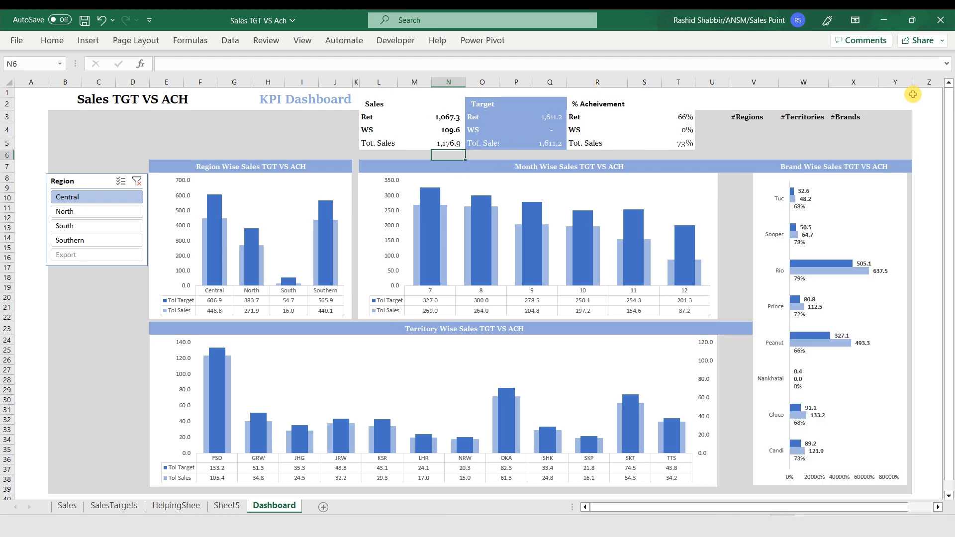
Extend the Brand Wise chart's left edge to close the gap beside the Month Wise and Territory Wise charts.
{"action": "left_click", "coordinate": [727, 227]}
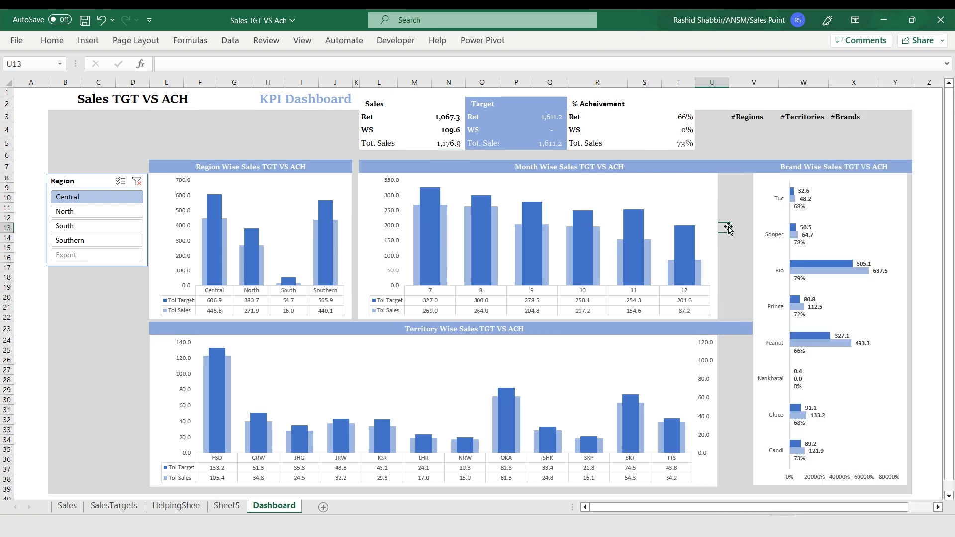
{"action": "left_click", "coordinate": [822, 179]}
{"action": "left_click_drag", "start_coordinate": [754, 330], "coordinate": [720, 330]}
{"action": "left_click", "coordinate": [136, 339]}
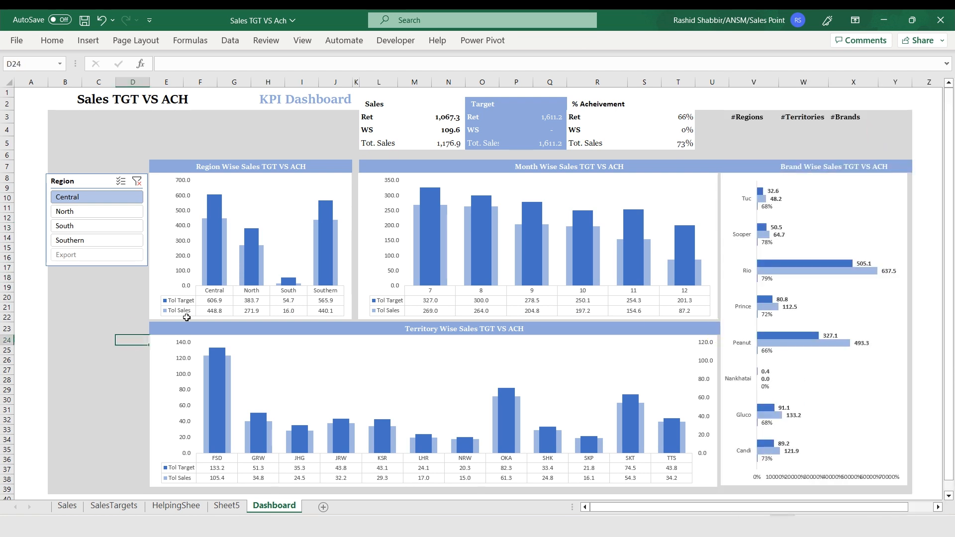
Set the Brand Wise chart to Don't move or size with cells, and autofit column O to its Tot. Sales label.
{"action": "double_click", "coordinate": [735, 176]}
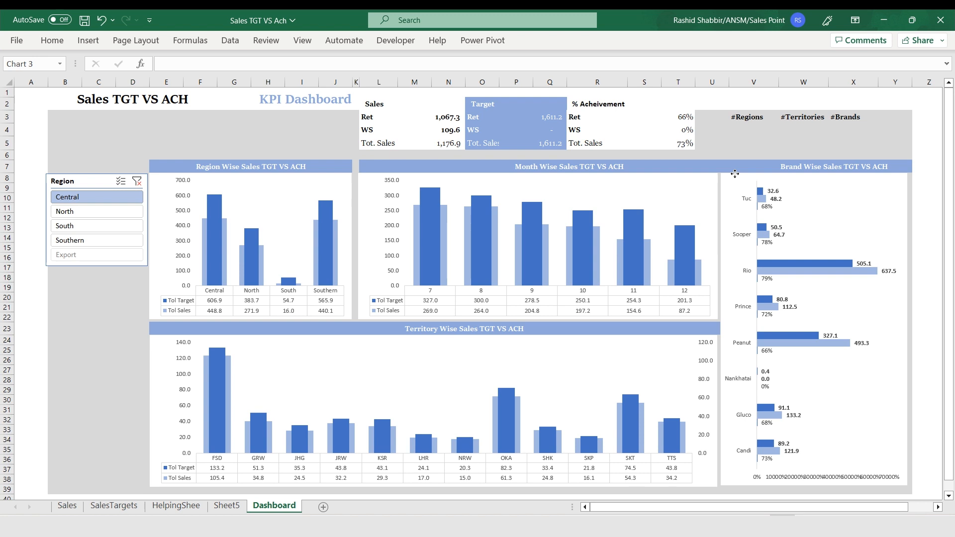
{"action": "left_click", "coordinate": [846, 133]}
{"action": "left_click", "coordinate": [800, 227]}
{"action": "left_click", "coordinate": [941, 94]}
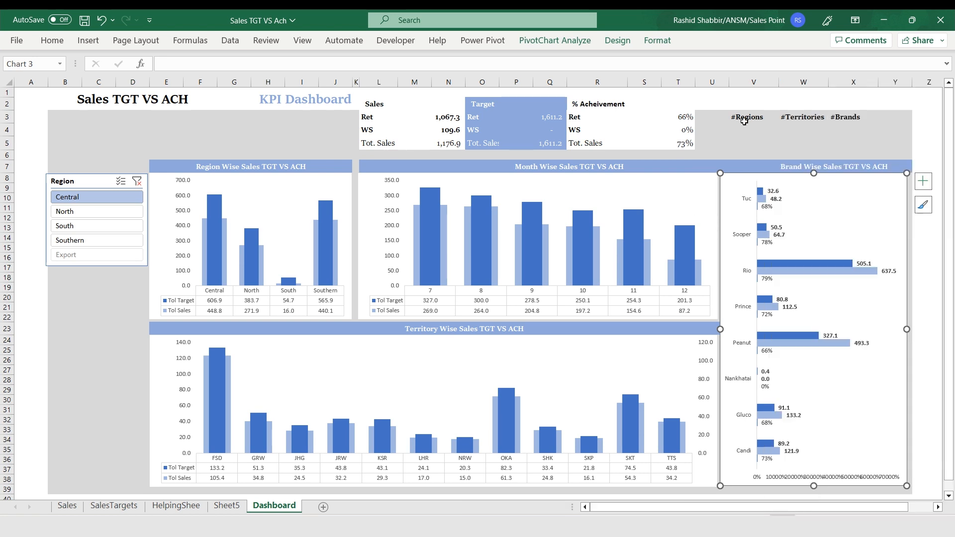
{"action": "left_click", "coordinate": [700, 146]}
{"action": "double_click", "coordinate": [500, 82]}
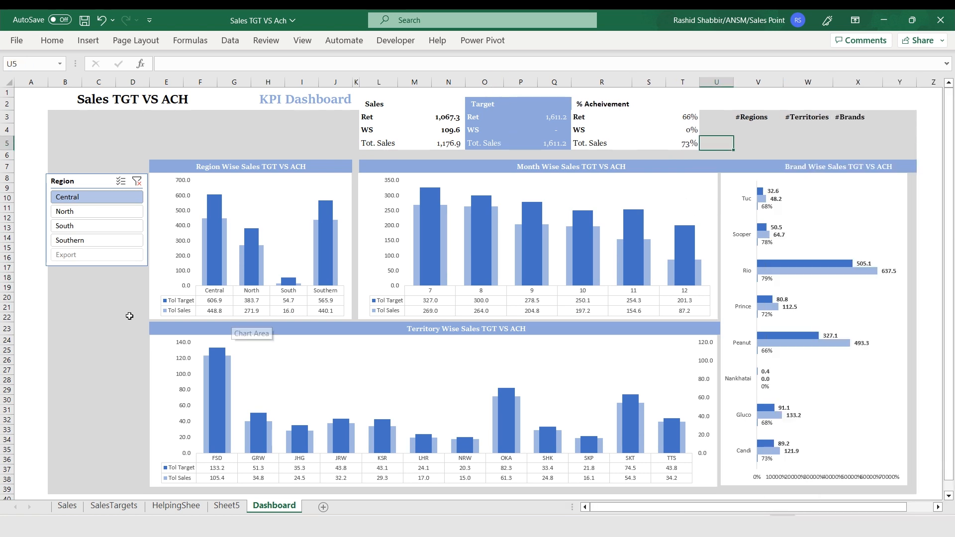
Select the WS Target PivotTable in S12:S13 on Sheet5.
{"action": "left_click", "coordinate": [750, 125]}
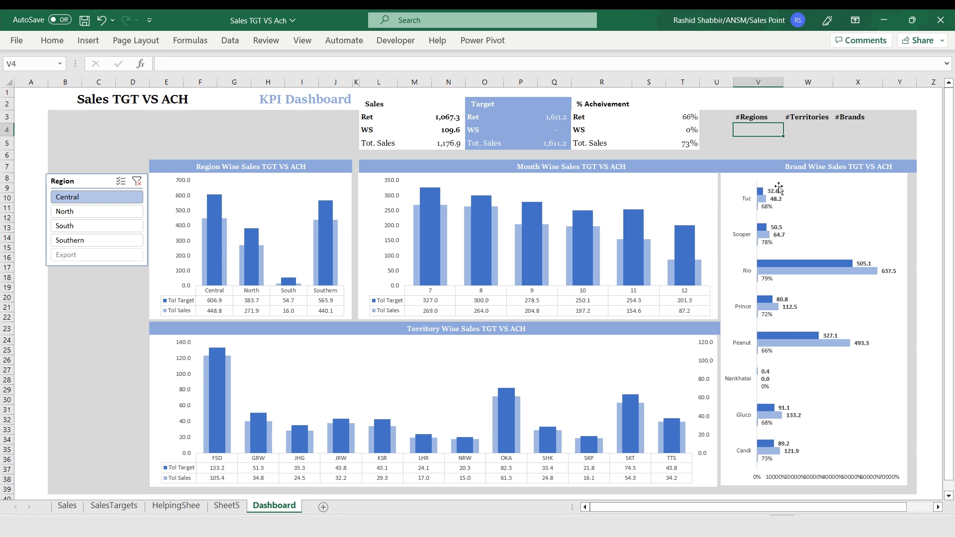
{"action": "key", "text": "ctrl+Page_Up"}
{"action": "key", "text": "Up"}
{"action": "key", "text": "shift+Down"}
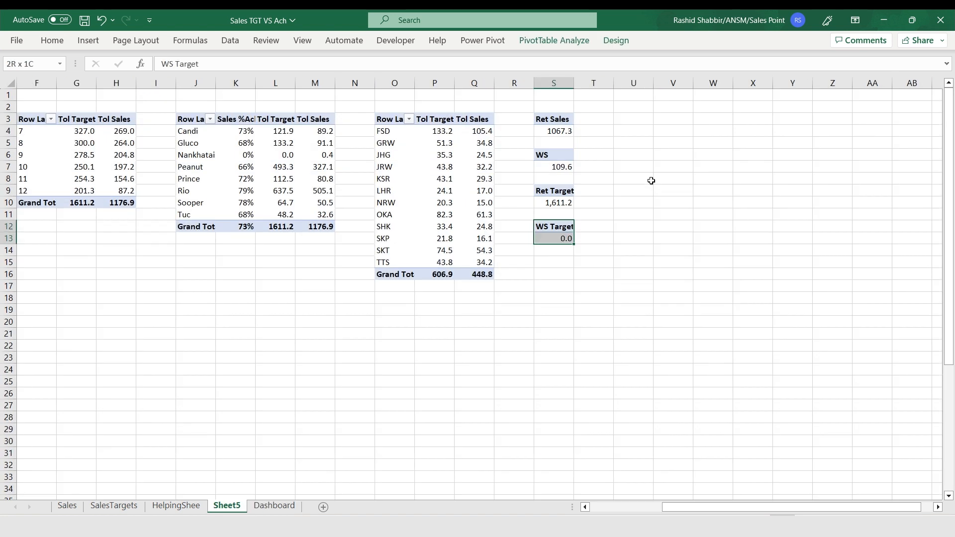
Duplicate the WS Target PivotTable into S15 on Sheet5.
{"action": "key", "text": "ctrl+c"}
{"action": "key", "text": "Down"}
{"action": "key", "text": "Down"}
{"action": "key", "text": "Down"}
{"action": "key", "text": "ctrl+v"}
{"action": "key", "text": "Escape"}
{"action": "key", "text": "Down"}
{"action": "key", "text": "Up"}
Show the field list for the copied PivotTable at S15 and replace its value with the SalesTarget Region field.
{"action": "left_click", "coordinate": [552, 274]}
{"action": "right_click", "coordinate": [552, 274]}
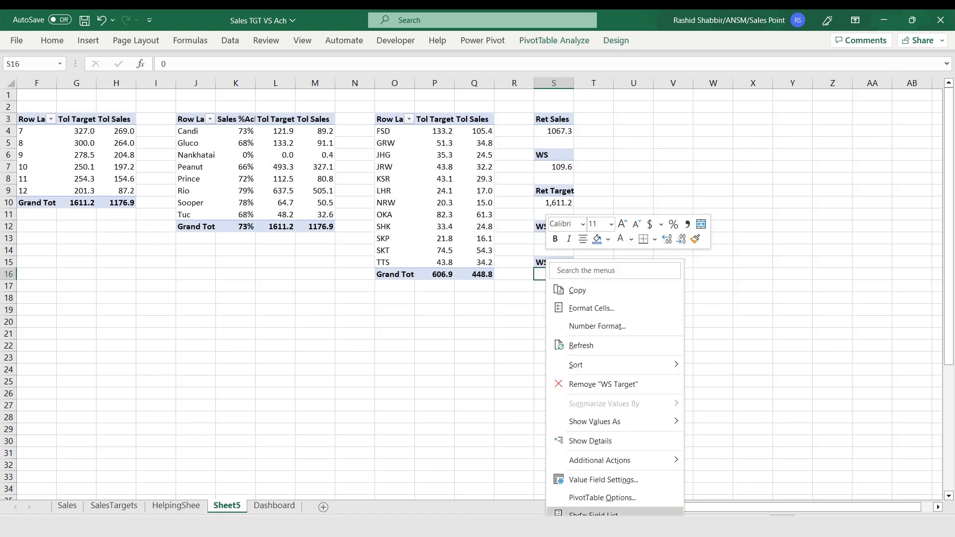
{"action": "left_click", "coordinate": [577, 510]}
{"action": "left_click", "coordinate": [779, 219]}
{"action": "left_click", "coordinate": [779, 217]}
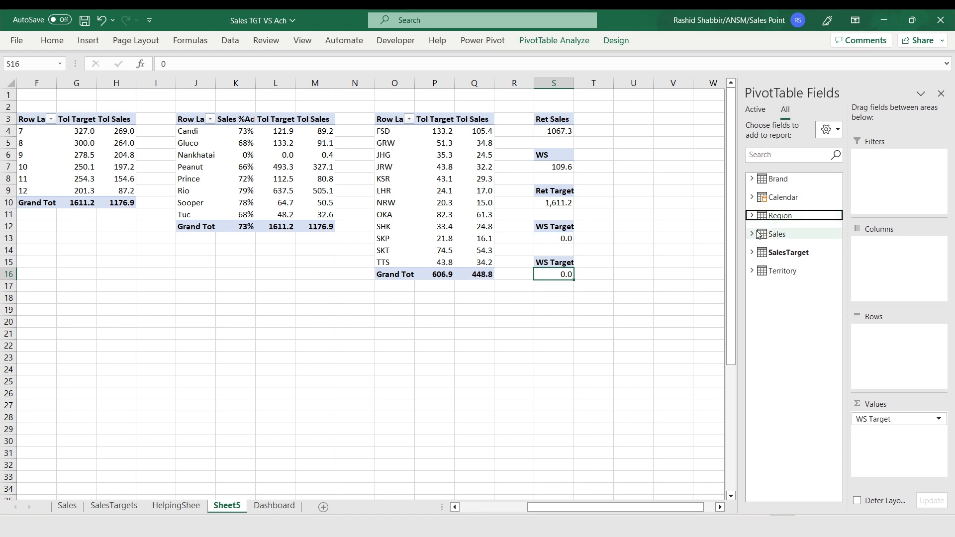
{"action": "left_click", "coordinate": [789, 253]}
{"action": "left_click_drag", "start_coordinate": [793, 280], "coordinate": [808, 433]}
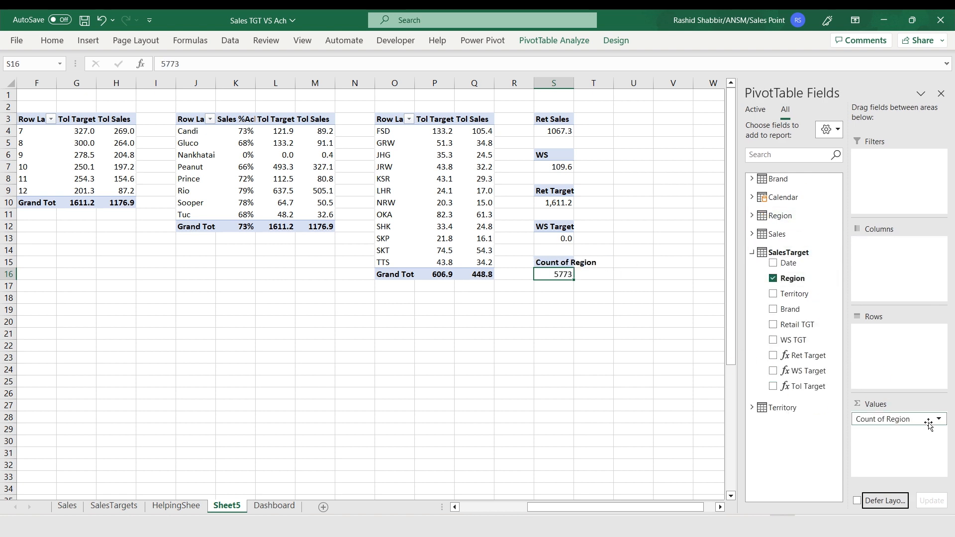
Set the Region value field to summarize by Distinct Count.
{"action": "left_click", "coordinate": [931, 420]}
{"action": "left_click", "coordinate": [883, 404]}
{"action": "left_click", "coordinate": [580, 392]}
{"action": "key", "text": "Escape"}
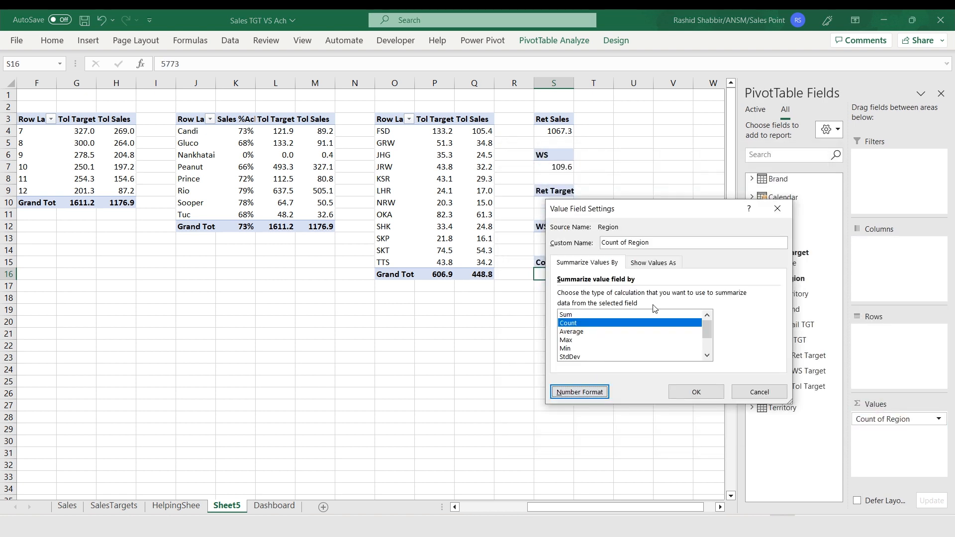
{"action": "scroll", "coordinate": [635, 332], "scroll_direction": "down", "scroll_amount": 2}
{"action": "left_click", "coordinate": [597, 357]}
{"action": "left_click", "coordinate": [705, 392]}
Copy the Distinct Count of Region PivotTable to S18.
{"action": "key", "text": "Up"}
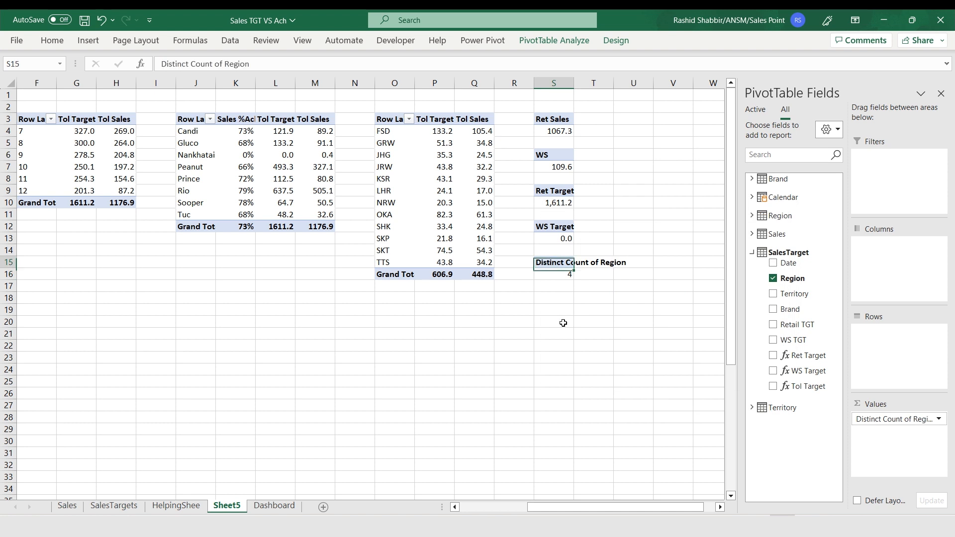
{"action": "key", "text": "shift+Down"}
{"action": "key", "text": "ctrl+c"}
{"action": "key", "text": "Down"}
{"action": "key", "text": "Down"}
{"action": "key", "text": "Down"}
{"action": "key", "text": "ctrl+v"}
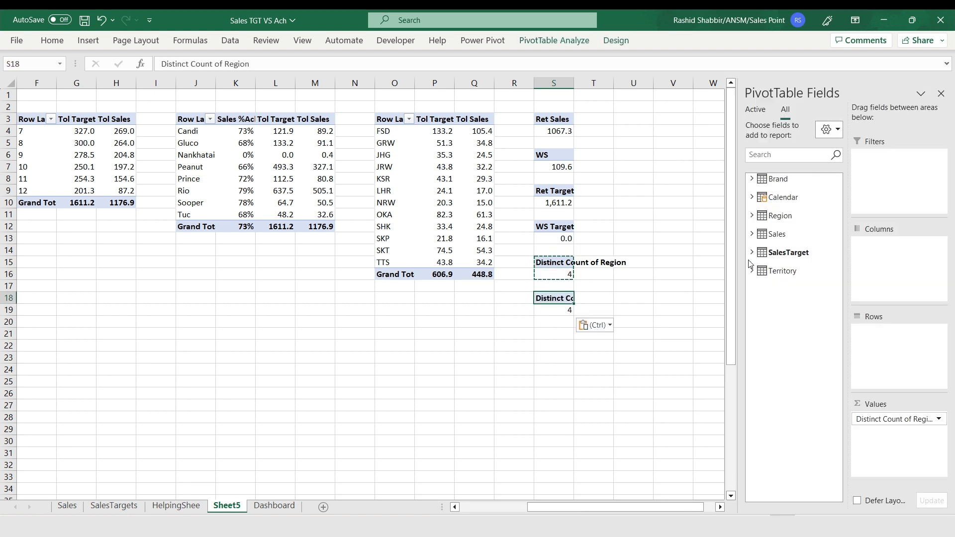
Replace Region with Territory from SalesTarget in the S18 PivotTable and summarize it by Distinct Count.
{"action": "left_click", "coordinate": [752, 252]}
{"action": "left_click", "coordinate": [773, 278]}
{"action": "left_click", "coordinate": [773, 294]}
{"action": "left_click", "coordinate": [916, 419]}
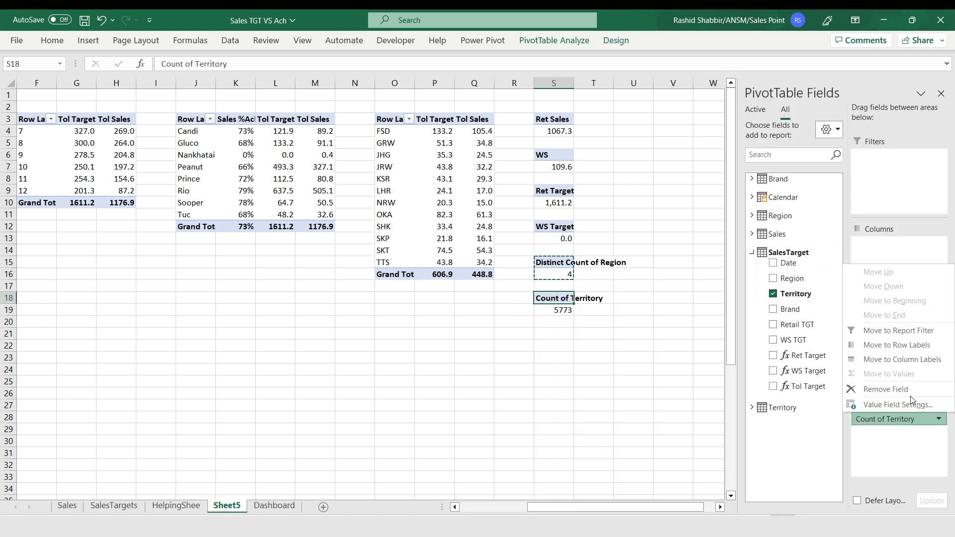
{"action": "left_click", "coordinate": [898, 404]}
{"action": "scroll", "coordinate": [704, 349], "scroll_direction": "down", "scroll_amount": 2}
{"action": "left_click", "coordinate": [587, 356]}
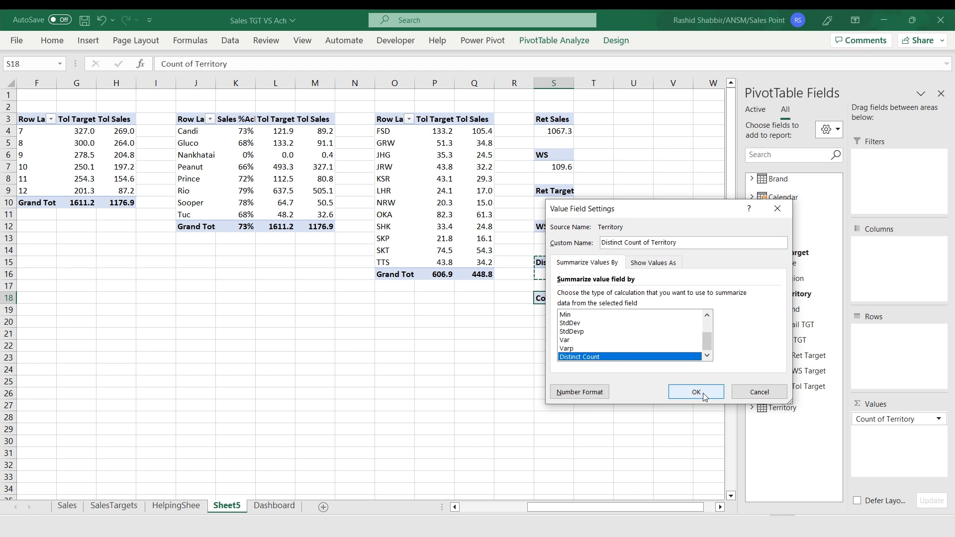
{"action": "left_click", "coordinate": [703, 394]}
Copy the Distinct Count of Territory PivotTable to S21.
{"action": "key", "text": "shift+Down"}
{"action": "key", "text": "ctrl+c"}
{"action": "key", "text": "Down"}
{"action": "key", "text": "Down"}
{"action": "key", "text": "Down"}
{"action": "key", "text": "ctrl+v"}
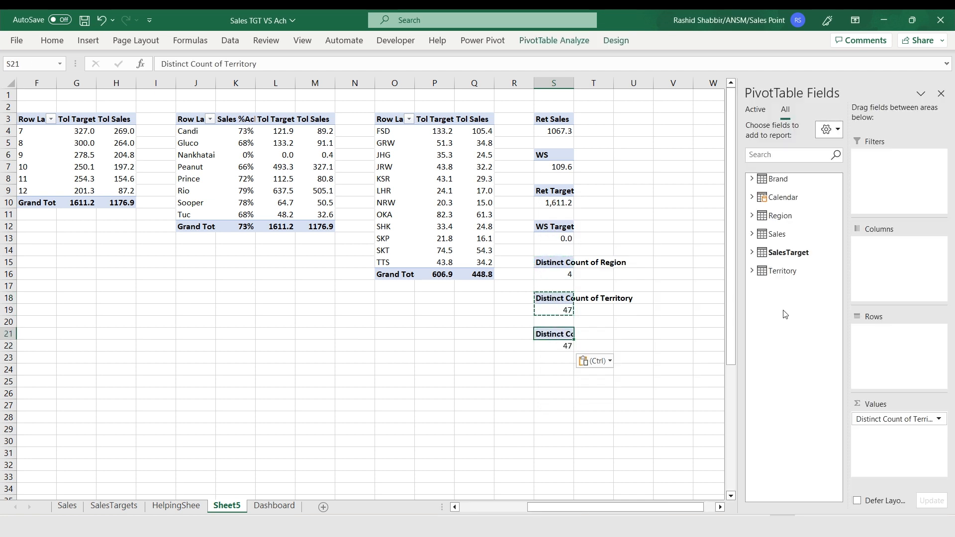
Replace the territory value in the S21 PivotTable with SalesTarget Brand, summarized by Distinct Count.
{"action": "left_click_drag", "start_coordinate": [896, 420], "coordinate": [668, 305]}
{"action": "left_click", "coordinate": [752, 253]}
{"action": "left_click_drag", "start_coordinate": [790, 311], "coordinate": [910, 446]}
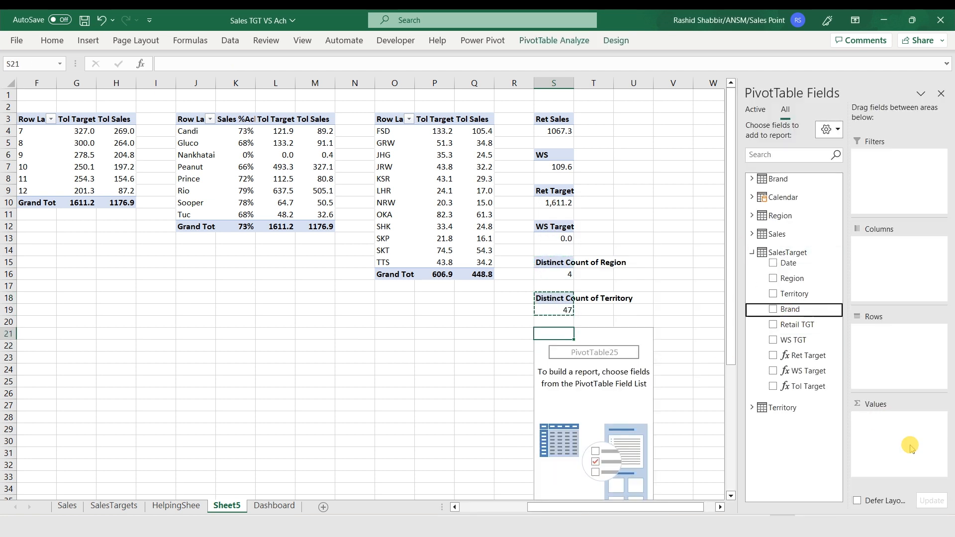
{"action": "left_click", "coordinate": [898, 419]}
{"action": "left_click", "coordinate": [826, 462]}
{"action": "scroll", "coordinate": [580, 348], "scroll_direction": "down", "scroll_amount": 2}
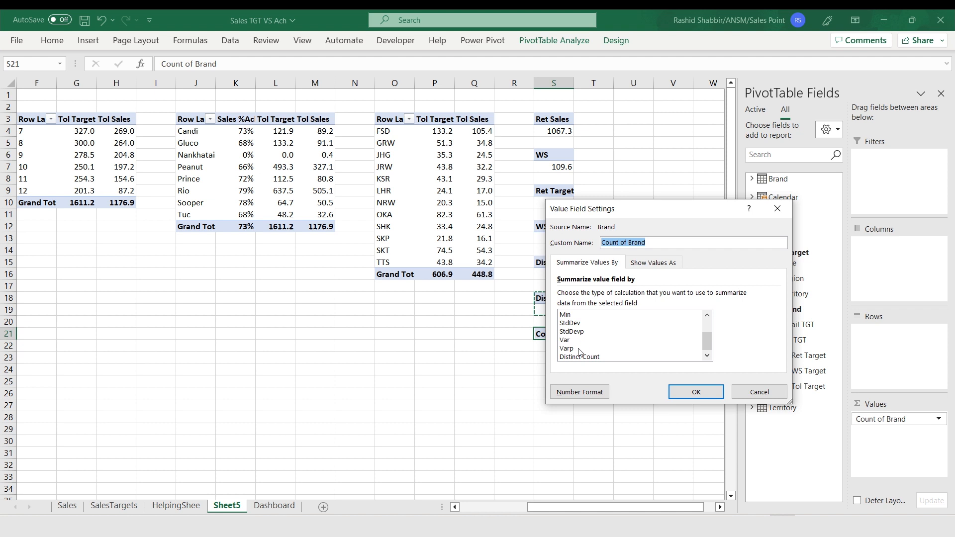
{"action": "left_click", "coordinate": [575, 358]}
{"action": "left_click", "coordinate": [696, 392]}
Link the #Regions cell V4 on the Dashboard sheet to the distinct region count in Sheet5 cell S16.
{"action": "left_click", "coordinate": [560, 276]}
{"action": "key", "text": "ctrl+Page_Down"}
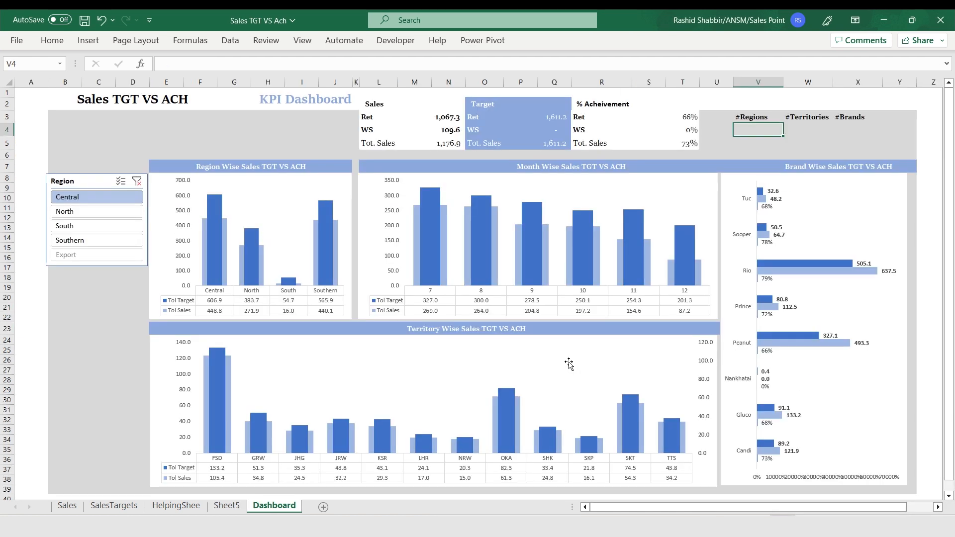
{"action": "type", "text": "="}
{"action": "key", "text": "ctrl+Page_Up"}
{"action": "left_click", "coordinate": [563, 275]}
{"action": "key", "text": "Return"}
{"action": "key", "text": "Up"}
Link the #Territories cell W4 on the Dashboard to the distinct territory count in Sheet5 cell S19.
{"action": "key", "text": "Right"}
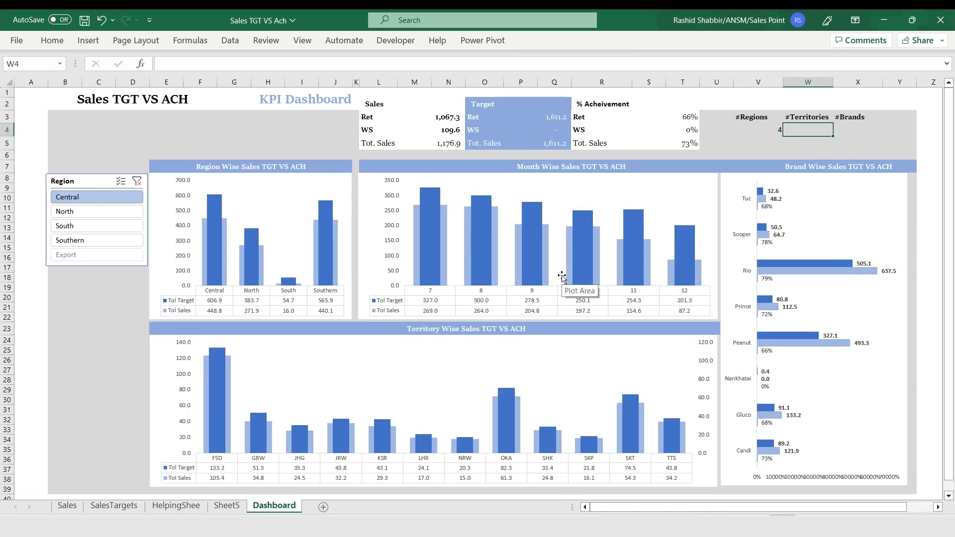
{"action": "type", "text": "="}
{"action": "key", "text": "ctrl+Page_Up"}
{"action": "left_click", "coordinate": [554, 310]}
{"action": "key", "text": "Return"}
{"action": "key", "text": "Up"}
Link the #Brands cell X4 on the Dashboard to the distinct brand count in Sheet5 cell S22.
{"action": "key", "text": "Right"}
{"action": "type", "text": "="}
{"action": "key", "text": "ctrl+Page_Up"}
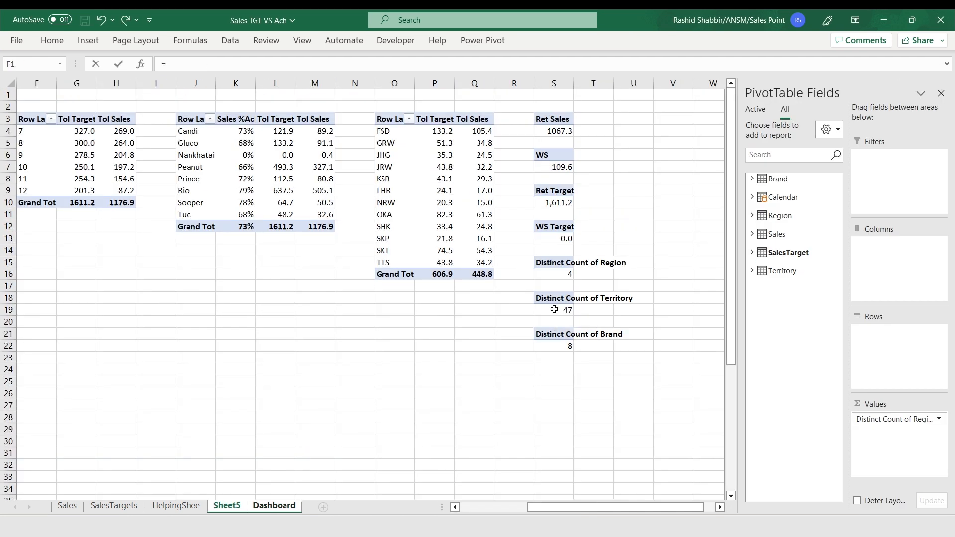
{"action": "left_click", "coordinate": [554, 351]}
{"action": "key", "text": "Return"}
Apply the Sitka Heading font to the count cells V4:X4, matching the font of the % Acheivement block.
{"action": "key", "text": "Up"}
{"action": "key", "text": "Left"}
{"action": "key", "text": "Left"}
{"action": "key", "text": "shift+Right"}
{"action": "key", "text": "shift+Right"}
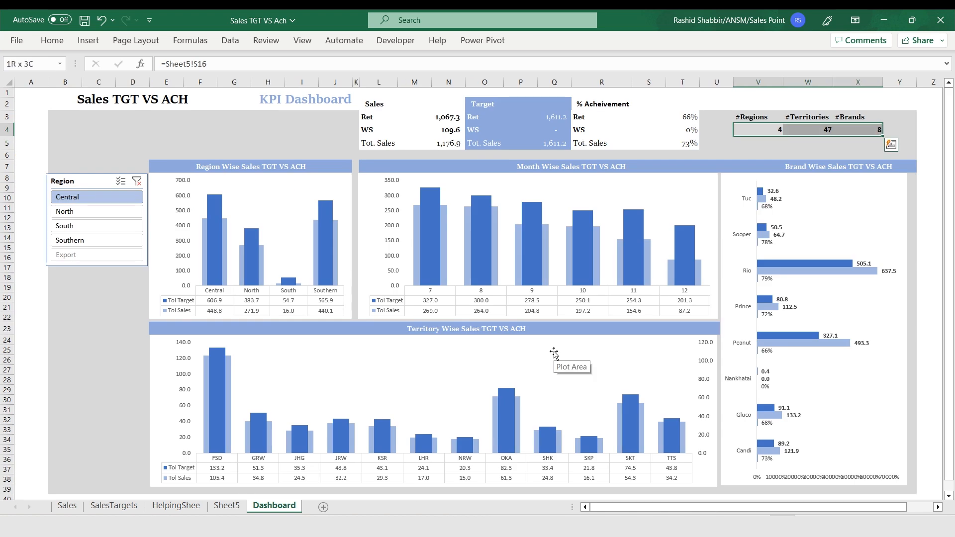
{"action": "key", "text": "Left"}
{"action": "key", "text": "Left"}
{"action": "key", "text": "Left"}
{"action": "key", "text": "Left"}
{"action": "key", "text": "Up"}
{"action": "key", "text": "Right"}
{"action": "left_click", "coordinate": [52, 40]}
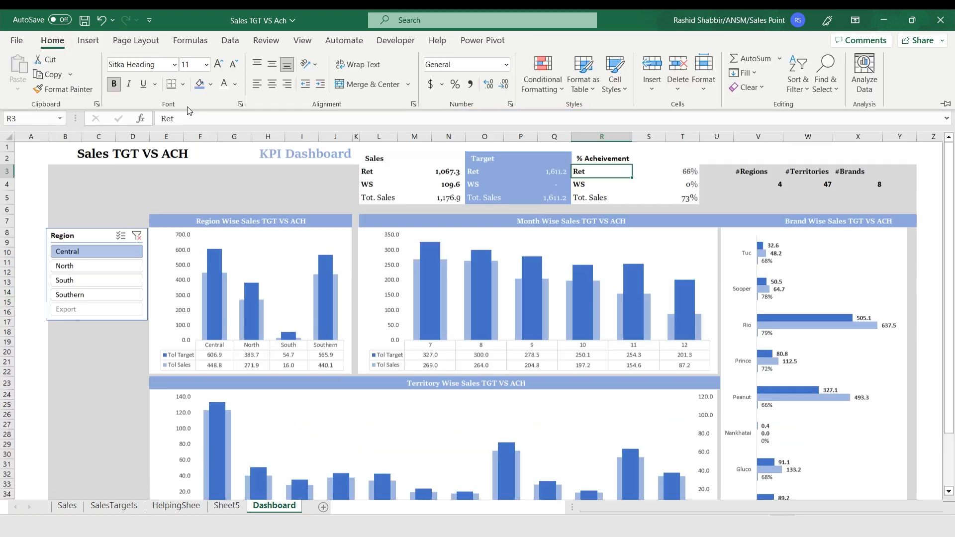
{"action": "left_click_drag", "start_coordinate": [758, 189], "coordinate": [866, 189]}
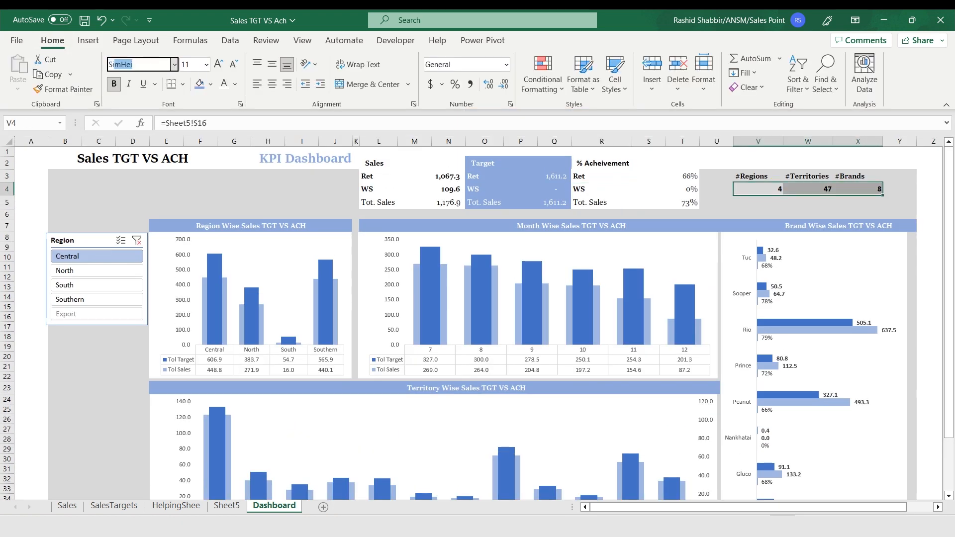
Center the region, territory and brand counts in V4:X4 horizontally and deselect them.
{"action": "key", "text": "Left"}
{"action": "key", "text": "Left"}
{"action": "key", "text": "Left"}
{"action": "key", "text": "Left"}
{"action": "key", "text": "Left"}
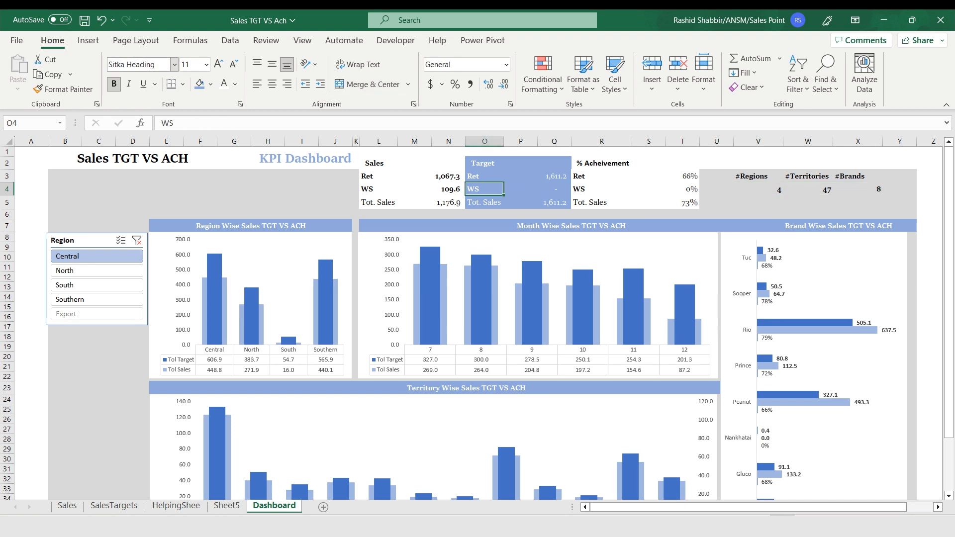
{"action": "key", "text": "Right"}
{"action": "key", "text": "Right"}
{"action": "key", "text": "Right"}
{"action": "key", "text": "Right"}
{"action": "key", "text": "Right"}
{"action": "key", "text": "shift+Right"}
{"action": "key", "text": "shift+Right"}
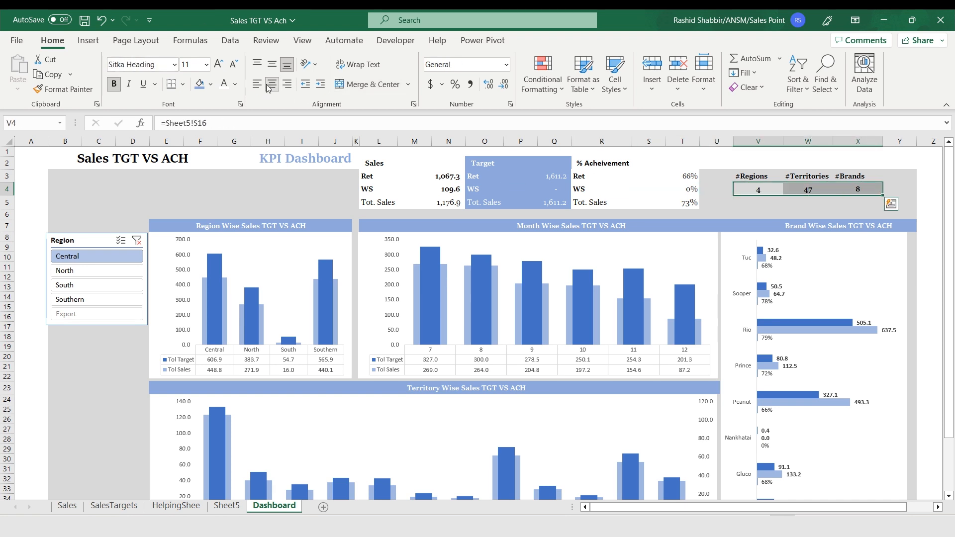
{"action": "left_click", "coordinate": [757, 203]}
Move the selection to I5 and collapse the ribbon to give the dashboard more room.
{"action": "key", "text": "Left"}
{"action": "key", "text": "Left"}
{"action": "key", "text": "Left"}
{"action": "key", "text": "Left"}
{"action": "key", "text": "Left"}
{"action": "key", "text": "Left"}
{"action": "key", "text": "Left"}
{"action": "key", "text": "Left"}
{"action": "key", "text": "Left"}
{"action": "key", "text": "Left"}
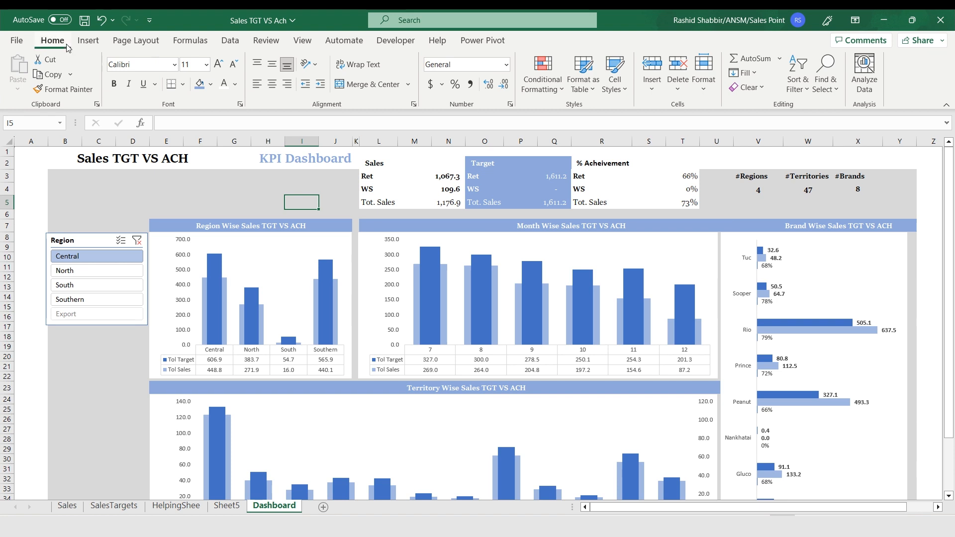
{"action": "double_click", "coordinate": [52, 40]}
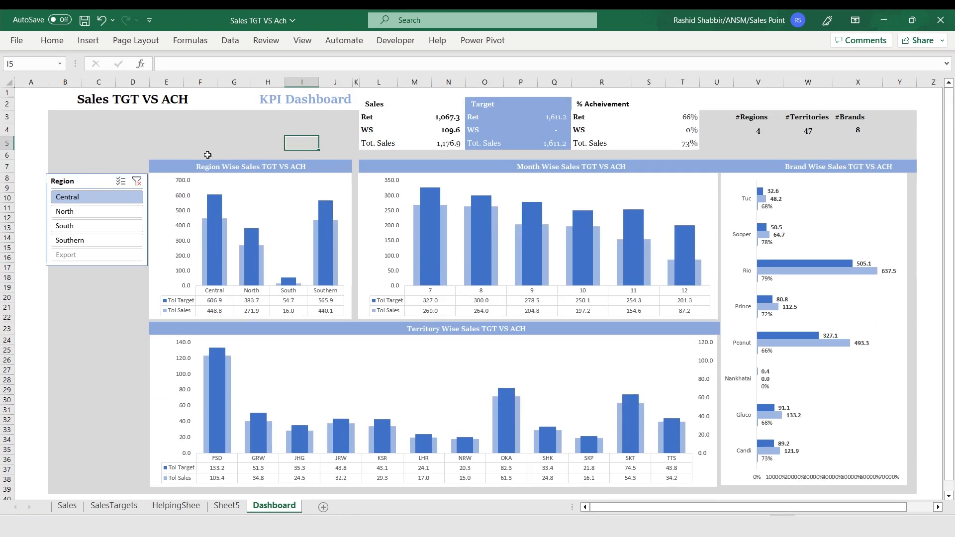
Move the Region slicer slightly lower on the dashboard and deselect it.
{"action": "left_click_drag", "start_coordinate": [100, 183], "coordinate": [89, 191]}
{"action": "left_click", "coordinate": [213, 337]}
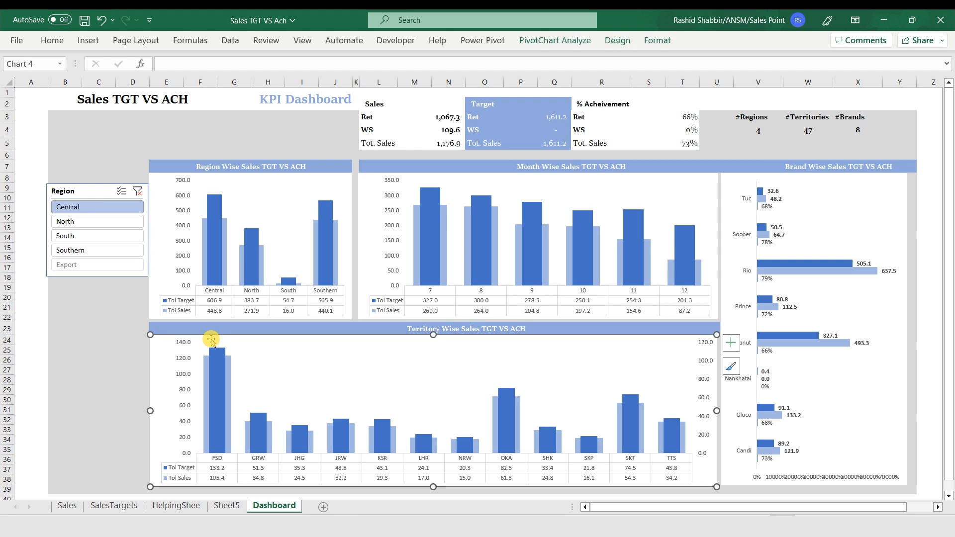
{"action": "left_click", "coordinate": [144, 137]}
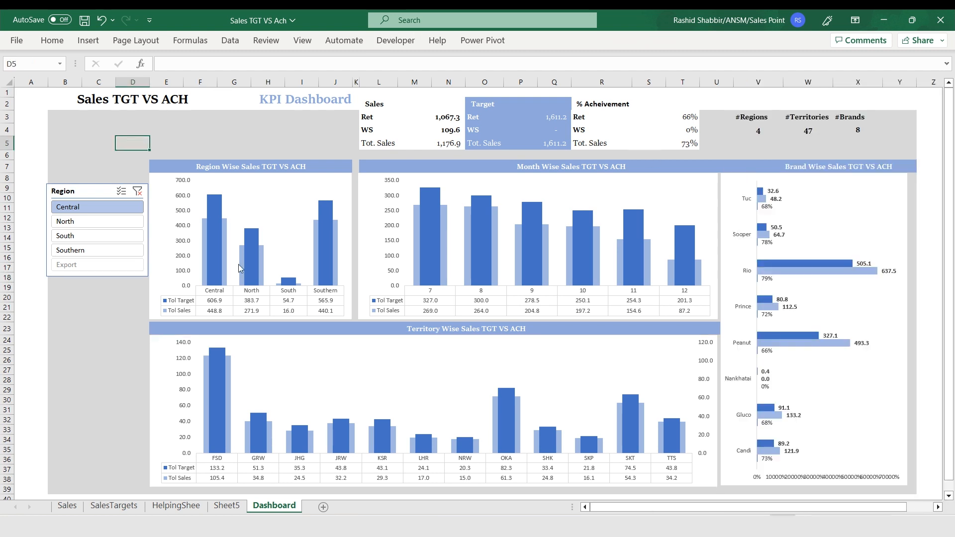
Copy the region-wise PivotTable in B3:D8 on Sheet5 and paste it at U3.
{"action": "key", "text": "ctrl+Page_Up"}
{"action": "key", "text": "Home"}
{"action": "key", "text": "ctrl+Right"}
{"action": "key", "text": "ctrl+Up"}
{"action": "key", "text": "Left"}
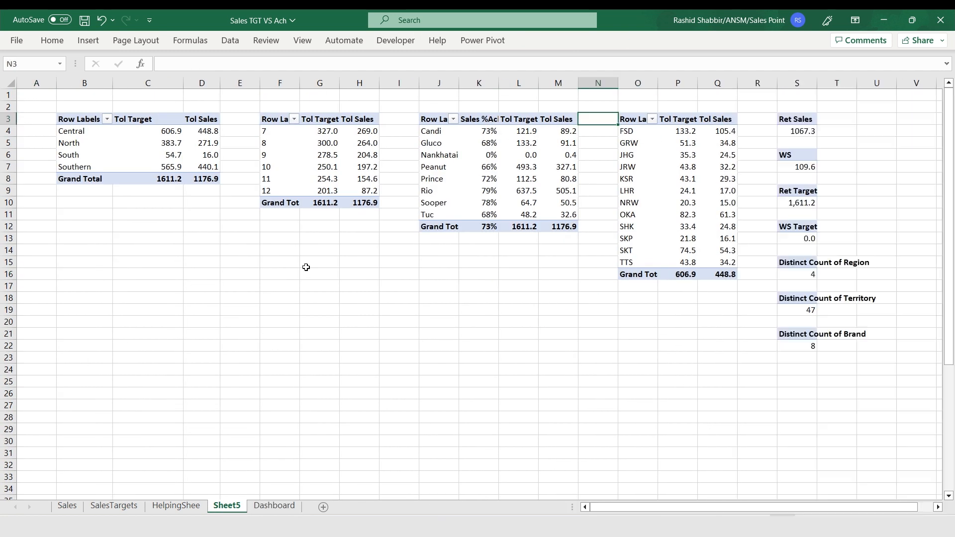
{"action": "key", "text": "ctrl+Left"}
{"action": "key", "text": "ctrl+Left"}
{"action": "key", "text": "ctrl+Left"}
{"action": "key", "text": "ctrl+Left"}
{"action": "key", "text": "ctrl+Left"}
{"action": "key", "text": "ctrl+Left"}
{"action": "key", "text": "ctrl+shift+Right"}
{"action": "key", "text": "ctrl+shift+Down"}
{"action": "key", "text": "ctrl+c"}
{"action": "key", "text": "ctrl+Right"}
{"action": "key", "text": "ctrl+Right"}
{"action": "key", "text": "ctrl+Right"}
{"action": "key", "text": "ctrl+Right"}
{"action": "key", "text": "ctrl+Right"}
{"action": "key", "text": "Right"}
{"action": "key", "text": "Right"}
{"action": "key", "text": "Right"}
{"action": "key", "text": "Right"}
{"action": "key", "text": "Right"}
{"action": "key", "text": "Right"}
{"action": "key", "text": "Right"}
{"action": "key", "text": "Right"}
{"action": "key", "text": "Right"}
{"action": "key", "text": "Right"}
{"action": "key", "text": "Right"}
{"action": "key", "text": "Right"}
{"action": "key", "text": "Right"}
{"action": "key", "text": "Left"}
{"action": "key", "text": "Left"}
{"action": "key", "text": "Left"}
{"action": "key", "text": "Left"}
{"action": "key", "text": "Left"}
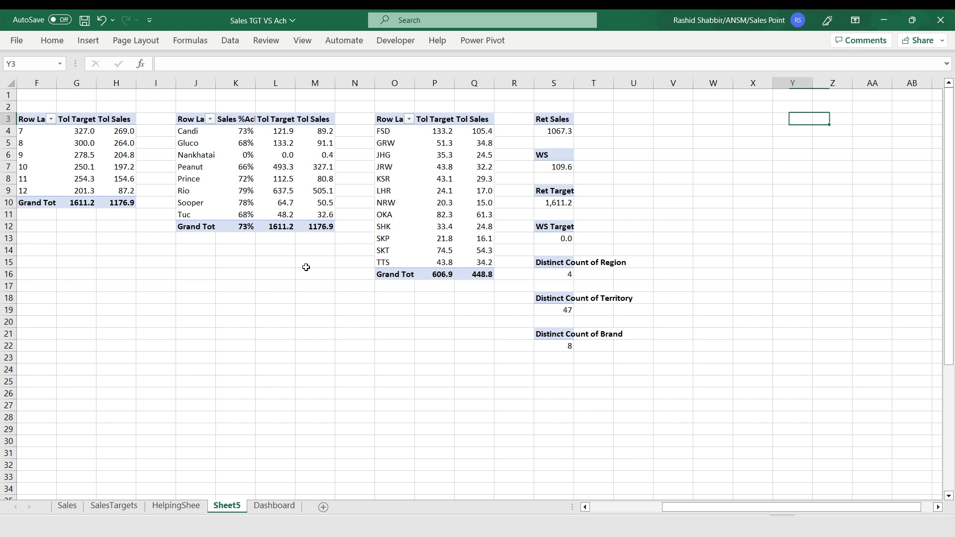
{"action": "key", "text": "ctrl+v"}
Reduce the U3 PivotTable to Sales %Ach only, removing Region, Tol Target and Tol Sales, and close the field list.
{"action": "key", "text": "Right"}
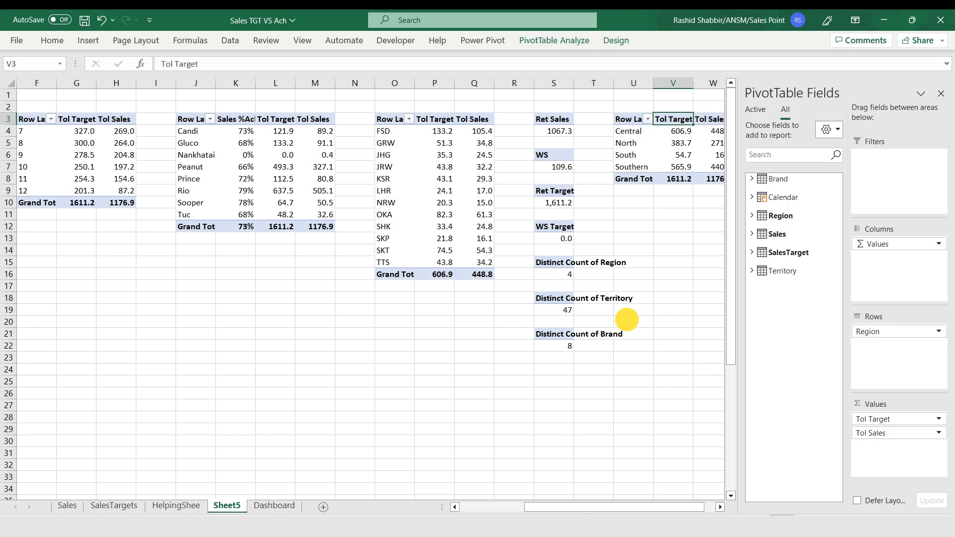
{"action": "left_click_drag", "start_coordinate": [626, 319], "coordinate": [627, 320]}
{"action": "left_click", "coordinate": [752, 234]}
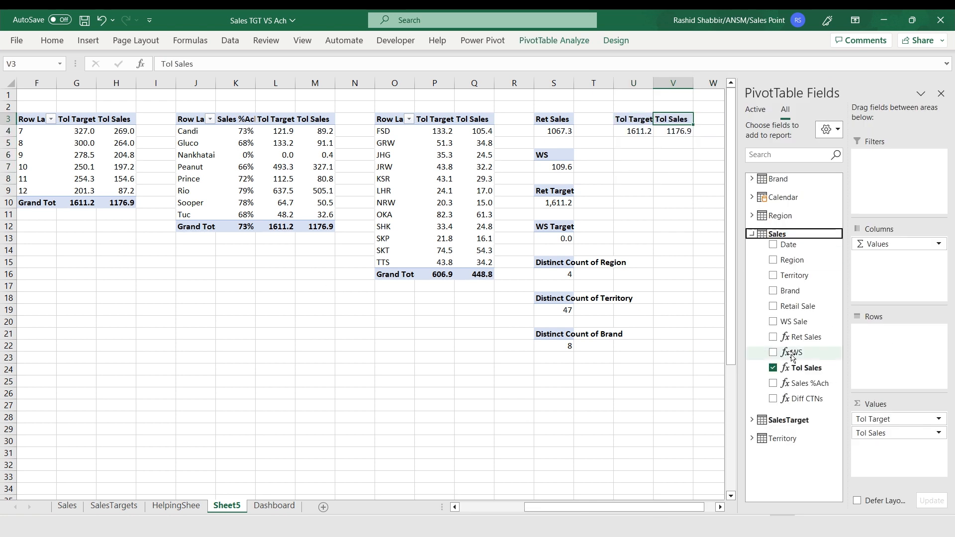
{"action": "left_click_drag", "start_coordinate": [805, 383], "coordinate": [867, 444]}
{"action": "left_click_drag", "start_coordinate": [876, 420], "coordinate": [671, 357]}
{"action": "left_click_drag", "start_coordinate": [876, 420], "coordinate": [669, 330]}
{"action": "left_click", "coordinate": [941, 94]}
{"action": "left_click", "coordinate": [628, 143]}
{"action": "key", "text": "Right"}
{"action": "key", "text": "Down"}
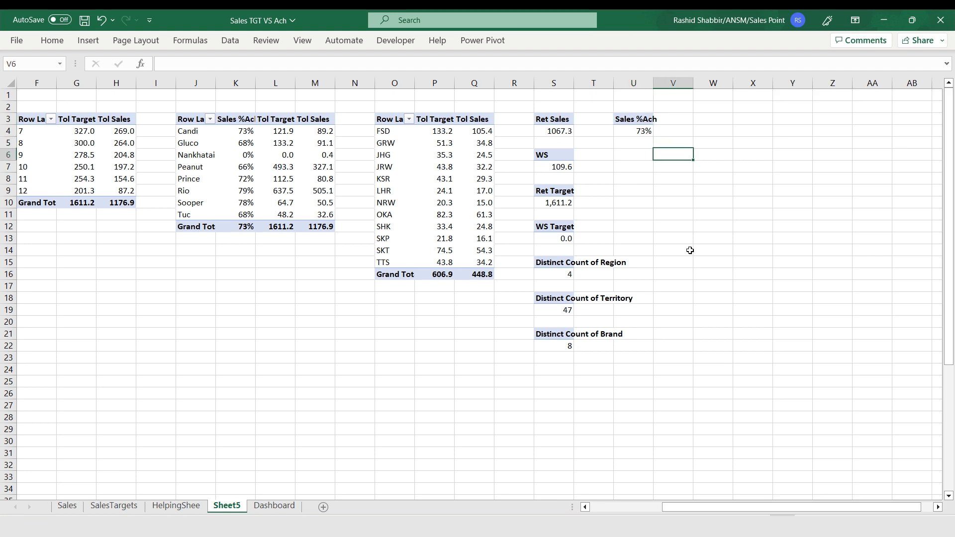
On Sheet5, enter =U4 in V6 and =1-V6 in W6 for the achieved and remaining percentages.
{"action": "type", "text": "="}
{"action": "key", "text": "Left"}
{"action": "key", "text": "Up"}
{"action": "key", "text": "Up"}
{"action": "key", "text": "Tab"}
{"action": "type", "text": "="}
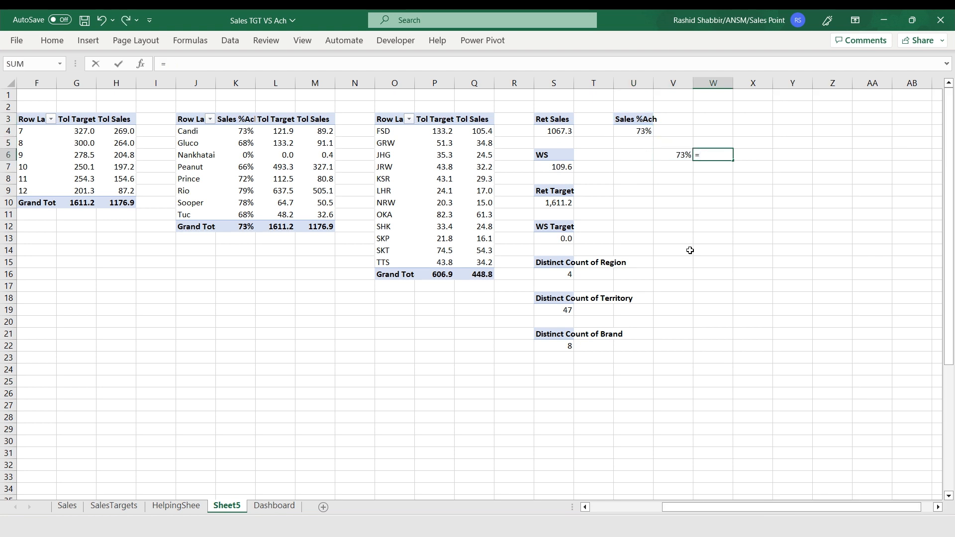
{"action": "type", "text": "1-"}
{"action": "key", "text": "Left"}
{"action": "key", "text": "Return"}
{"action": "key", "text": "Up"}
{"action": "key", "text": "Left"}
{"action": "key", "text": "shift+Right"}
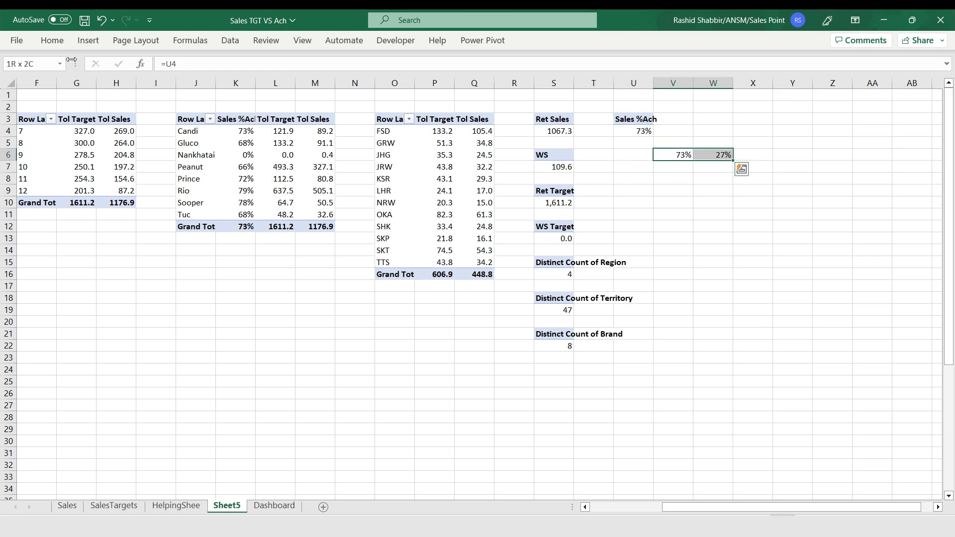
Insert a doughnut chart on Sheet5 and set its data range to V6:W6.
{"action": "double_click", "coordinate": [52, 41]}
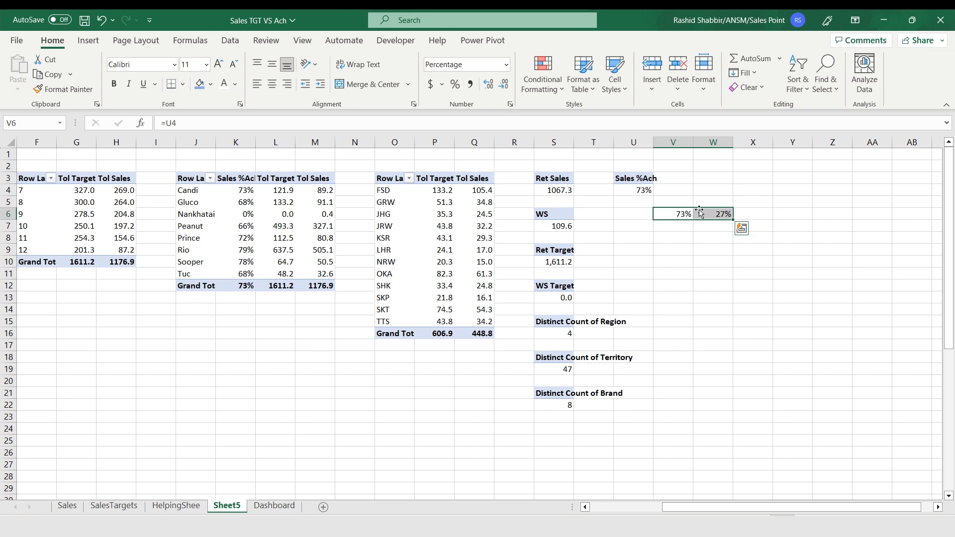
{"action": "left_click", "coordinate": [673, 238]}
{"action": "left_click", "coordinate": [88, 40]}
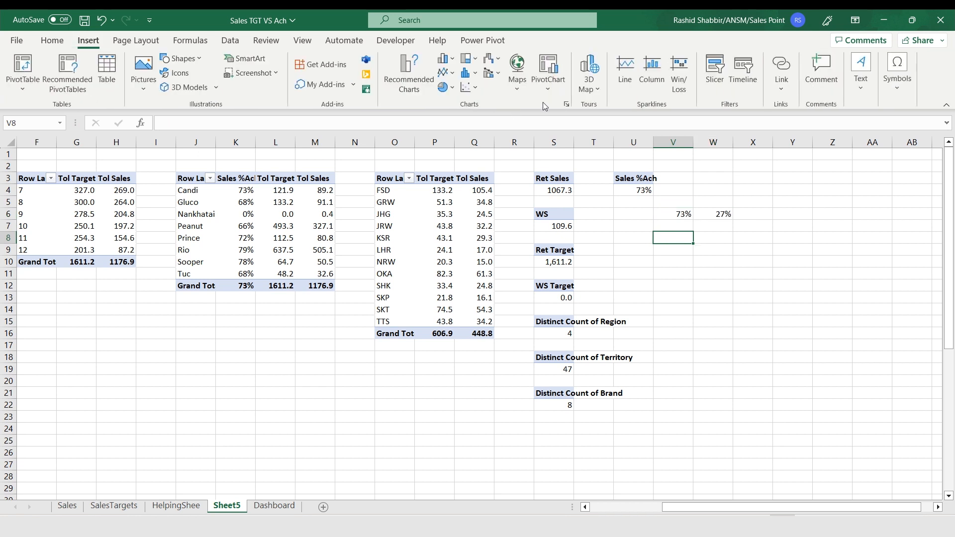
{"action": "left_click", "coordinate": [446, 84]}
{"action": "left_click", "coordinate": [466, 250]}
{"action": "left_click_drag", "start_coordinate": [465, 250], "coordinate": [645, 258]}
{"action": "right_click", "coordinate": [644, 259]}
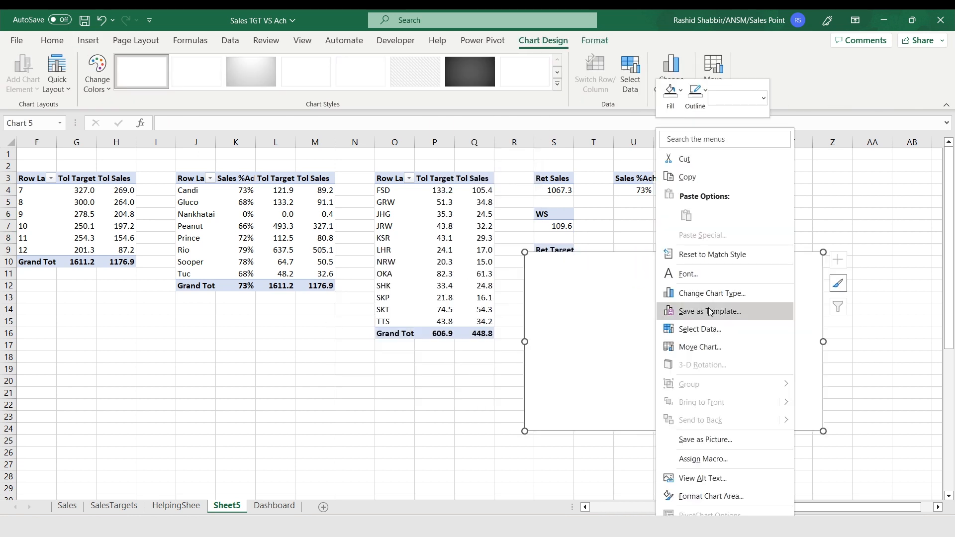
{"action": "left_click", "coordinate": [697, 330]}
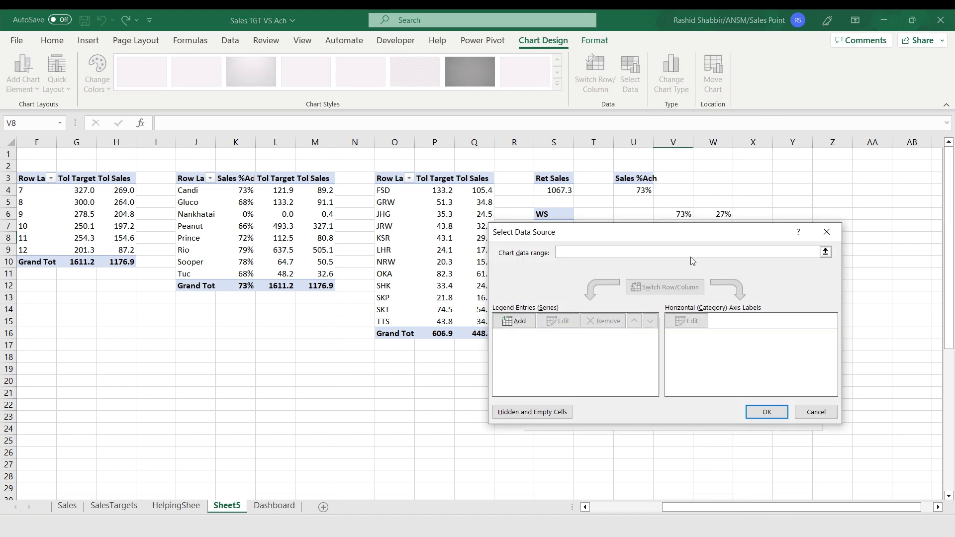
{"action": "left_click_drag", "start_coordinate": [673, 214], "coordinate": [716, 214]}
{"action": "left_click", "coordinate": [771, 446]}
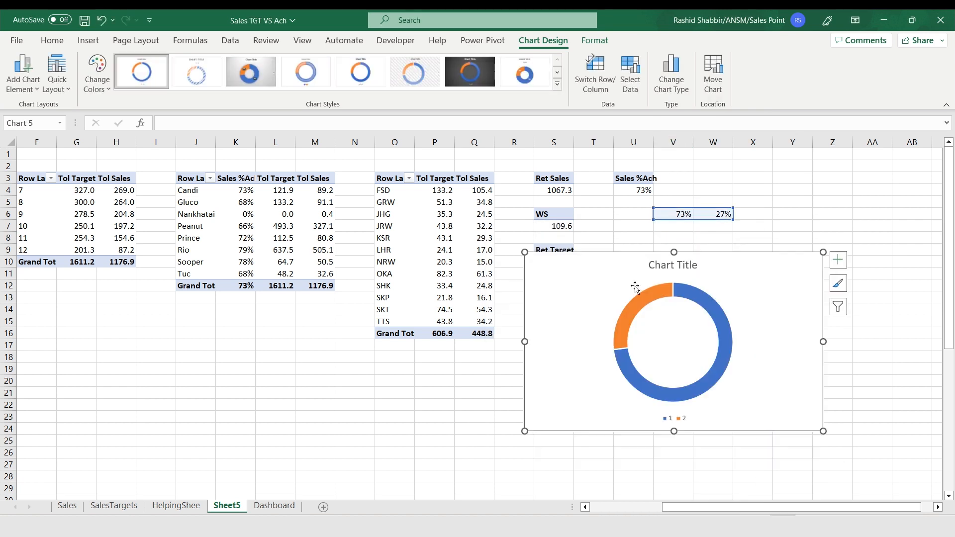
Move the doughnut chart slightly up and remove its title and legend.
{"action": "left_click_drag", "start_coordinate": [636, 287], "coordinate": [655, 233]}
{"action": "left_click", "coordinate": [831, 208]}
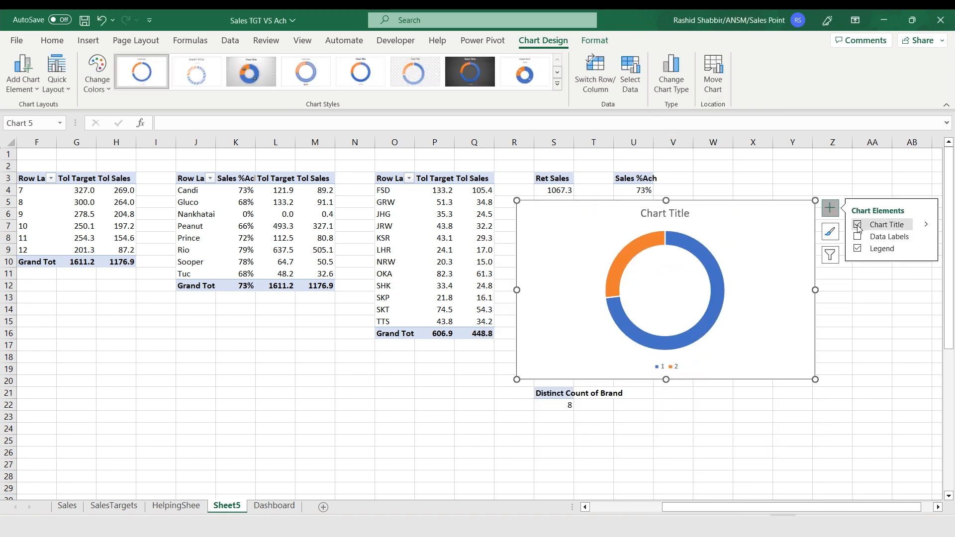
{"action": "left_click", "coordinate": [858, 224]}
{"action": "left_click", "coordinate": [857, 249]}
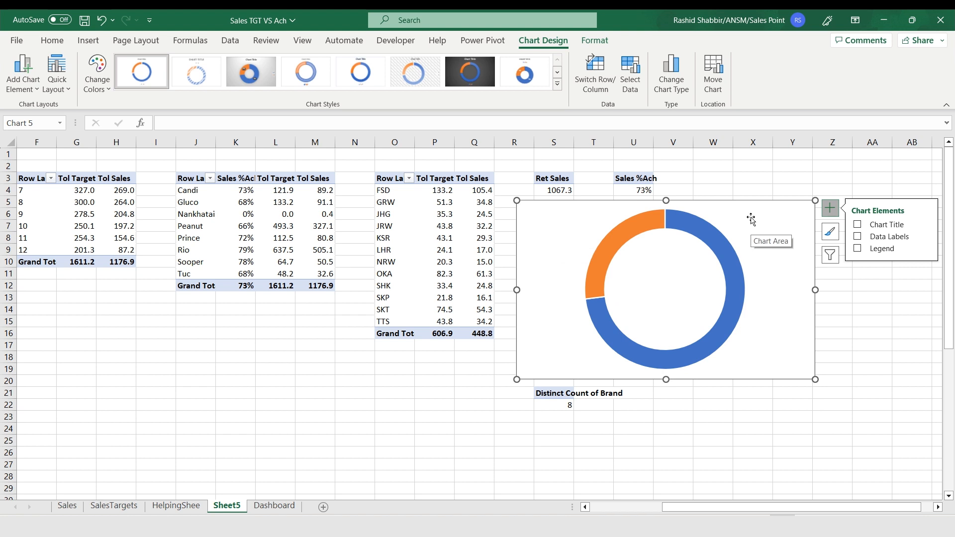
Move the doughnut chart to the Dashboard sheet as an embedded object.
{"action": "left_click", "coordinate": [713, 72]}
{"action": "left_click", "coordinate": [659, 359]}
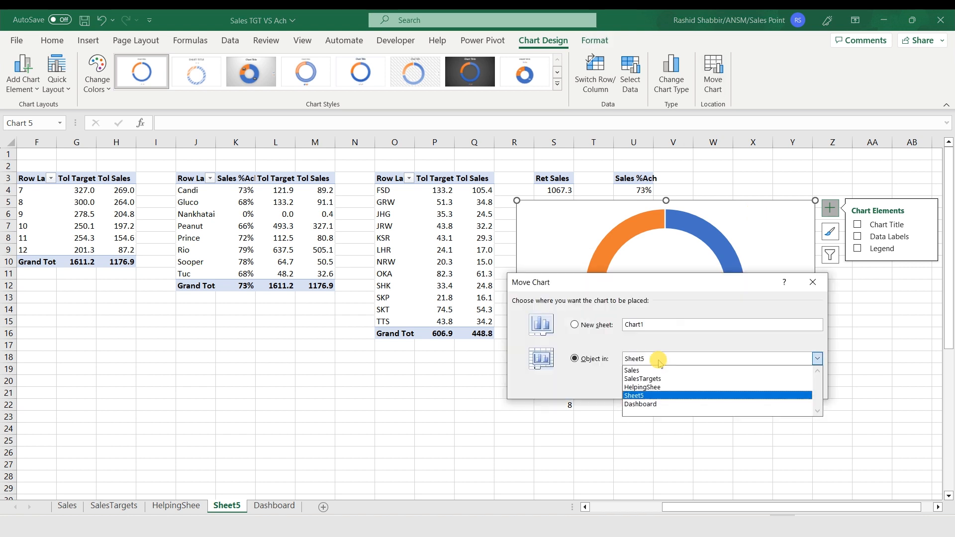
{"action": "left_click", "coordinate": [647, 404]}
{"action": "left_click", "coordinate": [725, 386]}
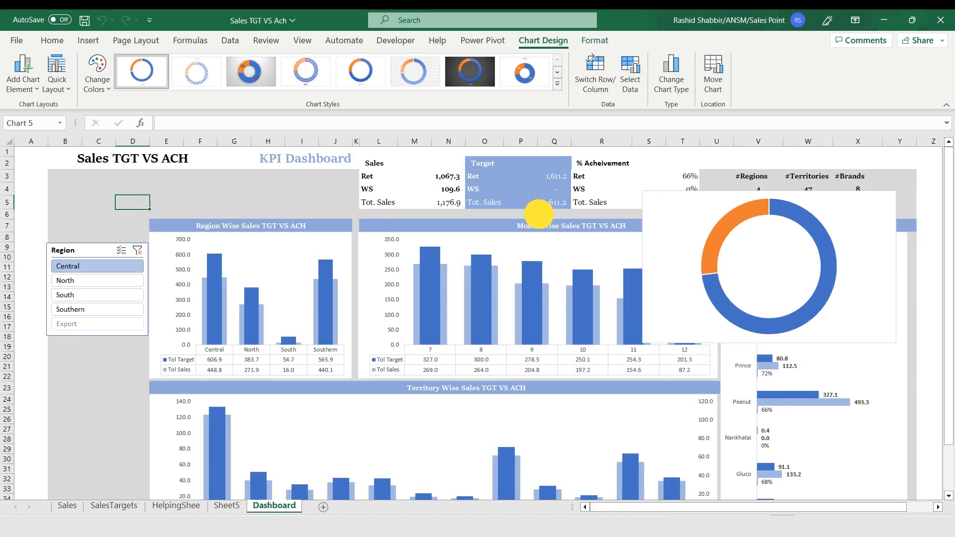
Place the doughnut chart over the Region slicer area and remove its fill and outline.
{"action": "left_click_drag", "start_coordinate": [539, 214], "coordinate": [111, 205]}
{"action": "double_click", "coordinate": [111, 204]}
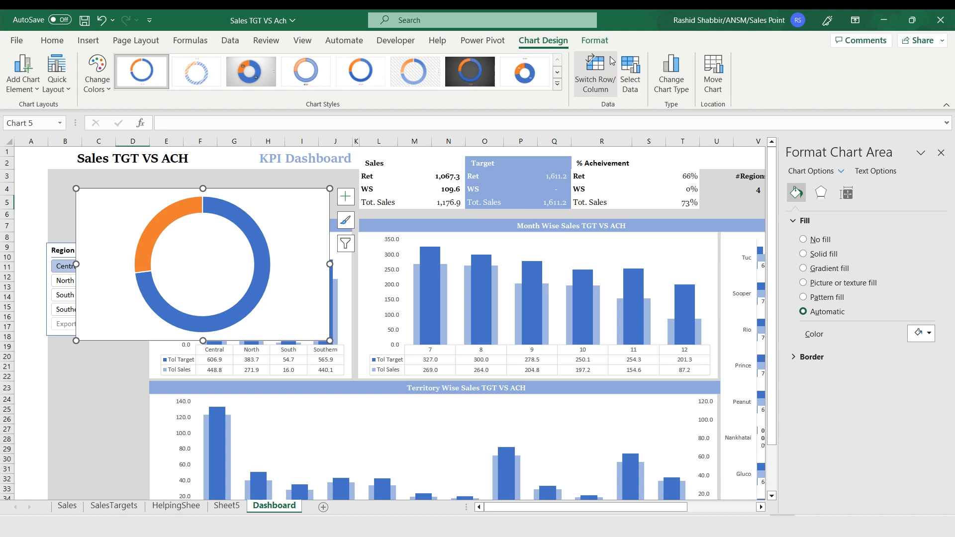
{"action": "left_click", "coordinate": [595, 40]}
{"action": "left_click", "coordinate": [499, 59]}
{"action": "left_click", "coordinate": [478, 214]}
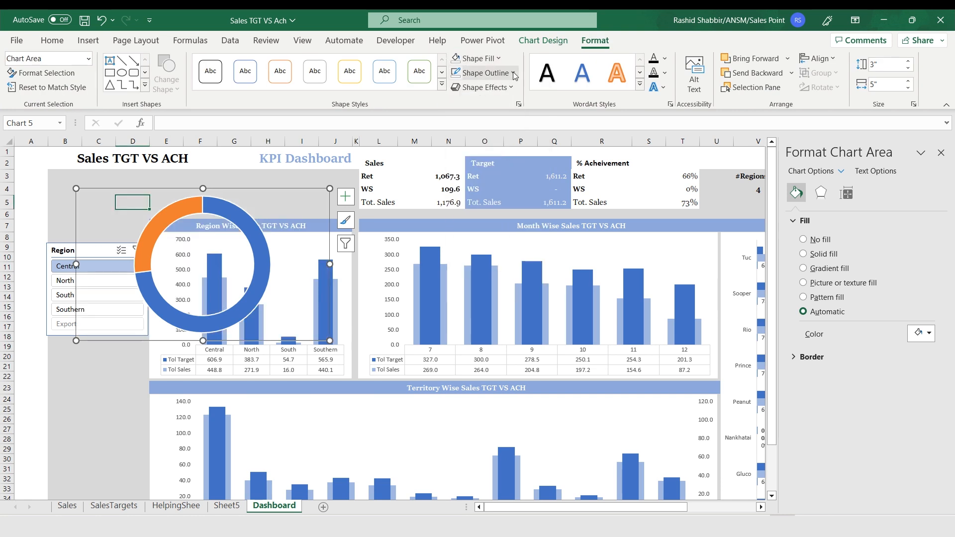
{"action": "left_click", "coordinate": [513, 72]}
{"action": "left_click", "coordinate": [485, 222]}
Shrink the doughnut chart to fit the grey area under the dashboard title and move the Region slicer below it.
{"action": "left_click_drag", "start_coordinate": [76, 340], "coordinate": [199, 290]}
{"action": "left_click_drag", "start_coordinate": [295, 183], "coordinate": [128, 160]}
{"action": "left_click", "coordinate": [59, 263]}
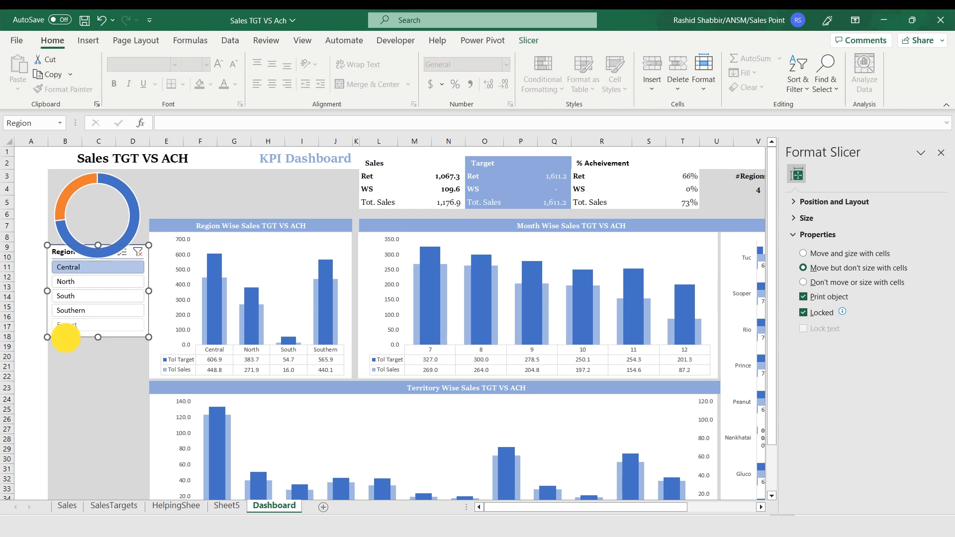
{"action": "left_click_drag", "start_coordinate": [66, 338], "coordinate": [64, 354]}
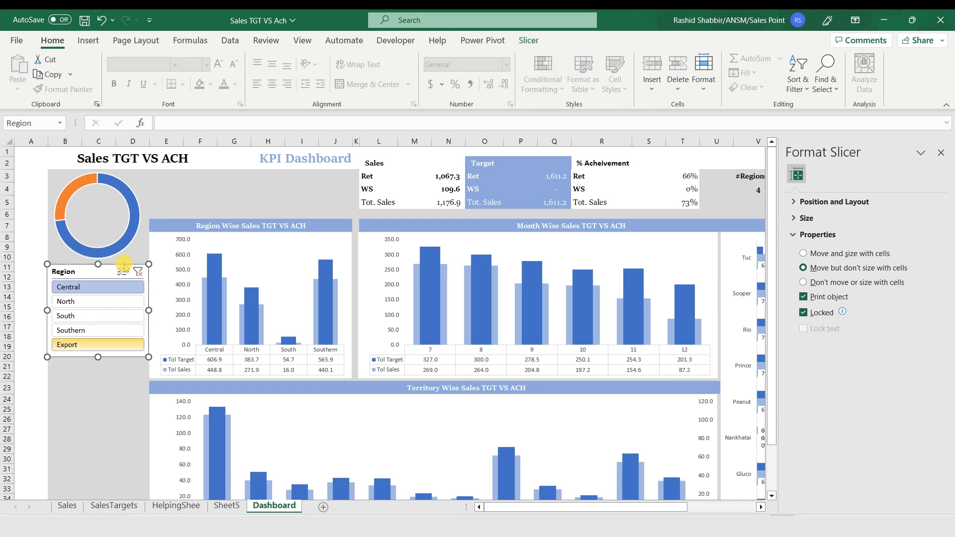
{"action": "left_click", "coordinate": [126, 187]}
{"action": "left_click_drag", "start_coordinate": [127, 166], "coordinate": [129, 166]}
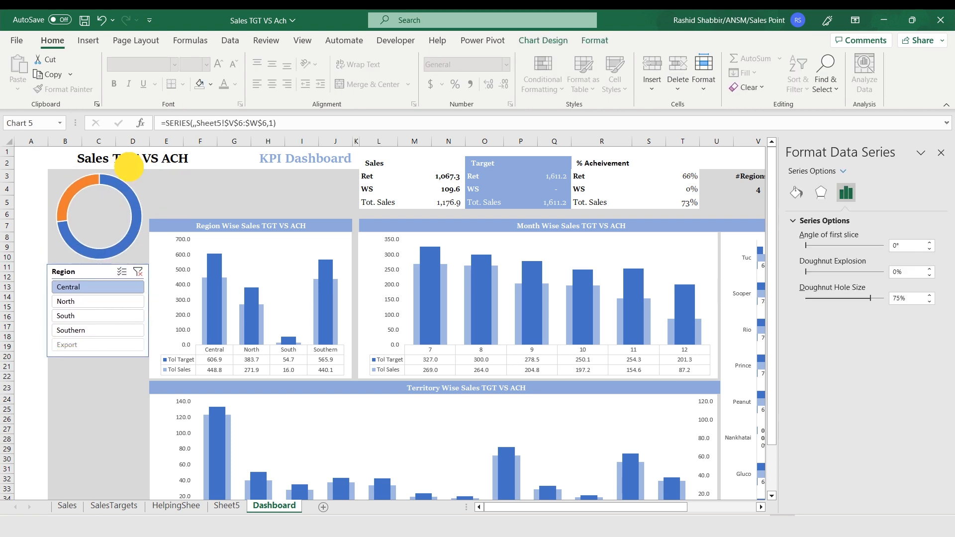
{"action": "left_click", "coordinate": [40, 151]}
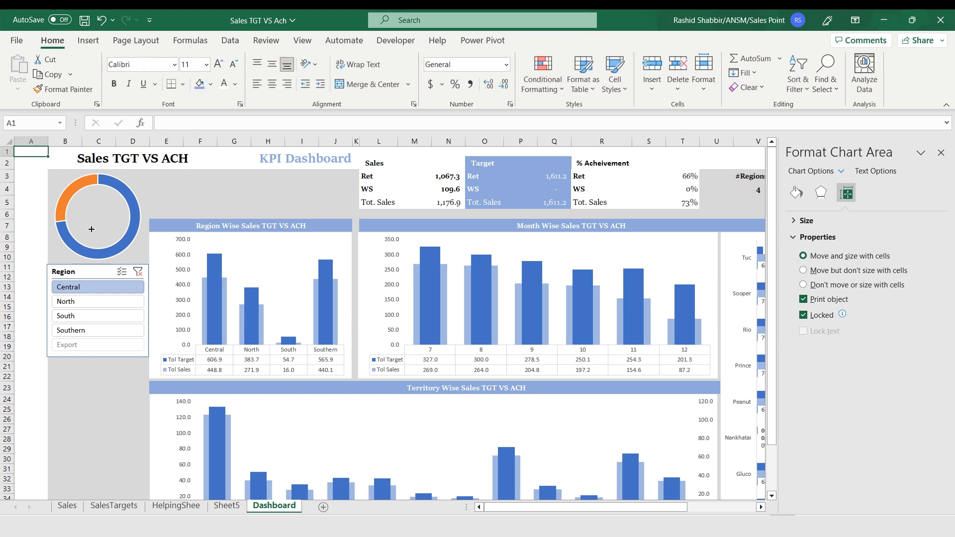
{"action": "left_click_drag", "start_coordinate": [47, 141], "coordinate": [25, 143]}
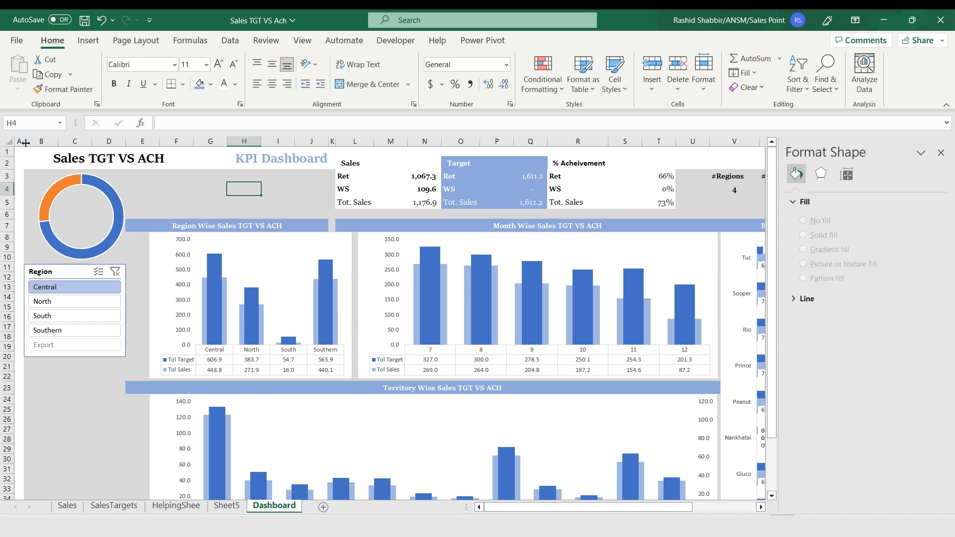
{"action": "key", "text": "ctrl+z"}
{"action": "key", "text": "ctrl+z"}
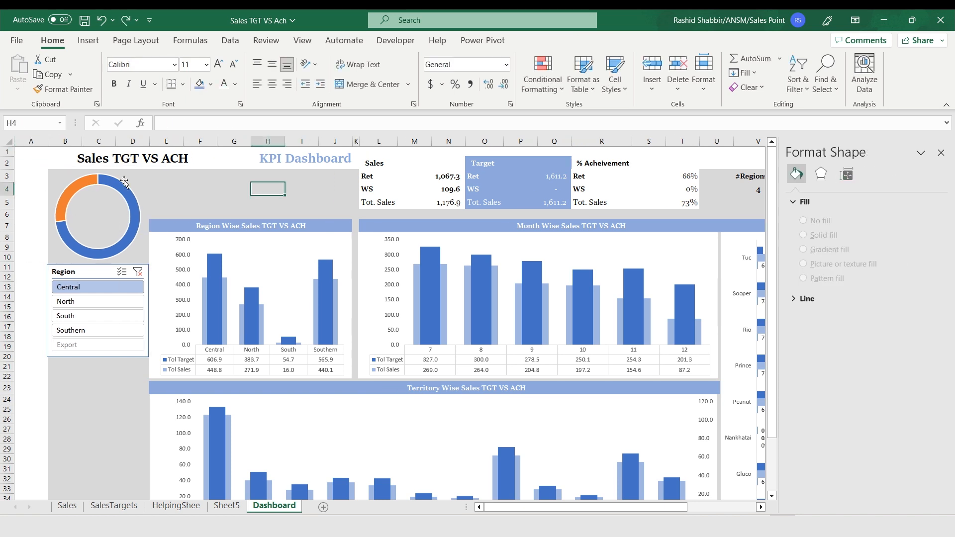
Close the formatting pane, draw a text box beside the doughnut chart and link it to =Sheet5!V6.
{"action": "left_click", "coordinate": [234, 195]}
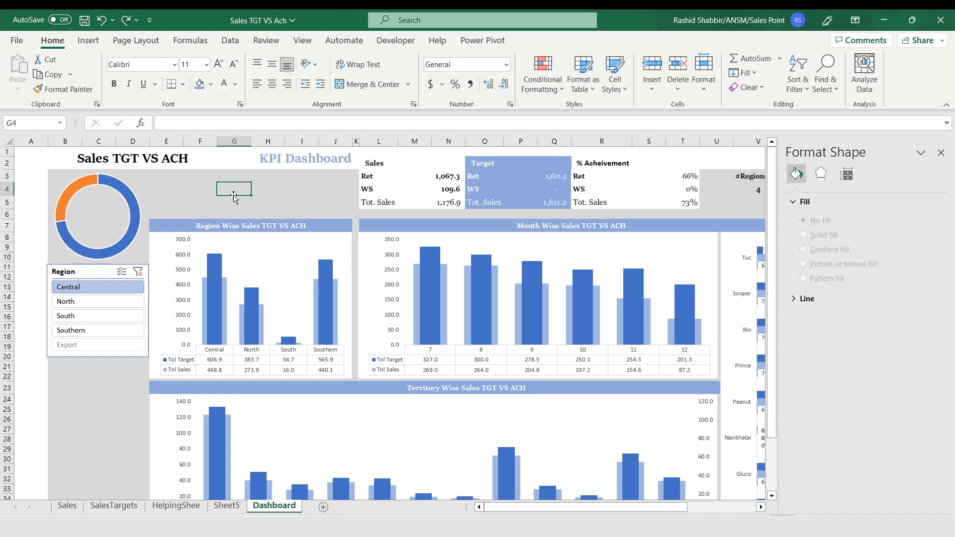
{"action": "left_click", "coordinate": [941, 153]}
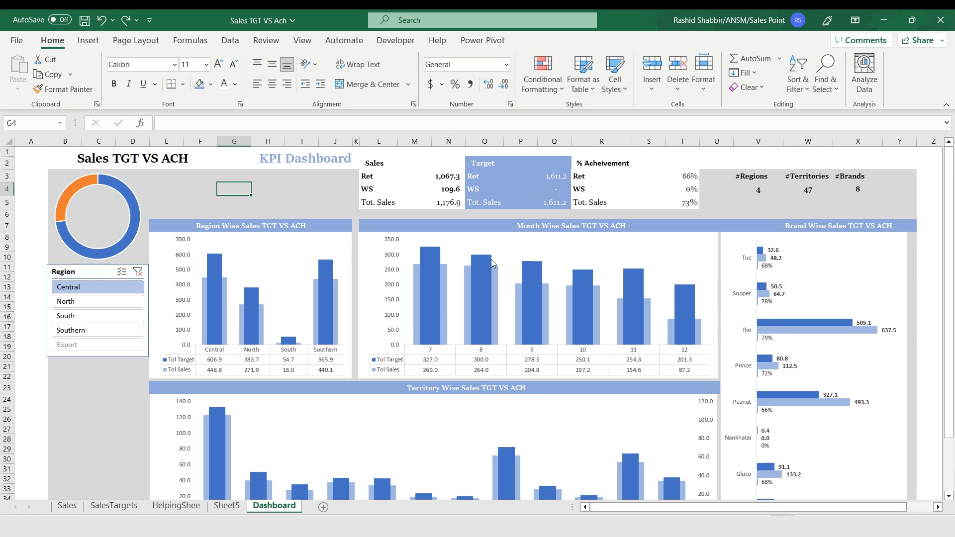
{"action": "left_click", "coordinate": [88, 41]}
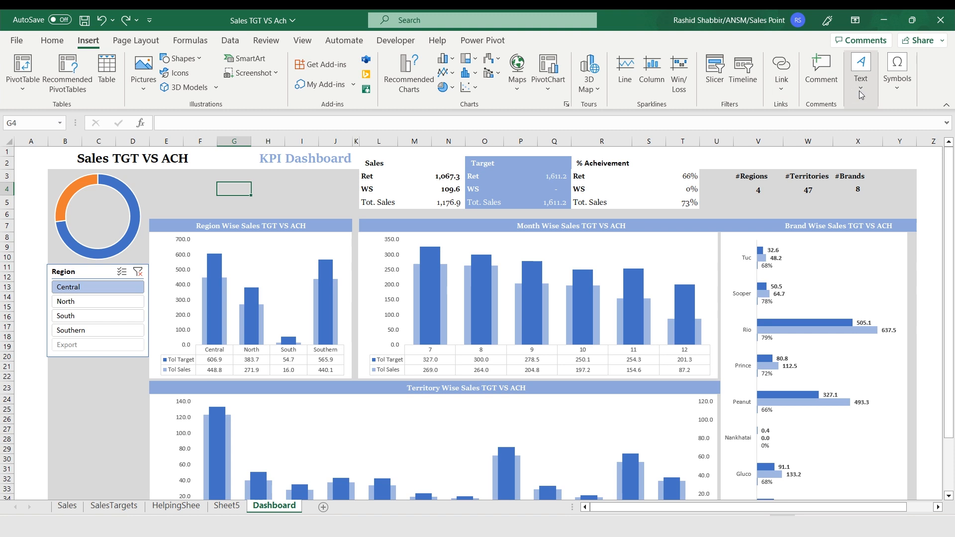
{"action": "left_click", "coordinate": [862, 87]}
{"action": "left_click", "coordinate": [846, 118]}
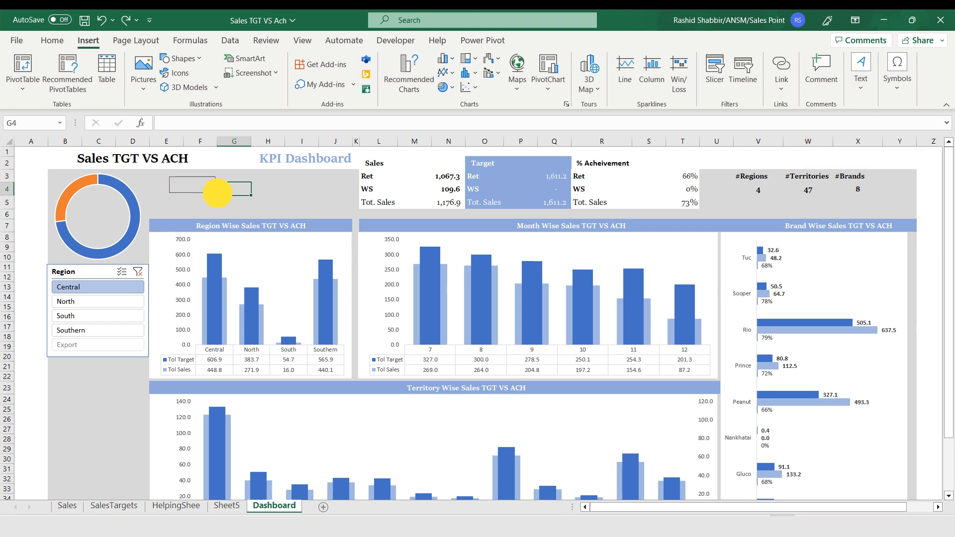
{"action": "left_click_drag", "start_coordinate": [217, 193], "coordinate": [215, 195]}
{"action": "key", "text": "ctrl+Page_Up"}
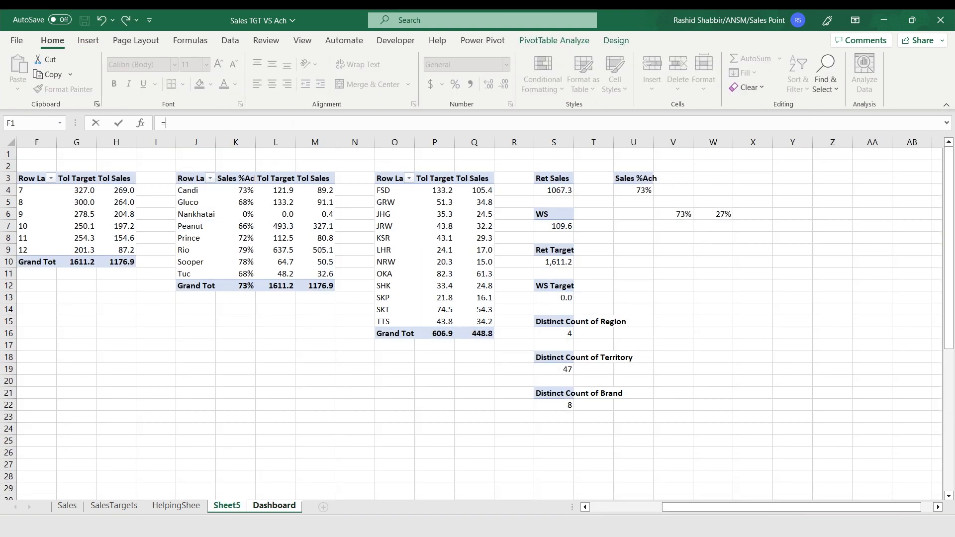
{"action": "left_click", "coordinate": [670, 215]}
{"action": "key", "text": "Return"}
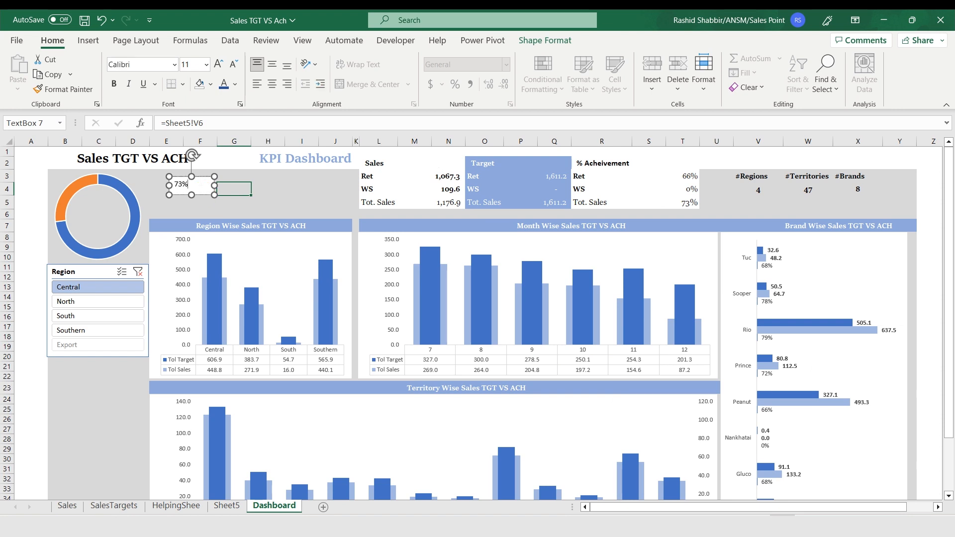
Remove the fill and outline of the linked percentage text box.
{"action": "left_click", "coordinate": [545, 40]}
{"action": "left_click", "coordinate": [481, 73]}
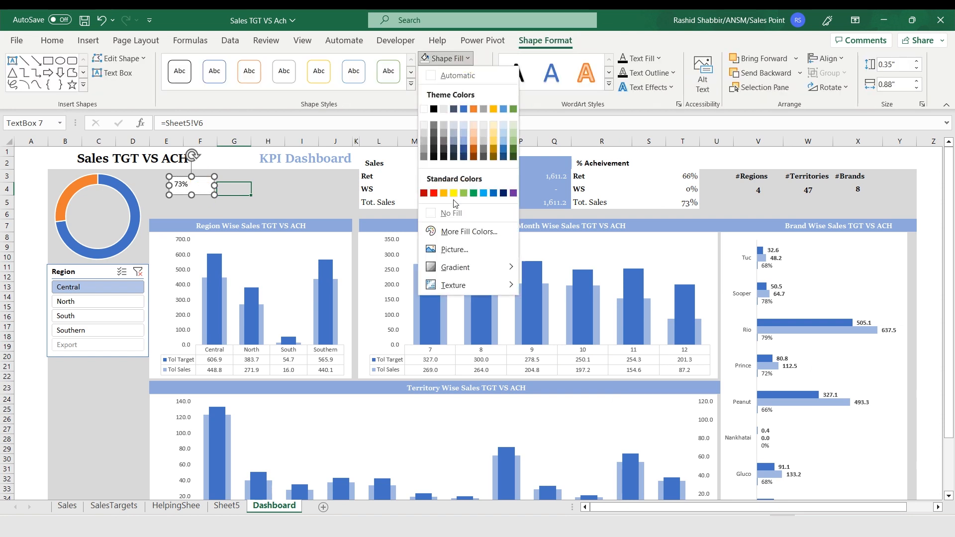
{"action": "left_click", "coordinate": [482, 77]}
{"action": "left_click", "coordinate": [481, 77]}
{"action": "left_click", "coordinate": [452, 226]}
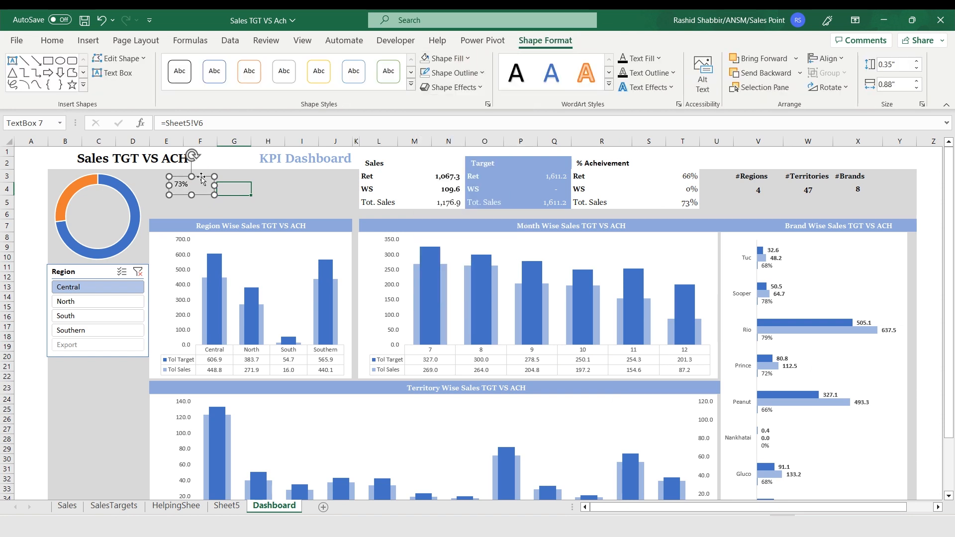
Move the percentage text box into the doughnut's hole and increase its font size to 20.
{"action": "left_click_drag", "start_coordinate": [198, 179], "coordinate": [112, 211]}
{"action": "left_click", "coordinate": [52, 40]}
{"action": "left_click", "coordinate": [222, 67]}
{"action": "left_click", "coordinate": [222, 67]}
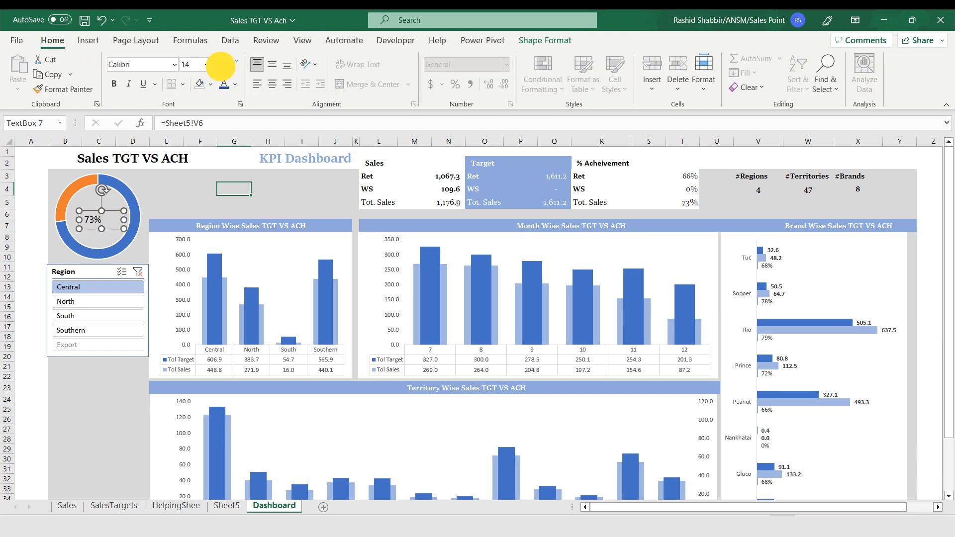
{"action": "left_click", "coordinate": [222, 68]}
{"action": "left_click", "coordinate": [222, 68]}
{"action": "left_click", "coordinate": [222, 68]}
Make the percentage text box slightly taller and centre its text vertically and horizontally.
{"action": "left_click_drag", "start_coordinate": [102, 230], "coordinate": [102, 237]}
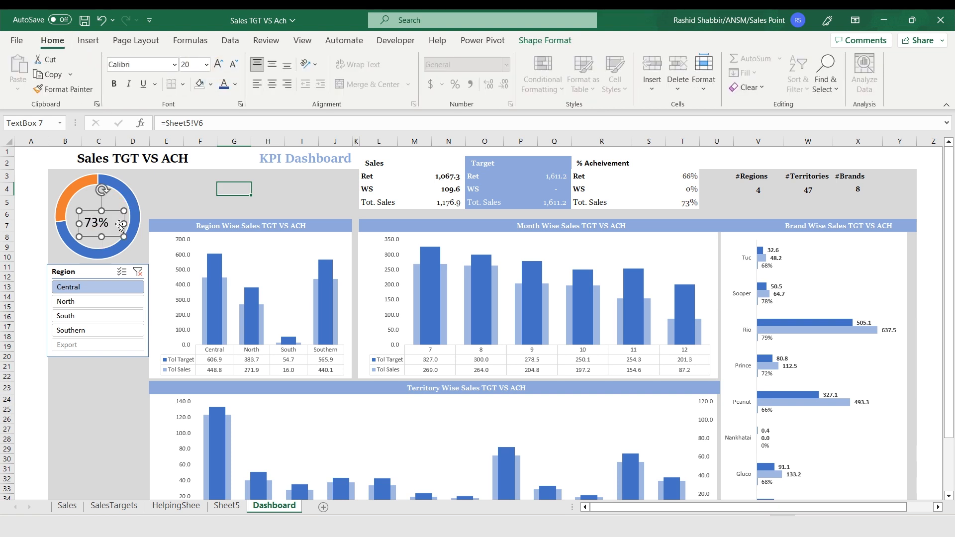
{"action": "left_click", "coordinate": [273, 65]}
{"action": "left_click", "coordinate": [272, 85]}
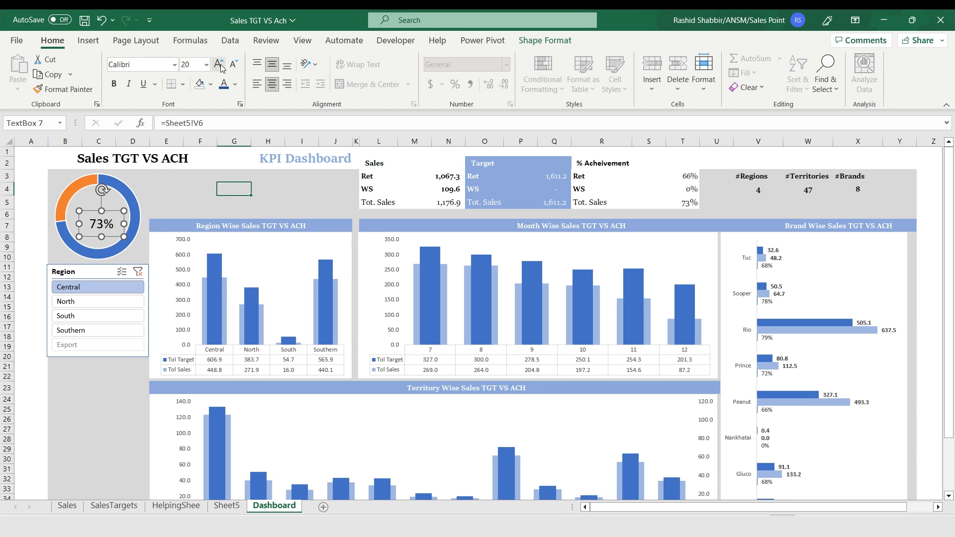
Format the doughnut's percentage label as bold blue Sitka Heading at size 28 and re-centre it in the ring.
{"action": "left_click", "coordinate": [224, 83]}
{"action": "left_click", "coordinate": [160, 69]}
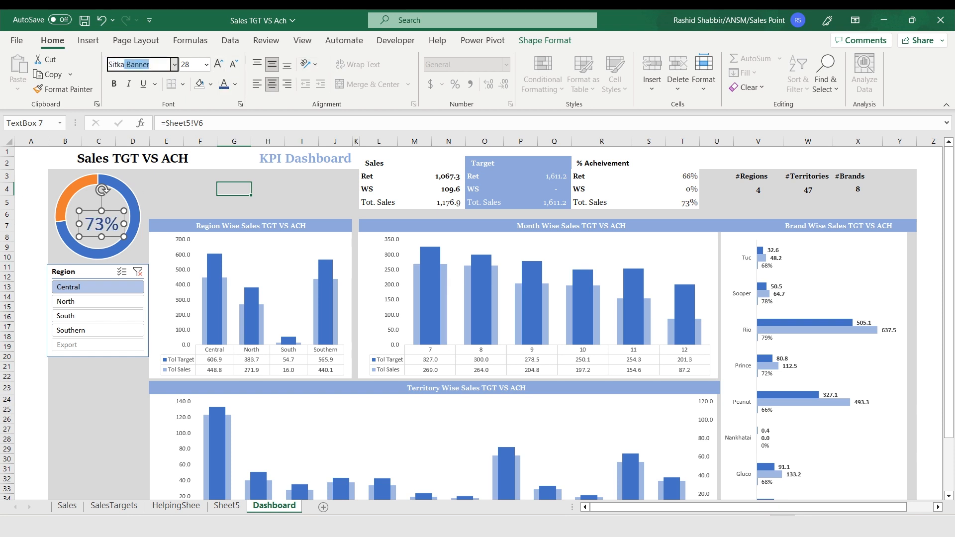
{"action": "type", "text": "Sitka Heading"}
{"action": "key", "text": "Return"}
{"action": "mouse_move", "coordinate": [79, 224]}
{"action": "left_mouse_down"}
{"action": "mouse_move", "coordinate": [110, 199]}
{"action": "mouse_move", "coordinate": [112, 226]}
{"action": "left_mouse_up"}
{"action": "left_click", "coordinate": [116, 86]}
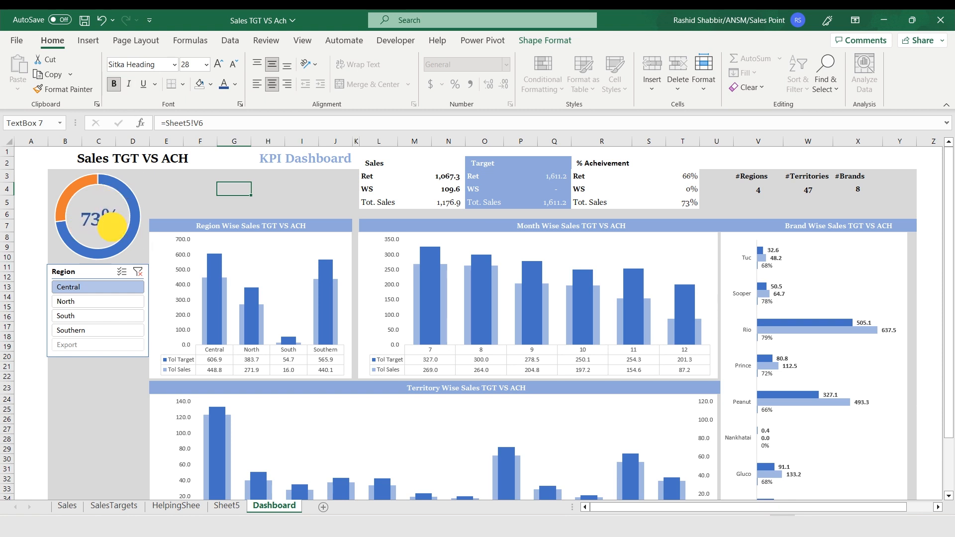
Set the width of column A on the Dashboard to 2.
{"action": "left_click", "coordinate": [302, 202]}
{"action": "right_click", "coordinate": [26, 142]}
{"action": "left_click", "coordinate": [70, 342]}
{"action": "type", "text": "2"}
{"action": "key", "text": "Return"}
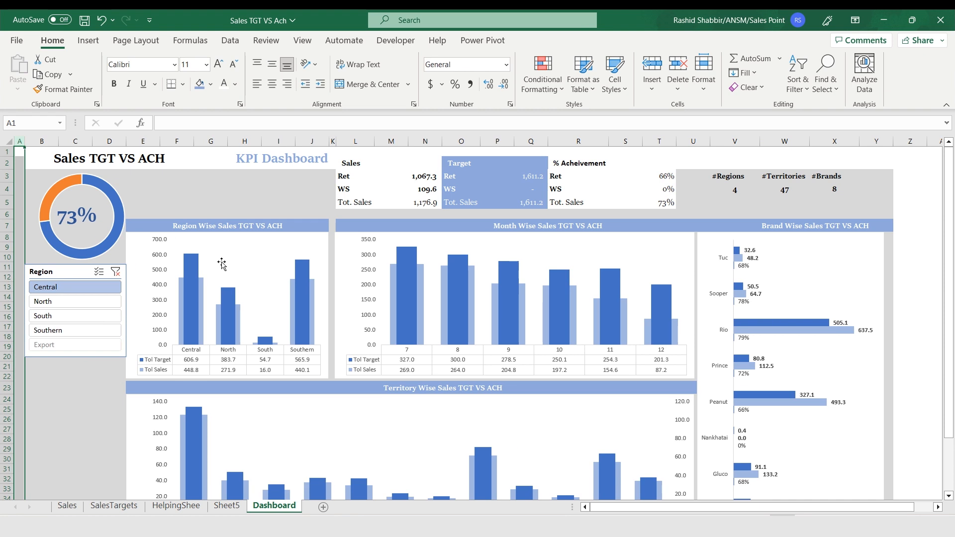
Collapse the ribbon and shift the doughnut chart slightly left so it surrounds the percentage label evenly.
{"action": "left_click", "coordinate": [211, 202]}
{"action": "double_click", "coordinate": [52, 40]}
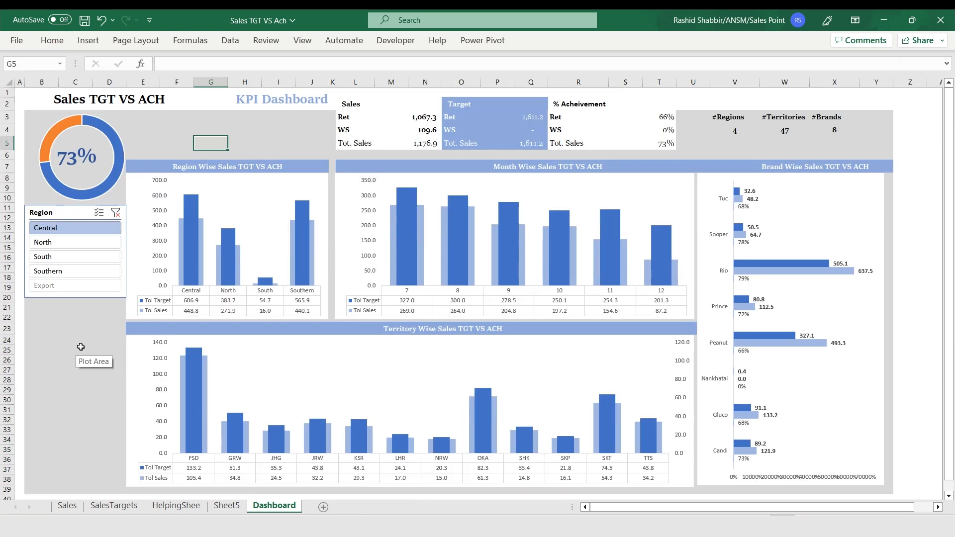
{"action": "left_click", "coordinate": [111, 150]}
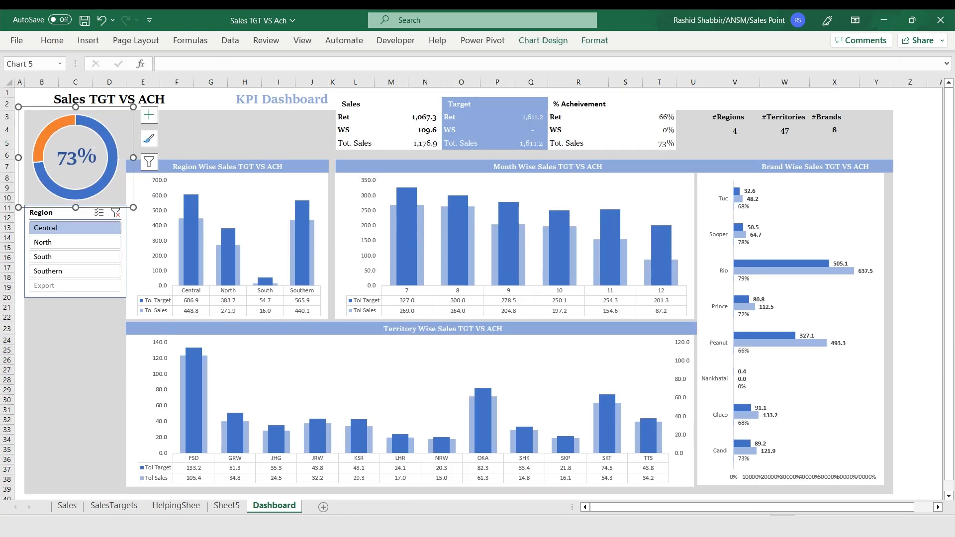
Insert slicers for the Brand table's Brand field and the Territory table's Short field, starting from the territory chart.
{"action": "left_click", "coordinate": [87, 143]}
{"action": "left_click", "coordinate": [142, 132]}
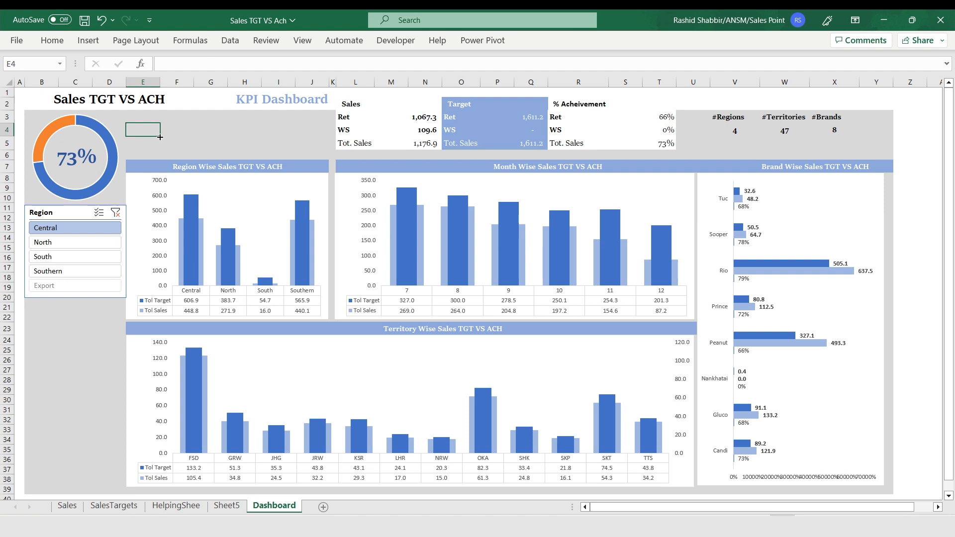
{"action": "left_click", "coordinate": [218, 343]}
{"action": "left_click", "coordinate": [88, 42]}
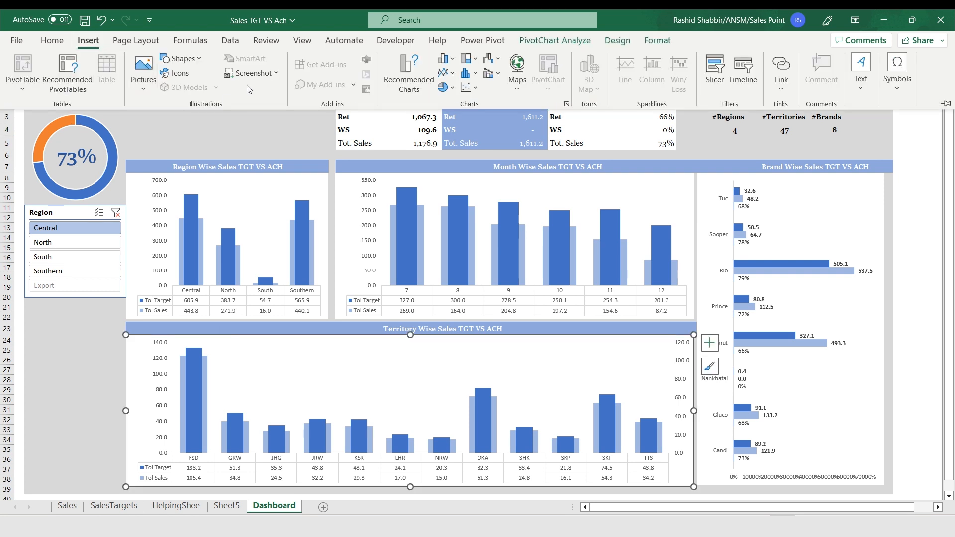
{"action": "left_click", "coordinate": [715, 70]}
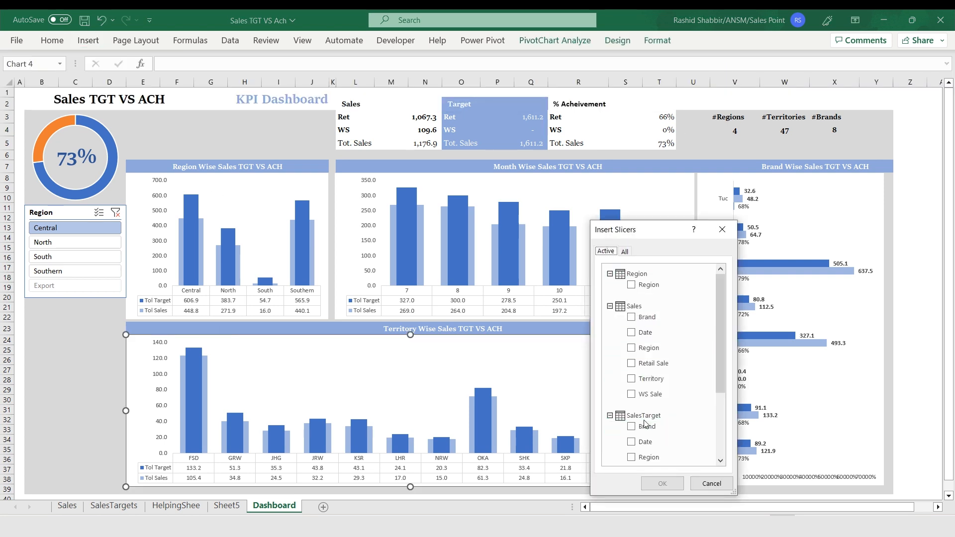
{"action": "scroll", "coordinate": [645, 358], "scroll_direction": "down", "scroll_amount": 1}
{"action": "scroll", "coordinate": [646, 357], "scroll_direction": "down", "scroll_amount": 1}
{"action": "left_click", "coordinate": [625, 251]}
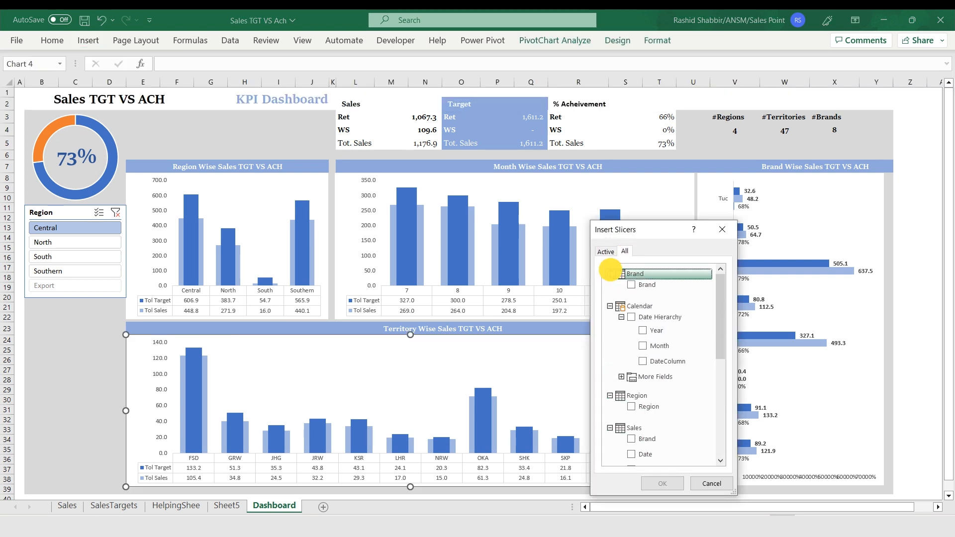
{"action": "left_click", "coordinate": [631, 285]}
{"action": "left_click", "coordinate": [610, 306]}
{"action": "left_click", "coordinate": [610, 324]}
{"action": "left_click", "coordinate": [610, 344]}
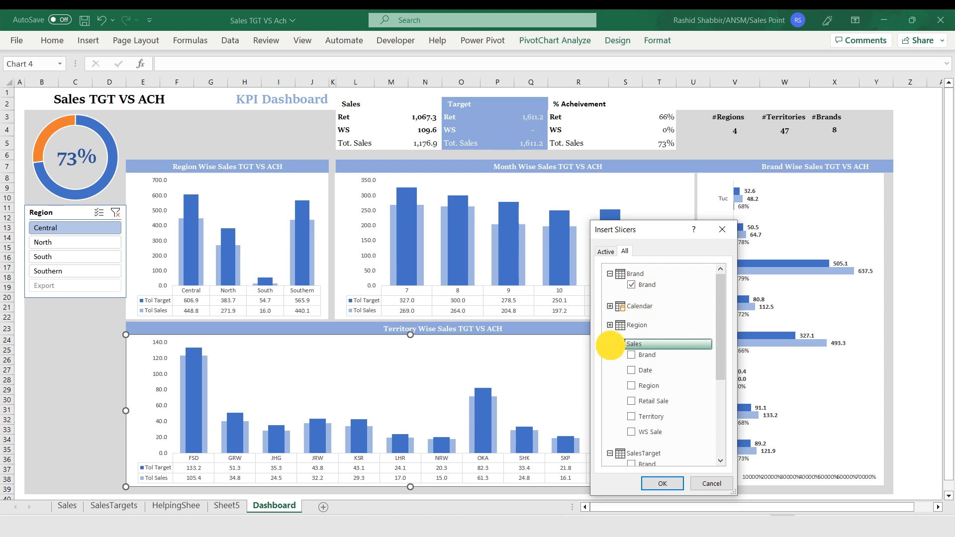
{"action": "left_click", "coordinate": [610, 363]}
{"action": "left_click", "coordinate": [610, 382]}
{"action": "left_click", "coordinate": [631, 393]}
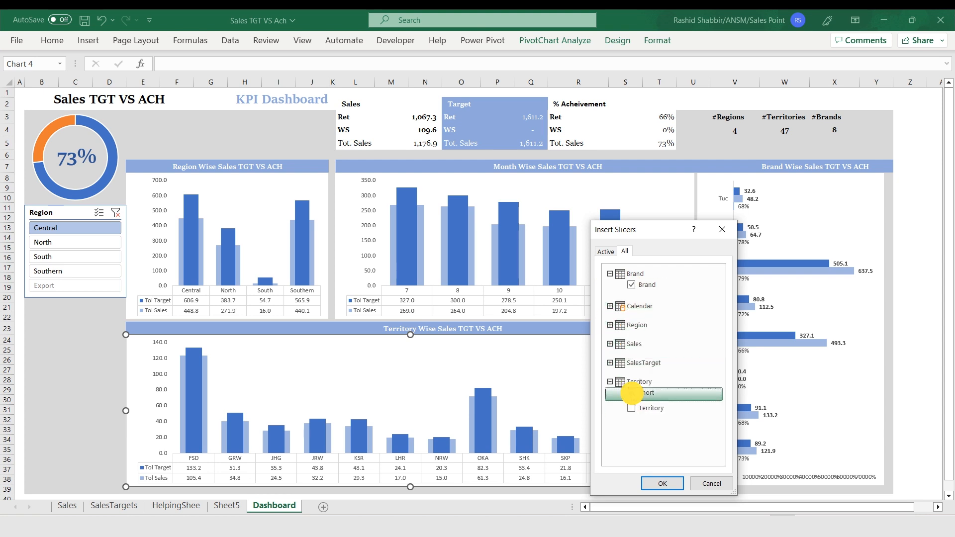
{"action": "left_click", "coordinate": [663, 483]}
Move the Brand slicer away from the Short slicer and clear the Short slicer's filter.
{"action": "left_click", "coordinate": [493, 262]}
{"action": "left_click_drag", "start_coordinate": [452, 214], "coordinate": [322, 213]}
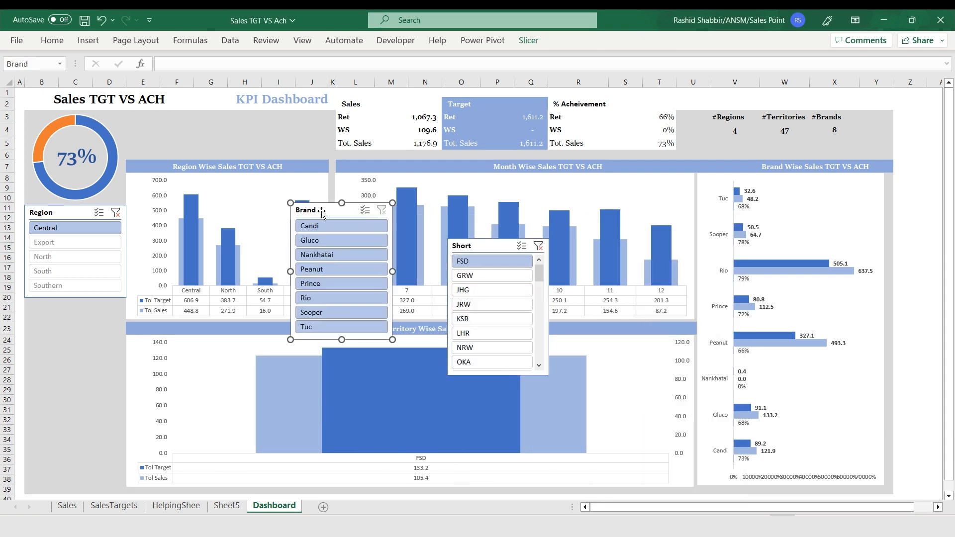
{"action": "left_click", "coordinate": [539, 245]}
Set the Brand slicer to 2 columns and the Short slicer to 3 columns.
{"action": "left_click", "coordinate": [528, 41]}
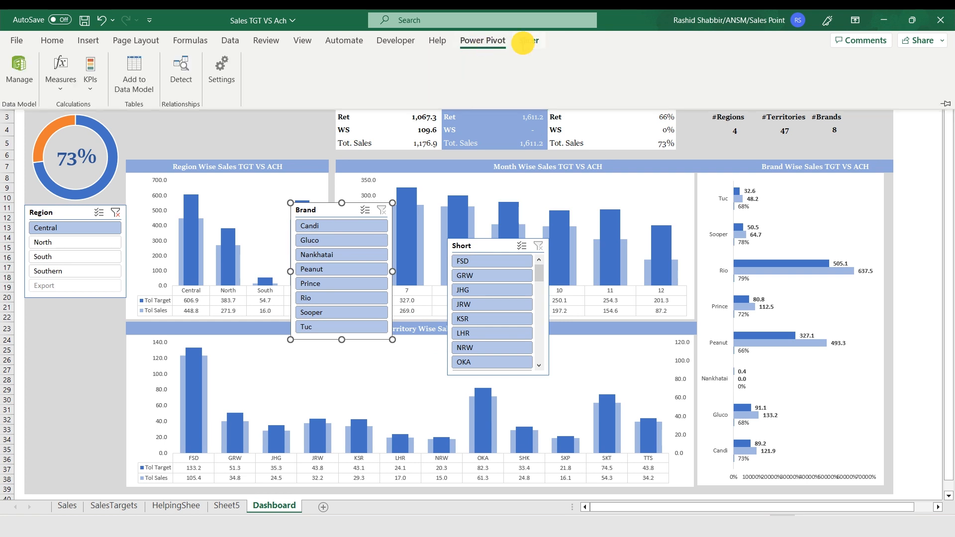
{"action": "type", "text": "2"}
{"action": "key", "text": "Return"}
{"action": "left_click", "coordinate": [476, 245]}
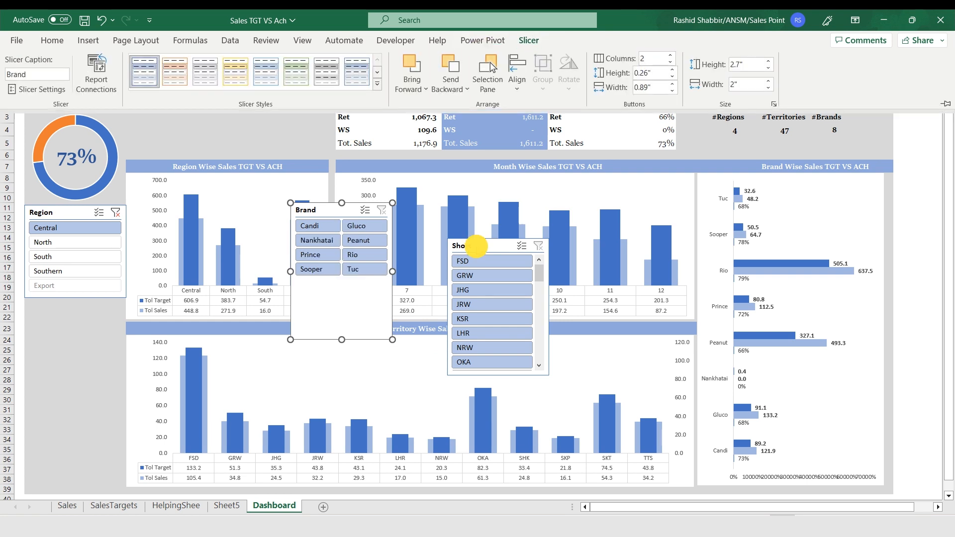
{"action": "left_click", "coordinate": [530, 42]}
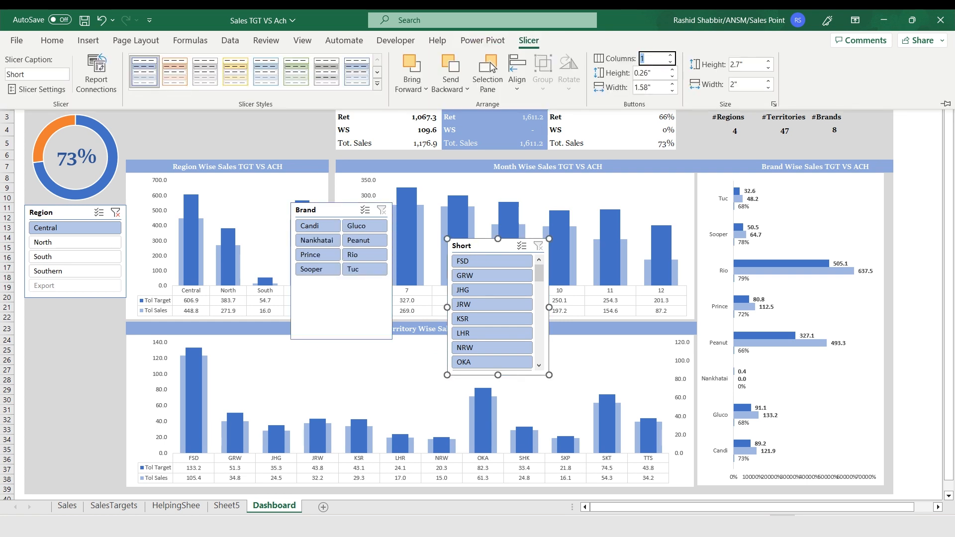
{"action": "type", "text": "3"}
{"action": "key", "text": "Return"}
Shorten the Short slicer, place it directly below the Region slicer, and shift the Region slicer slightly left to line up.
{"action": "left_click_drag", "start_coordinate": [496, 375], "coordinate": [497, 327]}
{"action": "left_click_drag", "start_coordinate": [485, 247], "coordinate": [59, 308]}
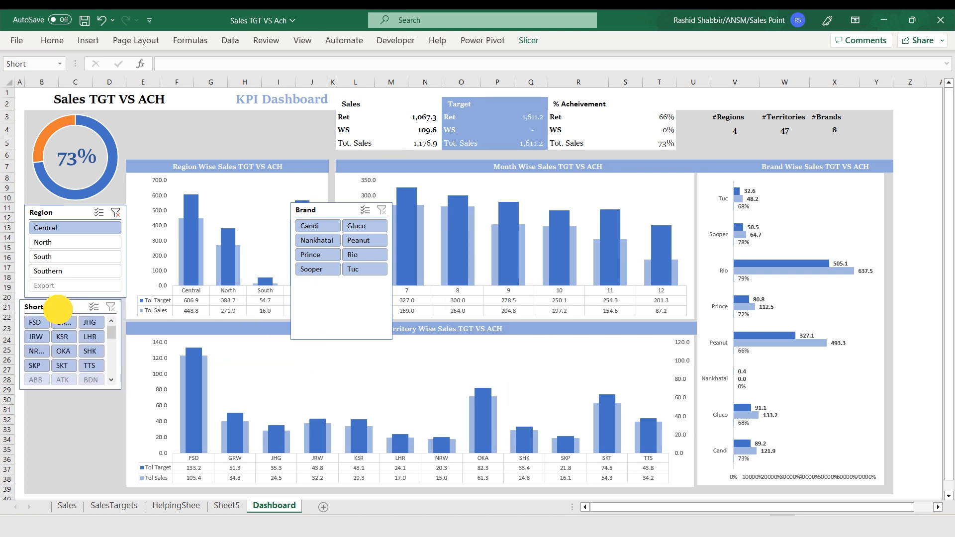
{"action": "left_click_drag", "start_coordinate": [75, 214], "coordinate": [71, 215]}
Shorten the Brand slicer to fit its four button rows and place it directly below the Short slicer.
{"action": "left_click", "coordinate": [327, 212]}
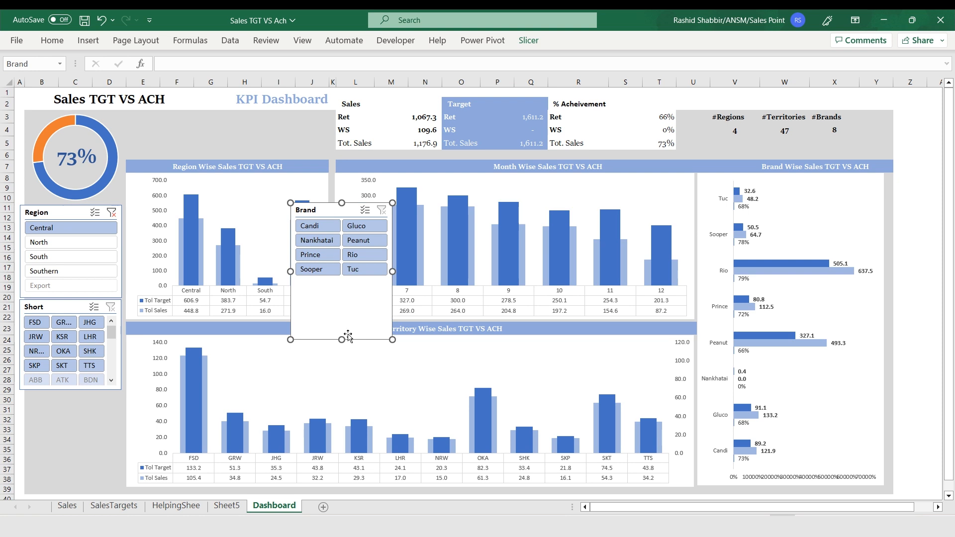
{"action": "left_click", "coordinate": [346, 341]}
{"action": "left_click", "coordinate": [353, 306]}
{"action": "left_click_drag", "start_coordinate": [341, 339], "coordinate": [341, 277]}
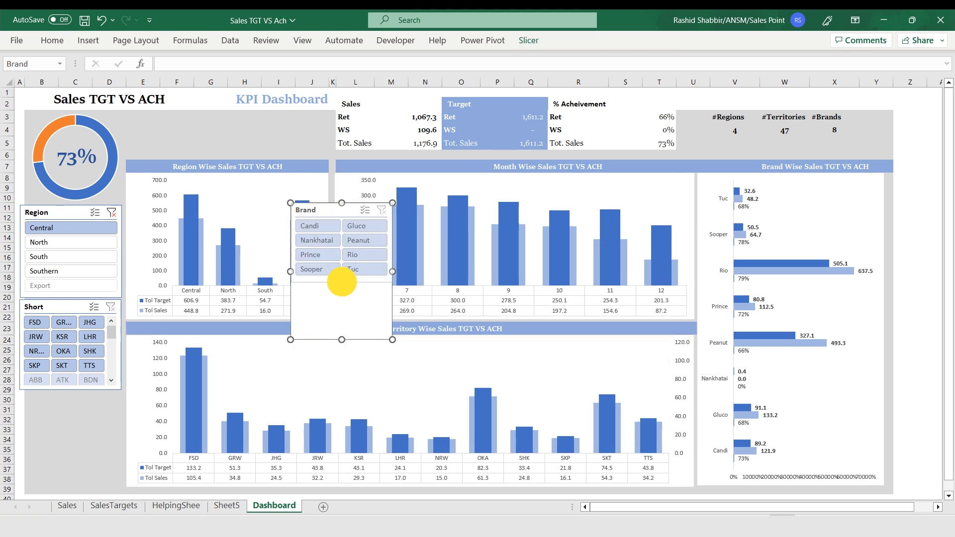
{"action": "left_click_drag", "start_coordinate": [319, 207], "coordinate": [56, 400]}
Align the Region, Short and Brand slicers on their centres and distribute them horizontally.
{"action": "left_click", "coordinate": [64, 307], "text": "ctrl"}
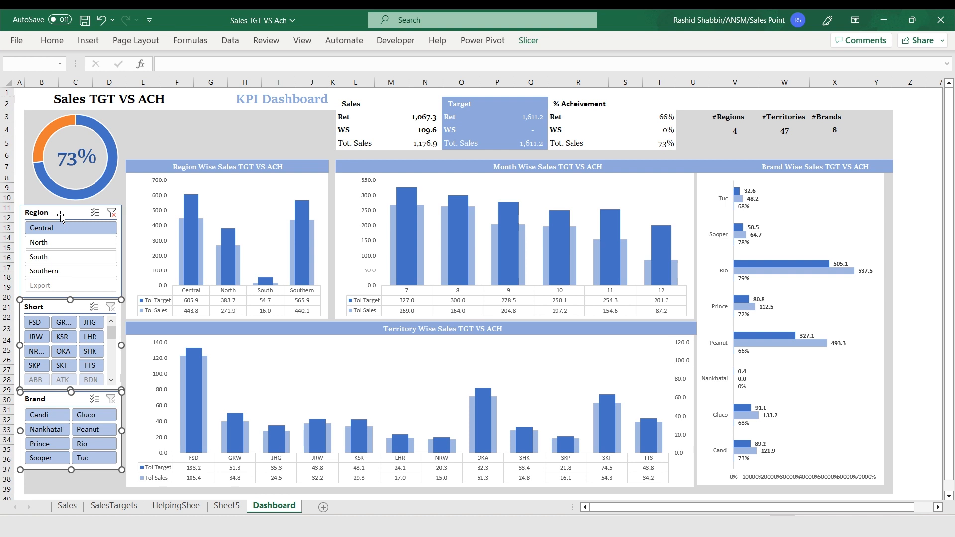
{"action": "left_click", "coordinate": [528, 41]}
{"action": "left_click", "coordinate": [517, 80]}
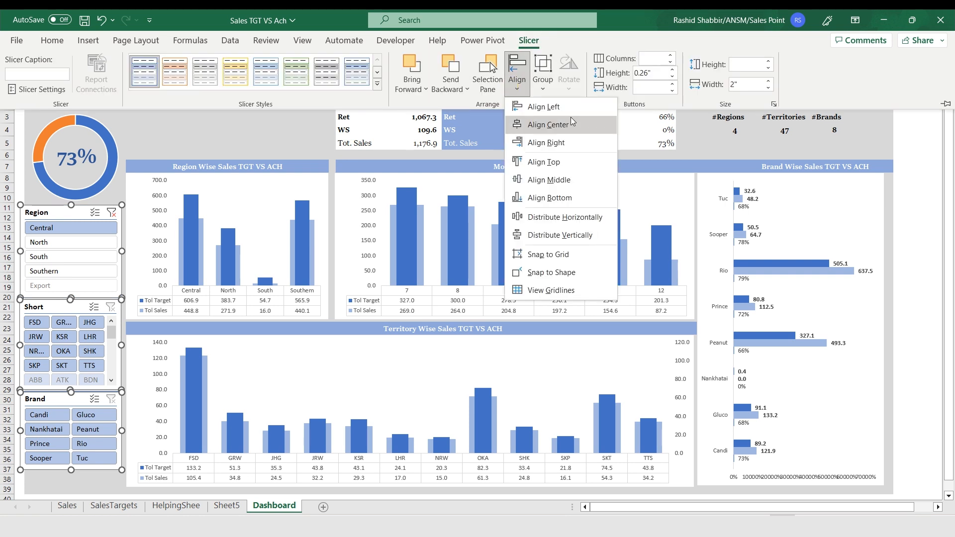
{"action": "left_click", "coordinate": [552, 125]}
{"action": "left_click", "coordinate": [517, 80]}
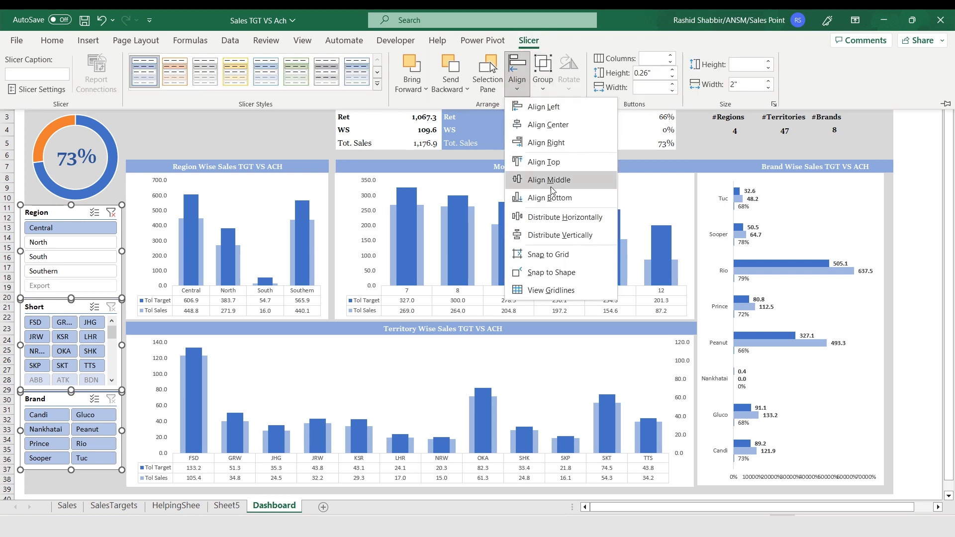
{"action": "left_click", "coordinate": [556, 218]}
{"action": "left_click", "coordinate": [176, 141]}
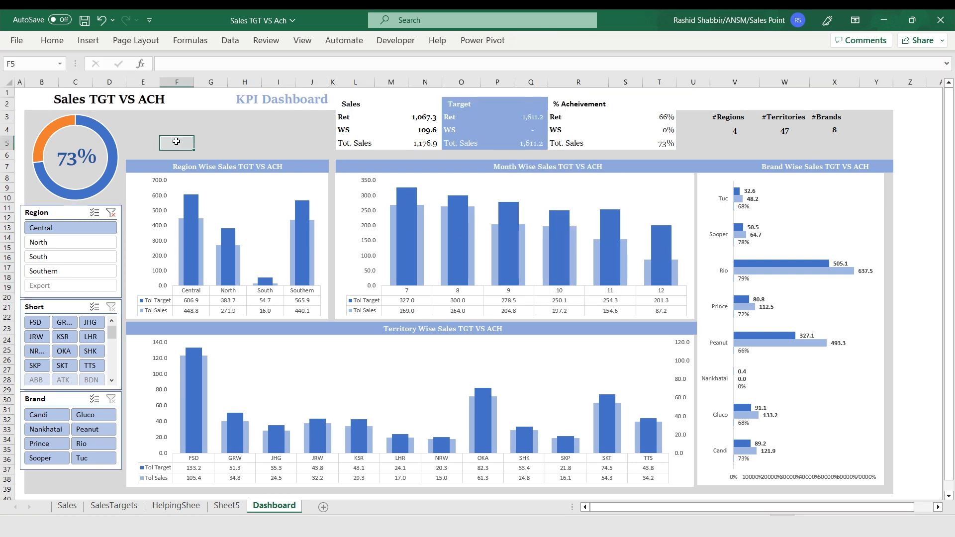
Insert Year and Month slicers from the Calendar table's date hierarchy.
{"action": "left_click", "coordinate": [246, 343]}
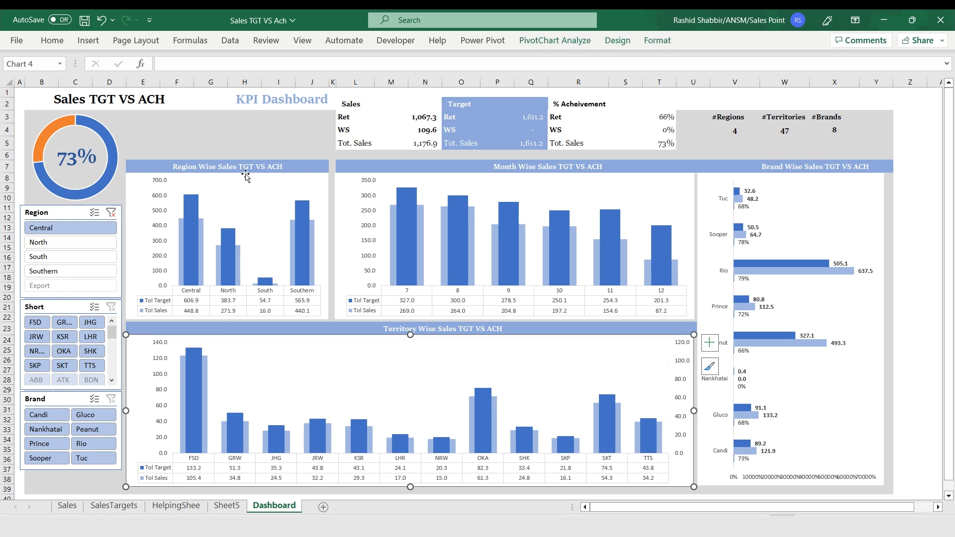
{"action": "left_click", "coordinate": [90, 39]}
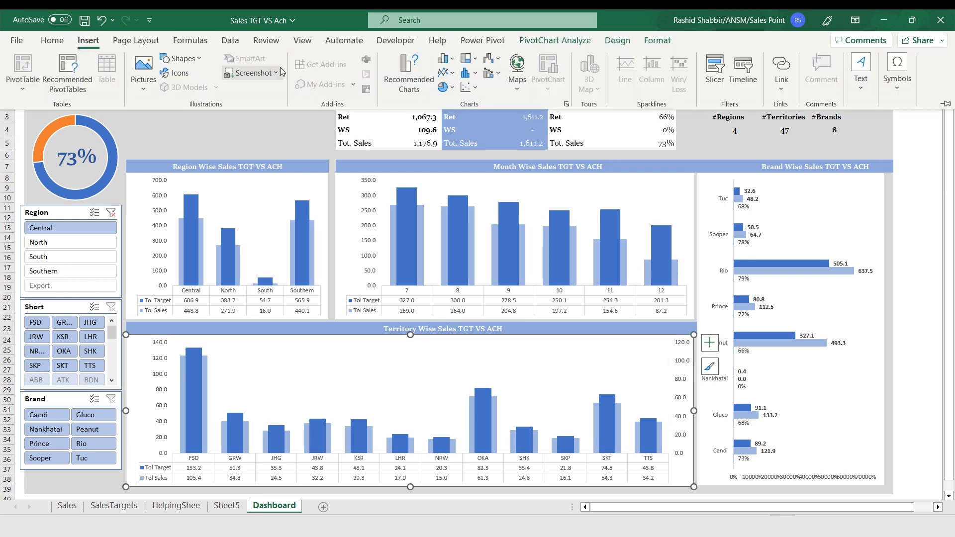
{"action": "left_click", "coordinate": [715, 72]}
{"action": "left_click", "coordinate": [625, 251]}
{"action": "left_click", "coordinate": [642, 331]}
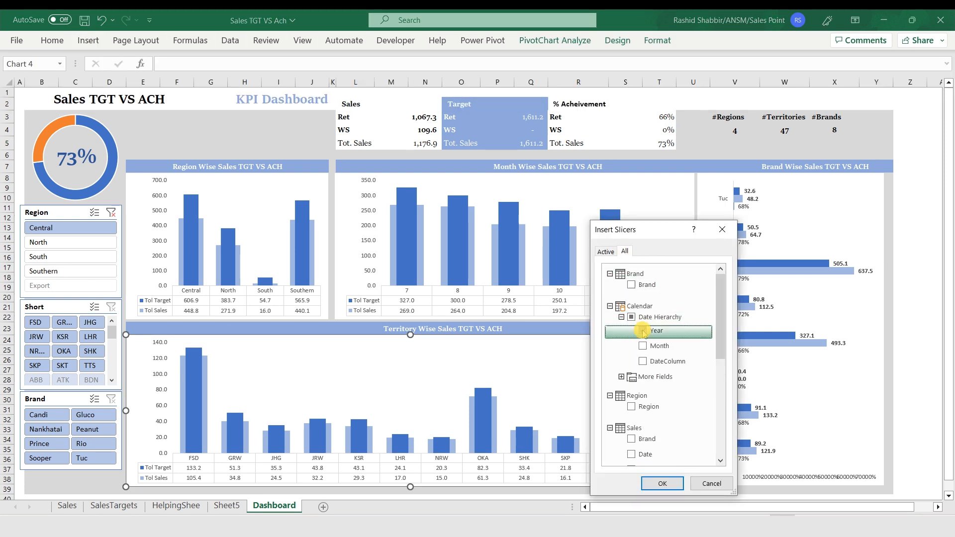
{"action": "left_click", "coordinate": [643, 346]}
{"action": "left_click", "coordinate": [661, 484]}
Place the Year slicer beside the doughnut chart, shrink it to one button, and move the Month slicer next to it.
{"action": "left_click_drag", "start_coordinate": [458, 221], "coordinate": [166, 128]}
{"action": "left_click_drag", "start_coordinate": [176, 258], "coordinate": [191, 138]}
{"action": "left_click_drag", "start_coordinate": [470, 245], "coordinate": [227, 131]}
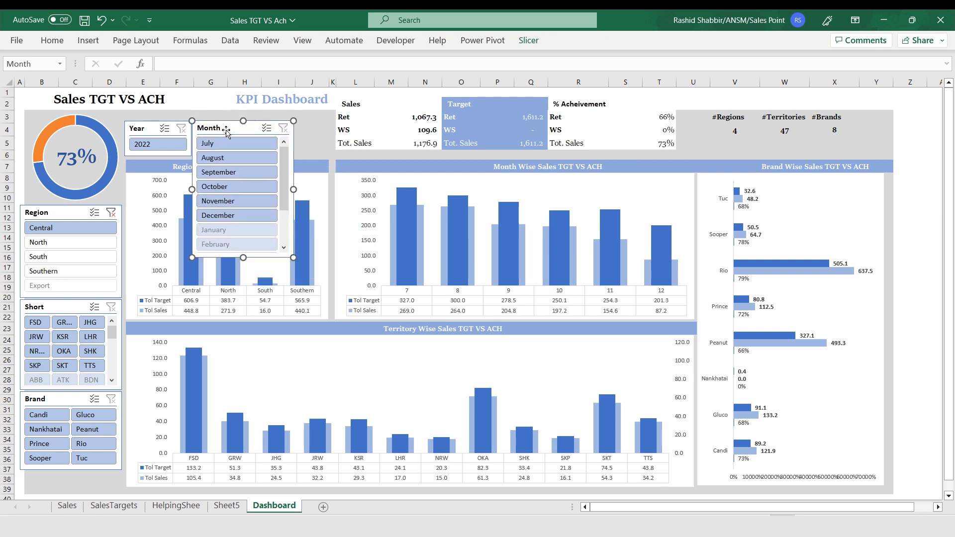
Delete the Month slicer and insert a Month Number slicer from the Calendar table's additional fields instead.
{"action": "key", "text": "Delete"}
{"action": "left_click", "coordinate": [241, 340]}
{"action": "left_click", "coordinate": [94, 41]}
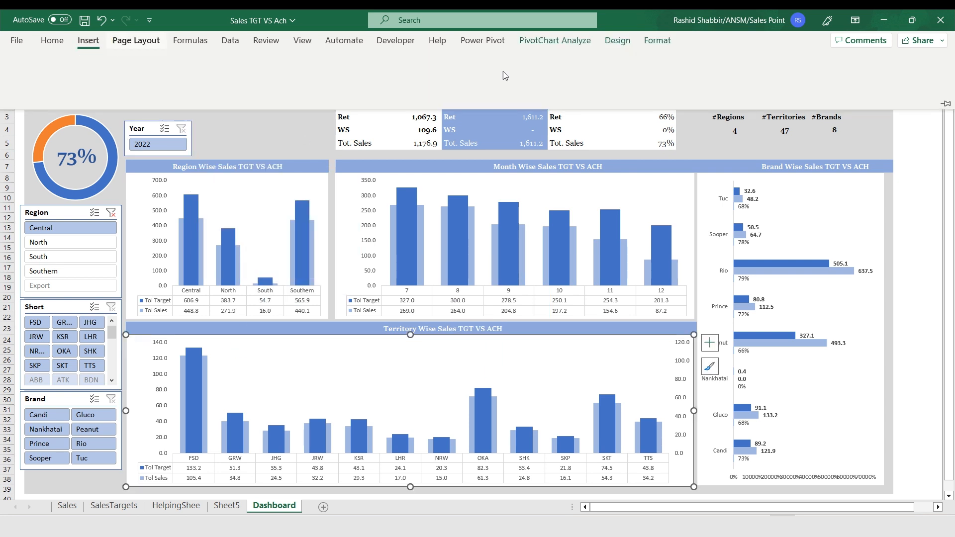
{"action": "left_click", "coordinate": [715, 70]}
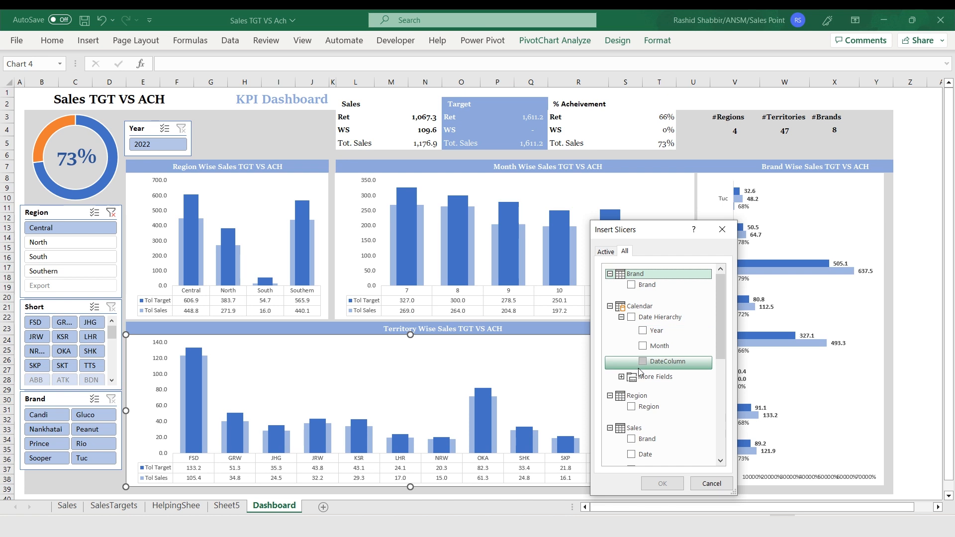
{"action": "left_click", "coordinate": [621, 377]}
{"action": "scroll", "coordinate": [640, 378], "scroll_direction": "down", "scroll_amount": 1}
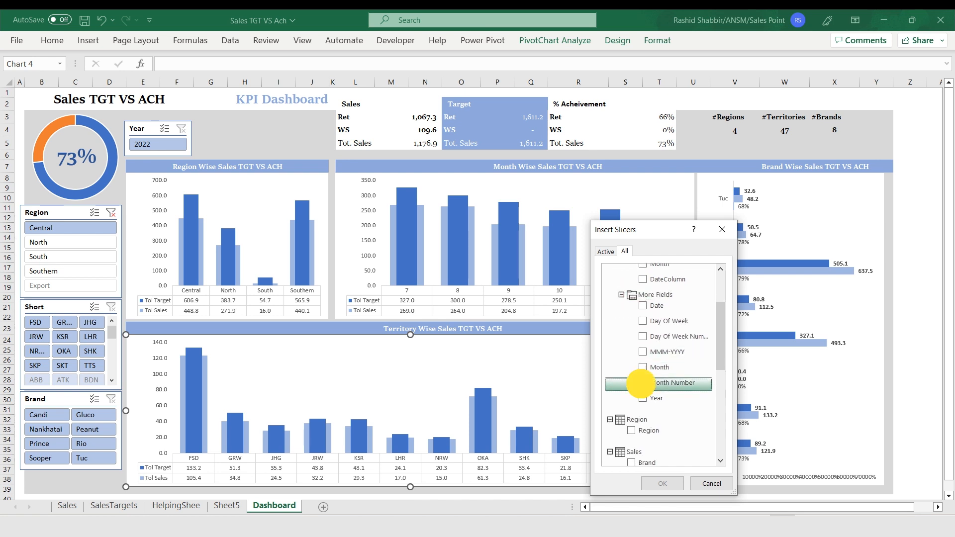
{"action": "left_click", "coordinate": [641, 383]}
{"action": "left_click", "coordinate": [662, 483]}
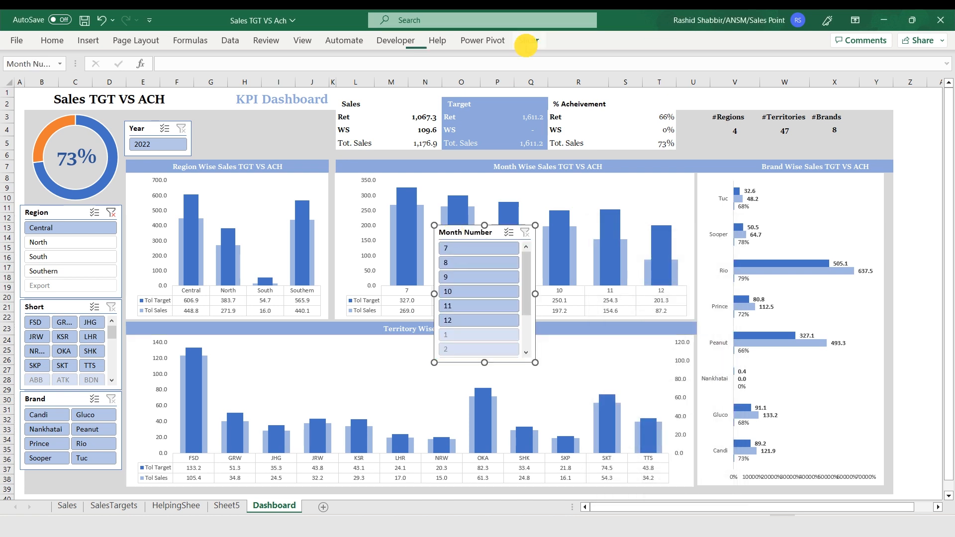
Set the Month Number slicer to 6 columns, then widen and flatten it to fit beside the Year slicer.
{"action": "left_click", "coordinate": [527, 40]}
{"action": "type", "text": "6"}
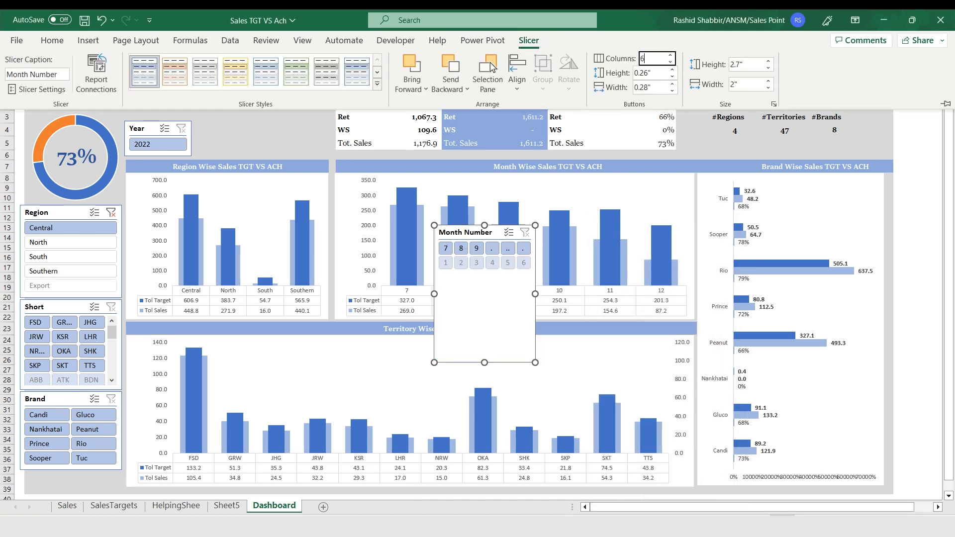
{"action": "left_click", "coordinate": [474, 233]}
{"action": "left_click_drag", "start_coordinate": [535, 294], "coordinate": [596, 295]}
{"action": "left_click_drag", "start_coordinate": [515, 364], "coordinate": [216, 131]}
{"action": "left_click", "coordinate": [141, 128]}
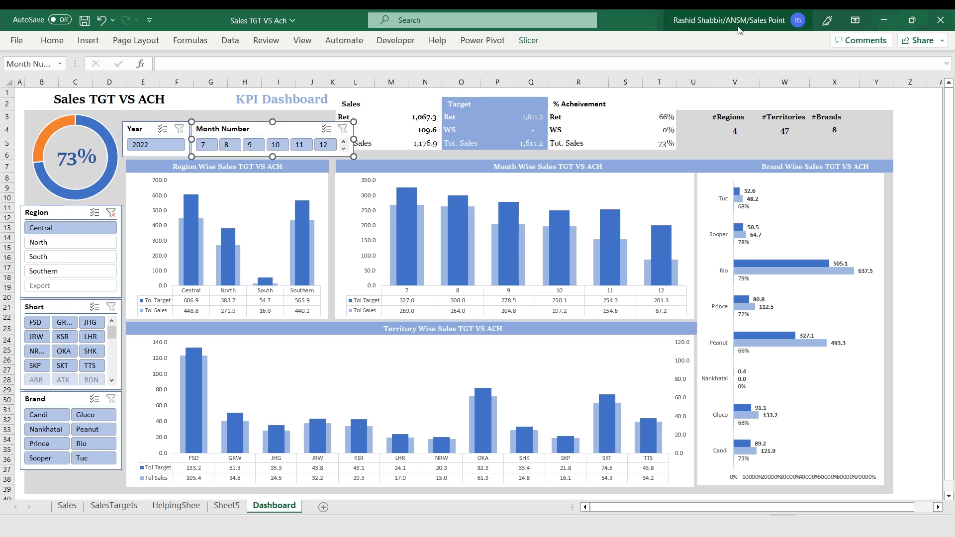
Set the Month Number slicer to 3 columns and resize it to fit above the region chart.
{"action": "left_click", "coordinate": [516, 44]}
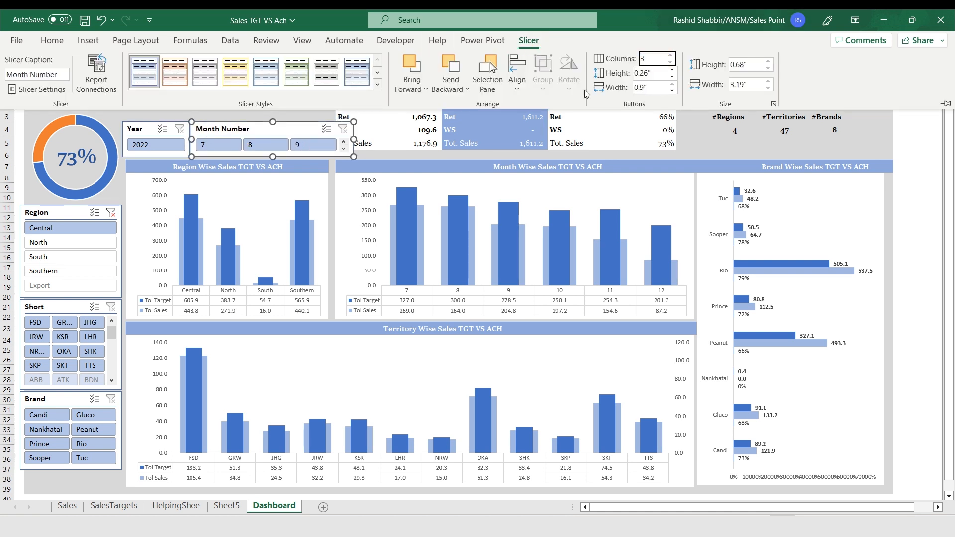
{"action": "left_click_drag", "start_coordinate": [354, 139], "coordinate": [330, 140]}
{"action": "left_click_drag", "start_coordinate": [256, 131], "coordinate": [264, 156]}
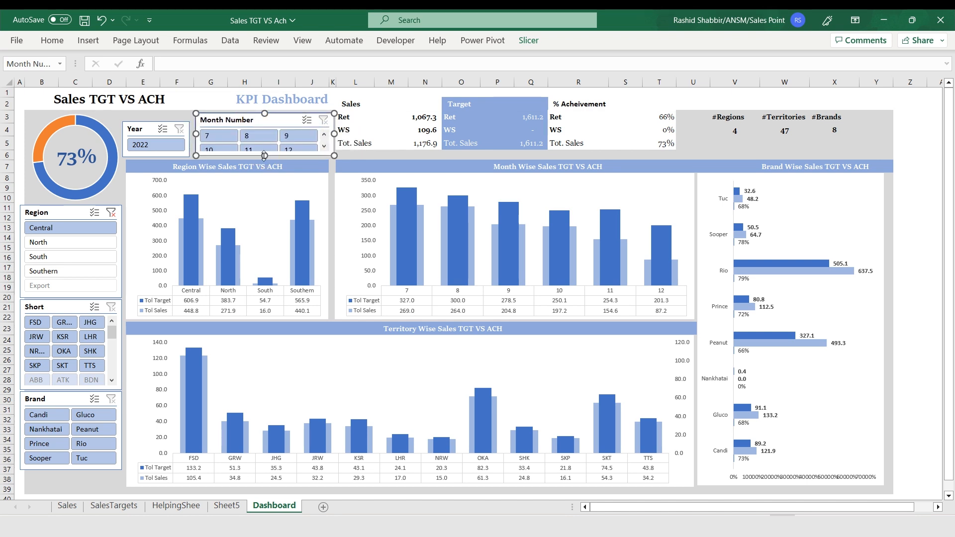
Hide the header of the Month Number slicer.
{"action": "right_click", "coordinate": [245, 119]}
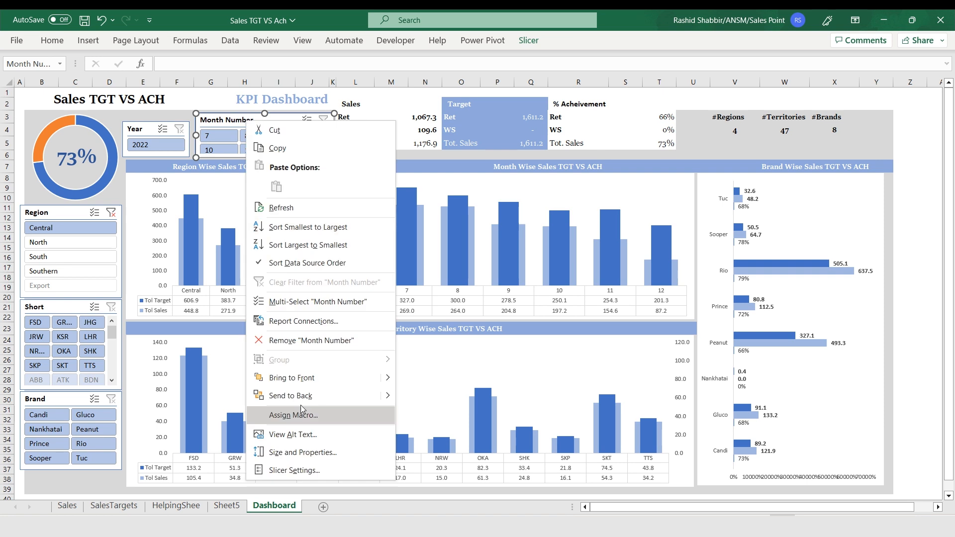
{"action": "left_click", "coordinate": [294, 470]}
{"action": "left_click", "coordinate": [170, 421]}
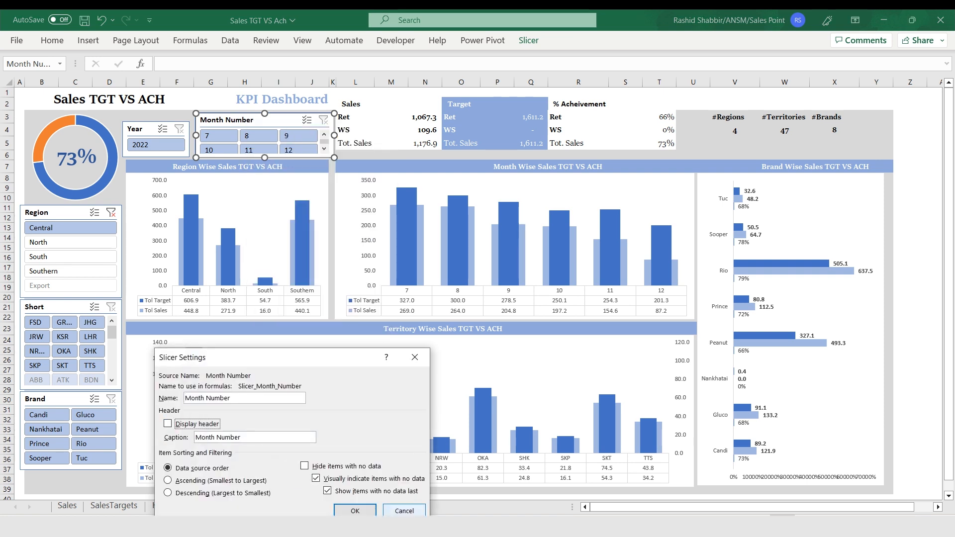
{"action": "left_click", "coordinate": [355, 510]}
Shorten the Month Number slicer to two button rows and line it up with the Year slicer.
{"action": "mouse_move", "coordinate": [265, 158]}
{"action": "left_mouse_down"}
{"action": "mouse_move", "coordinate": [257, 146]}
{"action": "mouse_move", "coordinate": [263, 151]}
{"action": "left_mouse_up"}
{"action": "left_click_drag", "start_coordinate": [241, 116], "coordinate": [241, 123]}
{"action": "left_click_drag", "start_coordinate": [149, 127], "coordinate": [152, 125]}
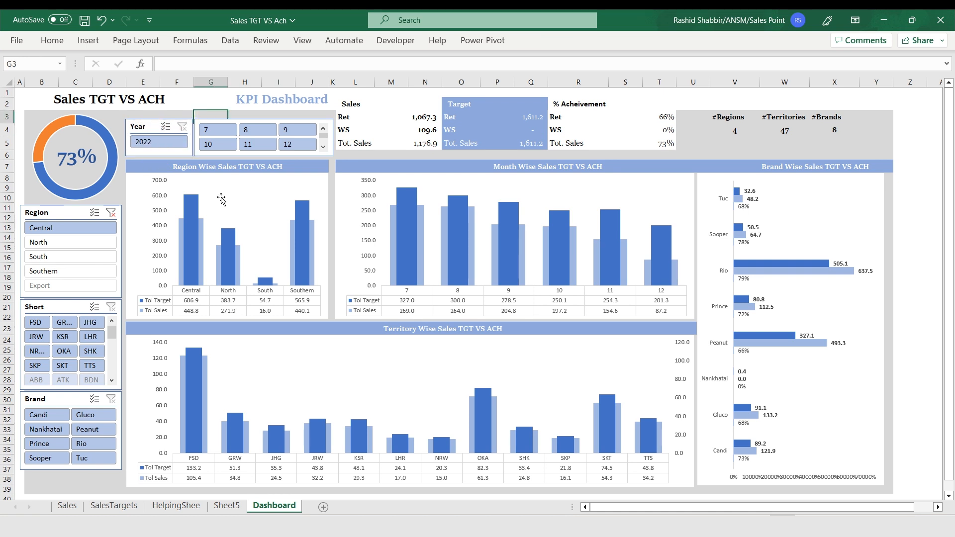
Hide the header of the Region slicer.
{"action": "left_click", "coordinate": [59, 218]}
{"action": "right_click", "coordinate": [59, 217]}
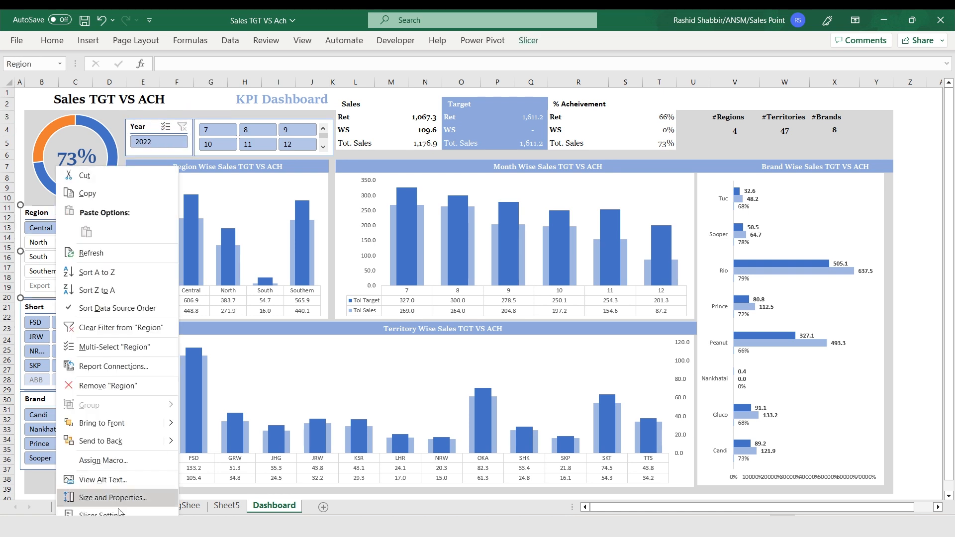
{"action": "left_click", "coordinate": [90, 505]}
{"action": "left_click", "coordinate": [18, 424]}
{"action": "left_click", "coordinate": [167, 511]}
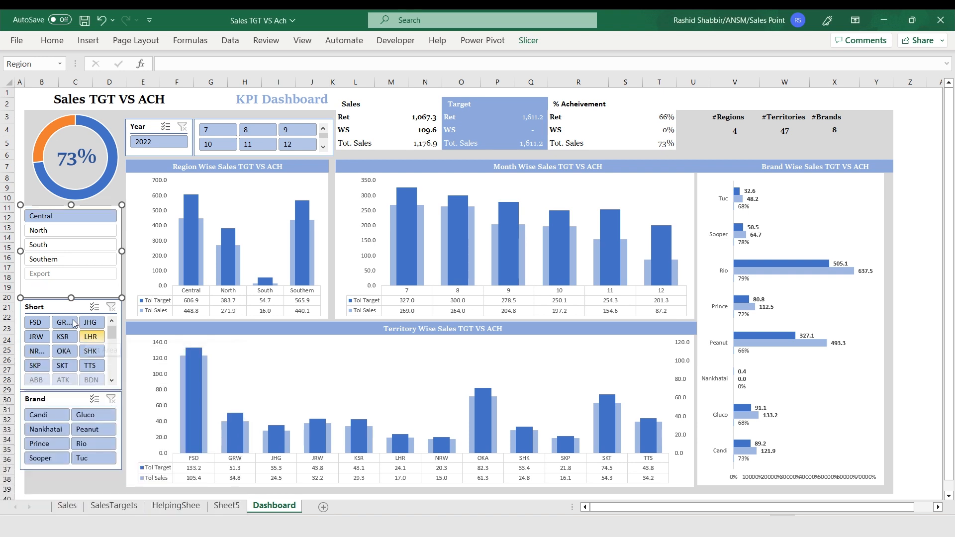
Hide the header of the Short (territory) slicer.
{"action": "left_click", "coordinate": [56, 308]}
{"action": "right_click", "coordinate": [59, 309]}
{"action": "left_click", "coordinate": [89, 505]}
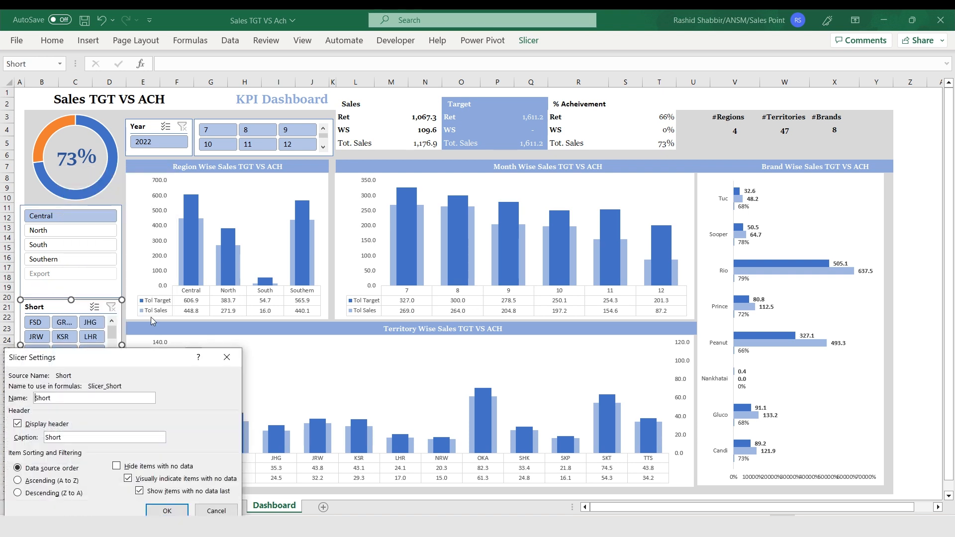
{"action": "left_click_drag", "start_coordinate": [50, 363], "coordinate": [212, 248]}
{"action": "left_click", "coordinate": [180, 309]}
{"action": "left_click", "coordinate": [330, 395]}
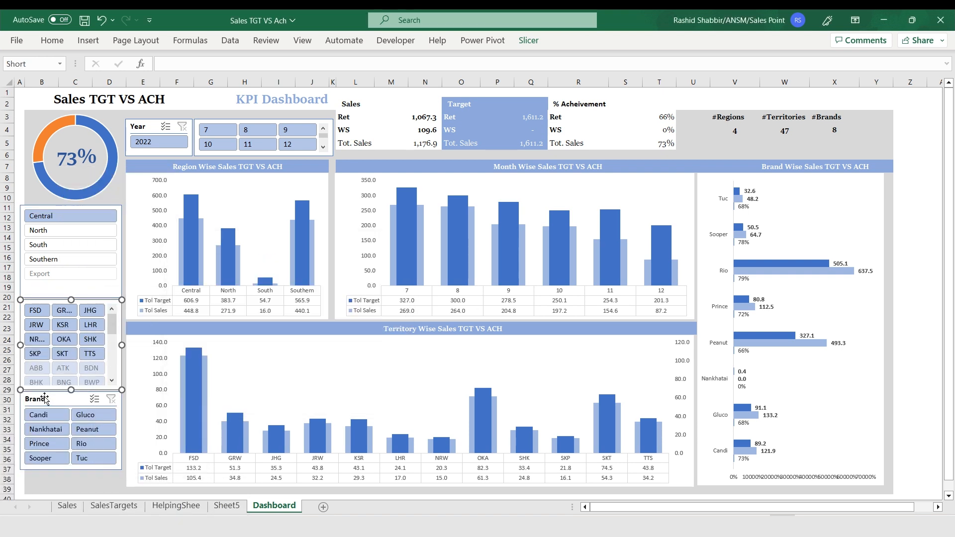
Hide the header of the Brand slicer.
{"action": "left_click", "coordinate": [47, 401]}
{"action": "right_click", "coordinate": [48, 401]}
{"action": "left_click", "coordinate": [30, 392]}
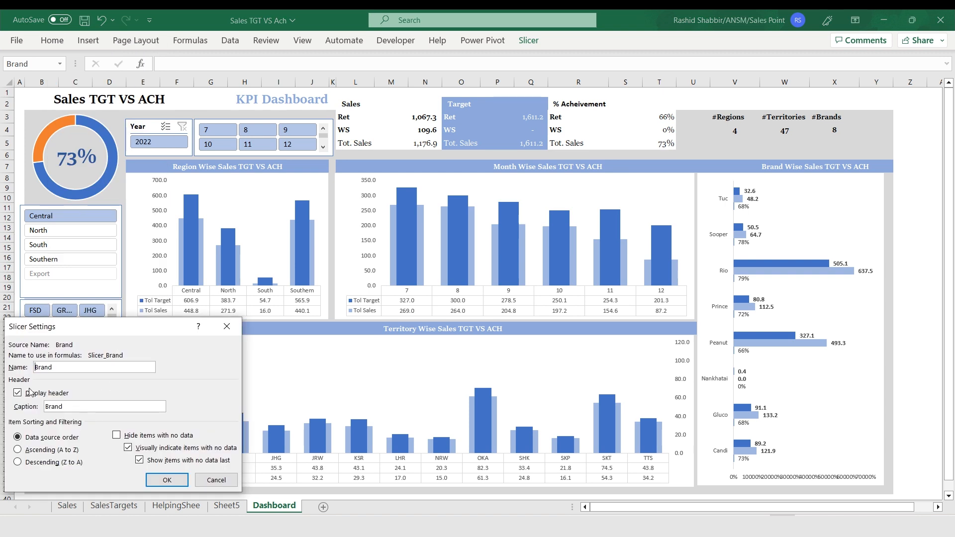
{"action": "left_click", "coordinate": [168, 480]}
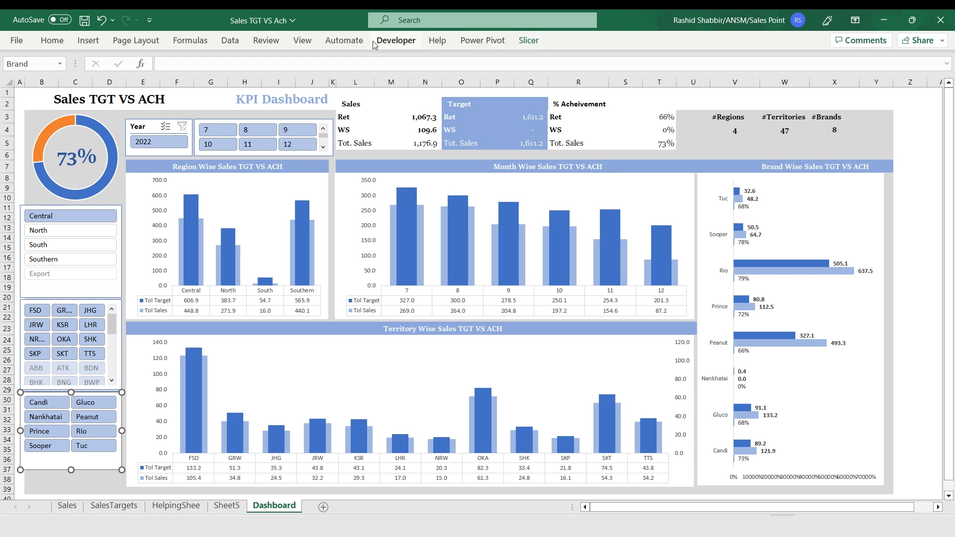
Hide the formula bar and the Dashboard sheet's row and column headings, and set the ribbon to auto-hide.
{"action": "left_click", "coordinate": [302, 42]}
{"action": "left_click", "coordinate": [382, 65]}
{"action": "left_click", "coordinate": [381, 84]}
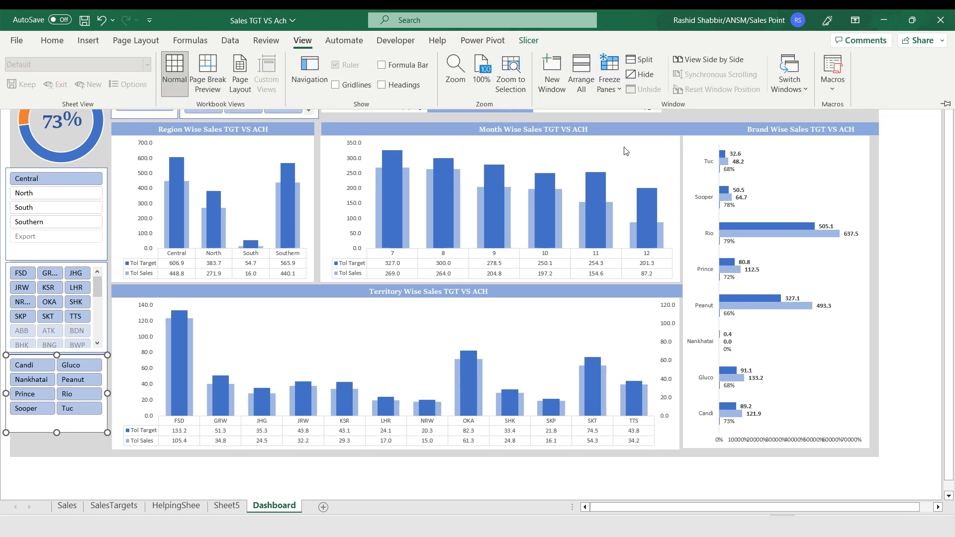
{"action": "left_click", "coordinate": [855, 20]}
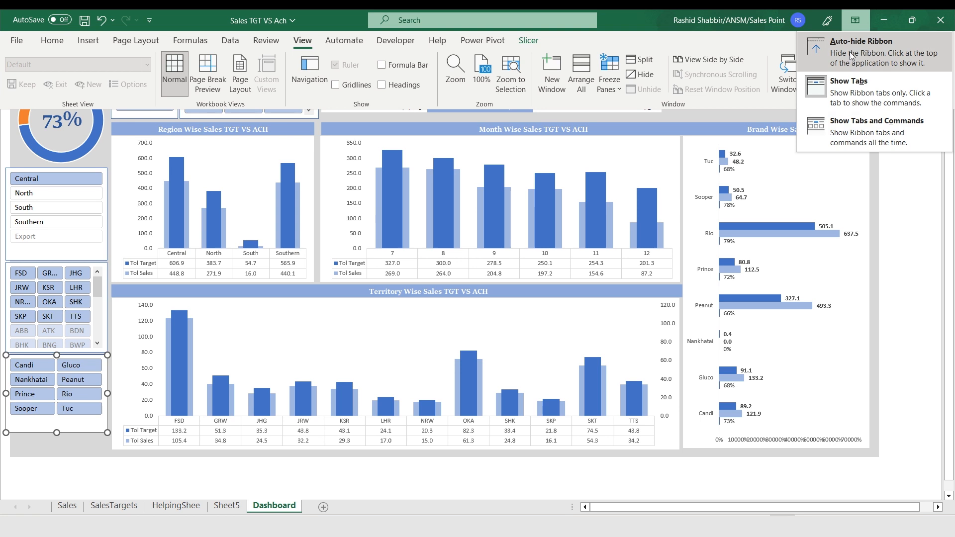
{"action": "left_click", "coordinate": [863, 47]}
Extend the dashboard's grey background further down below the charts by copying its bottom row.
{"action": "left_click", "coordinate": [22, 423]}
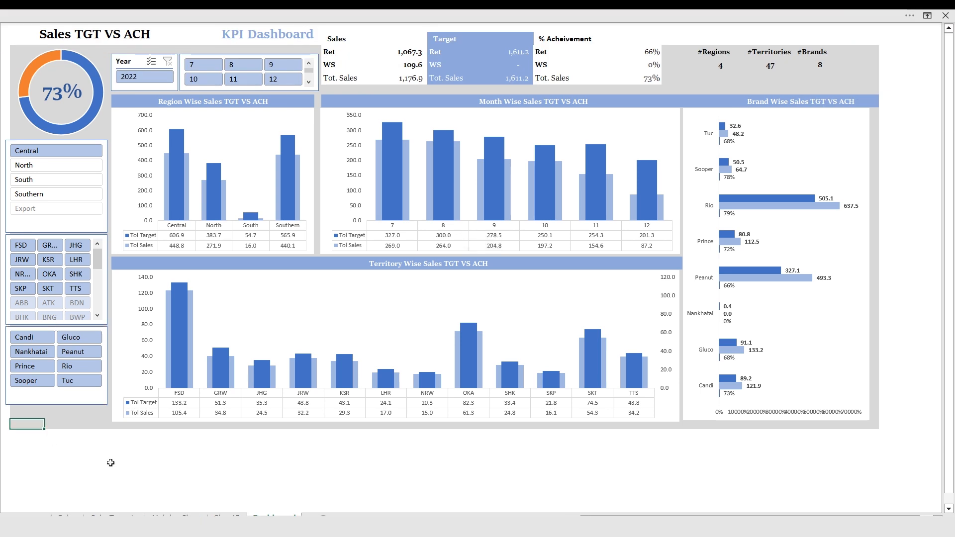
{"action": "key", "text": "shift+Right"}
{"action": "key", "text": "shift+Right"}
{"action": "key", "text": "shift+Right"}
{"action": "key", "text": "shift+Right"}
{"action": "key", "text": "shift+Right"}
{"action": "key", "text": "shift+Right"}
{"action": "key", "text": "shift+Right"}
{"action": "key", "text": "shift+Right"}
{"action": "key", "text": "shift+Right"}
{"action": "key", "text": "shift+Right"}
{"action": "key", "text": "shift+Right"}
{"action": "key", "text": "shift+Right"}
{"action": "key", "text": "shift+Right"}
{"action": "key", "text": "shift+Right"}
{"action": "key", "text": "shift+Right"}
{"action": "key", "text": "shift+Right"}
{"action": "key", "text": "shift+Right"}
{"action": "key", "text": "shift+Right"}
{"action": "key", "text": "shift+Right"}
{"action": "key", "text": "shift+Right"}
{"action": "key", "text": "shift+Down"}
{"action": "key", "text": "shift+Down"}
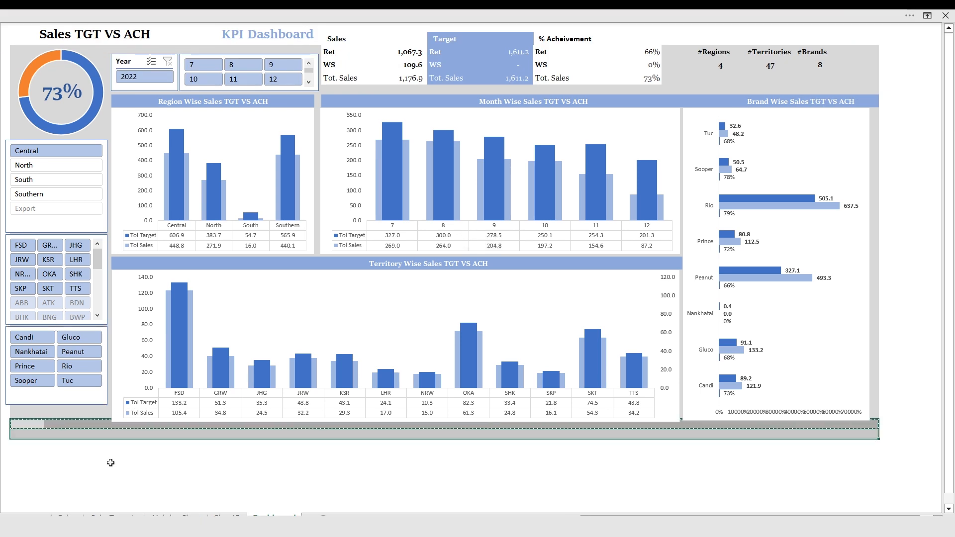
{"action": "key", "text": "ctrl+v"}
{"action": "key", "text": "Escape"}
{"action": "key", "text": "Down"}
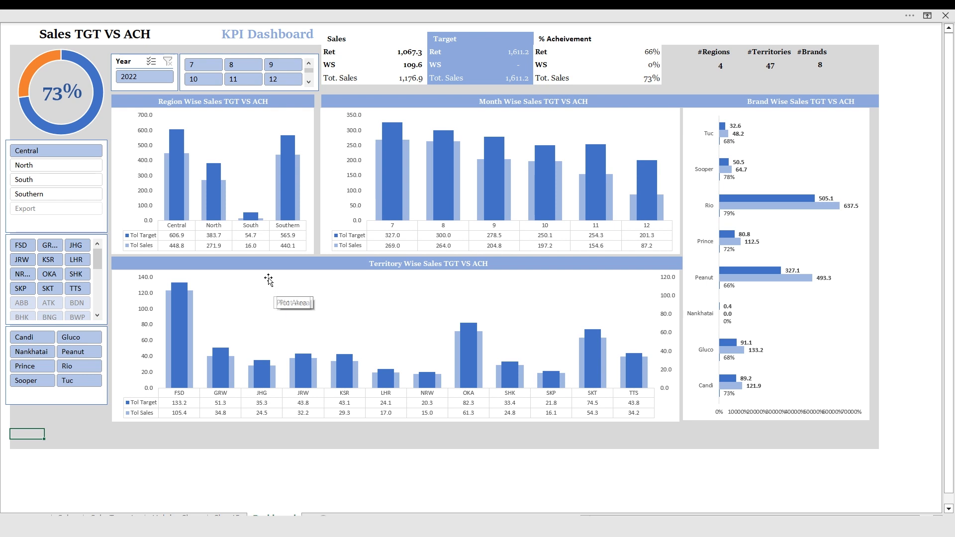
Stretch the territory chart and the brand chart downward to the same height within the extended grey background.
{"action": "left_click", "coordinate": [279, 311]}
{"action": "left_click_drag", "start_coordinate": [396, 422], "coordinate": [397, 443]}
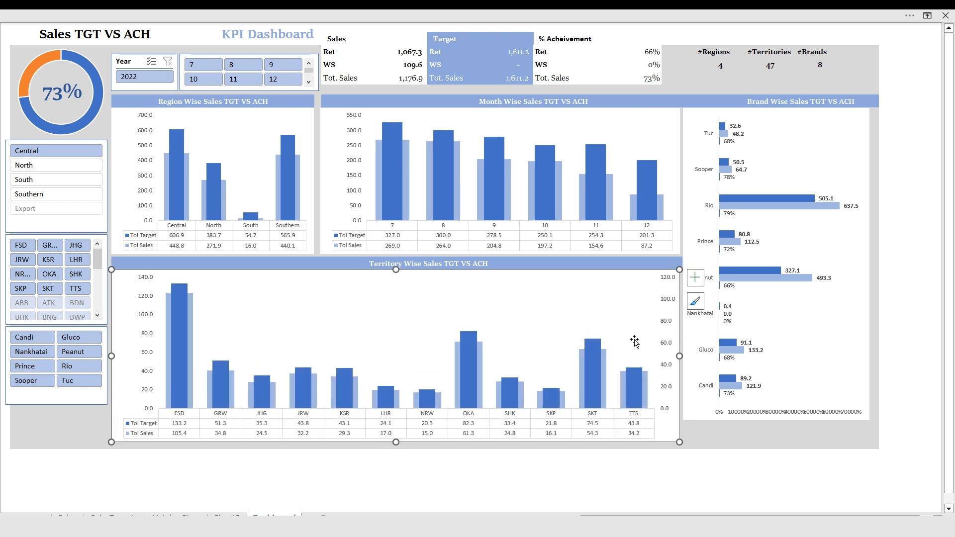
{"action": "left_click", "coordinate": [696, 121]}
{"action": "left_click_drag", "start_coordinate": [776, 427], "coordinate": [775, 443]}
Delete the secondary vertical axis from the territory chart.
{"action": "left_click", "coordinate": [494, 285]}
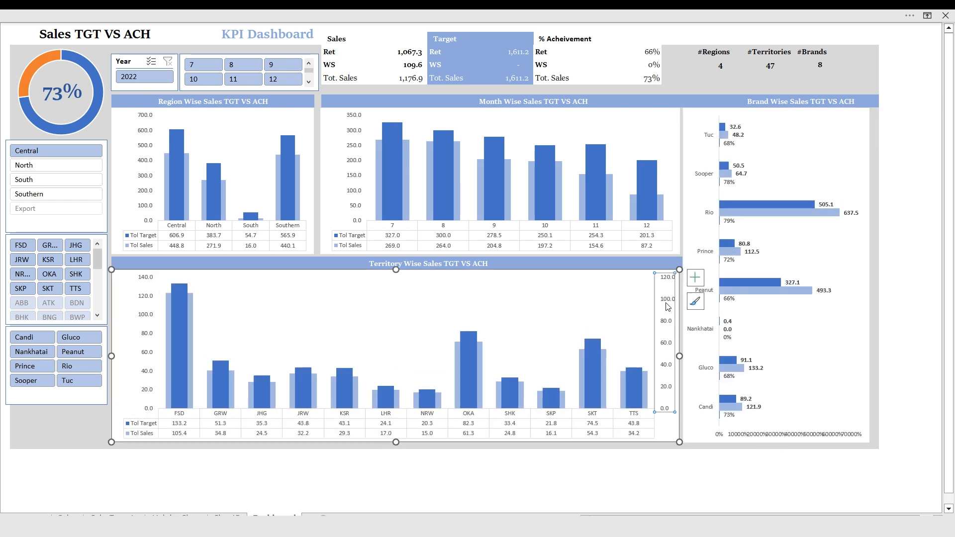
{"action": "left_click", "coordinate": [777, 14]}
{"action": "left_click", "coordinate": [921, 521]}
{"action": "left_click", "coordinate": [689, 499]}
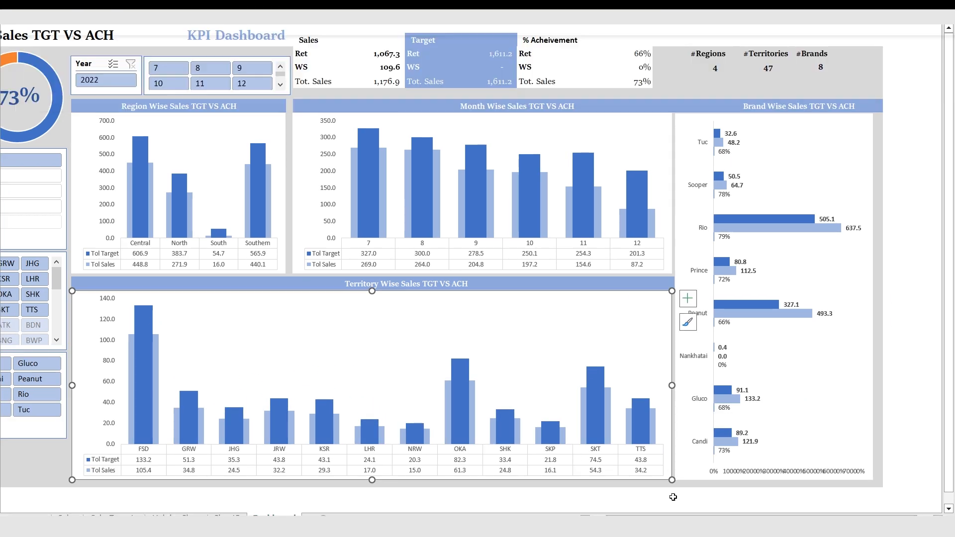
{"action": "left_click", "coordinate": [440, 428]}
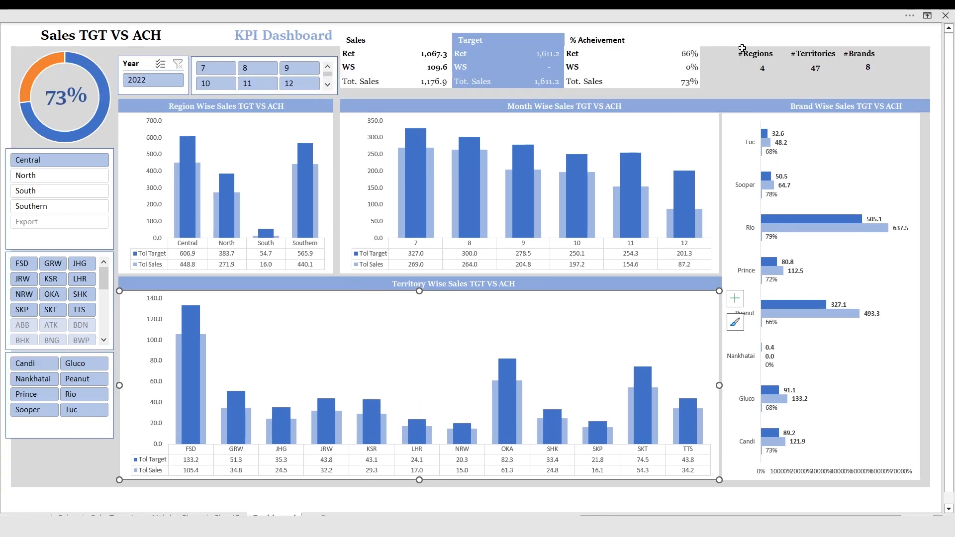
{"action": "left_click", "coordinate": [742, 41]}
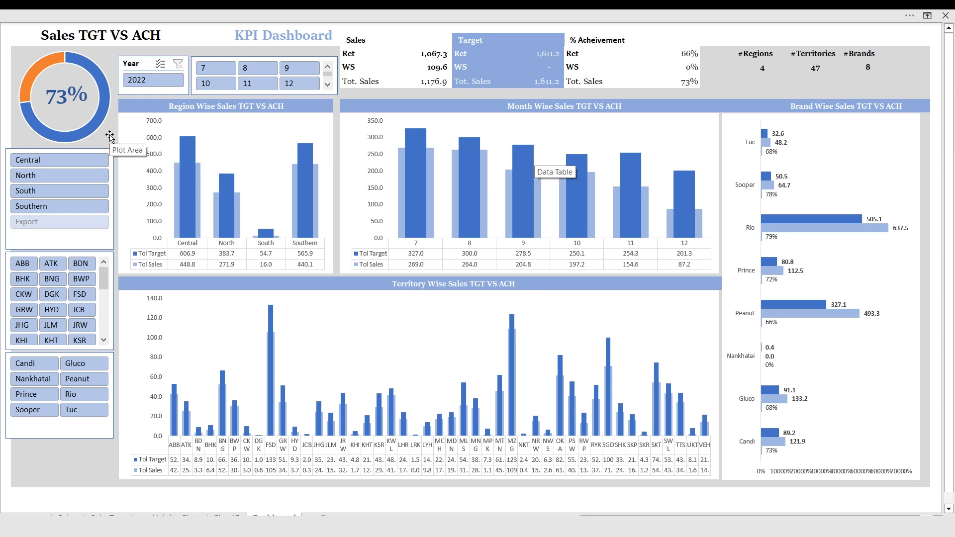
Switch to Sheet5 and set the ribbon to show tabs and commands.
{"action": "key", "text": "ctrl+Page_Up"}
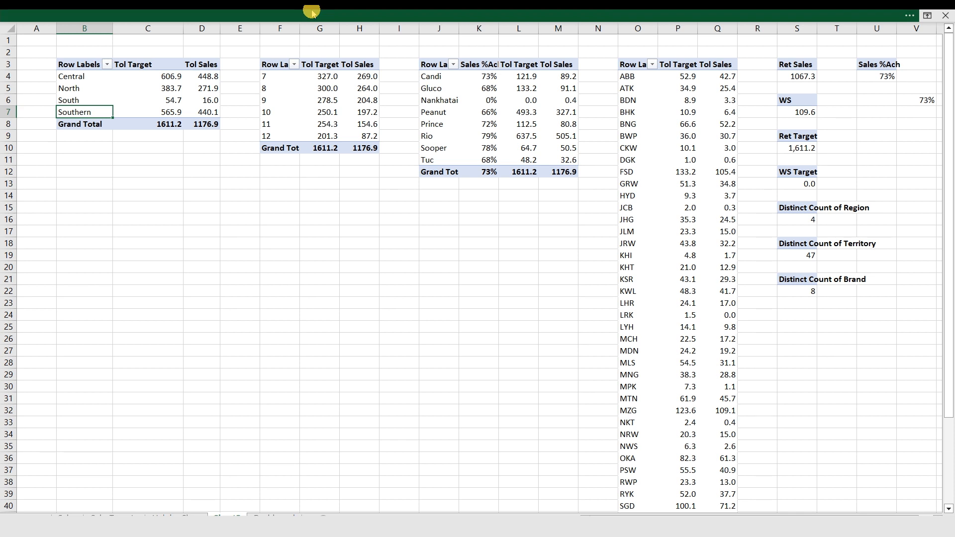
{"action": "left_click", "coordinate": [311, 11]}
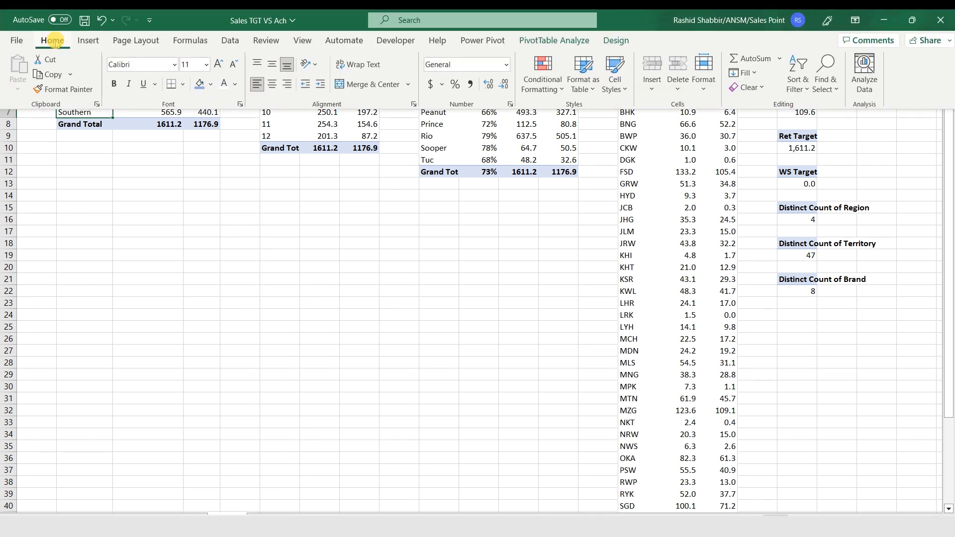
{"action": "left_click", "coordinate": [855, 20]}
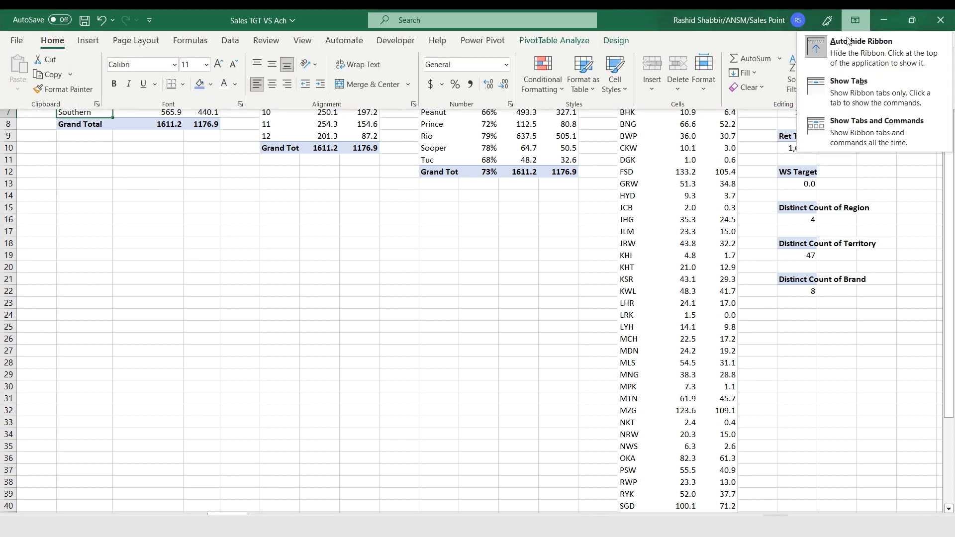
{"action": "left_click", "coordinate": [851, 129]}
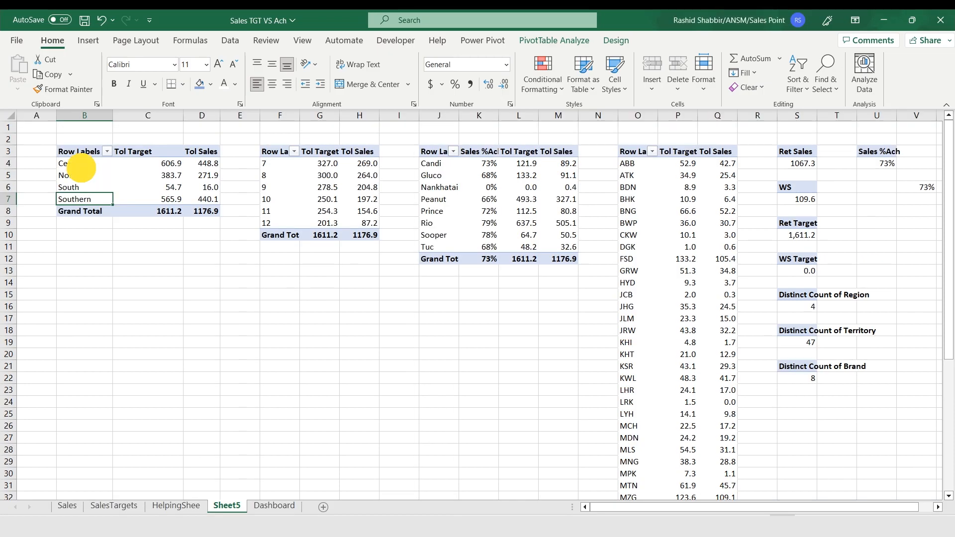
Rename the region pivot table on Sheet5 as regiontgtvsach.
{"action": "left_click", "coordinate": [78, 166]}
{"action": "left_click", "coordinate": [607, 42]}
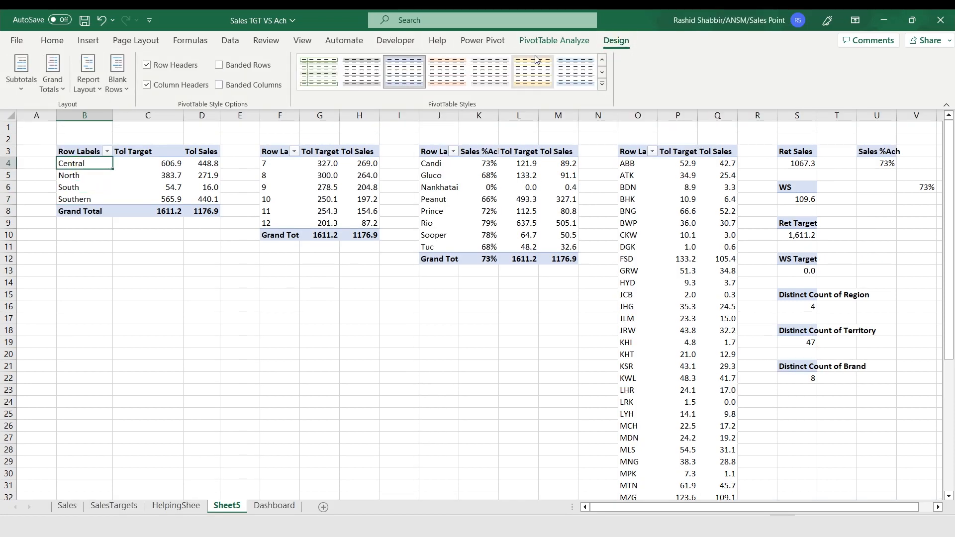
{"action": "left_click", "coordinate": [555, 40]}
{"action": "left_click", "coordinate": [52, 75]}
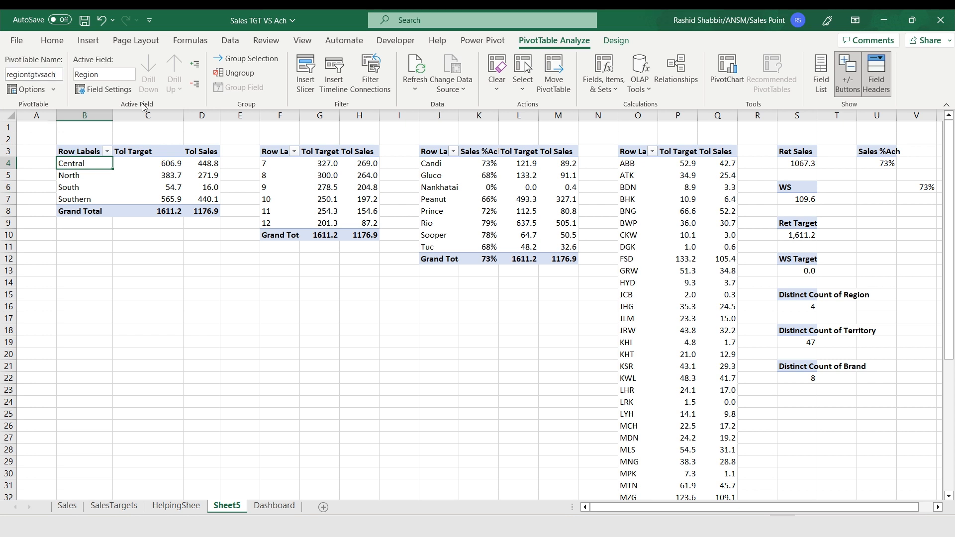
Rename the month pivot table as monthtgtach and give the brand pivot table a name beginning with brandwisetg.
{"action": "left_click", "coordinate": [266, 170]}
{"action": "left_click", "coordinate": [285, 171]}
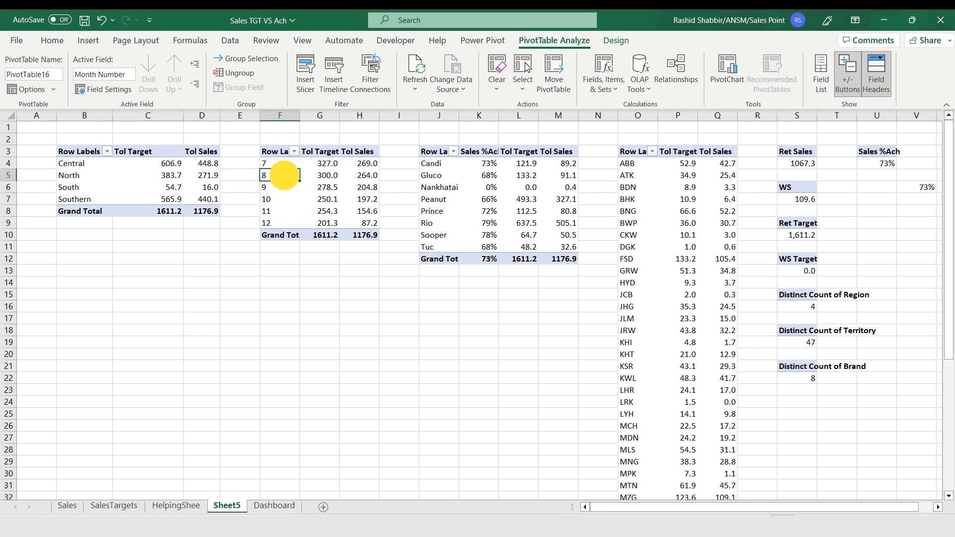
{"action": "left_click", "coordinate": [62, 74]}
{"action": "type", "text": "monthtgtach"}
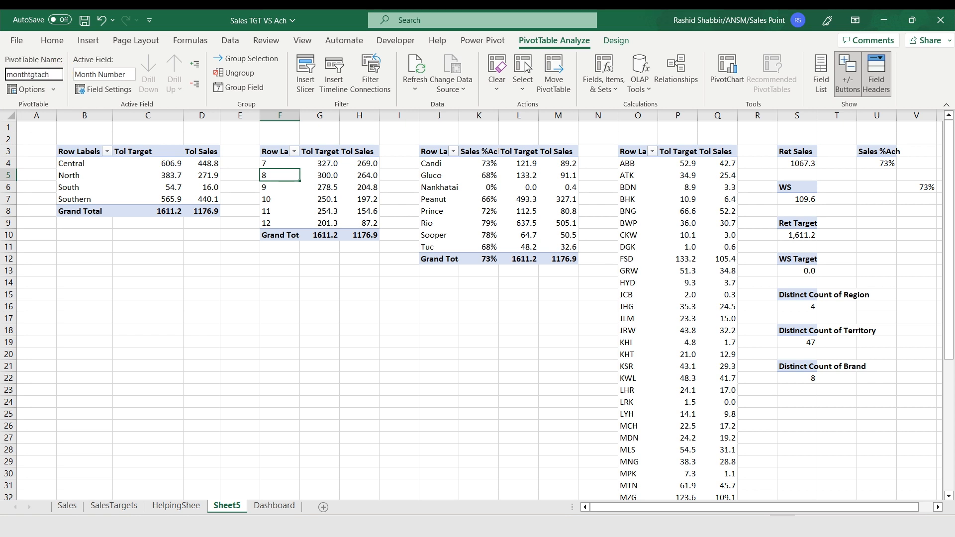
{"action": "left_click", "coordinate": [433, 223]}
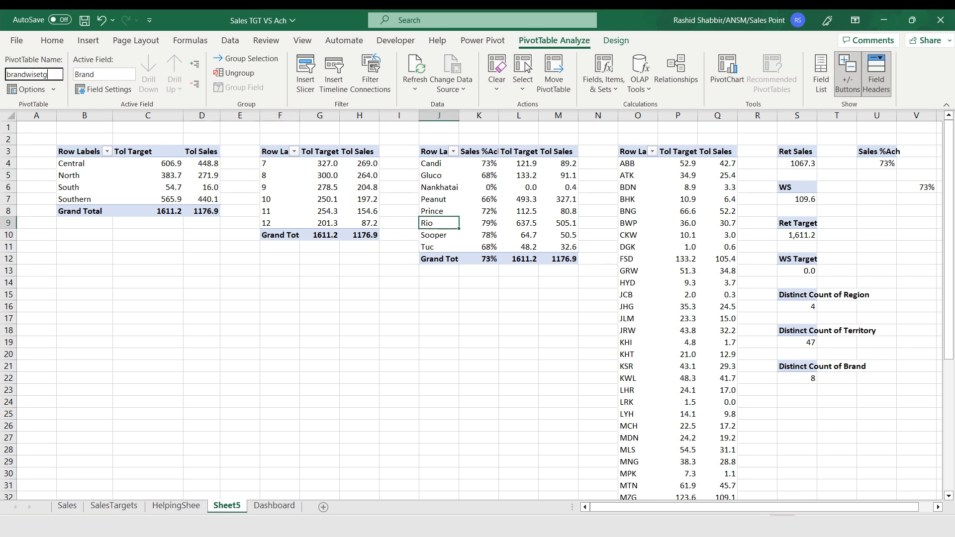
{"action": "key", "text": "Return"}
Rename the territory pivot table as erritorywisetgtvsach.
{"action": "key", "text": "Right"}
{"action": "key", "text": "Right"}
{"action": "key", "text": "Right"}
{"action": "key", "text": "Right"}
{"action": "key", "text": "Right"}
{"action": "key", "text": "Right"}
{"action": "key", "text": "Left"}
{"action": "left_click", "coordinate": [34, 74]}
{"action": "type", "text": "err"}
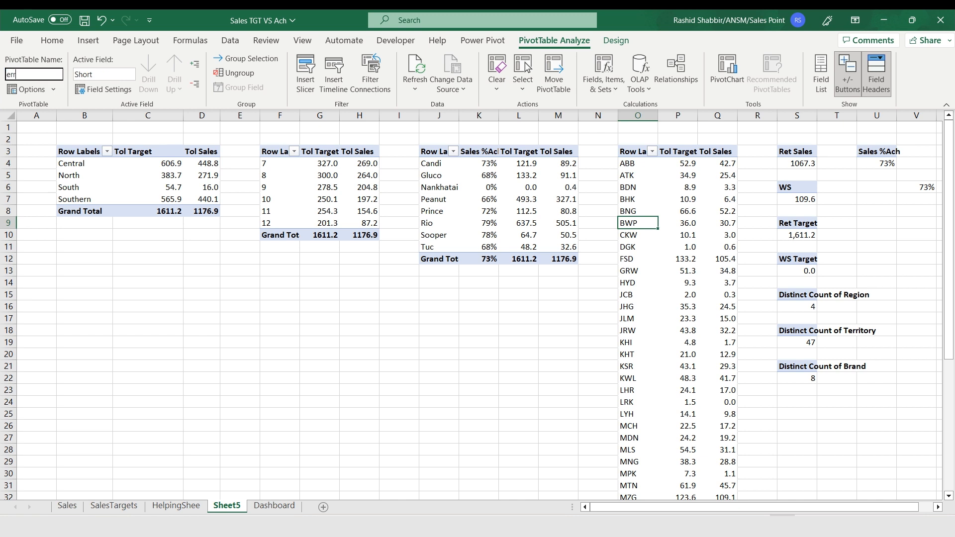
{"action": "type", "text": "itorywisetgtvsach"}
{"action": "key", "text": "Return"}
Open the Ret Sales pivot table's name for editing.
{"action": "key", "text": "Right"}
{"action": "key", "text": "Right"}
{"action": "key", "text": "Right"}
{"action": "key", "text": "Up"}
{"action": "key", "text": "Up"}
{"action": "key", "text": "Up"}
{"action": "key", "text": "Up"}
{"action": "key", "text": "Up"}
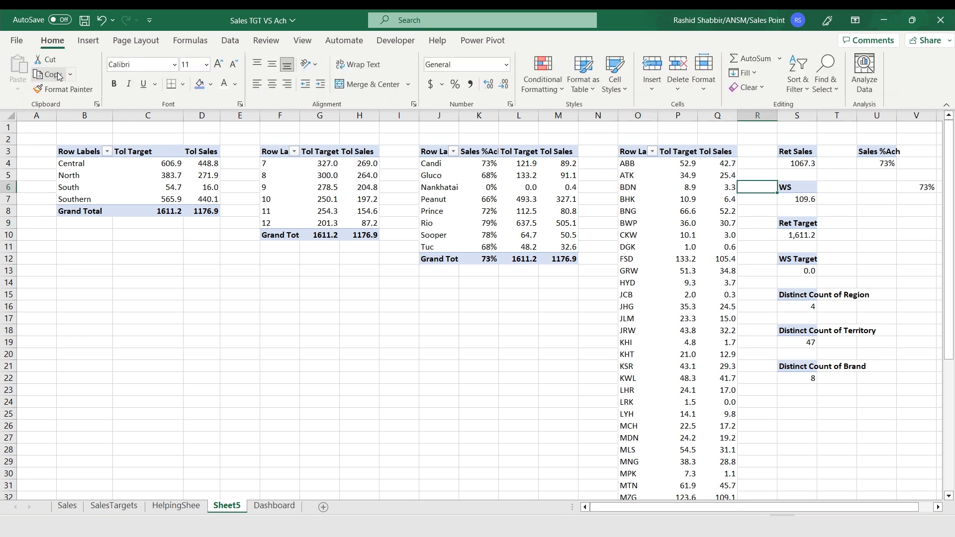
{"action": "key", "text": "Right"}
{"action": "key", "text": "Right"}
{"action": "key", "text": "Left"}
{"action": "left_click", "coordinate": [529, 40]}
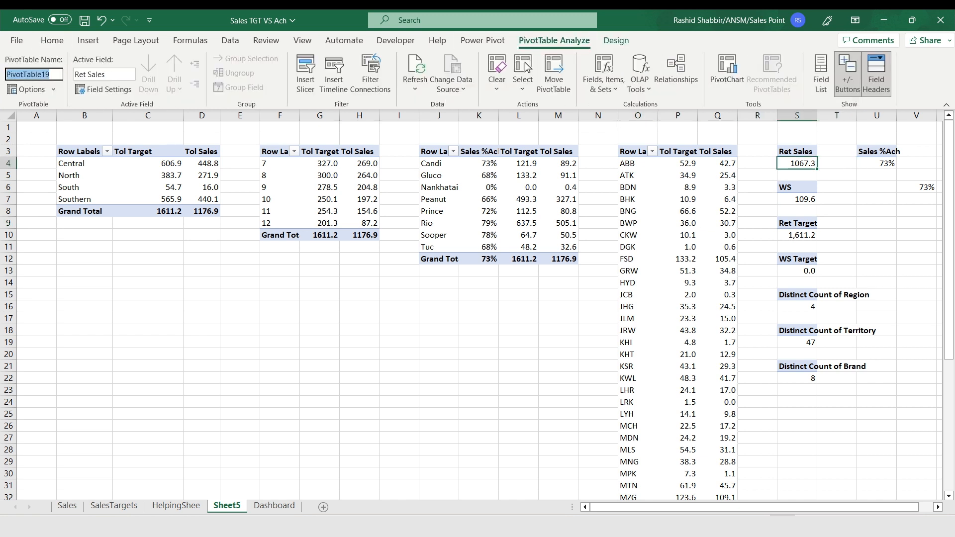
Rename the WS pivot table as wssales and the Ret Target pivot table as rettarget.
{"action": "left_click", "coordinate": [811, 201]}
{"action": "left_click", "coordinate": [33, 74]}
{"action": "type", "text": "wssa"}
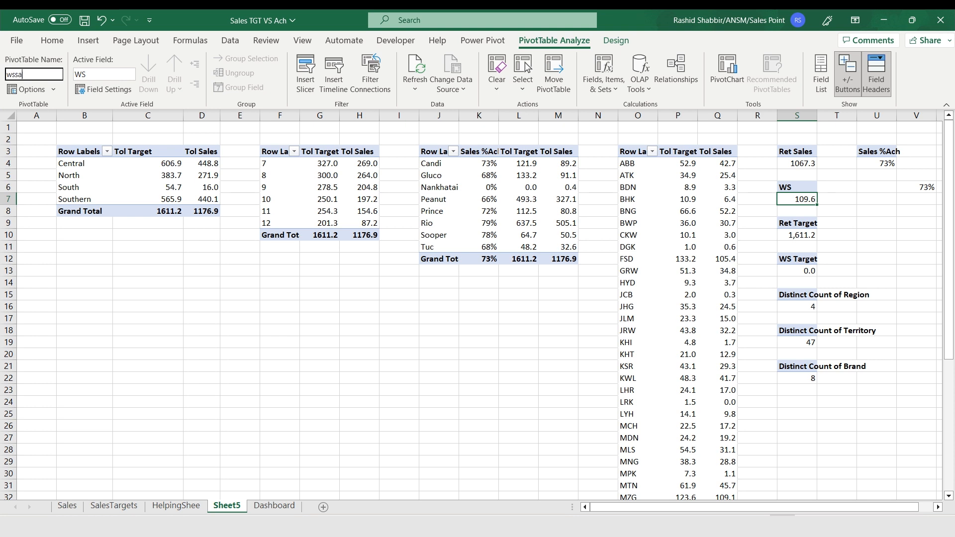
{"action": "type", "text": "les"}
{"action": "left_click", "coordinate": [797, 236]}
{"action": "left_click", "coordinate": [40, 74]}
{"action": "type", "text": "ret"}
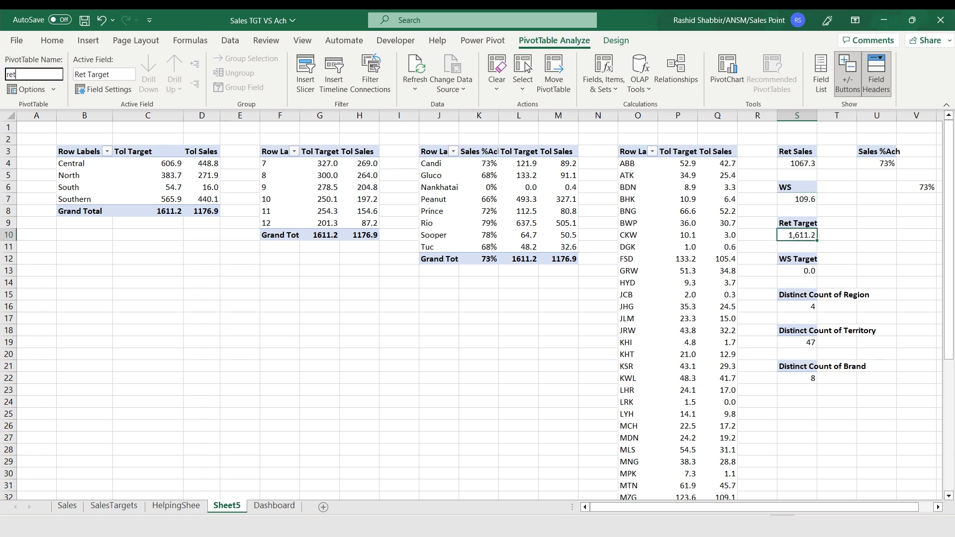
{"action": "type", "text": "target"}
Give the WS Target pivot table a name beginning with ws and rename the distinct region count pivot table as countofregion.
{"action": "left_click", "coordinate": [797, 270]}
{"action": "left_click", "coordinate": [34, 74]}
{"action": "type", "text": "ws"}
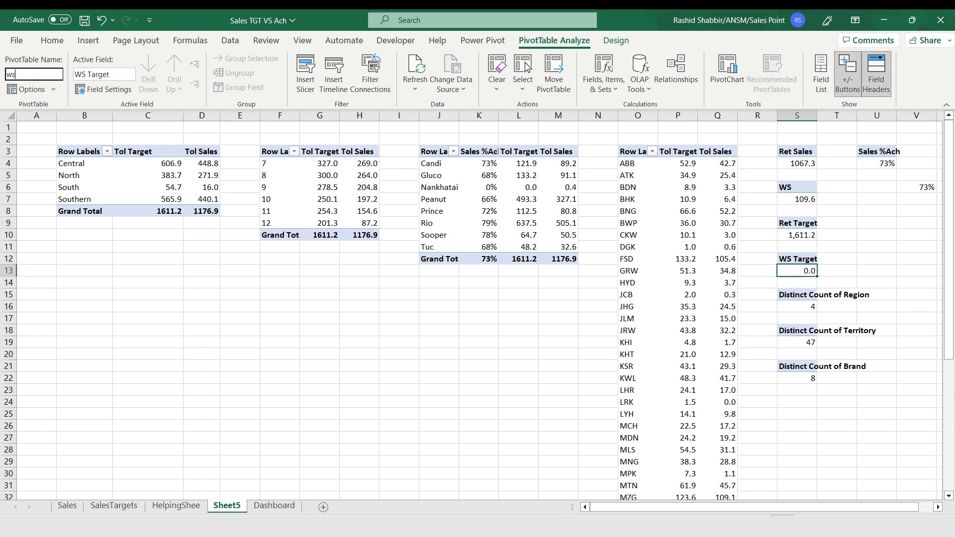
{"action": "left_click", "coordinate": [797, 306]}
{"action": "left_click", "coordinate": [34, 74]}
{"action": "type", "text": "countofregion"}
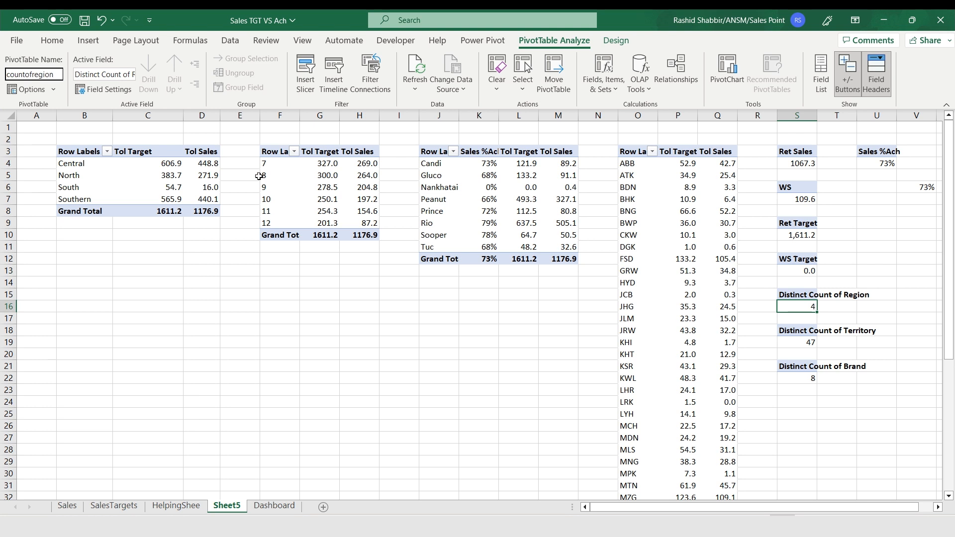
Rename the distinct territory count pivot table as countofterritory and the distinct brand count pivot table as count of brand.
{"action": "left_click", "coordinate": [797, 342]}
{"action": "left_click", "coordinate": [34, 75]}
{"action": "type", "text": "countofterritory"}
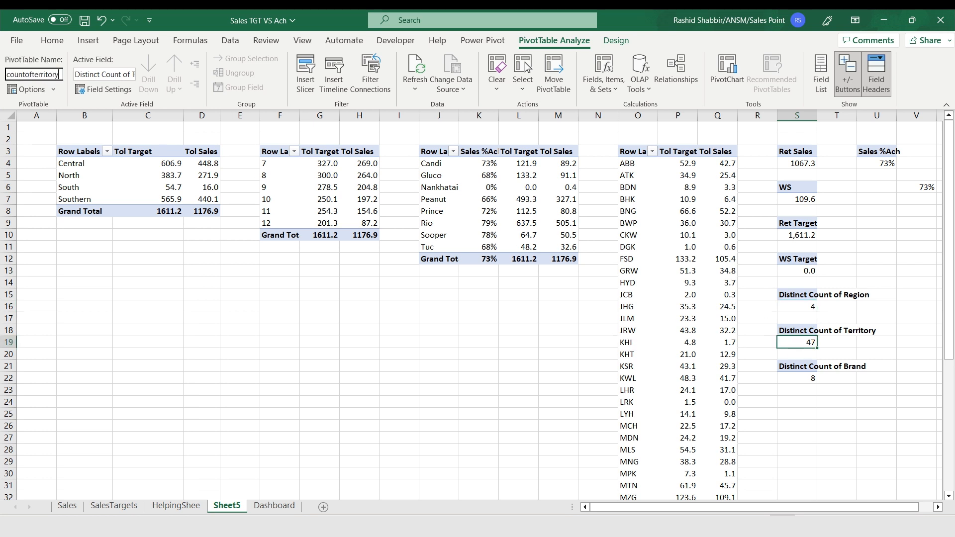
{"action": "left_click", "coordinate": [797, 378]}
{"action": "left_click", "coordinate": [34, 74]}
{"action": "type", "text": "countof brand"}
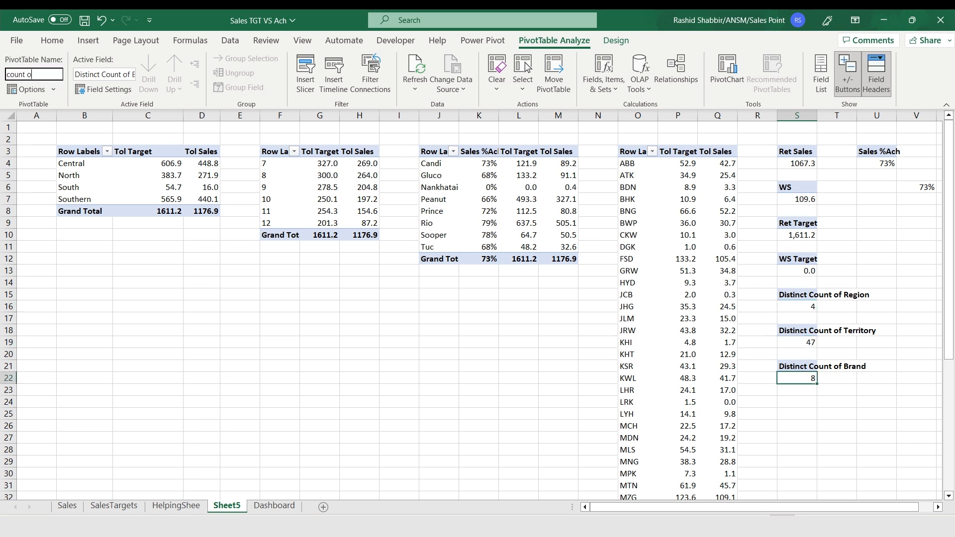
{"action": "key", "text": "Return"}
{"action": "key", "text": "Left"}
{"action": "key", "text": "Left"}
{"action": "key", "text": "Left"}
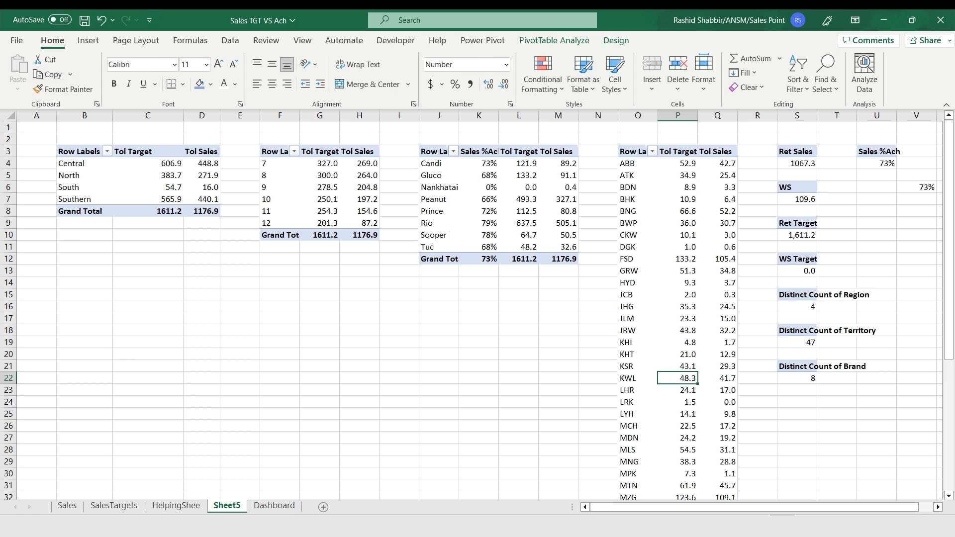
On the Dashboard sheet, connect the Region slicer to the brandwisetgtach, countof brand and countofregion pivot tables.
{"action": "left_click", "coordinate": [274, 505]}
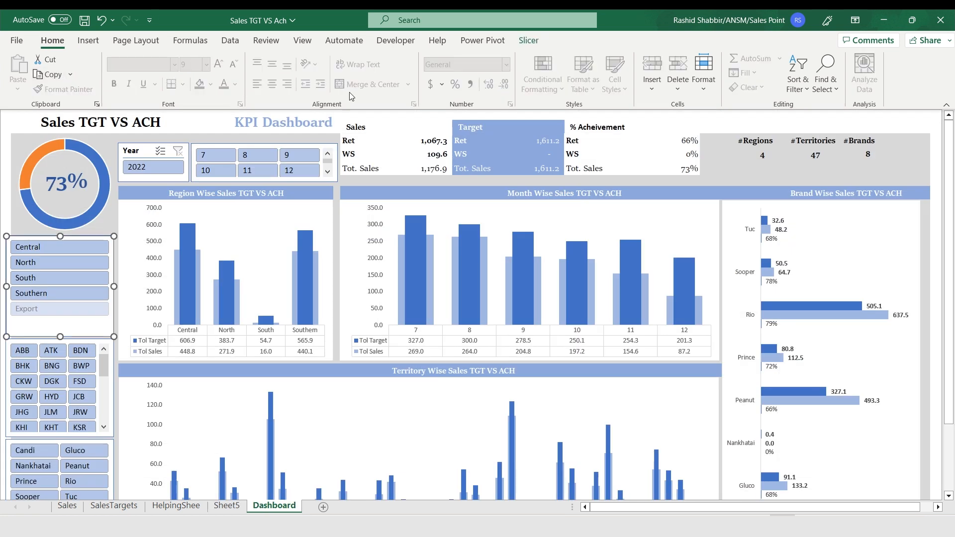
{"action": "left_click", "coordinate": [528, 42]}
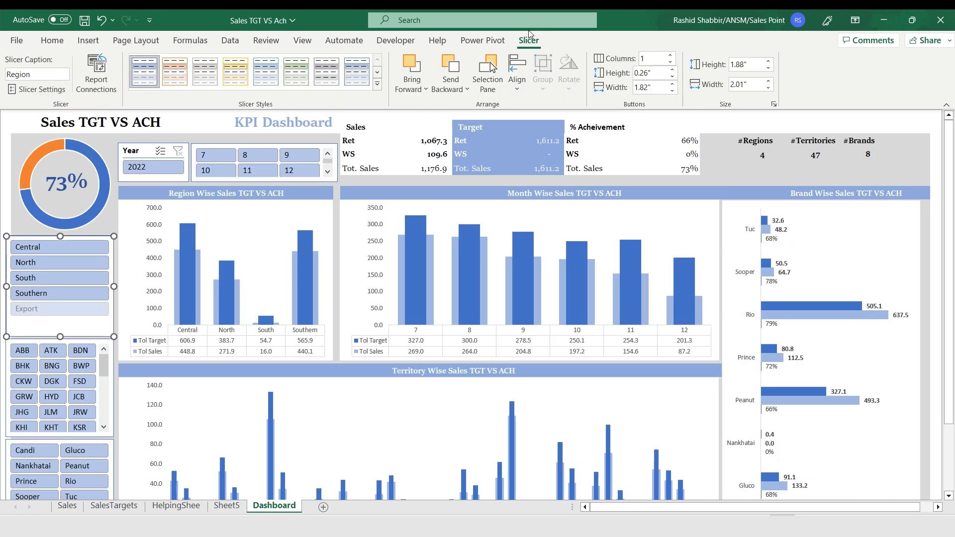
{"action": "left_click", "coordinate": [96, 74]}
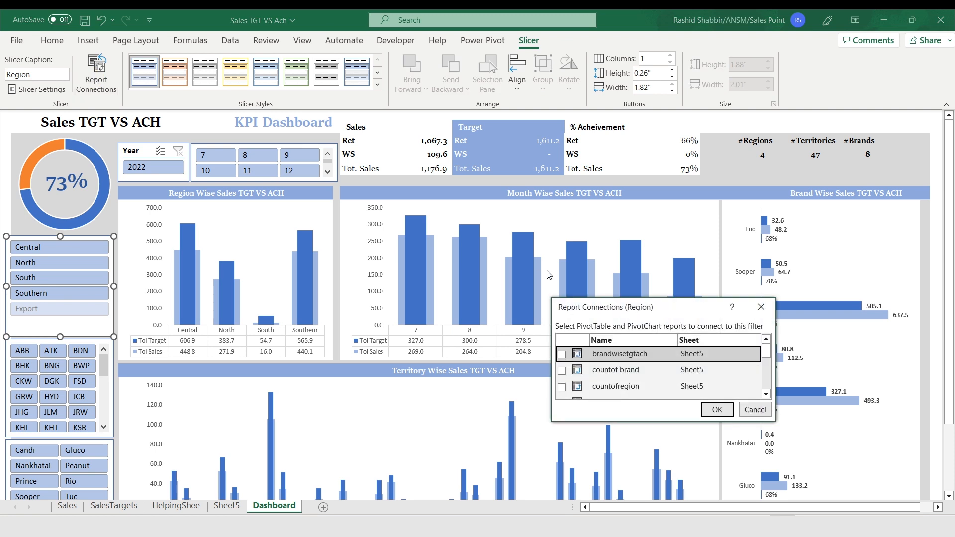
{"action": "left_click_drag", "start_coordinate": [611, 308], "coordinate": [595, 95]}
{"action": "left_click", "coordinate": [545, 141]}
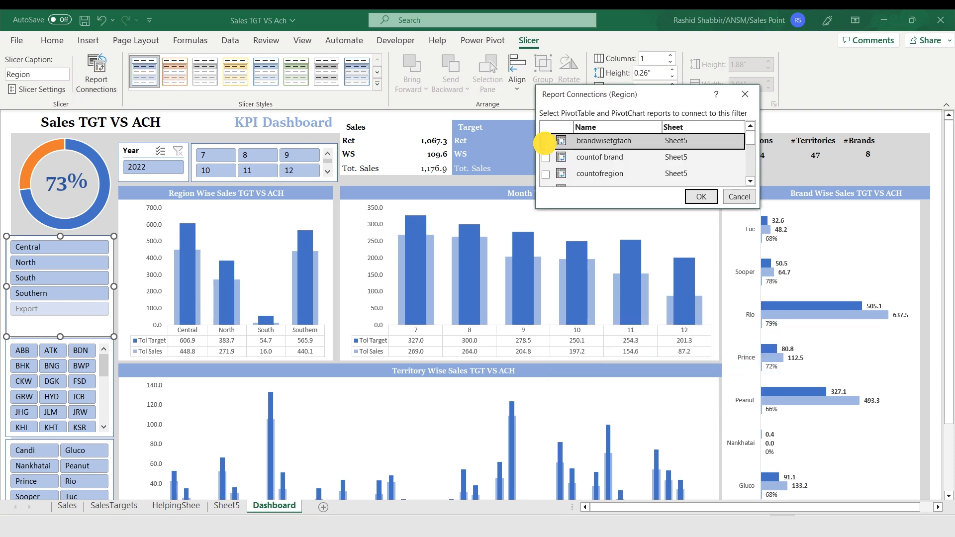
{"action": "left_click", "coordinate": [546, 157]}
{"action": "scroll", "coordinate": [553, 176], "scroll_direction": "down", "scroll_amount": 2}
{"action": "scroll", "coordinate": [553, 169], "scroll_direction": "up", "scroll_amount": 2}
{"action": "left_click", "coordinate": [545, 175]}
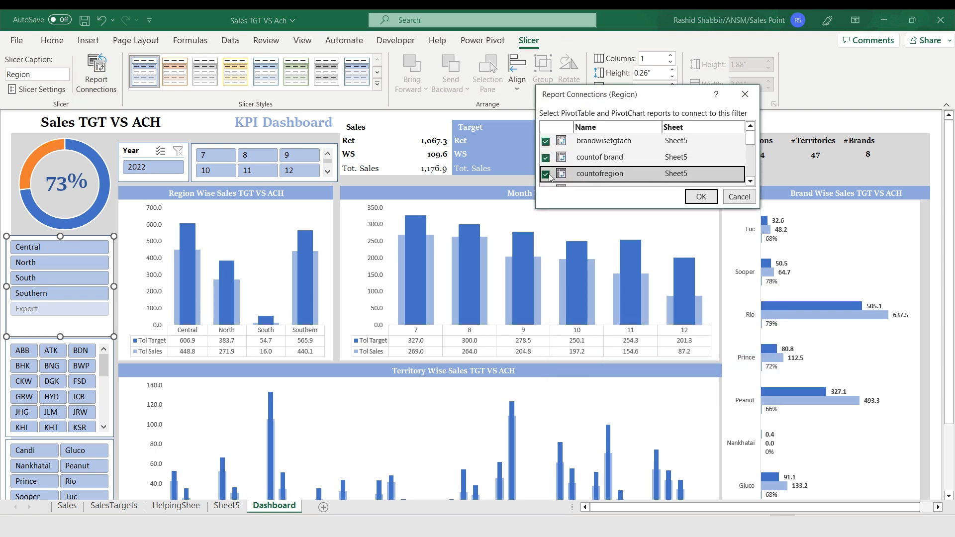
Include countofterritory, monthtgtach, PivotTable26 and regiontgtvsach in the Region slicer's report connections.
{"action": "scroll", "coordinate": [546, 172], "scroll_direction": "down", "scroll_amount": 1}
{"action": "left_click", "coordinate": [546, 162]}
{"action": "left_click", "coordinate": [546, 178]}
{"action": "scroll", "coordinate": [546, 176], "scroll_direction": "down", "scroll_amount": 1}
{"action": "left_click", "coordinate": [546, 164]}
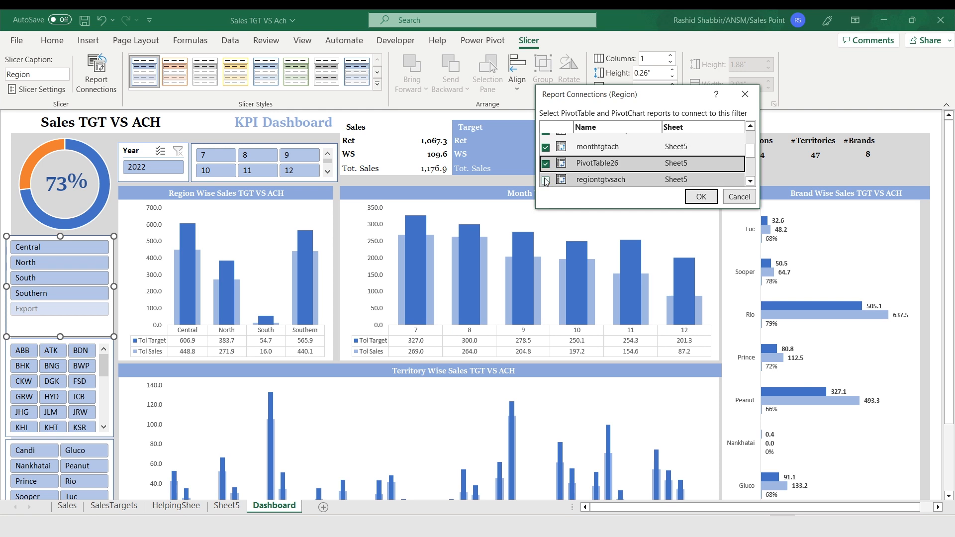
{"action": "left_click", "coordinate": [547, 179]}
Add the retialsales, rettarget, territorywisetgtach, wssales and wstarget pivot tables to the Region slicer's connections and apply them.
{"action": "scroll", "coordinate": [553, 176], "scroll_direction": "down", "scroll_amount": 1}
{"action": "left_click", "coordinate": [546, 166]}
{"action": "scroll", "coordinate": [552, 172], "scroll_direction": "down", "scroll_amount": 1}
{"action": "left_click", "coordinate": [546, 154]}
{"action": "scroll", "coordinate": [550, 157], "scroll_direction": "down", "scroll_amount": 1}
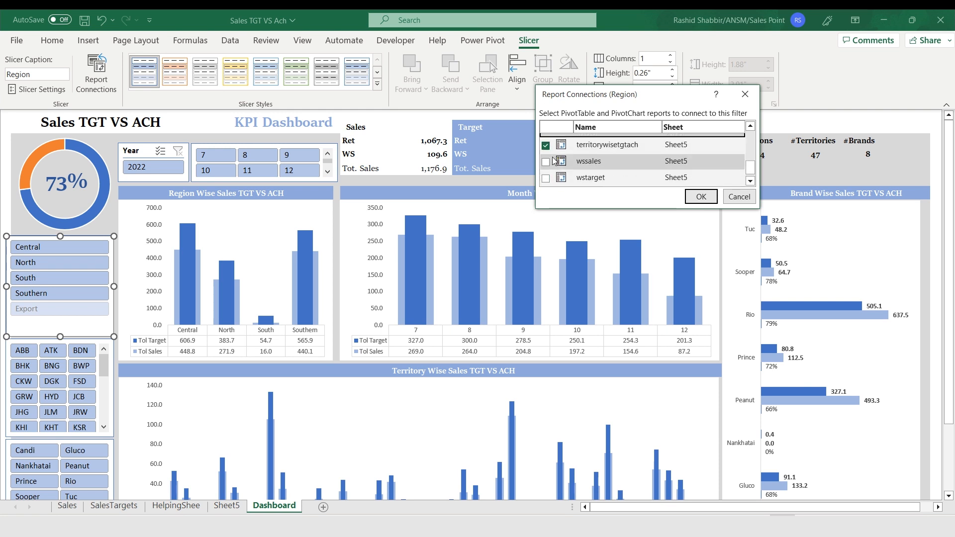
{"action": "left_click", "coordinate": [546, 161]}
{"action": "left_click", "coordinate": [546, 178]}
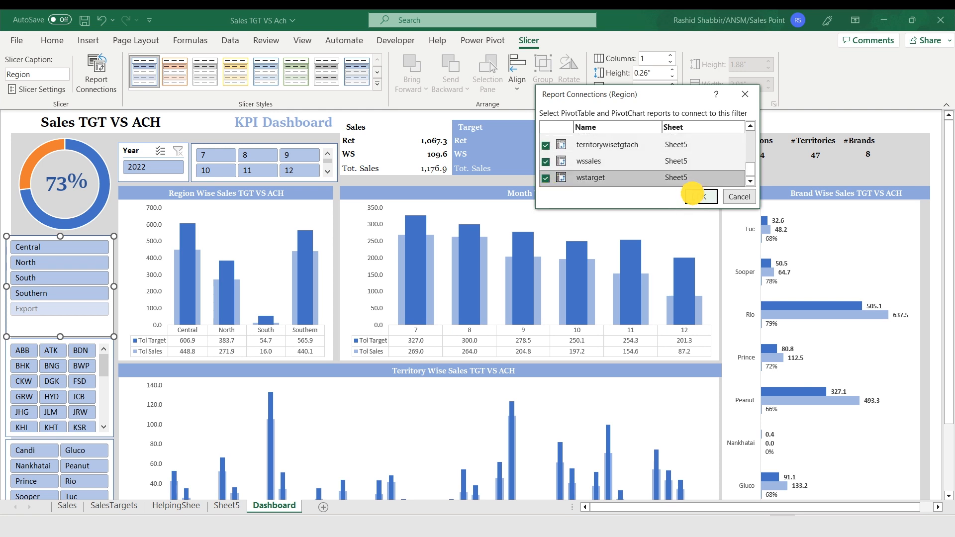
{"action": "left_click", "coordinate": [696, 195]}
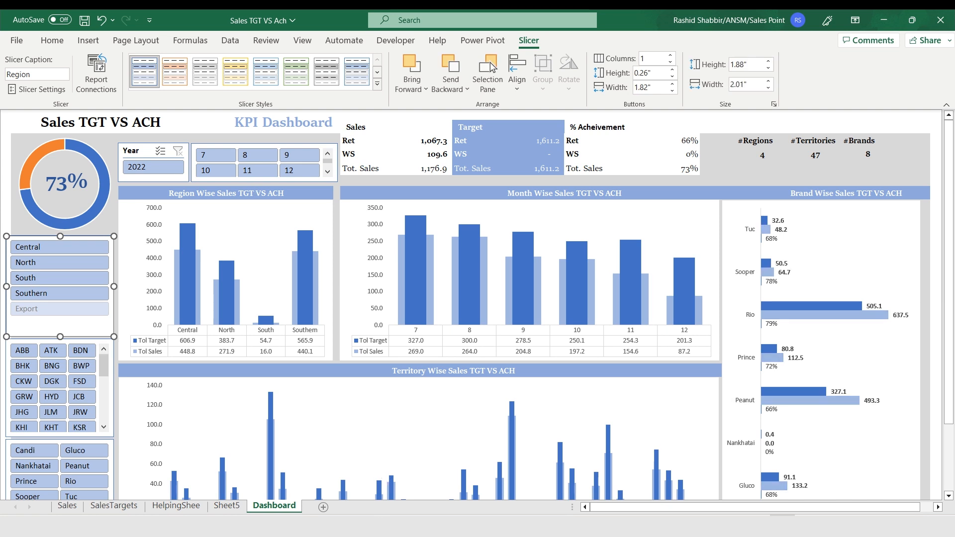
Connect the territory code slicer to the brandwisetgtach, countof brand, countofregion and countofterritory pivot tables.
{"action": "left_click", "coordinate": [25, 340]}
{"action": "left_click", "coordinate": [96, 74]}
{"action": "left_click", "coordinate": [546, 142]}
{"action": "left_click", "coordinate": [547, 158]}
{"action": "left_click", "coordinate": [547, 174]}
{"action": "scroll", "coordinate": [548, 174], "scroll_direction": "down", "scroll_amount": 1}
{"action": "left_click", "coordinate": [547, 160]}
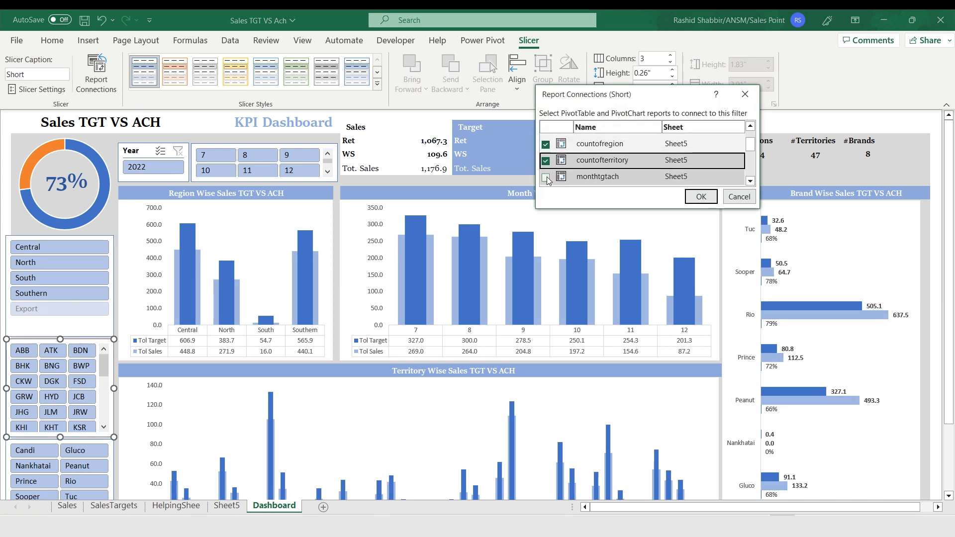
Connect the territory code slicer to the remaining pivot tables, from monthtgtach through wstarget, and apply the connections.
{"action": "left_click", "coordinate": [548, 176]}
{"action": "scroll", "coordinate": [548, 174], "scroll_direction": "down", "scroll_amount": 1}
{"action": "left_click", "coordinate": [547, 163]}
{"action": "scroll", "coordinate": [548, 164], "scroll_direction": "down", "scroll_amount": 1}
{"action": "left_click", "coordinate": [547, 176]}
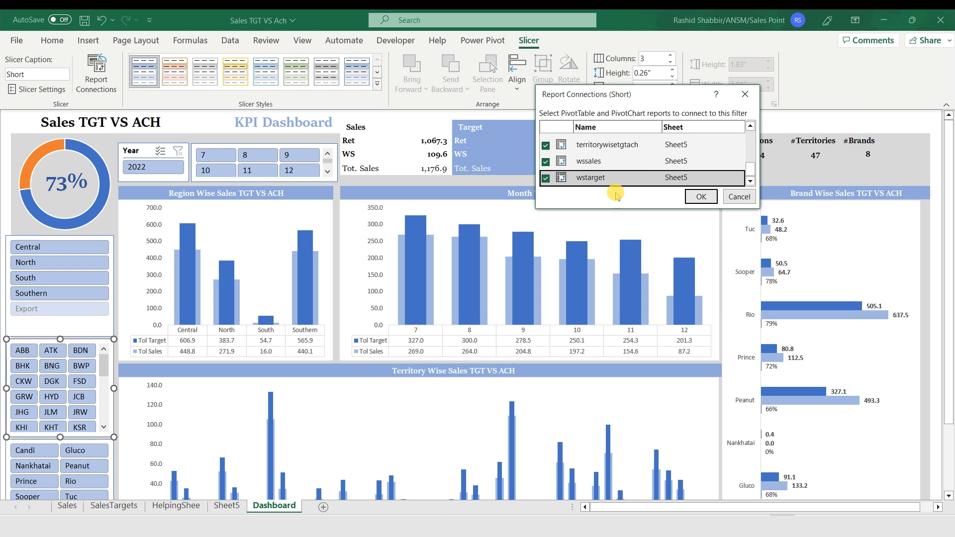
{"action": "left_click", "coordinate": [701, 197]}
Connect the Year slicer to all the listed pivot tables, from brandwisetgtach through wstarget.
{"action": "left_click", "coordinate": [140, 150]}
{"action": "left_click", "coordinate": [100, 70]}
{"action": "left_click", "coordinate": [547, 142]}
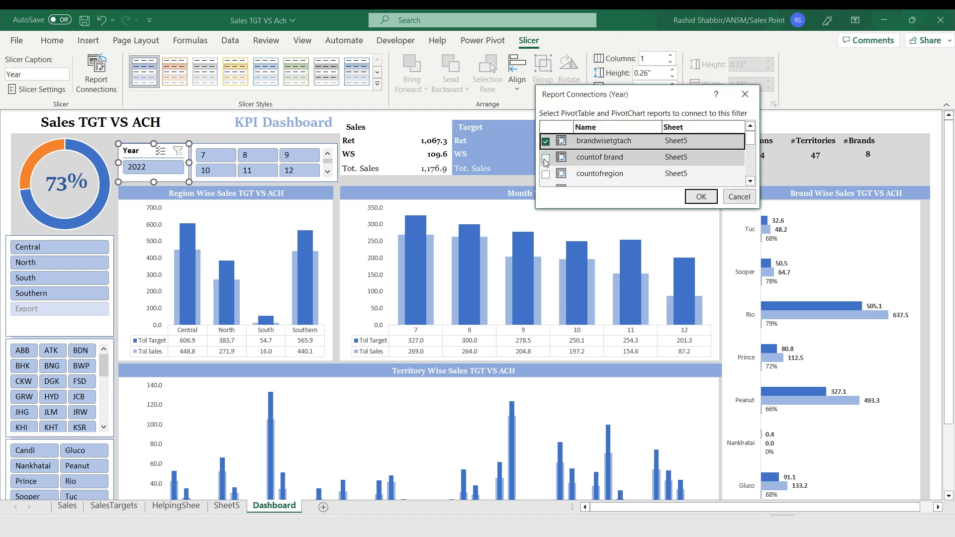
{"action": "left_click", "coordinate": [547, 159]}
{"action": "left_click", "coordinate": [547, 174]}
{"action": "scroll", "coordinate": [548, 171], "scroll_direction": "down", "scroll_amount": 1}
{"action": "left_click", "coordinate": [548, 161]}
{"action": "scroll", "coordinate": [548, 169], "scroll_direction": "down", "scroll_amount": 1}
{"action": "scroll", "coordinate": [550, 162], "scroll_direction": "down", "scroll_amount": 1}
{"action": "left_click", "coordinate": [547, 161]}
{"action": "left_click", "coordinate": [547, 178]}
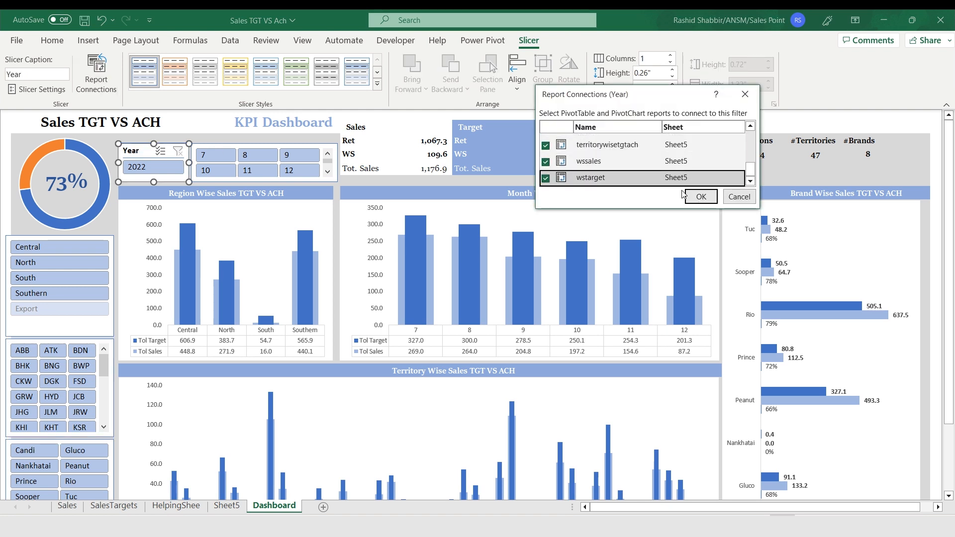
{"action": "left_click", "coordinate": [701, 197]}
Connect the Month Number slicer to all the listed pivot tables, from brandwisetgtach through wstarget.
{"action": "left_click", "coordinate": [219, 145]}
{"action": "left_click", "coordinate": [96, 75]}
{"action": "left_click", "coordinate": [546, 142]}
{"action": "left_click", "coordinate": [546, 158]}
{"action": "left_click", "coordinate": [546, 175]}
{"action": "scroll", "coordinate": [547, 169], "scroll_direction": "down", "scroll_amount": 1}
{"action": "left_click", "coordinate": [546, 161]}
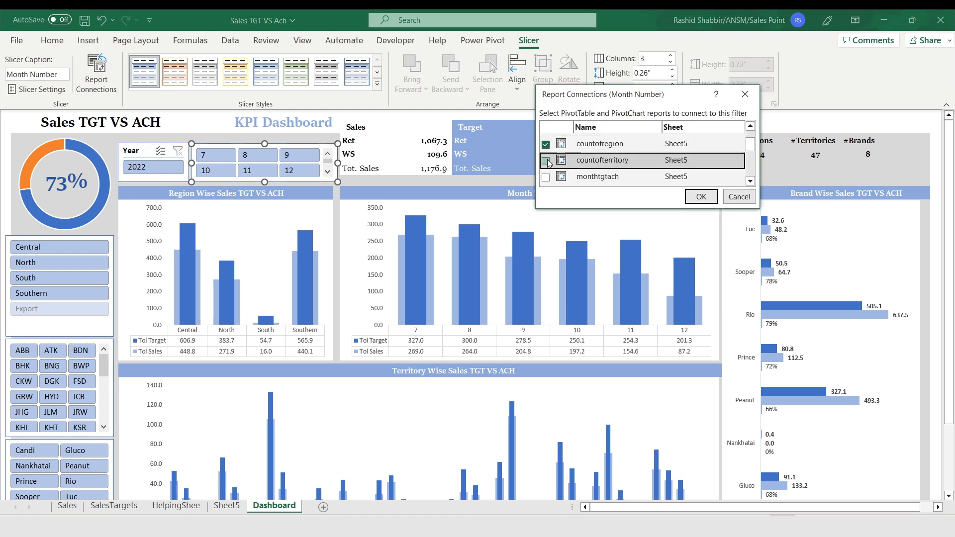
{"action": "left_click", "coordinate": [547, 177]}
{"action": "scroll", "coordinate": [547, 167], "scroll_direction": "down", "scroll_amount": 1}
{"action": "left_click", "coordinate": [549, 178]}
{"action": "left_click", "coordinate": [701, 196]}
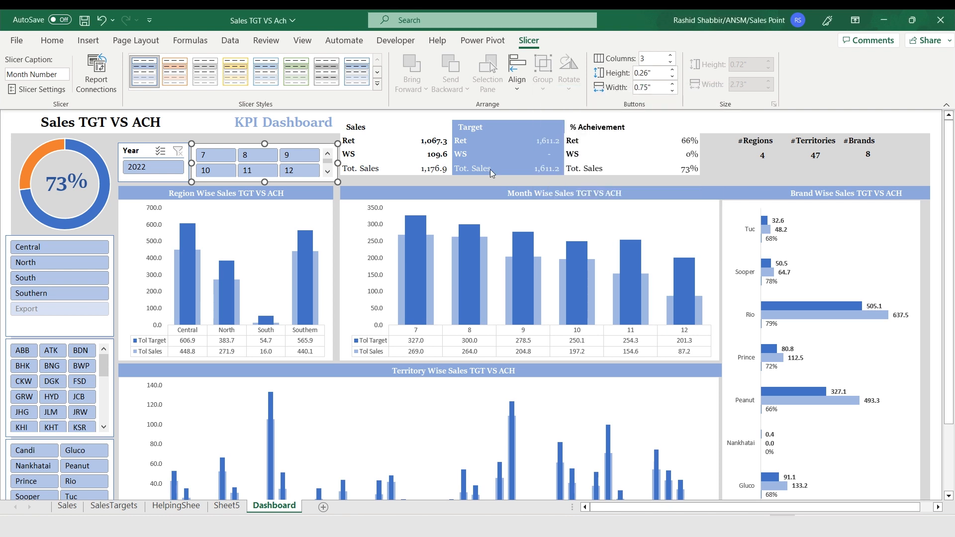
Collapse the ribbon to give the dashboard more room and filter it to the Central region.
{"action": "left_click", "coordinate": [718, 181]}
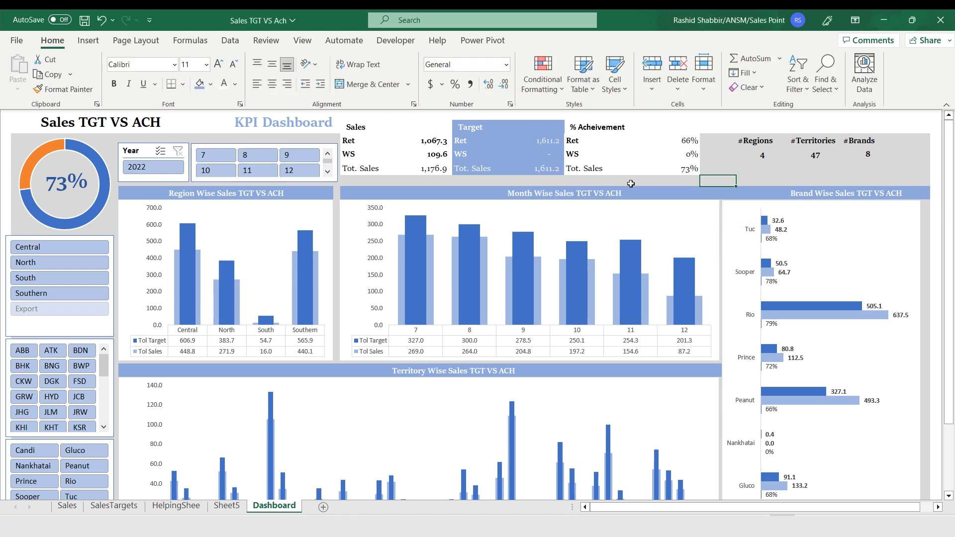
{"action": "key", "text": "ctrl+F1"}
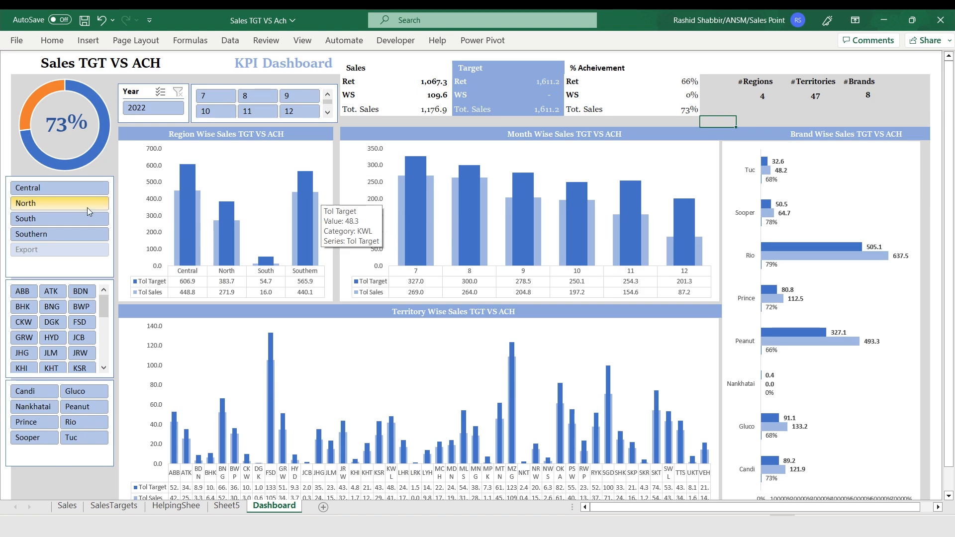
{"action": "left_click", "coordinate": [42, 188]}
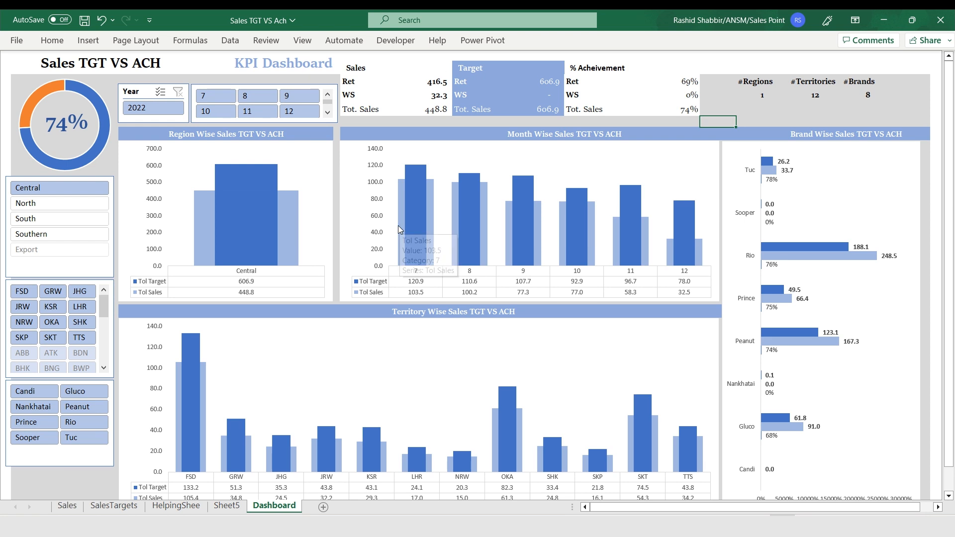
{"action": "mouse_move", "coordinate": [200, 222]}
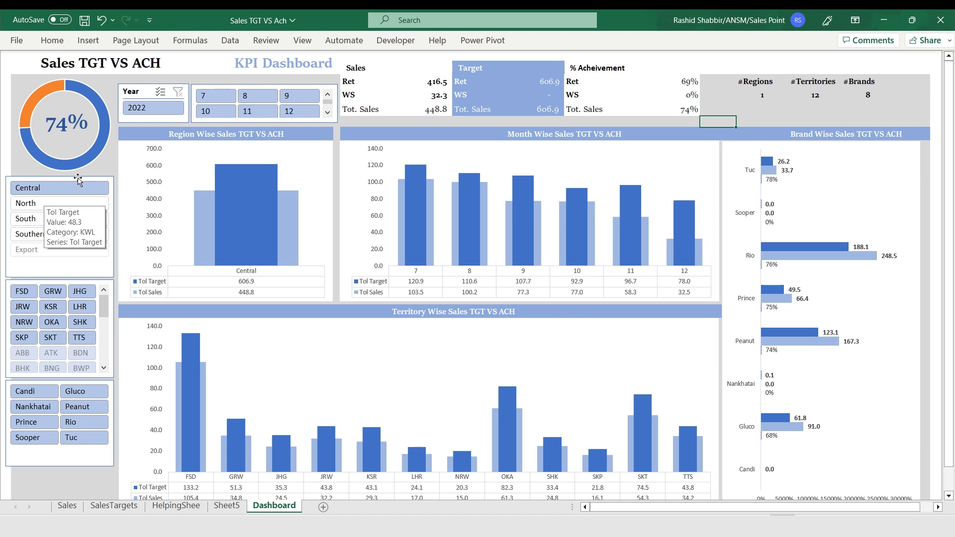
Disconnect the regiontgtvsach pivot table from the Region slicer so the region chart ignores that filter.
{"action": "left_click", "coordinate": [77, 171]}
{"action": "left_click", "coordinate": [113, 210]}
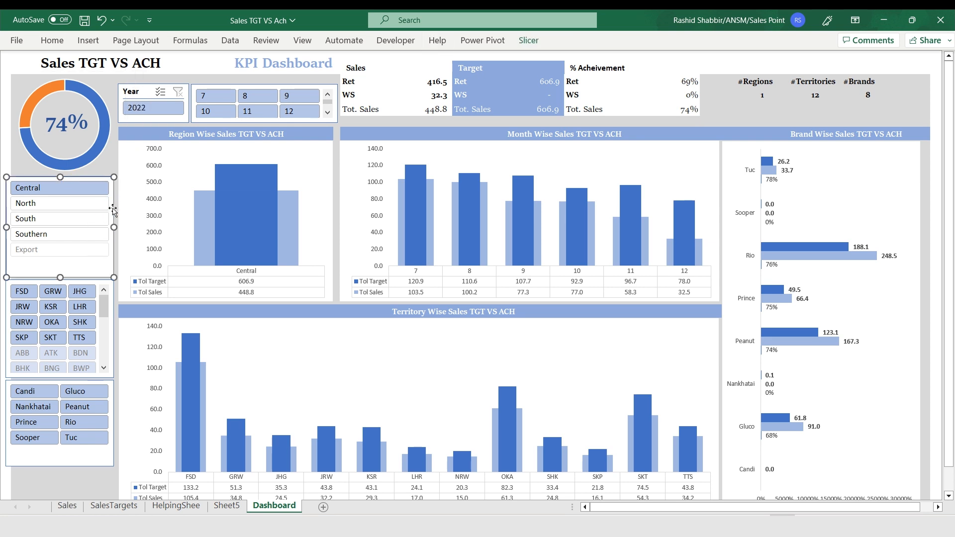
{"action": "left_click", "coordinate": [526, 40]}
{"action": "left_click", "coordinate": [97, 80]}
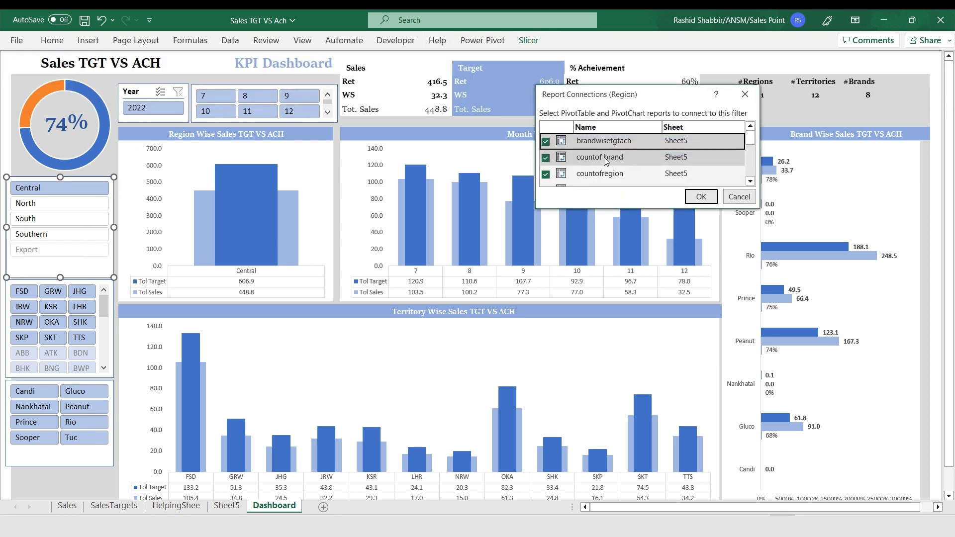
{"action": "scroll", "coordinate": [612, 165], "scroll_direction": "down", "scroll_amount": 1}
{"action": "scroll", "coordinate": [635, 168], "scroll_direction": "down", "scroll_amount": 1}
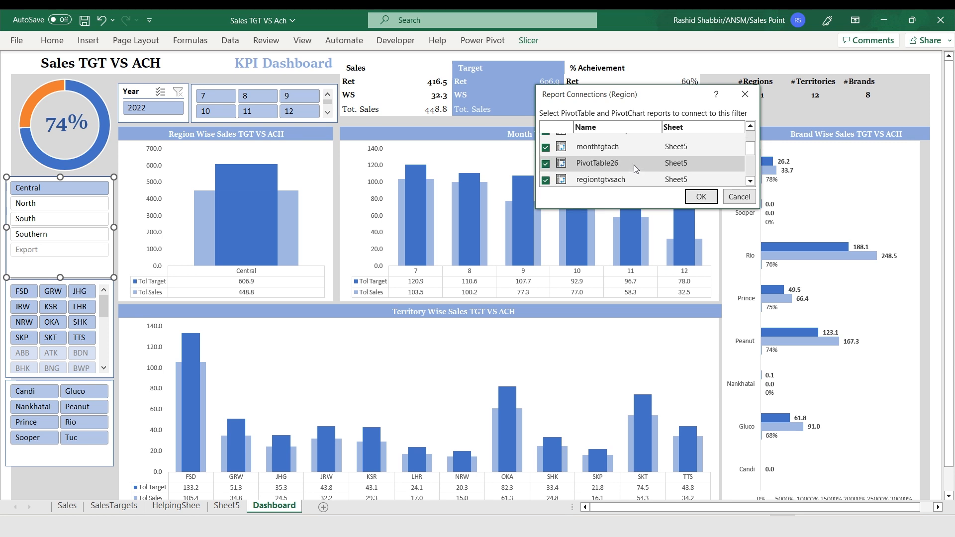
{"action": "scroll", "coordinate": [634, 166], "scroll_direction": "up", "scroll_amount": 2}
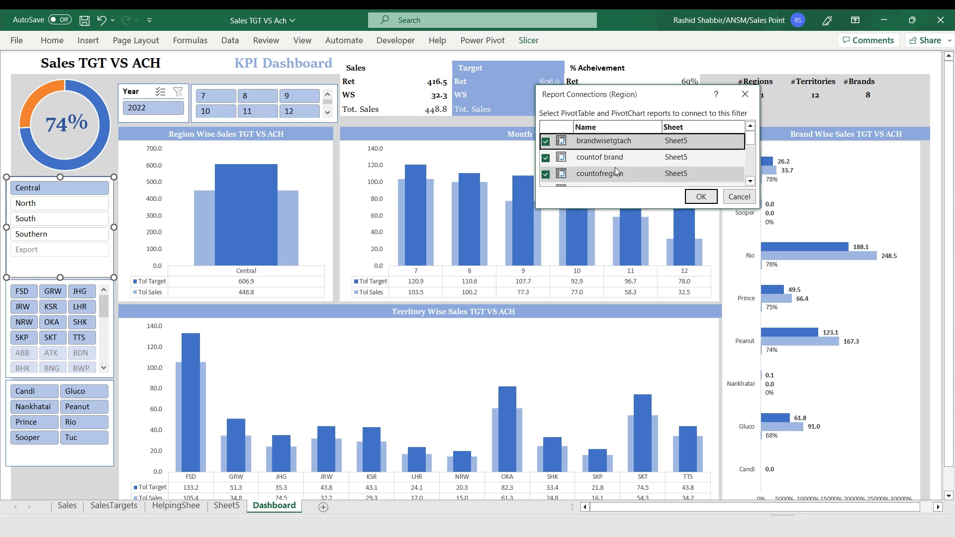
{"action": "scroll", "coordinate": [616, 169], "scroll_direction": "down", "scroll_amount": 1}
{"action": "scroll", "coordinate": [603, 162], "scroll_direction": "down", "scroll_amount": 3}
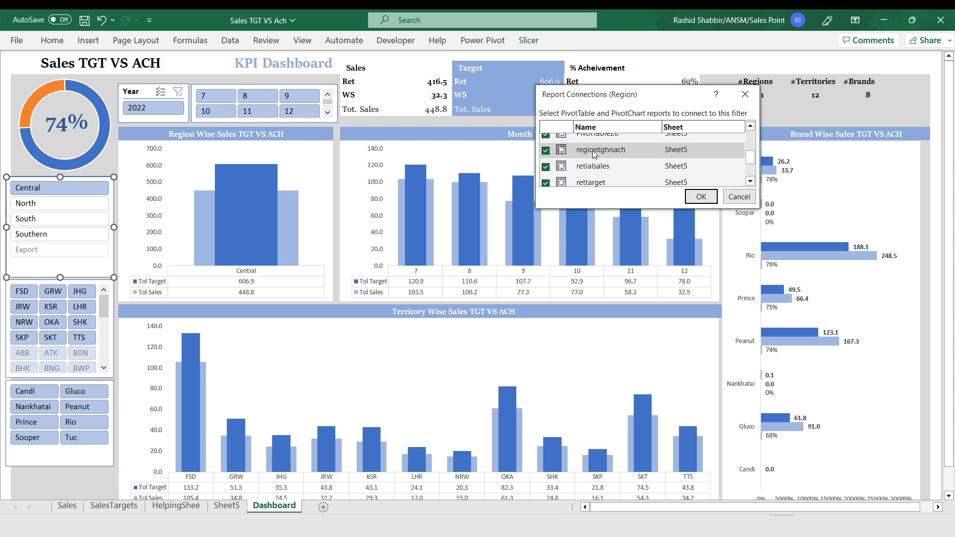
{"action": "left_click", "coordinate": [545, 150]}
{"action": "left_click", "coordinate": [701, 196]}
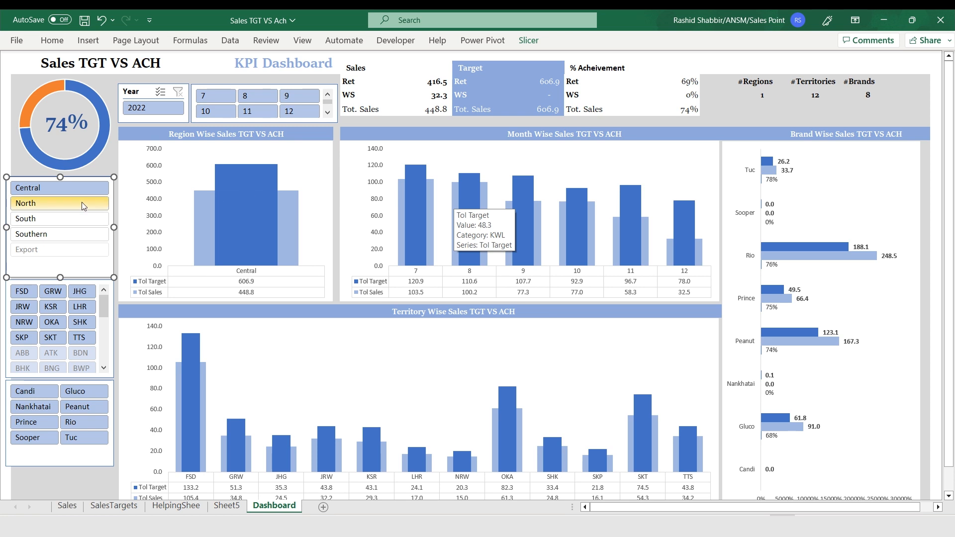
Clear the Region slicer's filter and reset the region pivot table on Sheet5 to include all regions.
{"action": "left_click", "coordinate": [37, 189]}
{"action": "key", "text": "alt+c"}
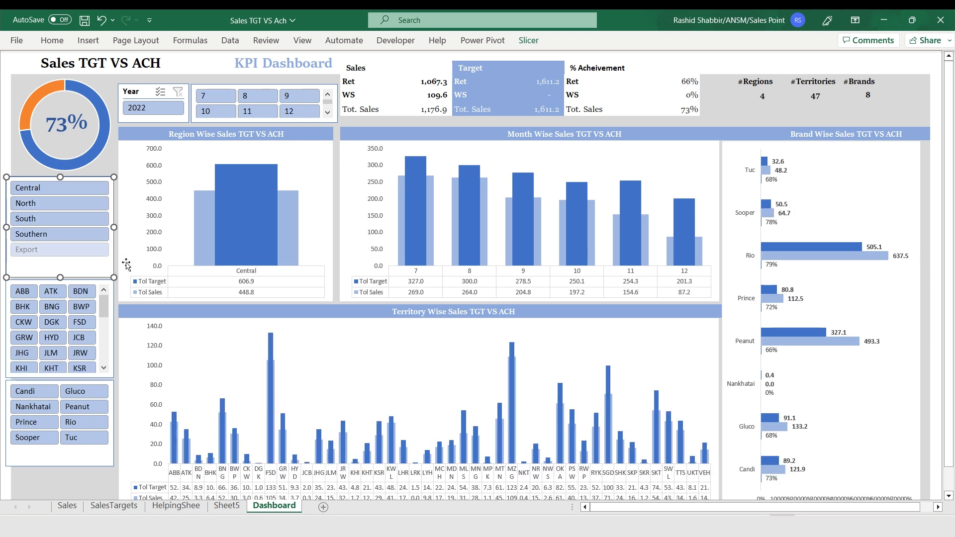
{"action": "left_click", "coordinate": [227, 506]}
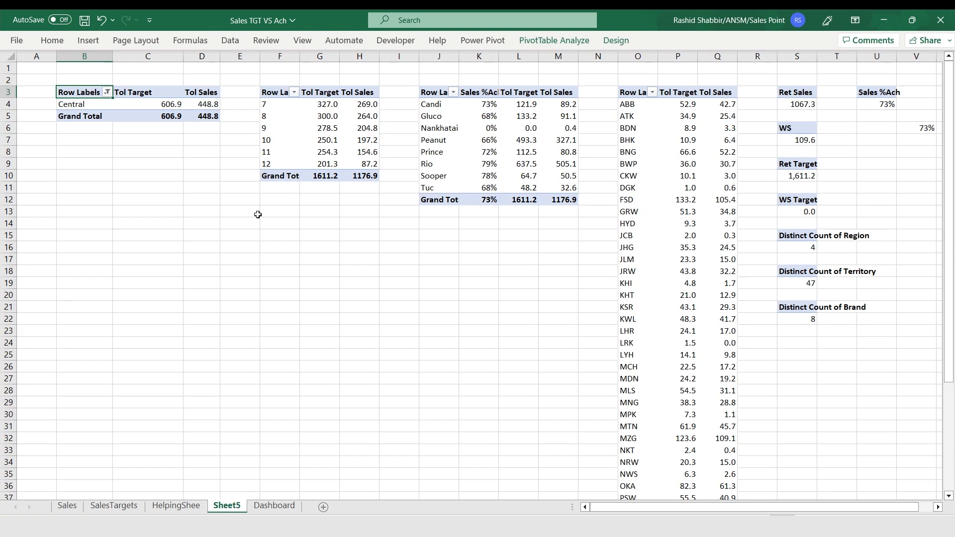
{"action": "left_click", "coordinate": [107, 92]}
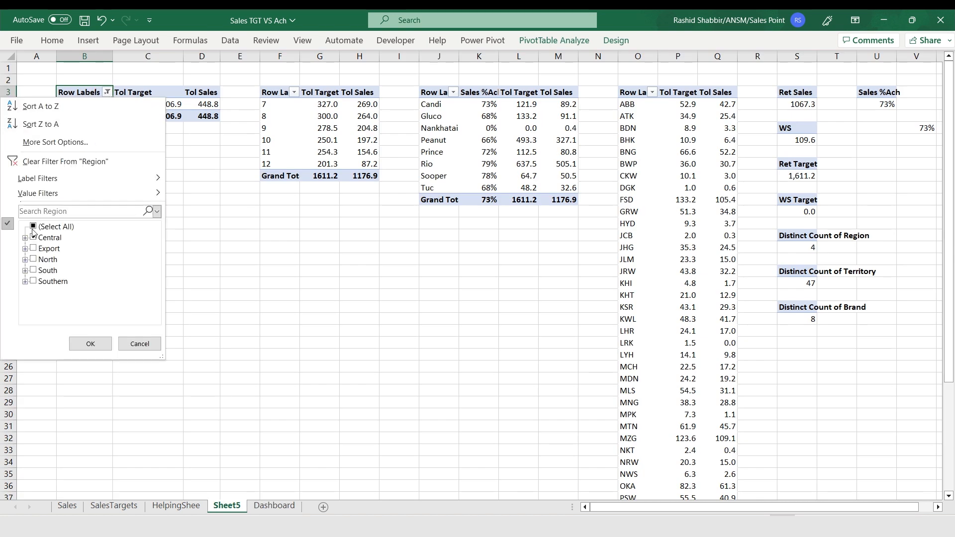
{"action": "left_click", "coordinate": [88, 343]}
Return to the Dashboard sheet and filter it to the Central region and month 12.
{"action": "left_click", "coordinate": [259, 506]}
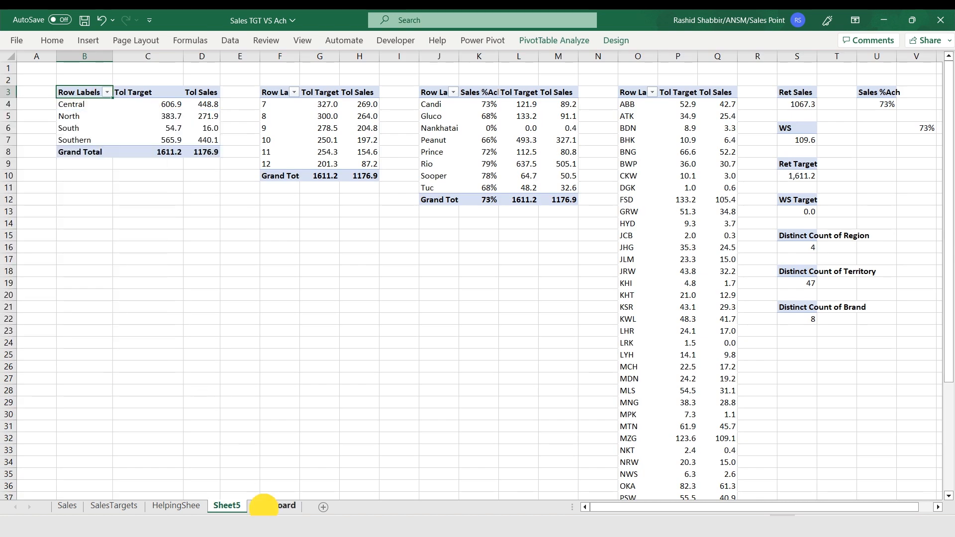
{"action": "left_click", "coordinate": [109, 165]}
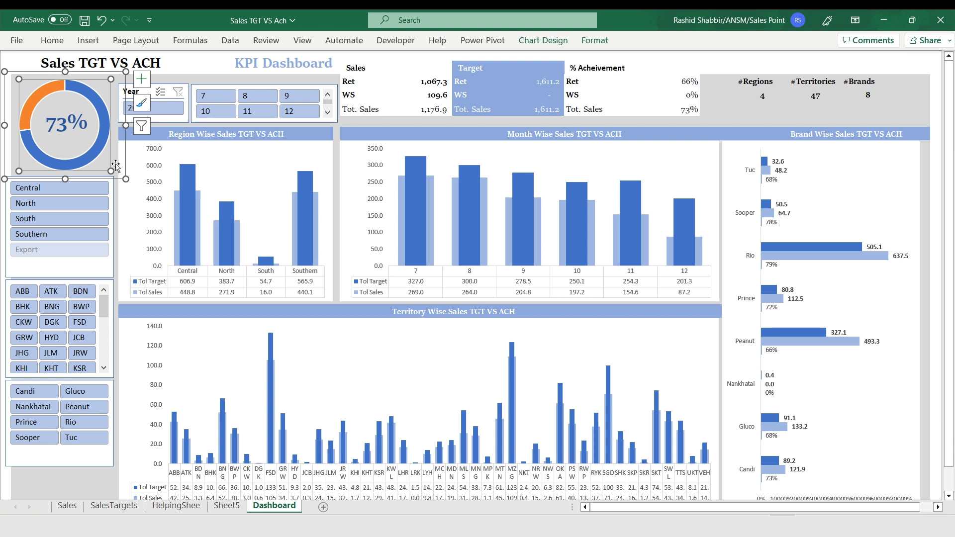
{"action": "key", "text": "Escape"}
{"action": "left_click", "coordinate": [58, 188]}
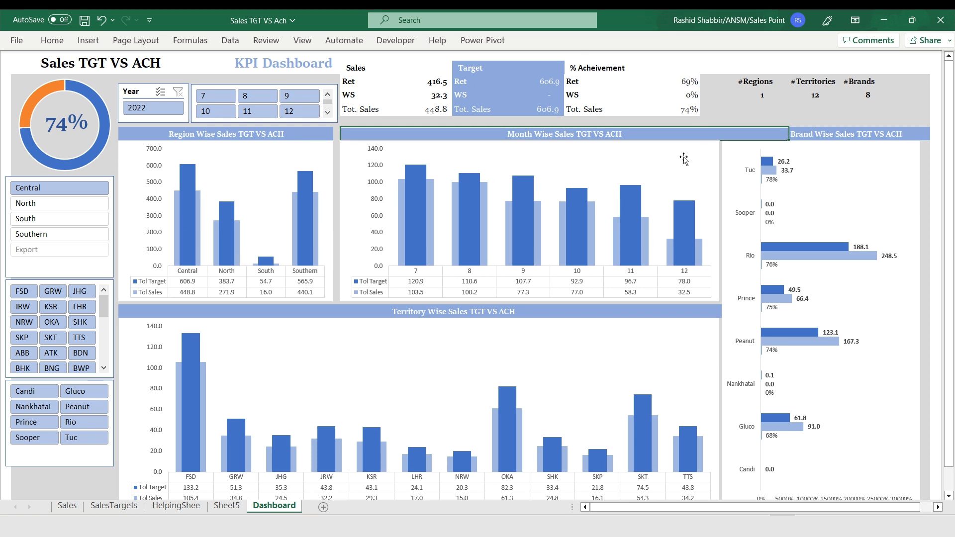
{"action": "left_click", "coordinate": [329, 96]}
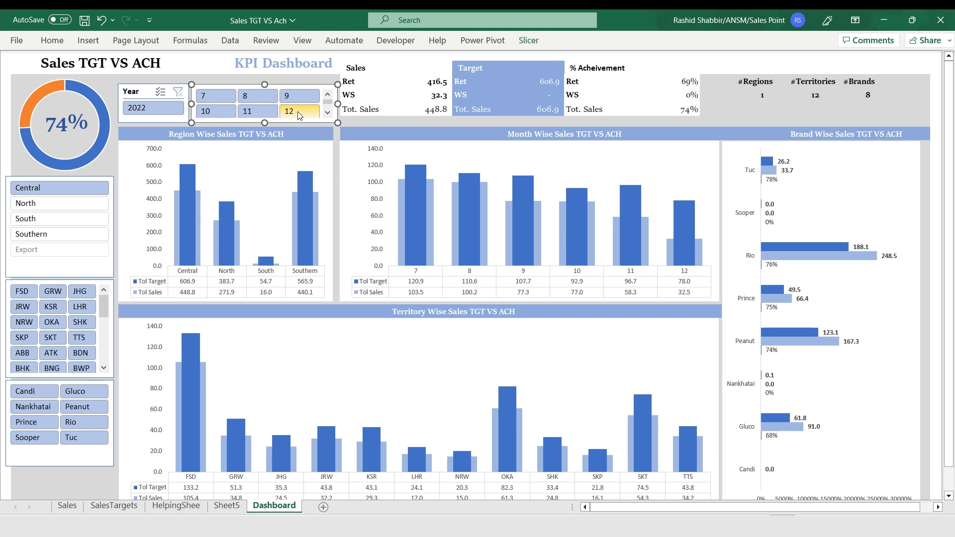
{"action": "left_click", "coordinate": [300, 115]}
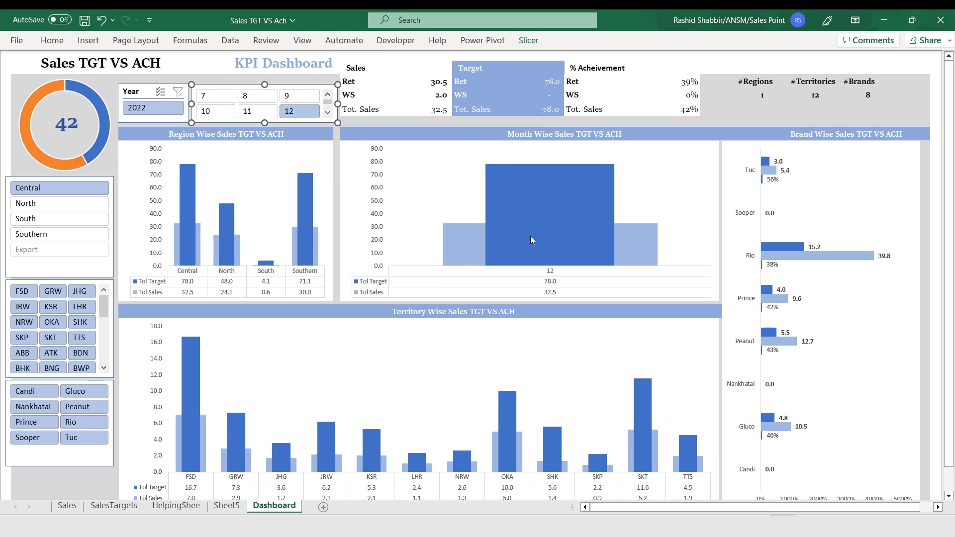
{"action": "mouse_move", "coordinate": [530, 236]}
Disconnect the monthtgtach pivot table from the Month Number slicer so the month chart ignores that filter.
{"action": "left_click", "coordinate": [522, 40]}
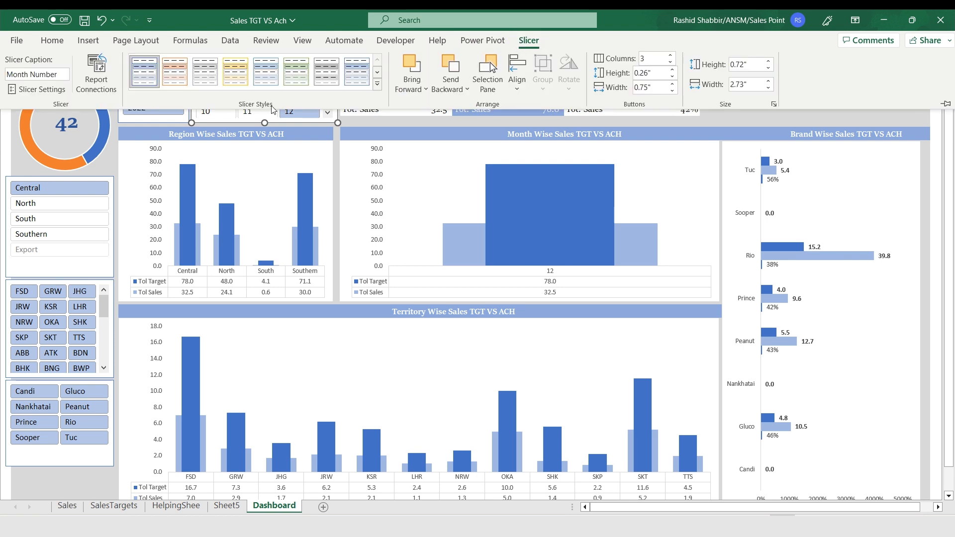
{"action": "left_click", "coordinate": [96, 74]}
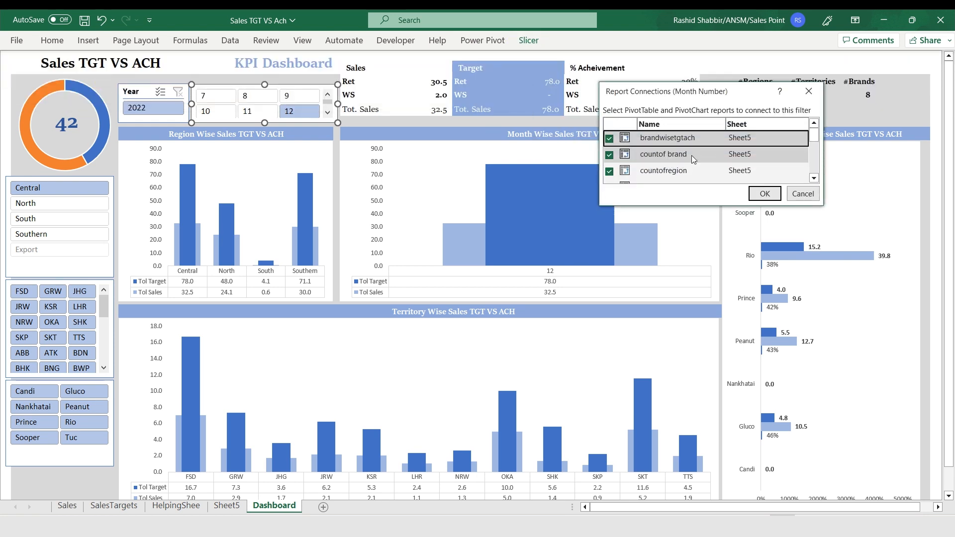
{"action": "scroll", "coordinate": [667, 159], "scroll_direction": "down", "scroll_amount": 2}
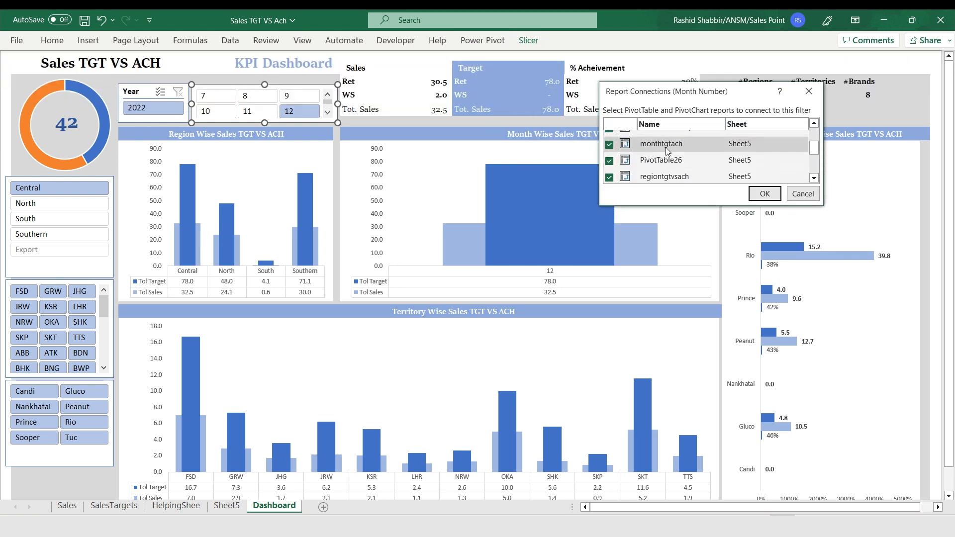
{"action": "left_click", "coordinate": [609, 144]}
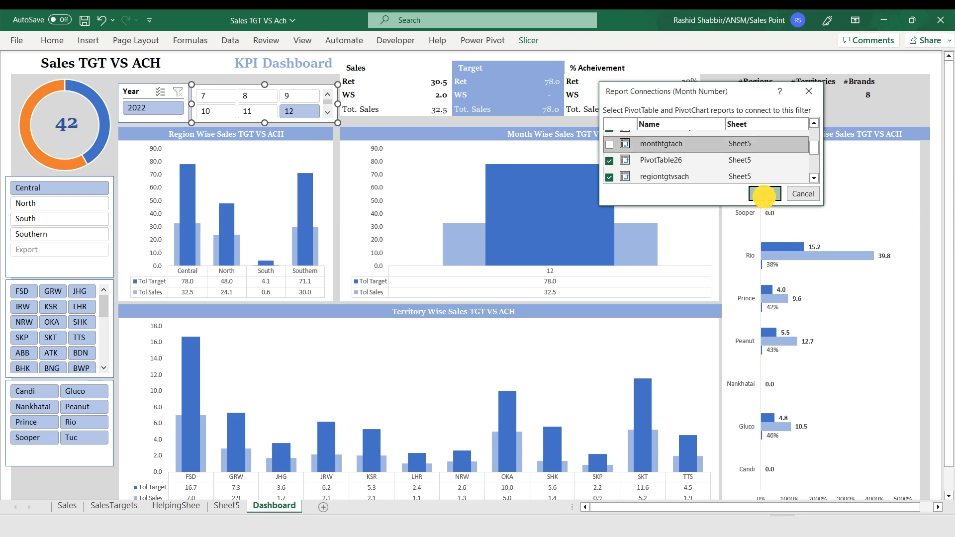
{"action": "left_click", "coordinate": [765, 193]}
Reset the month pivot table on Sheet5 to include all months.
{"action": "left_click", "coordinate": [227, 506]}
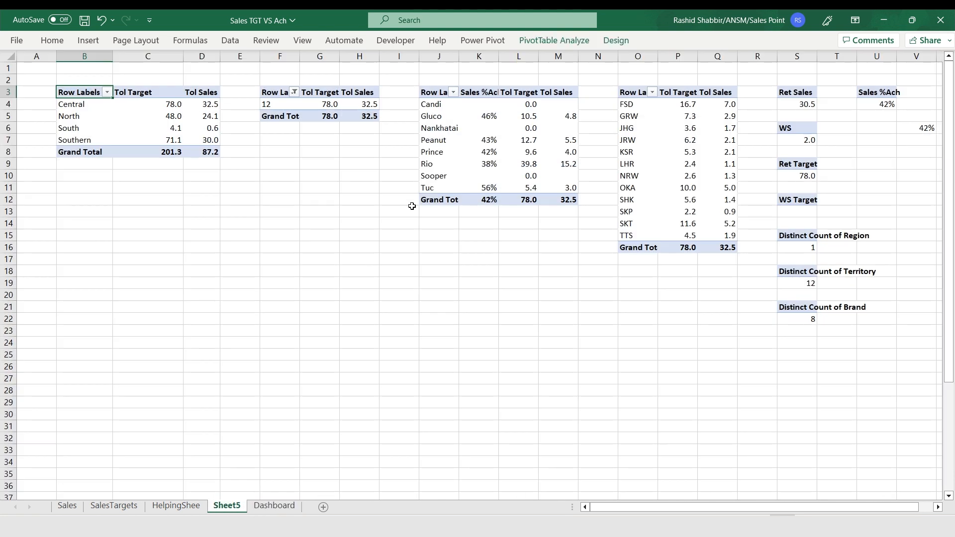
{"action": "left_click", "coordinate": [295, 92]}
{"action": "left_click", "coordinate": [178, 227]}
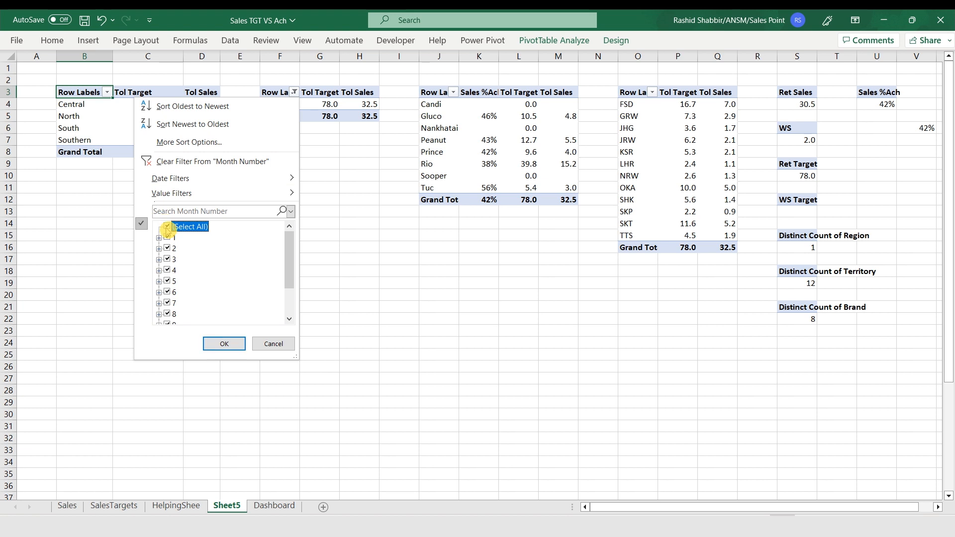
{"action": "left_click", "coordinate": [224, 345]}
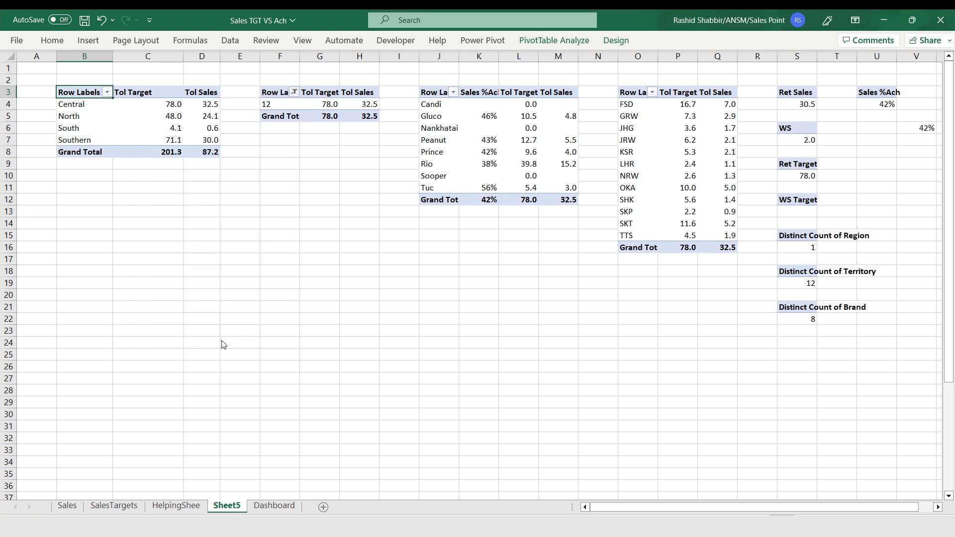
Return to the Dashboard sheet and test the month slicer with months 7 to 12 together and with month 7 alone.
{"action": "left_click", "coordinate": [274, 506]}
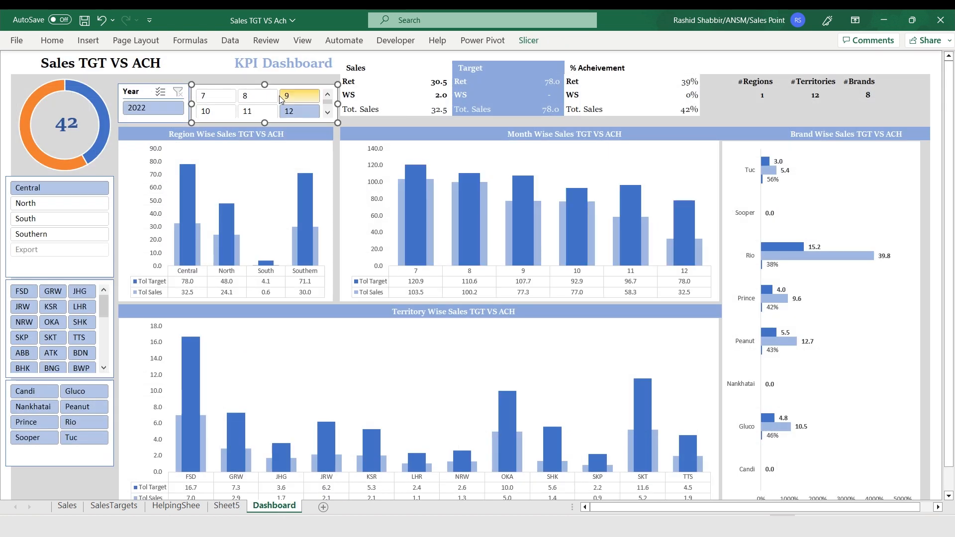
{"action": "left_click", "coordinate": [297, 114]}
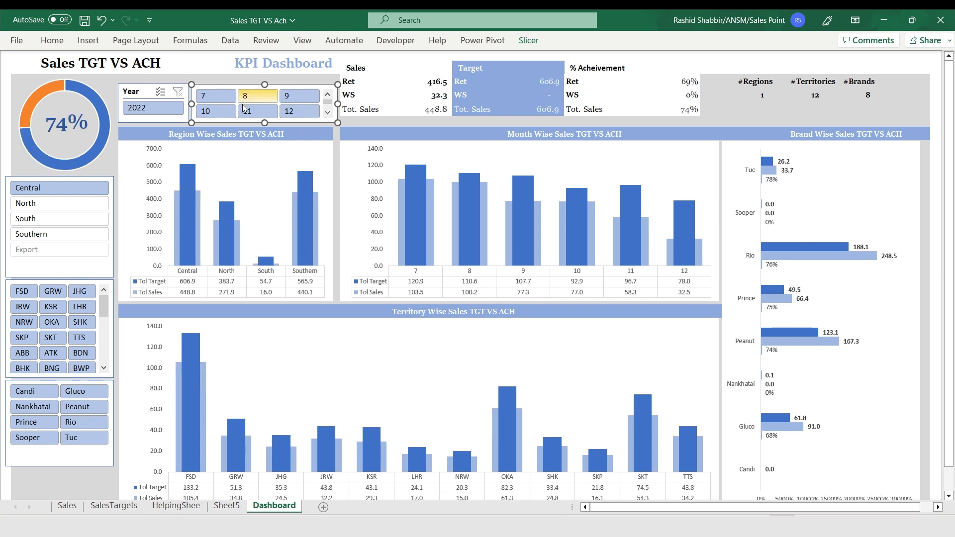
{"action": "left_click", "coordinate": [213, 95]}
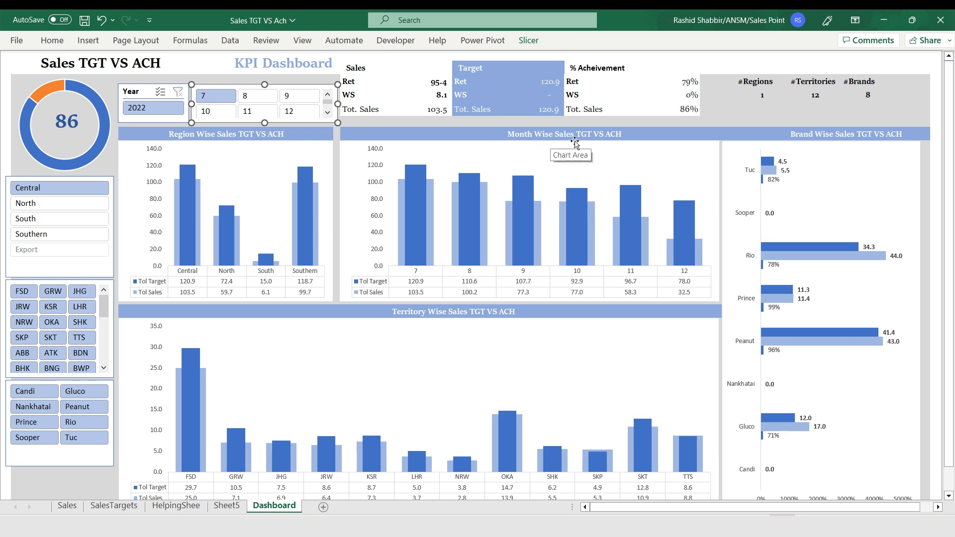
{"action": "left_click", "coordinate": [481, 136]}
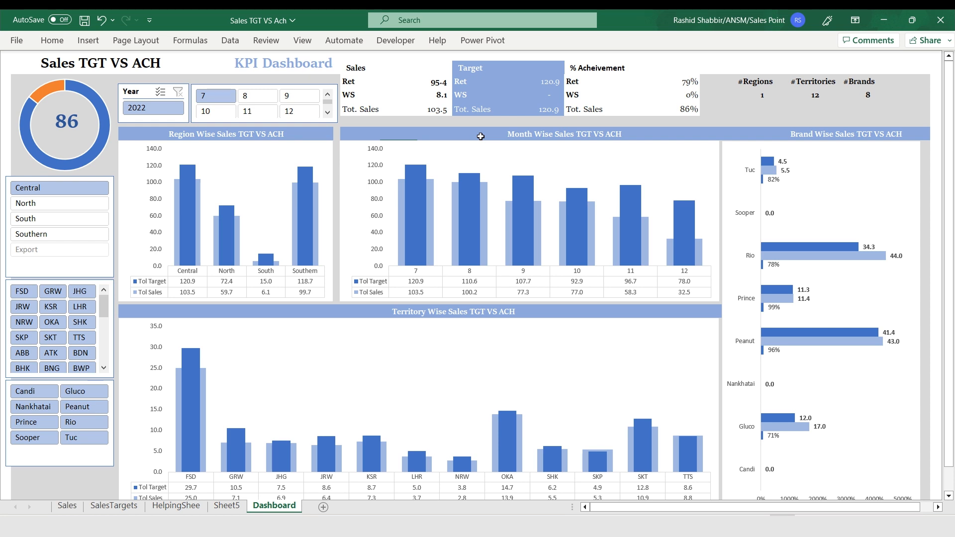
{"action": "left_click", "coordinate": [78, 112]}
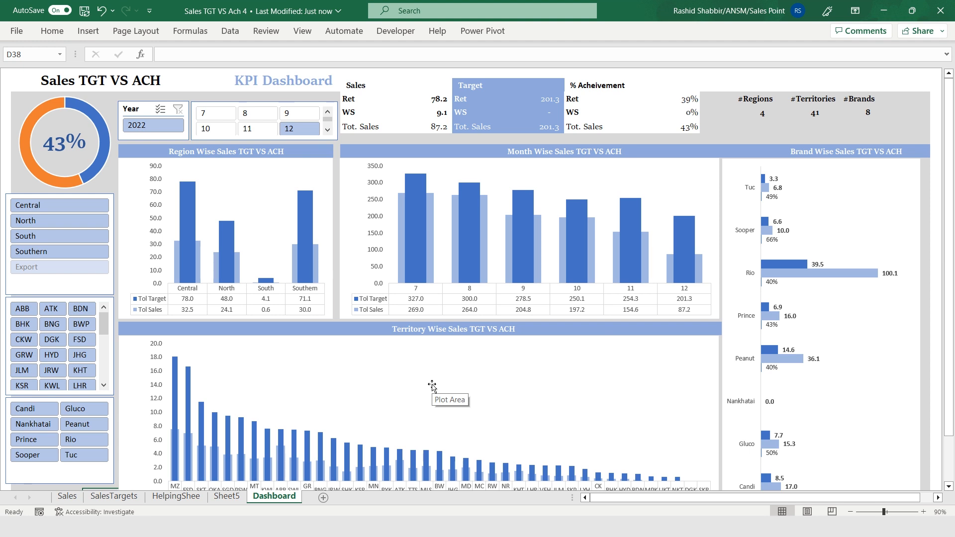
Draw a rectangle about 1.16 by 0.25 inches over the start of the Territory Wise Sales TGT VS ACH heading bar.
{"action": "left_click", "coordinate": [315, 343]}
{"action": "left_click", "coordinate": [312, 342]}
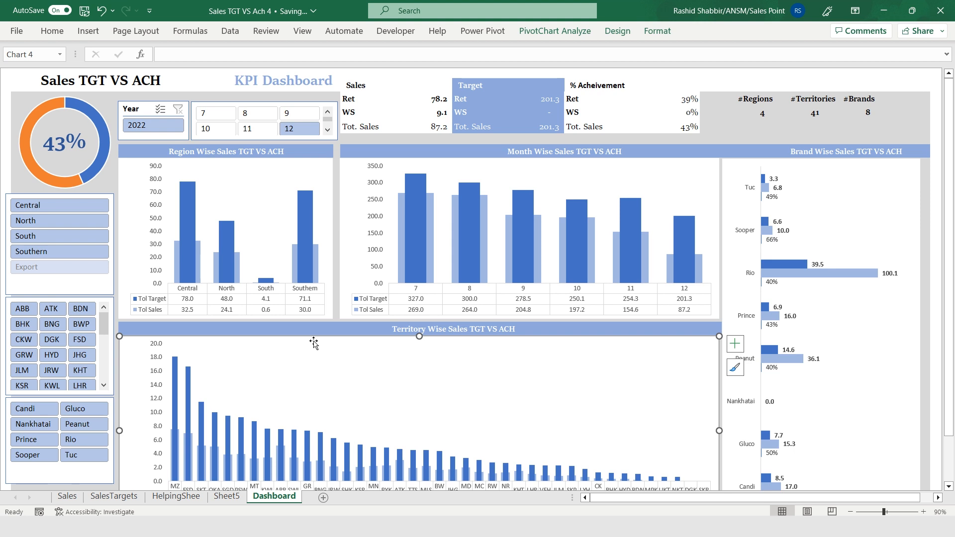
{"action": "left_click", "coordinate": [96, 36]}
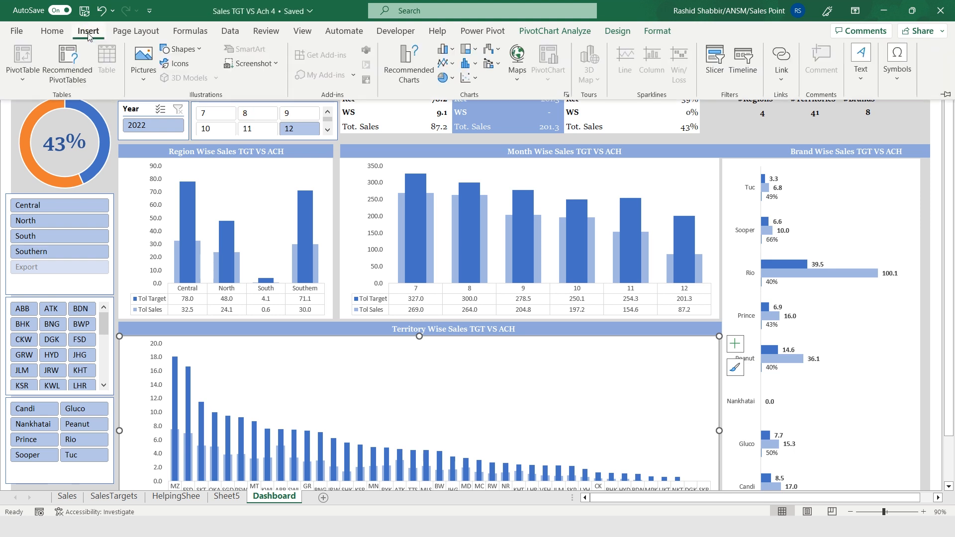
{"action": "left_click", "coordinate": [194, 50]}
{"action": "left_click", "coordinate": [199, 95]}
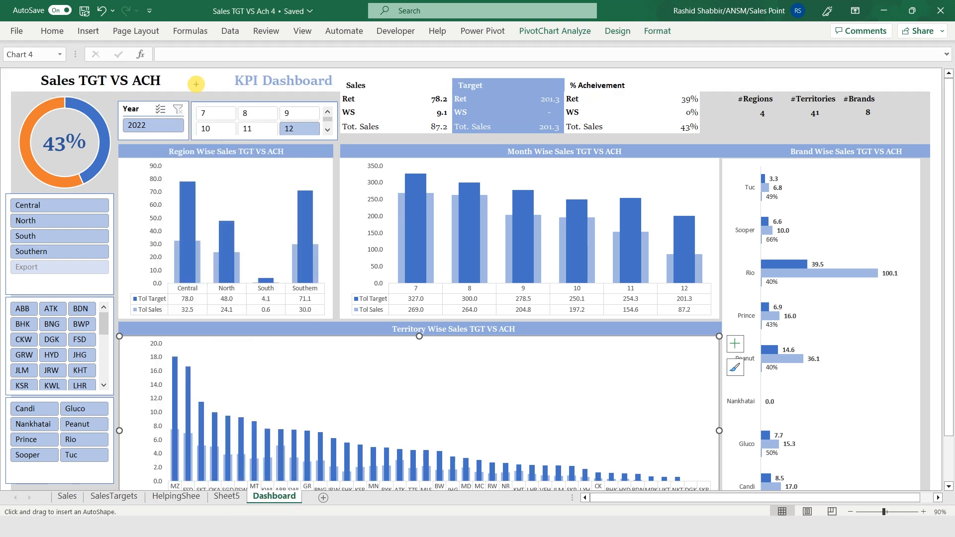
{"action": "left_click_drag", "start_coordinate": [138, 322], "coordinate": [201, 336]}
{"action": "left_click", "coordinate": [52, 31]}
{"action": "left_click", "coordinate": [163, 55]}
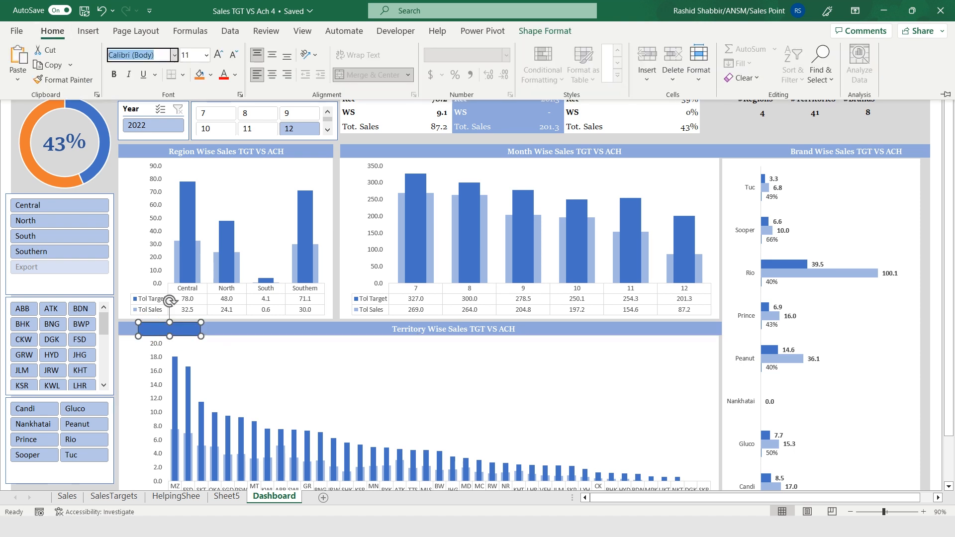
{"action": "type", "text": "Target"}
{"action": "key", "text": "Return"}
{"action": "key", "text": "Escape"}
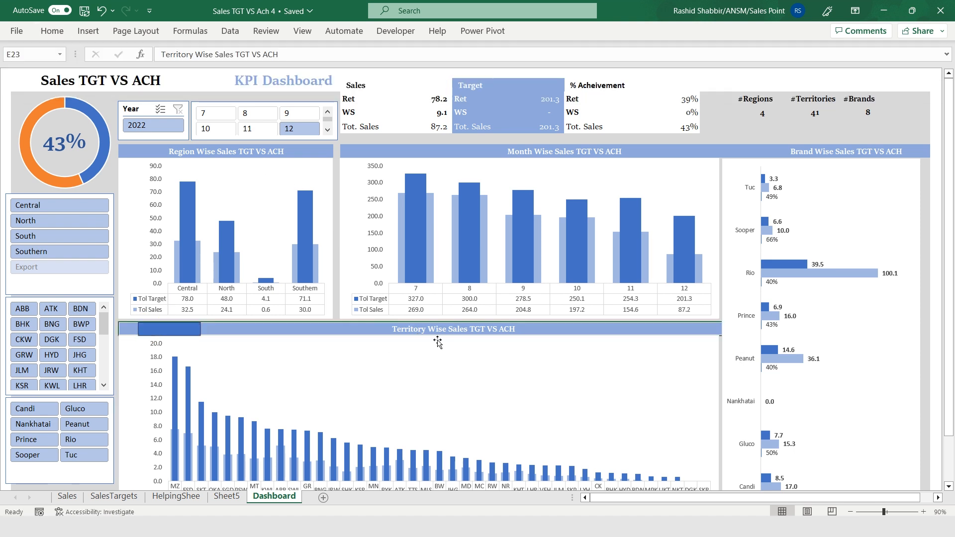
Check the Territory Wise Sales TGT VS ACH heading's font and set the rectangle's font to Sitka Heading to match.
{"action": "left_click", "coordinate": [433, 338]}
{"action": "left_click", "coordinate": [432, 330]}
{"action": "left_click", "coordinate": [52, 30]}
{"action": "left_click", "coordinate": [145, 55]}
{"action": "left_click", "coordinate": [167, 328]}
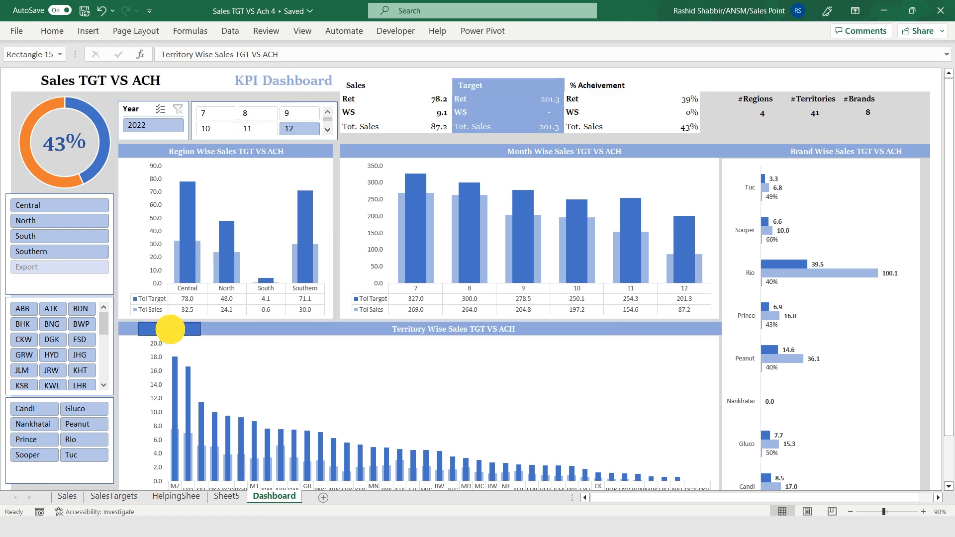
{"action": "left_click", "coordinate": [52, 31]}
{"action": "left_click", "coordinate": [144, 55]}
{"action": "left_click", "coordinate": [181, 329]}
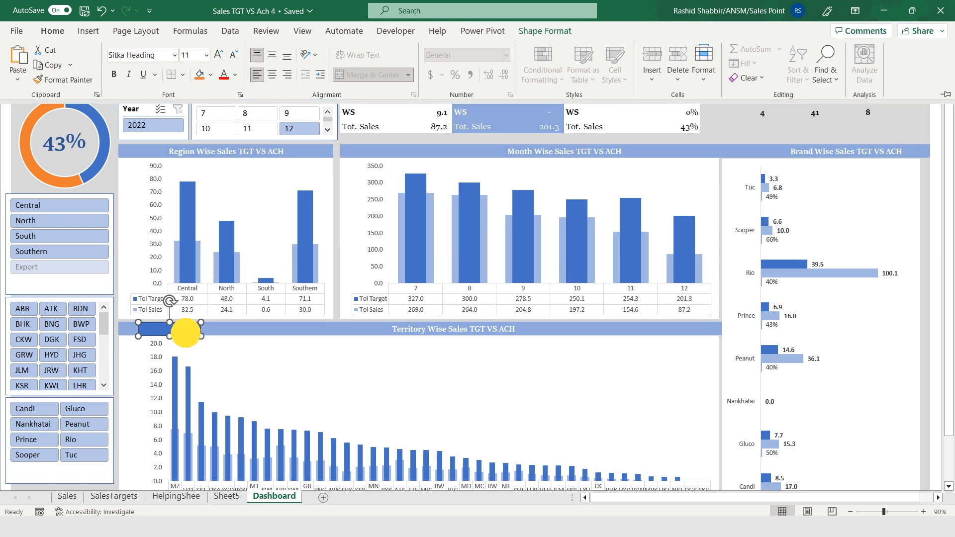
Label the rectangle "Top 6" in bold, centred both horizontally and vertically.
{"action": "type", "text": "Top 6"}
{"action": "key", "text": "ctrl+a"}
{"action": "double_click", "coordinate": [51, 30]}
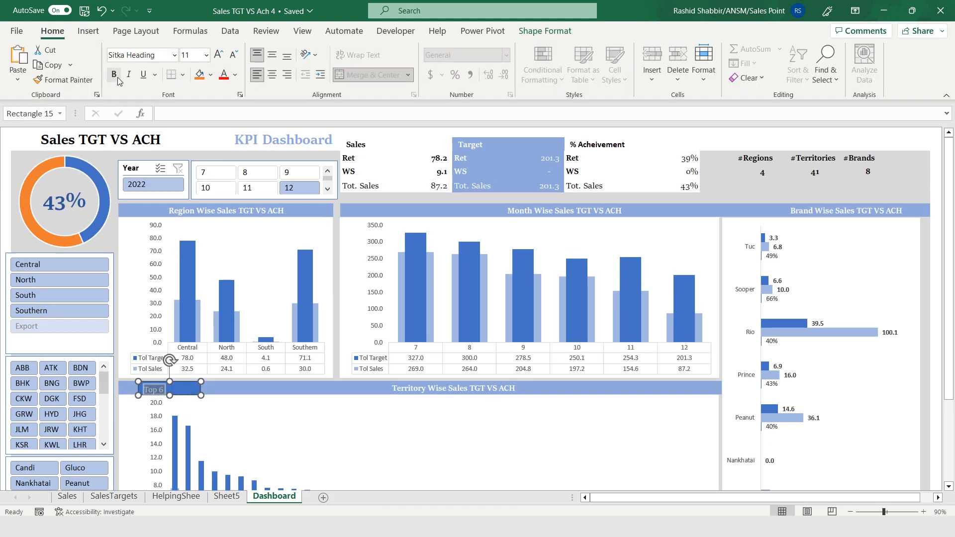
{"action": "left_click", "coordinate": [115, 75]}
{"action": "left_click", "coordinate": [272, 75]}
{"action": "left_click", "coordinate": [275, 49]}
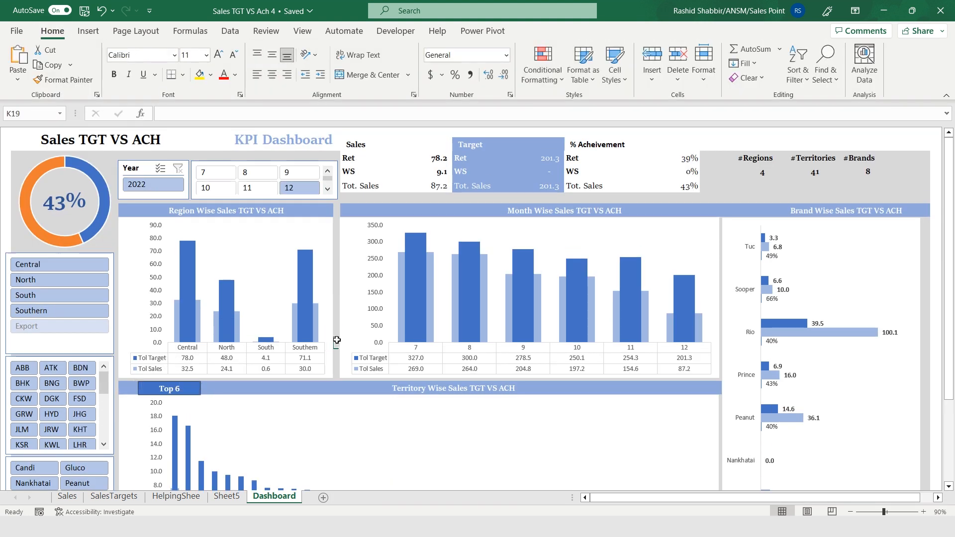
Remove the outline from the Top 6 rectangle.
{"action": "left_click", "coordinate": [545, 30]}
{"action": "left_click", "coordinate": [450, 63]}
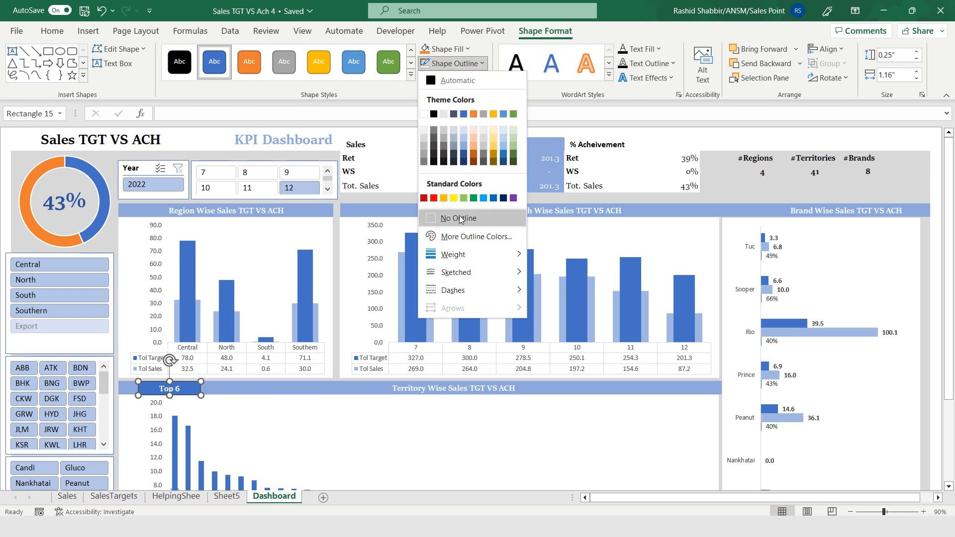
{"action": "left_click", "coordinate": [454, 218]}
Duplicate the Top 6 rectangle, place the copy beside it on the heading bar and label it "Bottom 6".
{"action": "key", "text": "ctrl+d"}
{"action": "left_click_drag", "start_coordinate": [184, 391], "coordinate": [252, 386]}
{"action": "type", "text": "Go 6"}
{"action": "key", "text": "BackSpace"}
{"action": "key", "text": "BackSpace"}
{"action": "type", "text": "Bottom"}
{"action": "left_click", "coordinate": [336, 326]}
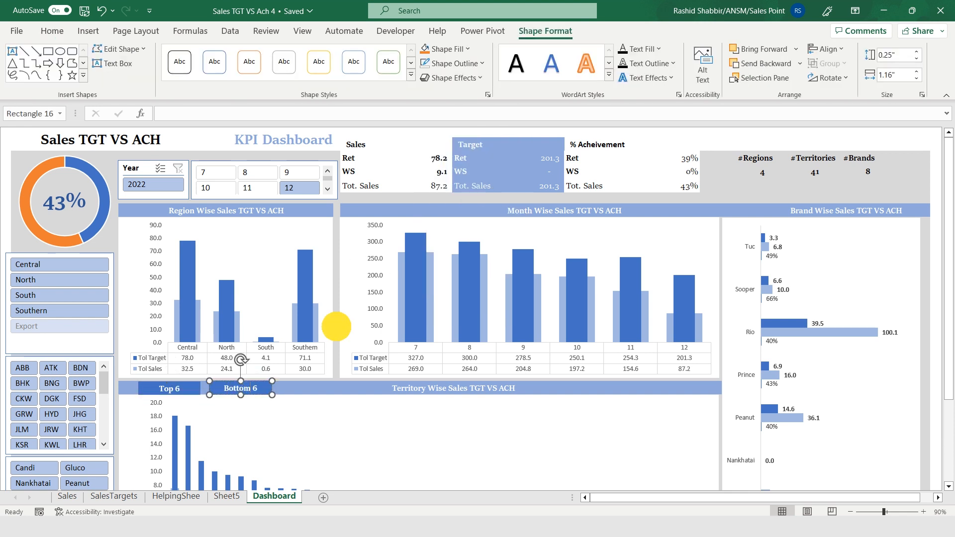
Duplicate the Bottom 6 rectangle and place the copy next to it on the territory heading bar.
{"action": "left_click", "coordinate": [265, 391]}
{"action": "key", "text": "ctrl+d"}
{"action": "left_click_drag", "start_coordinate": [267, 396], "coordinate": [329, 382]}
Select all three rectangles on the territory heading bar and distribute them vertically.
{"action": "left_click", "coordinate": [241, 388], "text": "shift"}
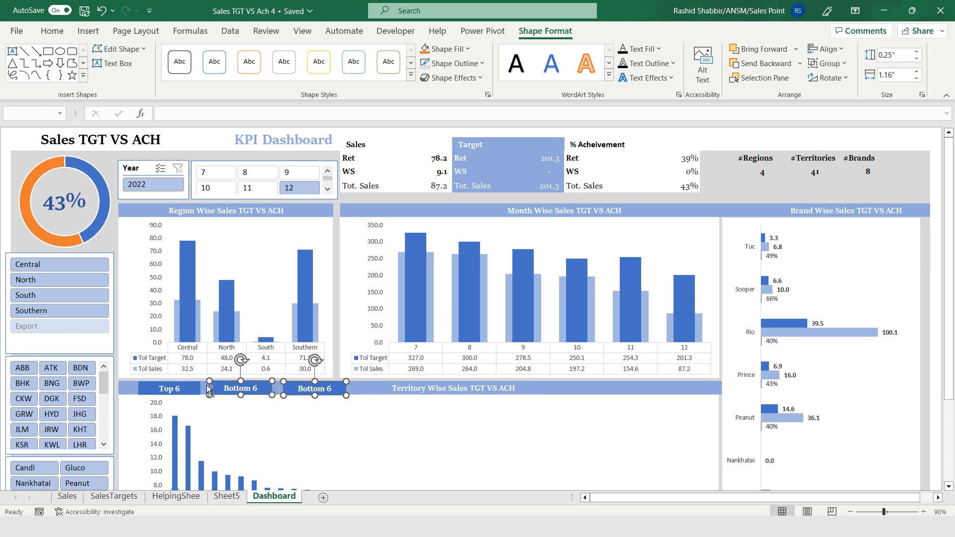
{"action": "left_click", "coordinate": [170, 388], "text": "shift"}
{"action": "left_click", "coordinate": [825, 49]}
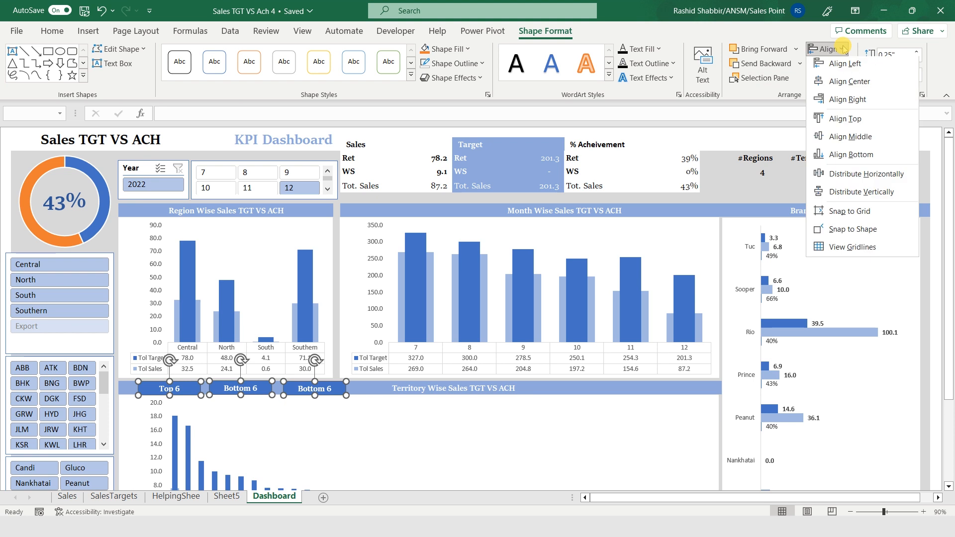
{"action": "left_click", "coordinate": [846, 193]}
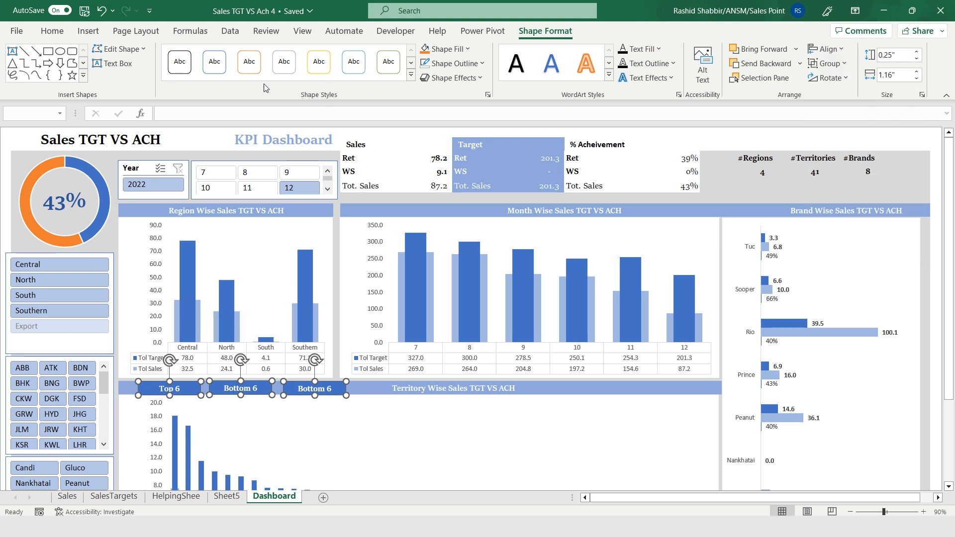
Relabel the third rectangle "All".
{"action": "triple_click", "coordinate": [311, 390]}
{"action": "type", "text": "All"}
{"action": "left_click", "coordinate": [352, 197]}
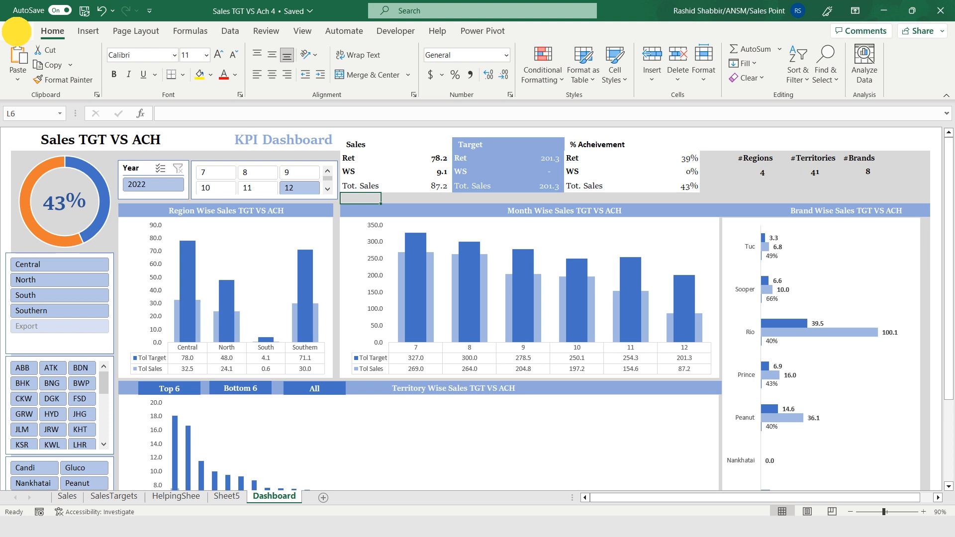
Start saving the workbook as a new file named "Sales TGT VS Ach 4 Macro File Final".
{"action": "left_click", "coordinate": [16, 31]}
{"action": "key", "text": "F12"}
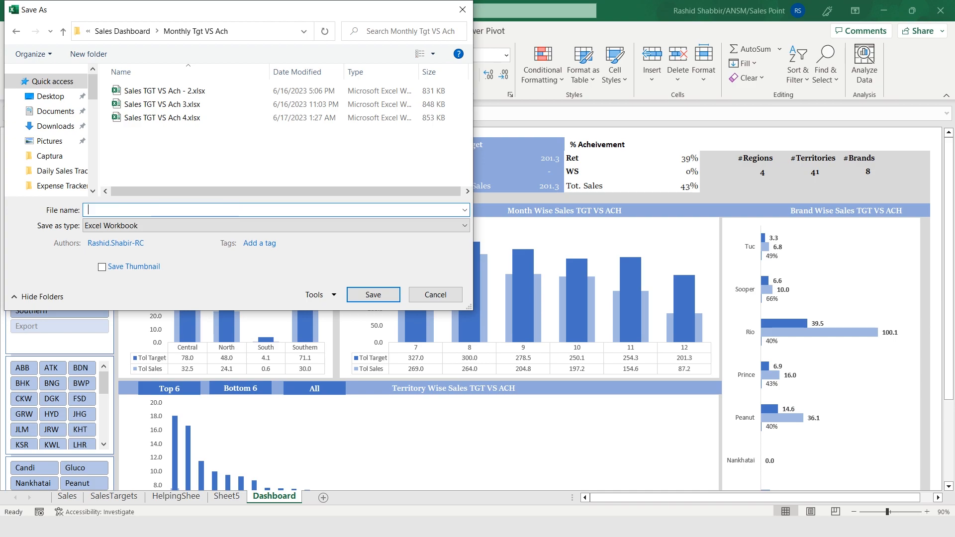
{"action": "left_click", "coordinate": [150, 210]}
{"action": "type", "text": "Mac"}
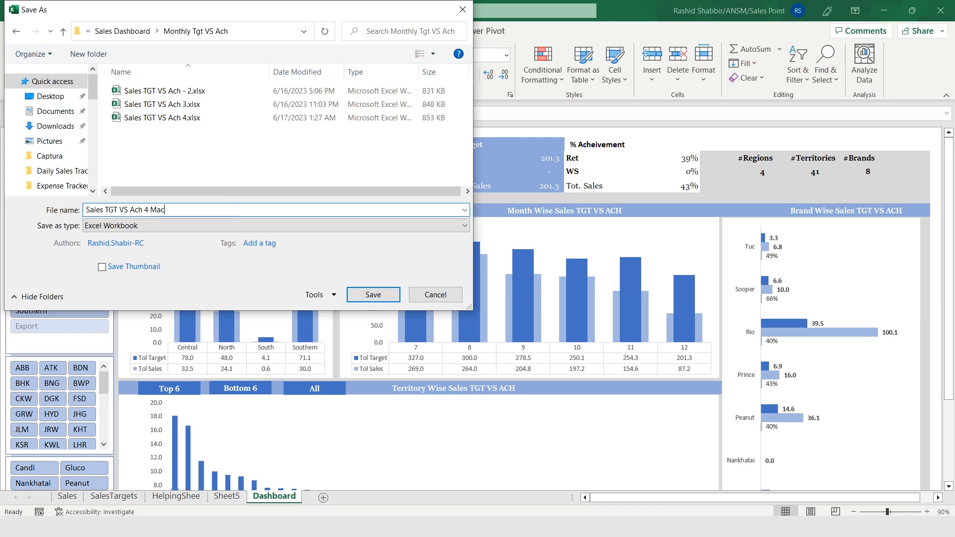
{"action": "type", "text": "ro File Final"}
Choose the Excel Macro-Enabled Workbook format and save the new file to the Desktop, dismissing the AutoSave notice.
{"action": "key", "text": "Tab"}
{"action": "key", "text": "m"}
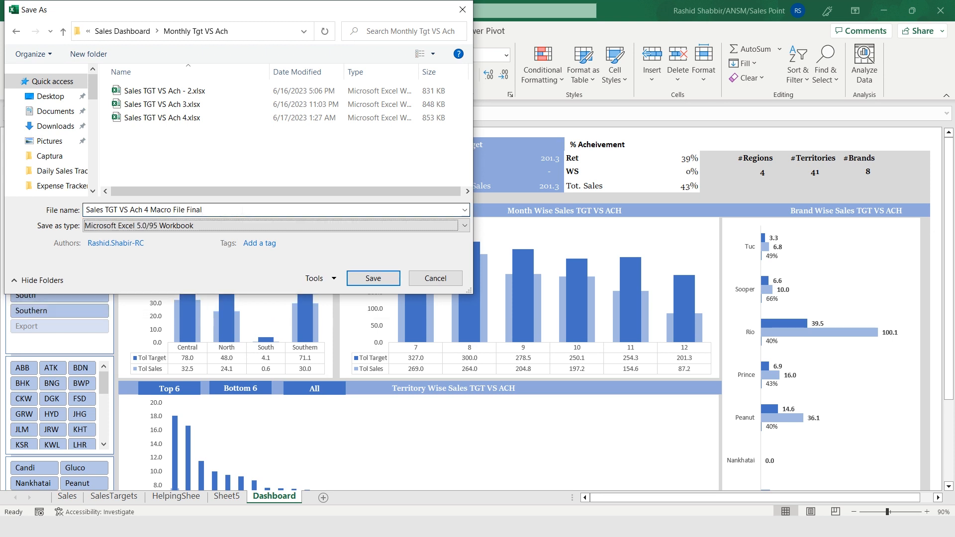
{"action": "left_click", "coordinate": [215, 226]}
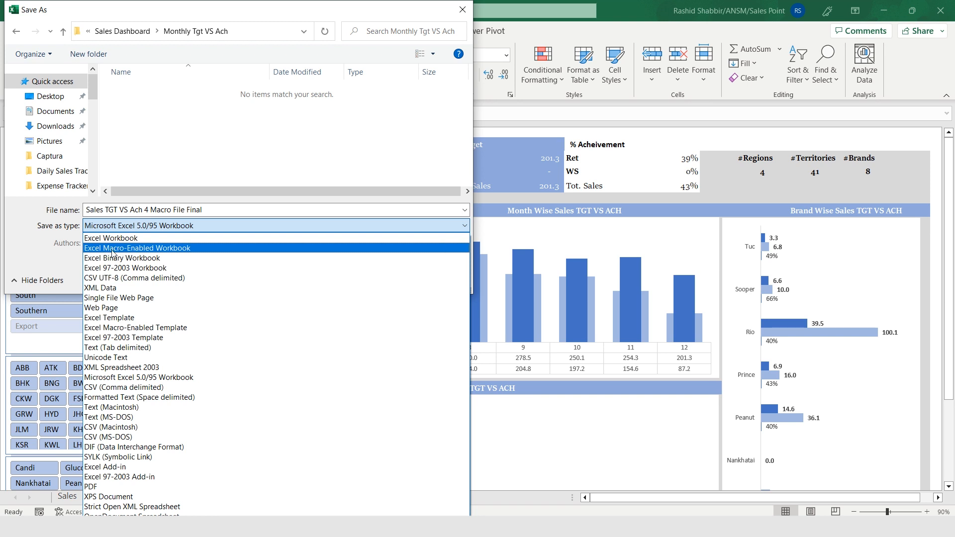
{"action": "left_click", "coordinate": [106, 249]}
{"action": "left_click", "coordinate": [51, 96]}
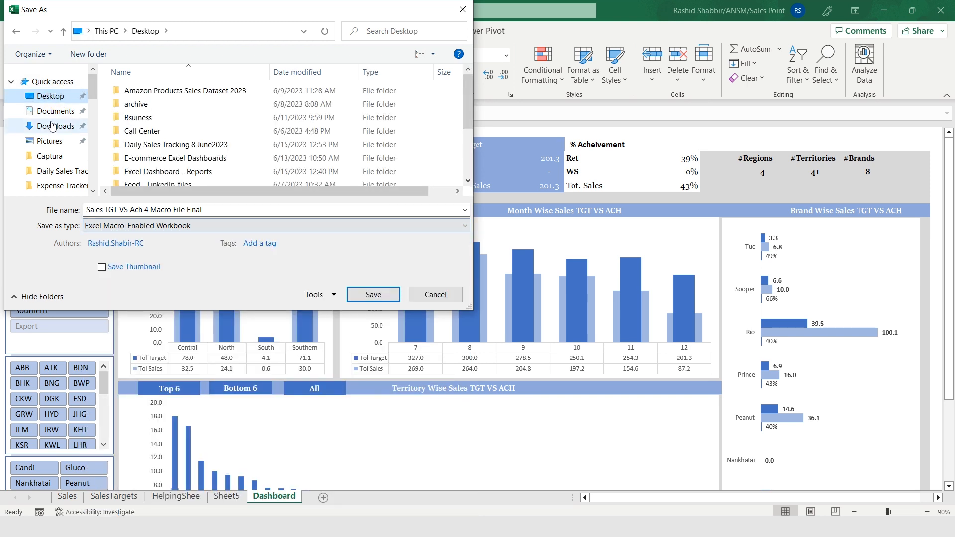
{"action": "left_click", "coordinate": [370, 297]}
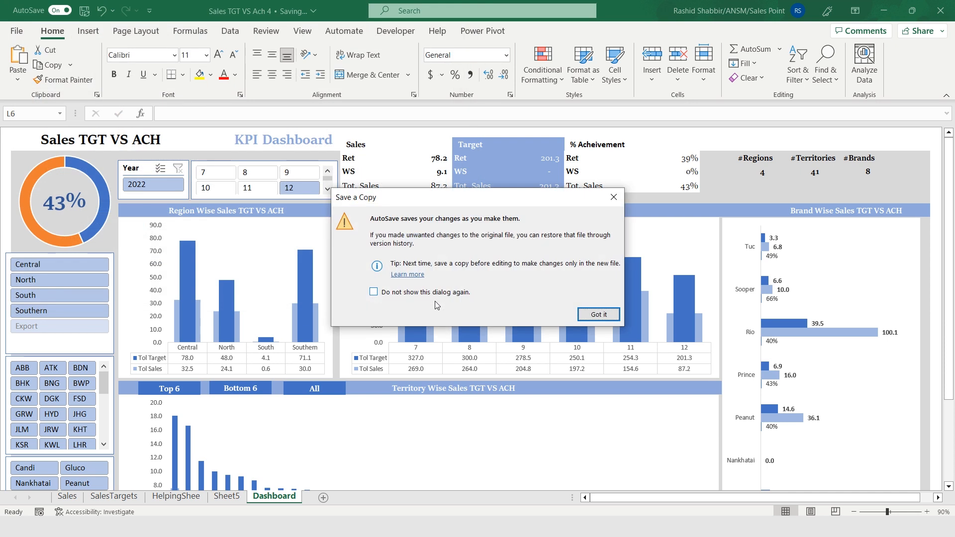
{"action": "key", "text": "Return"}
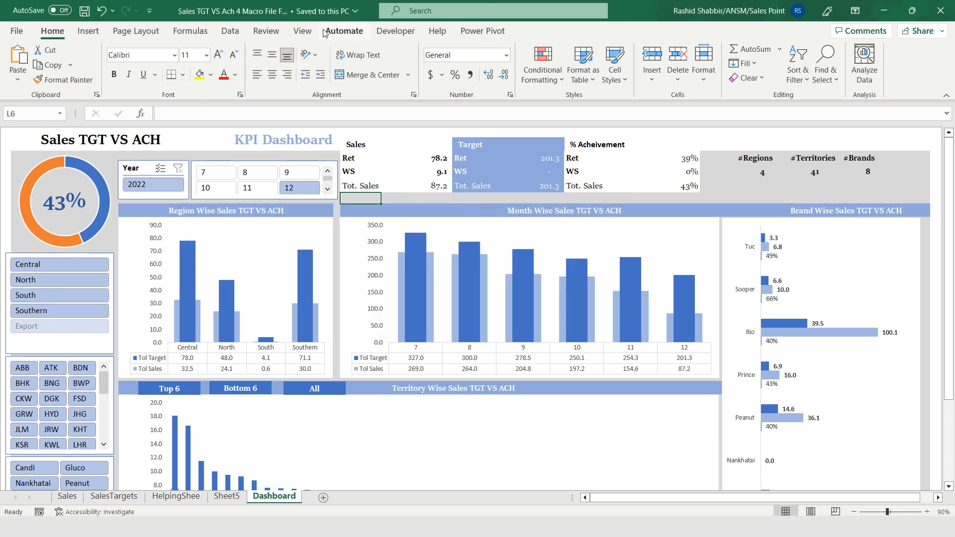
Start recording a macro named "topten", stored in this workbook.
{"action": "left_click", "coordinate": [396, 31]}
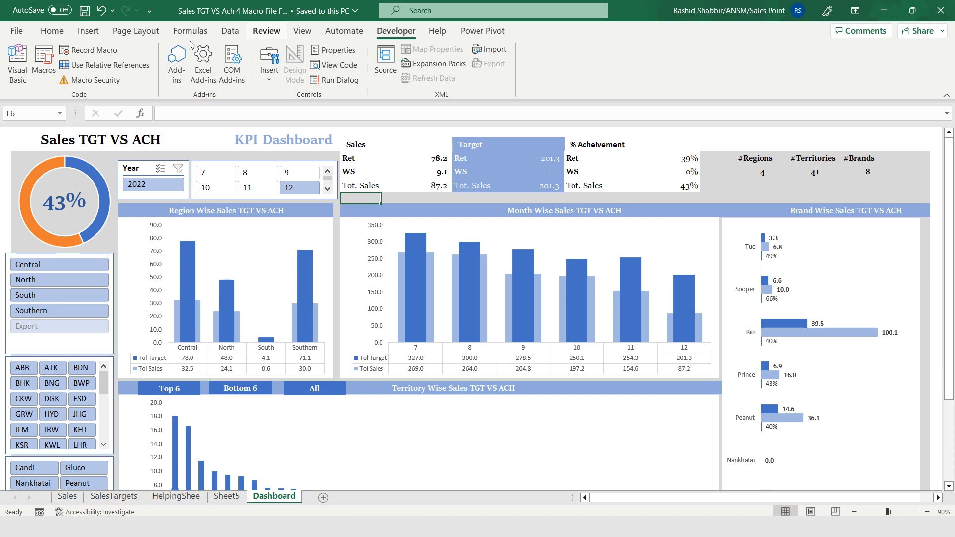
{"action": "left_click", "coordinate": [94, 50]}
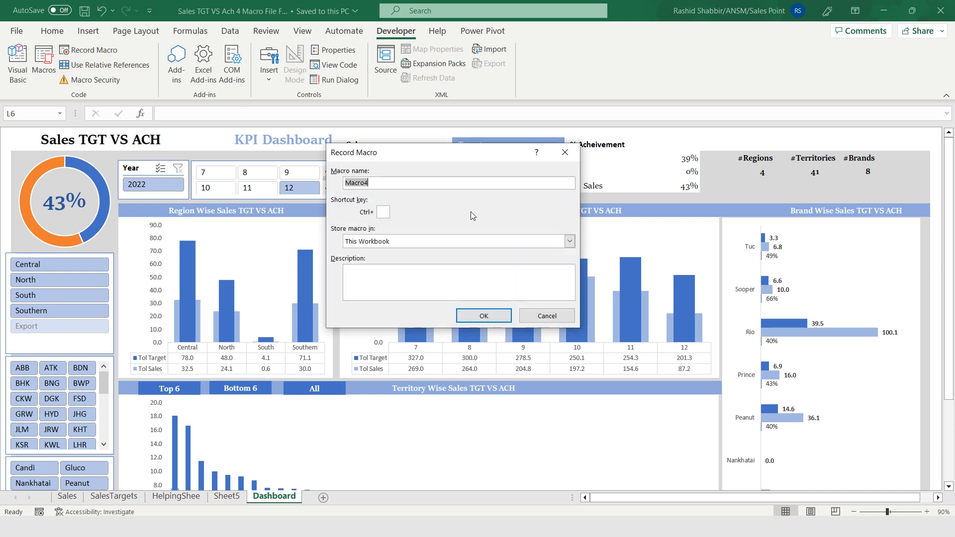
{"action": "type", "text": "topten"}
{"action": "left_click", "coordinate": [485, 316]}
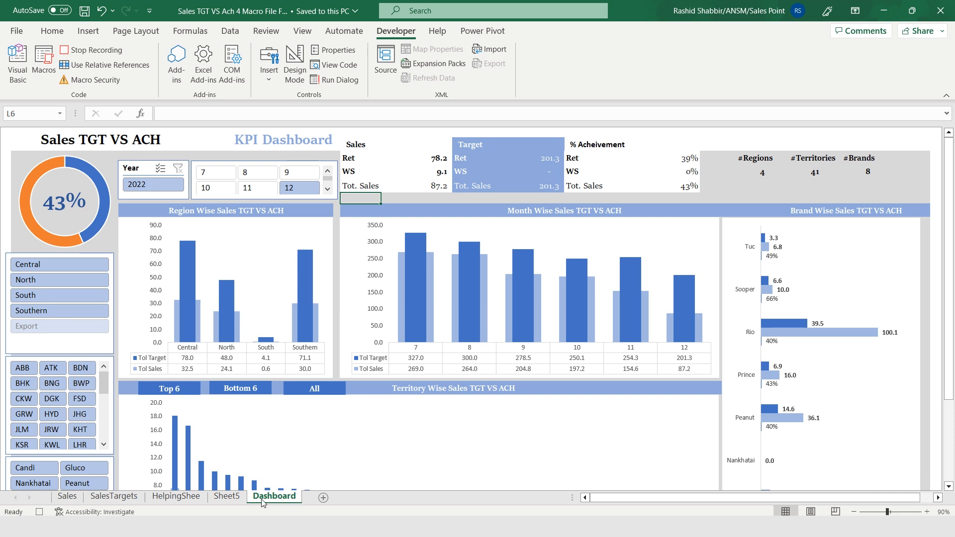
On Sheet5, open the Top 10 value filter for the row labels of the territory pivot table.
{"action": "left_click", "coordinate": [227, 496]}
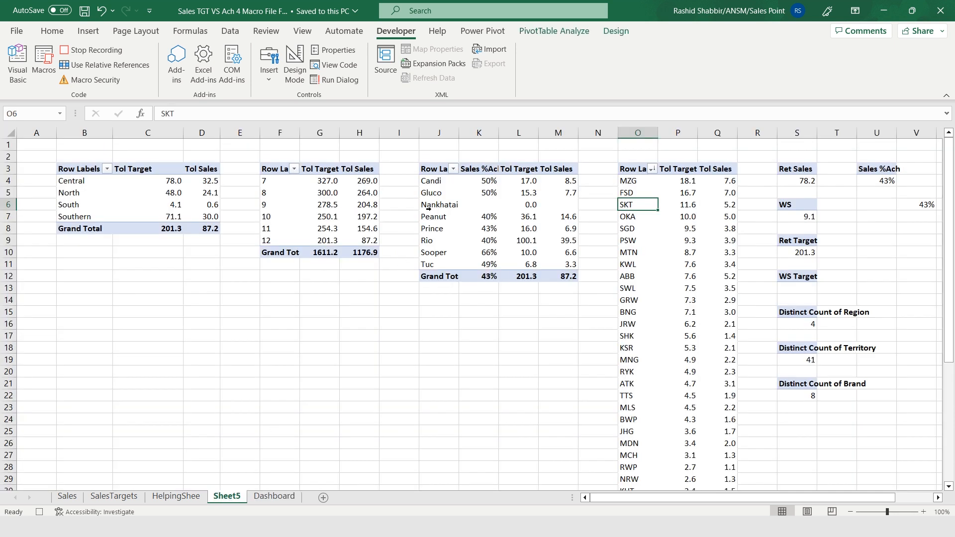
{"action": "left_click", "coordinate": [641, 171]}
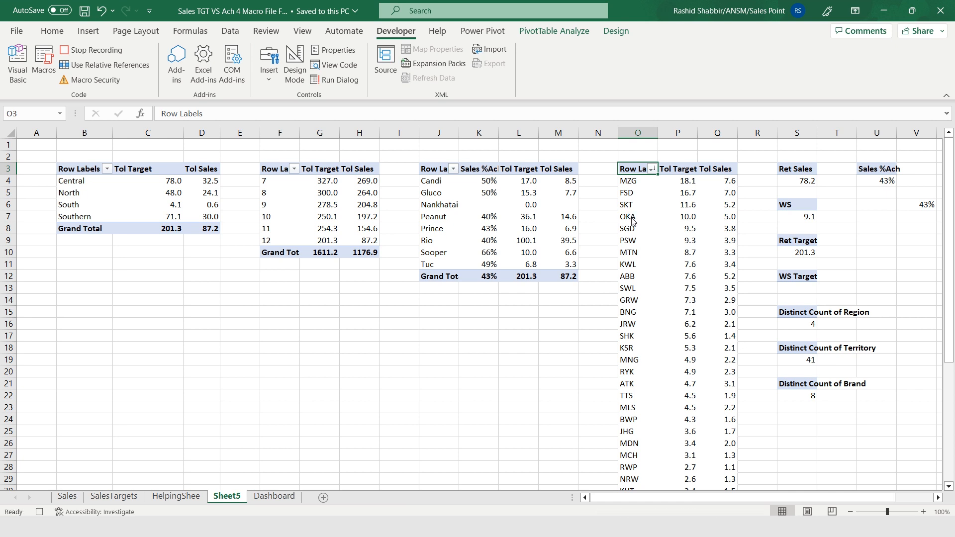
{"action": "key", "text": "alt+Down"}
{"action": "key", "text": "Down"}
{"action": "key", "text": "Down"}
{"action": "key", "text": "Down"}
{"action": "key", "text": "Down"}
{"action": "key", "text": "Right"}
{"action": "key", "text": "Left"}
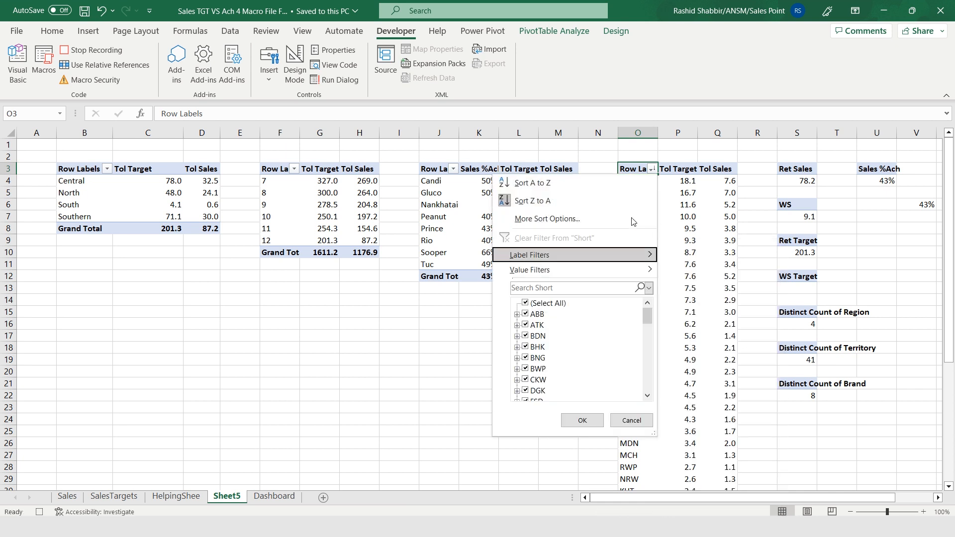
{"action": "key", "text": "Down"}
{"action": "key", "text": "Right"}
{"action": "key", "text": "Down"}
{"action": "key", "text": "Down"}
{"action": "key", "text": "Down"}
{"action": "key", "text": "Down"}
{"action": "key", "text": "Down"}
{"action": "key", "text": "Down"}
{"action": "key", "text": "Down"}
{"action": "key", "text": "Down"}
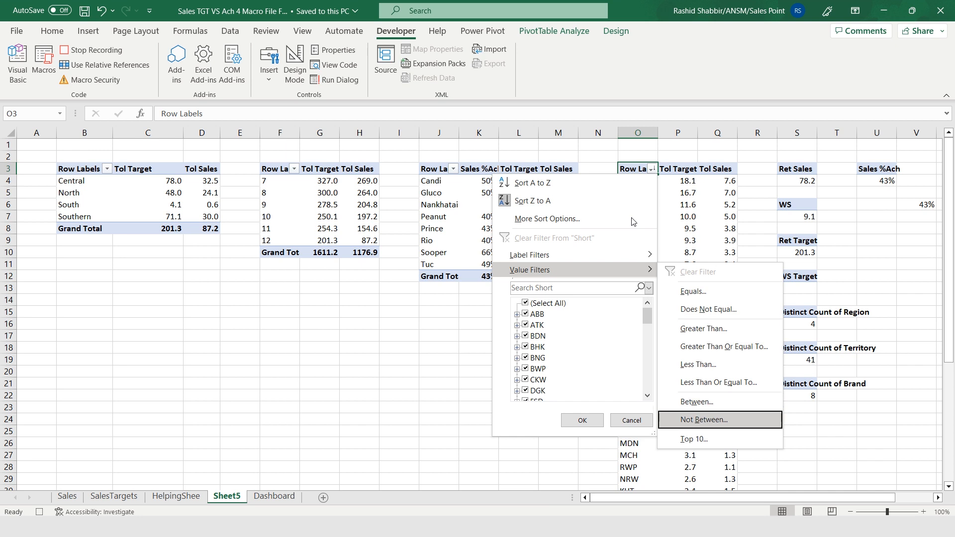
{"action": "key", "text": "Return"}
Filter the territory pivot table to the top 6 items by Tol Target.
{"action": "key", "text": "shift+Tab"}
{"action": "key", "text": "shift+Tab"}
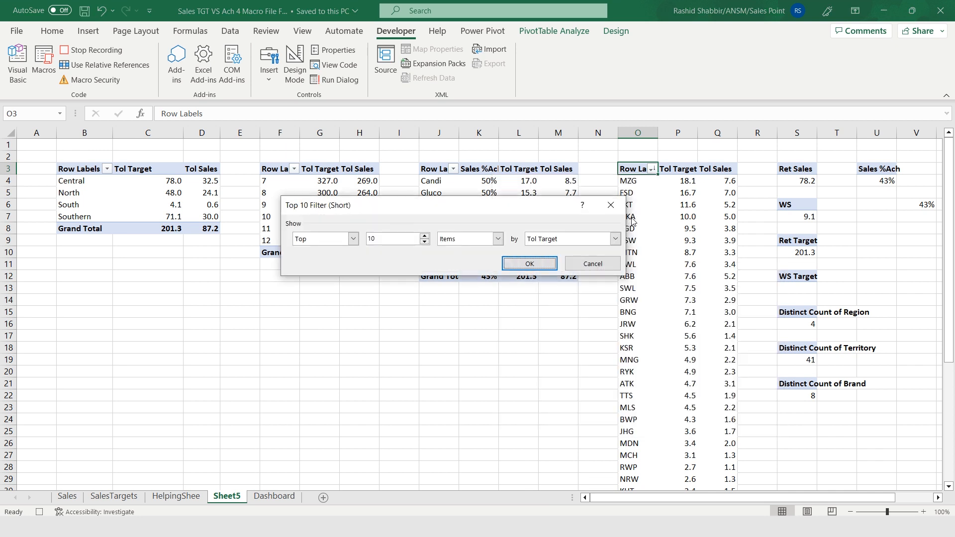
{"action": "key", "text": "shift+Tab"}
{"action": "key", "text": "shift+Tab"}
{"action": "key", "text": "shift+Tab"}
{"action": "type", "text": "6"}
{"action": "key", "text": "Tab"}
{"action": "key", "text": "Tab"}
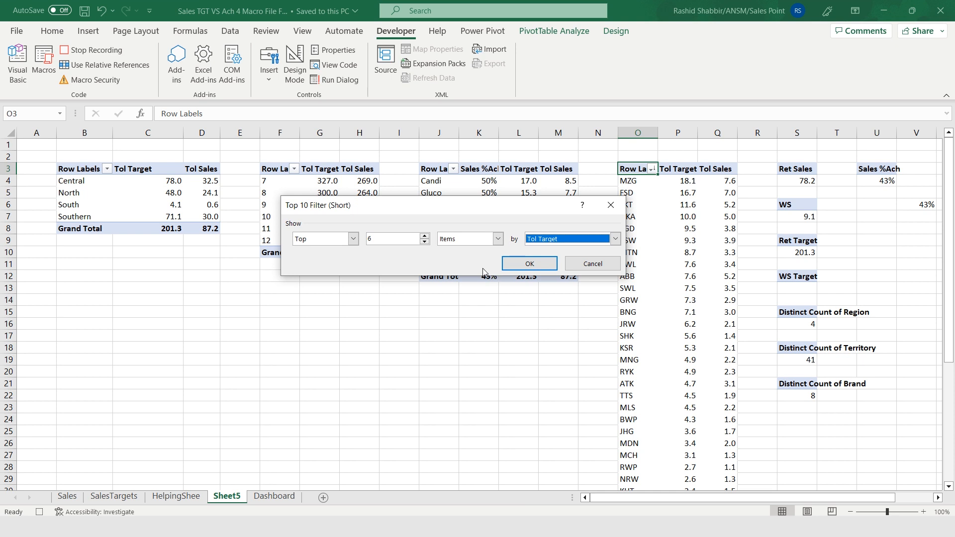
{"action": "left_click", "coordinate": [530, 267]}
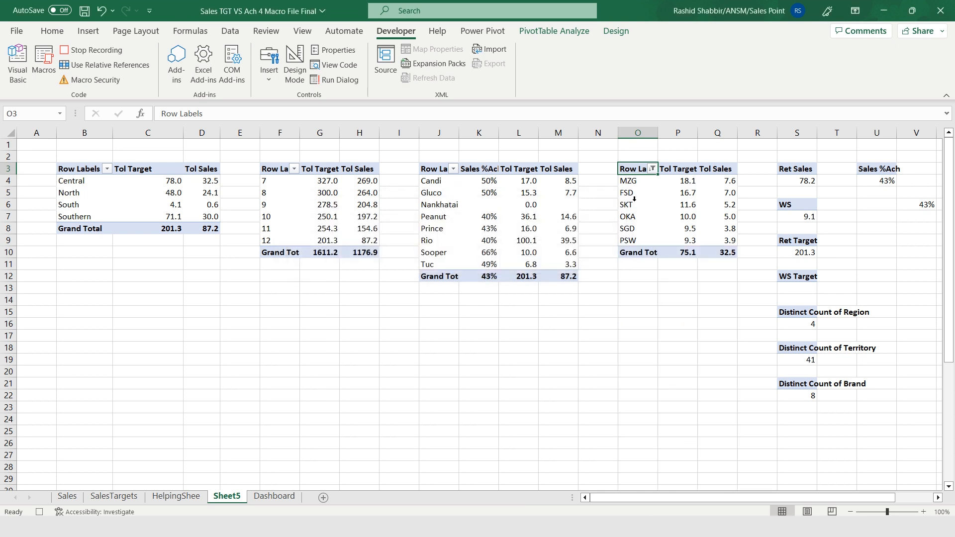
Return to the Dashboard sheet, select cell K25 and stop recording the macro.
{"action": "left_click", "coordinate": [263, 497]}
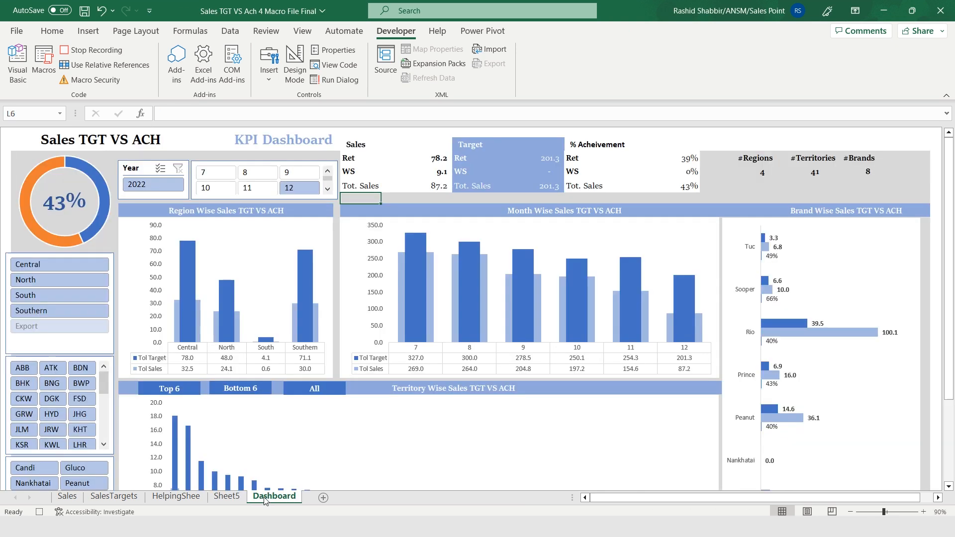
{"action": "left_click", "coordinate": [338, 312]}
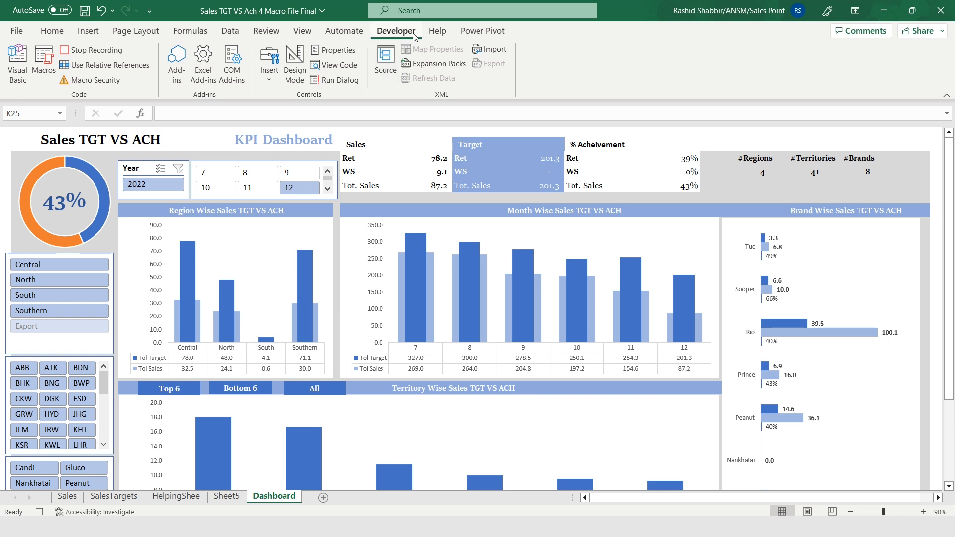
{"action": "left_click", "coordinate": [109, 52]}
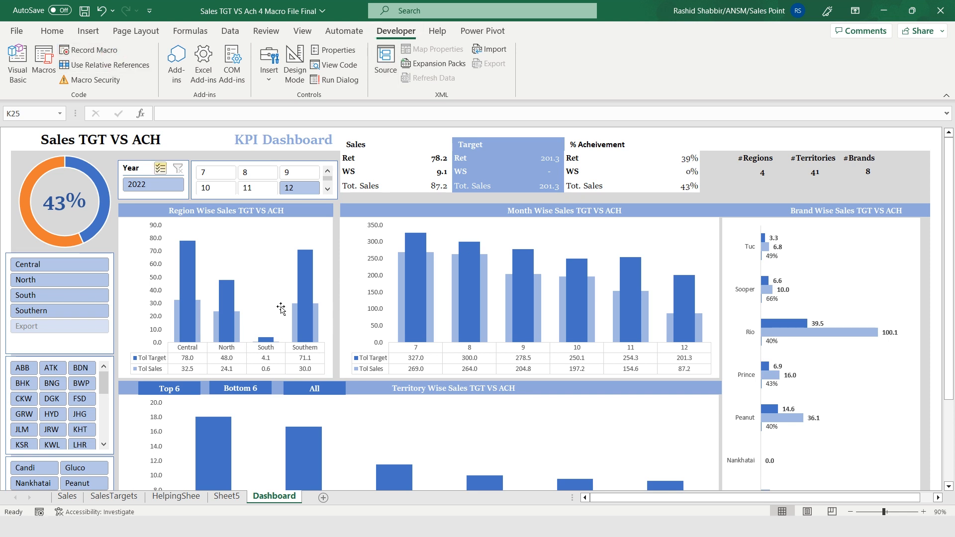
Go back to Sheet5 and start recording a second macro named "clear", stored in this workbook.
{"action": "key", "text": "ctrl+Page_Up"}
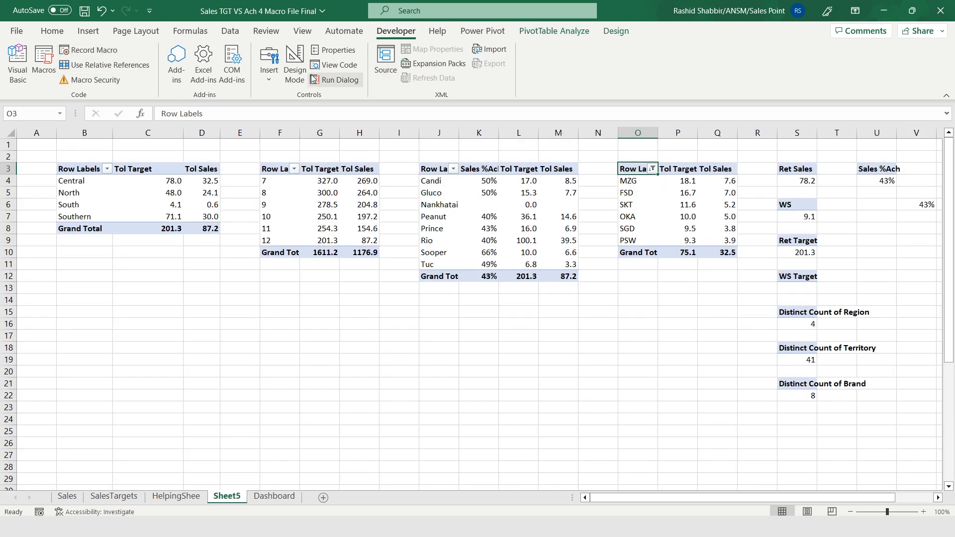
{"action": "left_click", "coordinate": [112, 51]}
{"action": "type", "text": "clear"}
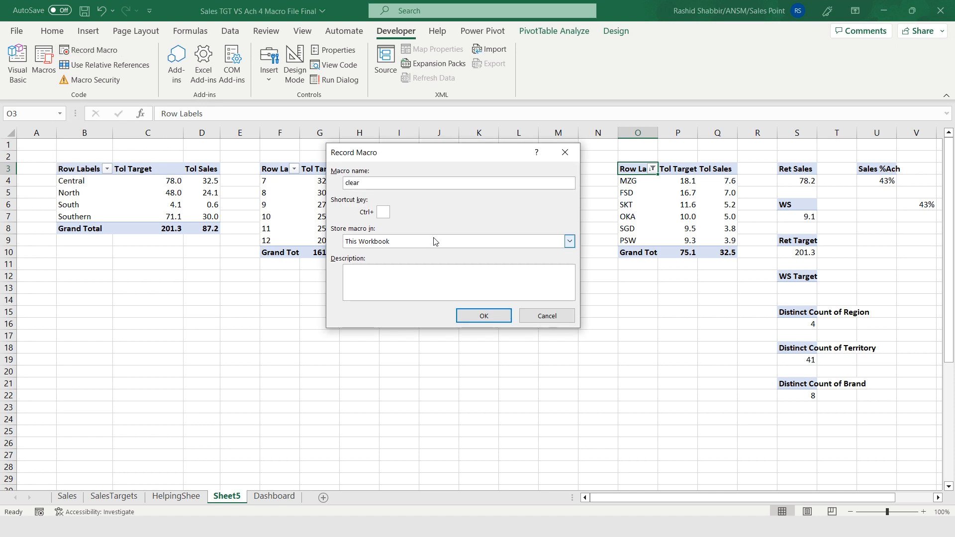
{"action": "left_click", "coordinate": [485, 315]}
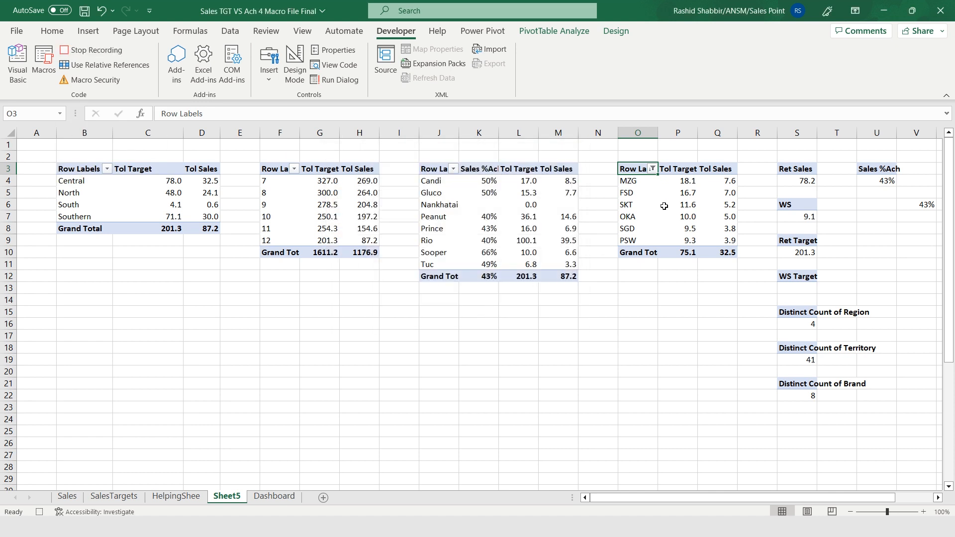
Clear the value filter from the territory pivot table's row labels and stop the recording.
{"action": "left_click", "coordinate": [652, 169]}
{"action": "mouse_move", "coordinate": [547, 275]}
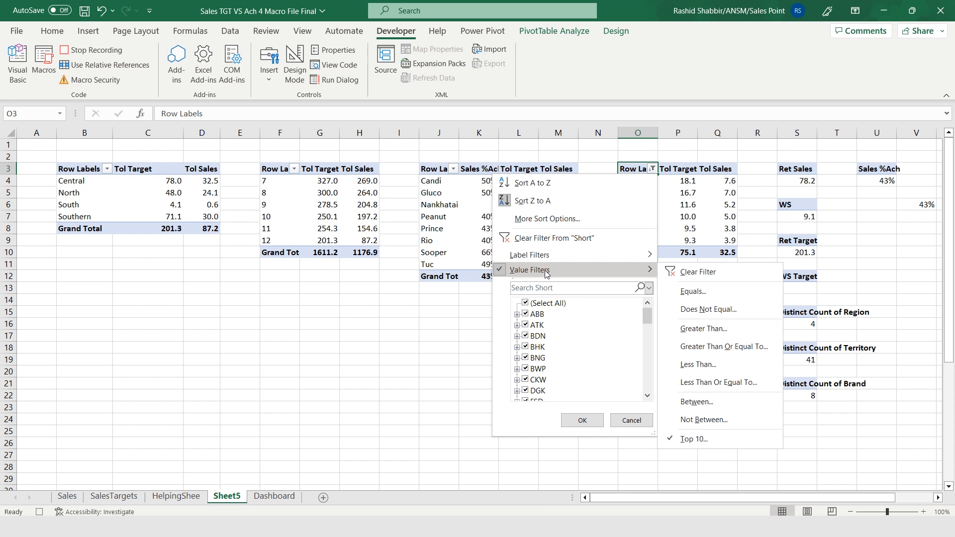
{"action": "left_click", "coordinate": [711, 275]}
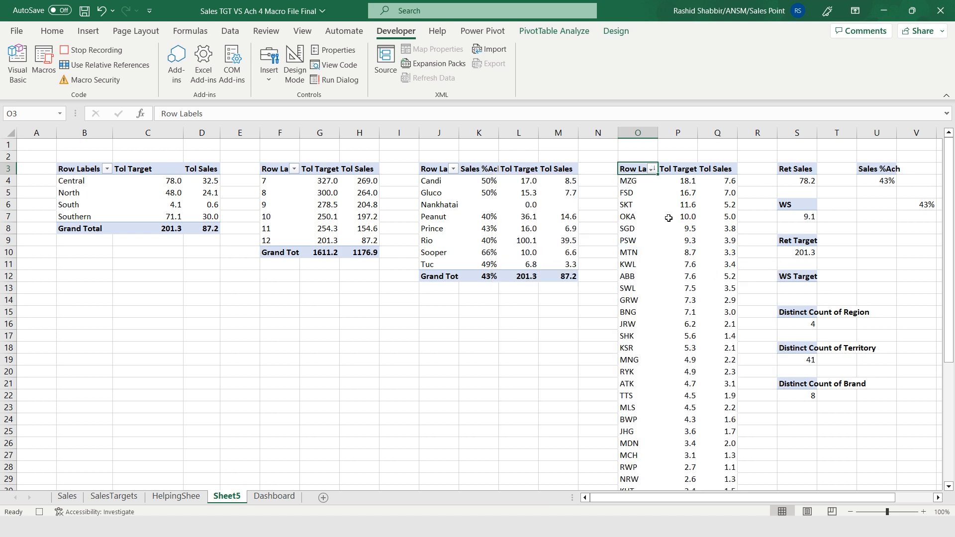
{"action": "left_click", "coordinate": [91, 50]}
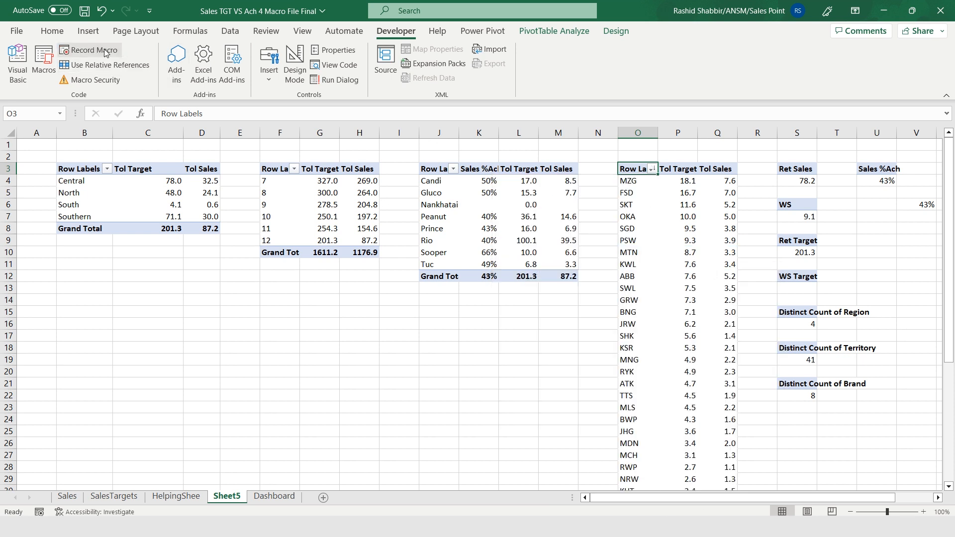
Open the code of Module1 in the Visual Basic editor.
{"action": "left_click", "coordinate": [15, 70]}
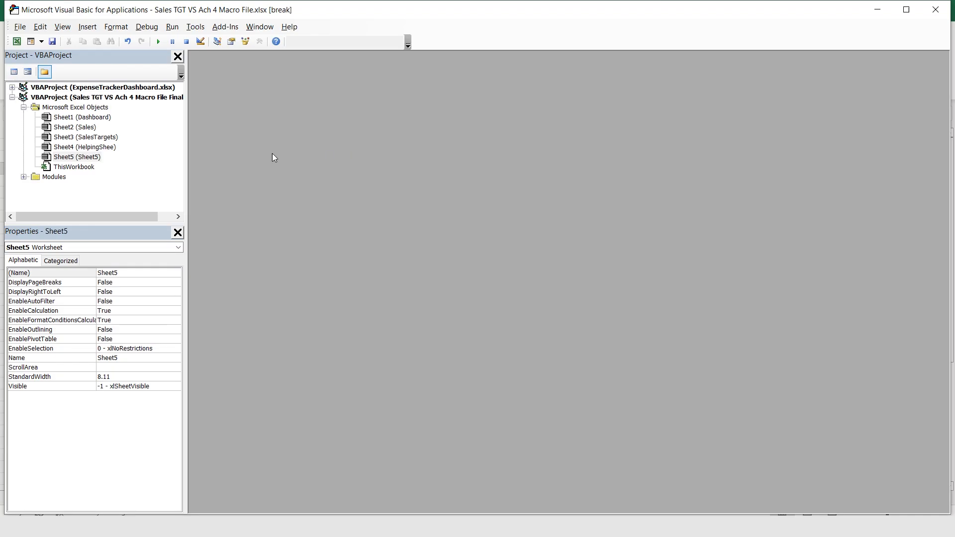
{"action": "double_click", "coordinate": [45, 177]}
{"action": "double_click", "coordinate": [62, 187]}
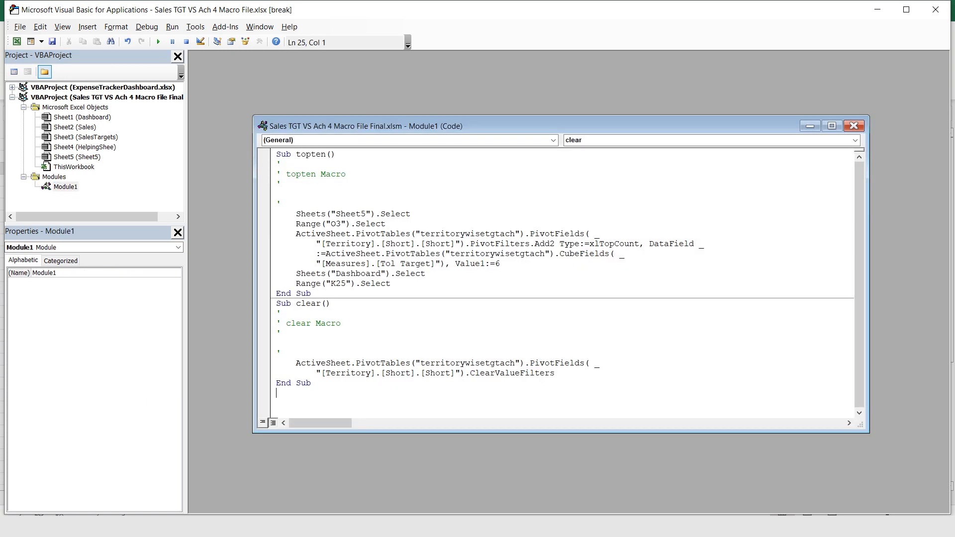
Move the ClearValueFilters statement from the clear macro to the start of the topten macro, above its filtering code.
{"action": "left_click_drag", "start_coordinate": [296, 362], "coordinate": [640, 375]}
{"action": "key", "text": "ctrl+c"}
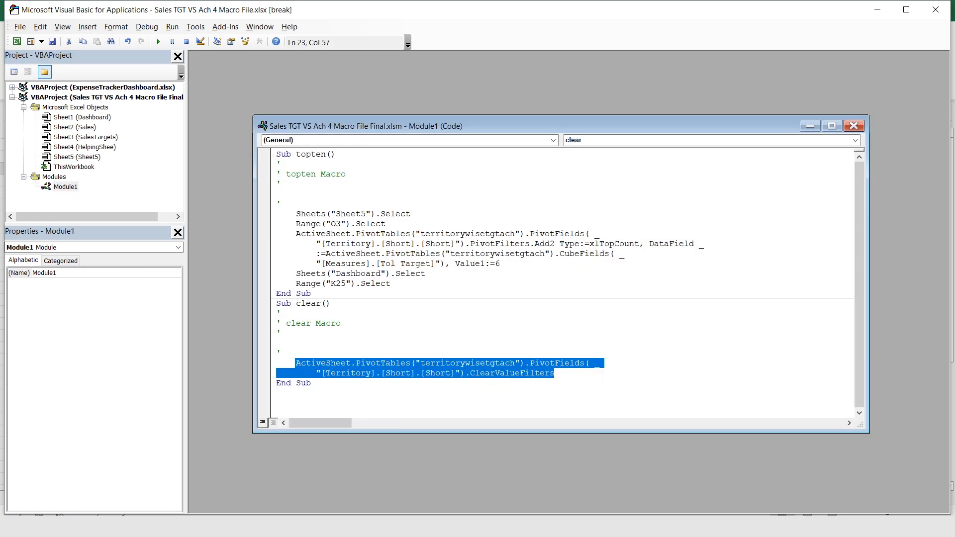
{"action": "key", "text": "Delete"}
{"action": "left_click", "coordinate": [424, 194]}
{"action": "key", "text": "ctrl+v"}
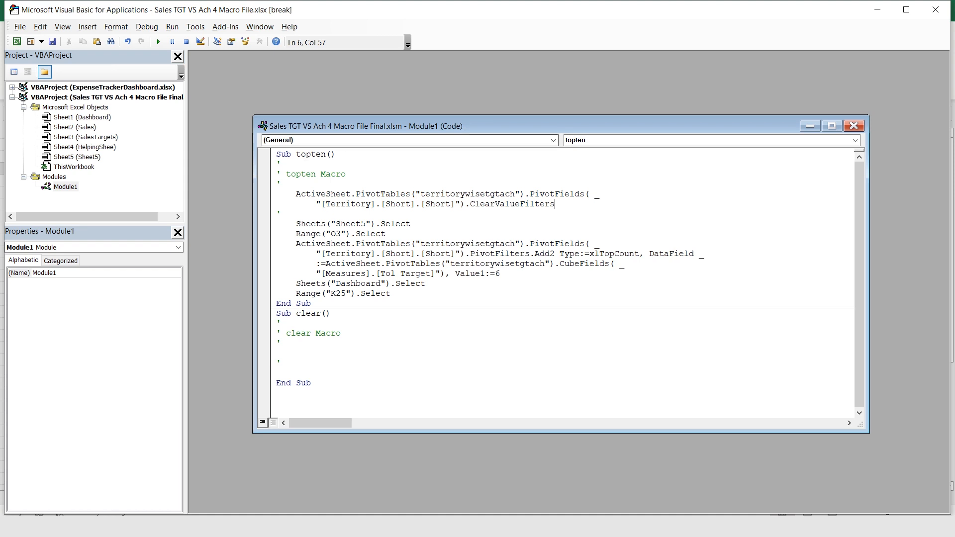
Review the filter-clearing and top 6 filtering lines of the topten macro, and close the Visual Basic editor.
{"action": "left_click_drag", "start_coordinate": [277, 184], "coordinate": [573, 208]}
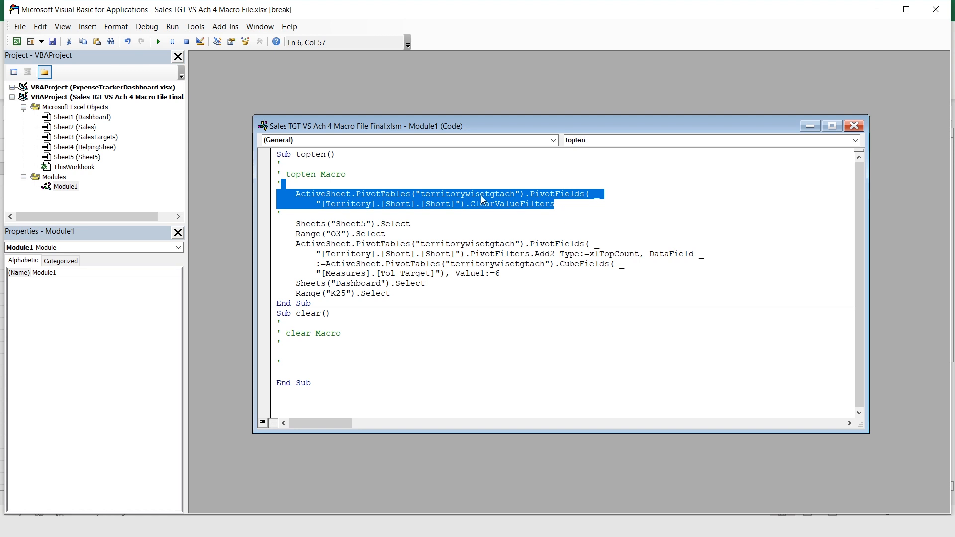
{"action": "left_click_drag", "start_coordinate": [296, 224], "coordinate": [437, 298]}
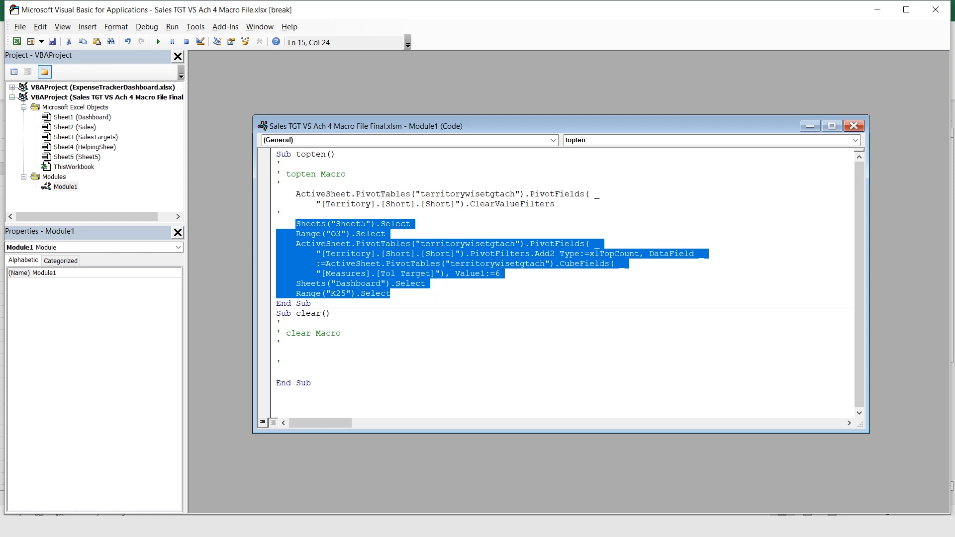
{"action": "left_click", "coordinate": [854, 126]}
{"action": "left_click", "coordinate": [935, 10]}
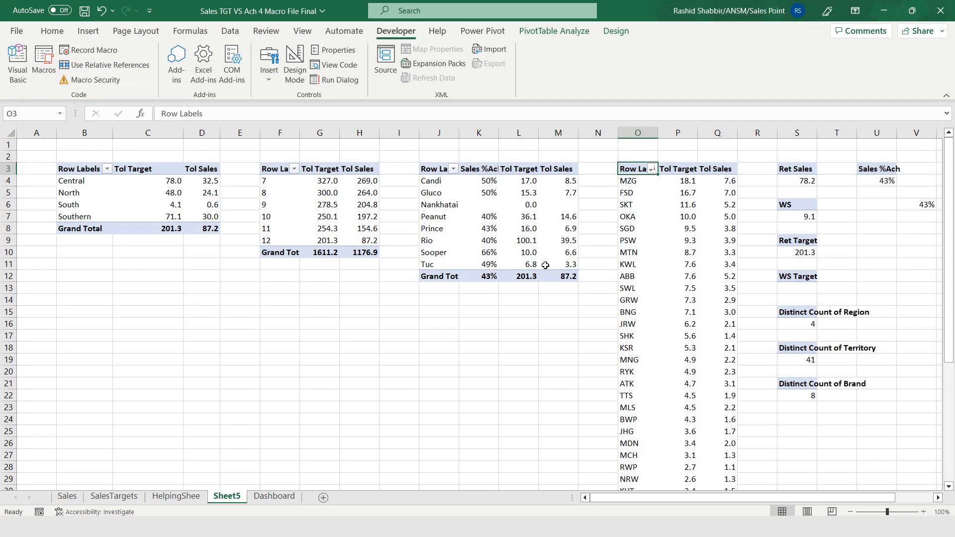
On the Dashboard sheet, open the macro assignment for the Top 6 rectangle.
{"action": "left_click", "coordinate": [274, 497]}
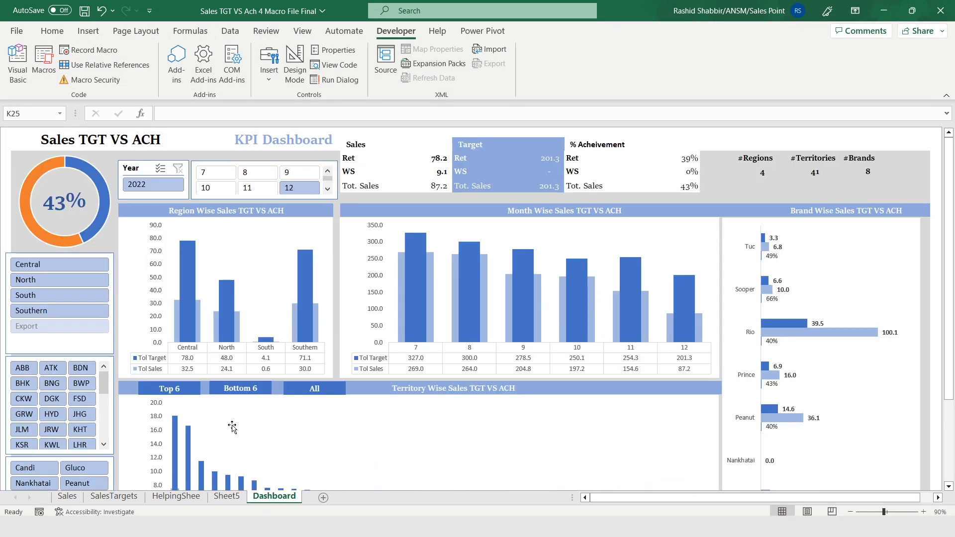
{"action": "right_click", "coordinate": [170, 391]}
{"action": "left_click", "coordinate": [214, 337]}
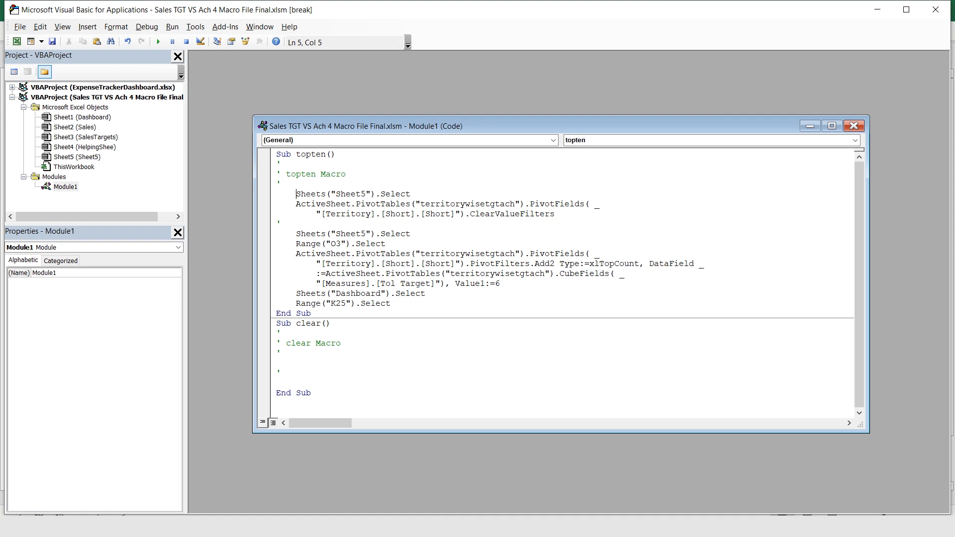
Run the topten macro from the Visual Basic editor and check the Territory Wise chart on the Dashboard.
{"action": "key", "text": "alt+F11"}
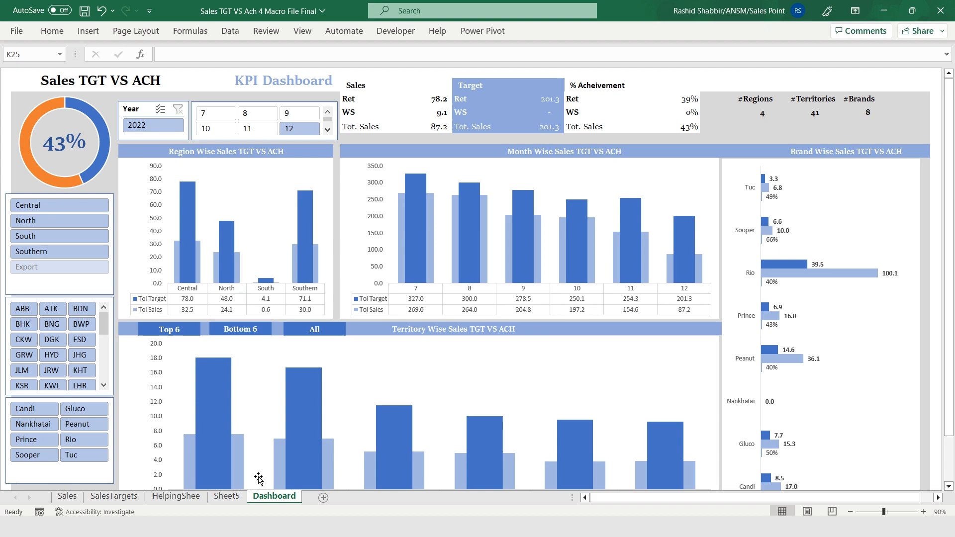
{"action": "left_click", "coordinate": [224, 499]}
{"action": "key", "text": "alt+F11"}
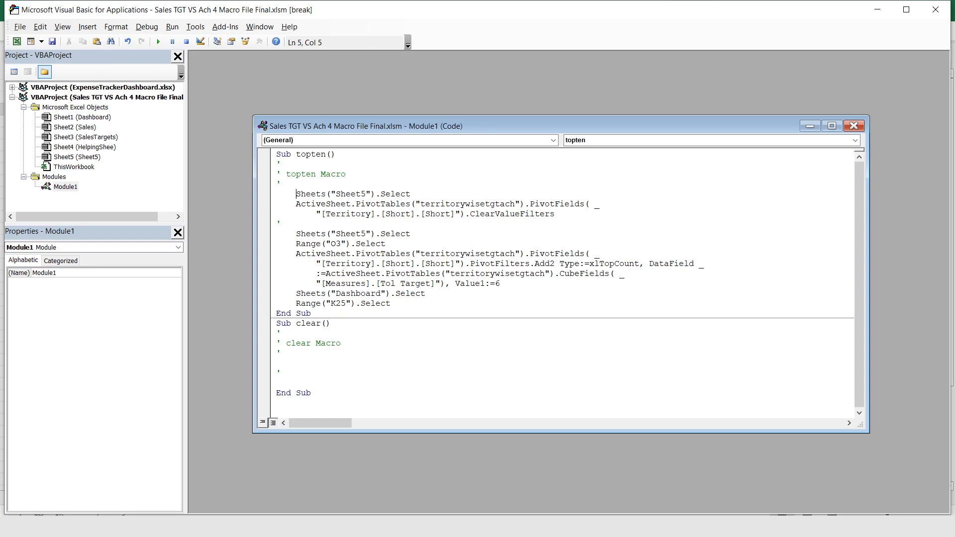
{"action": "key", "text": "F5"}
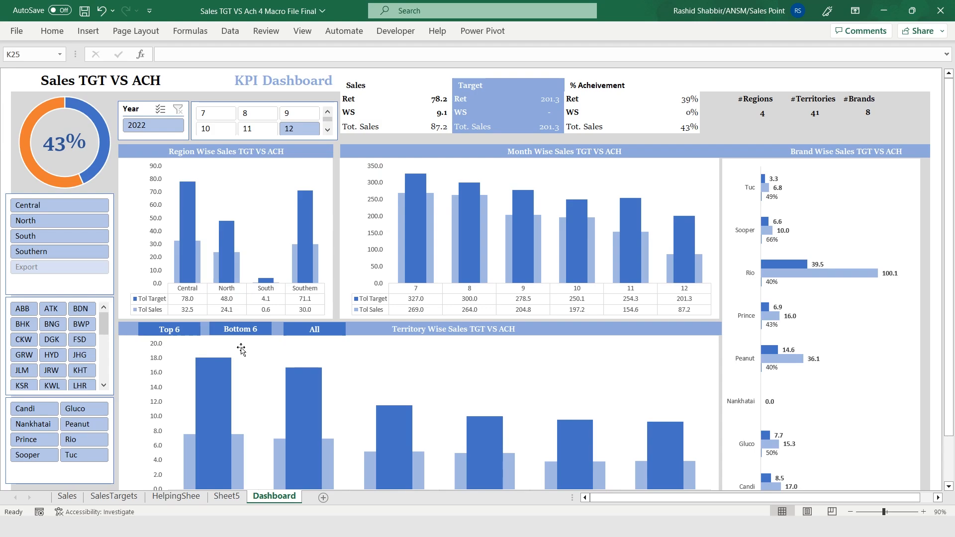
{"action": "scroll", "coordinate": [167, 337], "scroll_direction": "down", "scroll_amount": 2}
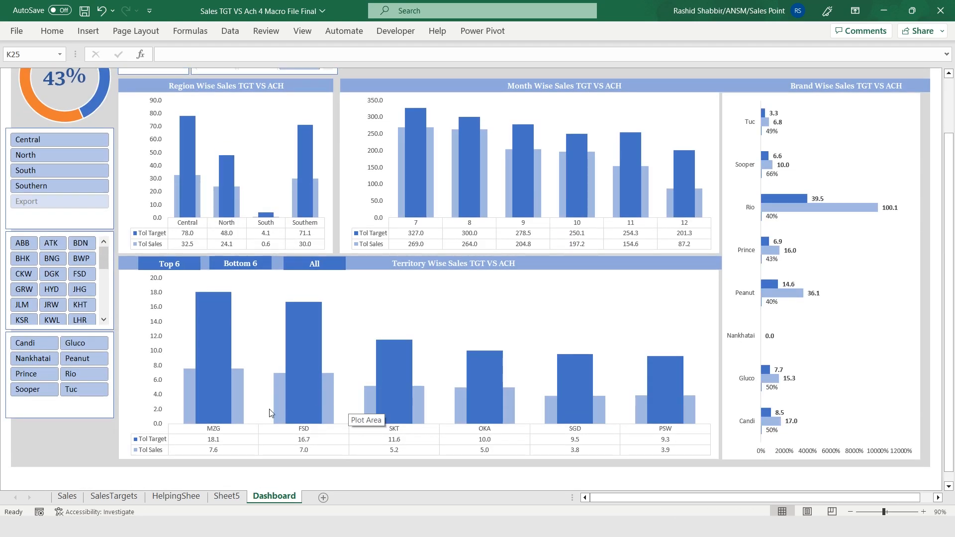
{"action": "mouse_move", "coordinate": [212, 413]}
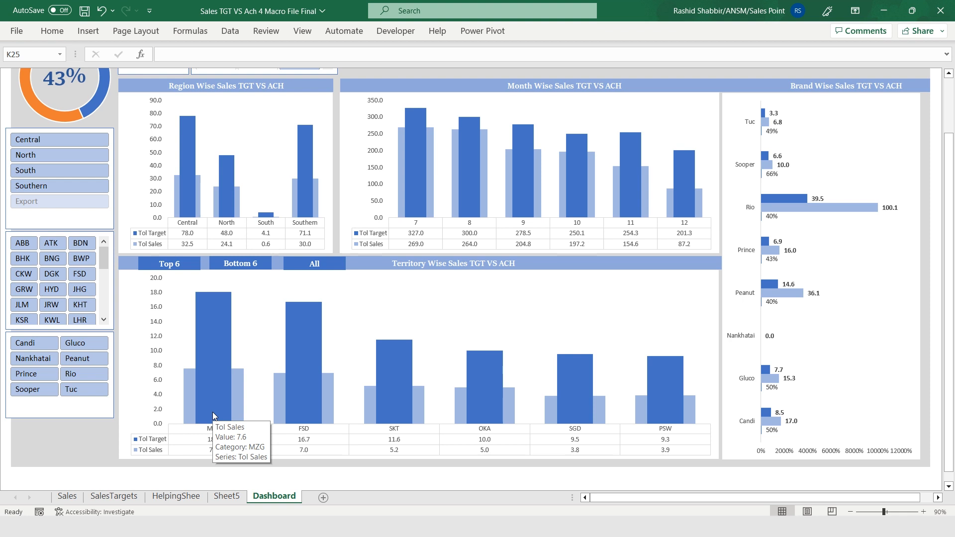
{"action": "scroll", "coordinate": [217, 398], "scroll_direction": "up", "scroll_amount": 2}
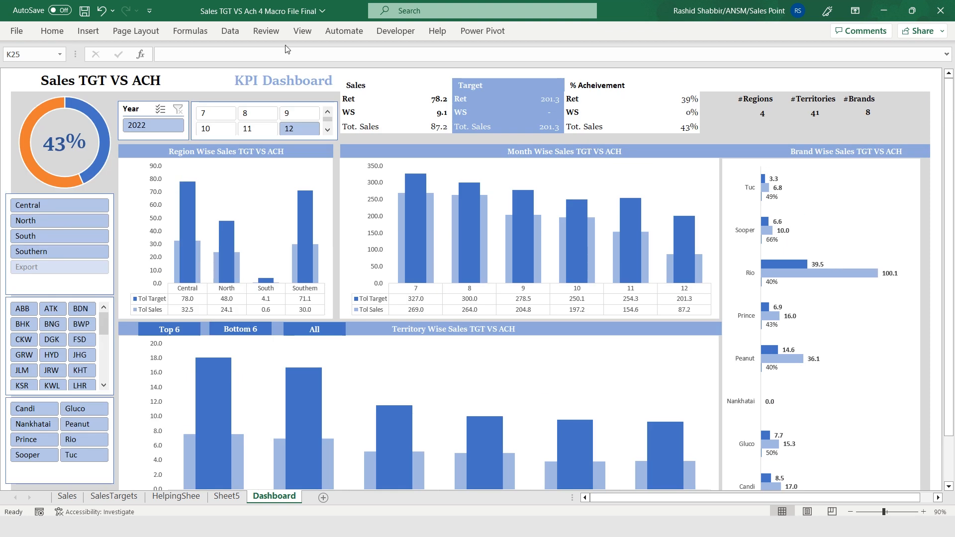
Start recording a new macro named bottom, stored in this workbook.
{"action": "left_click", "coordinate": [396, 30]}
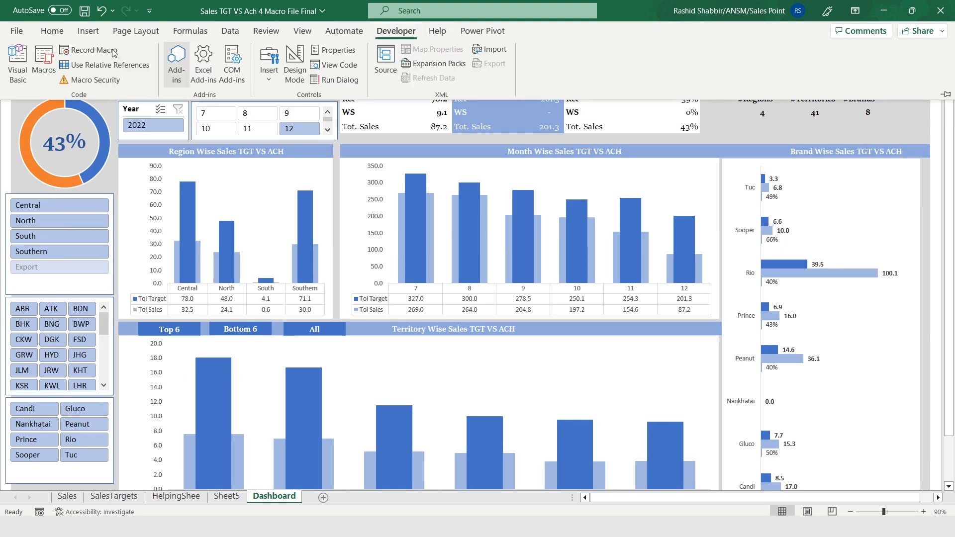
{"action": "left_click", "coordinate": [82, 51]}
{"action": "type", "text": "bottom"}
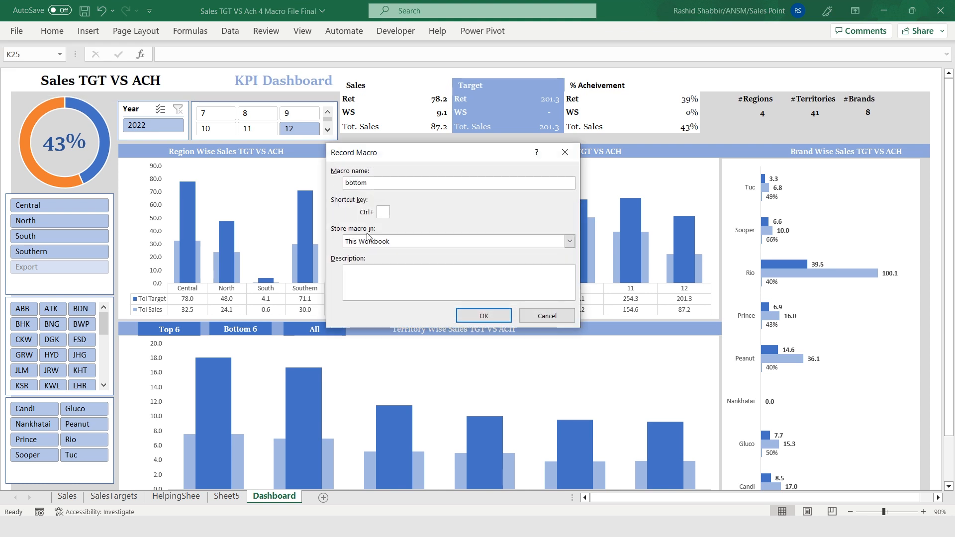
{"action": "left_click", "coordinate": [484, 316]}
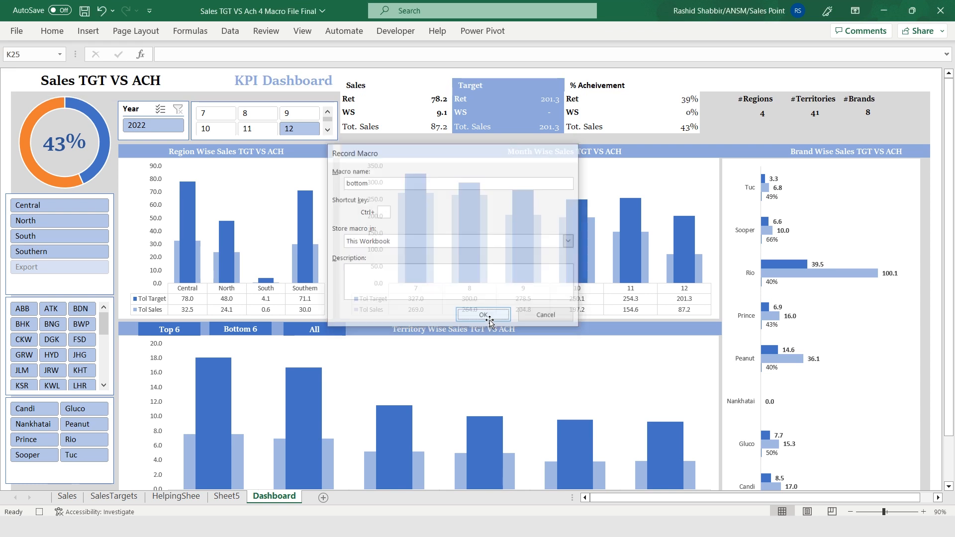
On Sheet5, set the territory pivot table's value filter to the Bottom 6 items by Tol Target.
{"action": "left_click", "coordinate": [226, 496]}
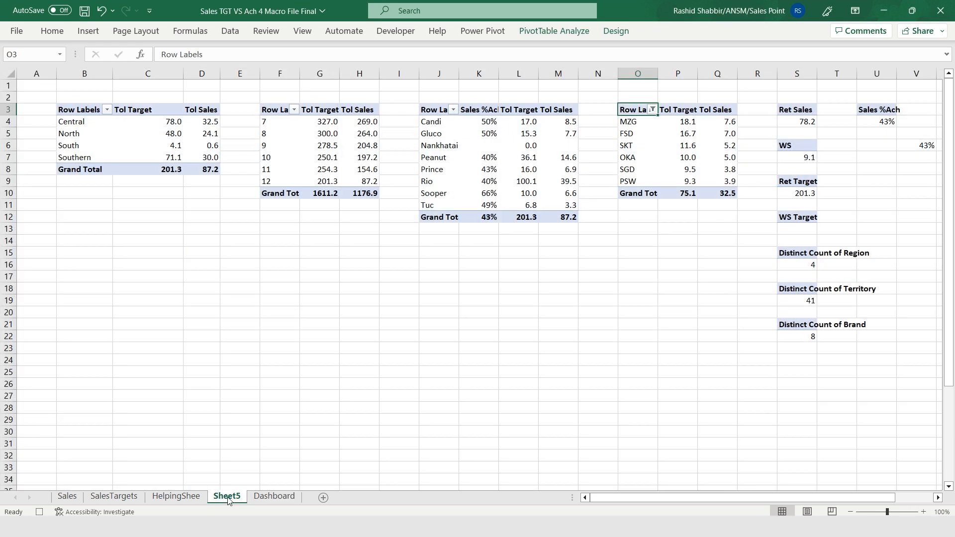
{"action": "left_click", "coordinate": [652, 110]}
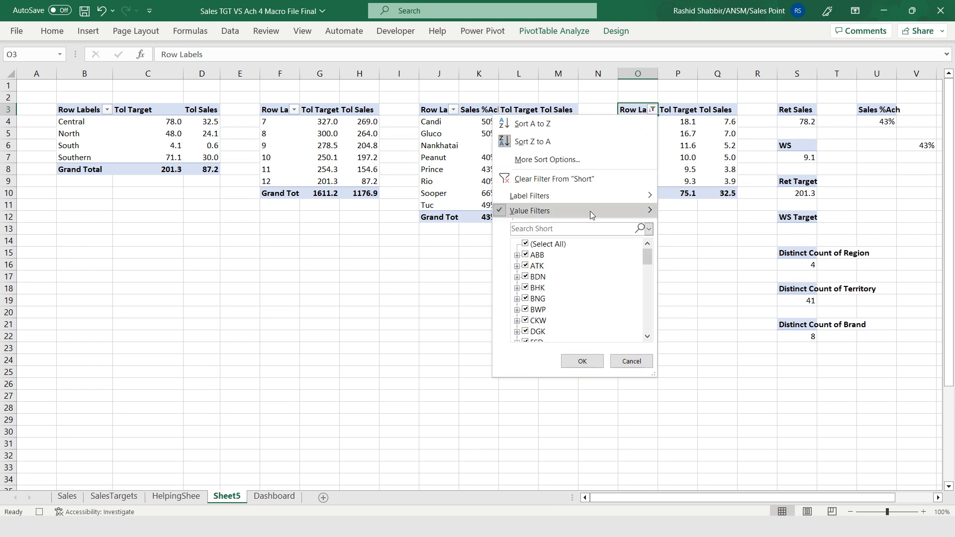
{"action": "mouse_move", "coordinate": [607, 212]}
{"action": "left_click", "coordinate": [697, 380]}
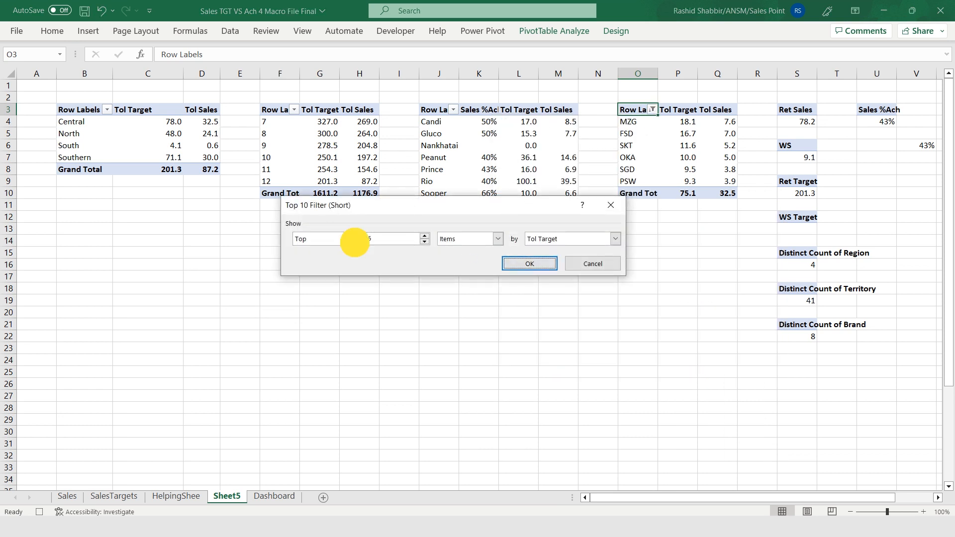
{"action": "left_click", "coordinate": [353, 240]}
{"action": "left_click", "coordinate": [313, 261]}
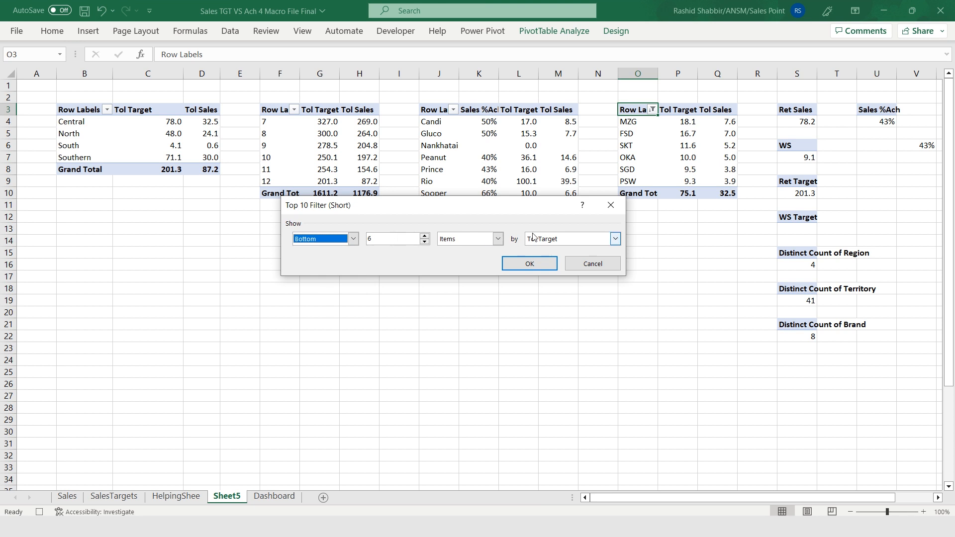
{"action": "left_click", "coordinate": [529, 264]}
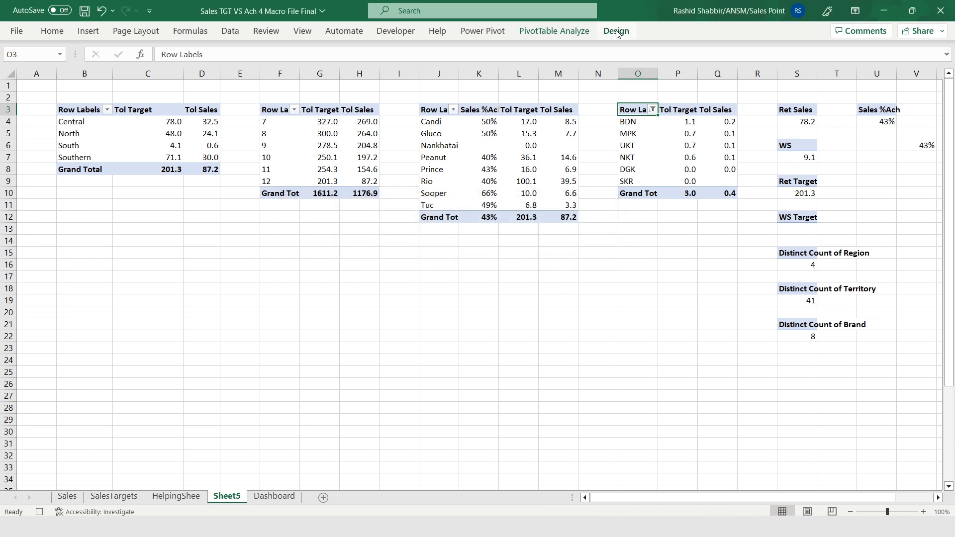
Return to the Dashboard sheet and stop recording the bottom macro.
{"action": "left_click", "coordinate": [274, 496]}
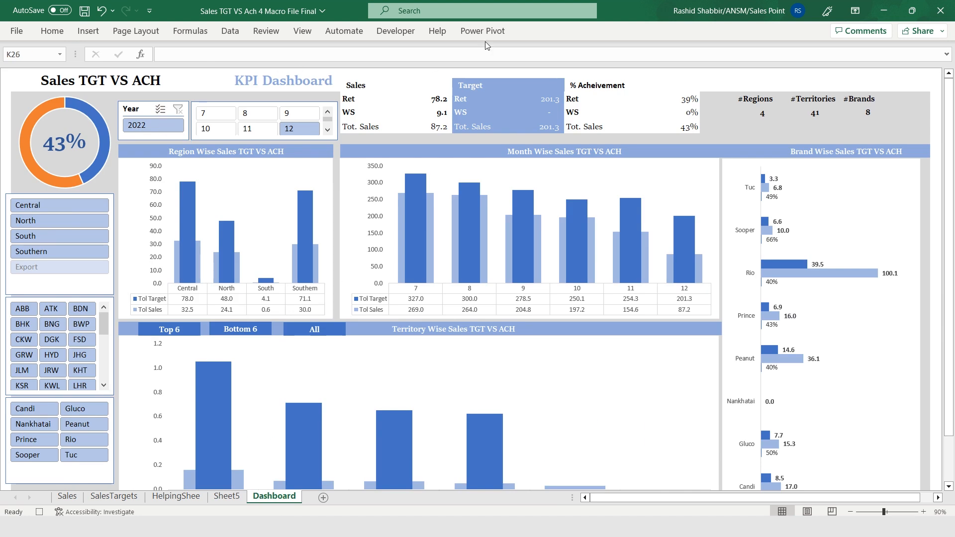
{"action": "left_click", "coordinate": [400, 30]}
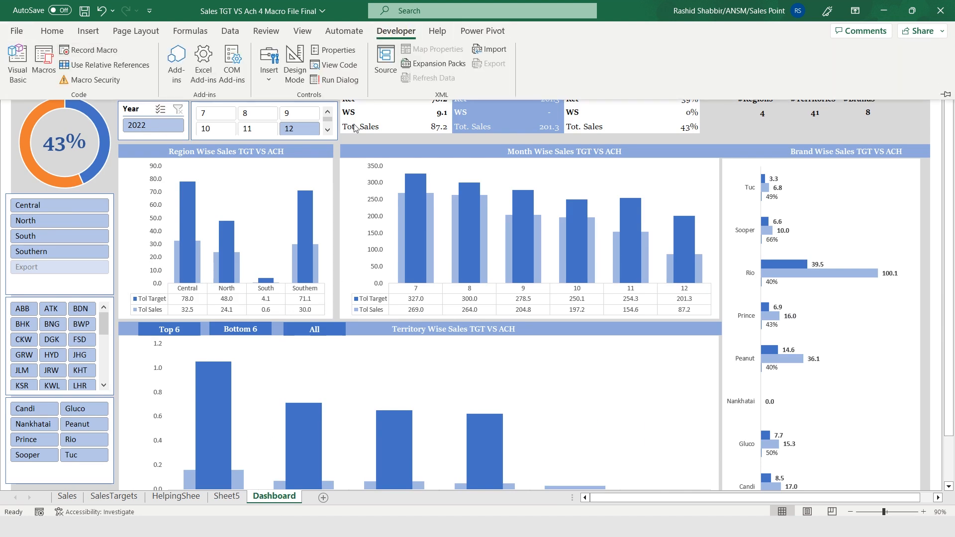
{"action": "scroll", "coordinate": [374, 342], "scroll_direction": "down", "scroll_amount": 3}
In the Visual Basic editor, copy the Sheet5 selection and ClearValueFilters lines from topten to the start of the bottom macro, and close the editor.
{"action": "left_click", "coordinate": [402, 34]}
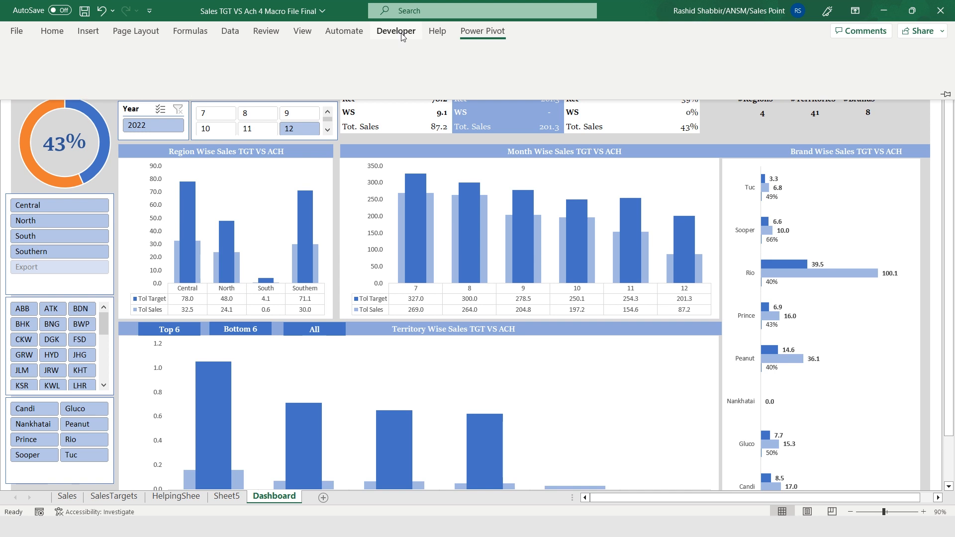
{"action": "left_click", "coordinate": [17, 65]}
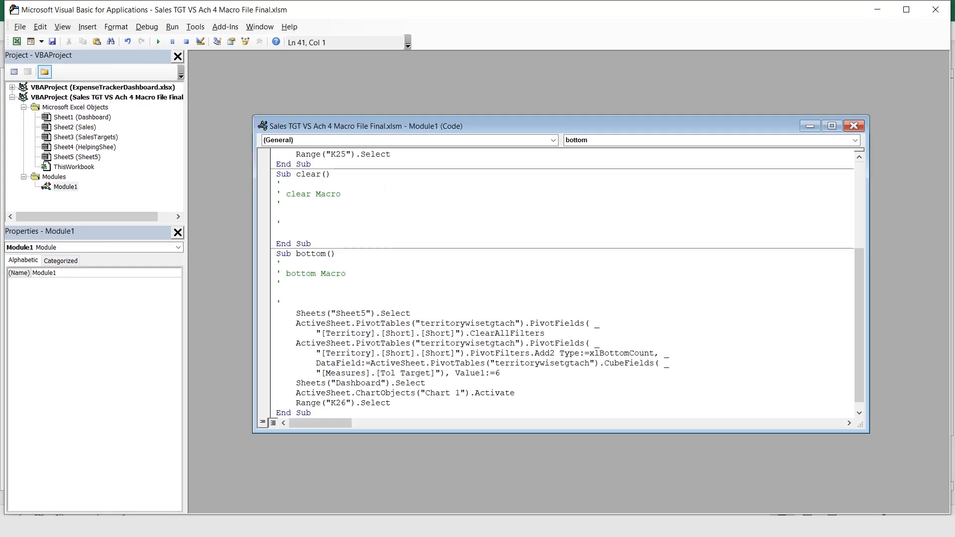
{"action": "scroll", "coordinate": [562, 284], "scroll_direction": "down", "scroll_amount": 1}
{"action": "scroll", "coordinate": [562, 283], "scroll_direction": "up", "scroll_amount": 6}
{"action": "scroll", "coordinate": [562, 283], "scroll_direction": "down", "scroll_amount": 5}
{"action": "scroll", "coordinate": [562, 284], "scroll_direction": "down", "scroll_amount": 1}
{"action": "scroll", "coordinate": [562, 284], "scroll_direction": "up", "scroll_amount": 5}
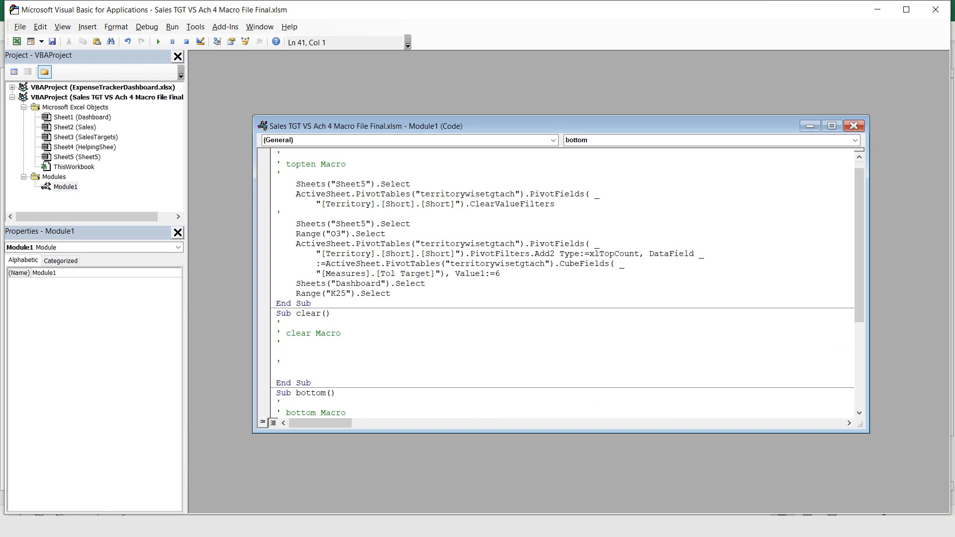
{"action": "left_click_drag", "start_coordinate": [296, 184], "coordinate": [562, 207]}
{"action": "scroll", "coordinate": [561, 207], "scroll_direction": "down", "scroll_amount": 5}
{"action": "left_click", "coordinate": [296, 294]}
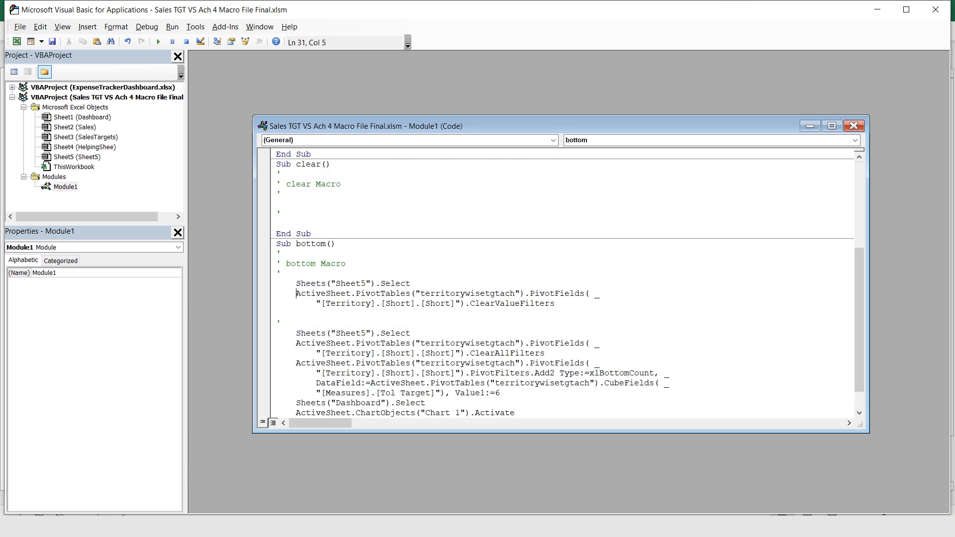
{"action": "scroll", "coordinate": [562, 284], "scroll_direction": "down", "scroll_amount": 1}
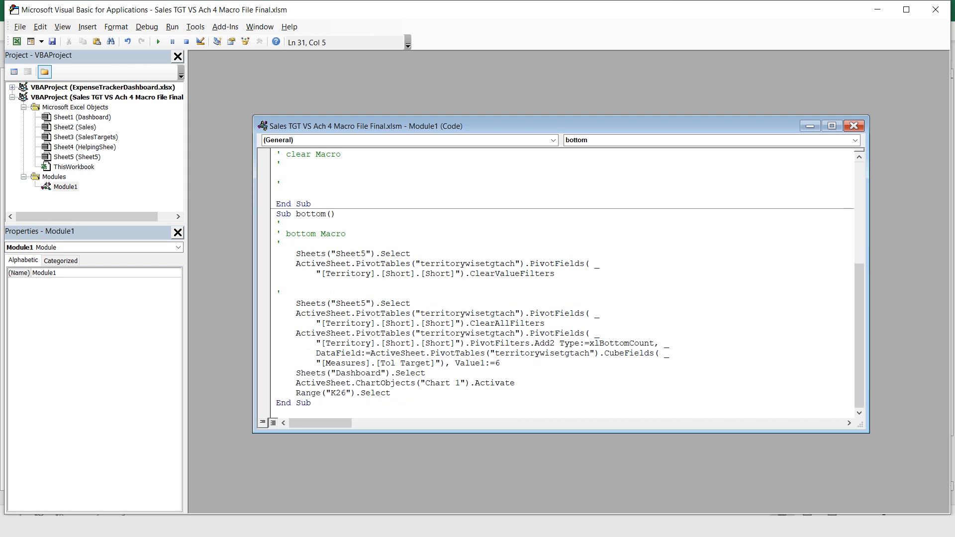
{"action": "left_click", "coordinate": [854, 126]}
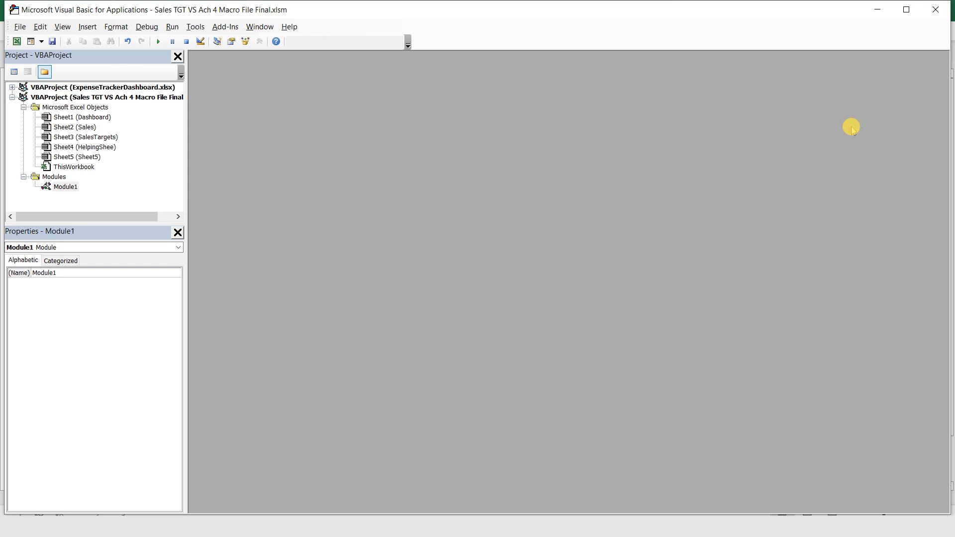
{"action": "left_click", "coordinate": [936, 11]}
Assign the bottom macro to the Bottom 6 rectangle on the Dashboard and deselect the shape.
{"action": "scroll", "coordinate": [258, 305], "scroll_direction": "down", "scroll_amount": 1}
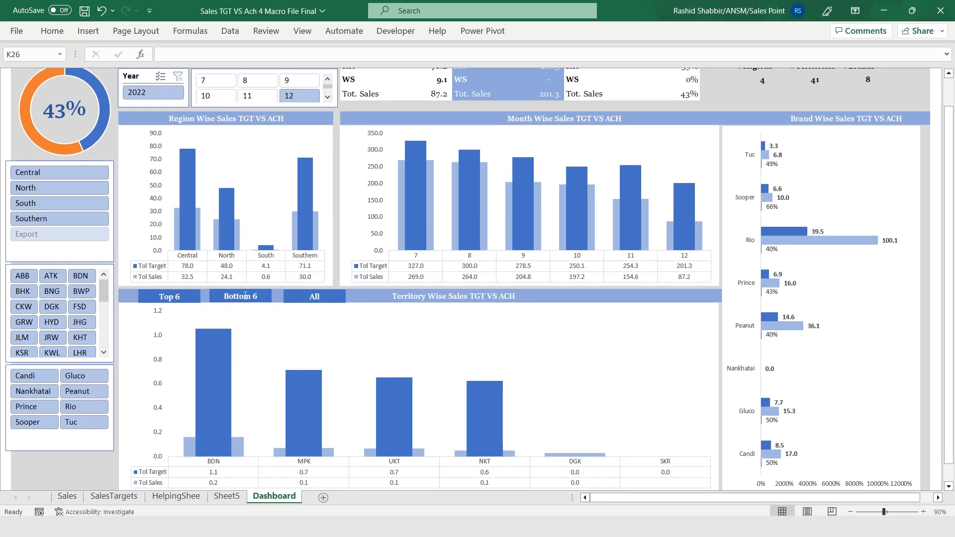
{"action": "right_click", "coordinate": [257, 301]}
{"action": "left_click", "coordinate": [287, 254]}
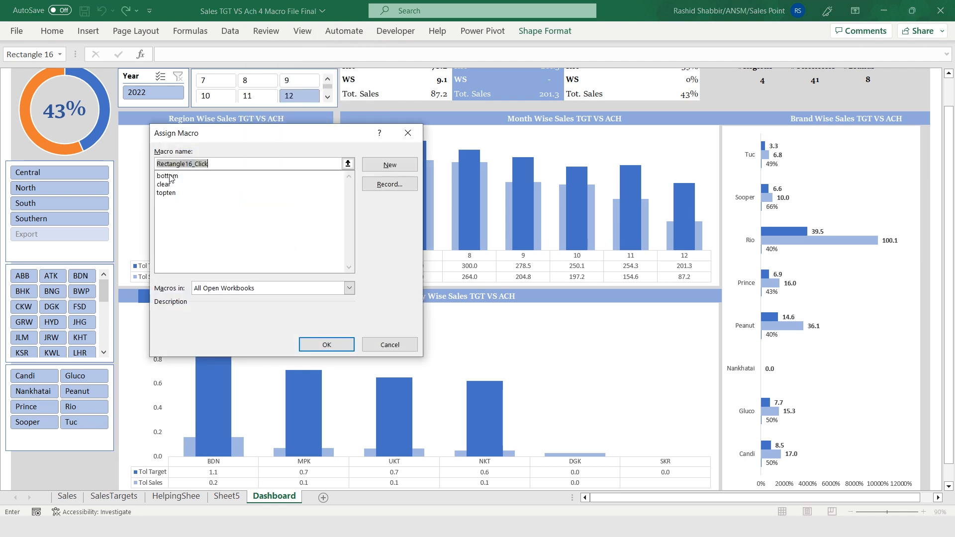
{"action": "left_click", "coordinate": [167, 176]}
{"action": "left_click", "coordinate": [326, 345]}
{"action": "left_click", "coordinate": [336, 274]}
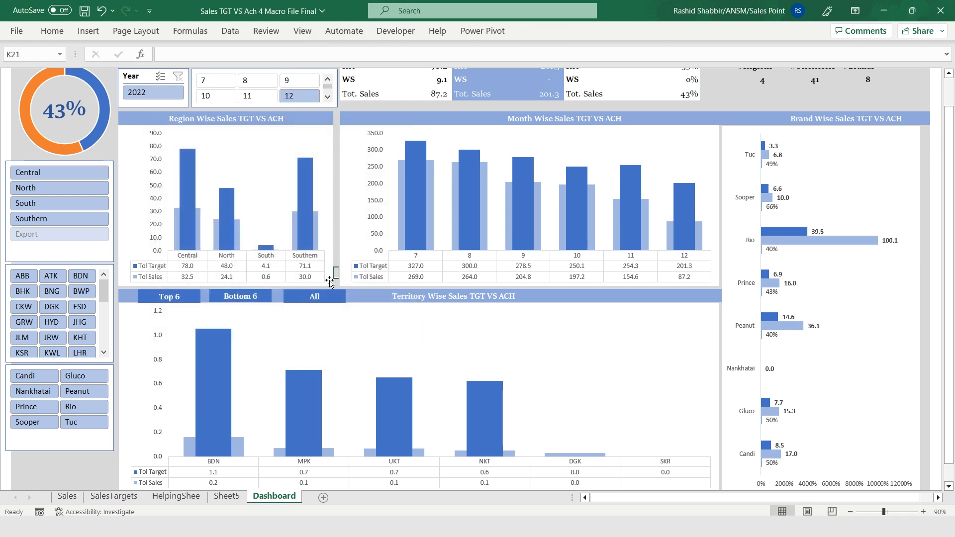
Test the Bottom 6 and Top 6 buttons in turn and check the Territory Wise chart.
{"action": "left_click", "coordinate": [239, 298]}
{"action": "scroll", "coordinate": [291, 344], "scroll_direction": "down", "scroll_amount": 1}
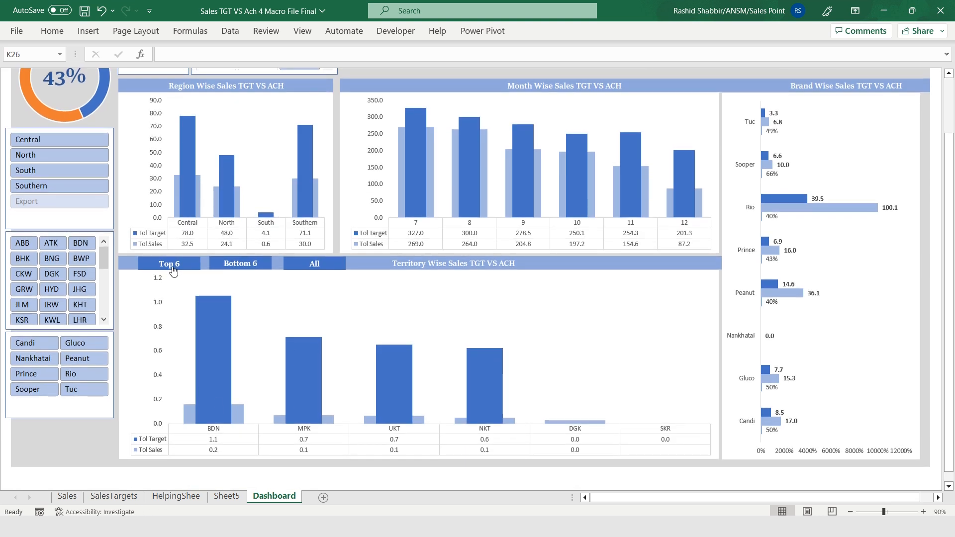
{"action": "left_click", "coordinate": [173, 269]}
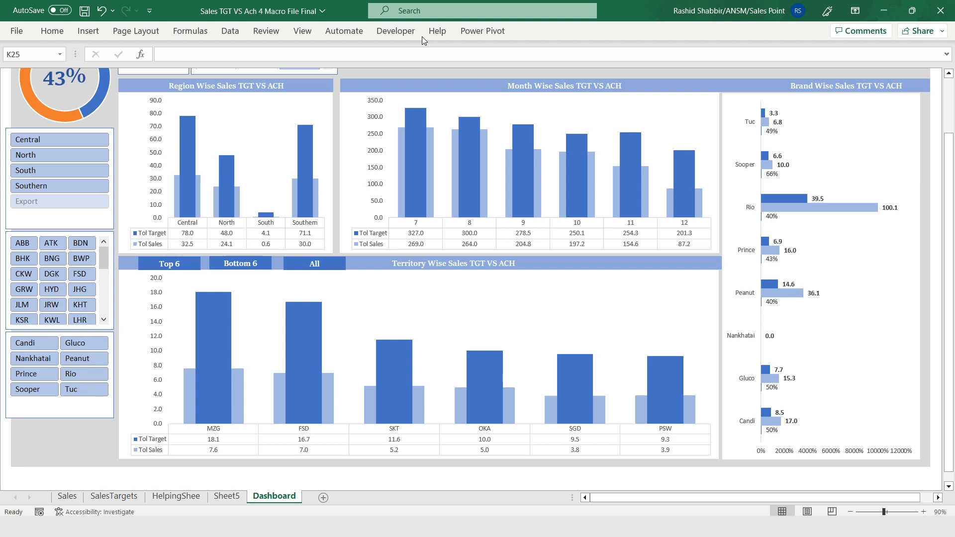
Start recording a new macro named All, stored in this workbook.
{"action": "left_click", "coordinate": [394, 31]}
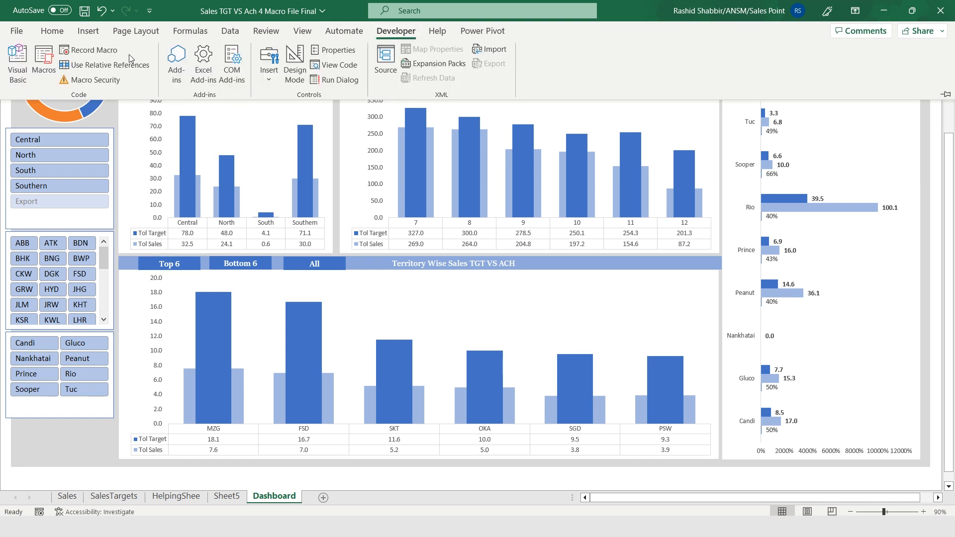
{"action": "left_click", "coordinate": [73, 45]}
{"action": "type", "text": "A"}
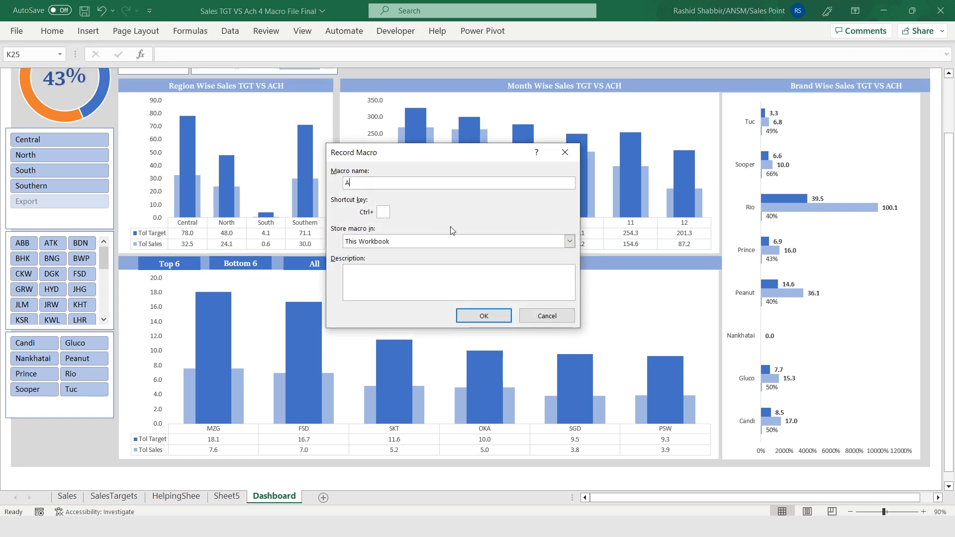
{"action": "type", "text": "ll"}
{"action": "left_click", "coordinate": [483, 316]}
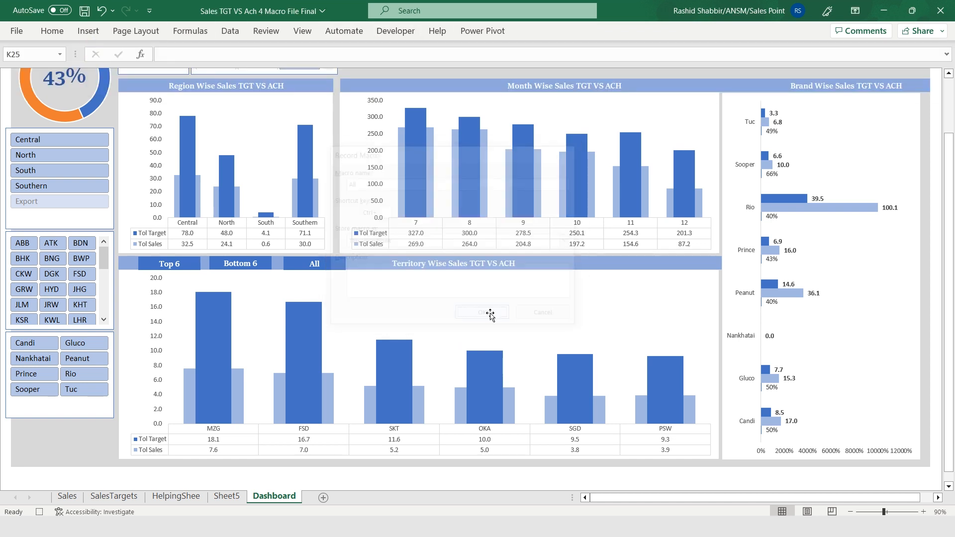
On Sheet5, clear the value filter from the territory pivot table's row labels.
{"action": "left_click", "coordinate": [231, 496]}
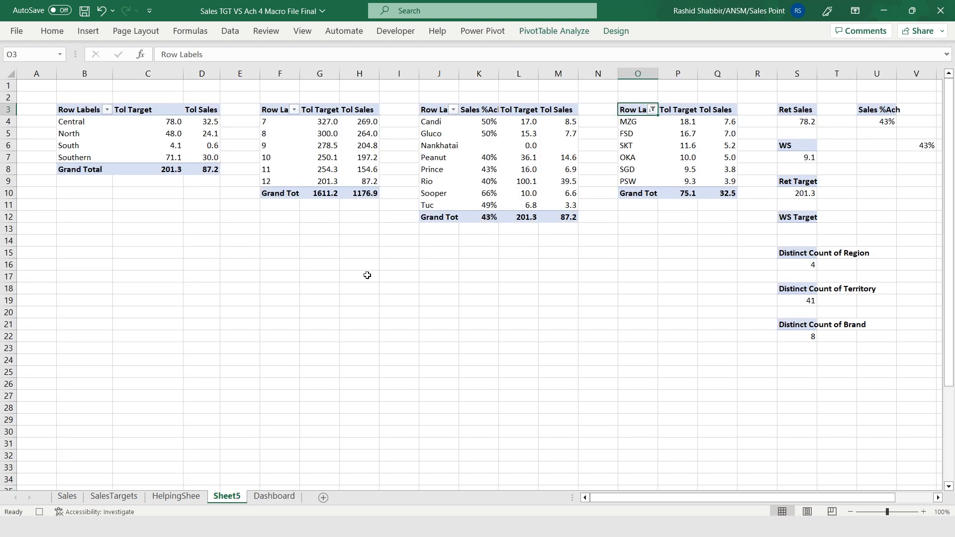
{"action": "left_click", "coordinate": [652, 110]}
{"action": "mouse_move", "coordinate": [592, 211]}
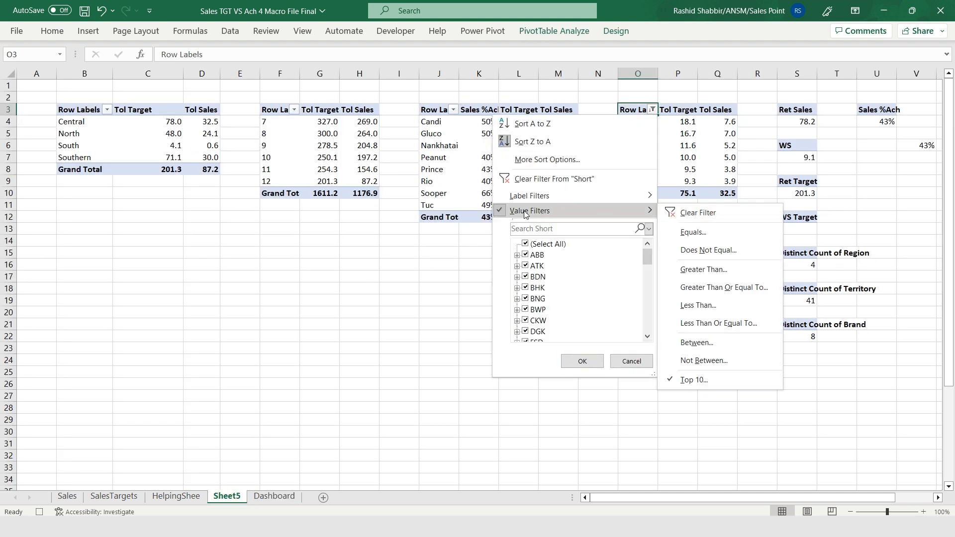
{"action": "left_click", "coordinate": [698, 212]}
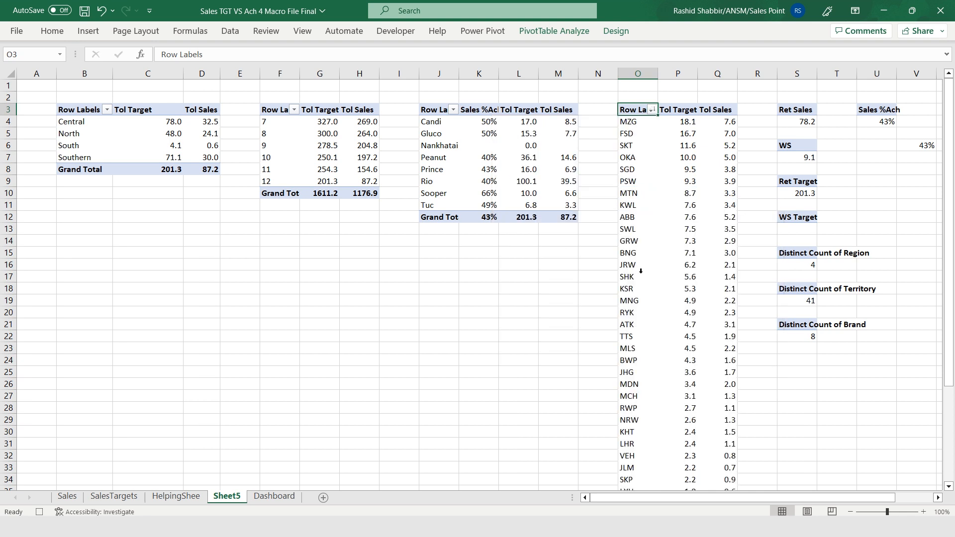
Return to the Dashboard sheet and stop recording the All macro.
{"action": "left_click", "coordinate": [274, 496]}
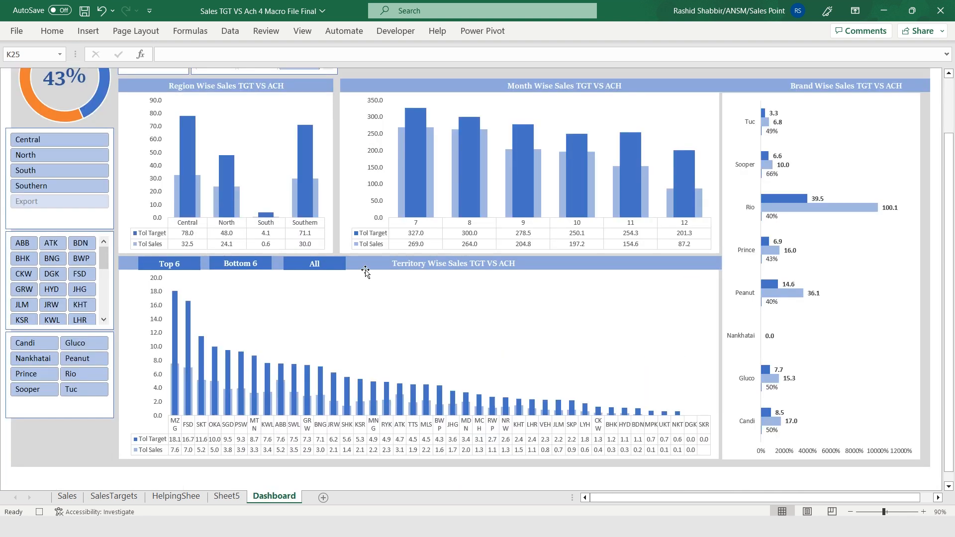
{"action": "left_click", "coordinate": [338, 244]}
{"action": "left_click", "coordinate": [336, 242]}
{"action": "scroll", "coordinate": [336, 242], "scroll_direction": "up", "scroll_amount": 3}
{"action": "left_click", "coordinate": [395, 31]}
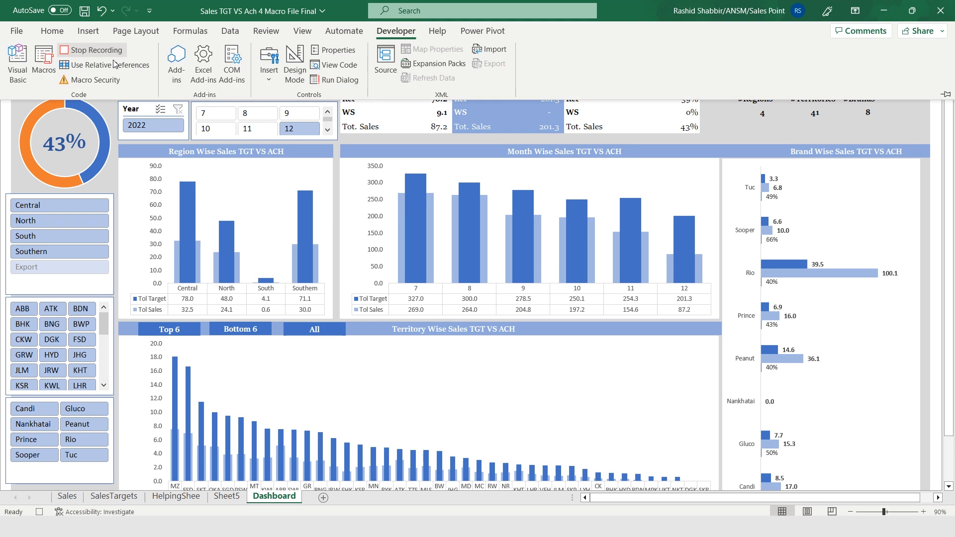
{"action": "left_click", "coordinate": [82, 51]}
Assign the All macro to the All rectangle above the Territory Wise chart and deselect the shape.
{"action": "right_click", "coordinate": [320, 334]}
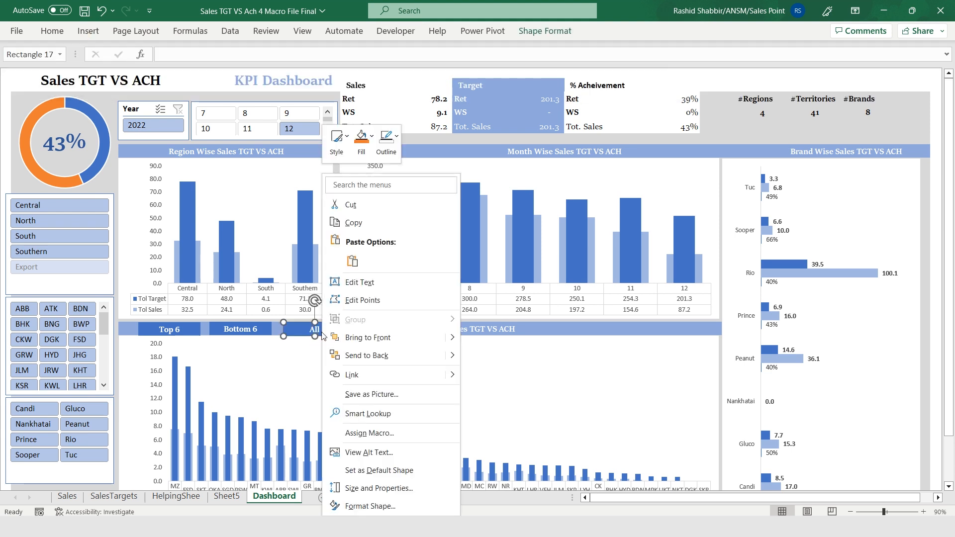
{"action": "left_click", "coordinate": [365, 433]}
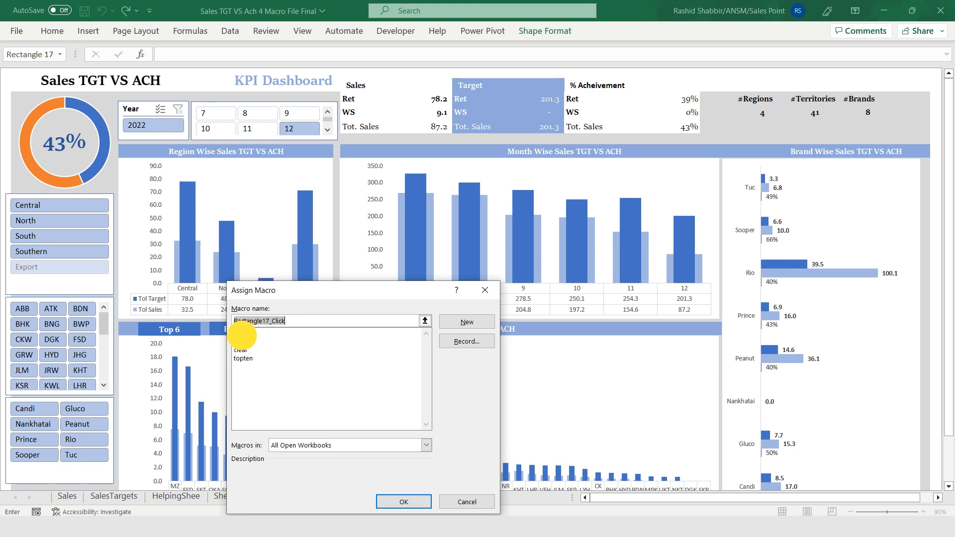
{"action": "left_click", "coordinate": [241, 335]}
{"action": "left_click", "coordinate": [404, 501]}
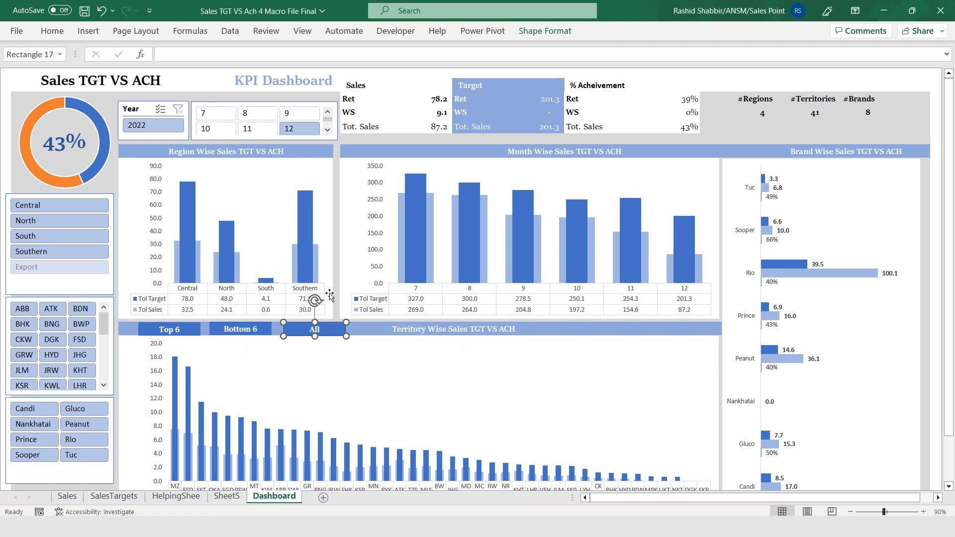
{"action": "left_click", "coordinate": [336, 287]}
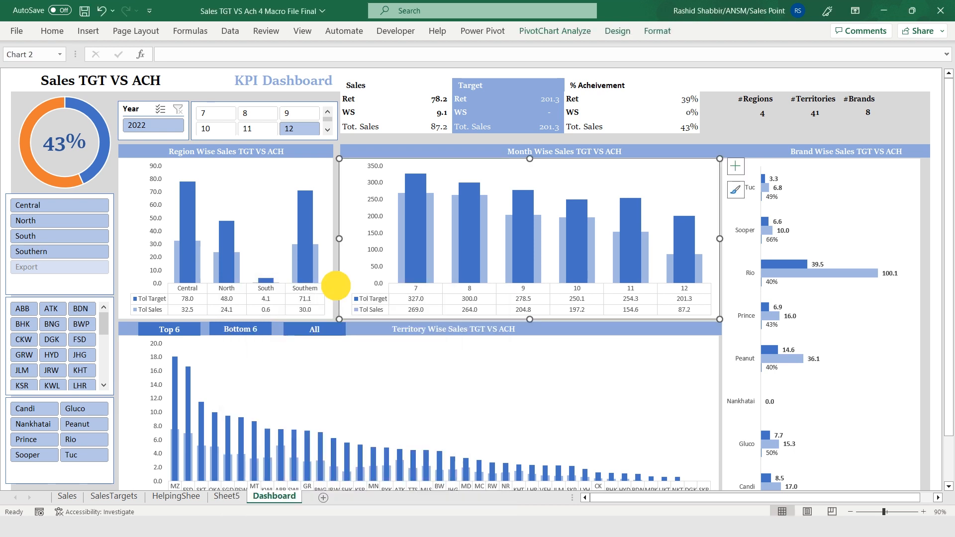
Run the Top 6 and Bottom 6 buttons again to check how the territory chart switches.
{"action": "left_click", "coordinate": [184, 337]}
{"action": "scroll", "coordinate": [186, 338], "scroll_direction": "down", "scroll_amount": 1}
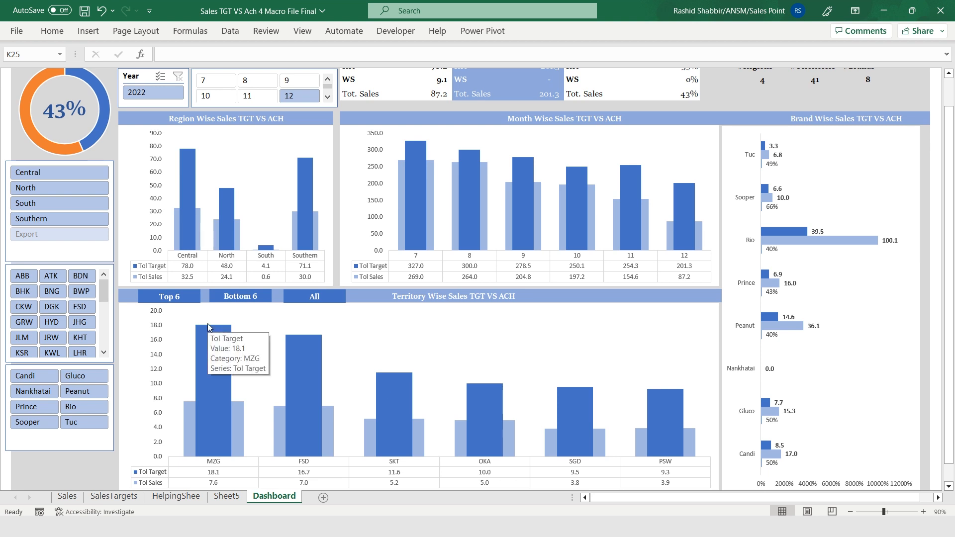
{"action": "left_click", "coordinate": [246, 304]}
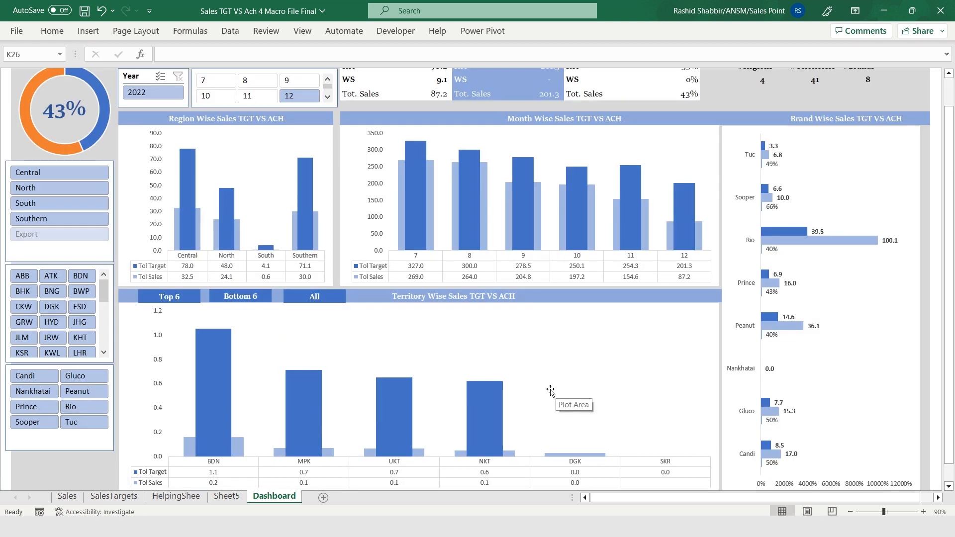
Run the All button and the Top 6 button to check how the territory chart switches.
{"action": "mouse_move", "coordinate": [305, 376]}
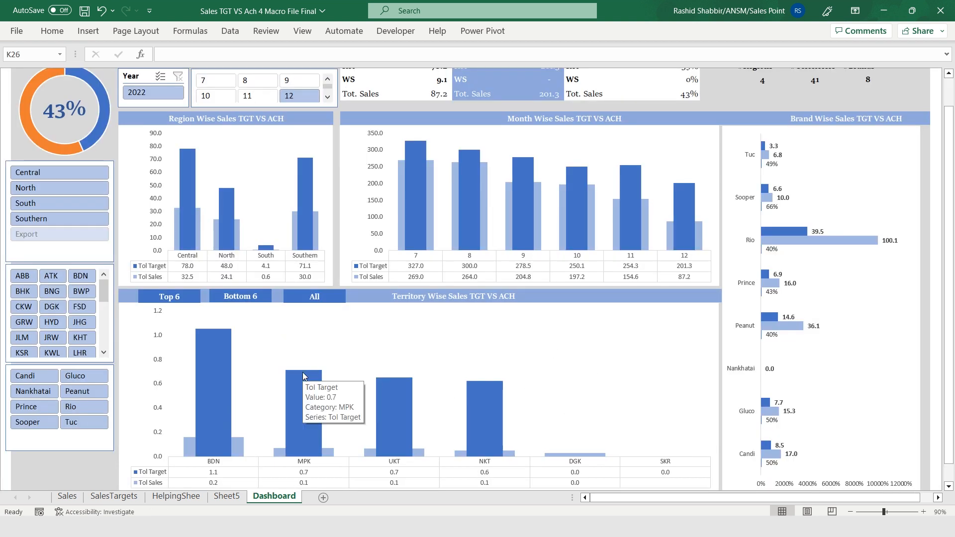
{"action": "left_click", "coordinate": [315, 297]}
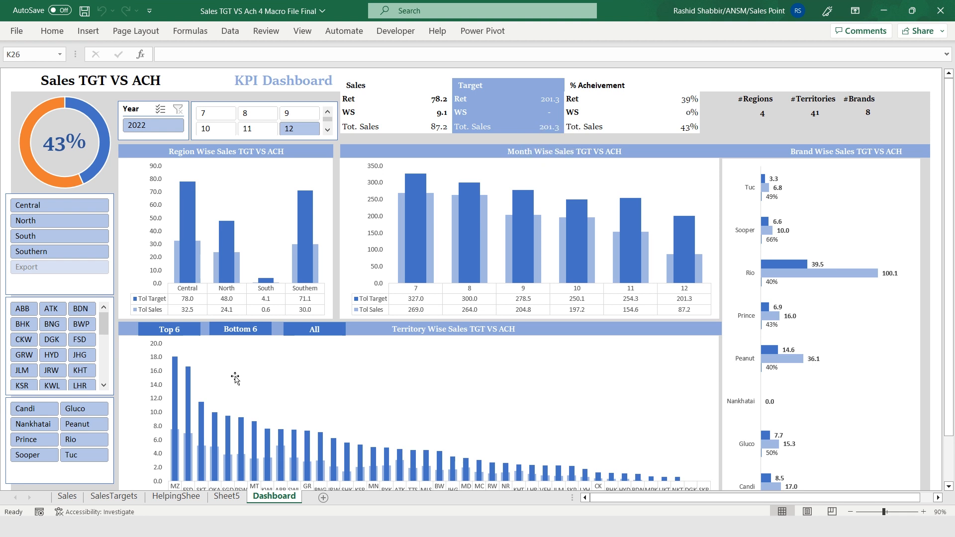
{"action": "left_click", "coordinate": [175, 331]}
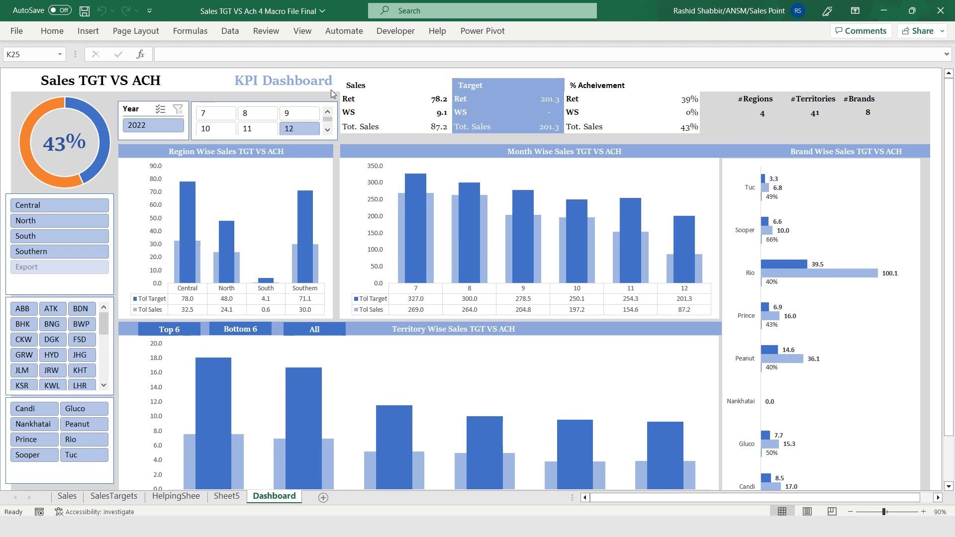
Open Module1 in the Visual Basic editor and add Application.ScreenUpdating = False at the start of the bottom macro.
{"action": "left_click", "coordinate": [396, 31]}
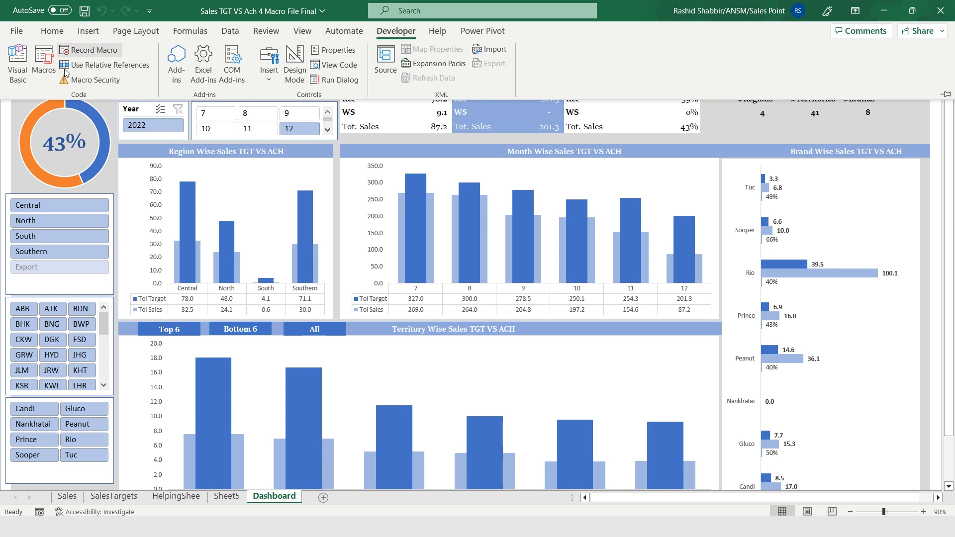
{"action": "left_click", "coordinate": [23, 74]}
{"action": "double_click", "coordinate": [73, 187]}
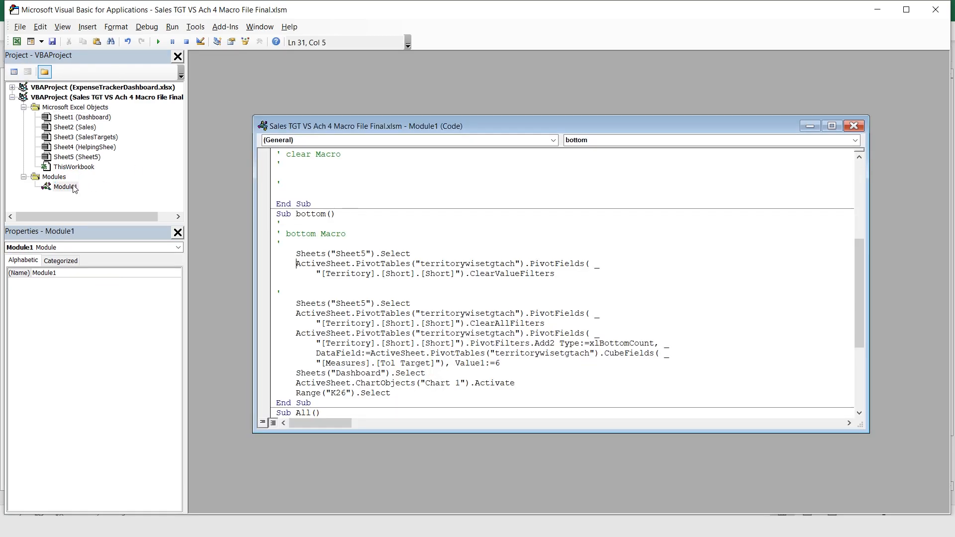
{"action": "scroll", "coordinate": [567, 284], "scroll_direction": "down", "scroll_amount": 1}
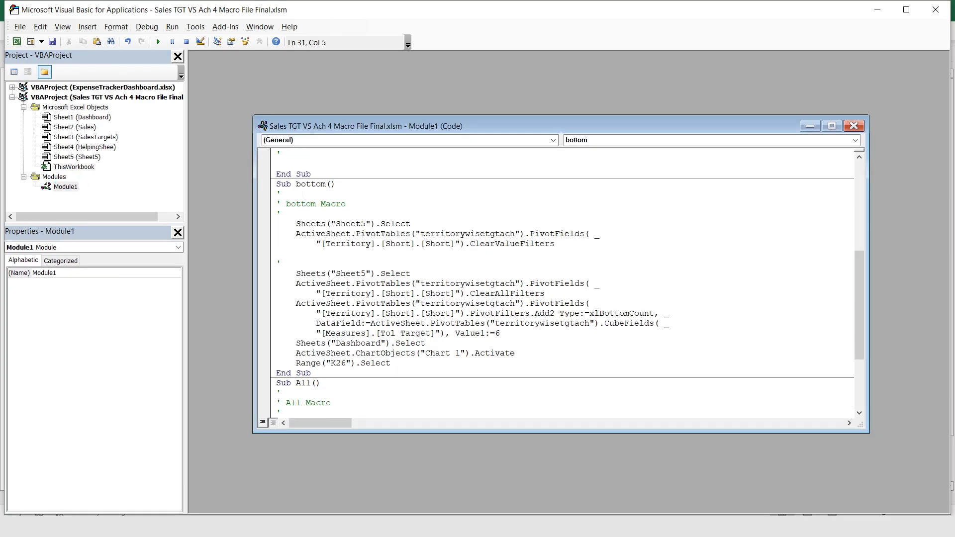
{"action": "left_click", "coordinate": [354, 214]}
{"action": "key", "text": "Return"}
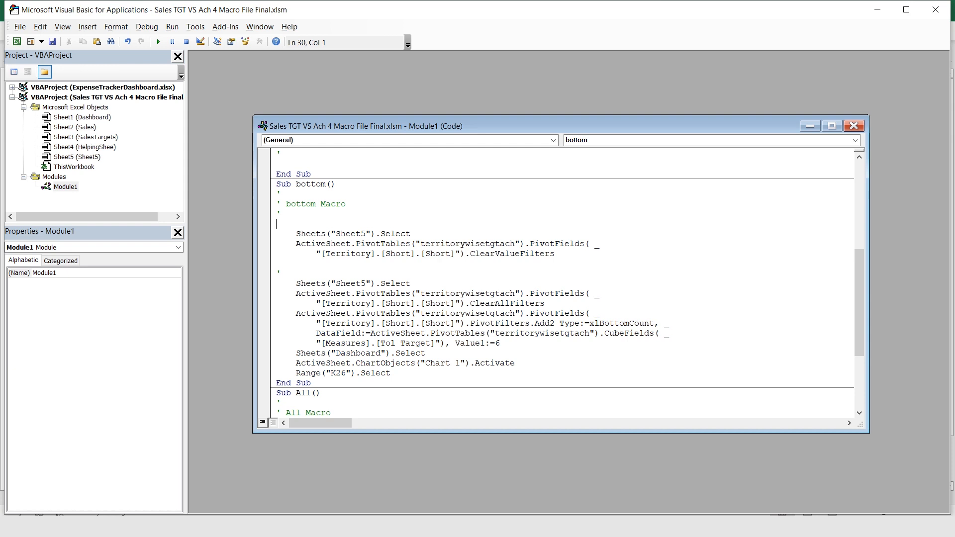
{"action": "type", "text": "Application.ScreenUpdating = False"}
{"action": "key", "text": "Return"}
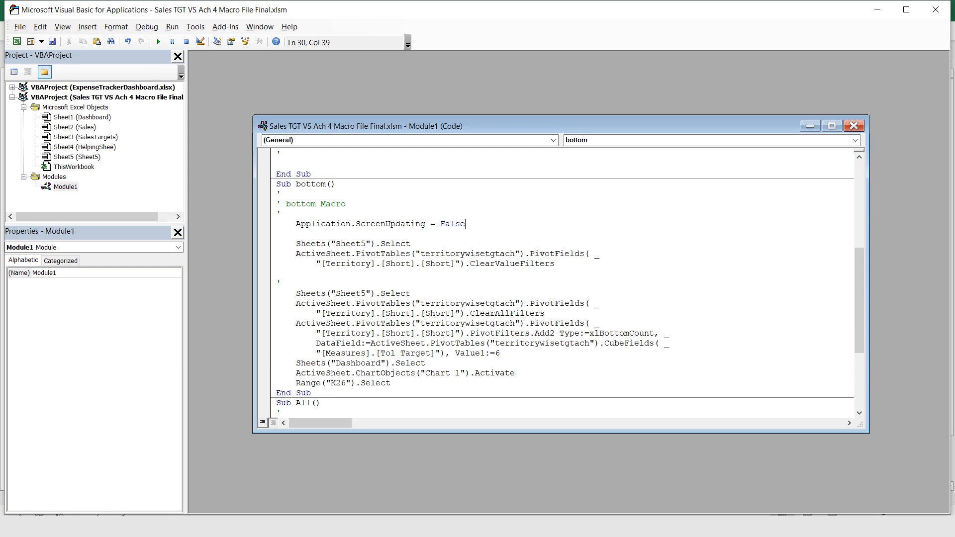
Add the line Application.ScreenUpdating = False at the start of the All macro.
{"action": "scroll", "coordinate": [432, 299], "scroll_direction": "down", "scroll_amount": 5}
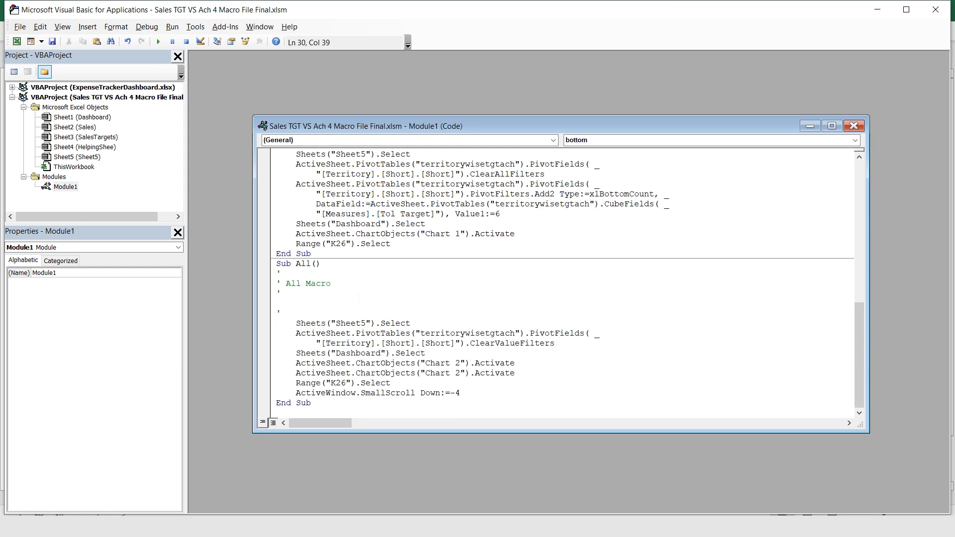
{"action": "left_click", "coordinate": [318, 293]}
{"action": "type", "text": "Application.Screenupdating=FALSE"}
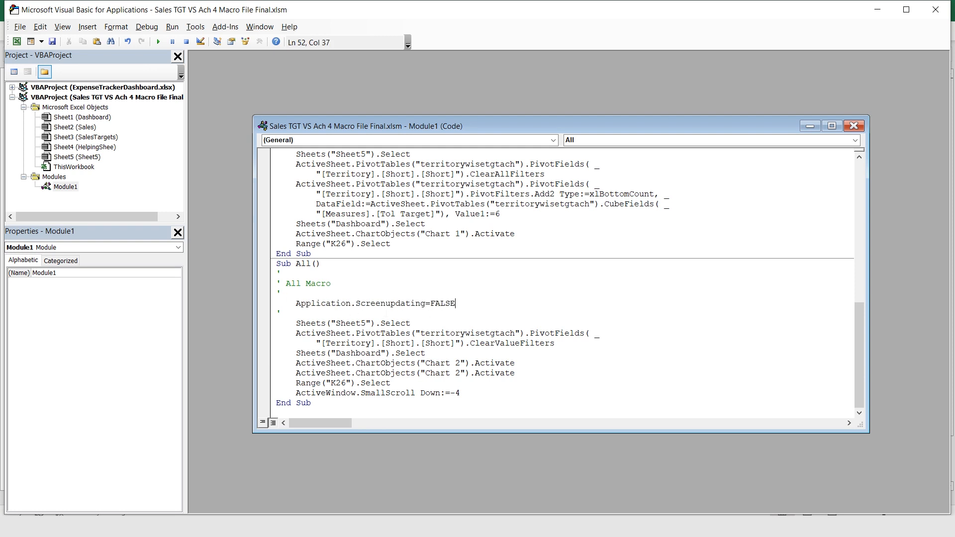
{"action": "scroll", "coordinate": [597, 371], "scroll_direction": "up", "scroll_amount": 8}
Close the module code and the Visual Basic editor, and save the workbook from the Dashboard sheet.
{"action": "left_click", "coordinate": [854, 126]}
{"action": "left_click", "coordinate": [936, 10]}
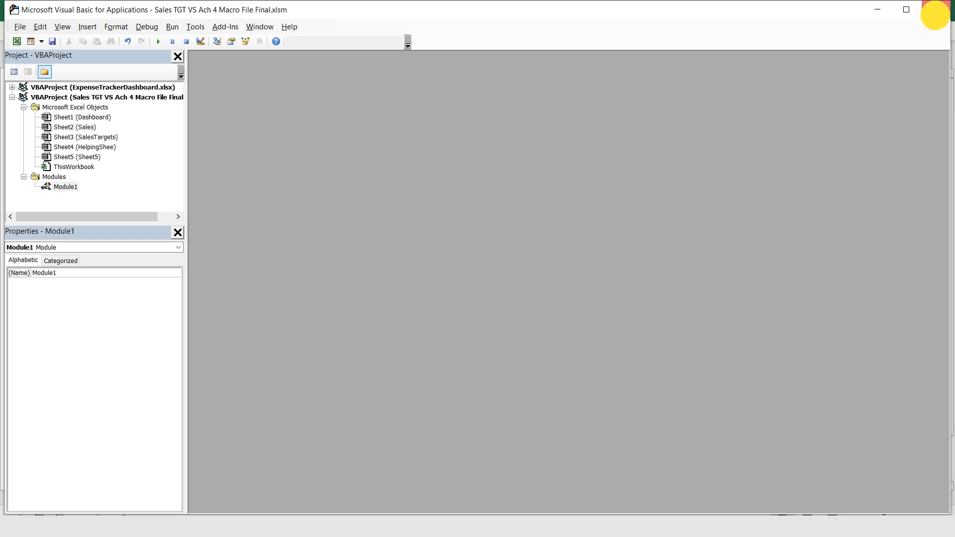
{"action": "left_click", "coordinate": [369, 330]}
{"action": "key", "text": "ctrl+s"}
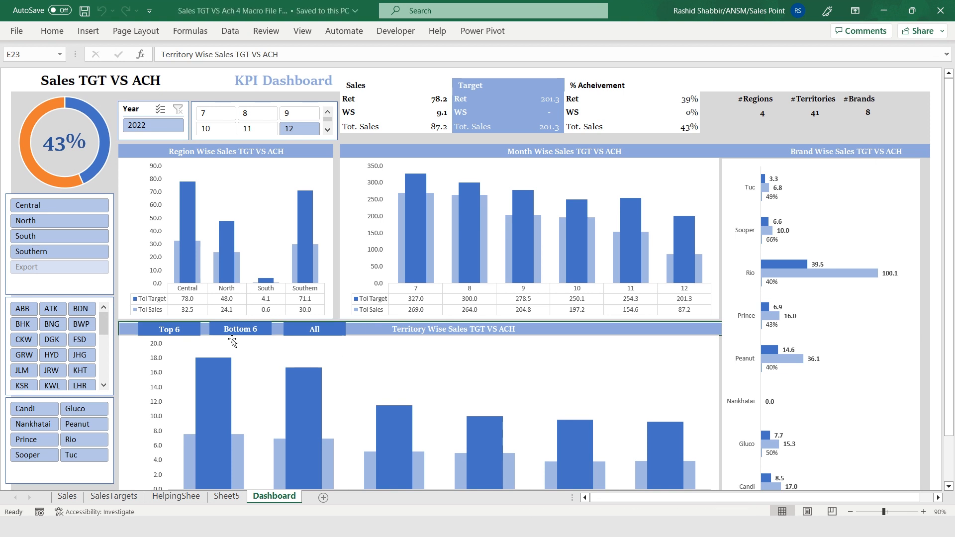
Run the Top 6, Bottom 6 and All buttons in turn to test the edited macros on the territory chart.
{"action": "left_click", "coordinate": [180, 331]}
{"action": "left_click", "coordinate": [311, 332]}
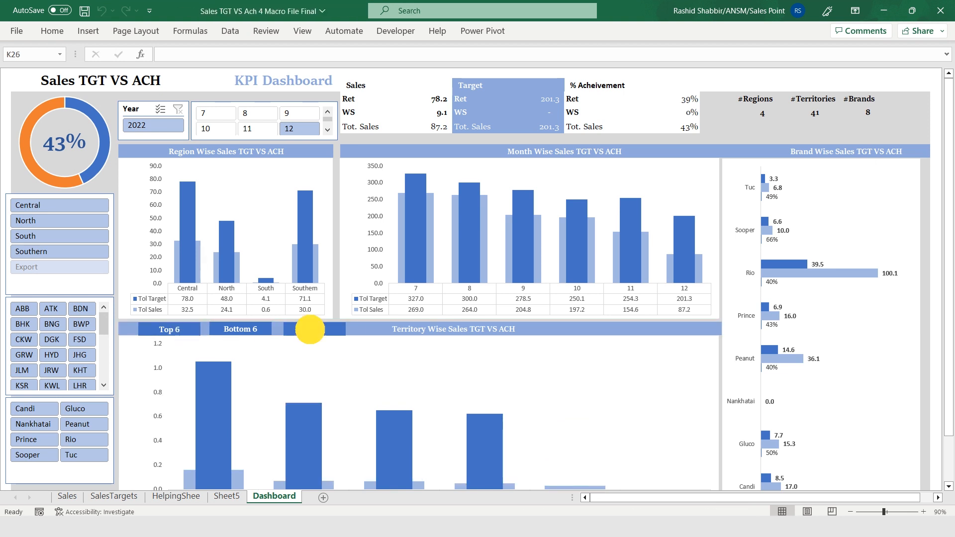
{"action": "left_click", "coordinate": [252, 334]}
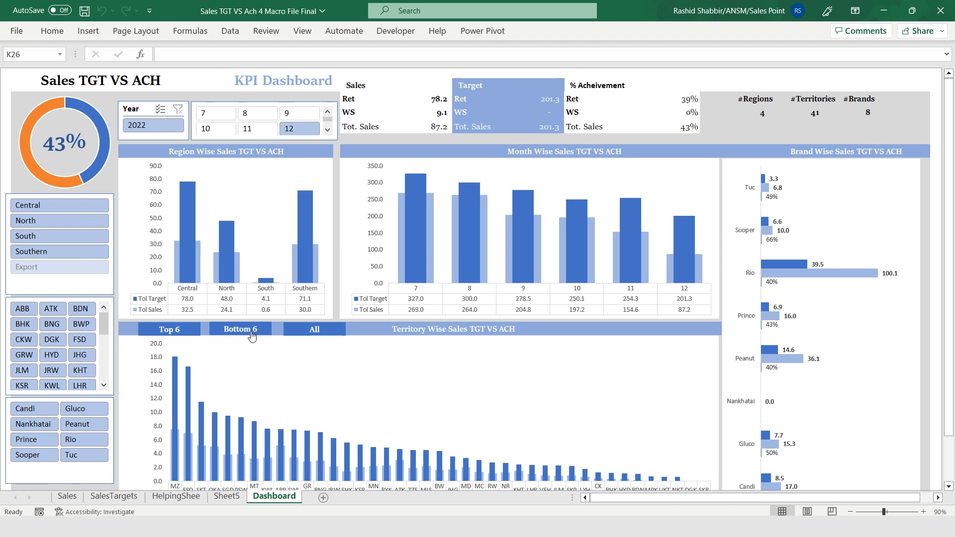
{"action": "left_click", "coordinate": [178, 335]}
{"action": "left_click", "coordinate": [309, 332]}
{"action": "scroll", "coordinate": [307, 319], "scroll_direction": "down", "scroll_amount": 1}
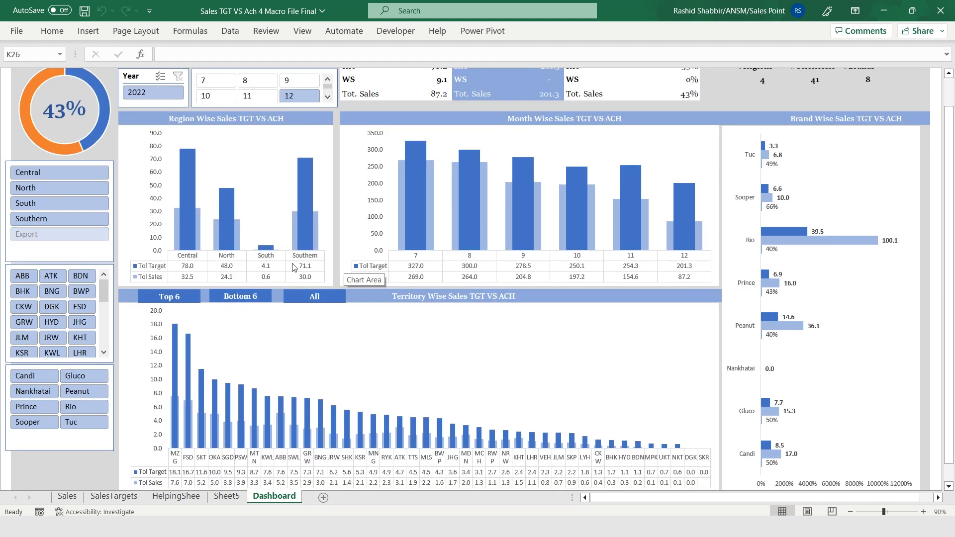
Filter the dashboard to the Southern region and show only its top 6 territories in the Territory Wise chart.
{"action": "left_click", "coordinate": [37, 224]}
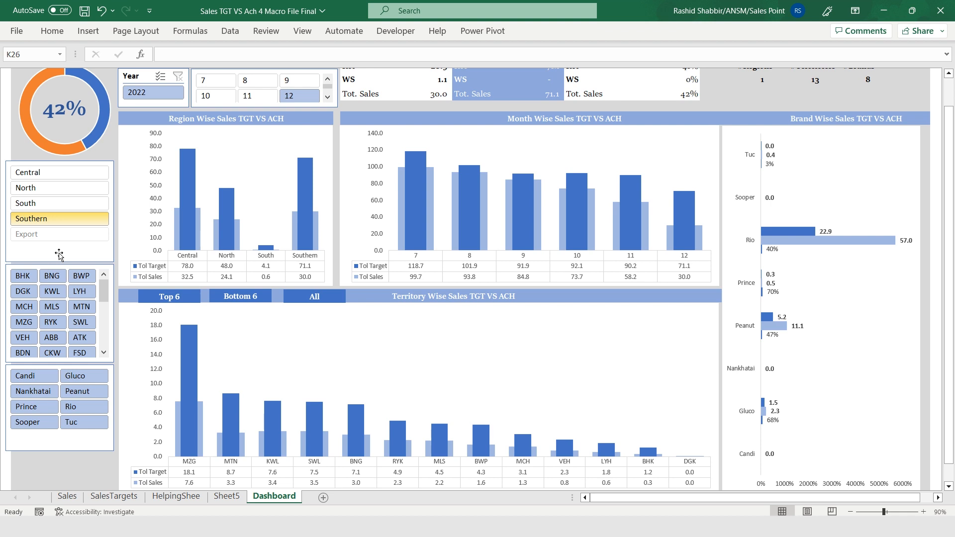
{"action": "left_click", "coordinate": [175, 300]}
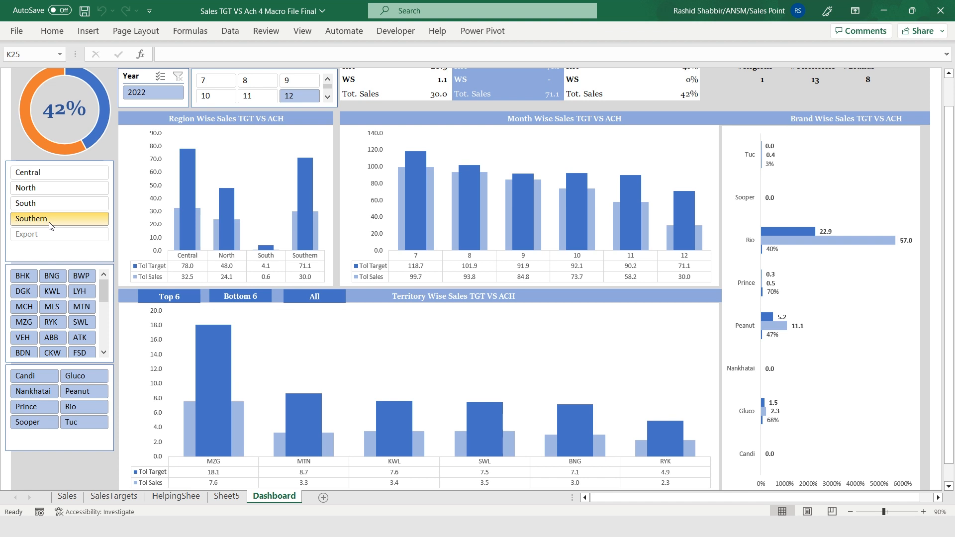
{"action": "scroll", "coordinate": [50, 226], "scroll_direction": "up", "scroll_amount": 1}
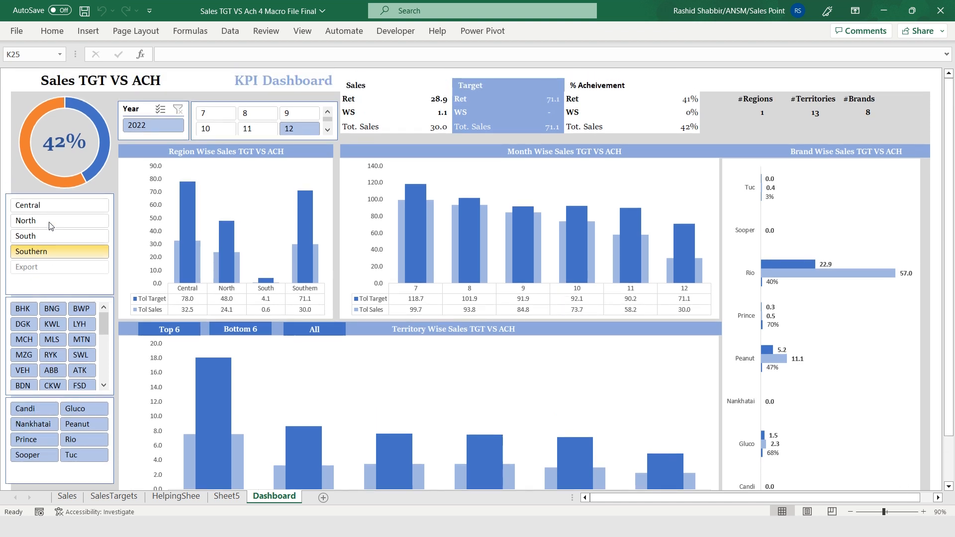